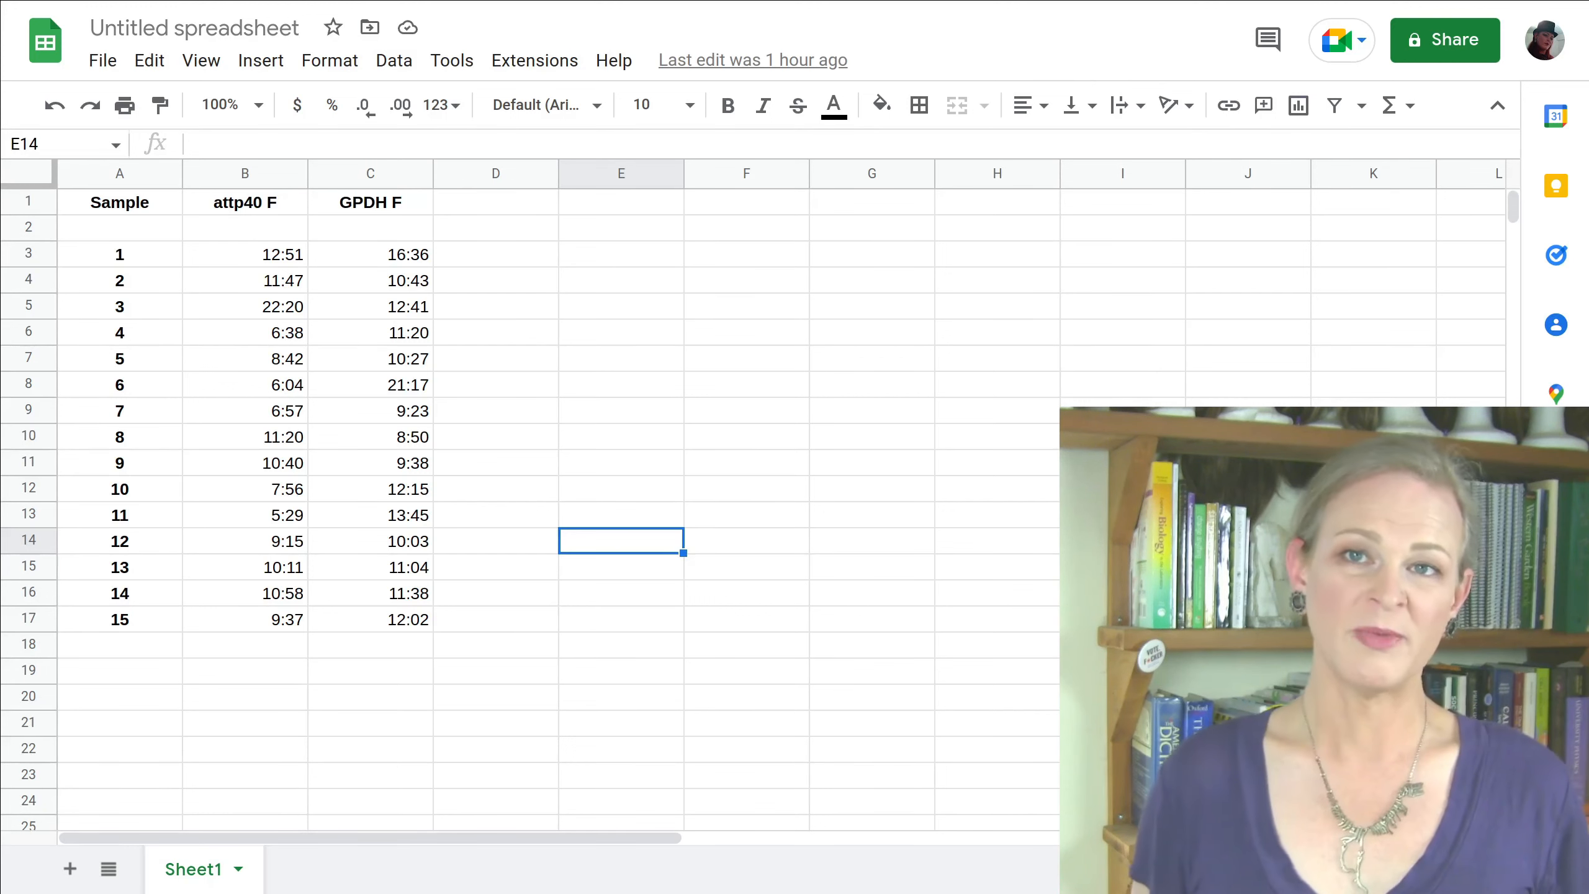
pyautogui.moveTo(263, 253); pyautogui.dragTo(384, 620)
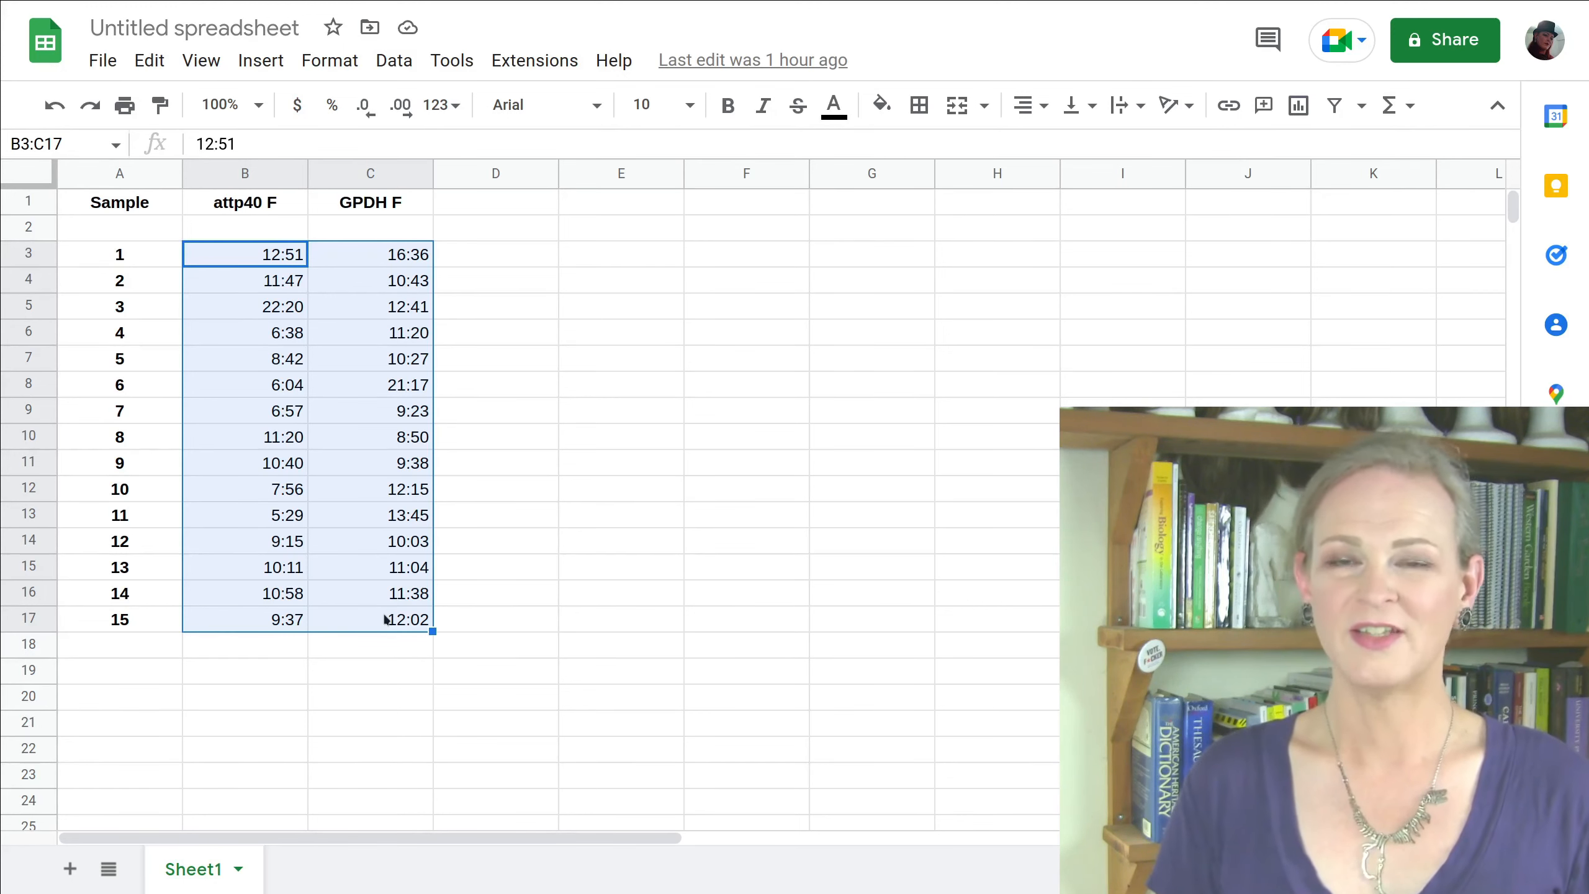
pyautogui.click(495, 436)
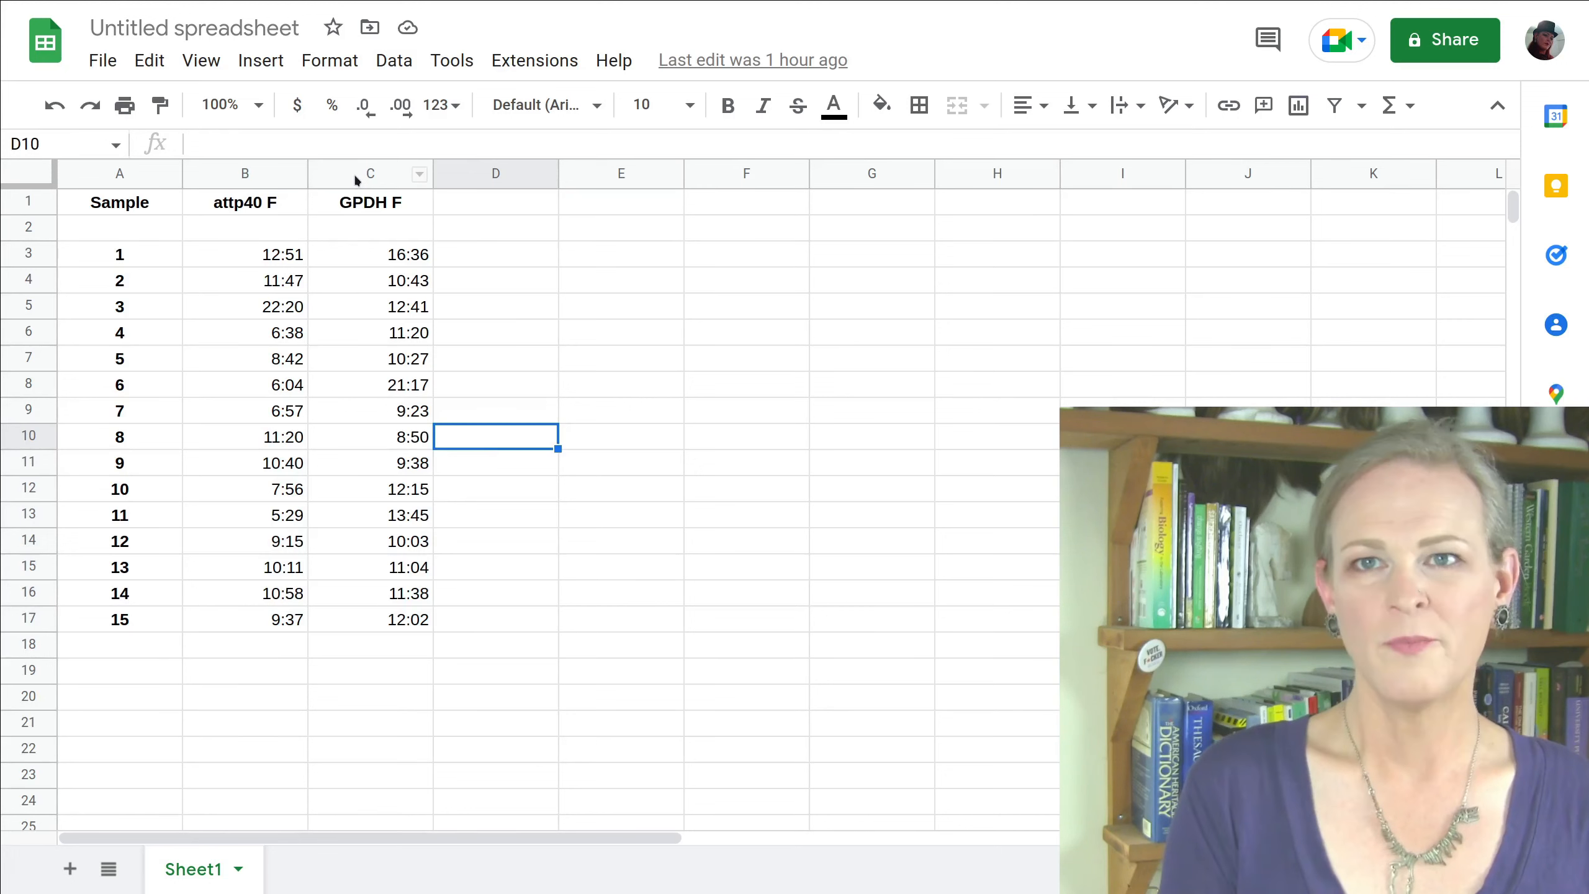
# - Insert three empty columns between the attp40 F and GPDH F columns
pyautogui.click(352, 173)
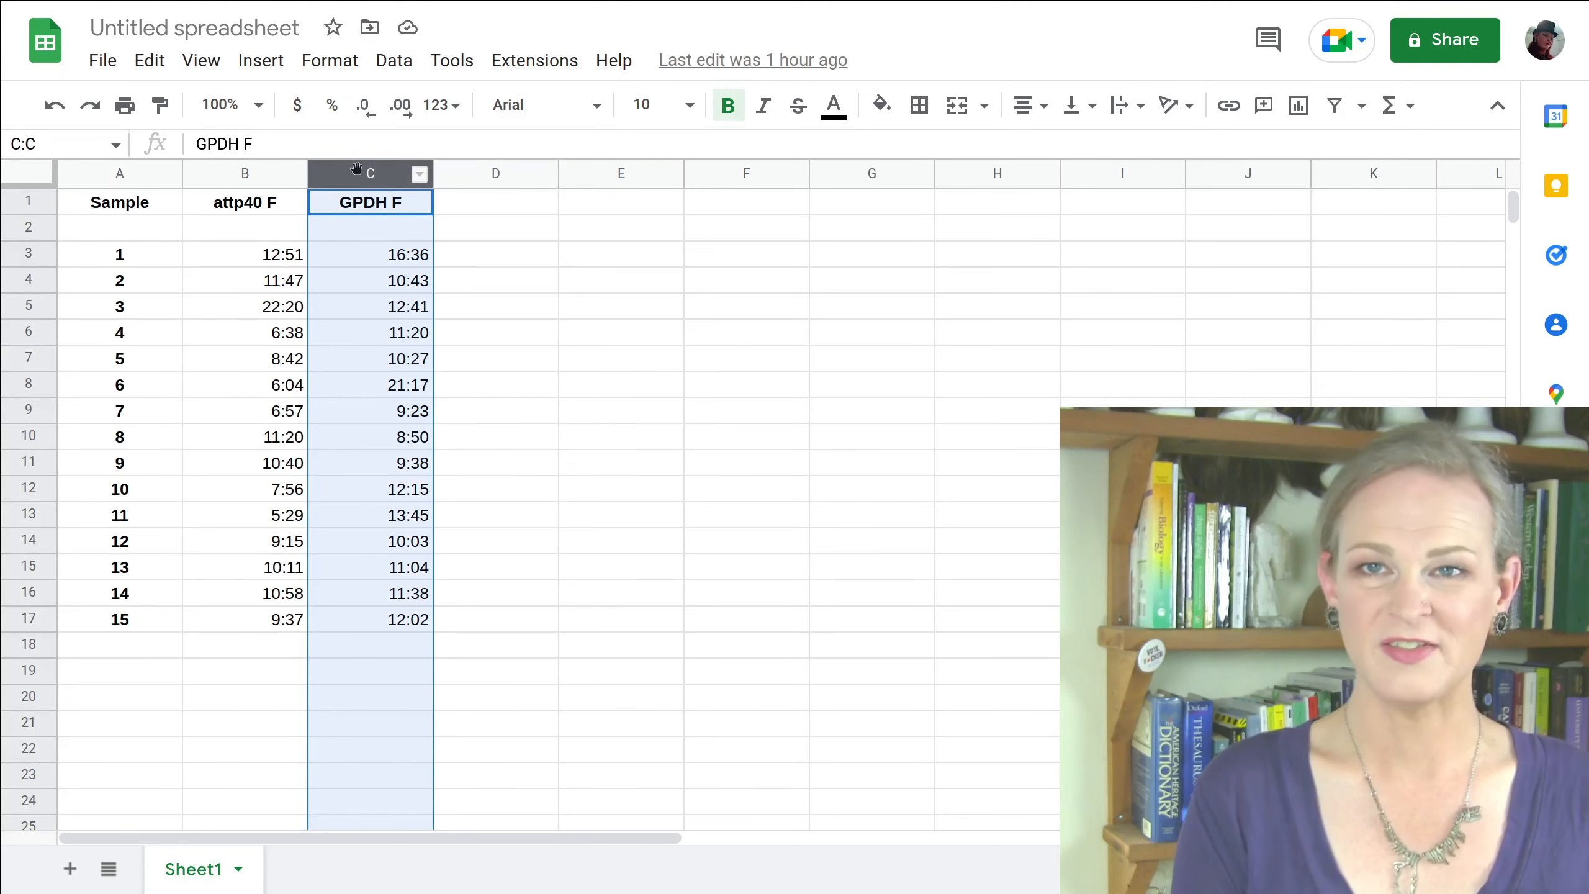
pyautogui.rightClick(367, 180)
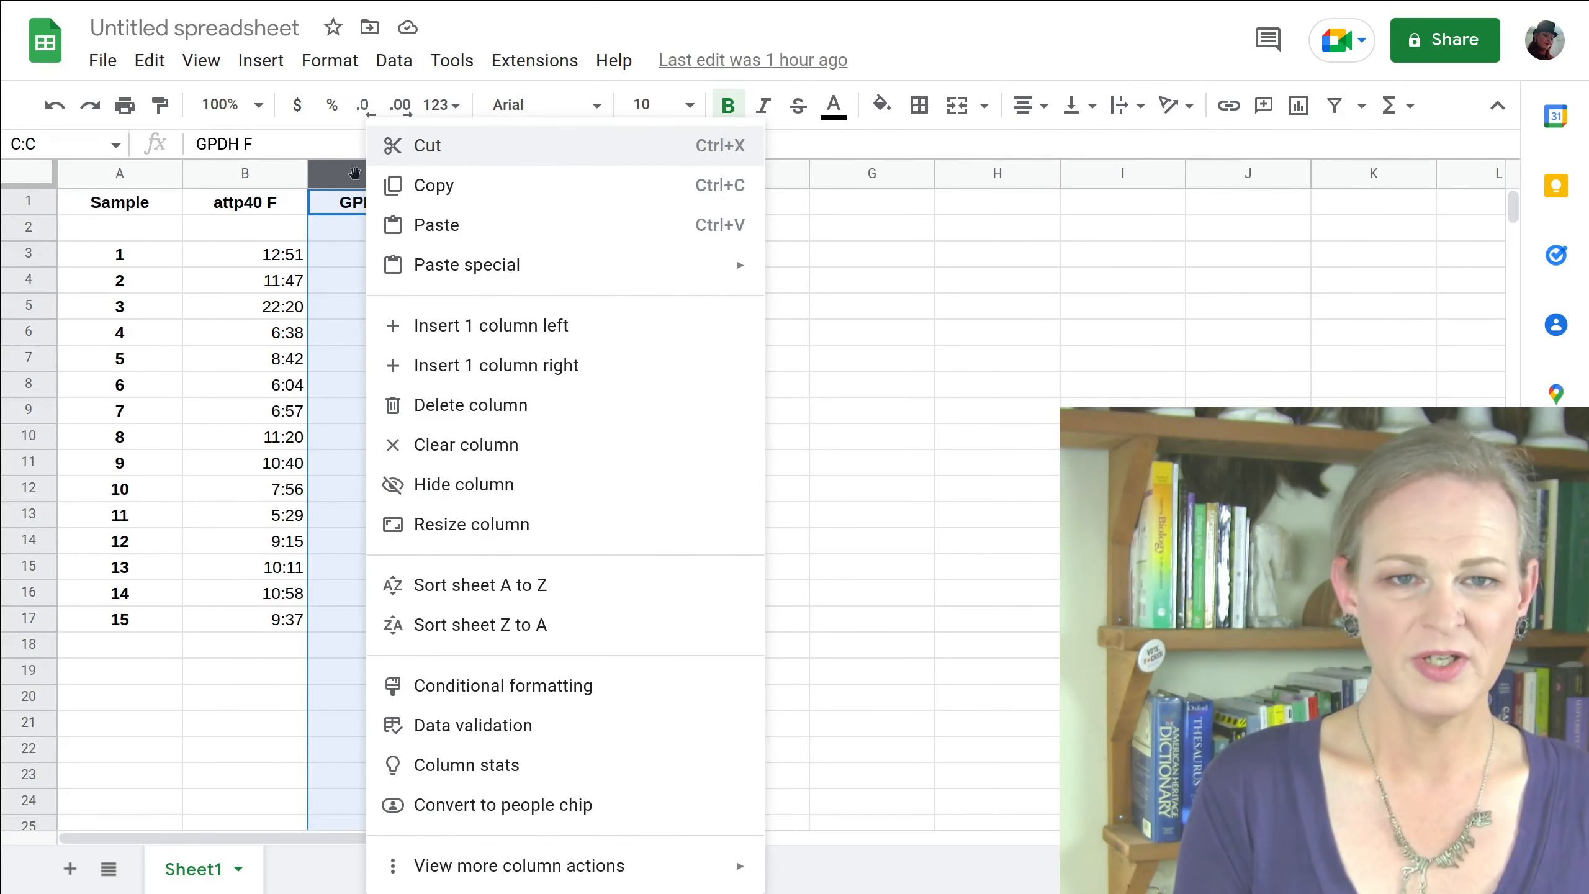
pyautogui.click(362, 174)
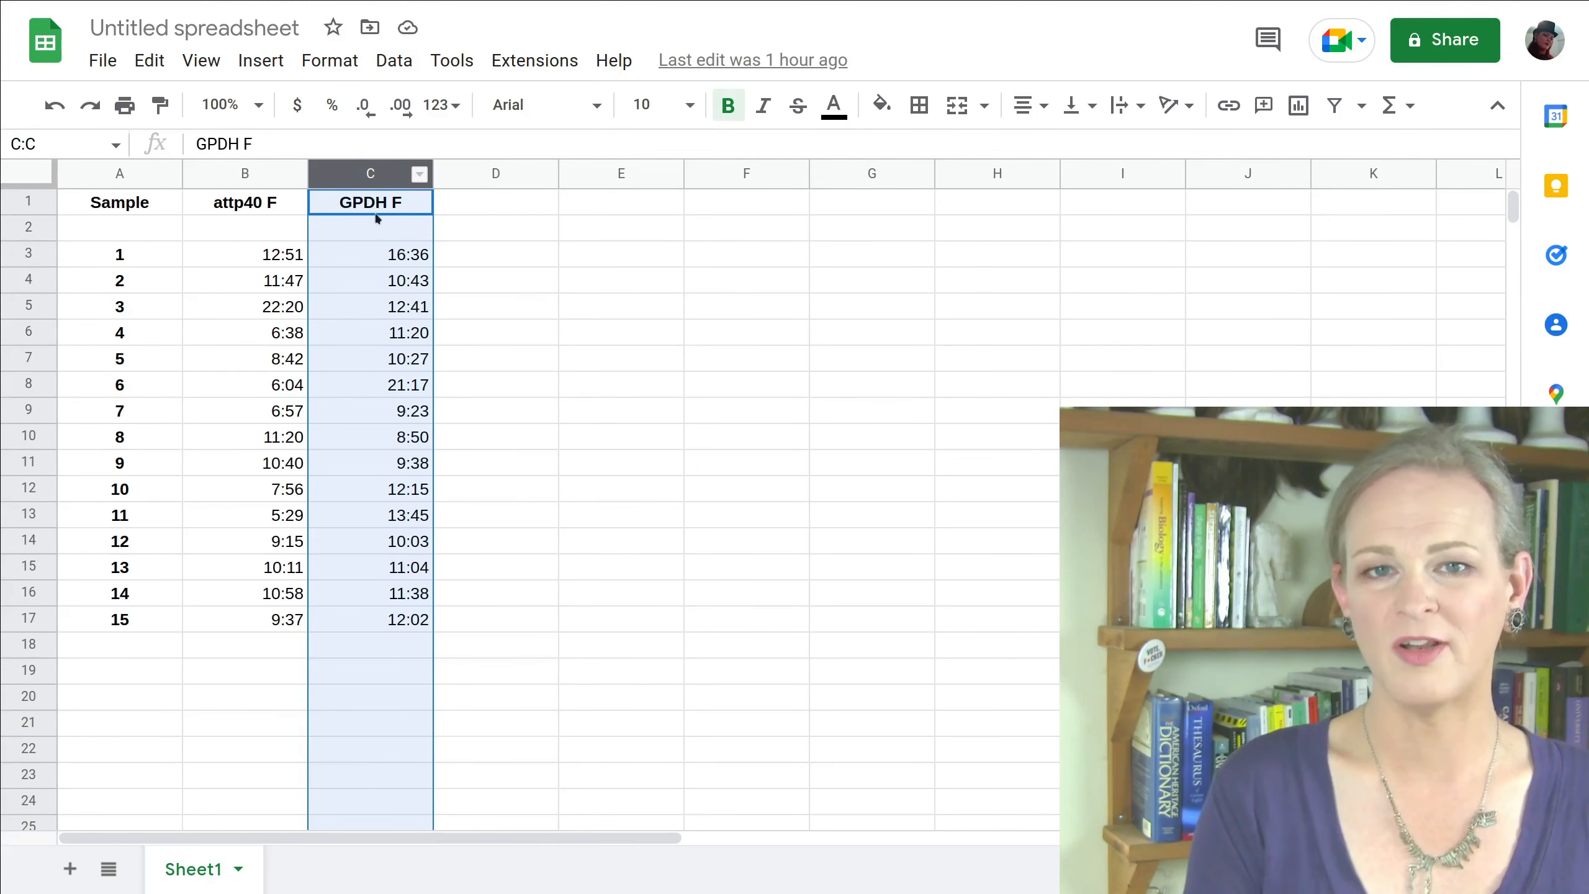
pyautogui.rightClick(374, 183)
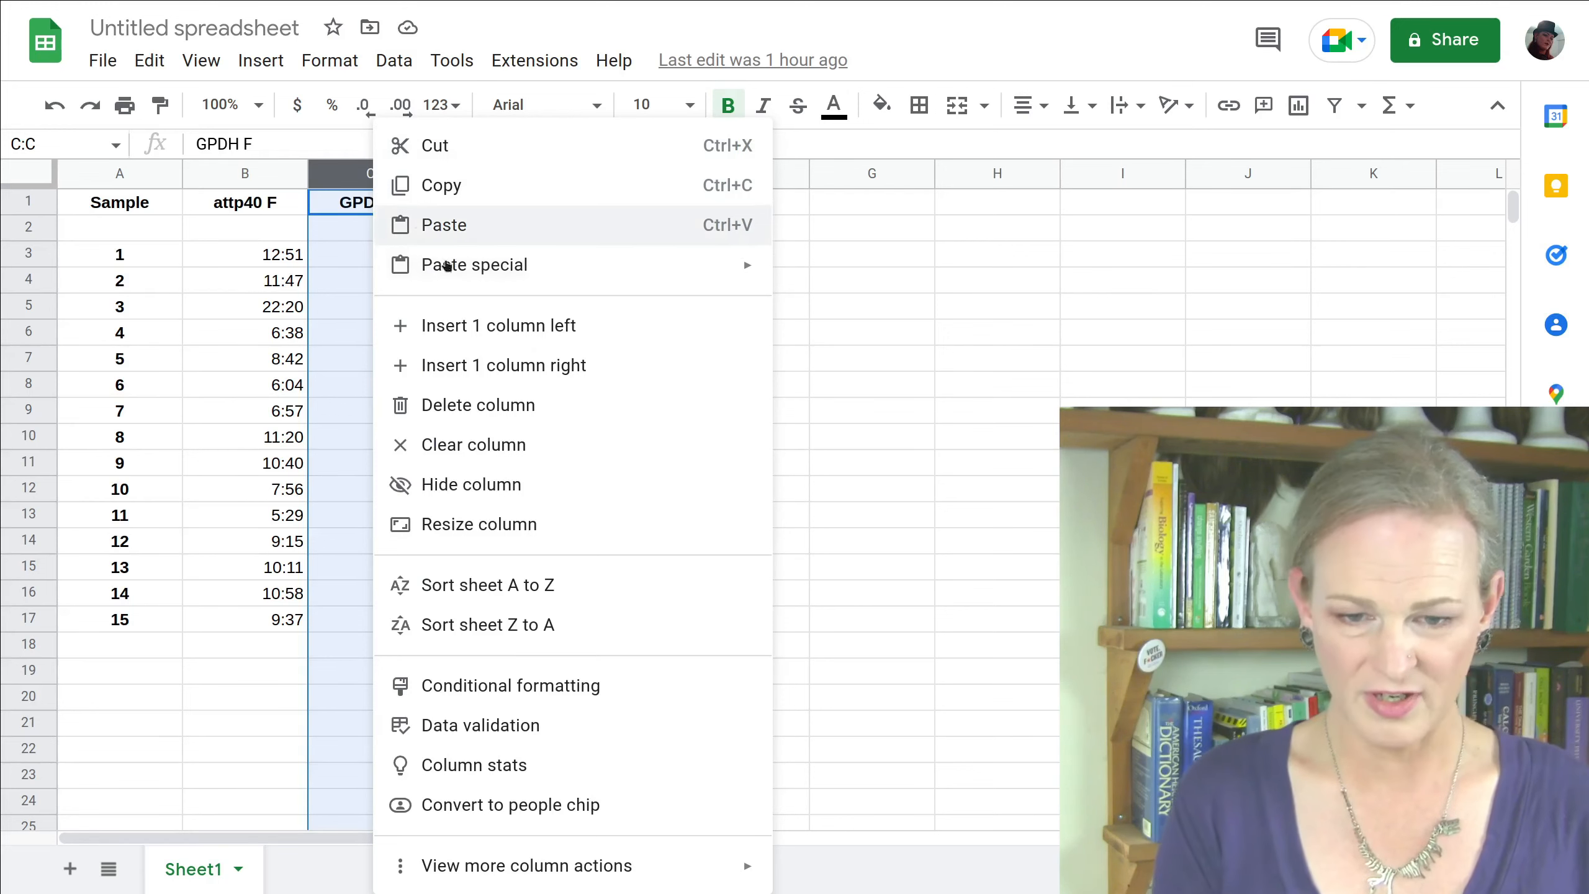
pyautogui.click(488, 334)
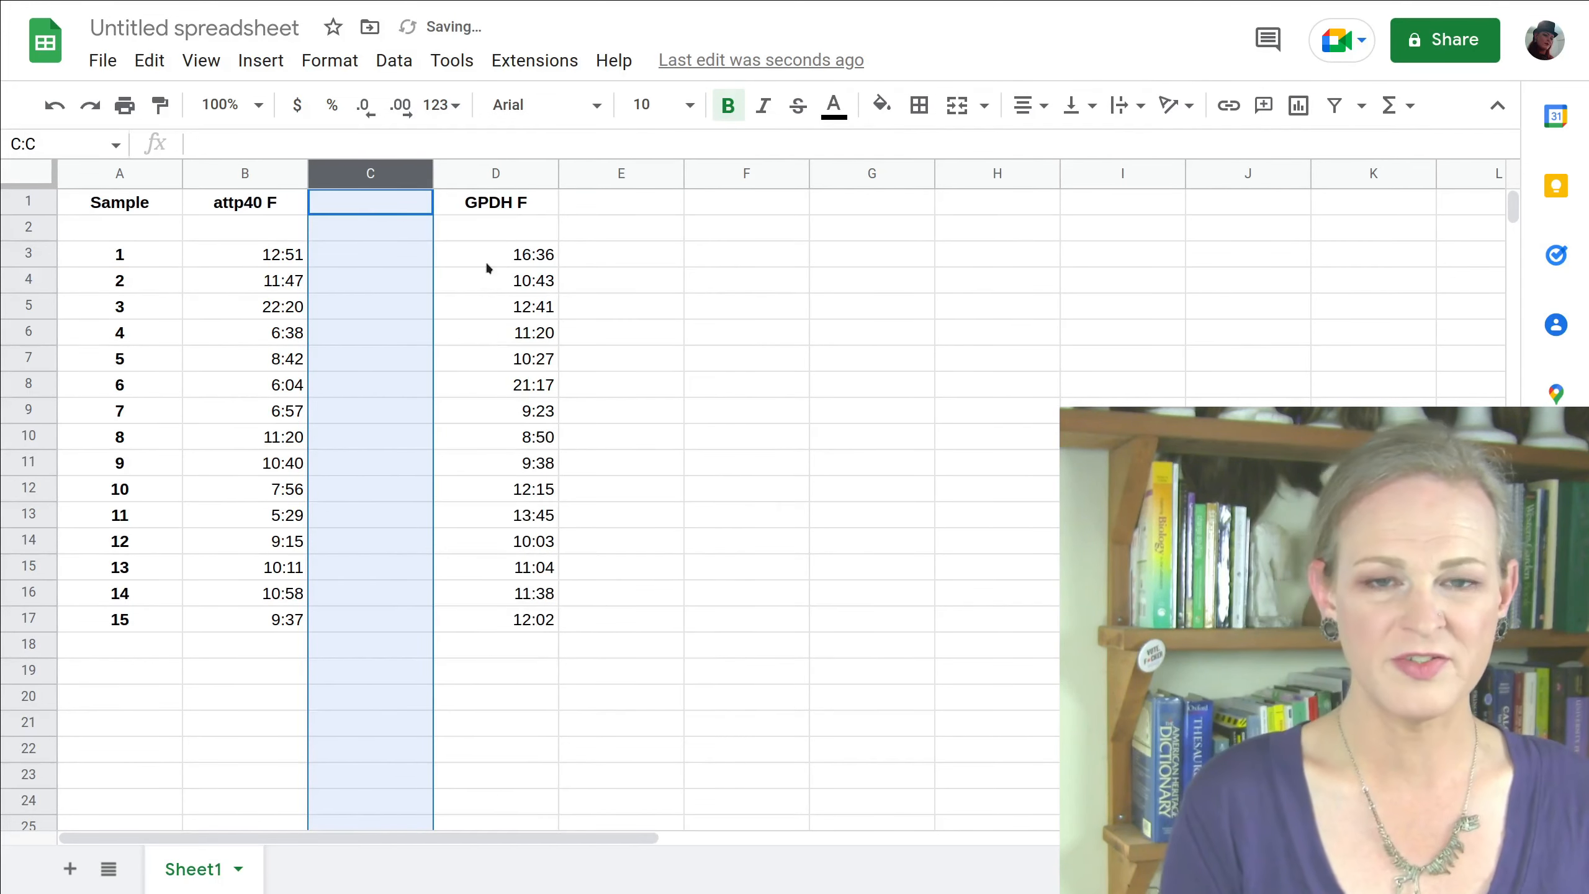
pyautogui.rightClick(364, 177)
pyautogui.click(443, 325)
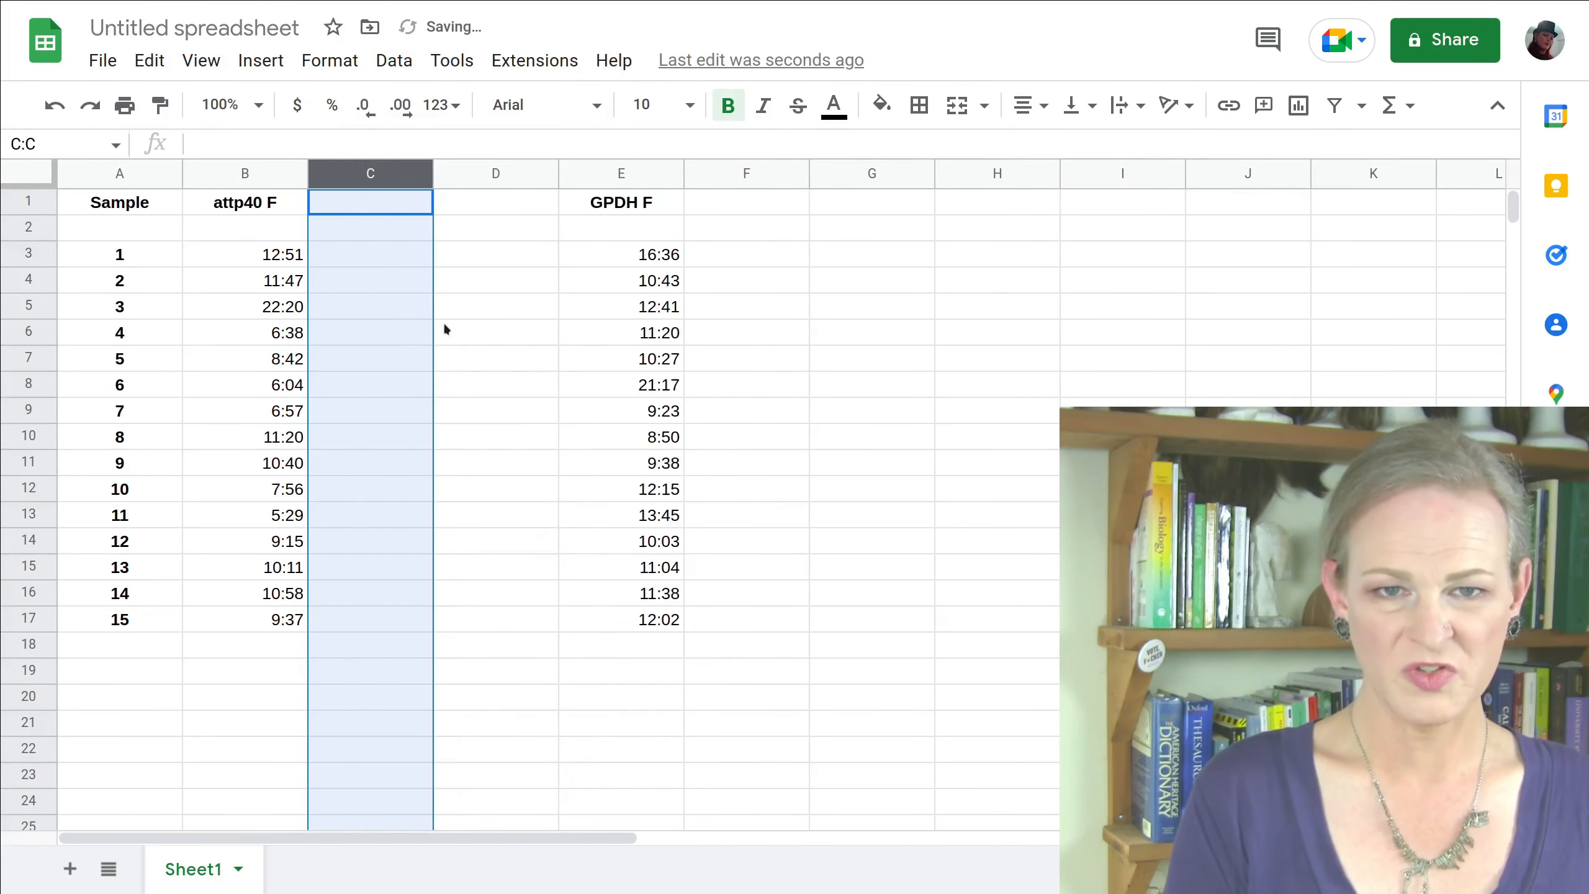
pyautogui.rightClick(369, 180)
pyautogui.click(458, 326)
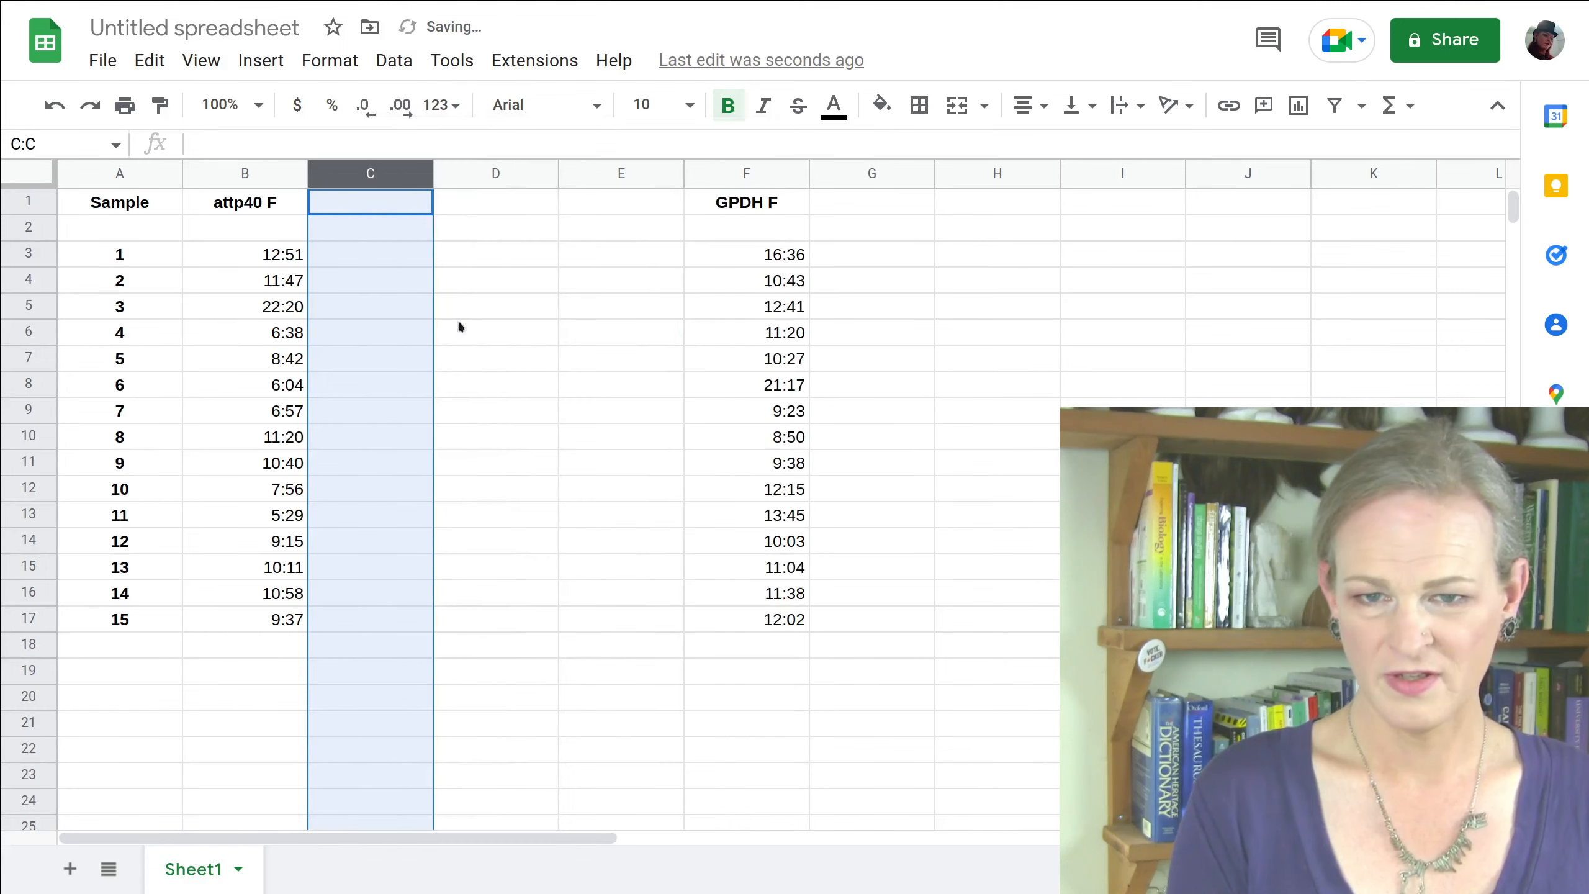
# - Label cells C2, D2 and E2 as "min", "sec" and "total sec"
pyautogui.click(368, 227)
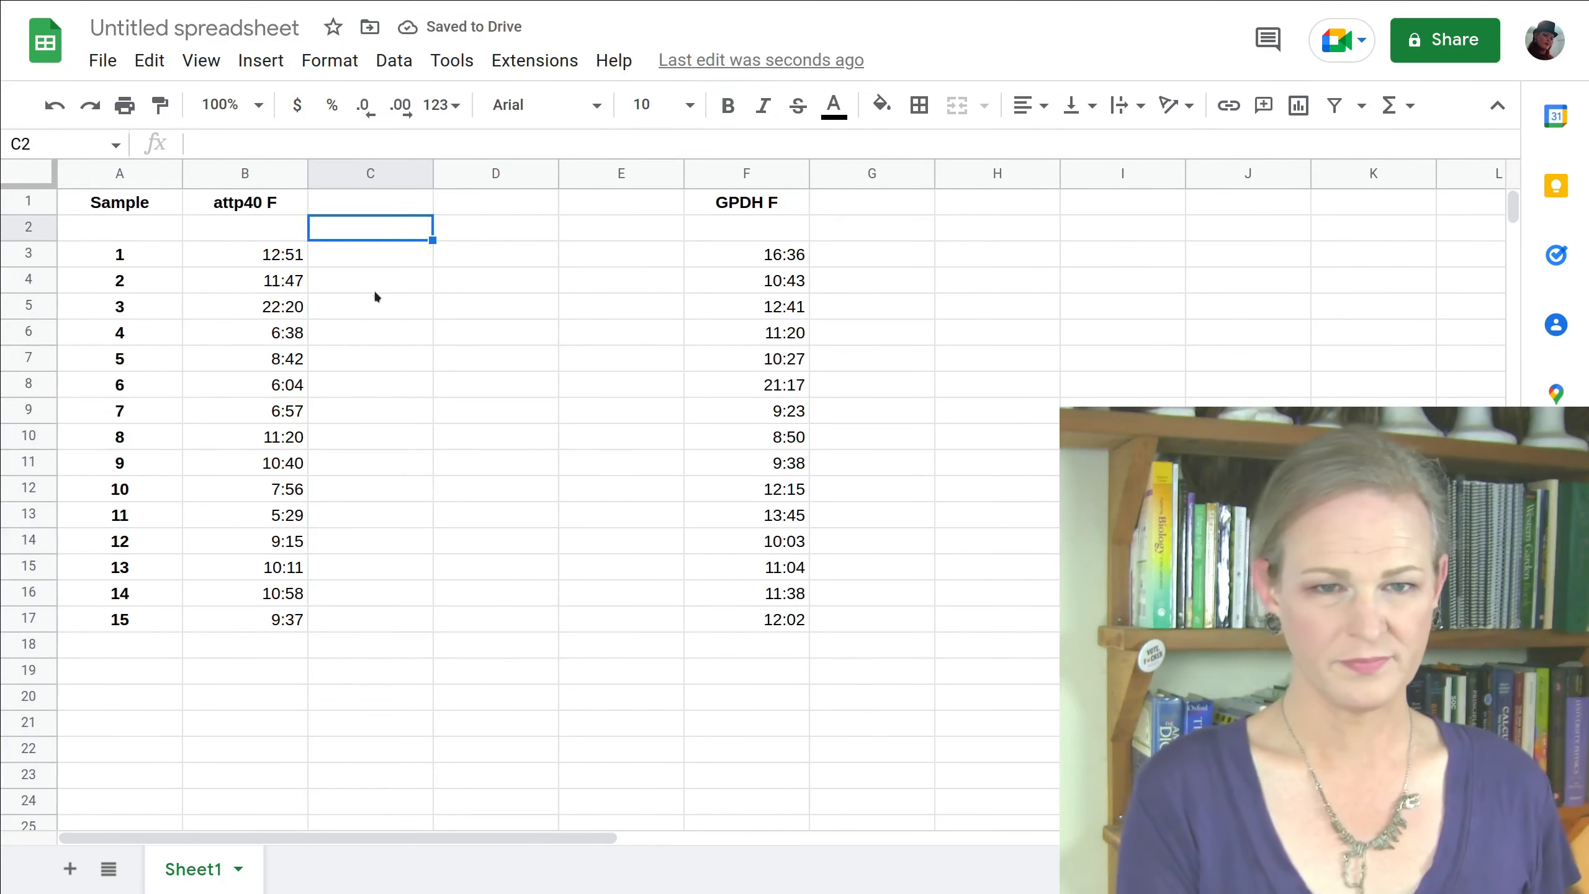
pyautogui.doubleClick(377, 230)
pyautogui.write('min')
pyautogui.press('Tab')
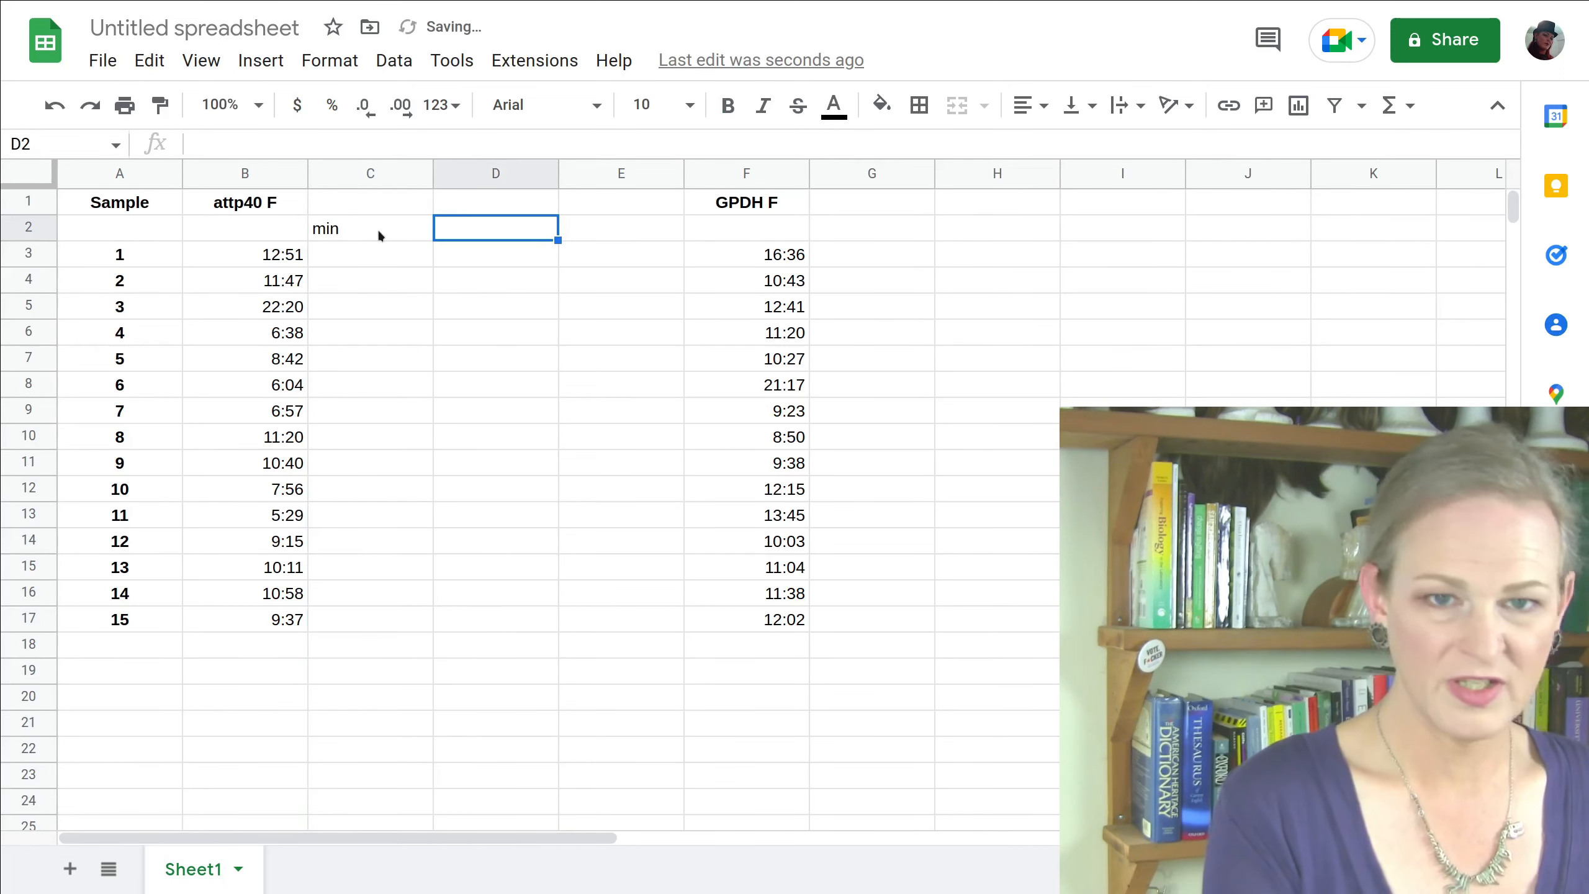
pyautogui.write('ser')
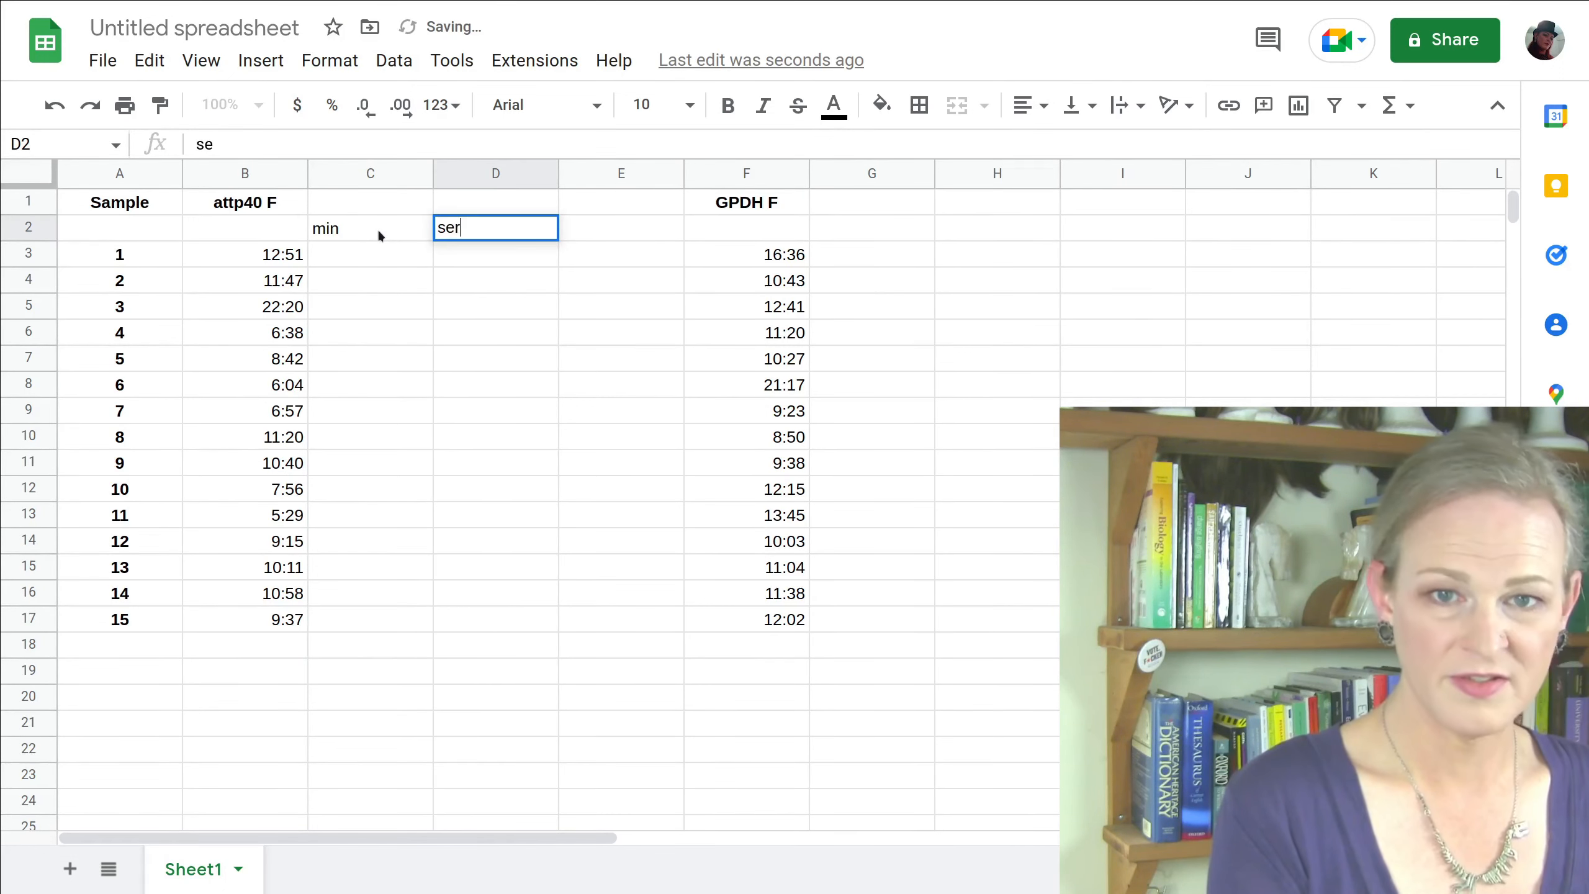
pyautogui.press('BackSpace')
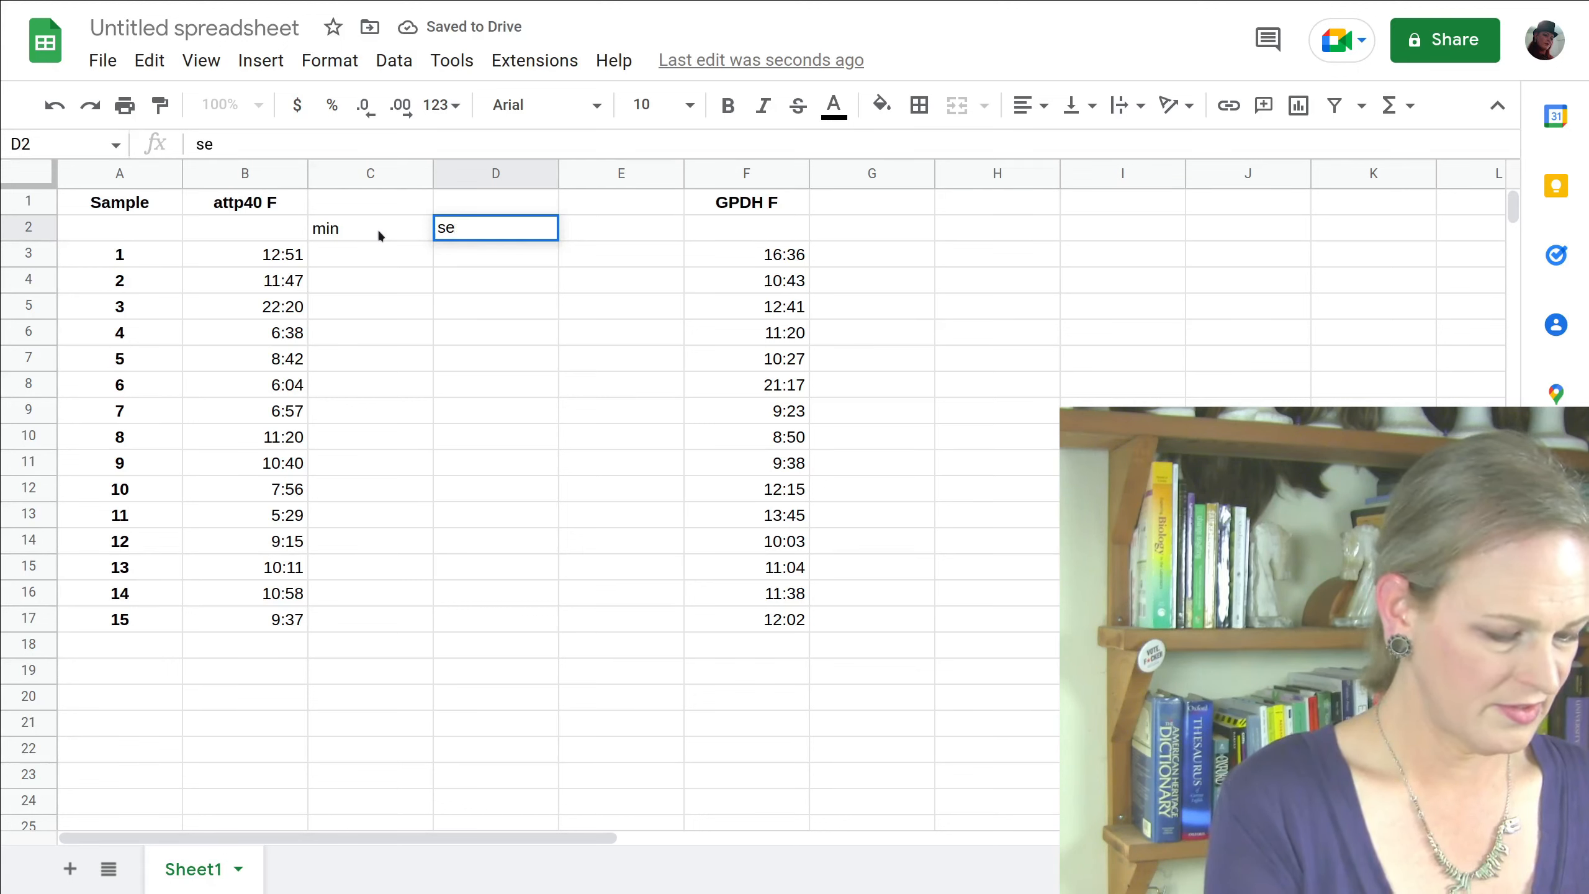
pyautogui.write('c')
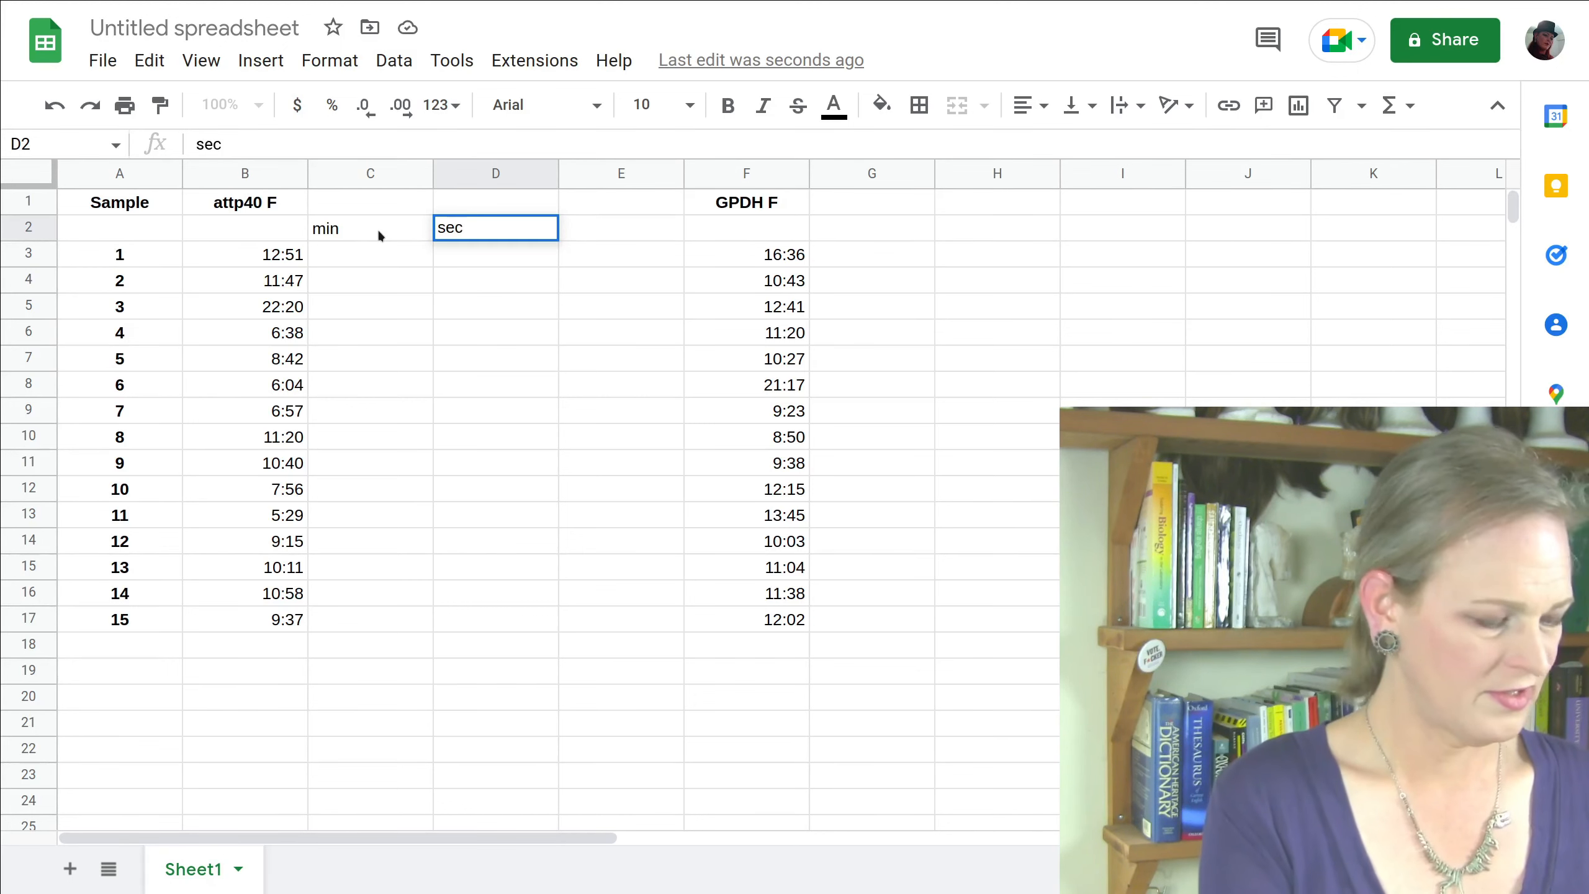
pyautogui.press('Tab')
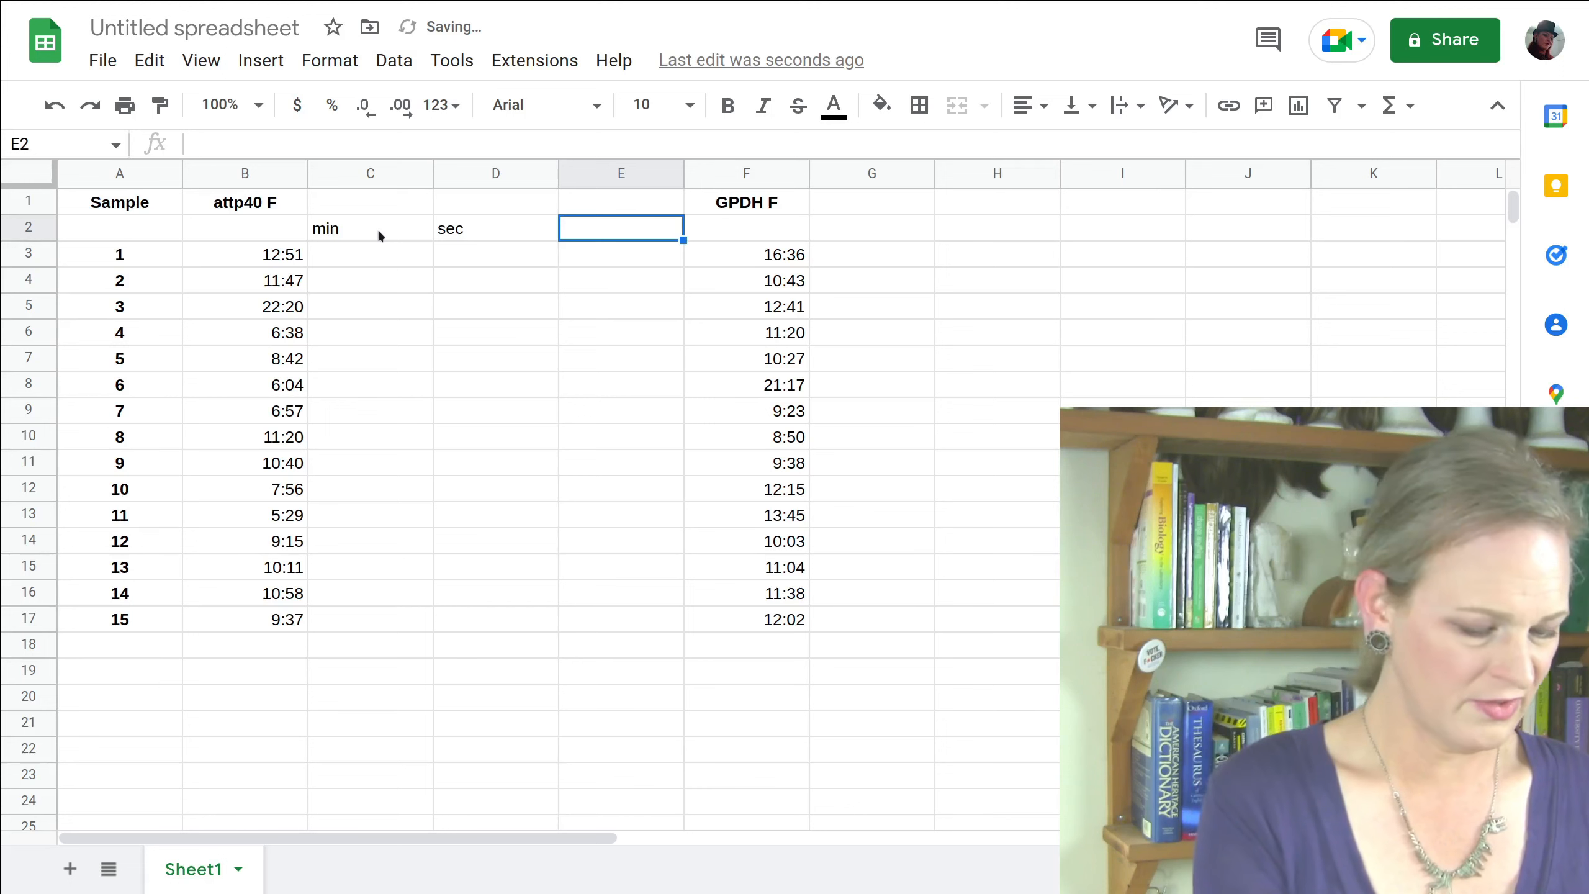
pyautogui.write('tota')
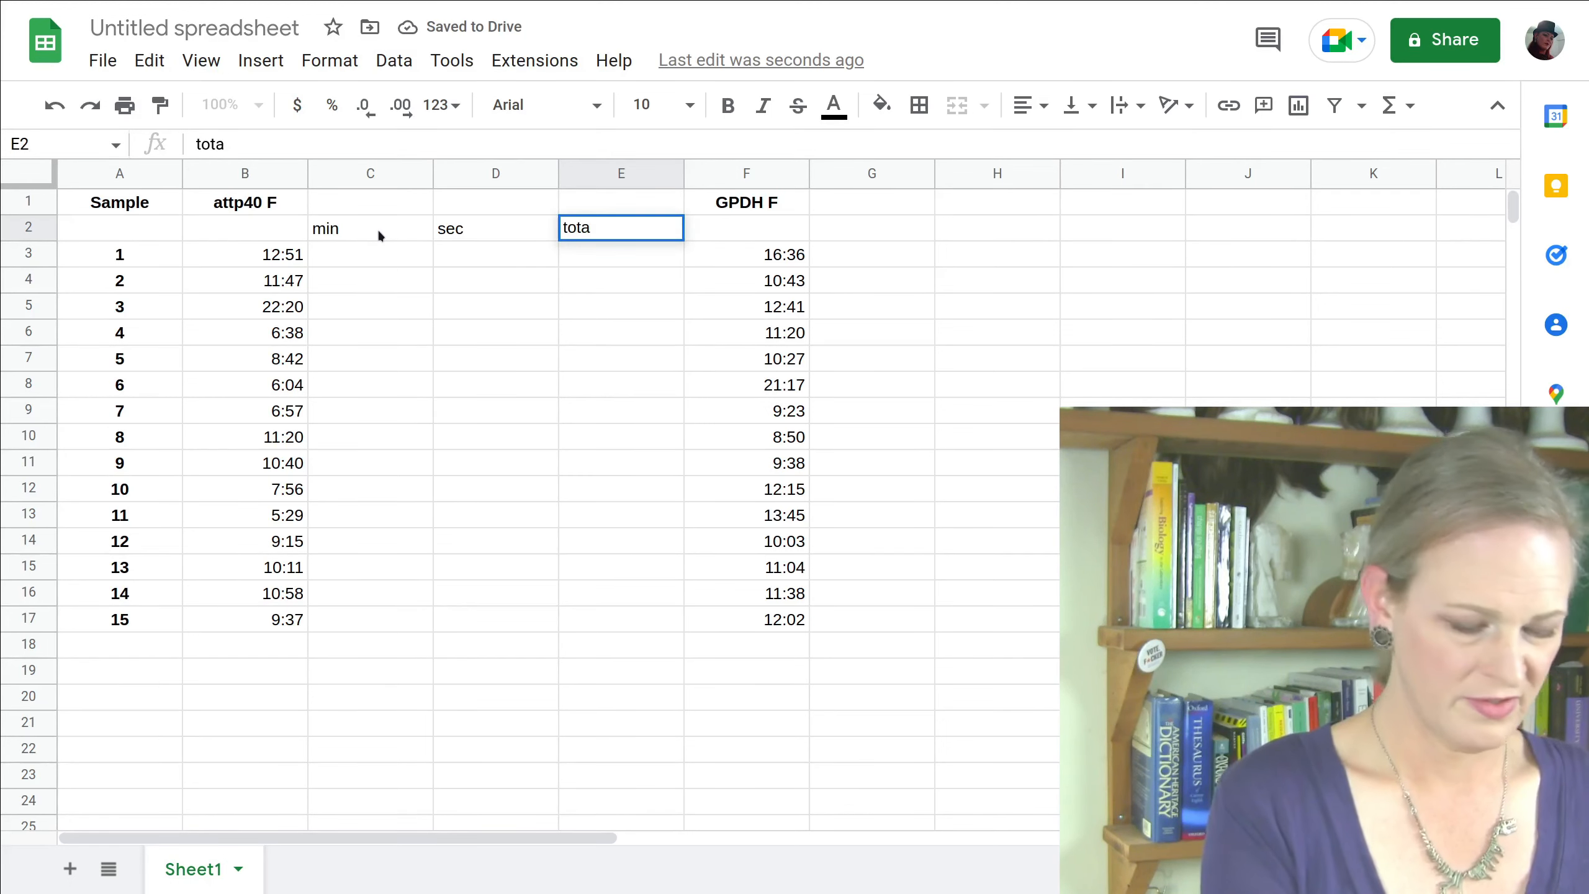
pyautogui.write('l sec')
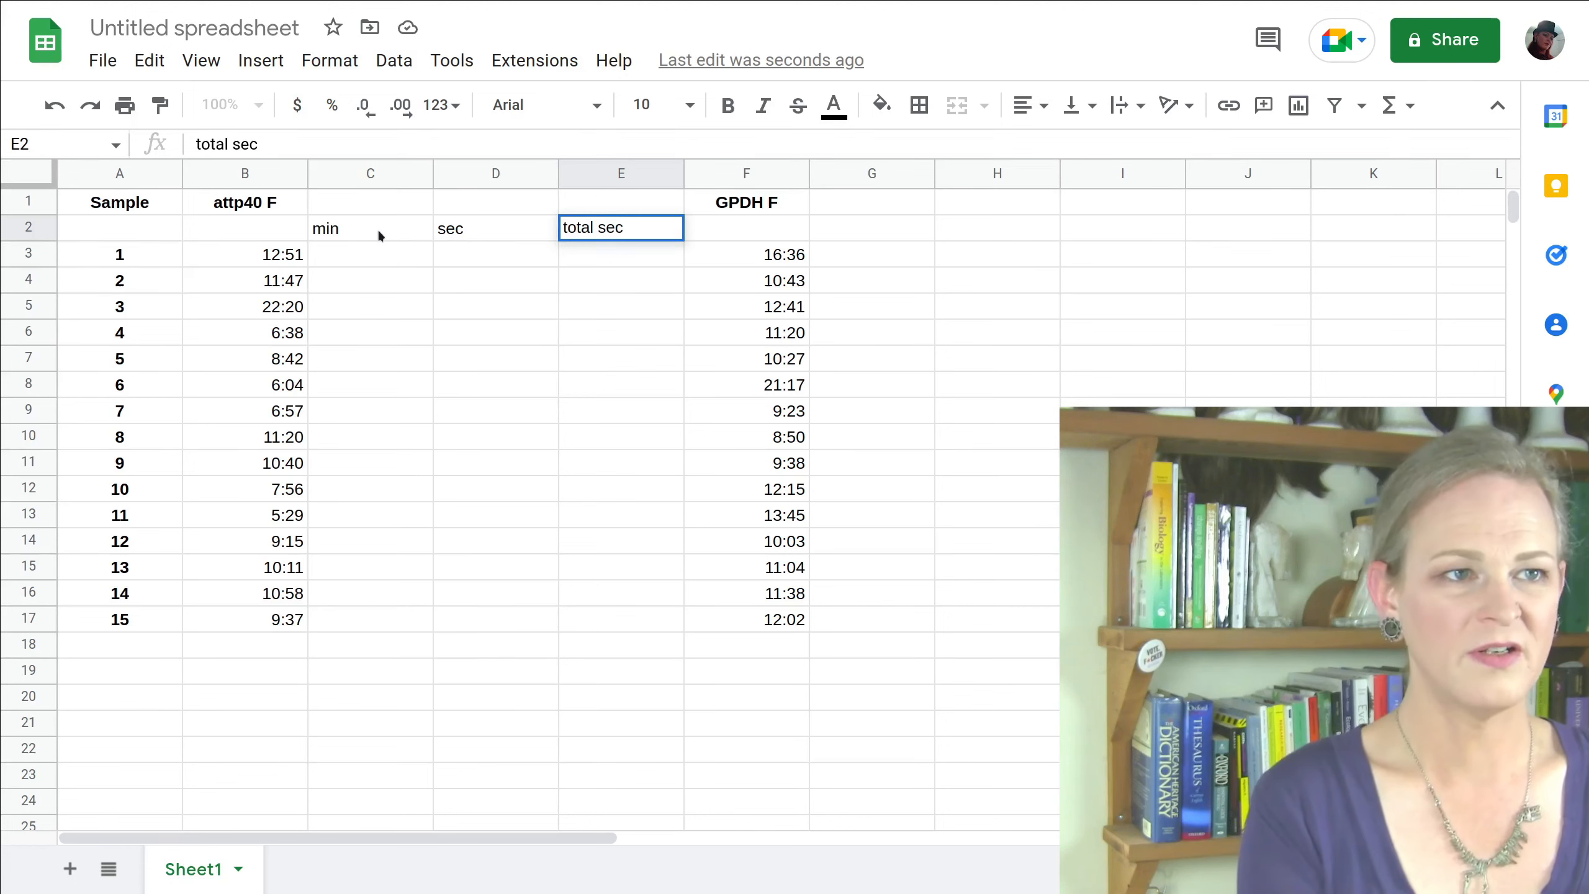
pyautogui.press('Return')
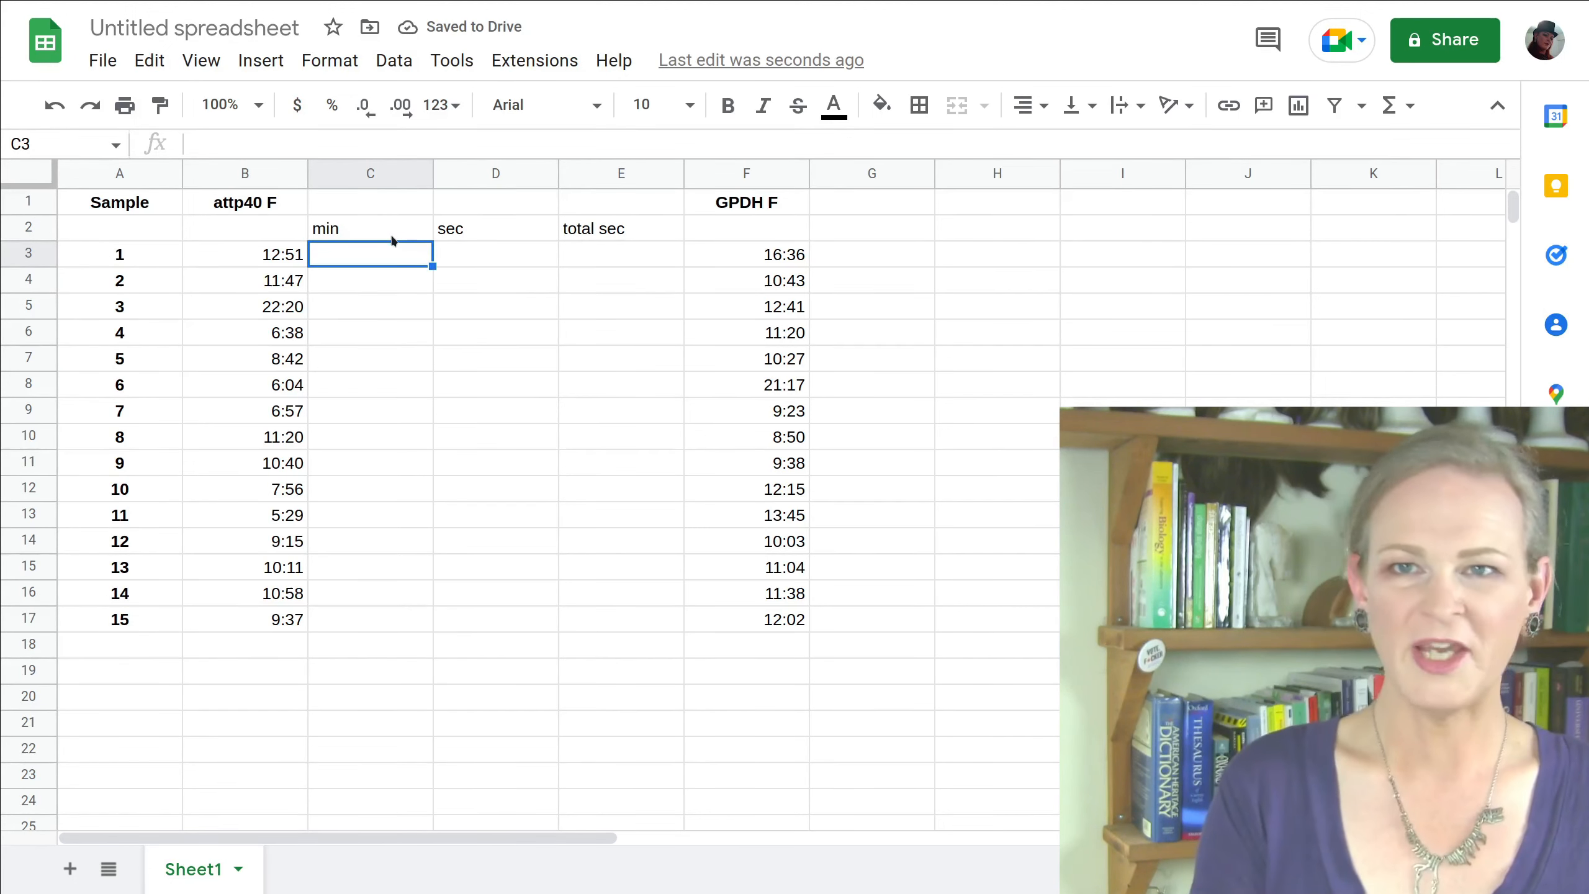
# - Copy the min, sec and total sec headings from C2:E2 to G2:I2, beside the GPDH F column
pyautogui.moveTo(366, 232); pyautogui.dragTo(608, 236)
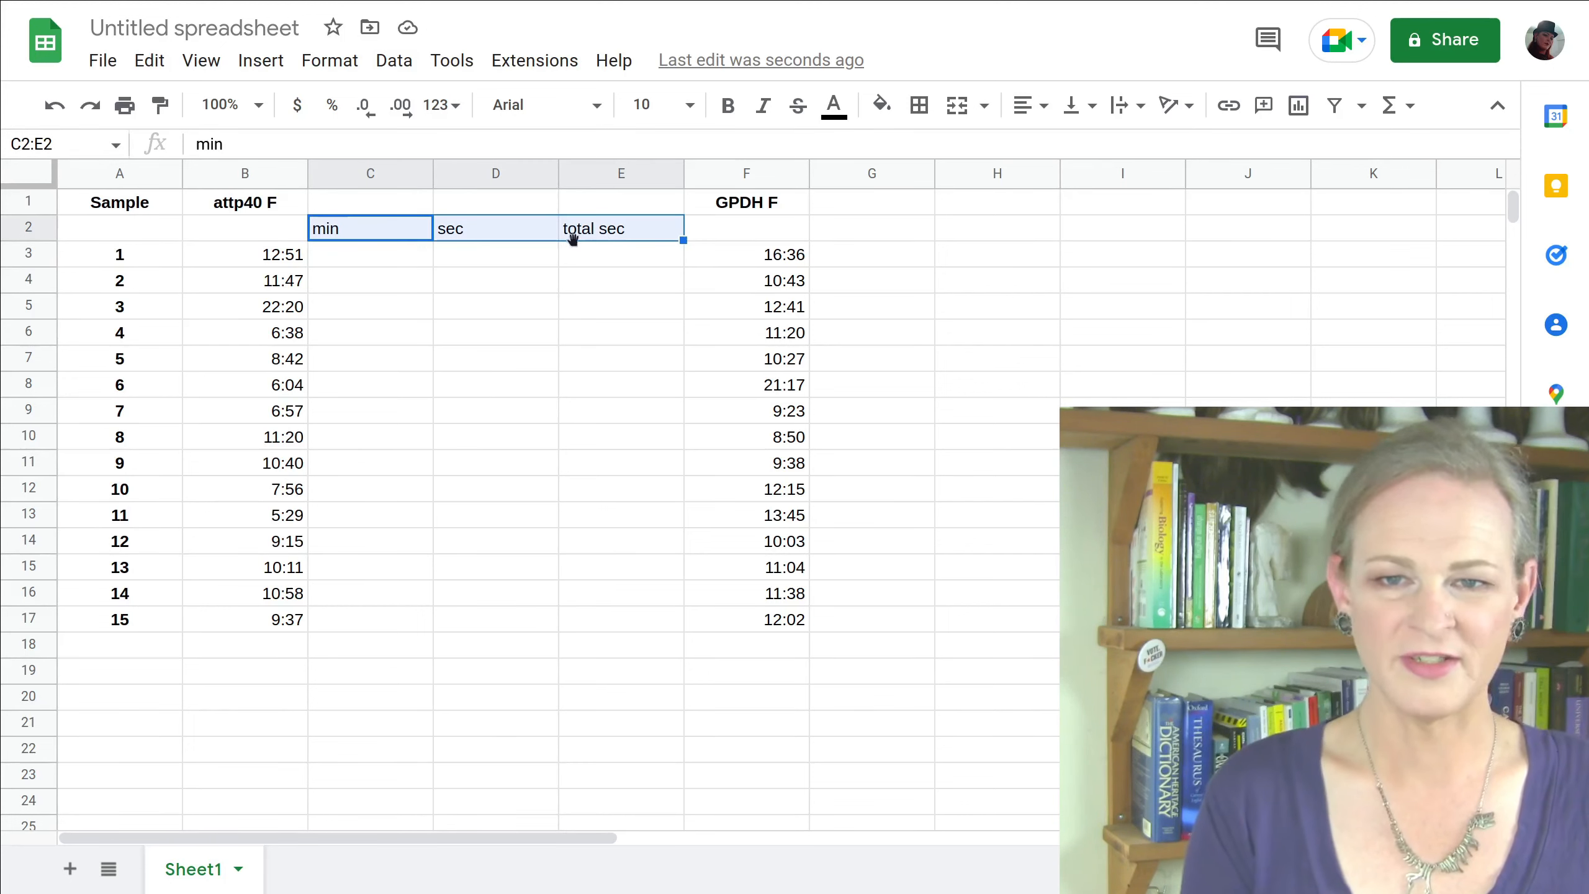
pyautogui.hotkey('ctrl', 'c')
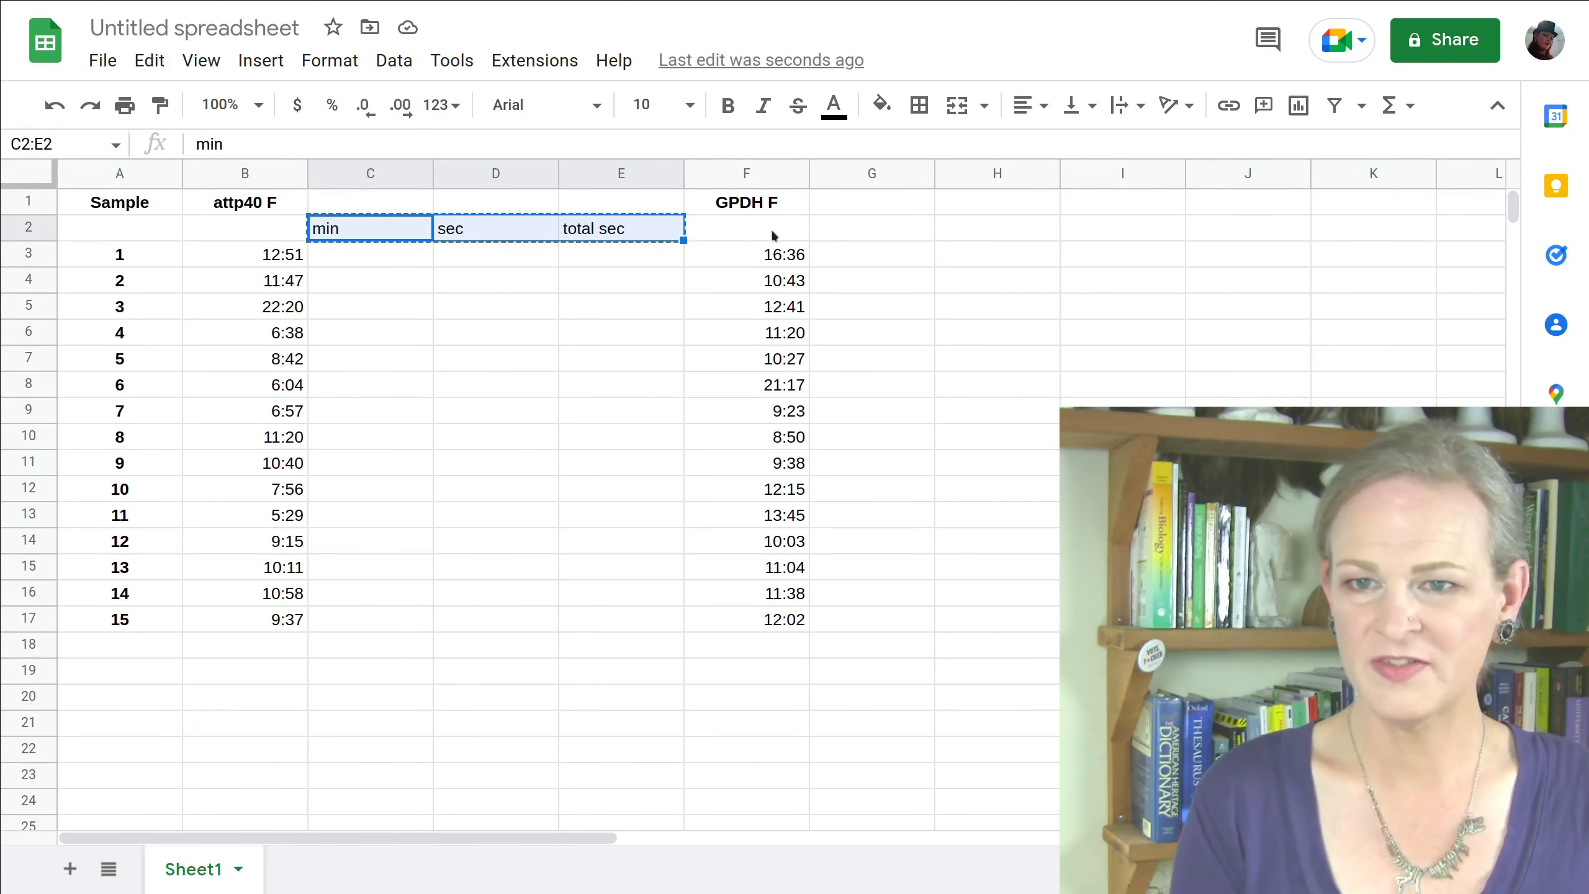
pyautogui.click(869, 231)
pyautogui.hotkey('ctrl', 'v')
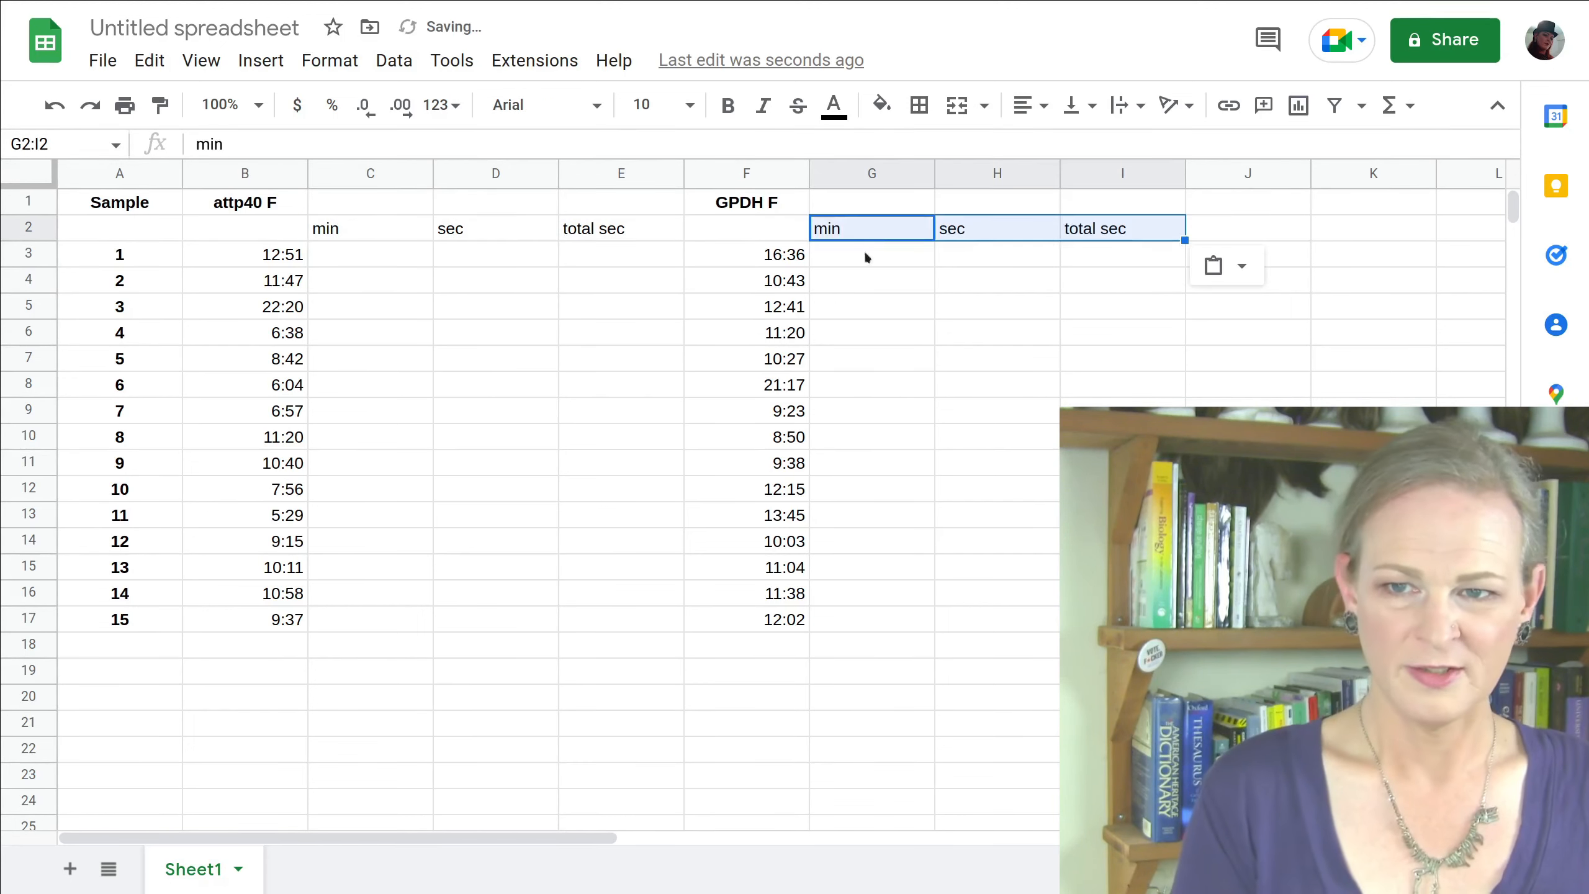
pyautogui.click(919, 358)
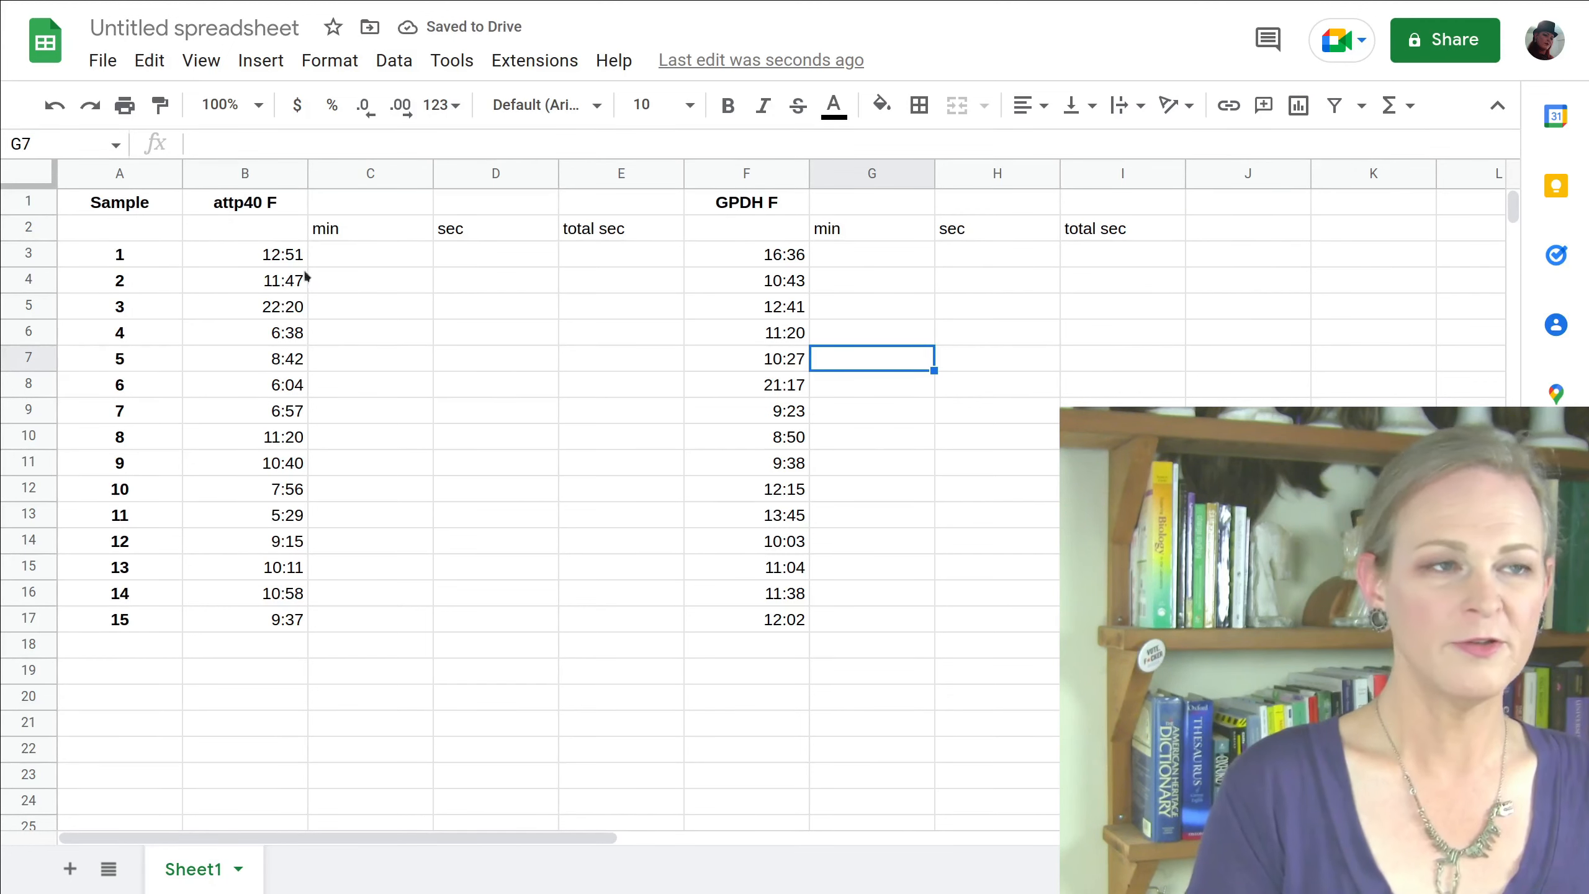
pyautogui.click(369, 489)
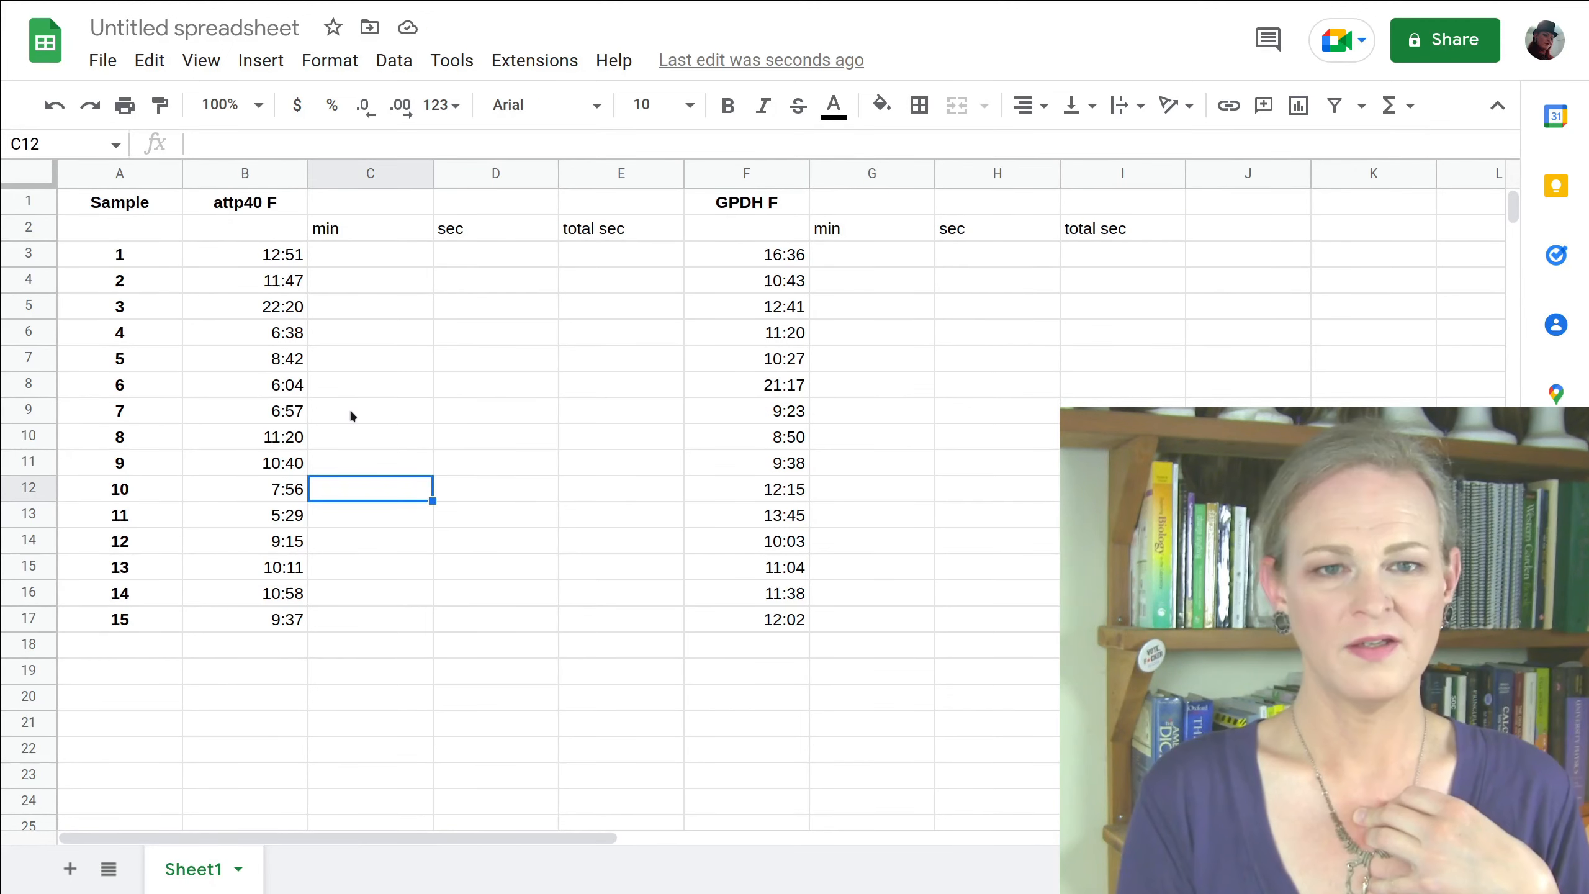
# - Enter =SPLIT(B3,":") in C3 to separate sample 1's attp40 F time into minutes and seconds
pyautogui.click(372, 258)
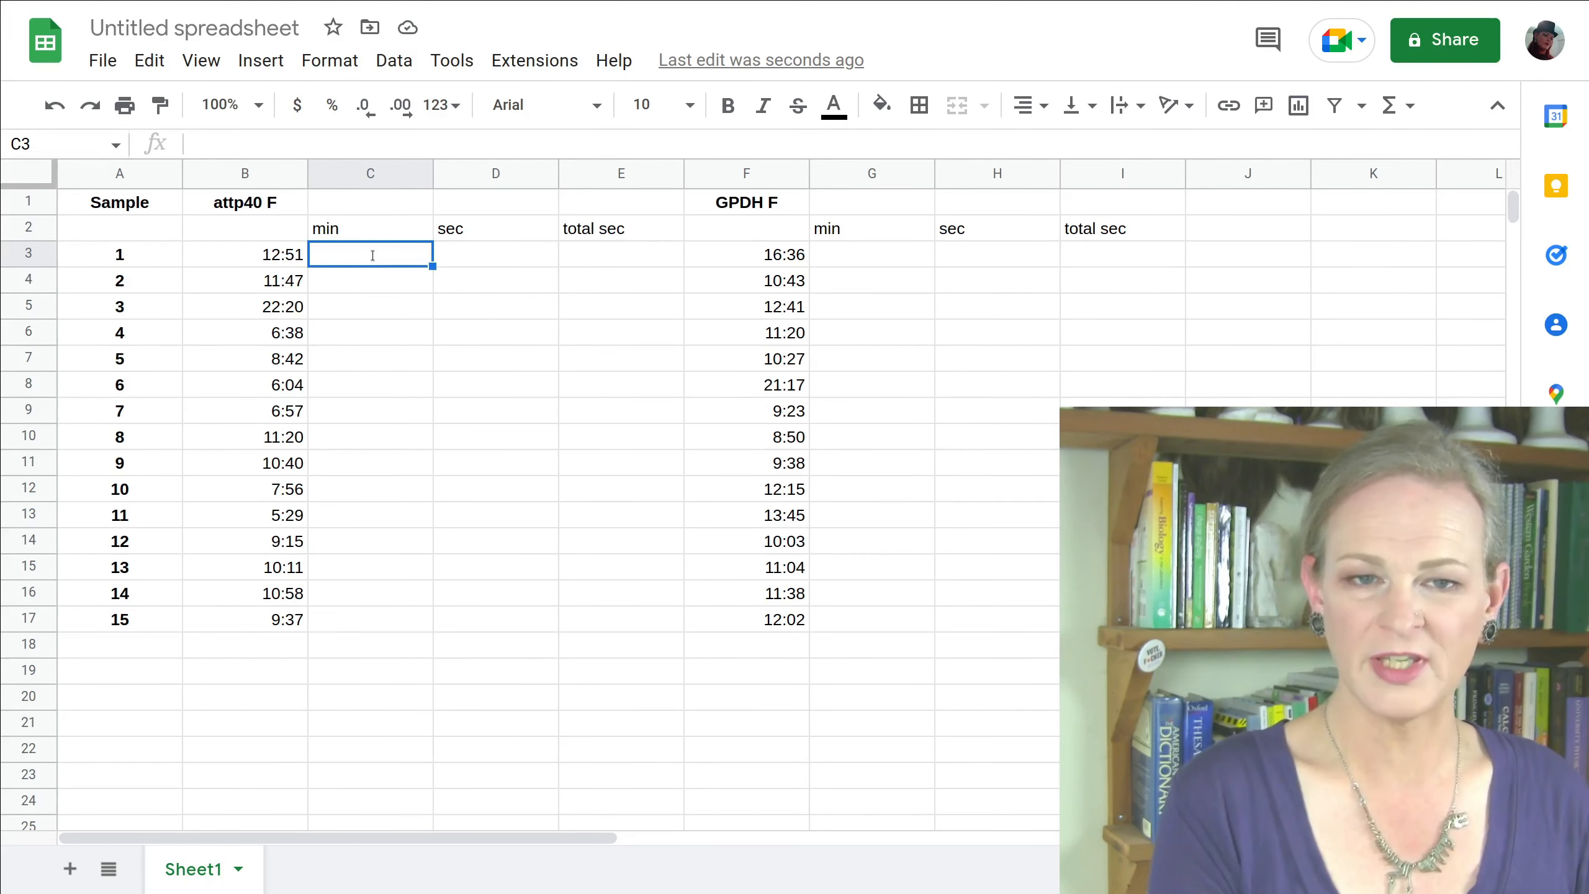
pyautogui.write('=')
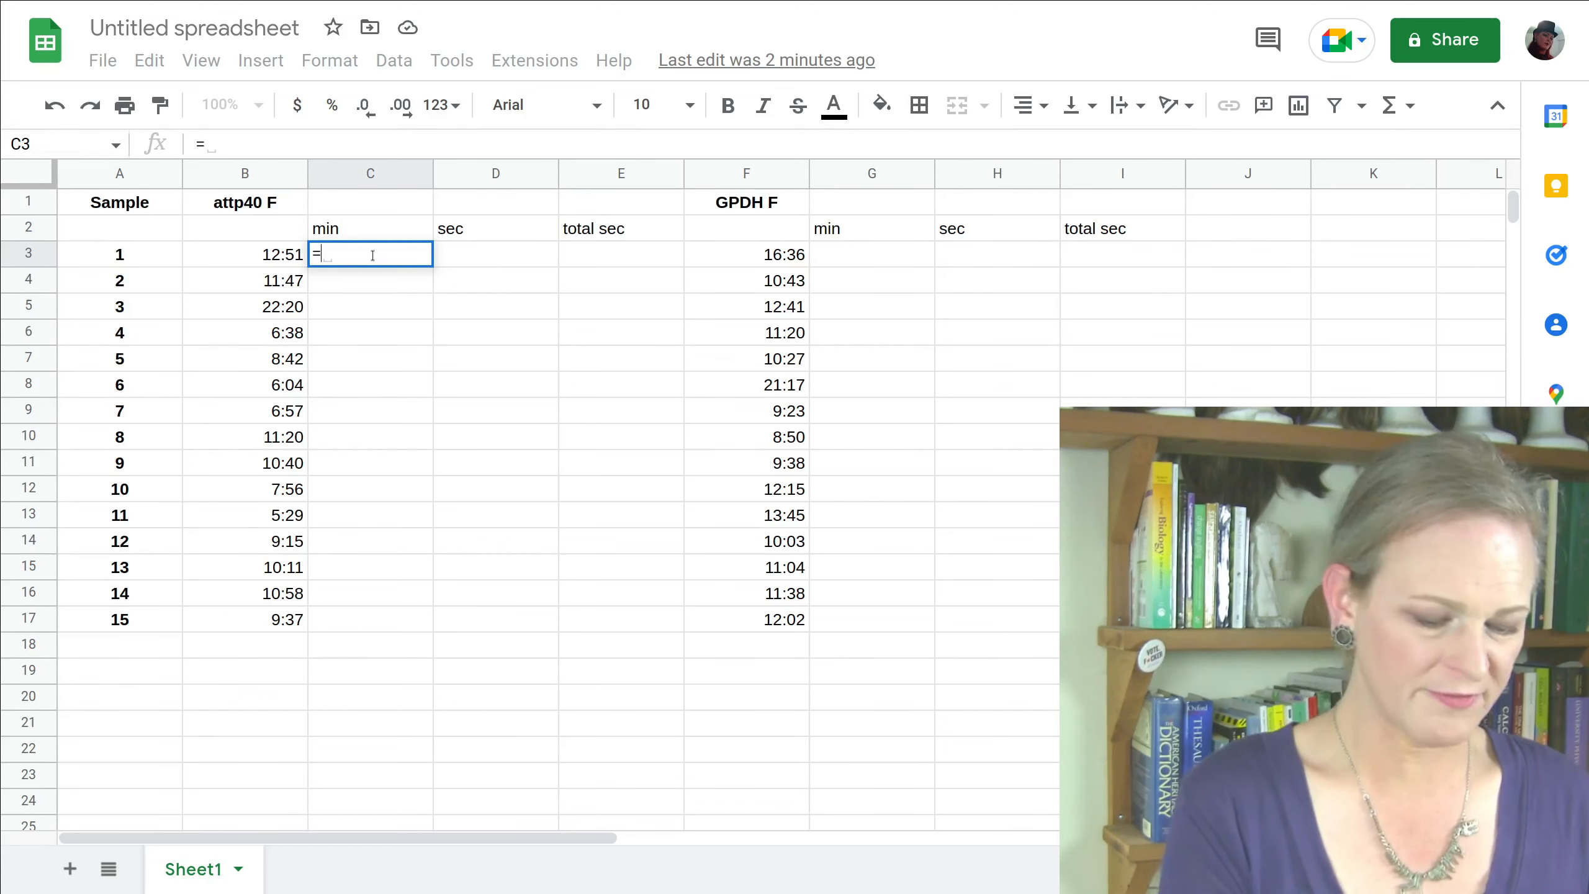
pyautogui.write('s')
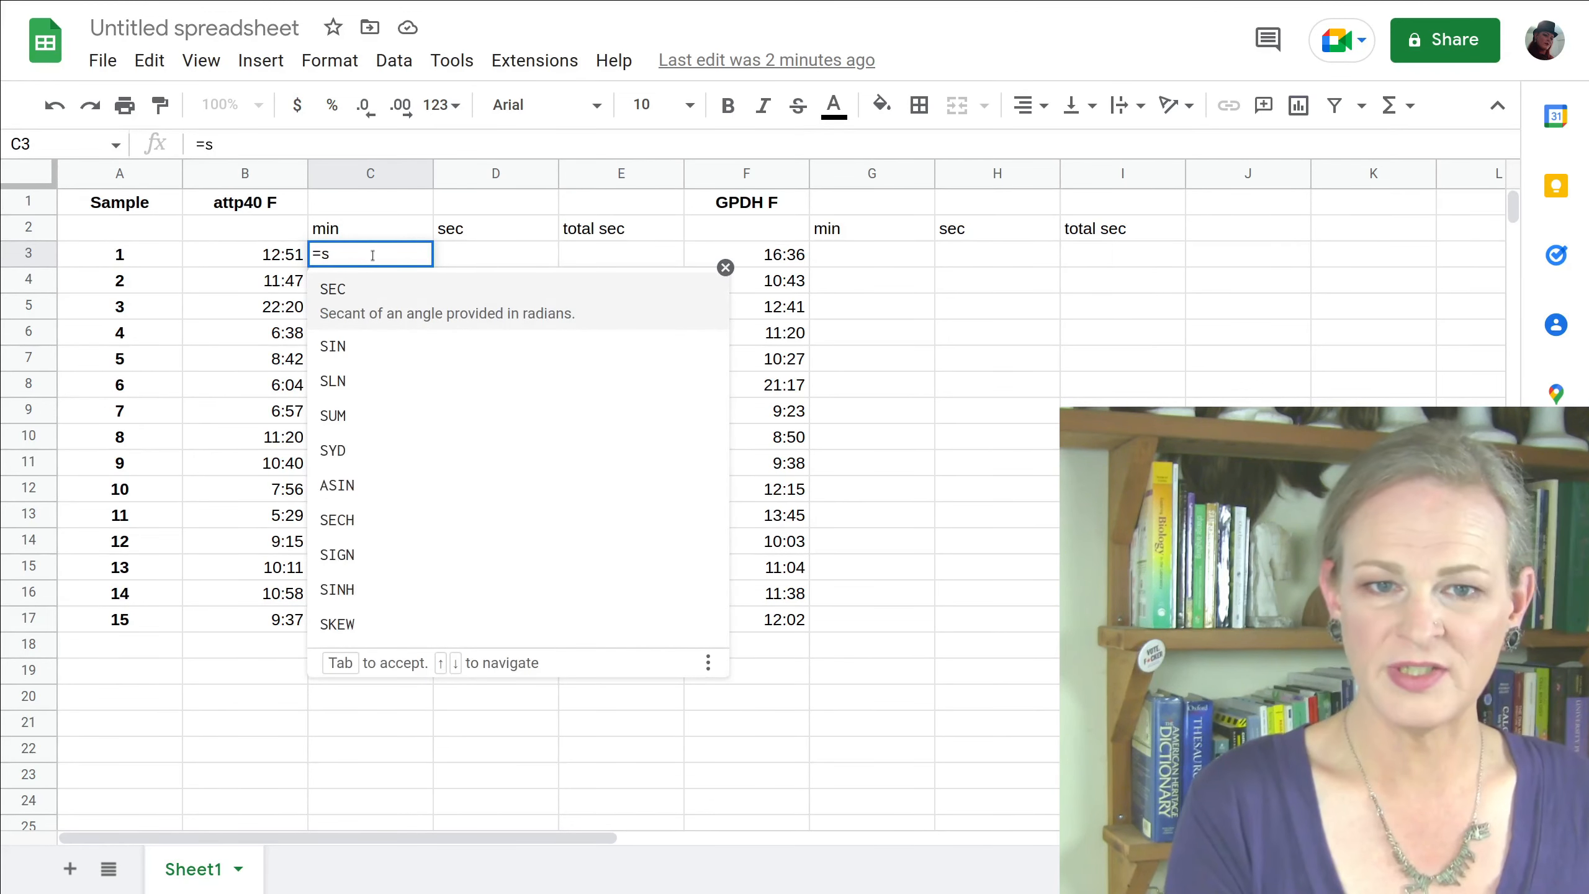
pyautogui.write('p')
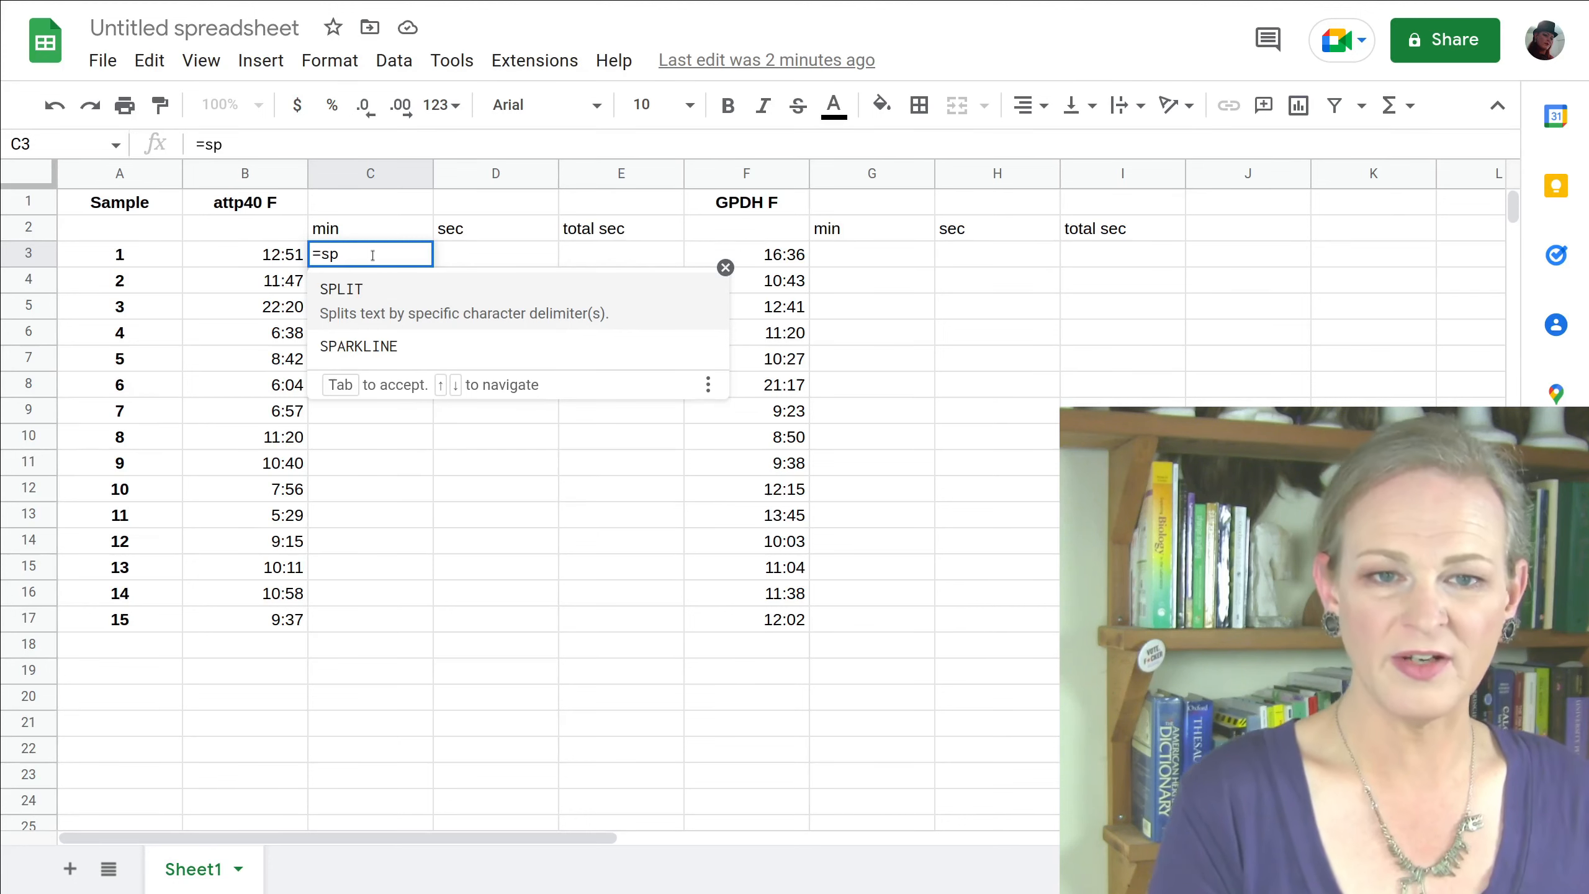
pyautogui.press('Tab')
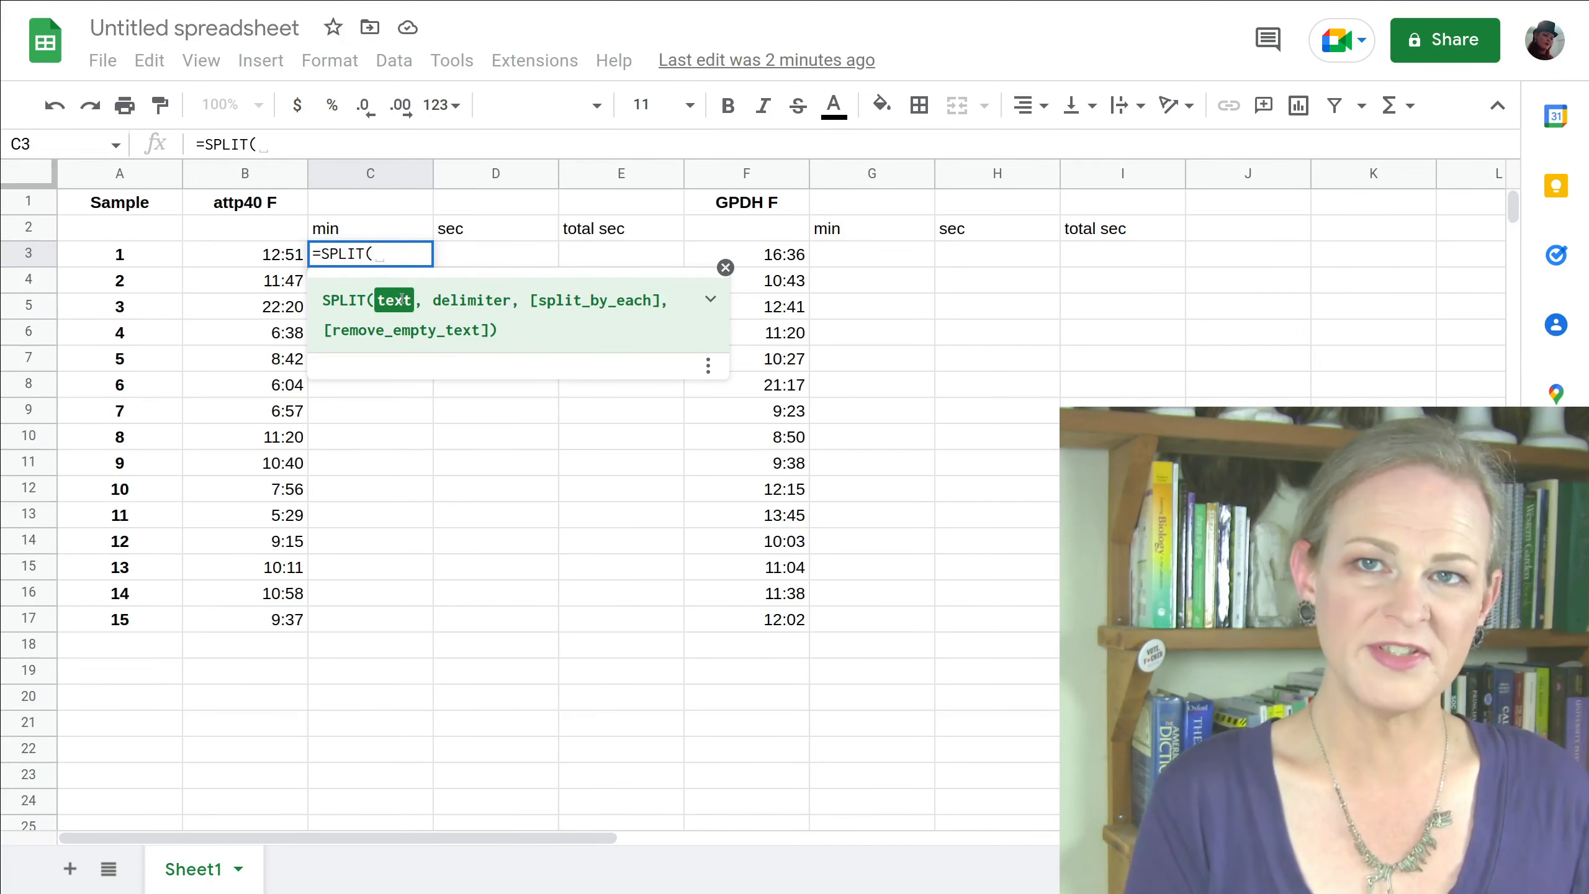
pyautogui.click(272, 256)
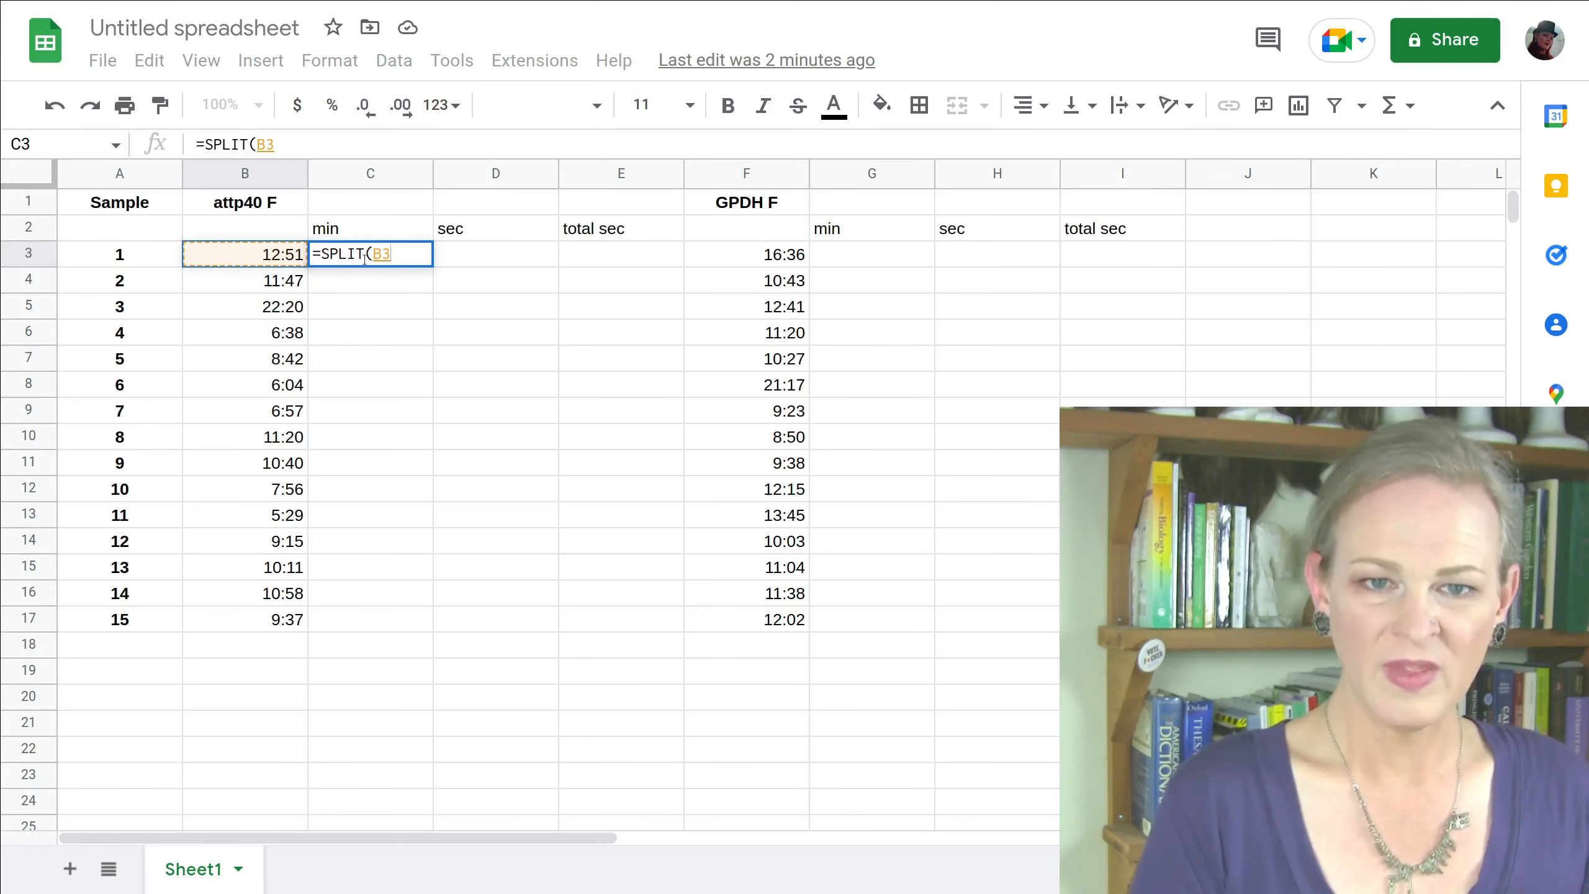
pyautogui.click(395, 256)
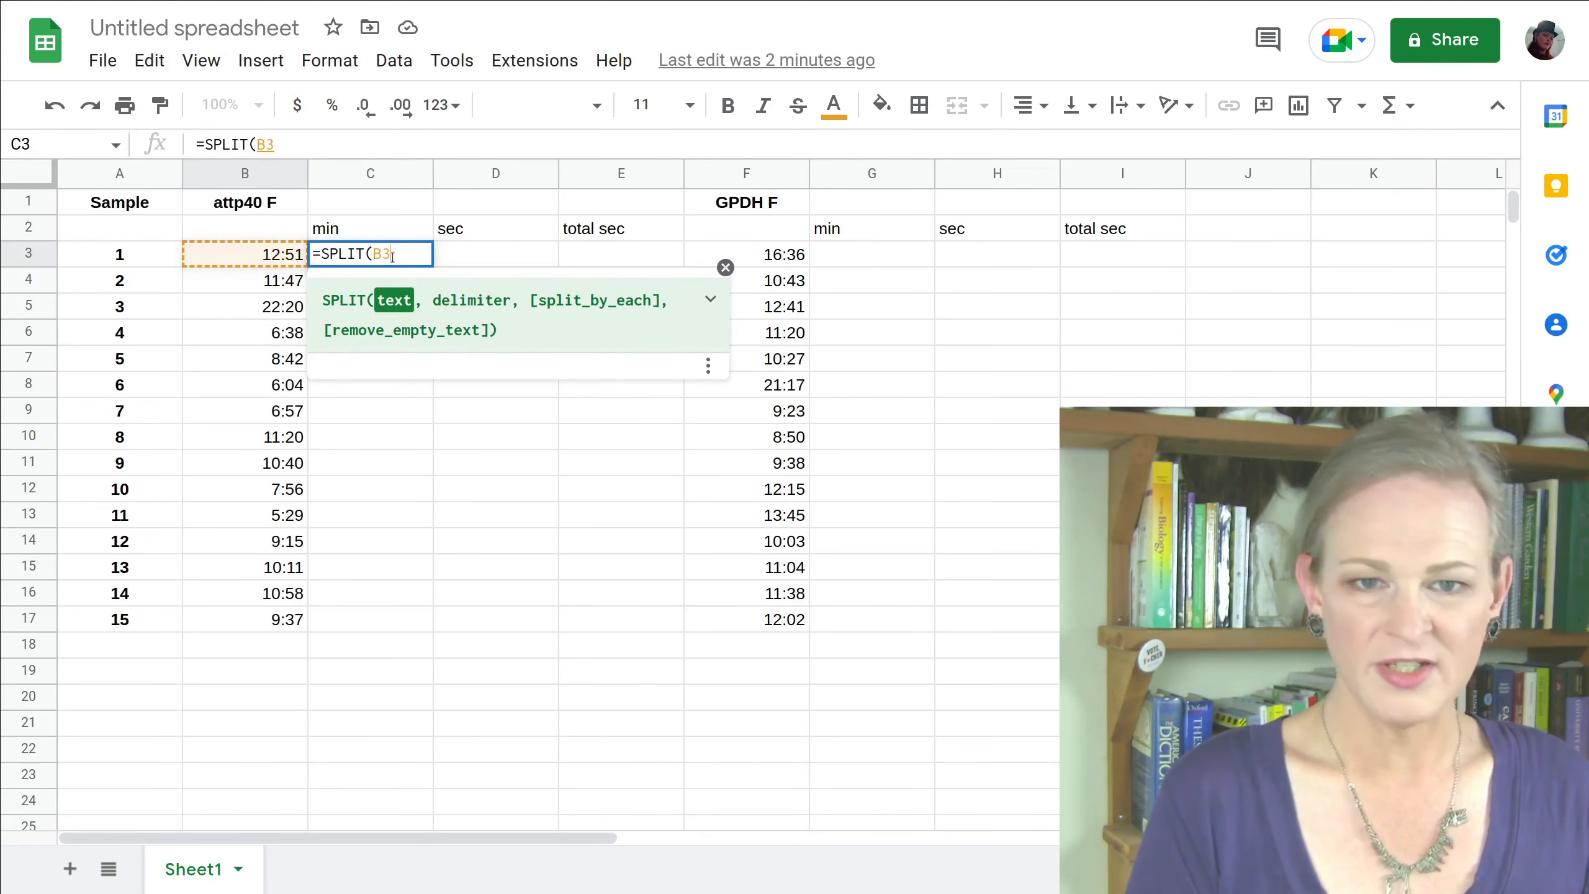
pyautogui.write(',')
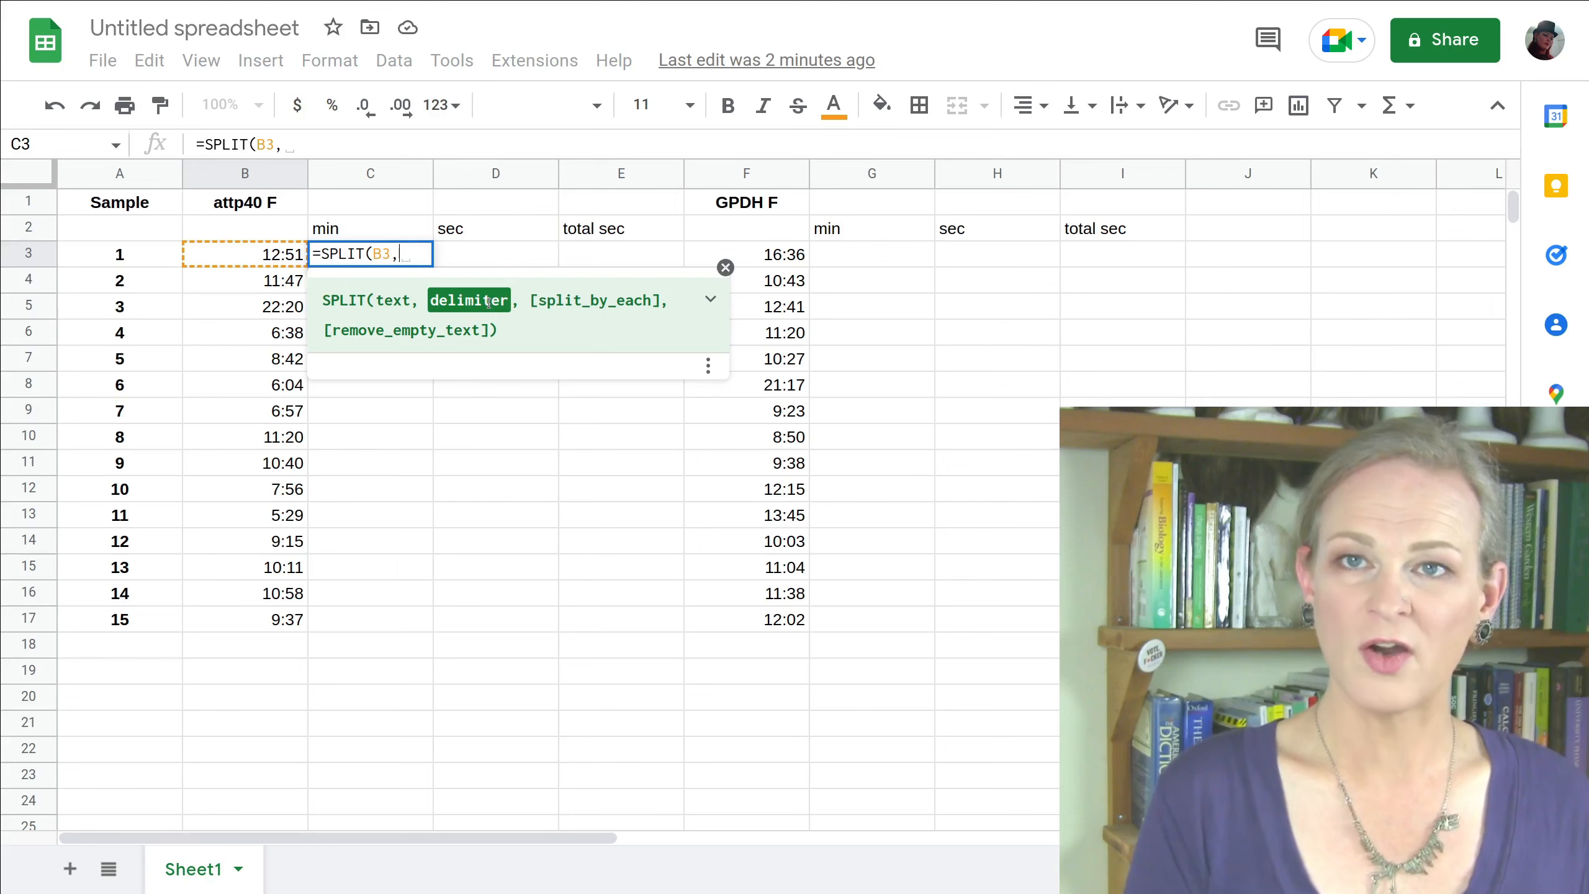
pyautogui.write('"')
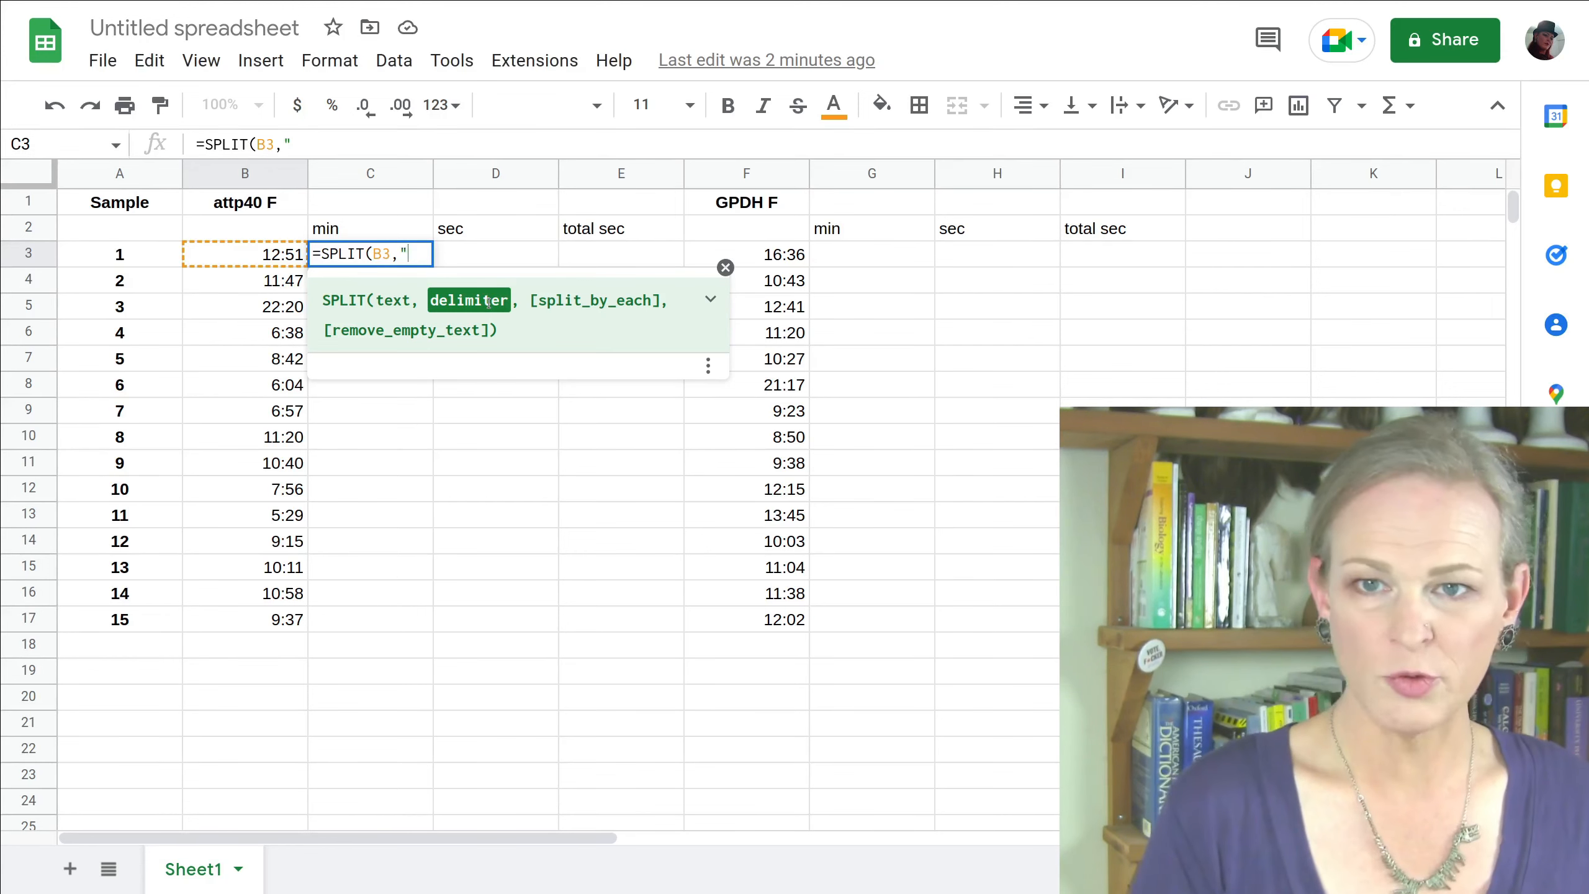
pyautogui.write(':')
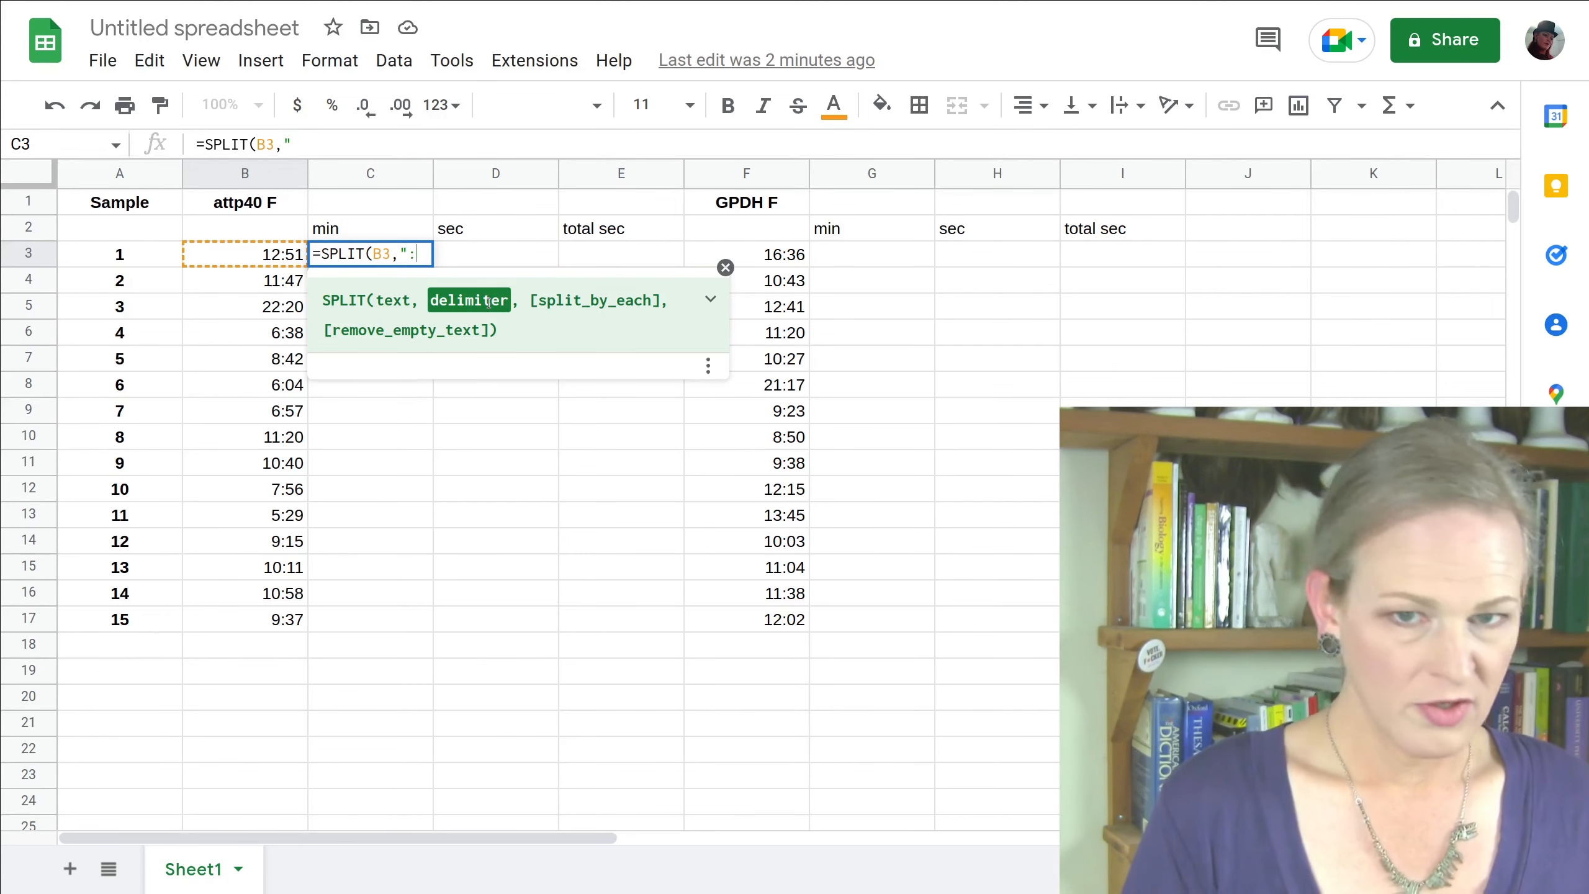
pyautogui.write('"')
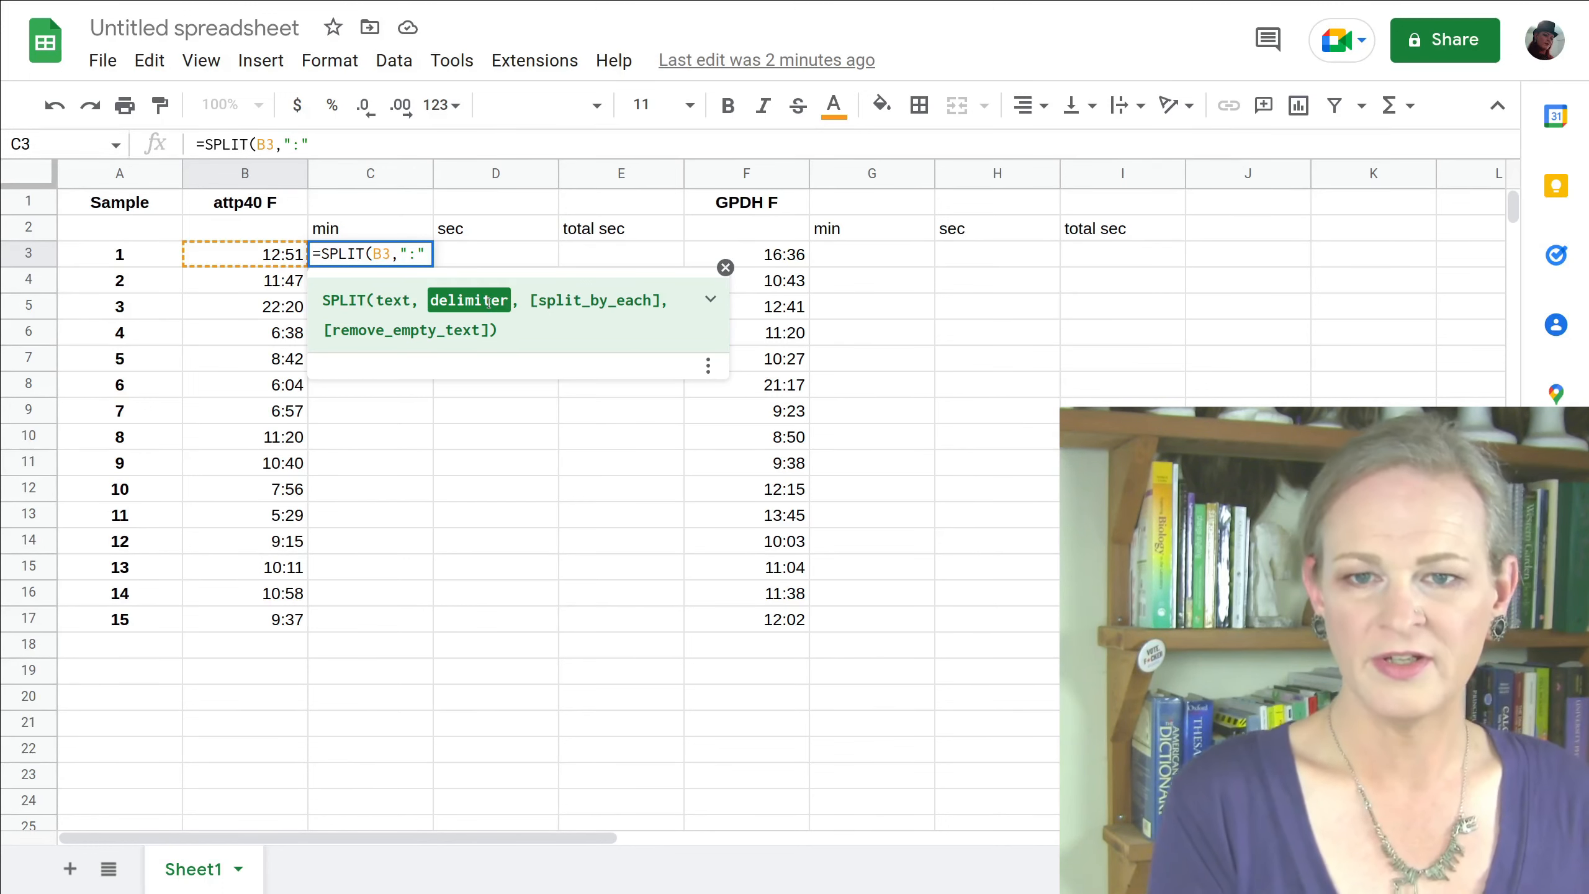
pyautogui.write(')')
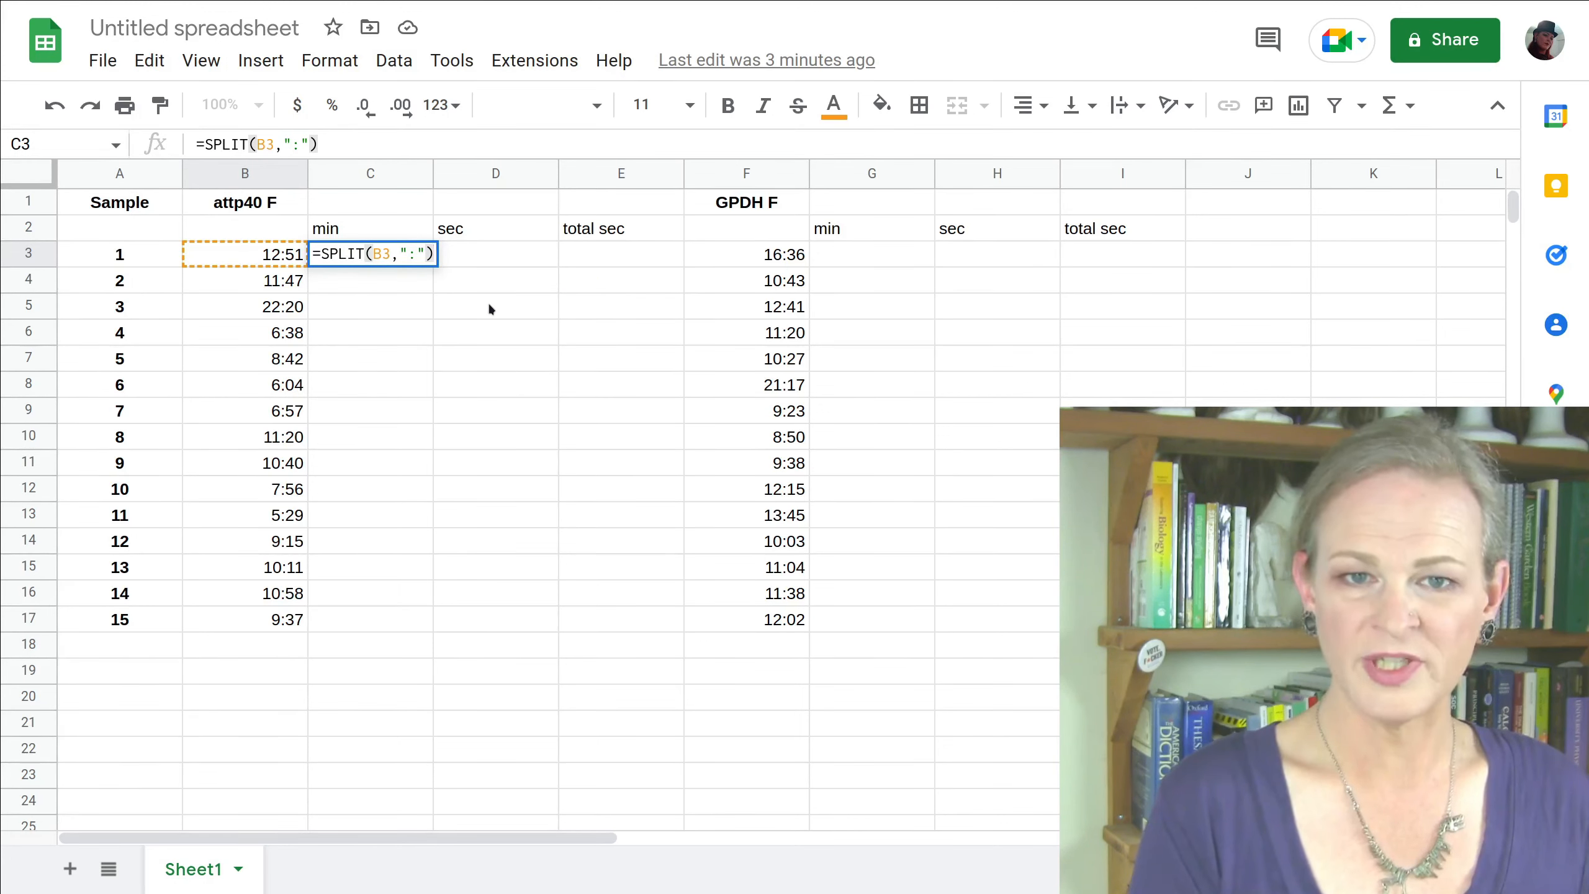
pyautogui.press('Return')
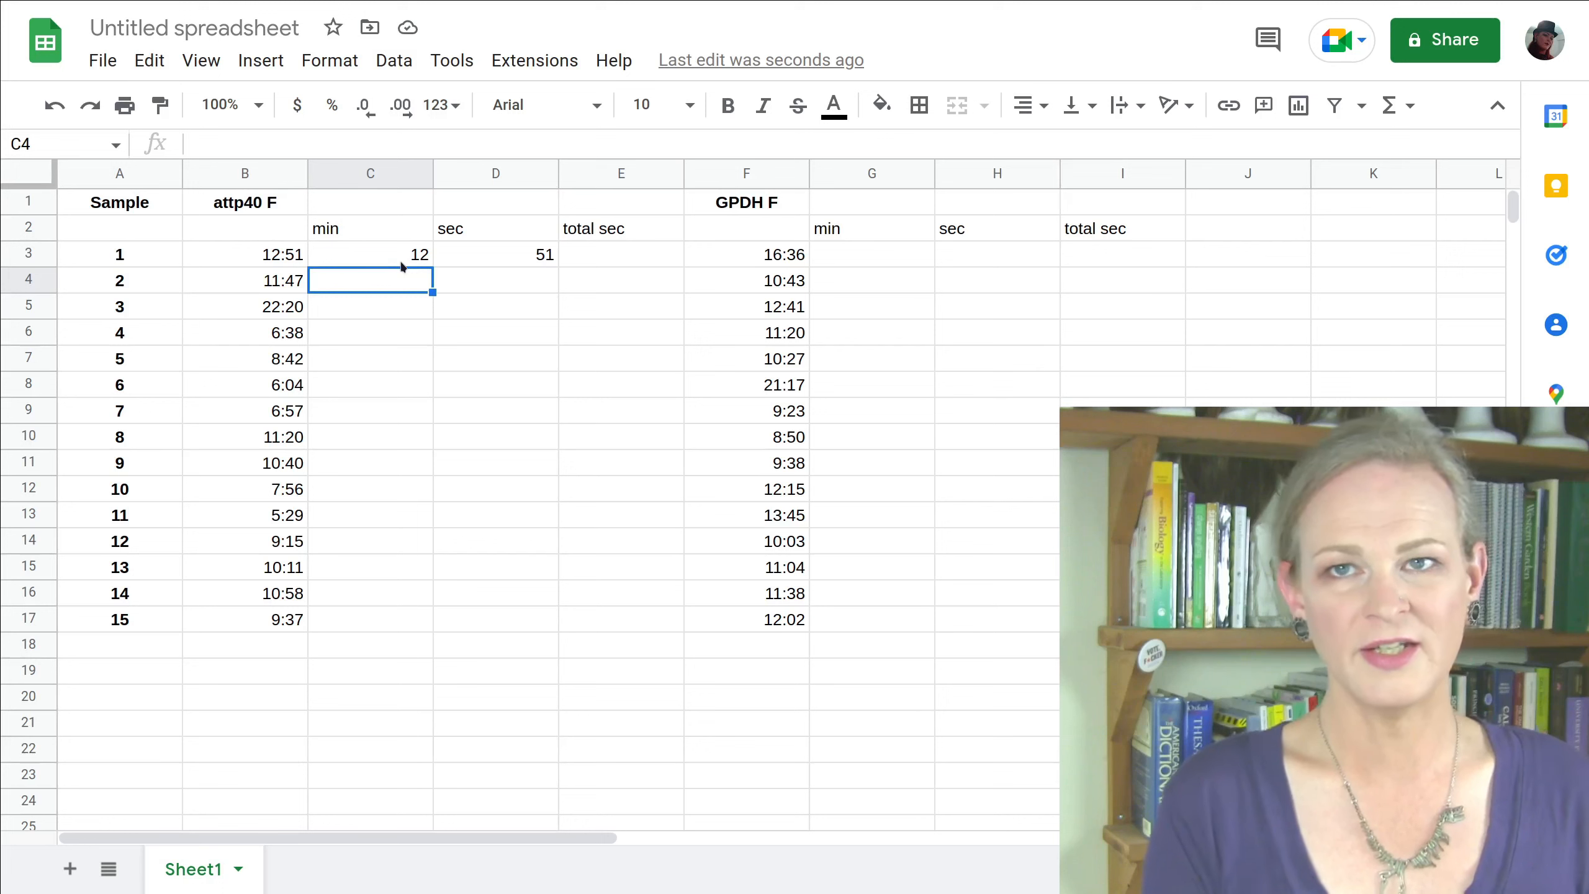
# - Fill the SPLIT formula from C3 down through C17 for the remaining attp40 F samples
pyautogui.click(417, 257)
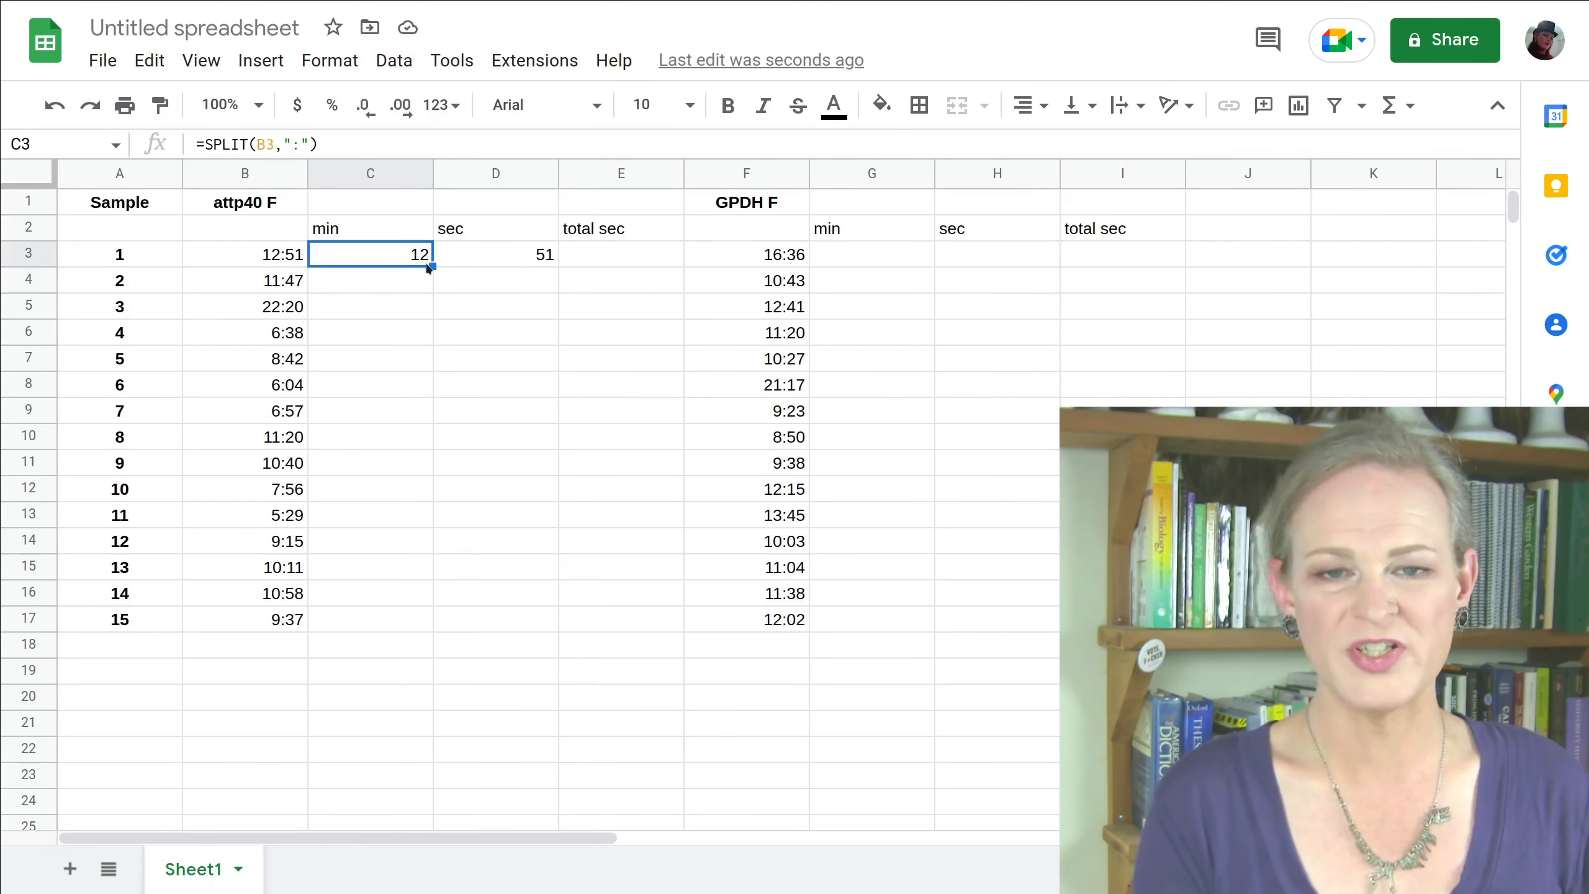
pyautogui.moveTo(416, 255); pyautogui.dragTo(489, 248)
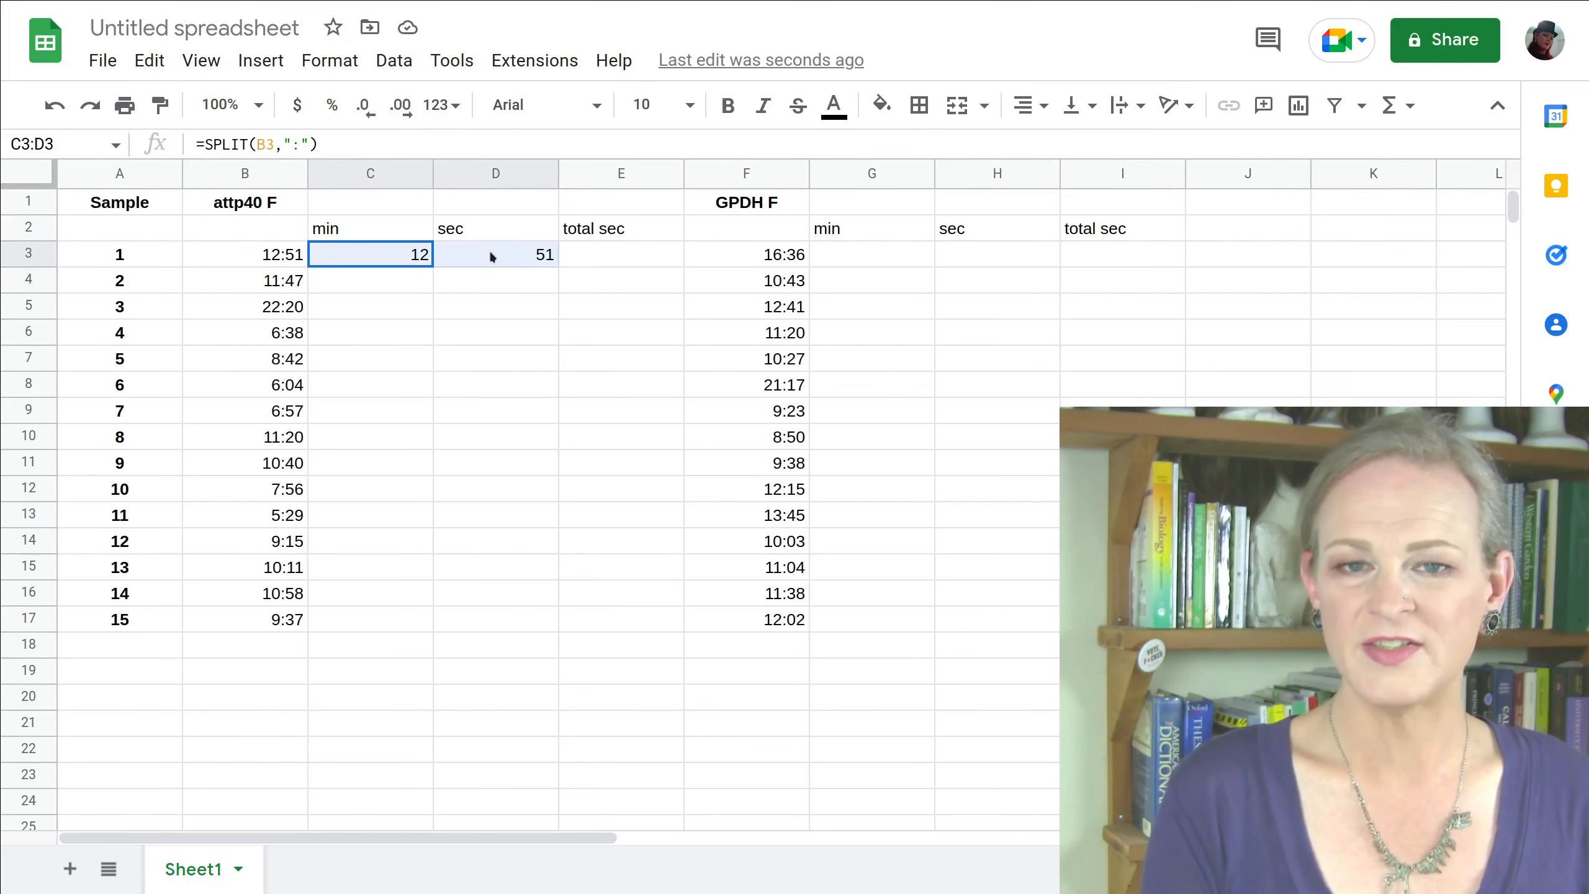
pyautogui.click(407, 258)
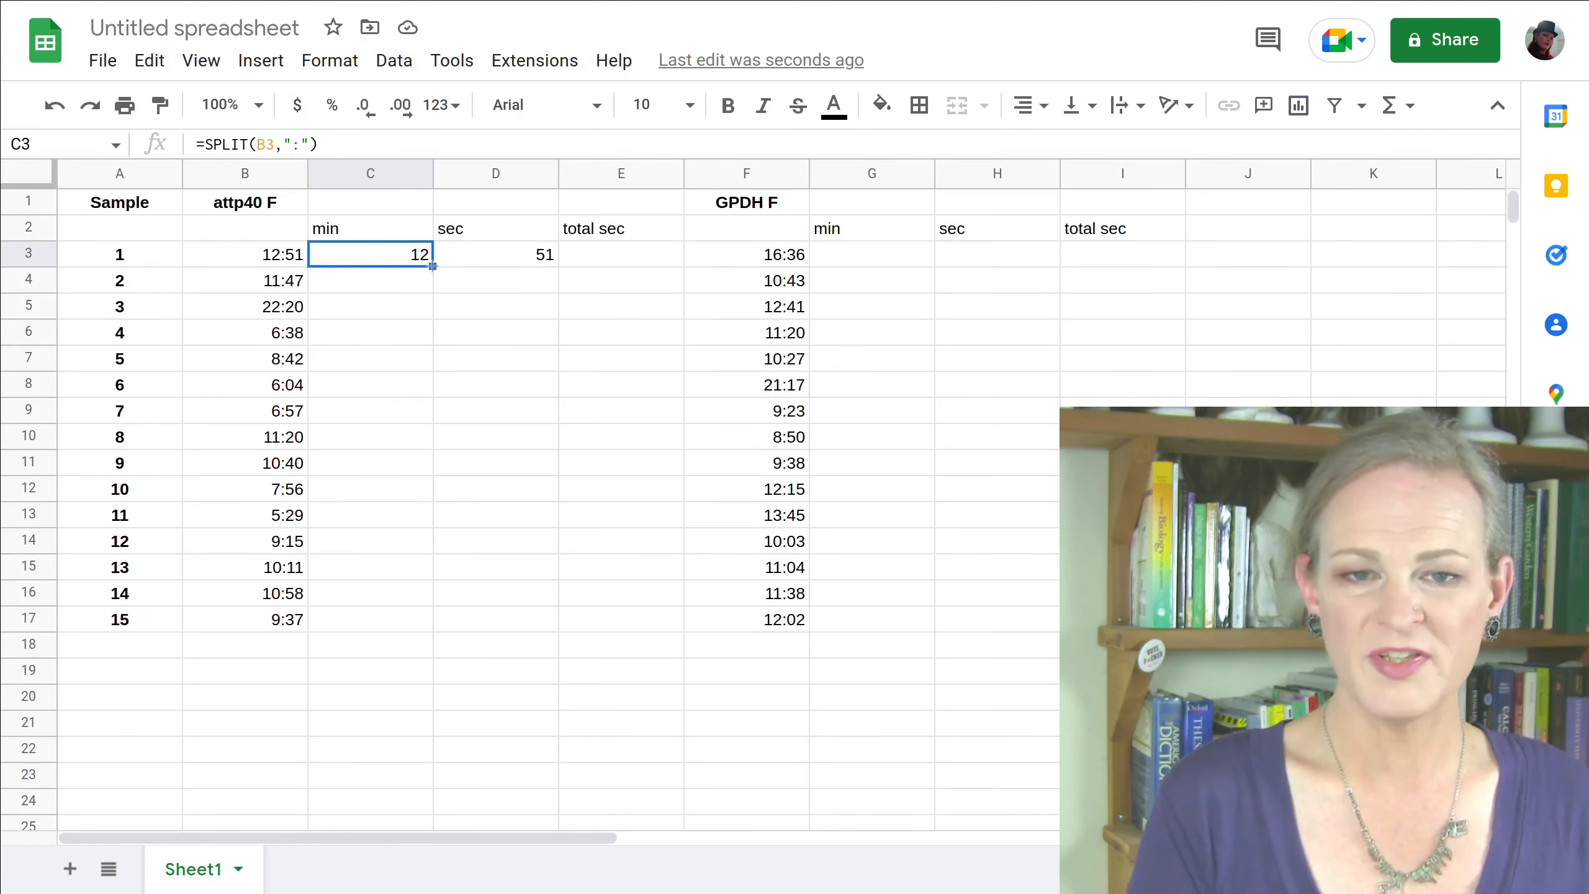
pyautogui.moveTo(431, 266); pyautogui.dragTo(409, 627)
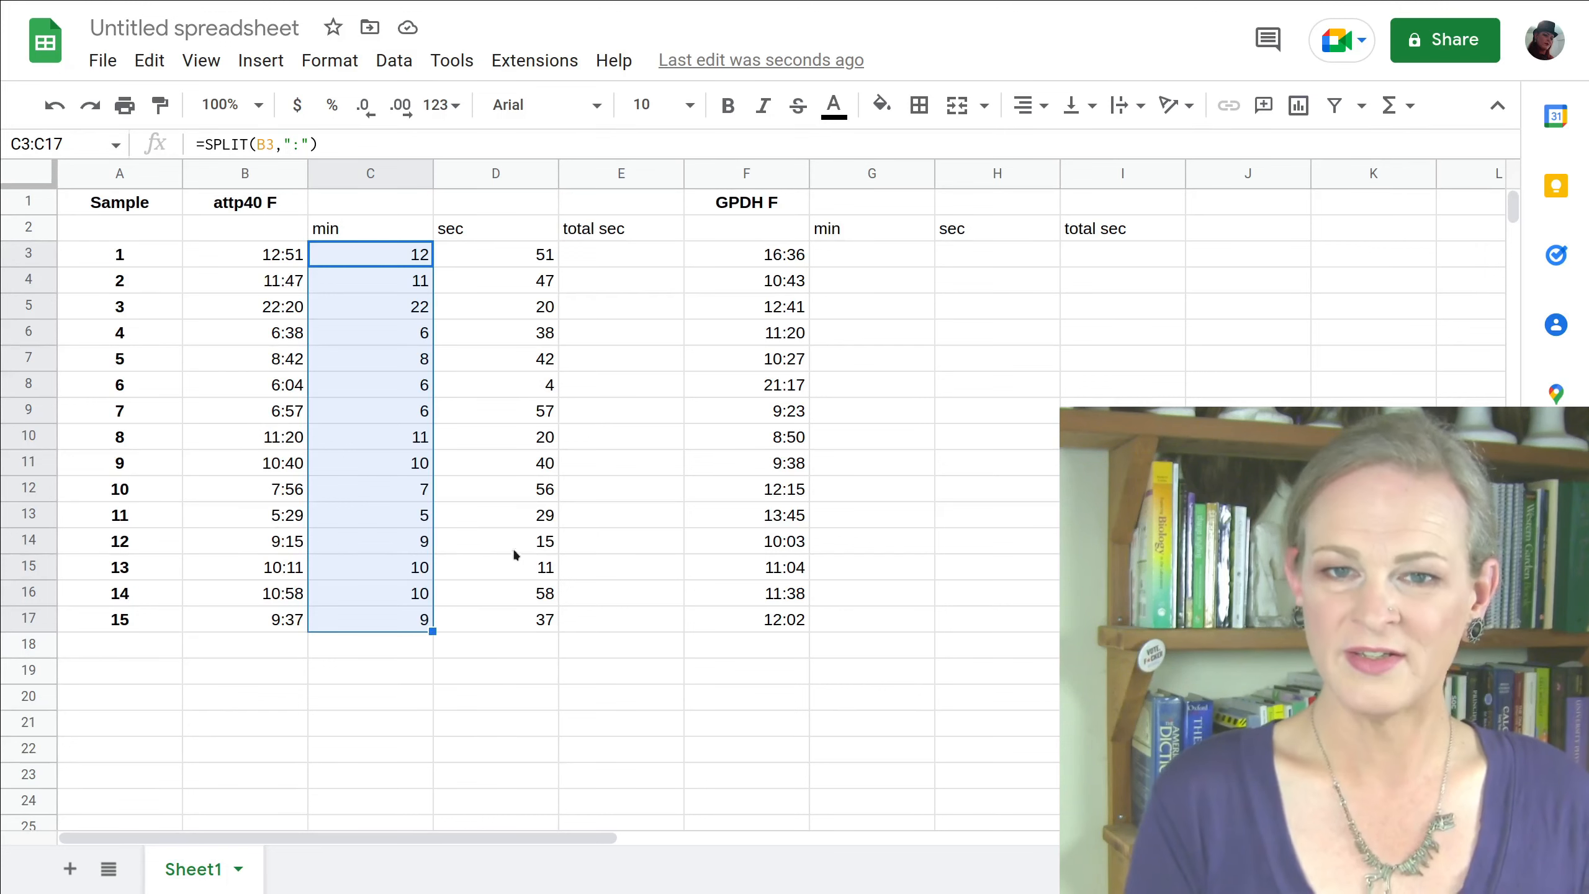
# - Enter =((C3*60)+D3) in E3 and autofill the total sec formula down through E17
pyautogui.click(602, 260)
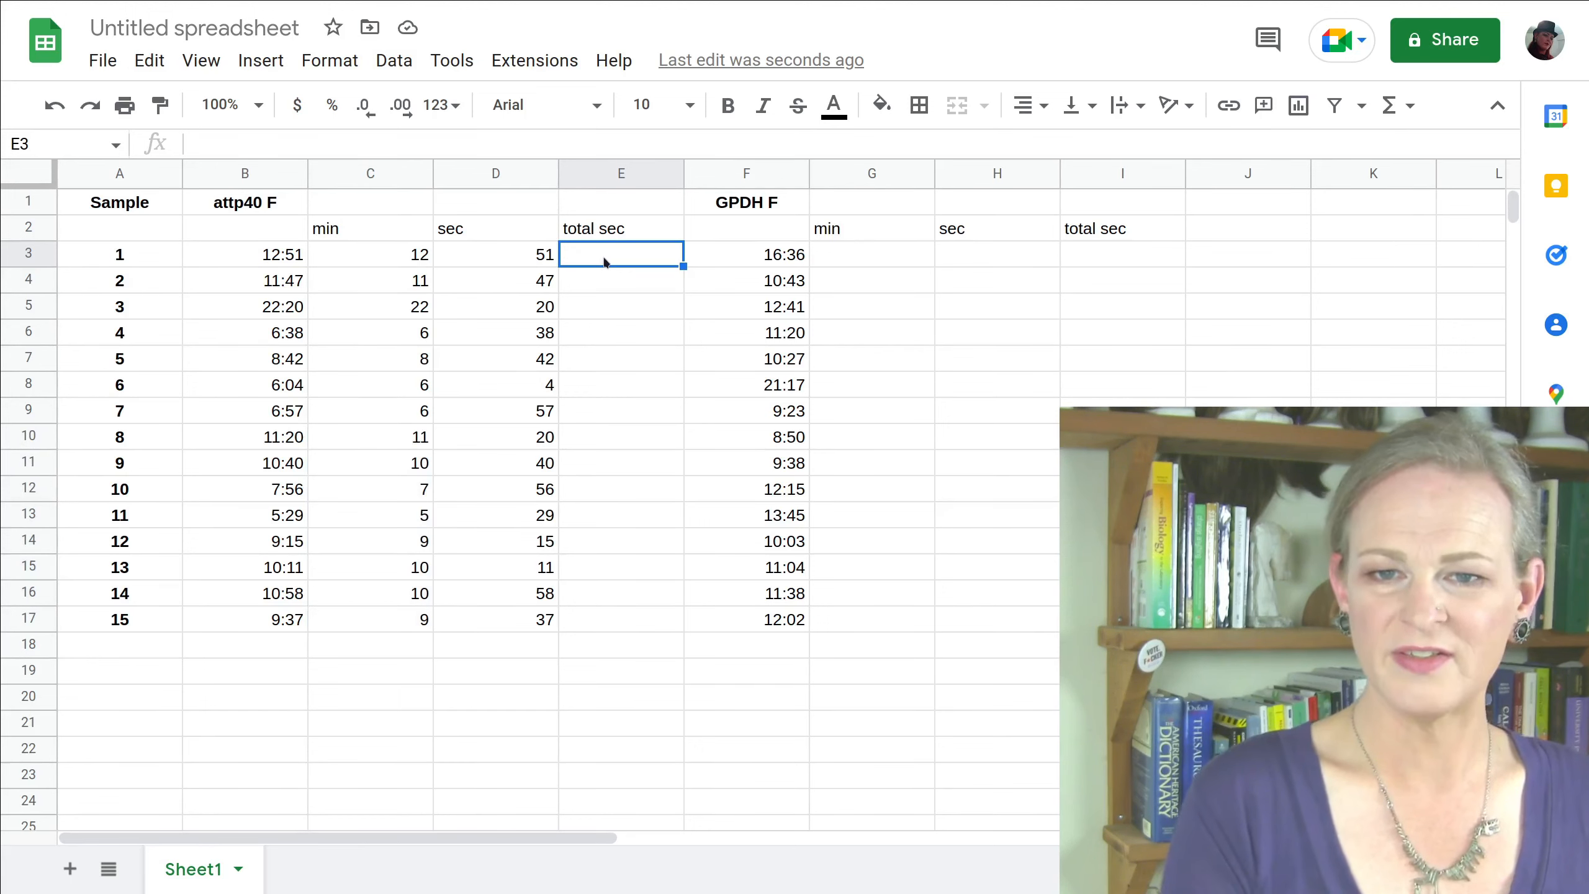
pyautogui.write('=')
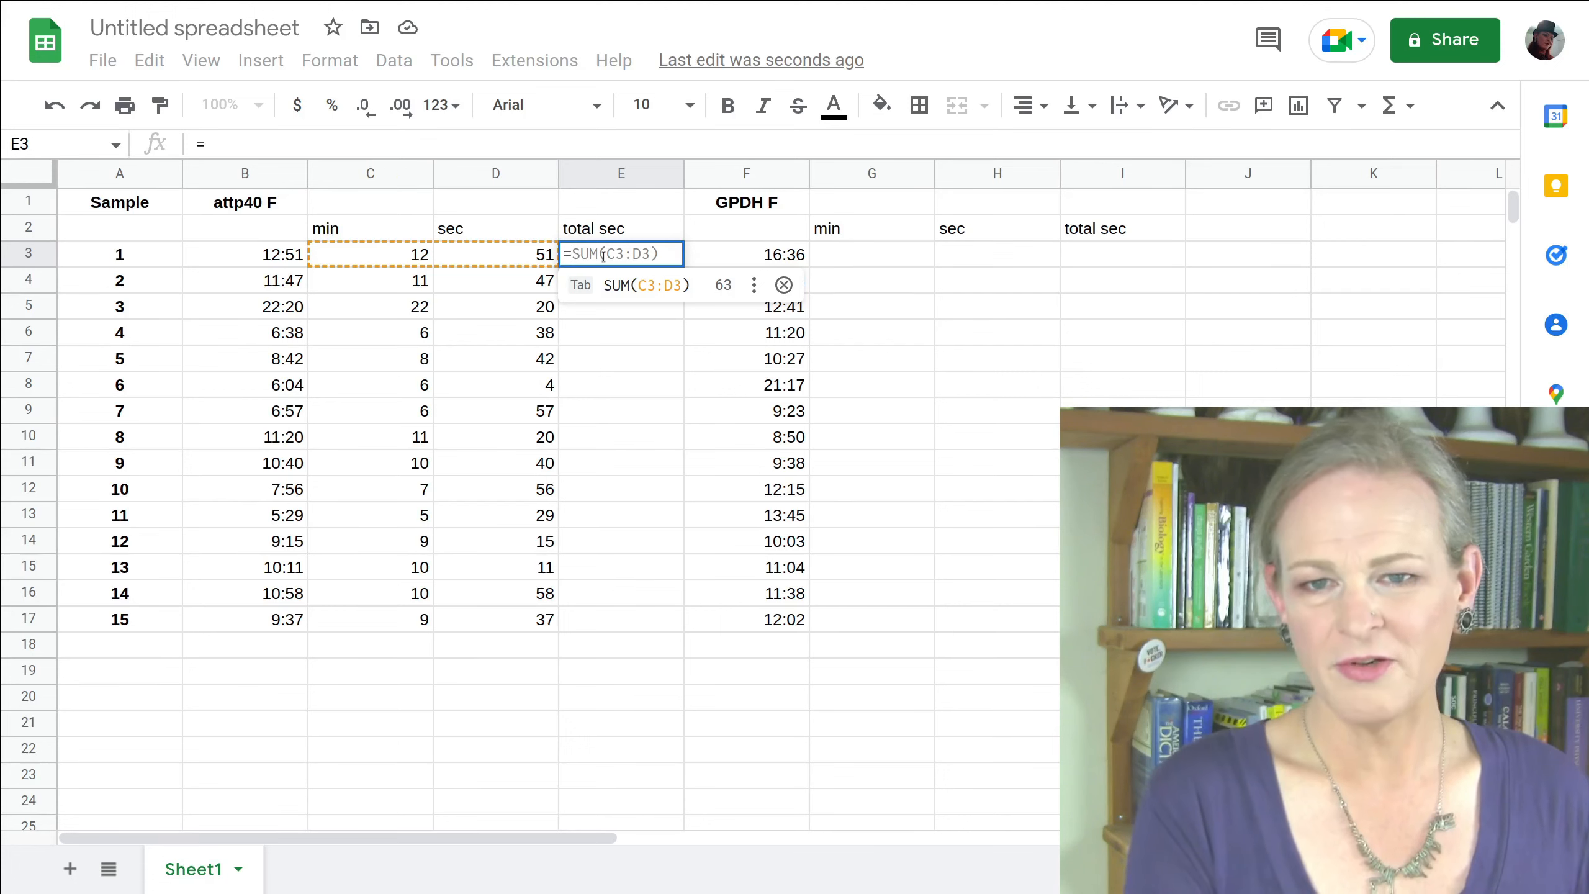
pyautogui.write('(')
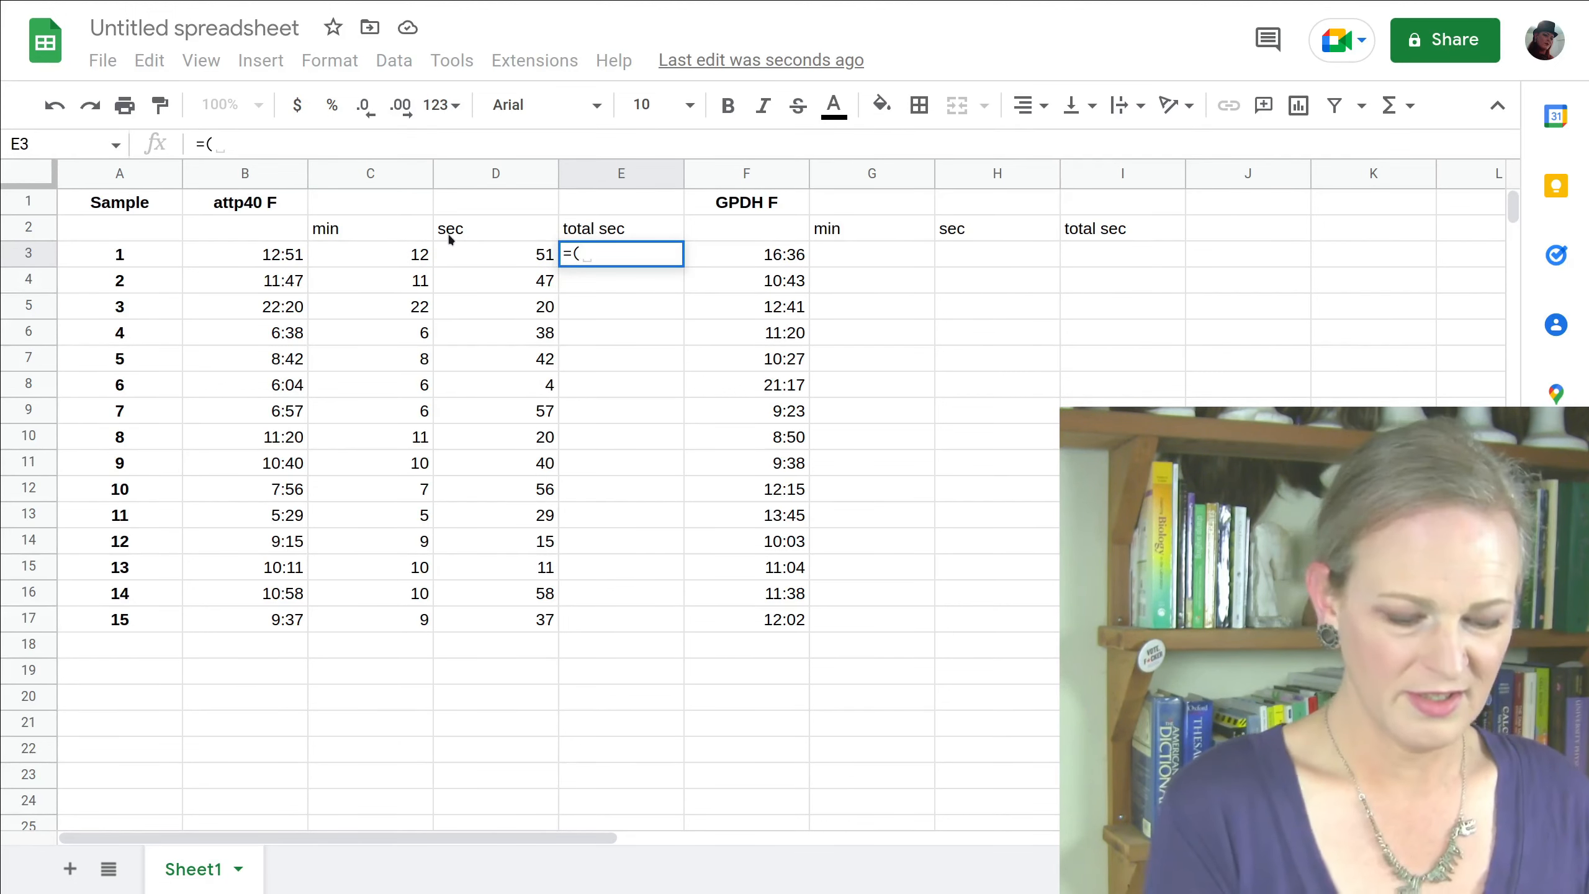
pyautogui.write('(')
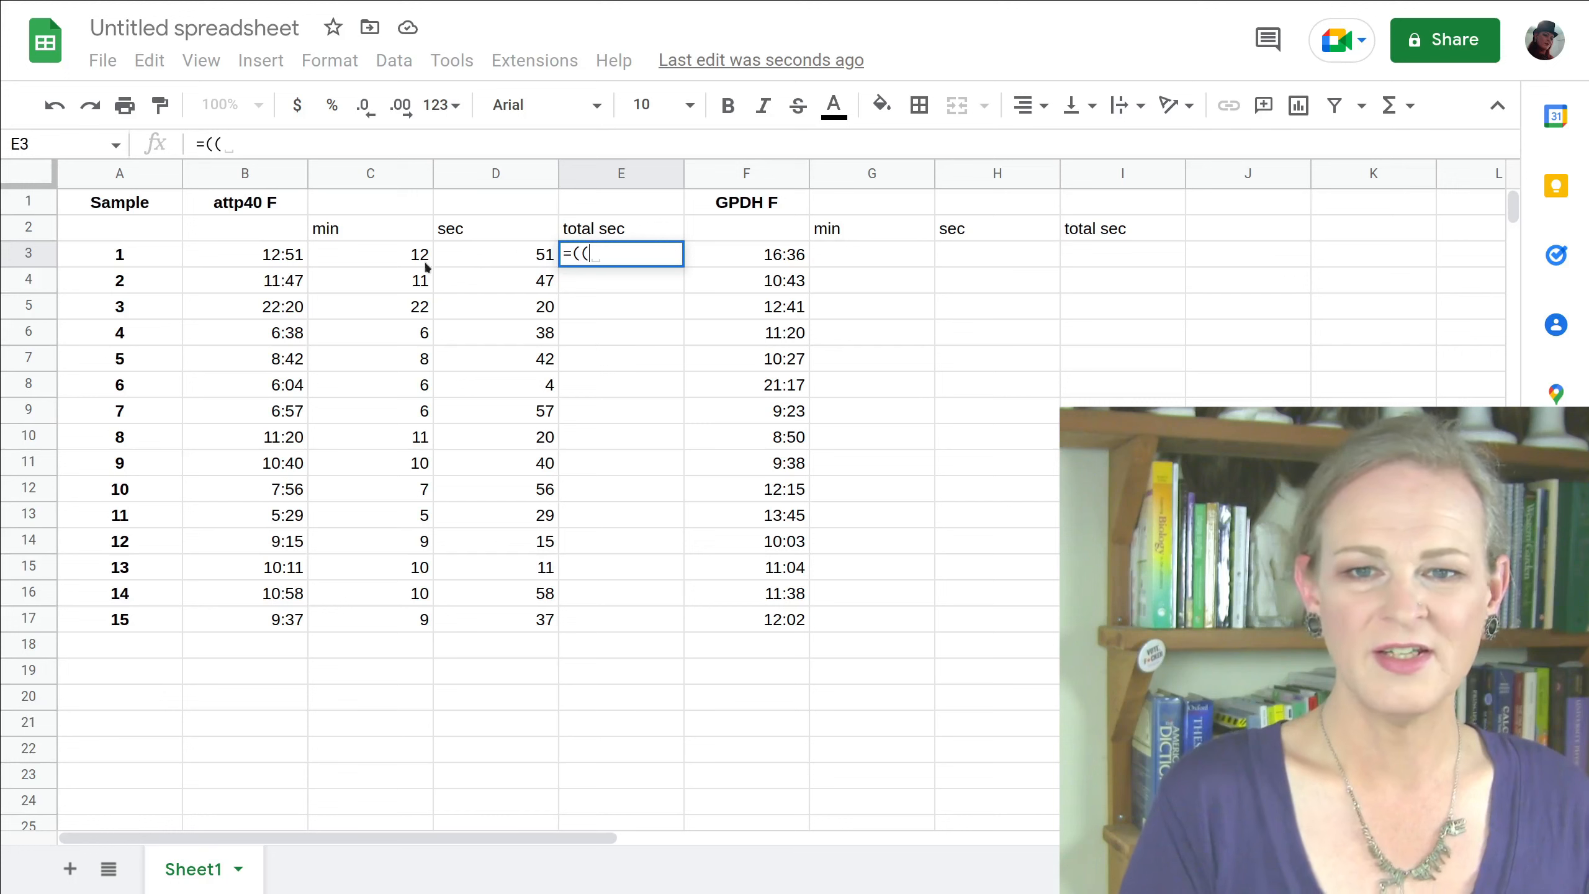
pyautogui.click(390, 255)
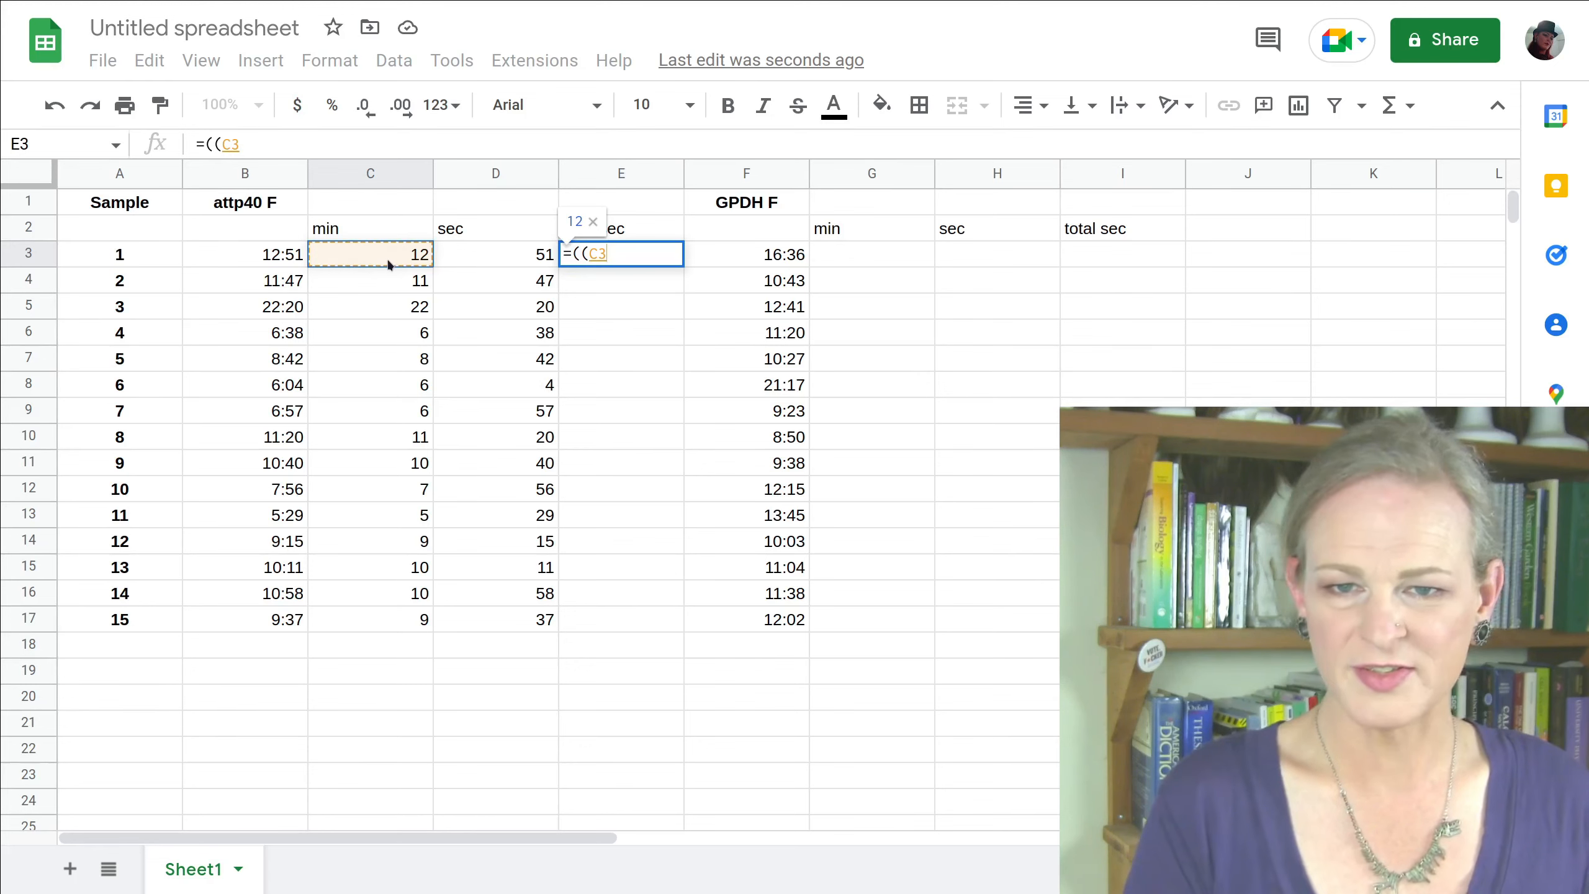
pyautogui.write('*')
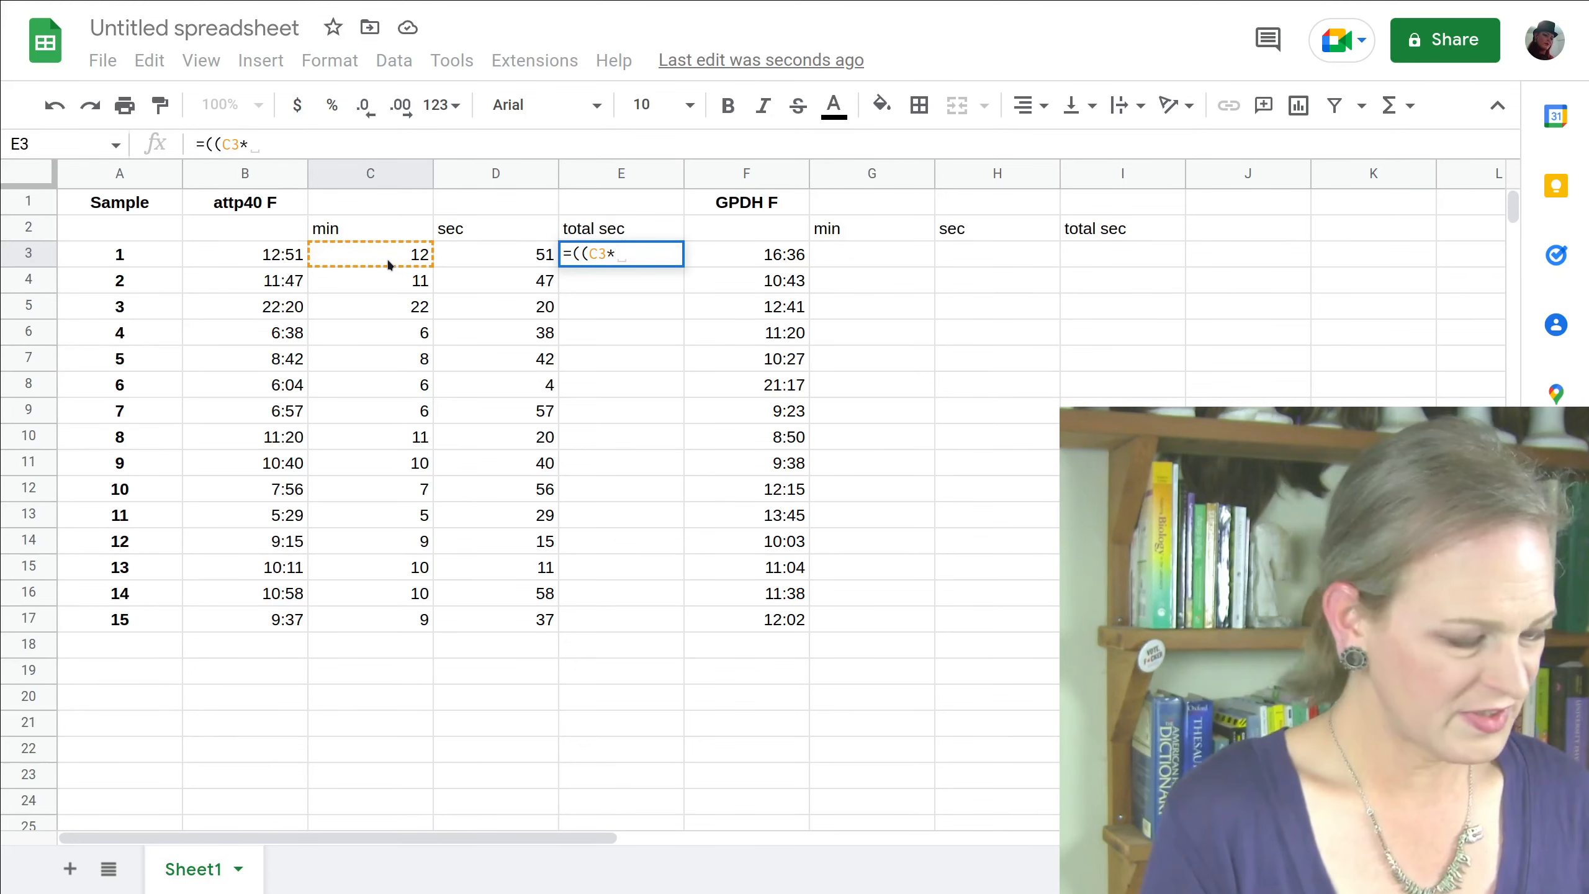
pyautogui.write('60')
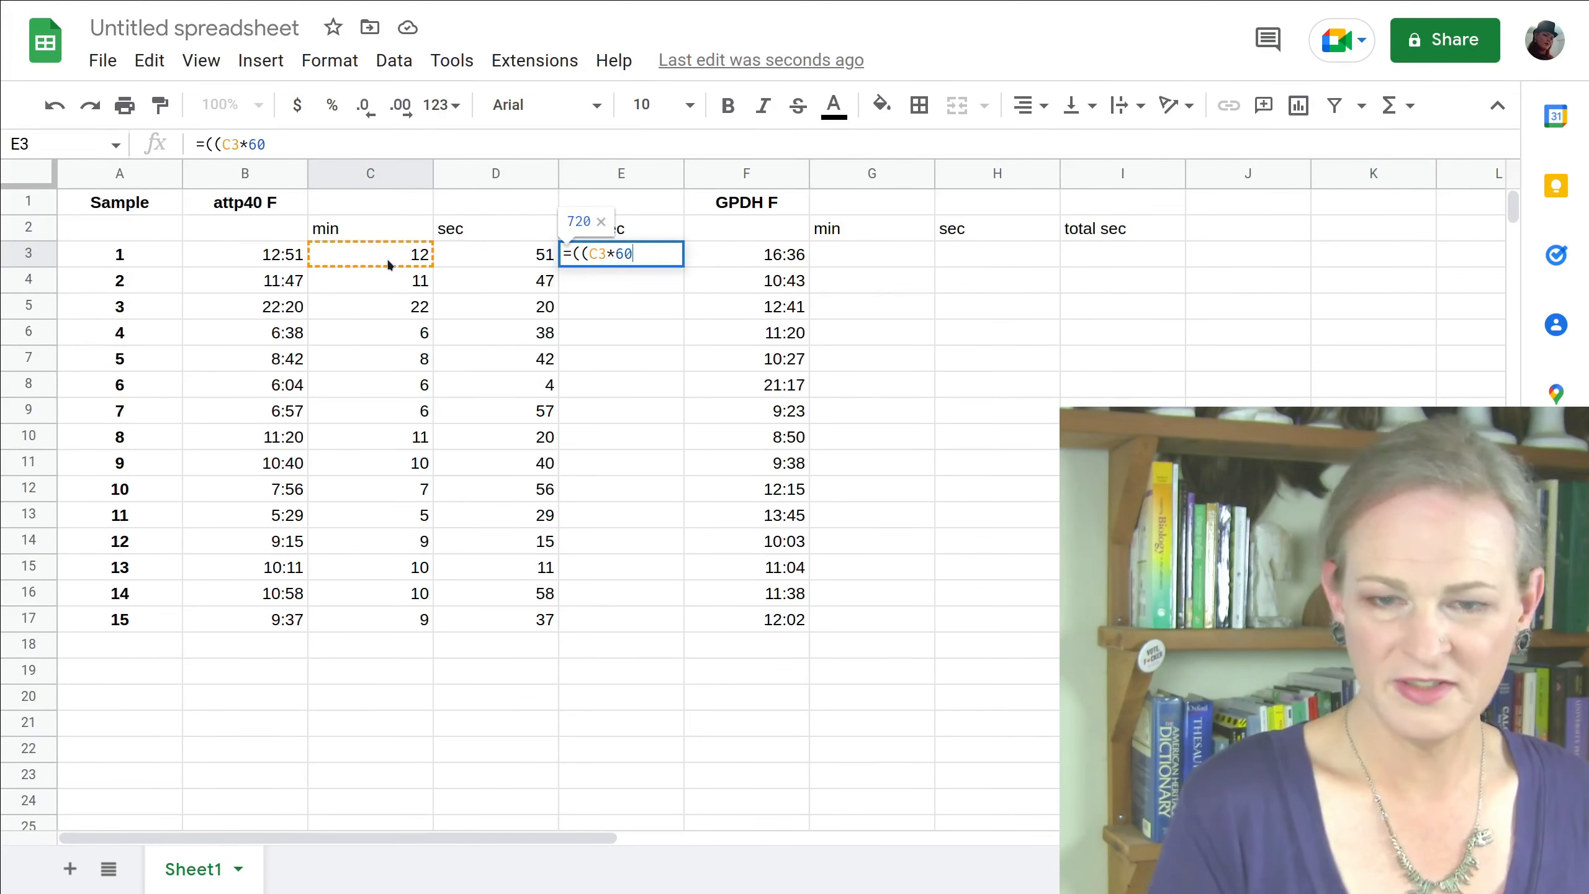
pyautogui.write(')')
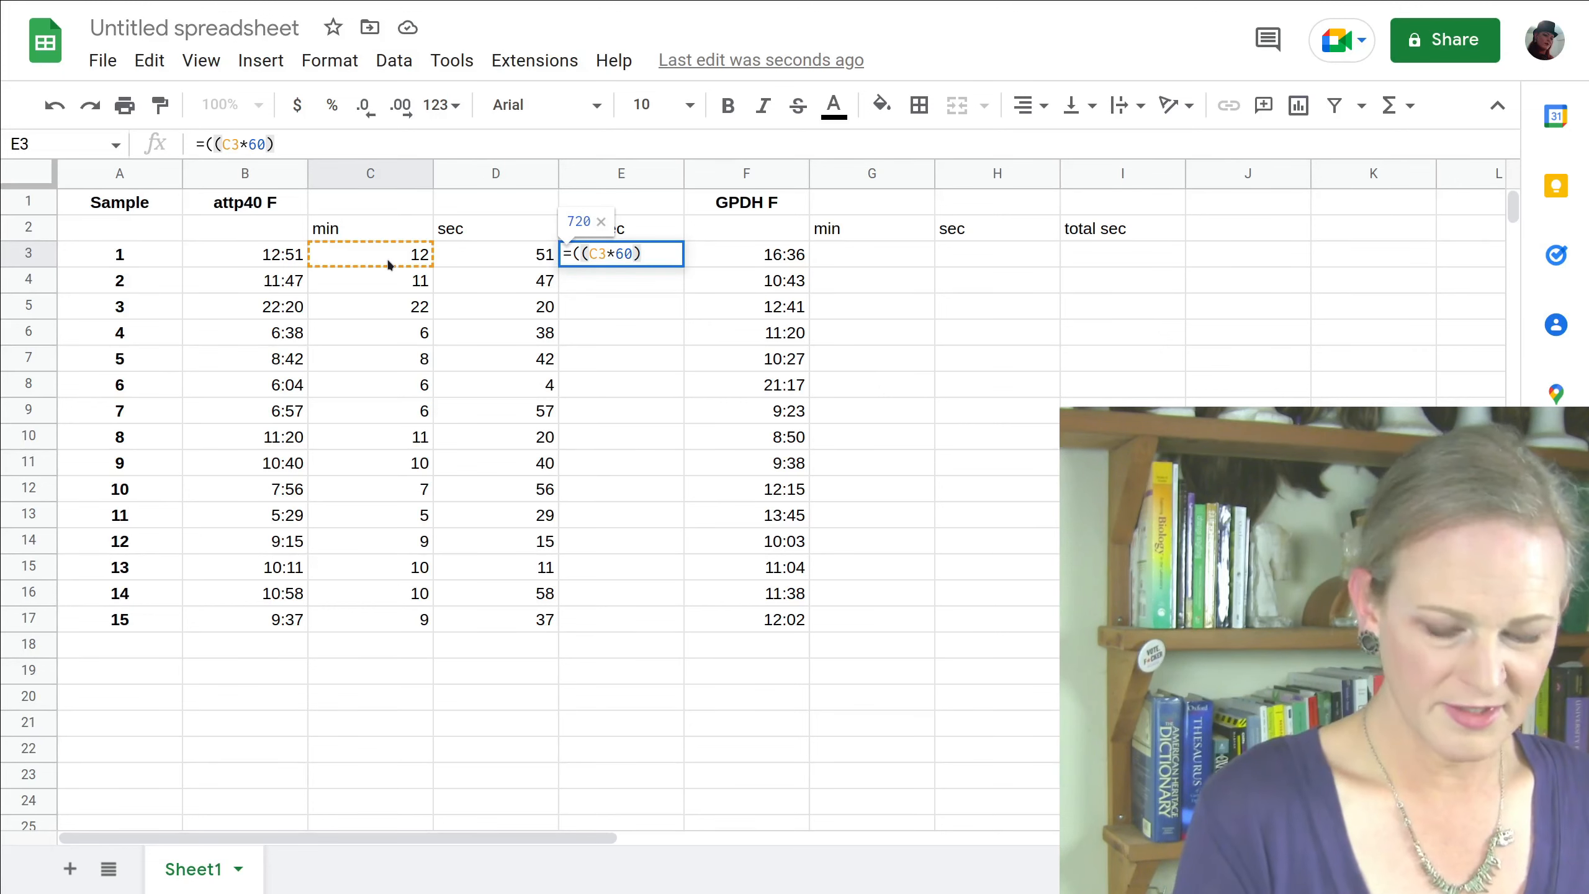
pyautogui.write('+')
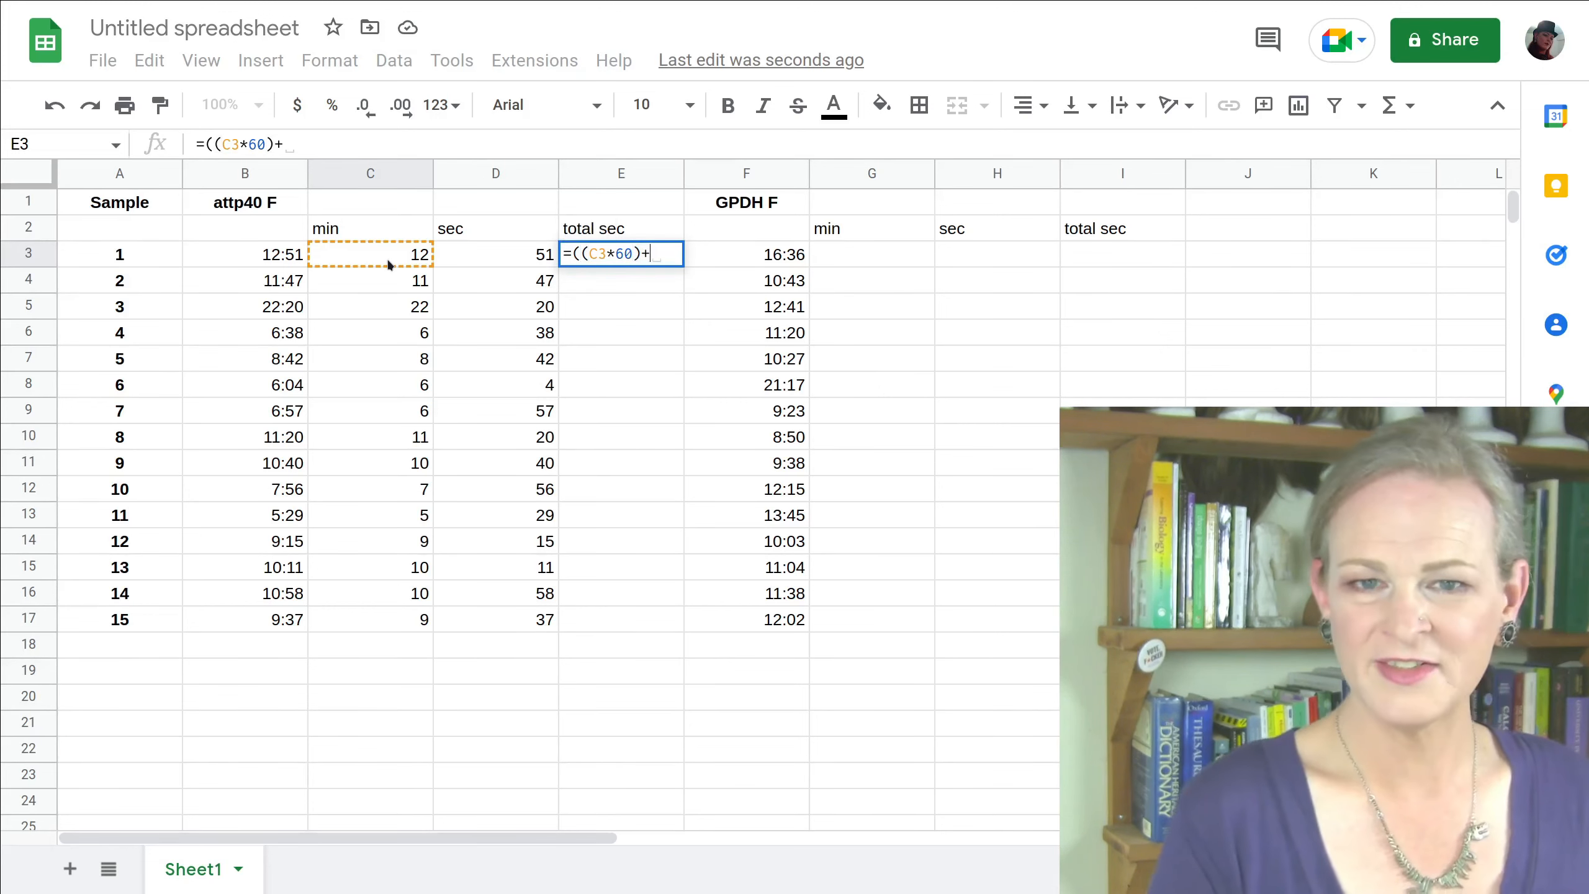
pyautogui.click(468, 253)
pyautogui.write(')')
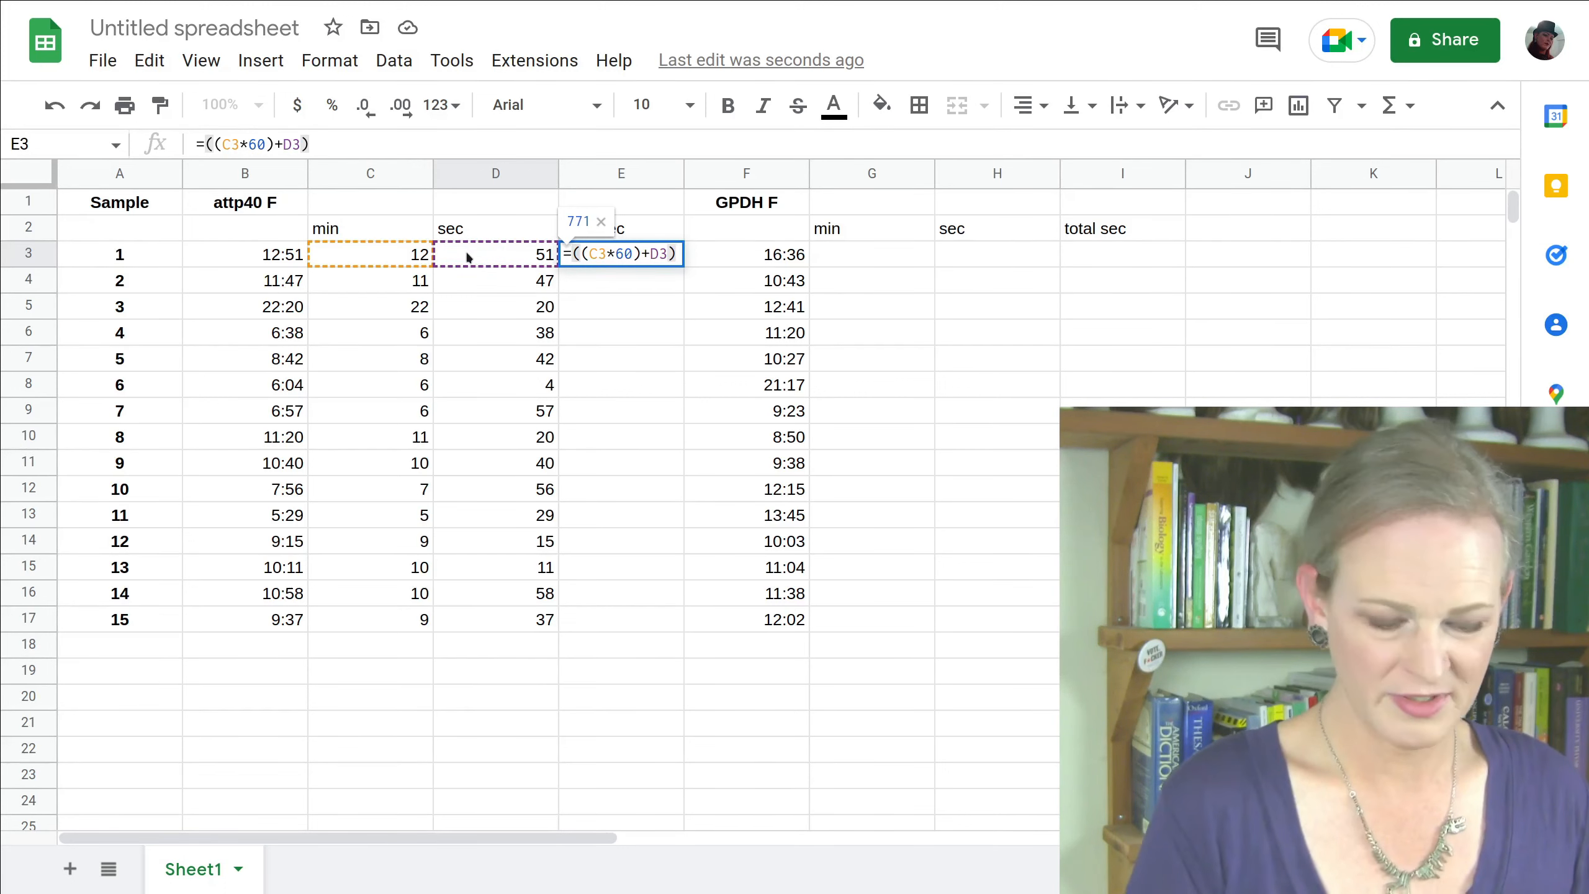
pyautogui.press('Return')
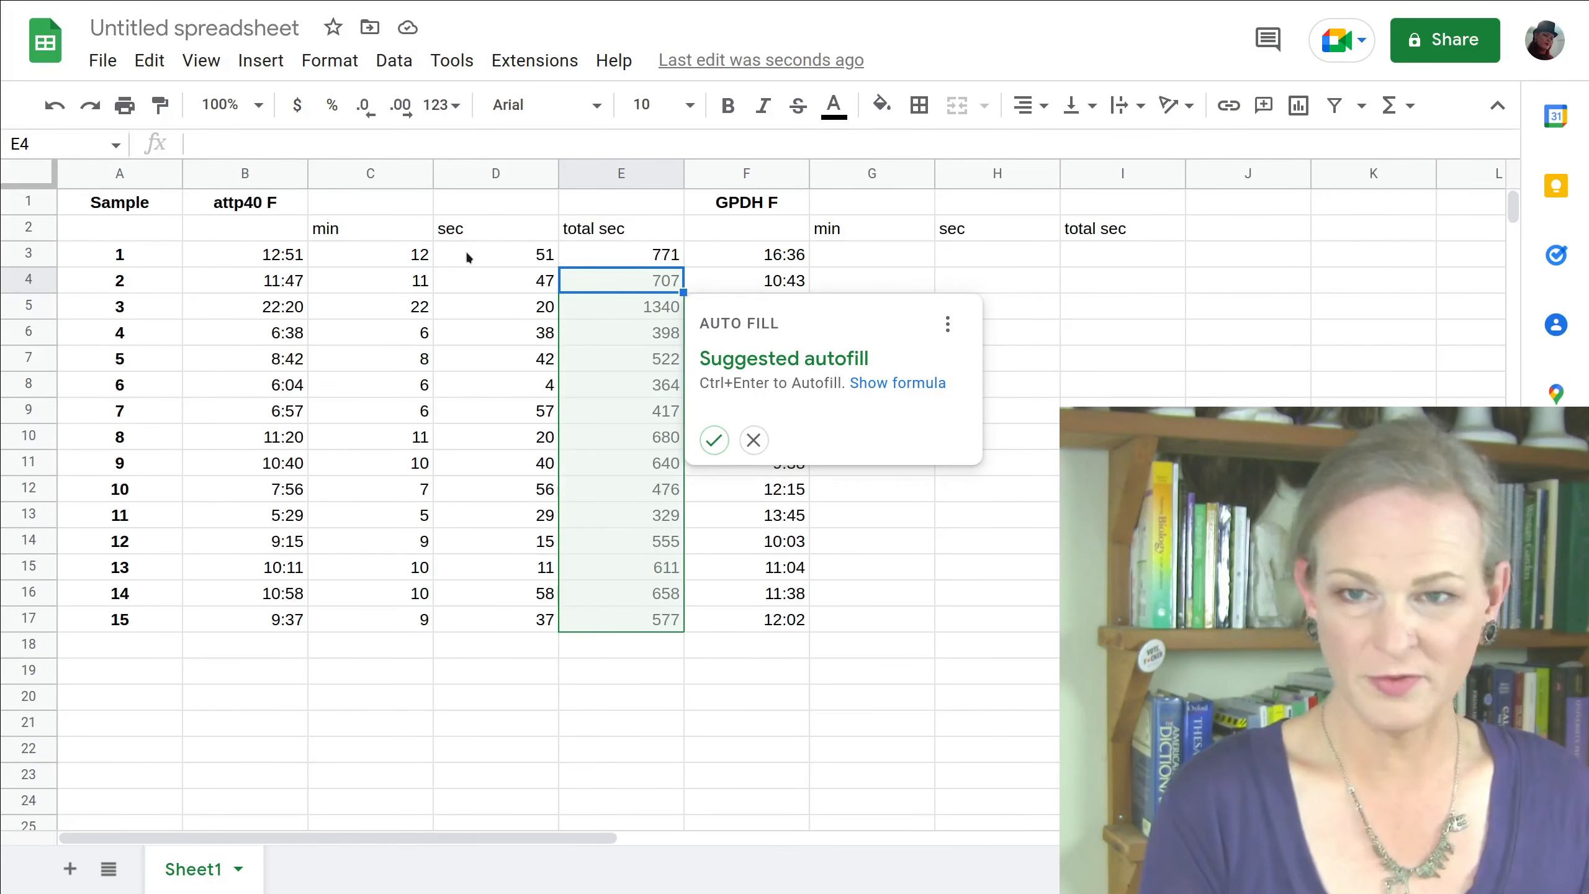
pyautogui.hotkey('ctrl', 'Return')
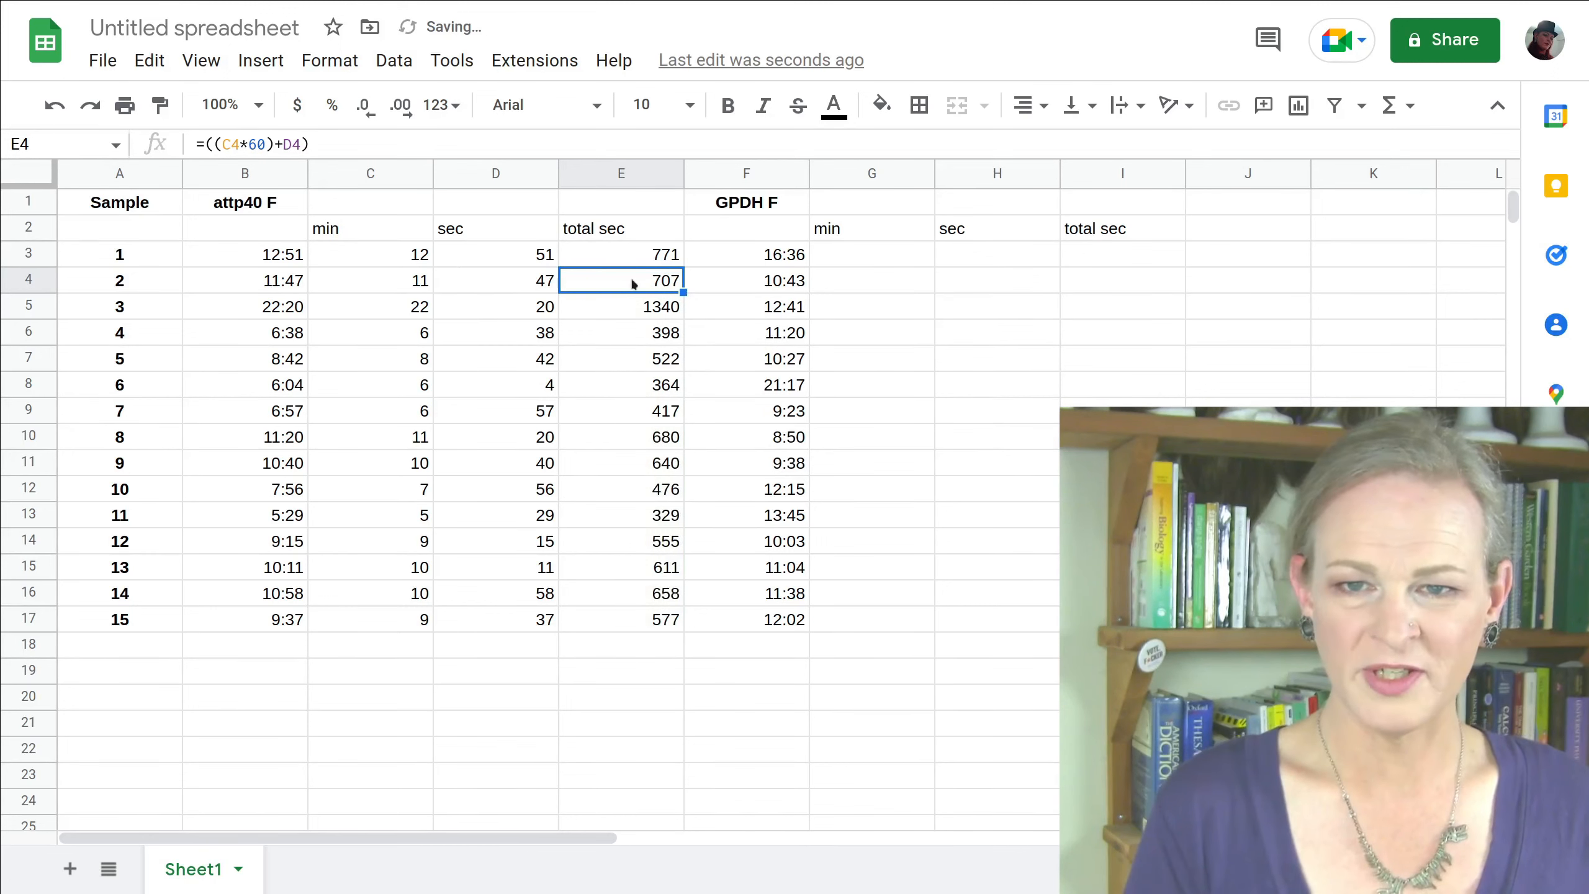
pyautogui.moveTo(646, 258); pyautogui.dragTo(642, 628)
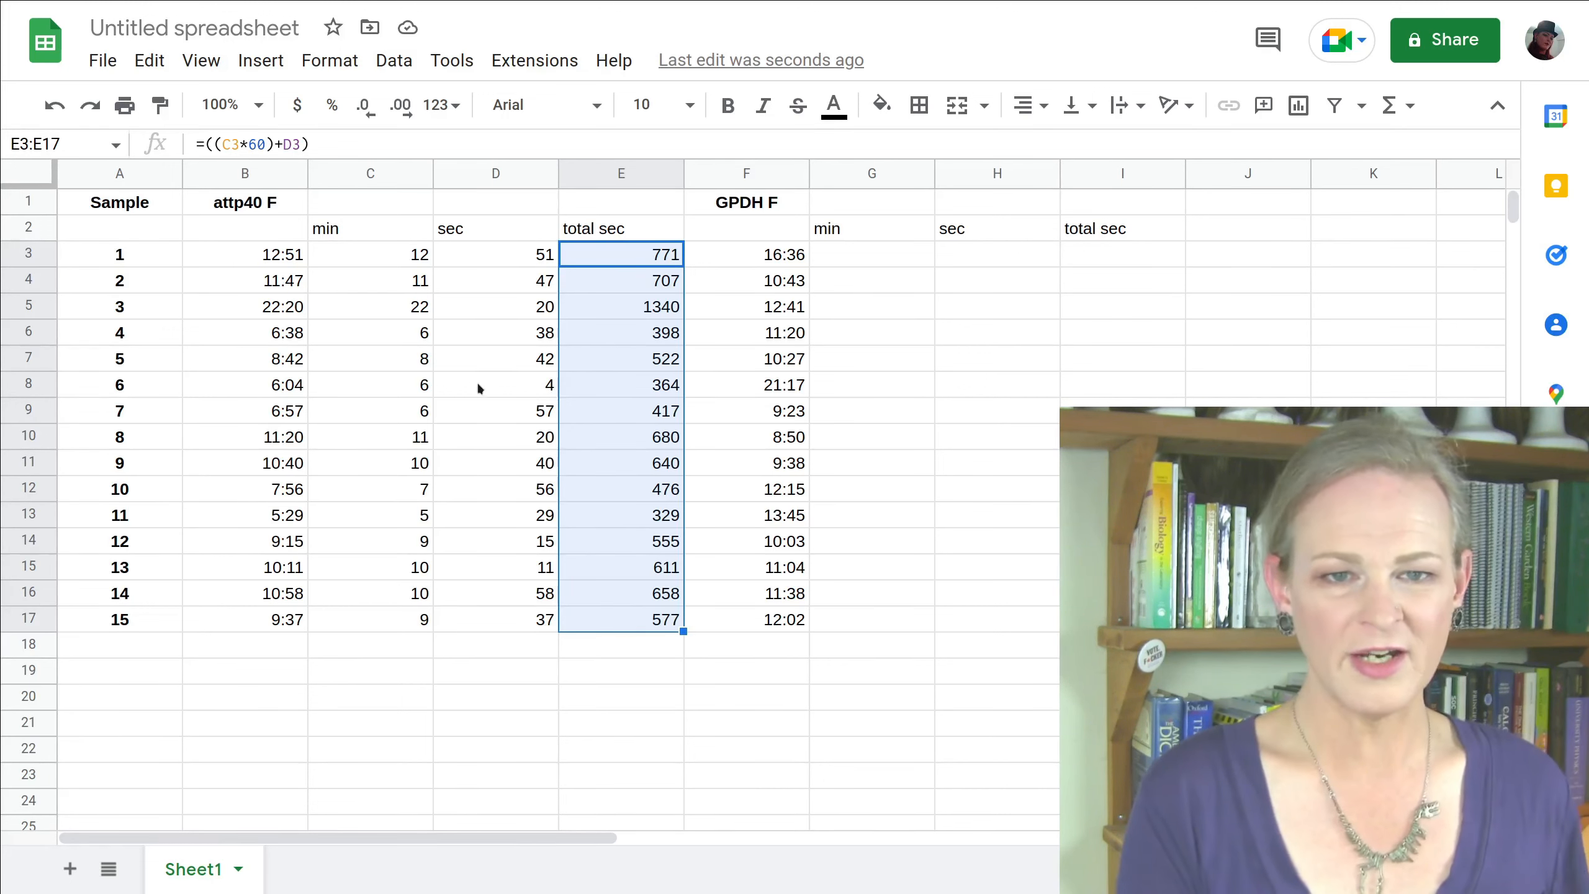
# - Copy the formulas in C3:E17 to G3:I17 to convert the GPDH F times
pyautogui.moveTo(375, 256); pyautogui.dragTo(633, 620)
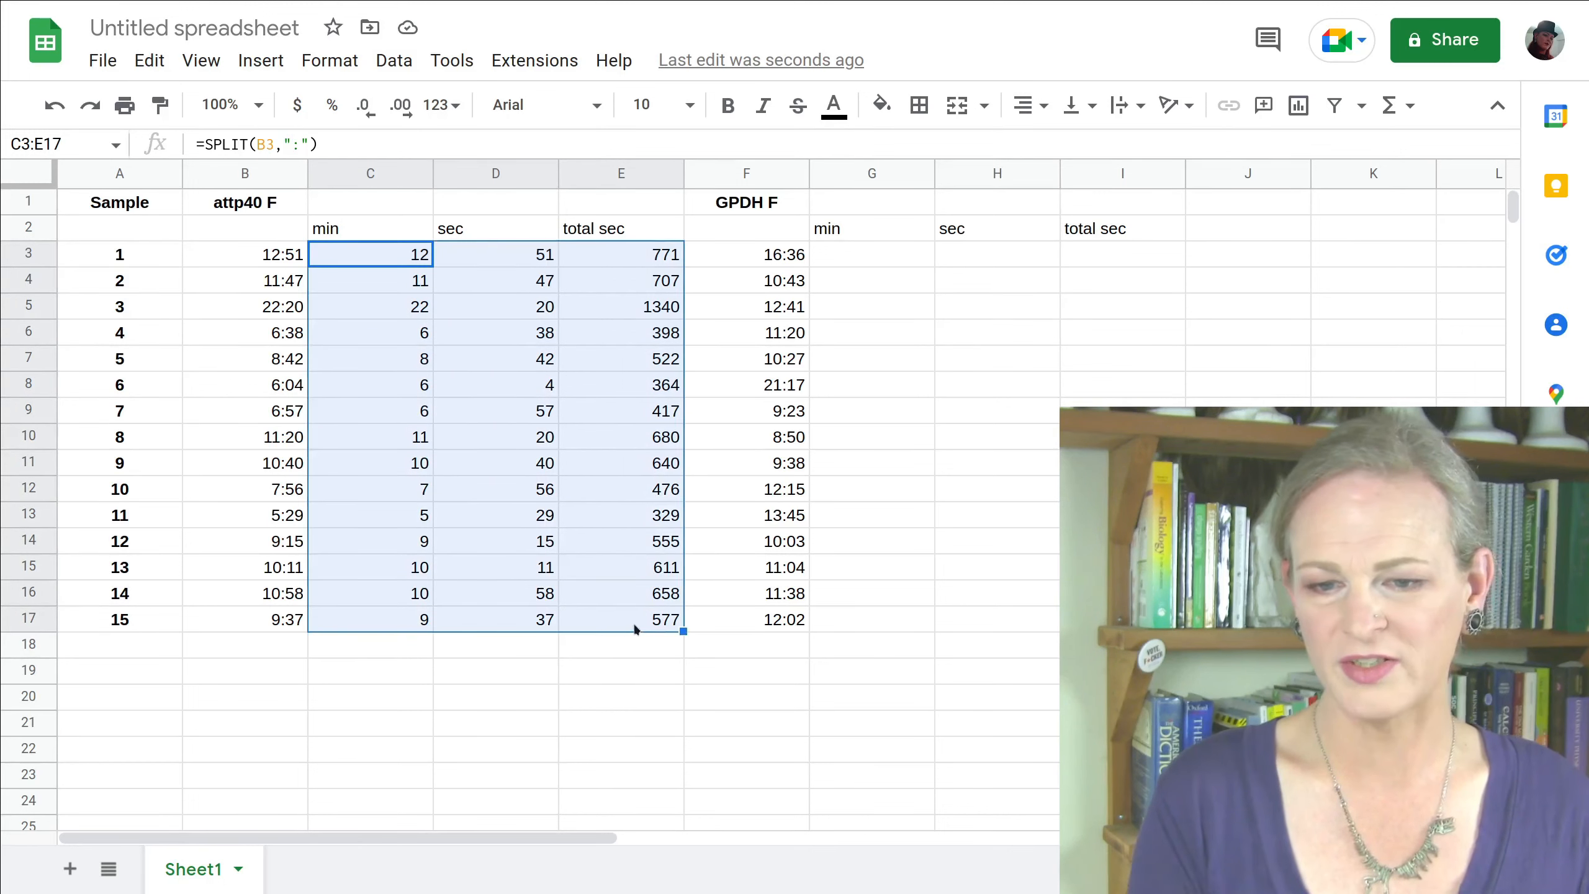
pyautogui.hotkey('ctrl', 'c')
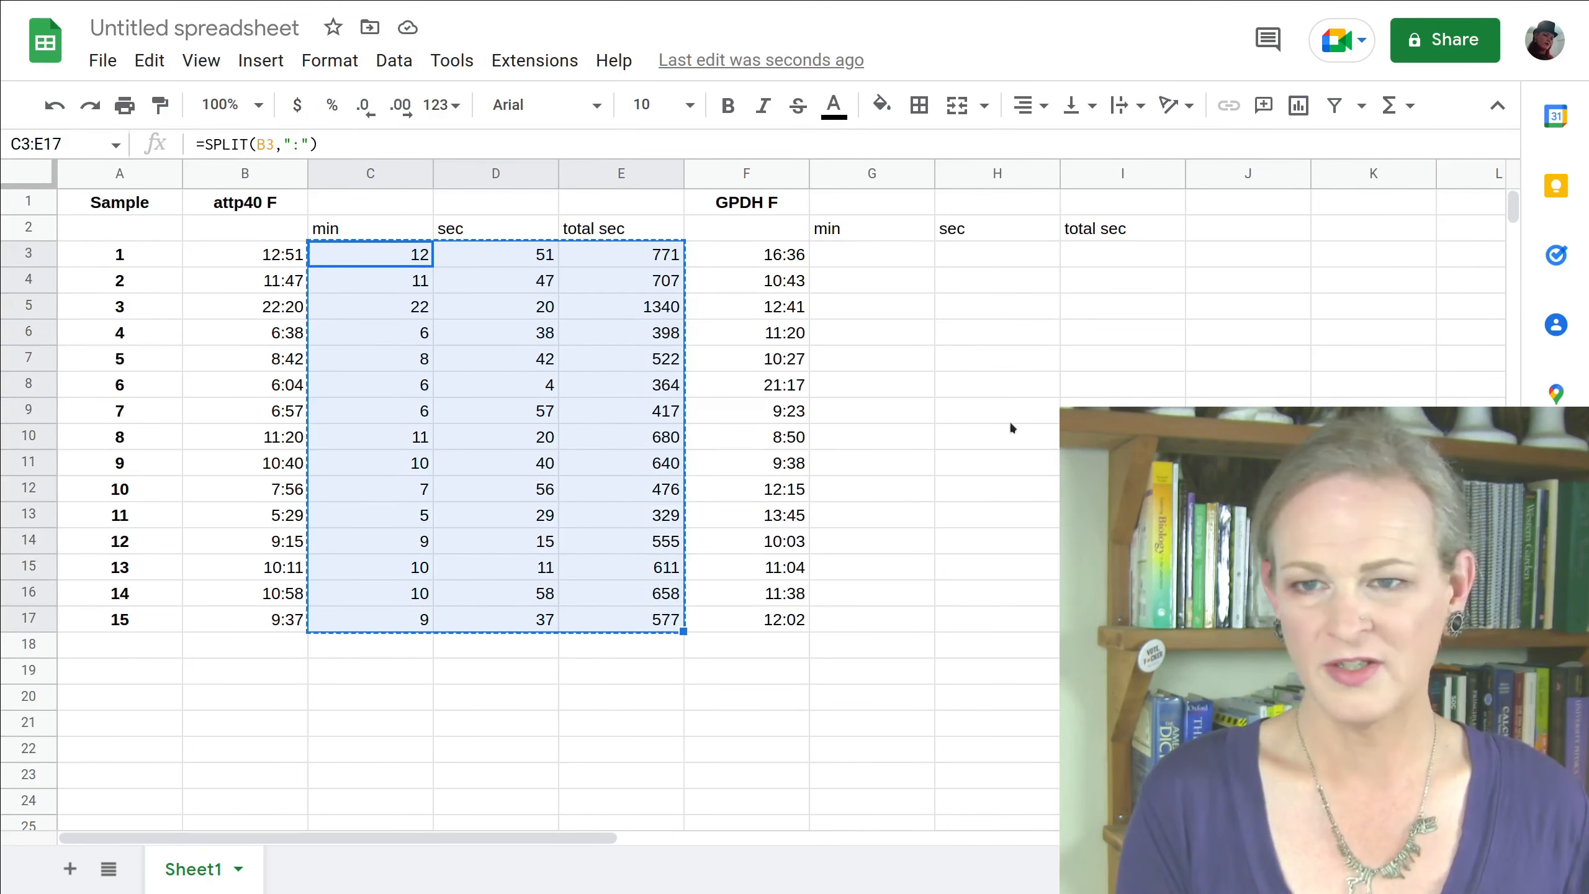
pyautogui.click(899, 267)
pyautogui.hotkey('ctrl', 'v')
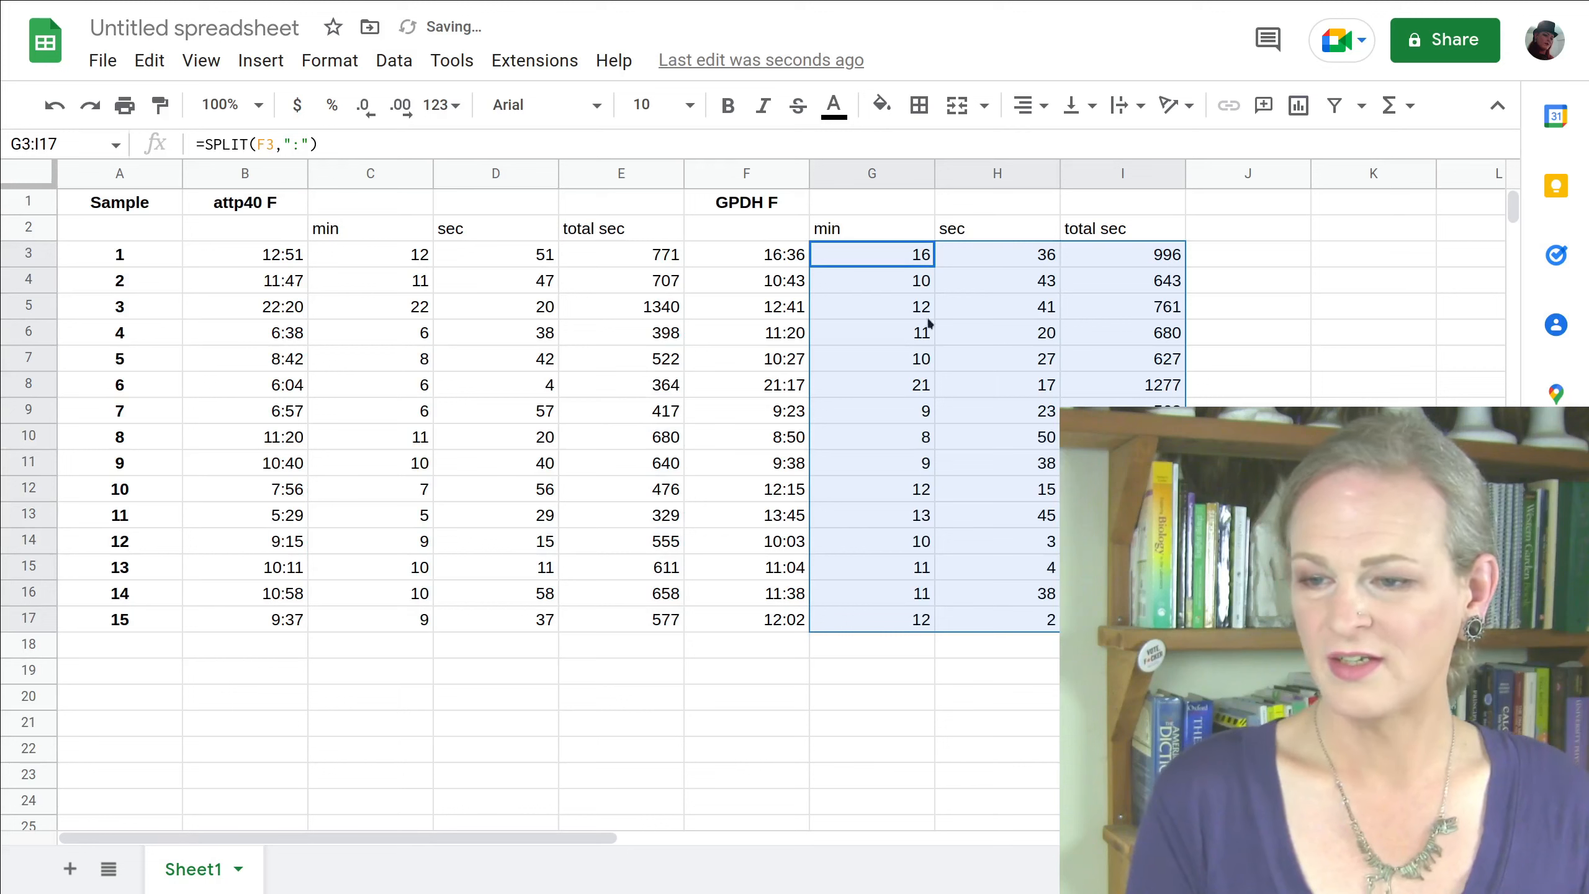
pyautogui.click(896, 325)
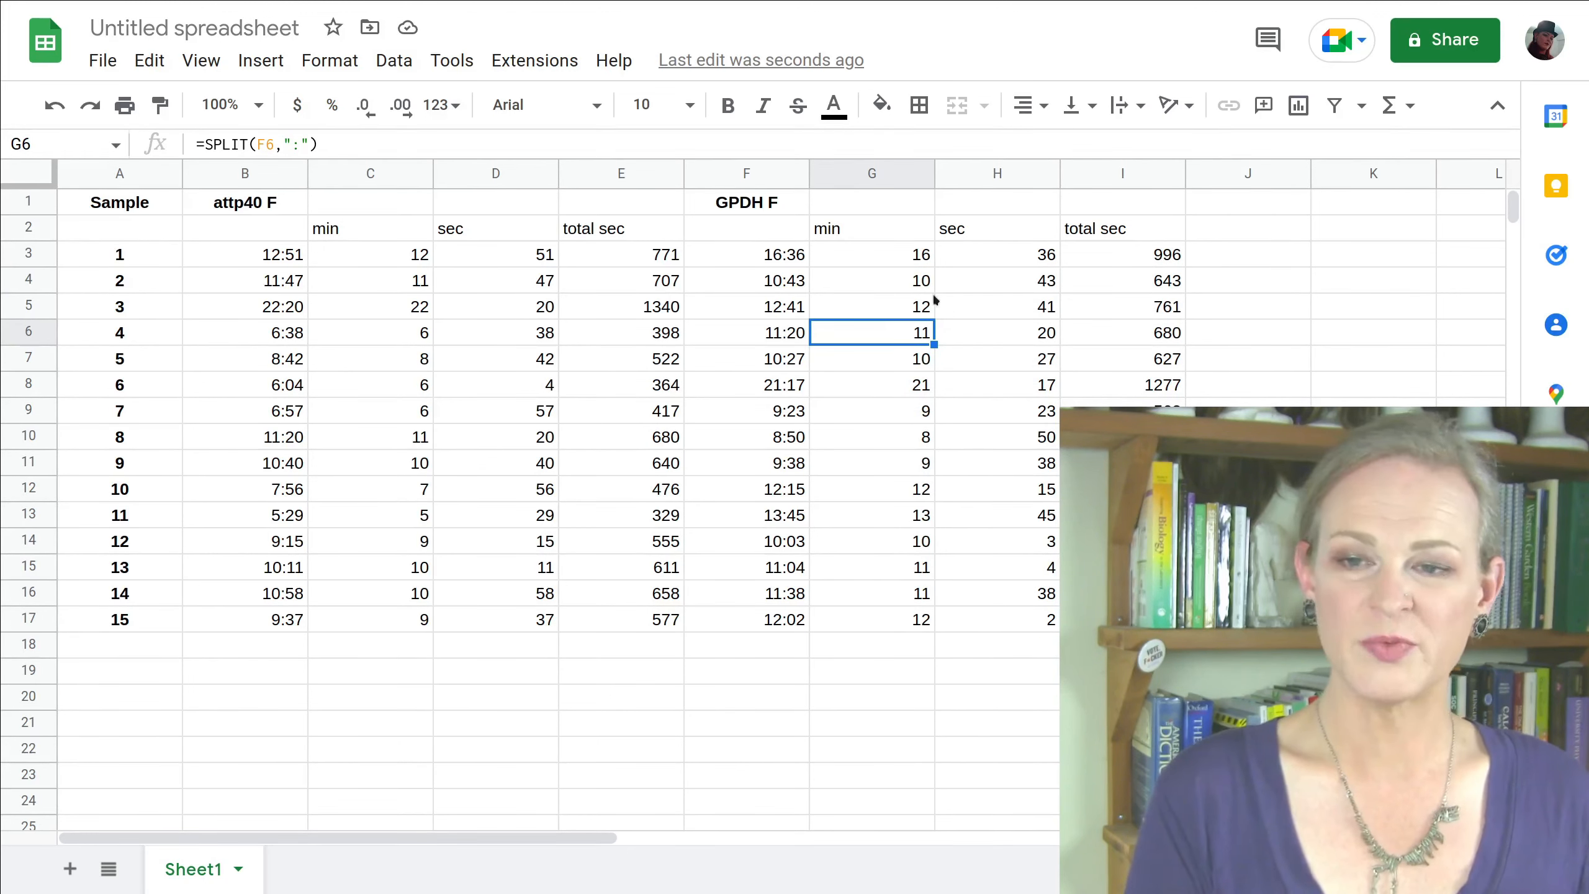
pyautogui.click(986, 253)
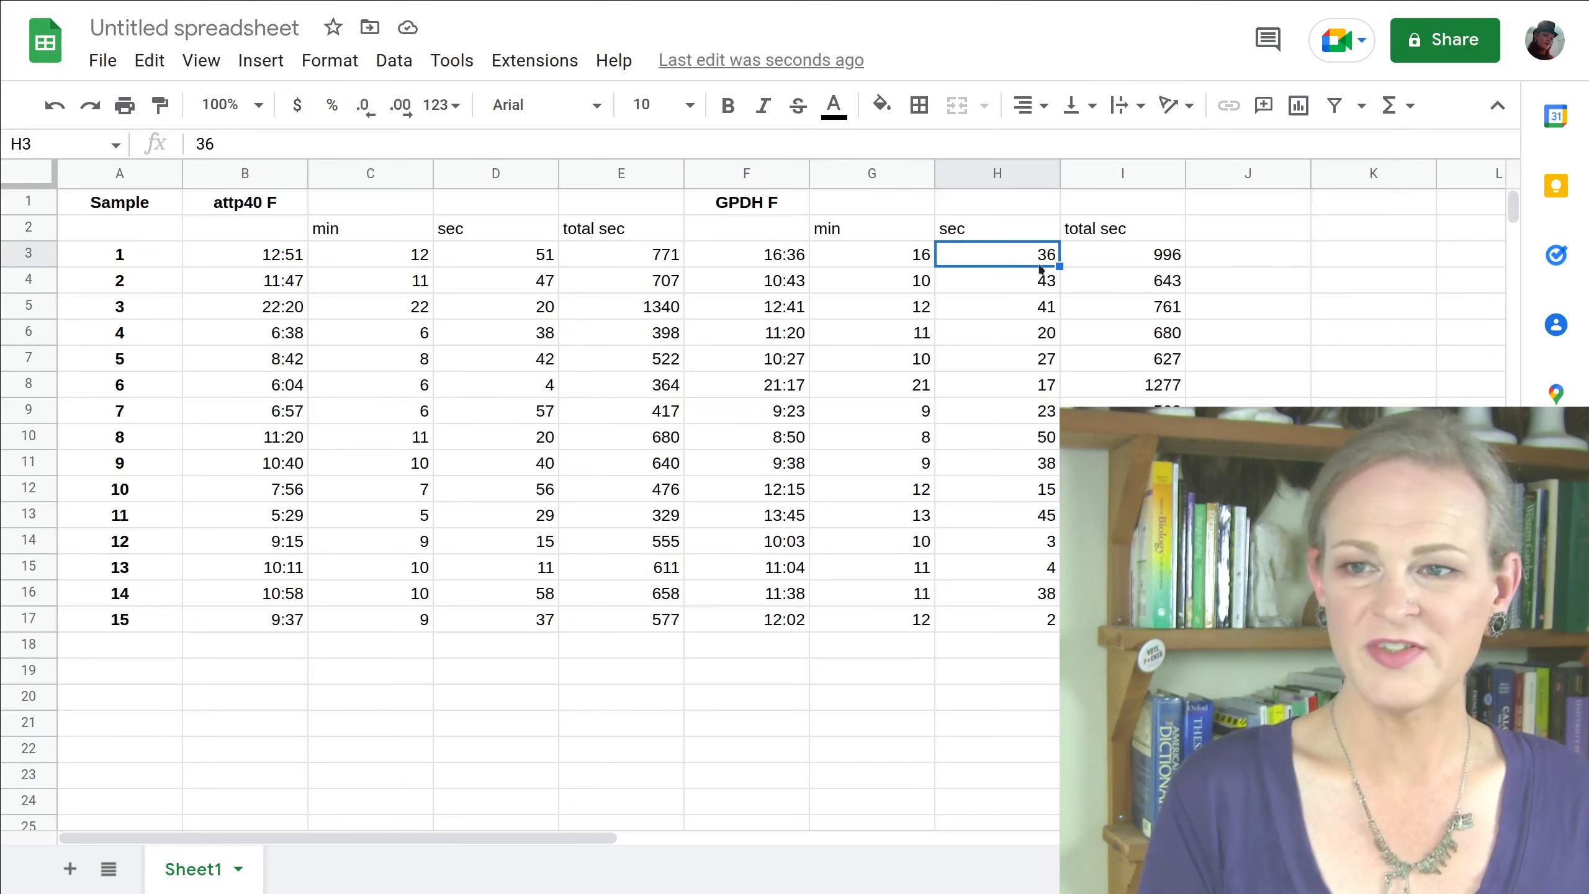
# - Inspect the total sec formula in I3 for sample 1's GPDH F time
pyautogui.click(1085, 261)
pyautogui.click(217, 144)
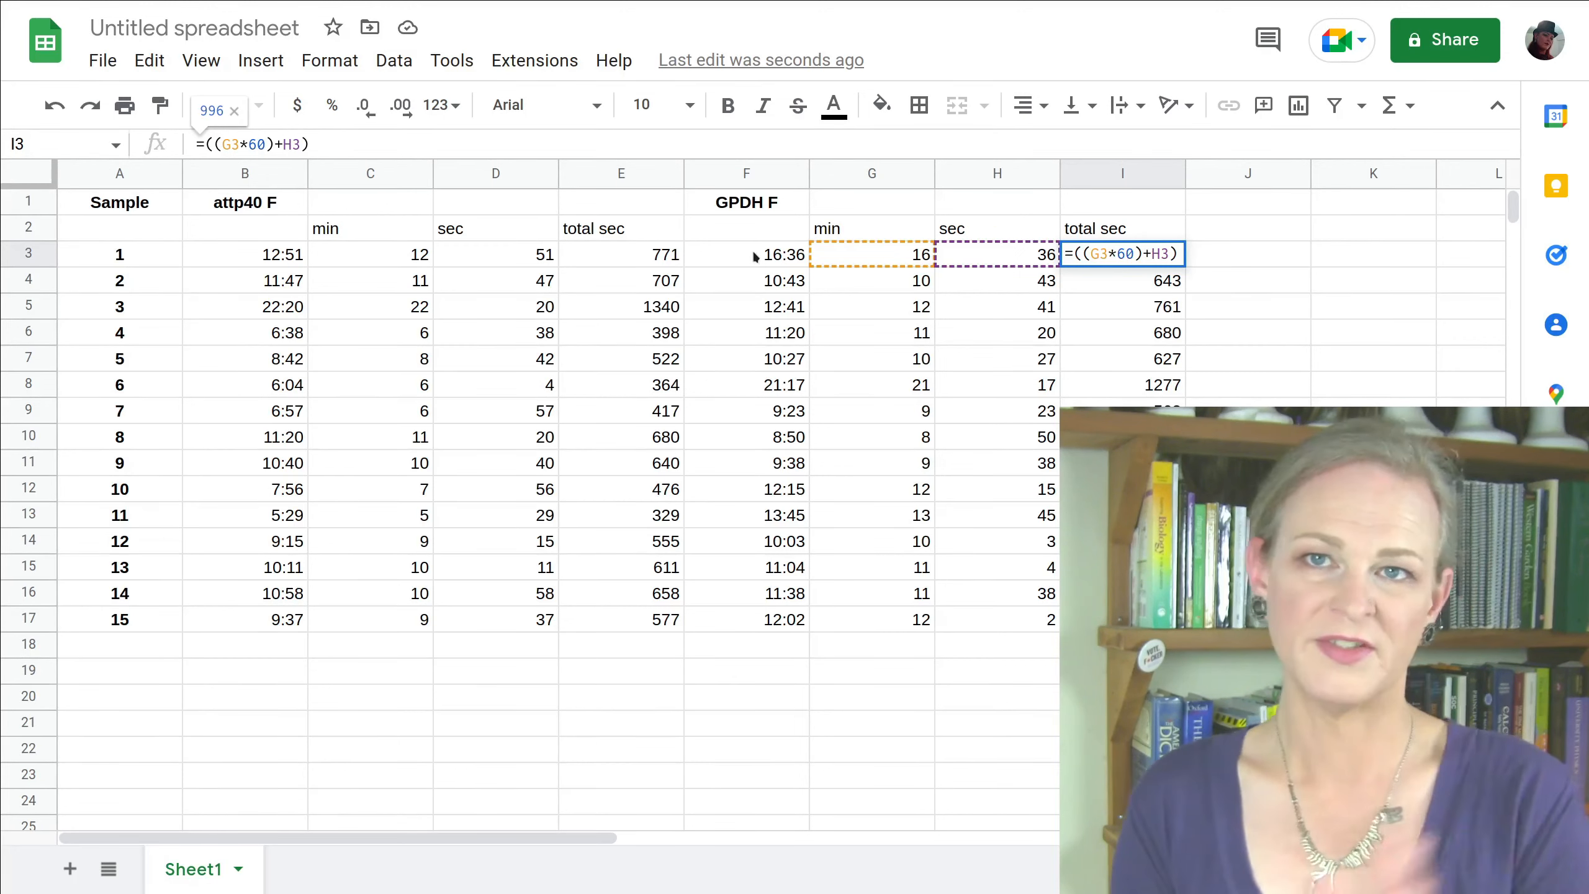
pyautogui.click(382, 697)
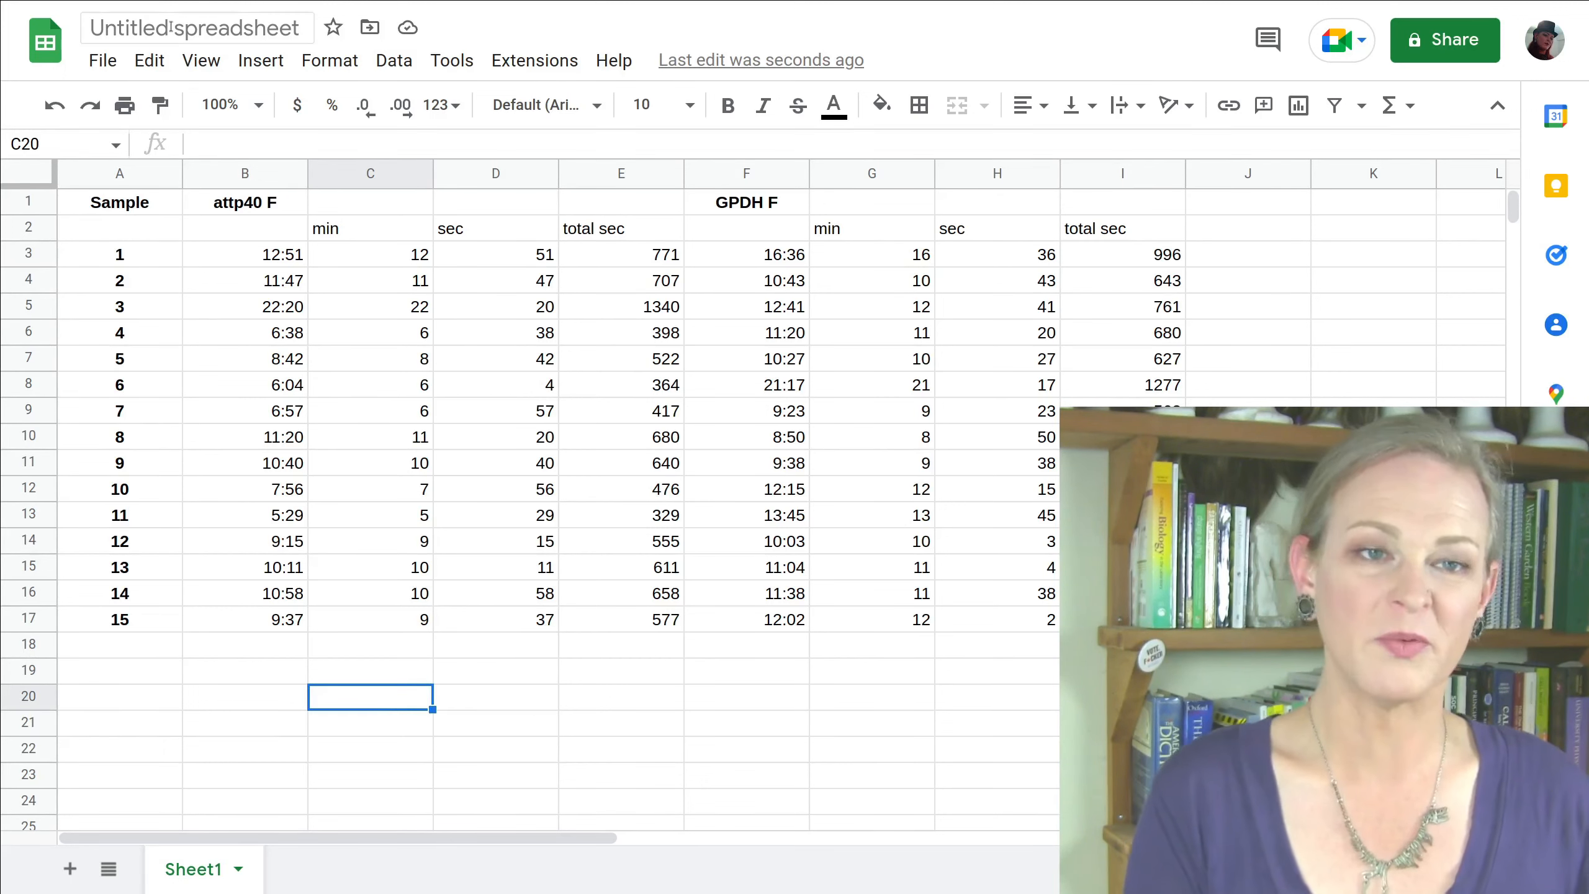
# - Rename the untitled spreadsheet as River_BIOL3134_Cross2
pyautogui.click(189, 29)
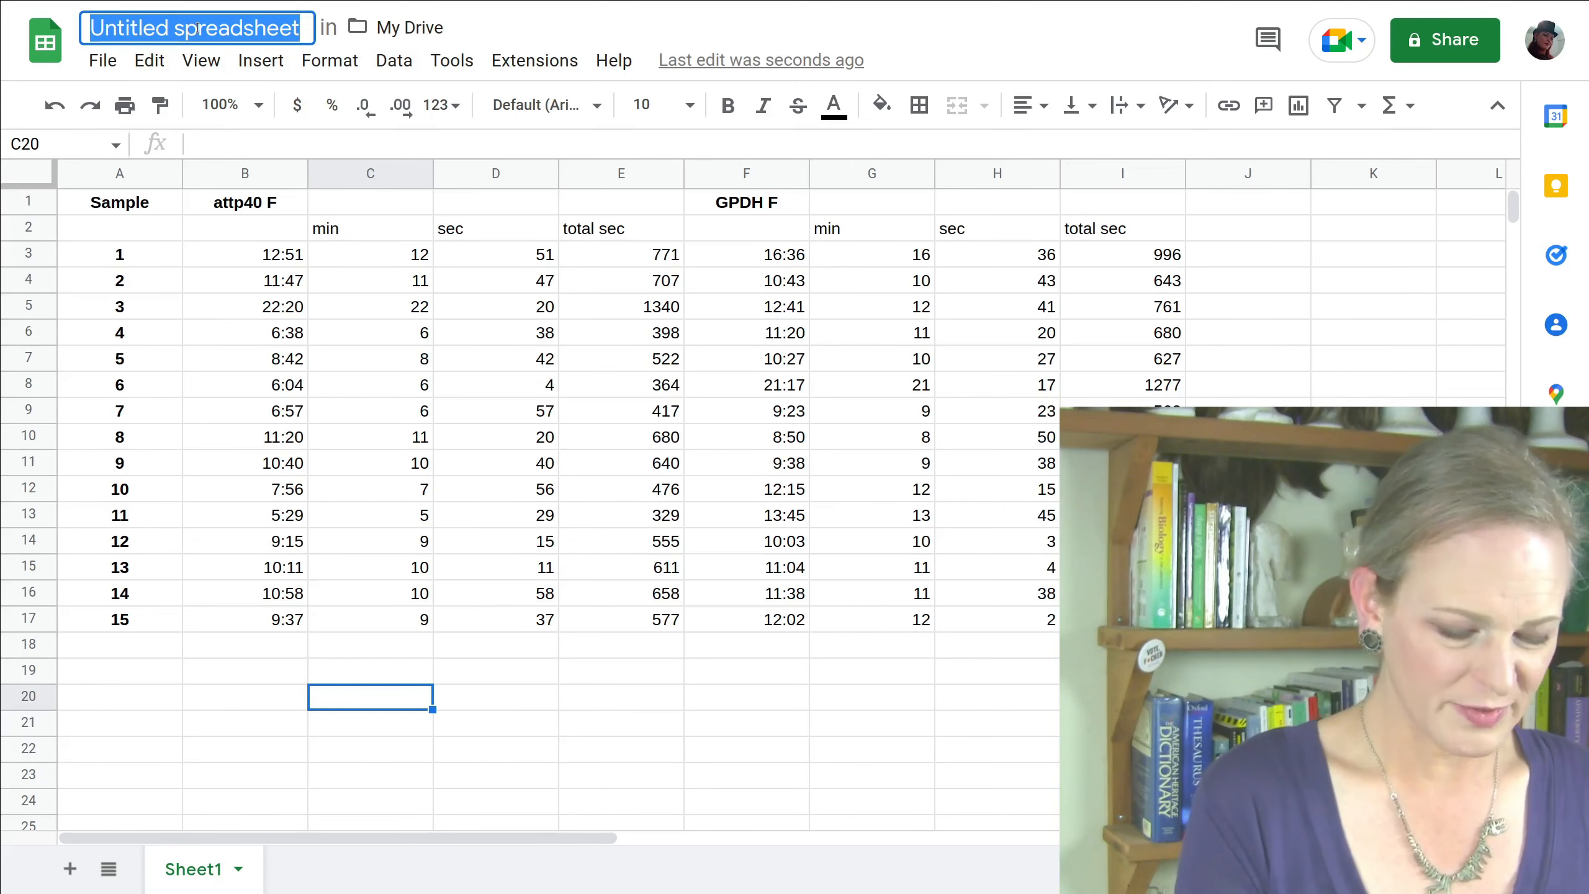
pyautogui.write('Ri')
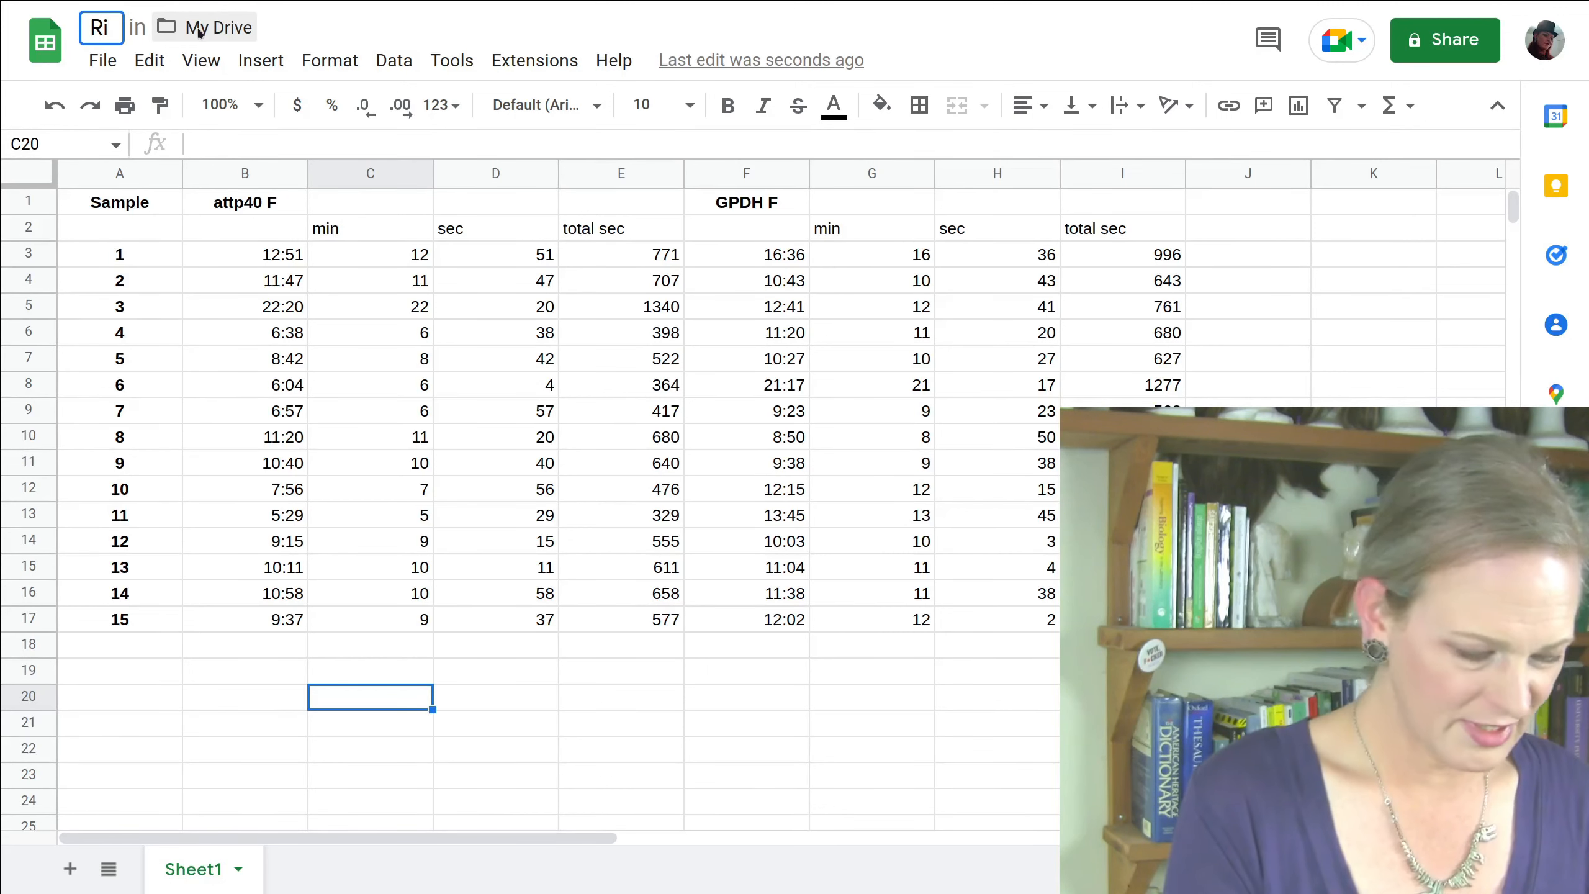
pyautogui.write('ver_')
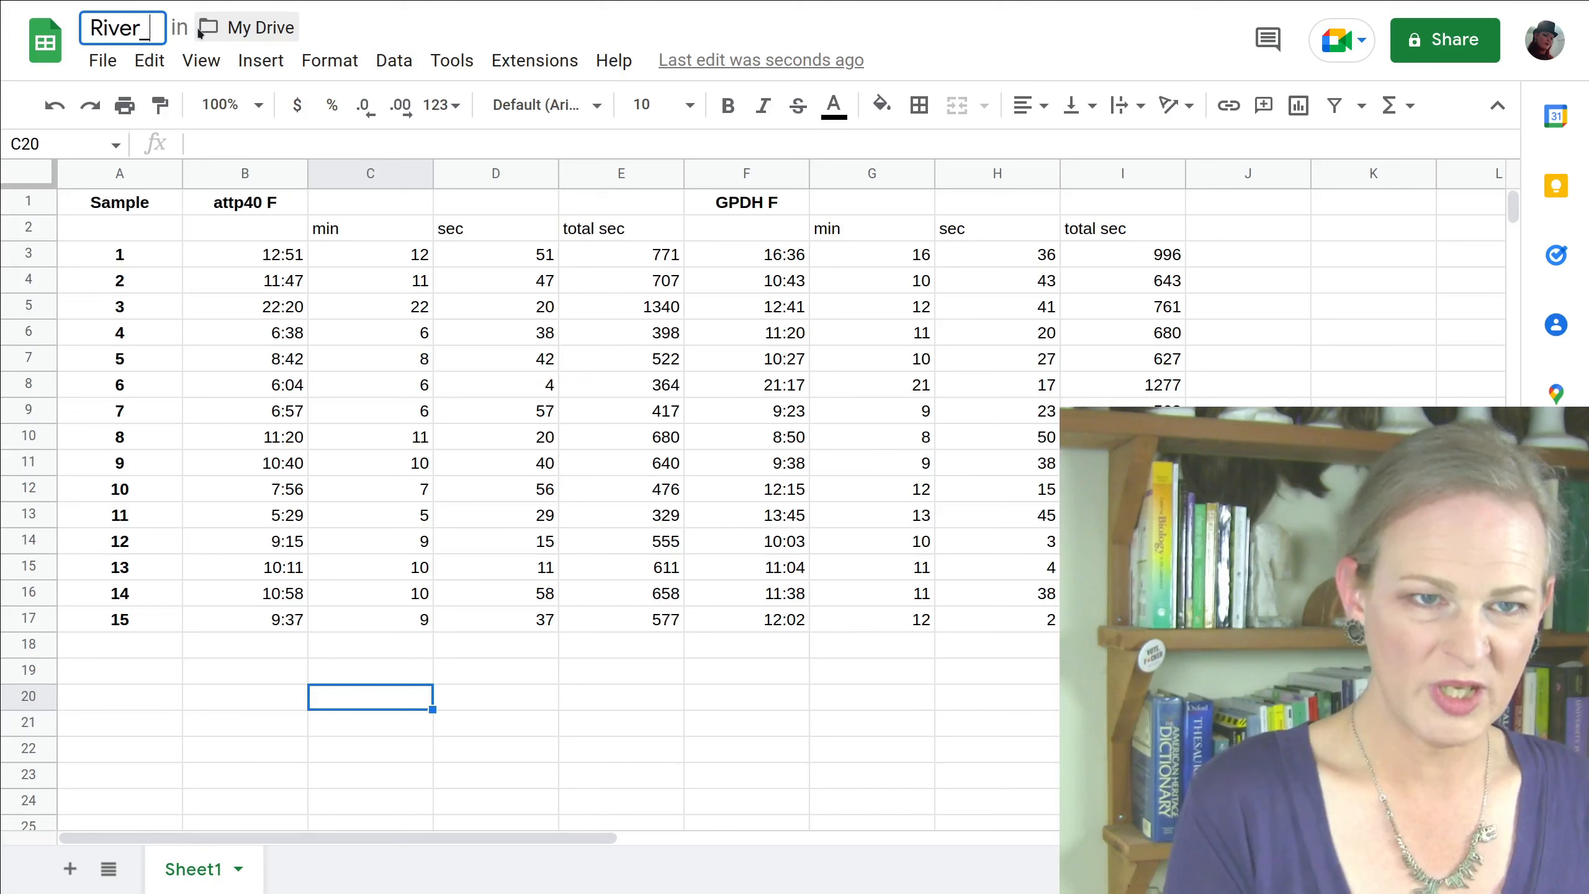
pyautogui.write('BIOL')
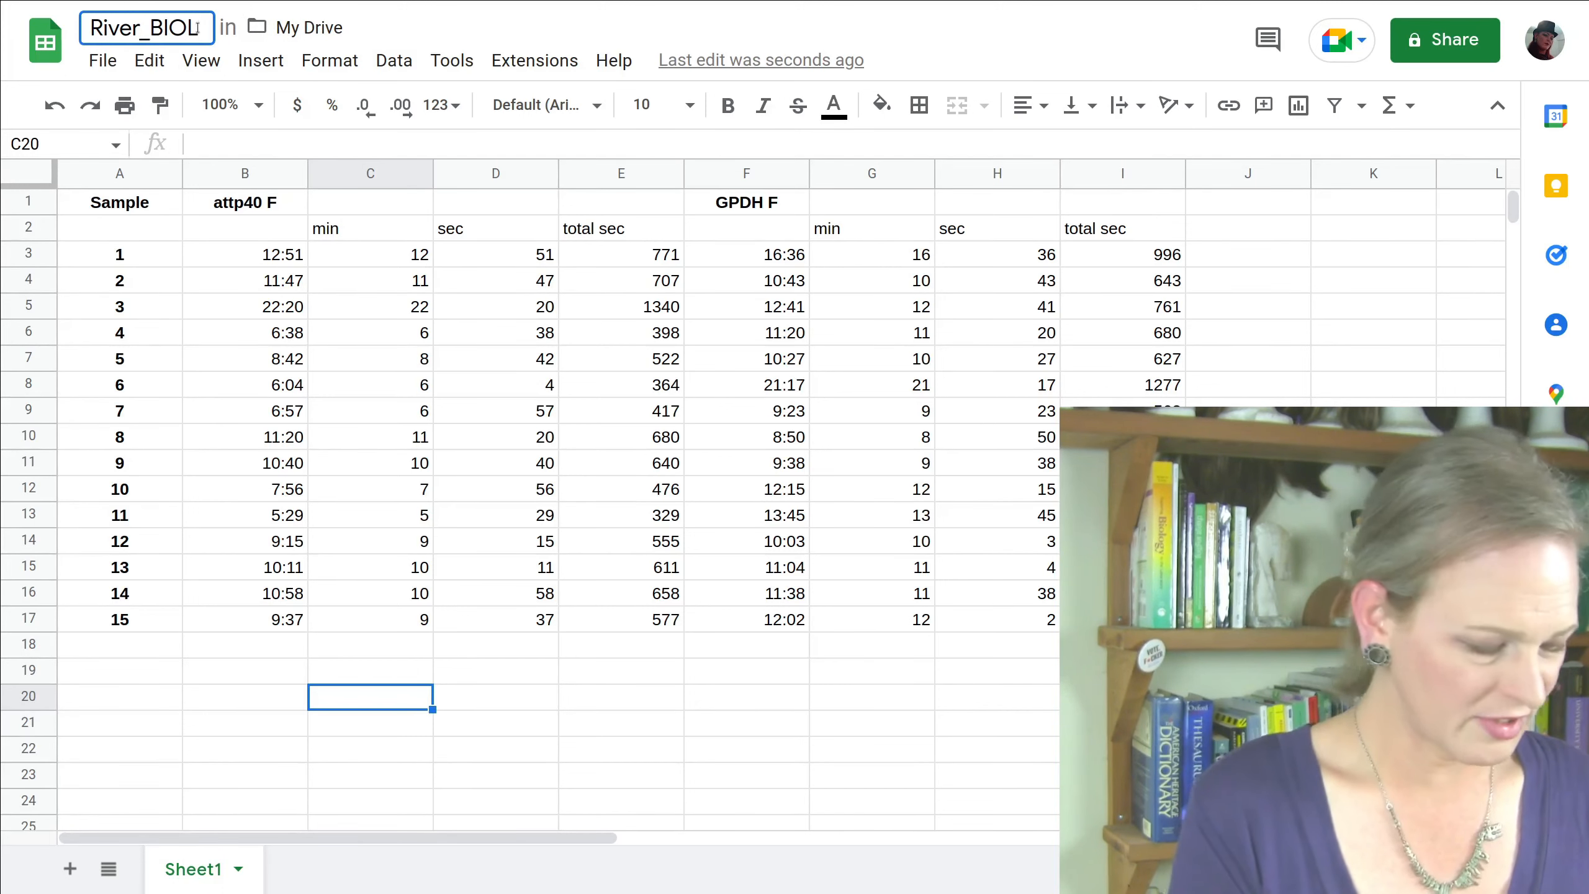
pyautogui.write('3134')
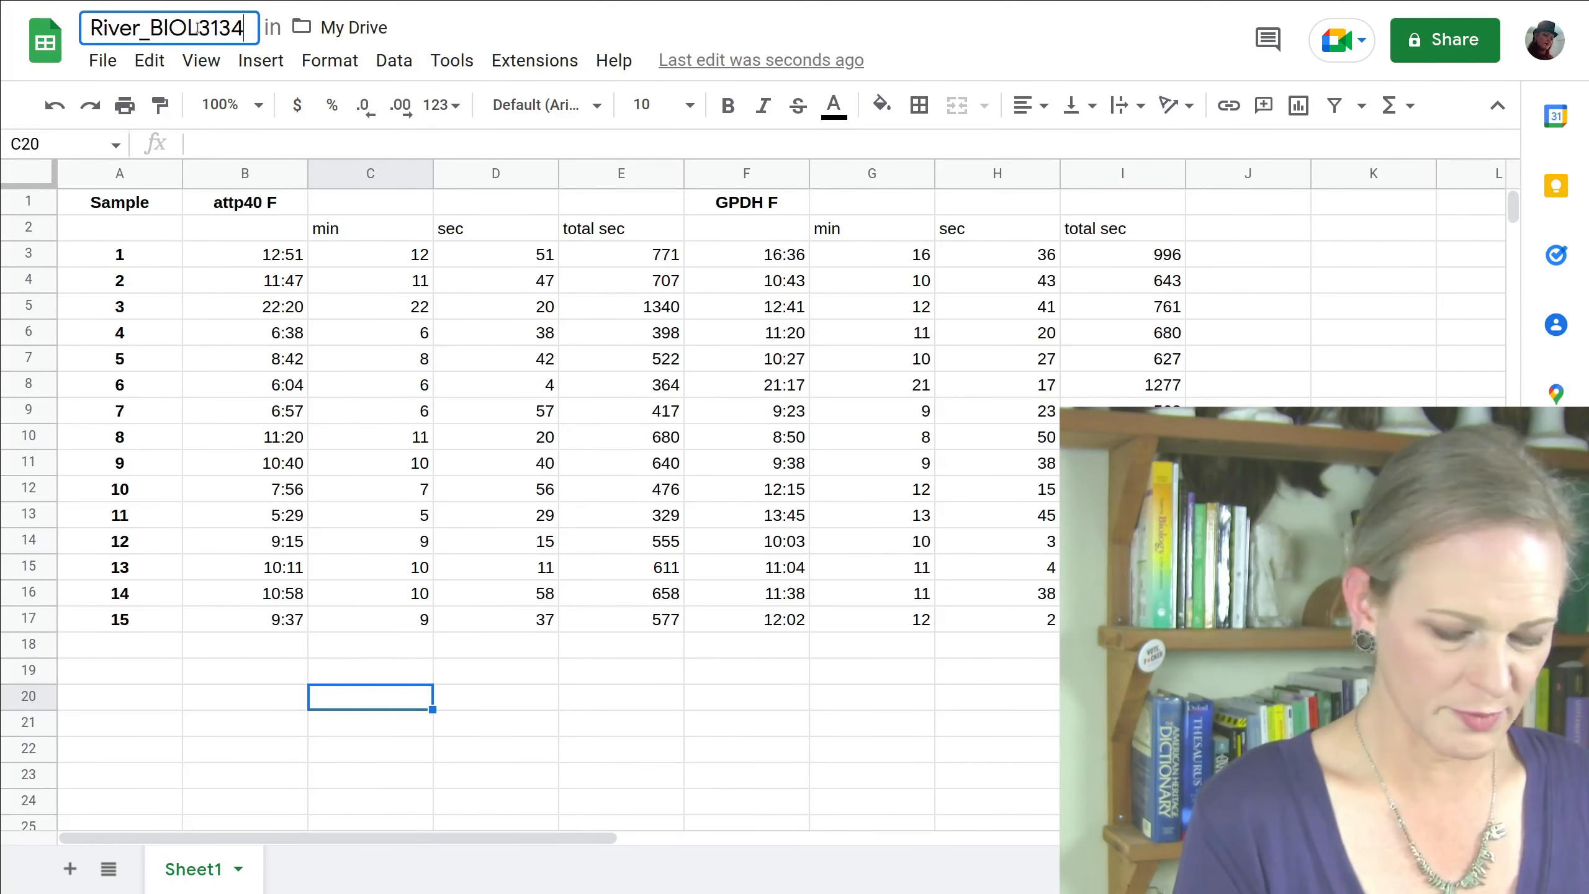
pyautogui.write('_')
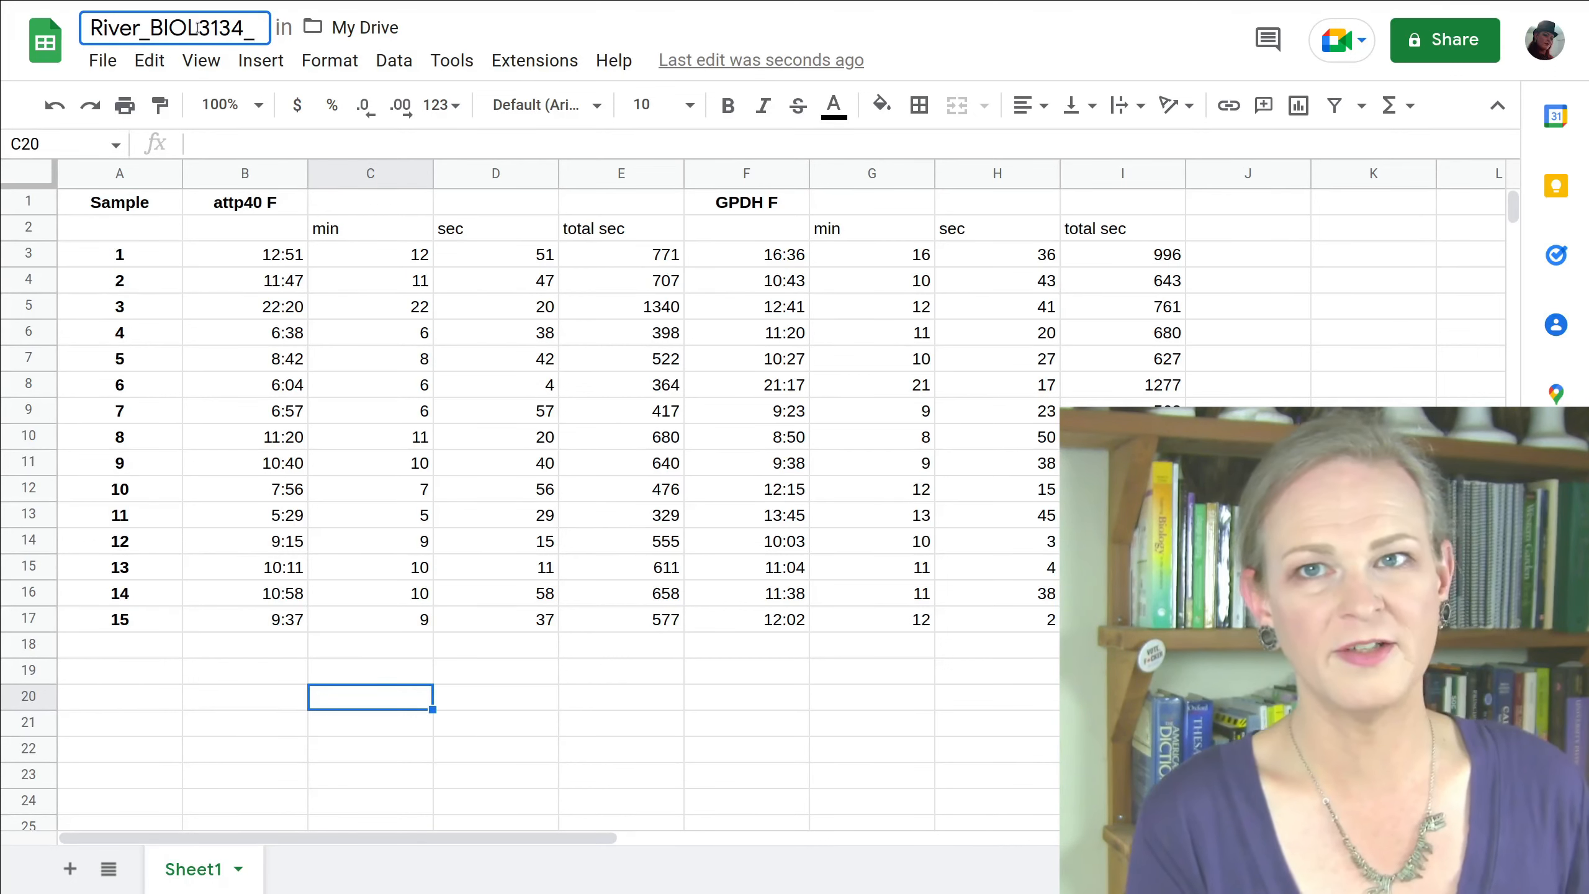
pyautogui.write('Cross')
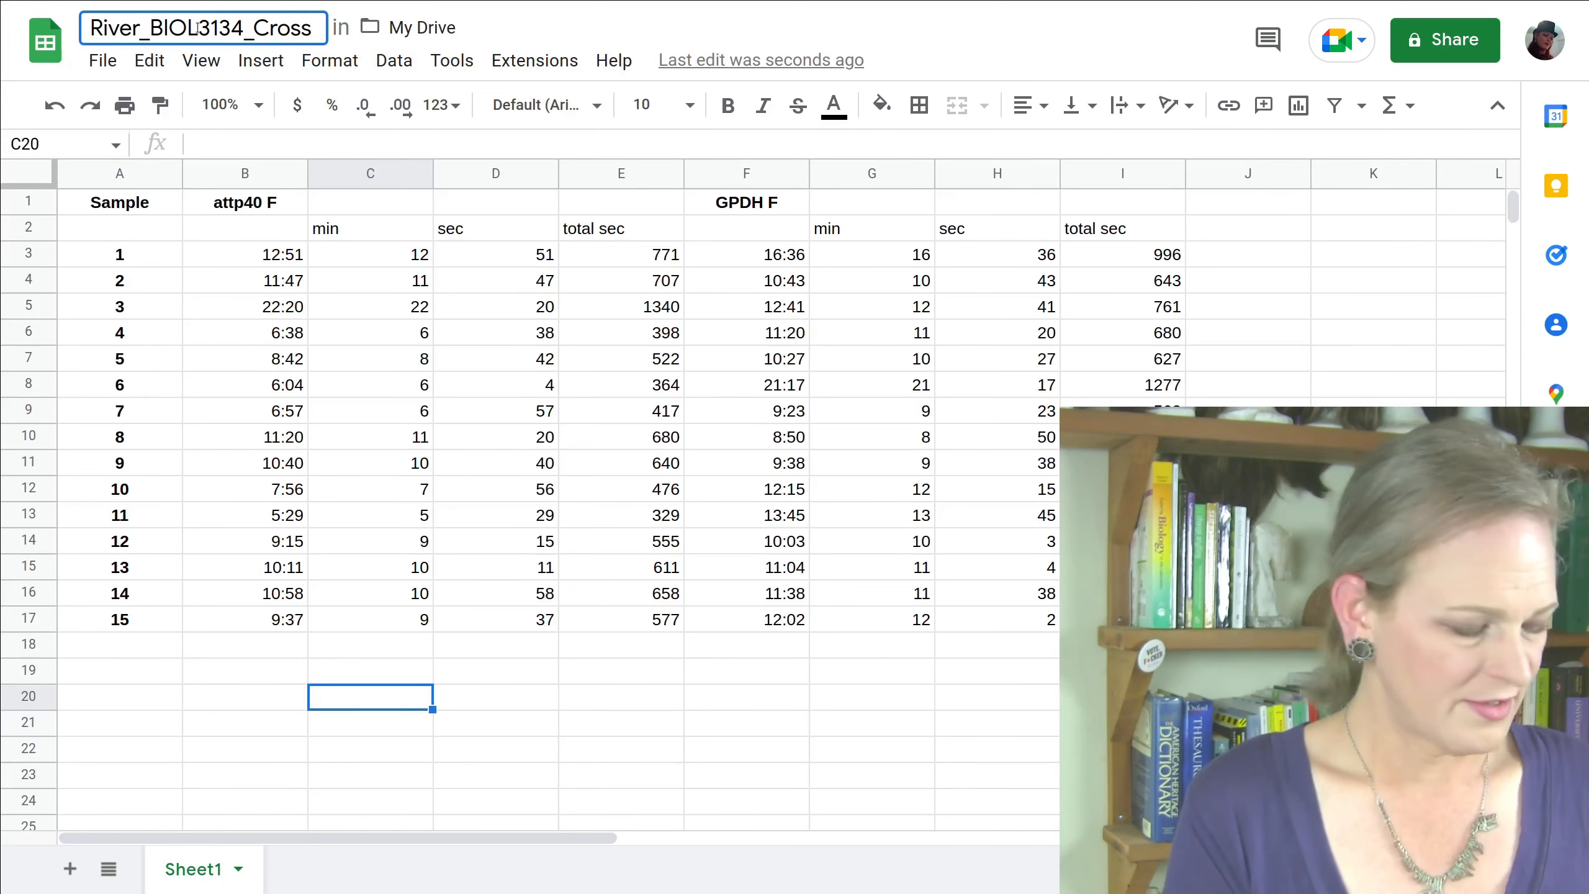
pyautogui.write('2')
pyautogui.press('Return')
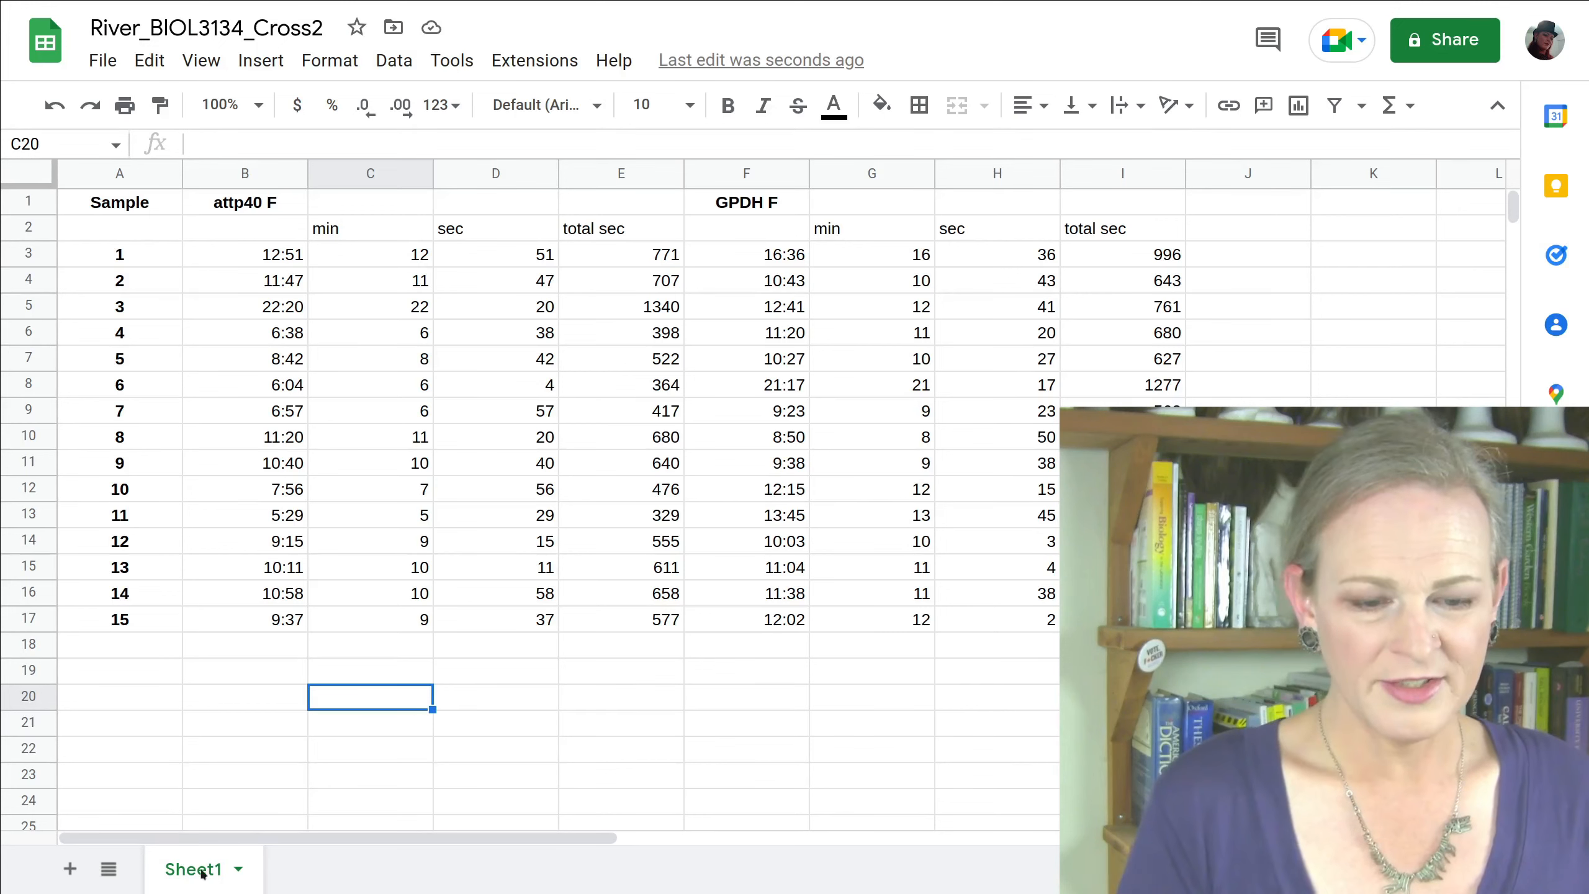
# - Rename Sheet1 as Time Calcs
pyautogui.doubleClick(227, 875)
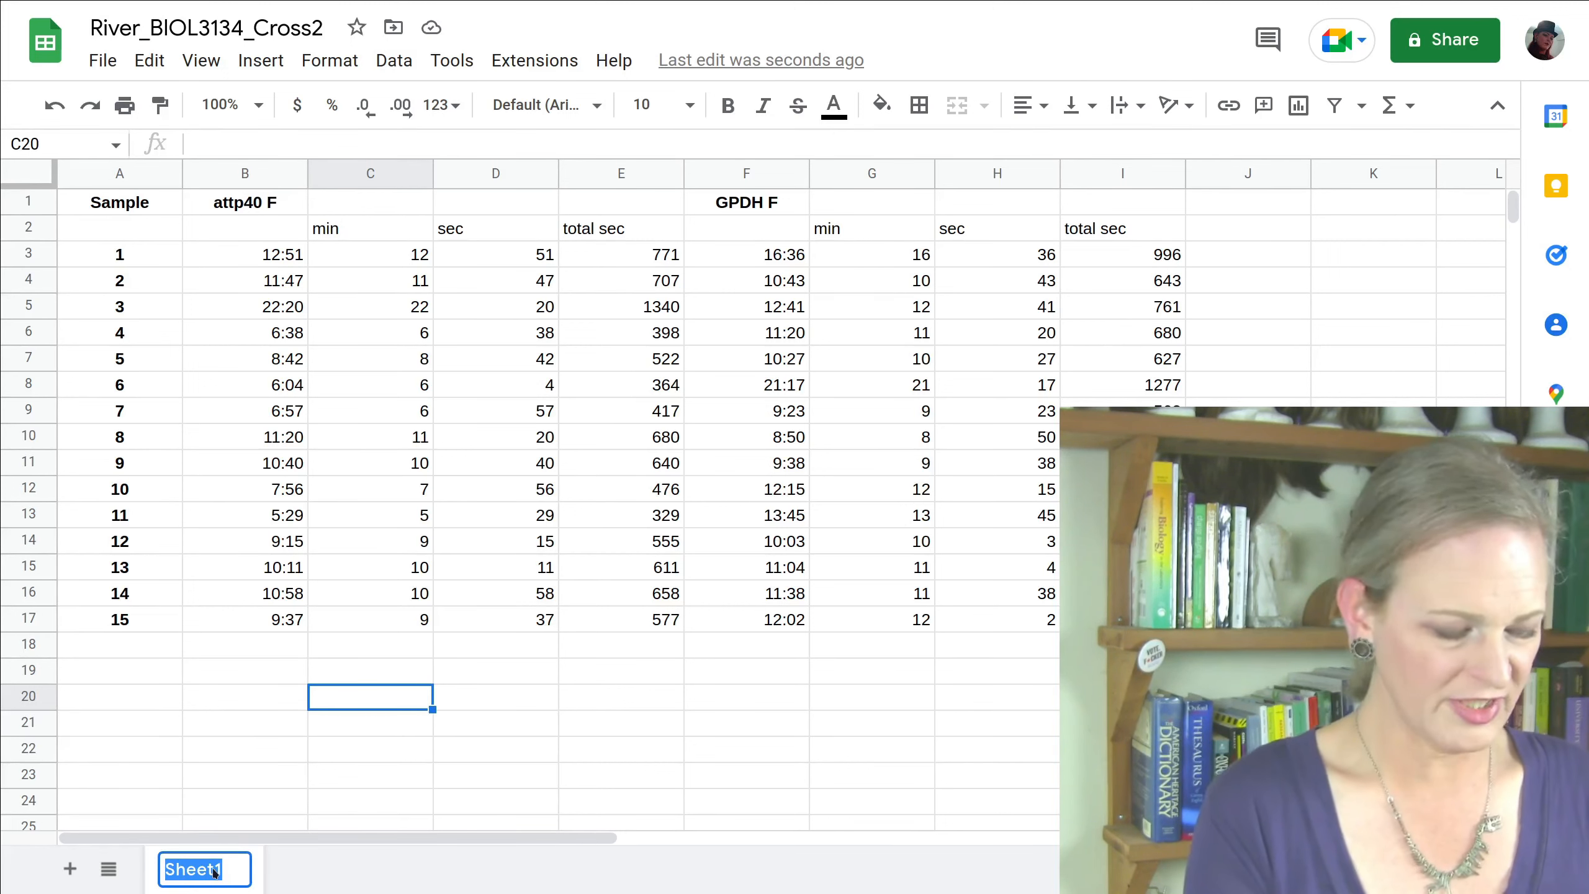
pyautogui.write('Ti')
pyautogui.write('me ')
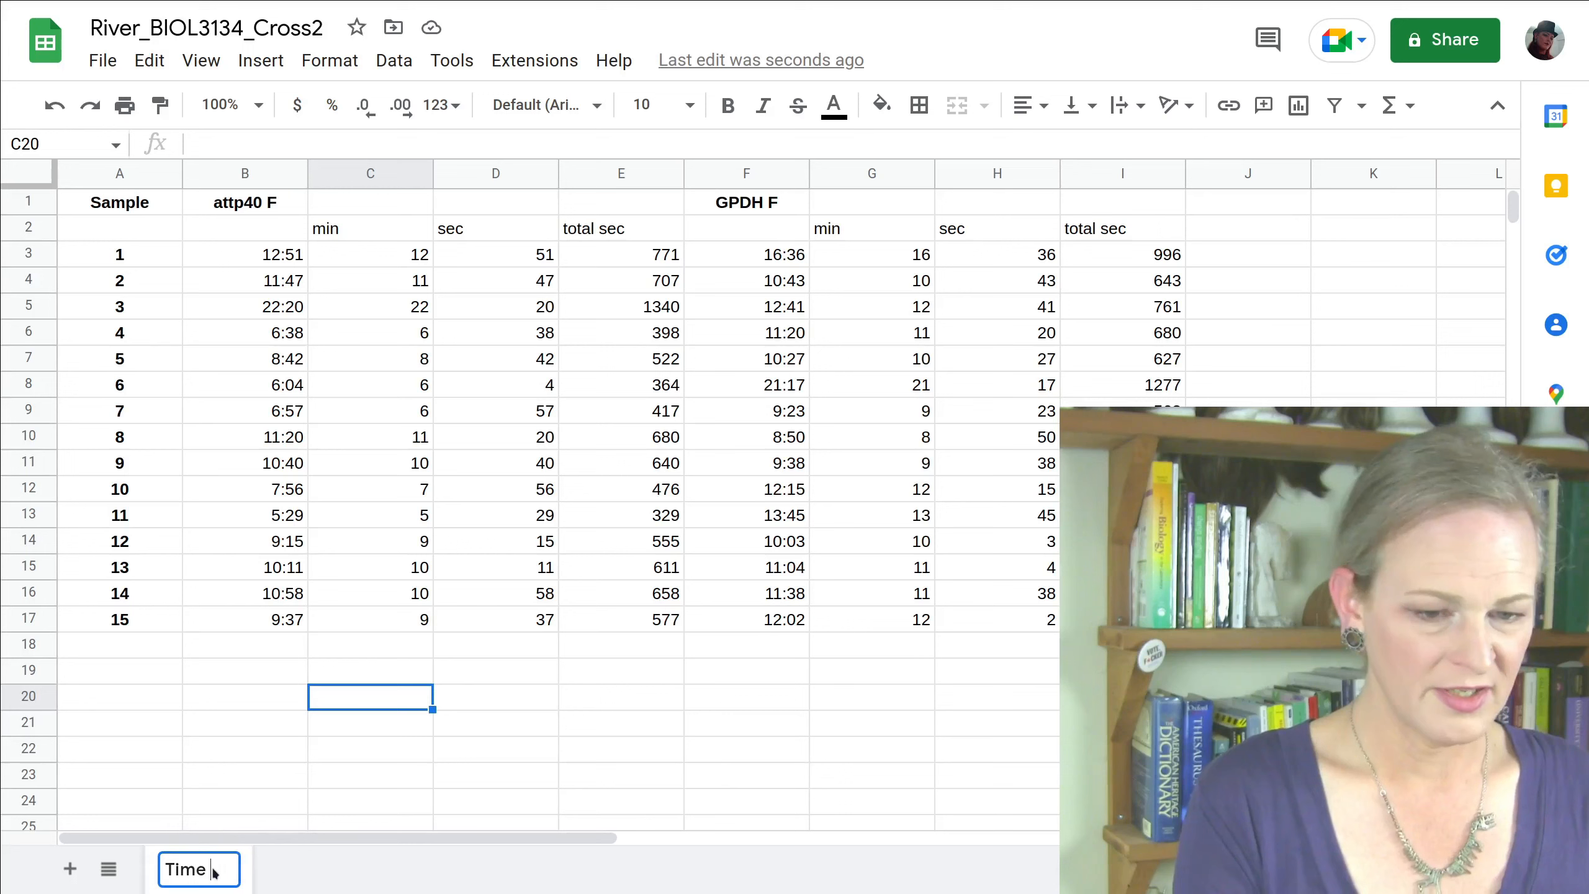
pyautogui.write('Calcs')
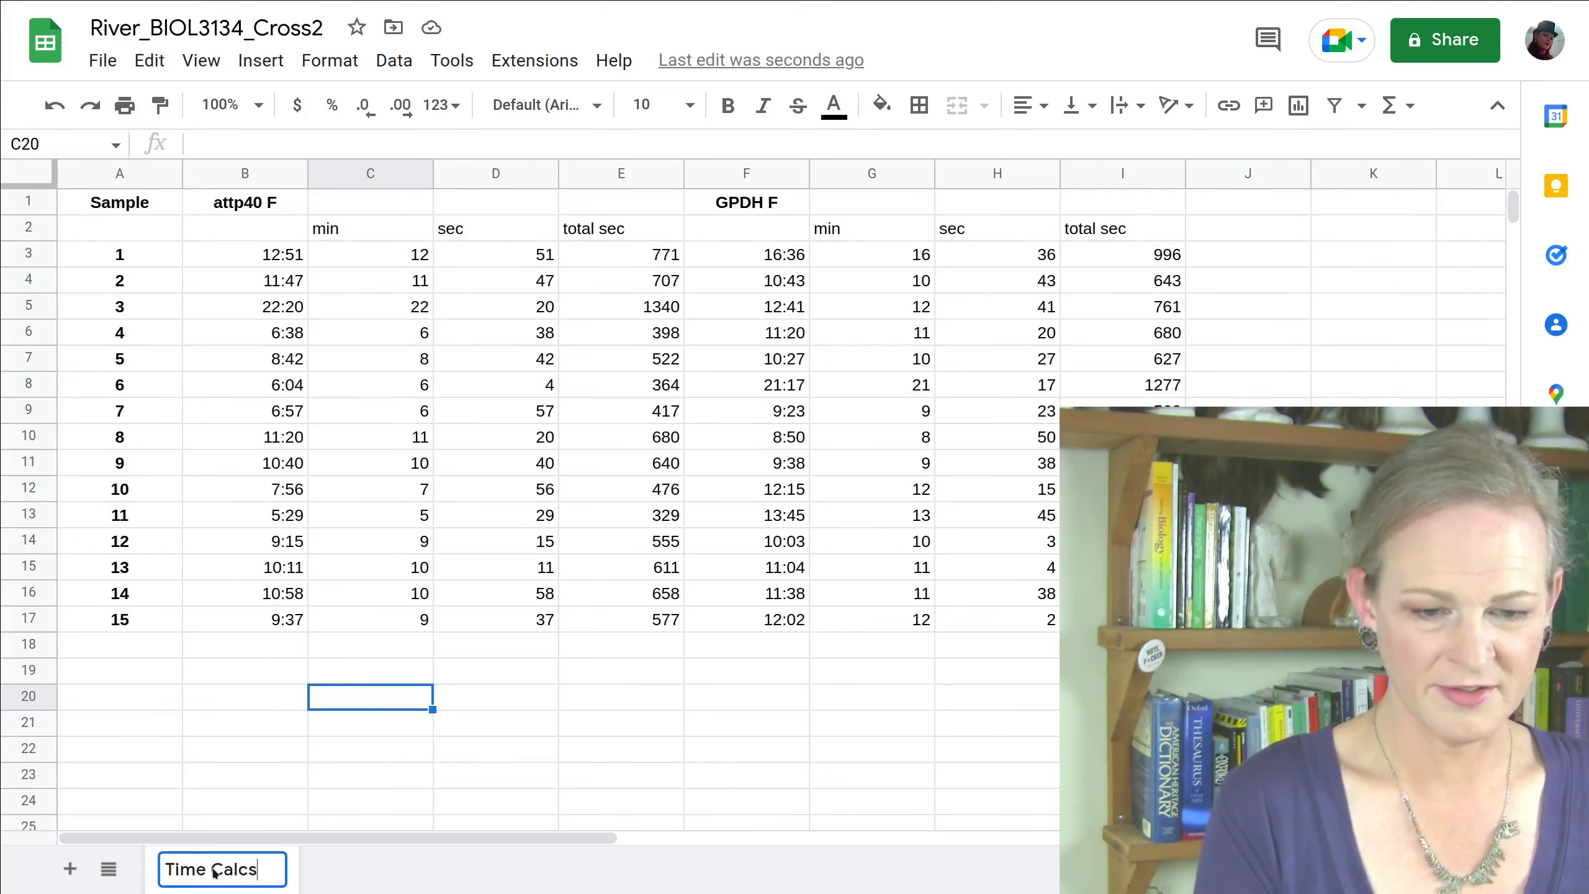
pyautogui.press('Return')
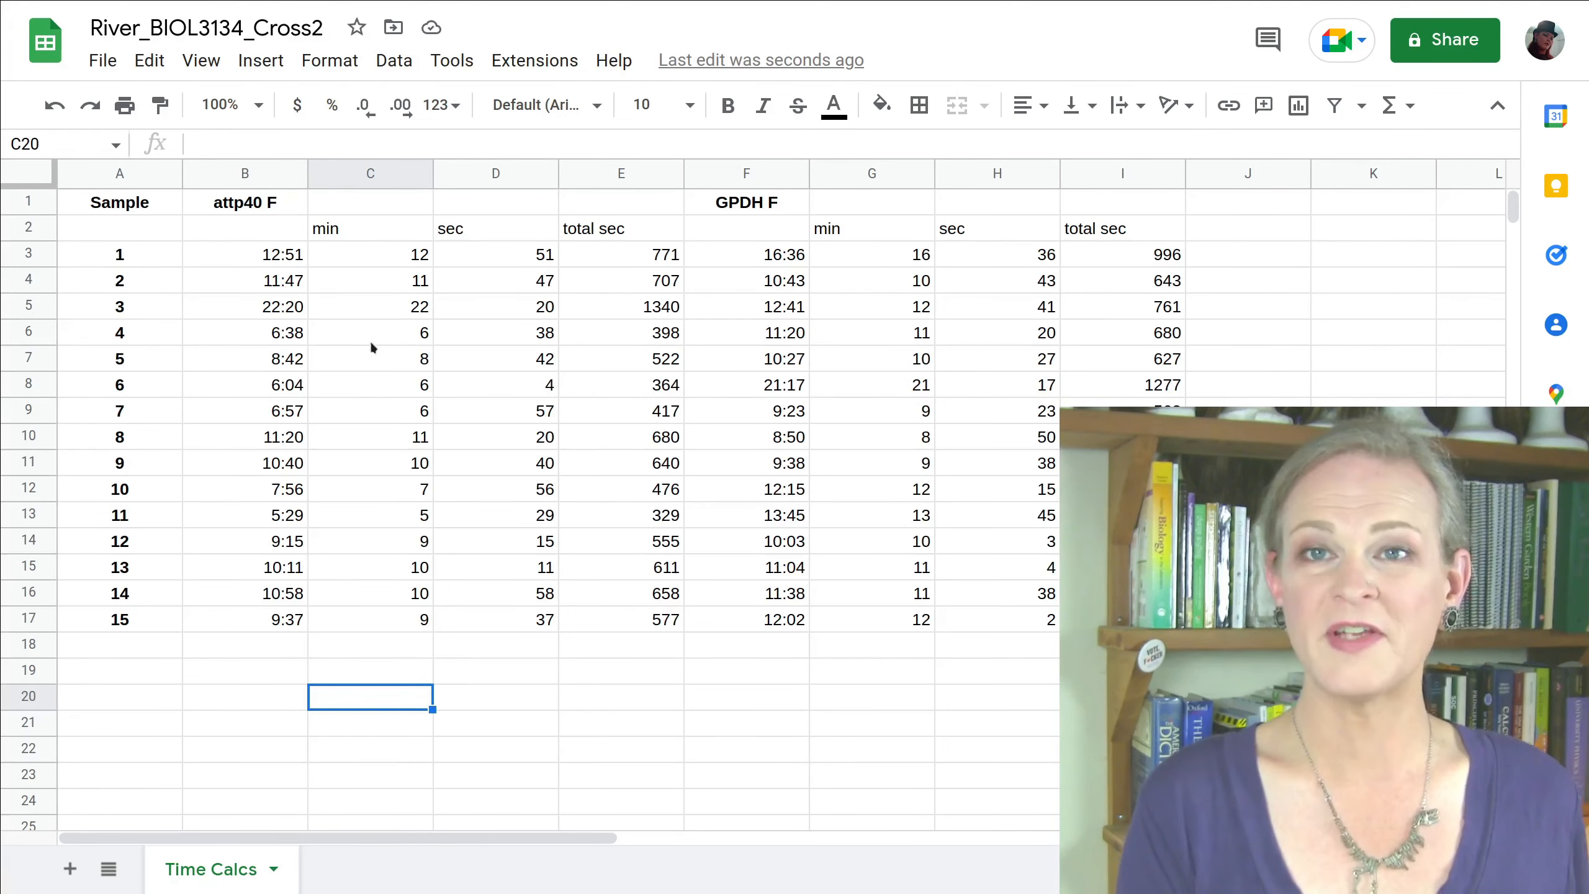
pyautogui.moveTo(243, 231); pyautogui.dragTo(536, 620)
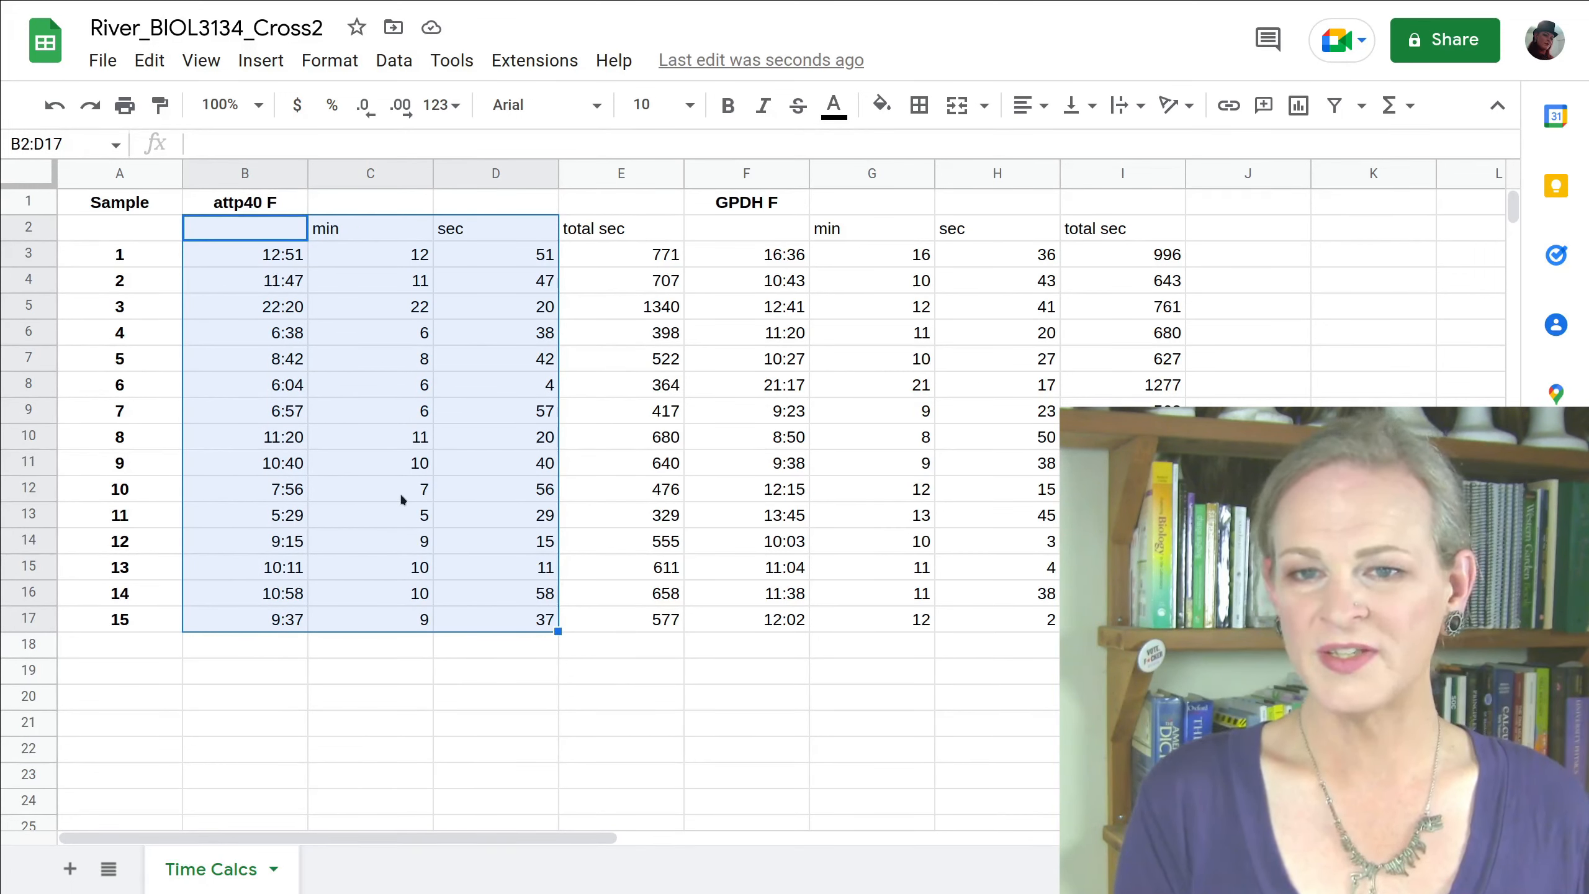
pyautogui.moveTo(629, 254); pyautogui.dragTo(635, 621)
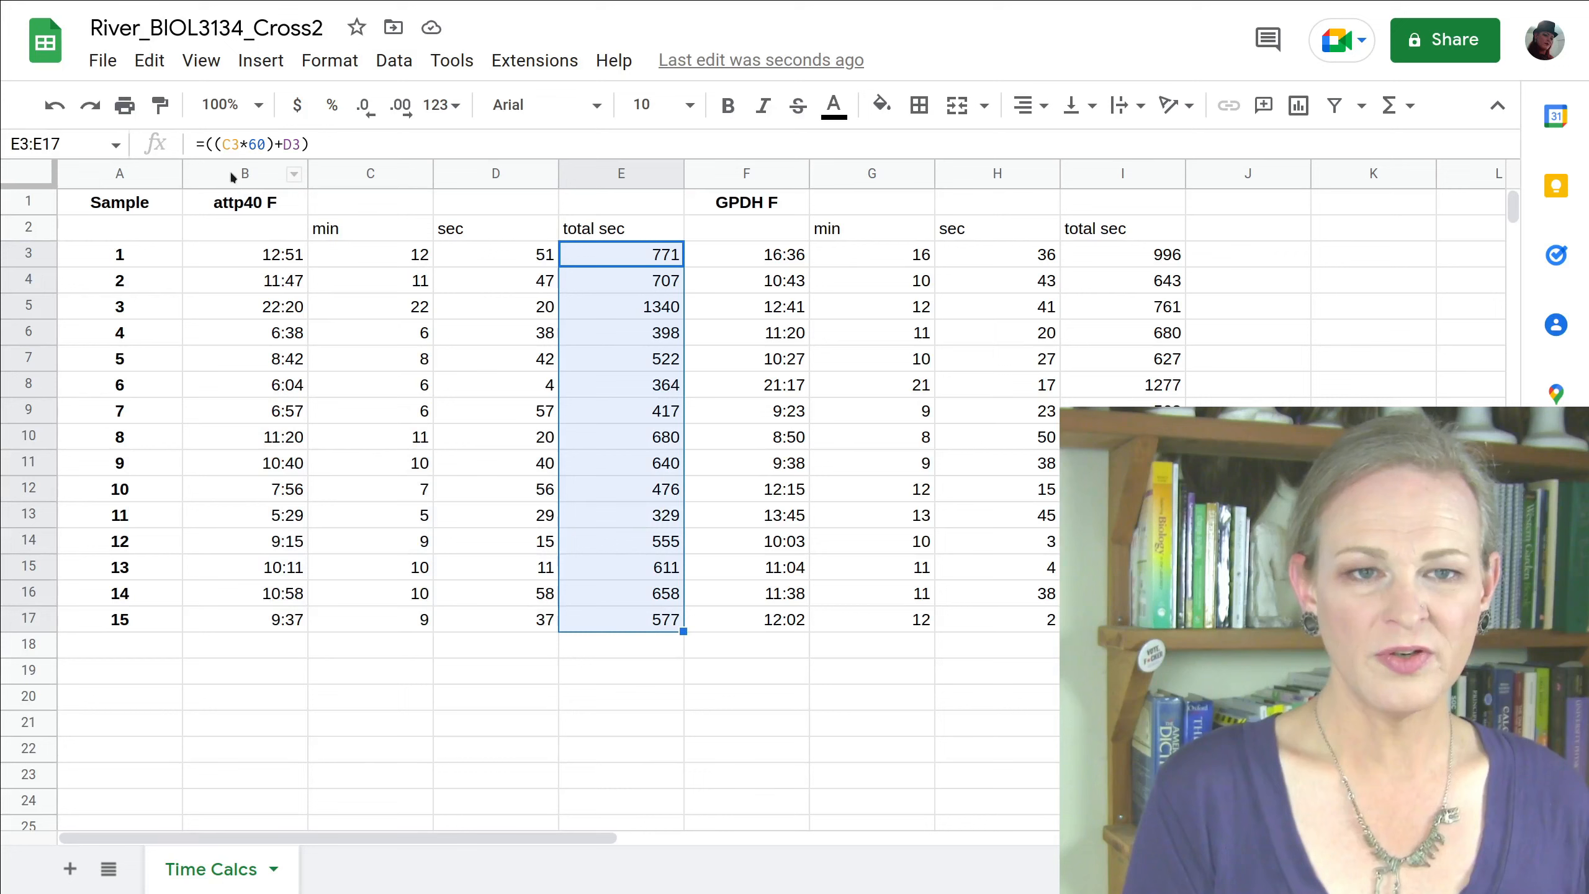
pyautogui.moveTo(243, 235); pyautogui.dragTo(471, 637)
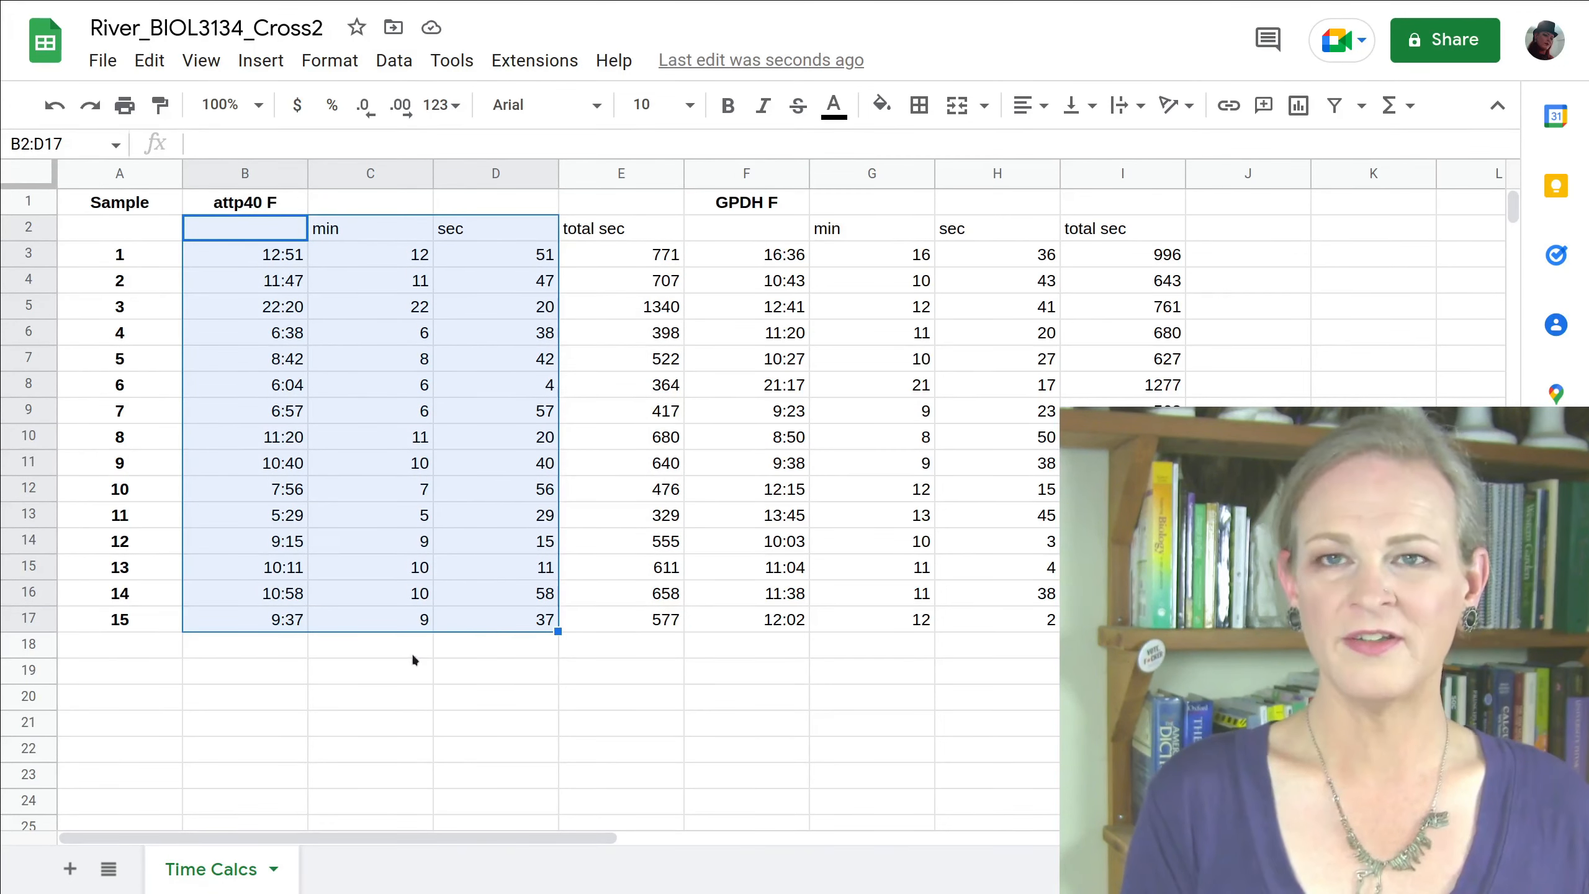
# - Duplicate the Time Calcs sheet within the same spreadsheet
pyautogui.click(720, 492)
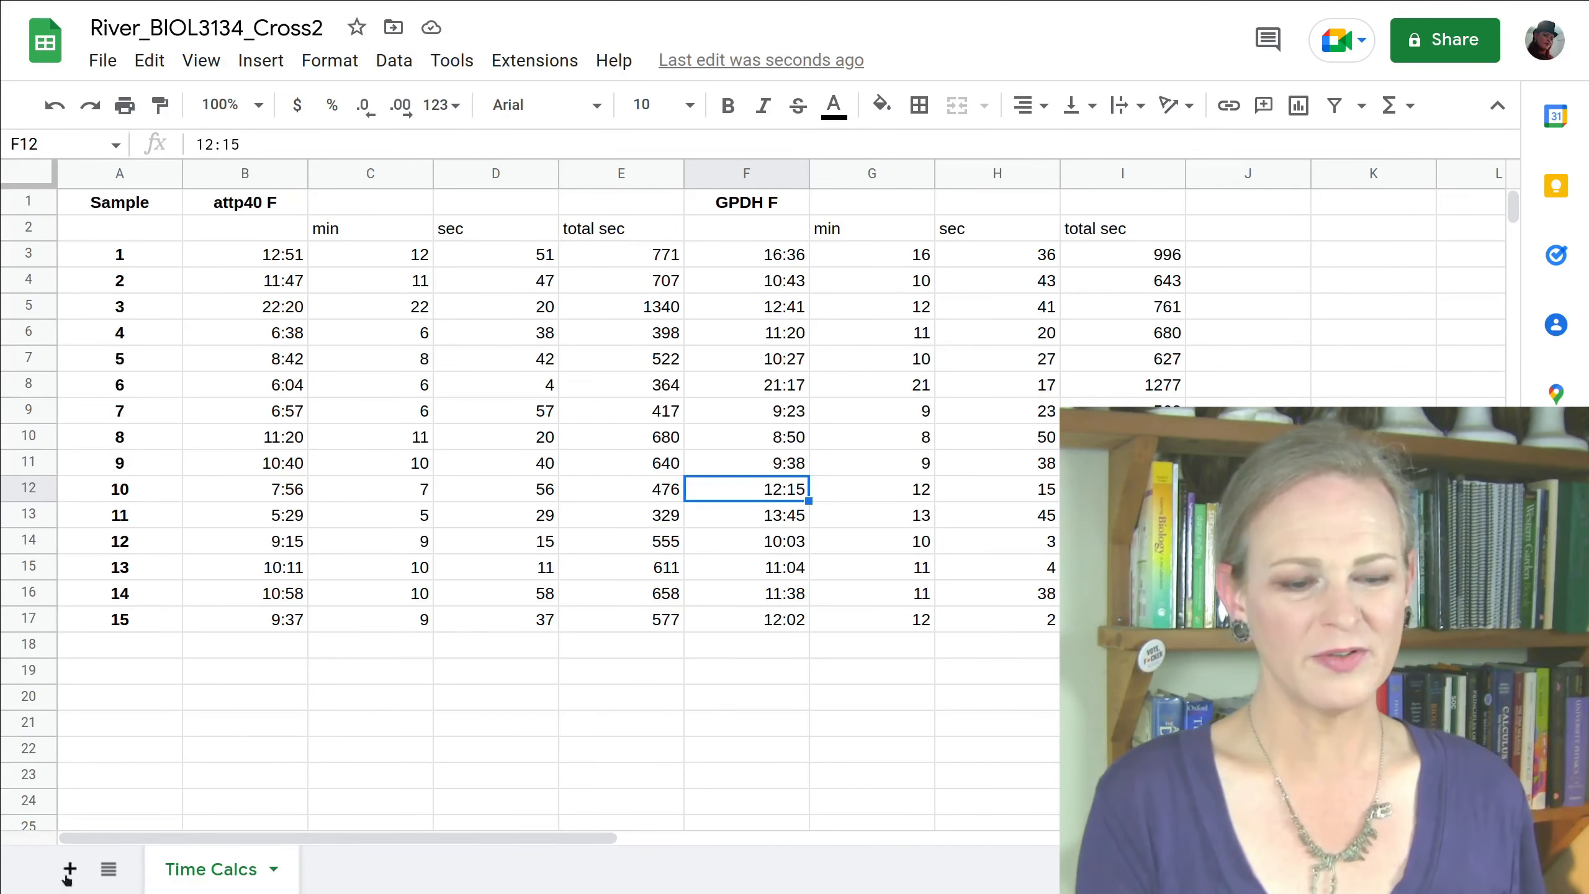
pyautogui.rightClick(217, 862)
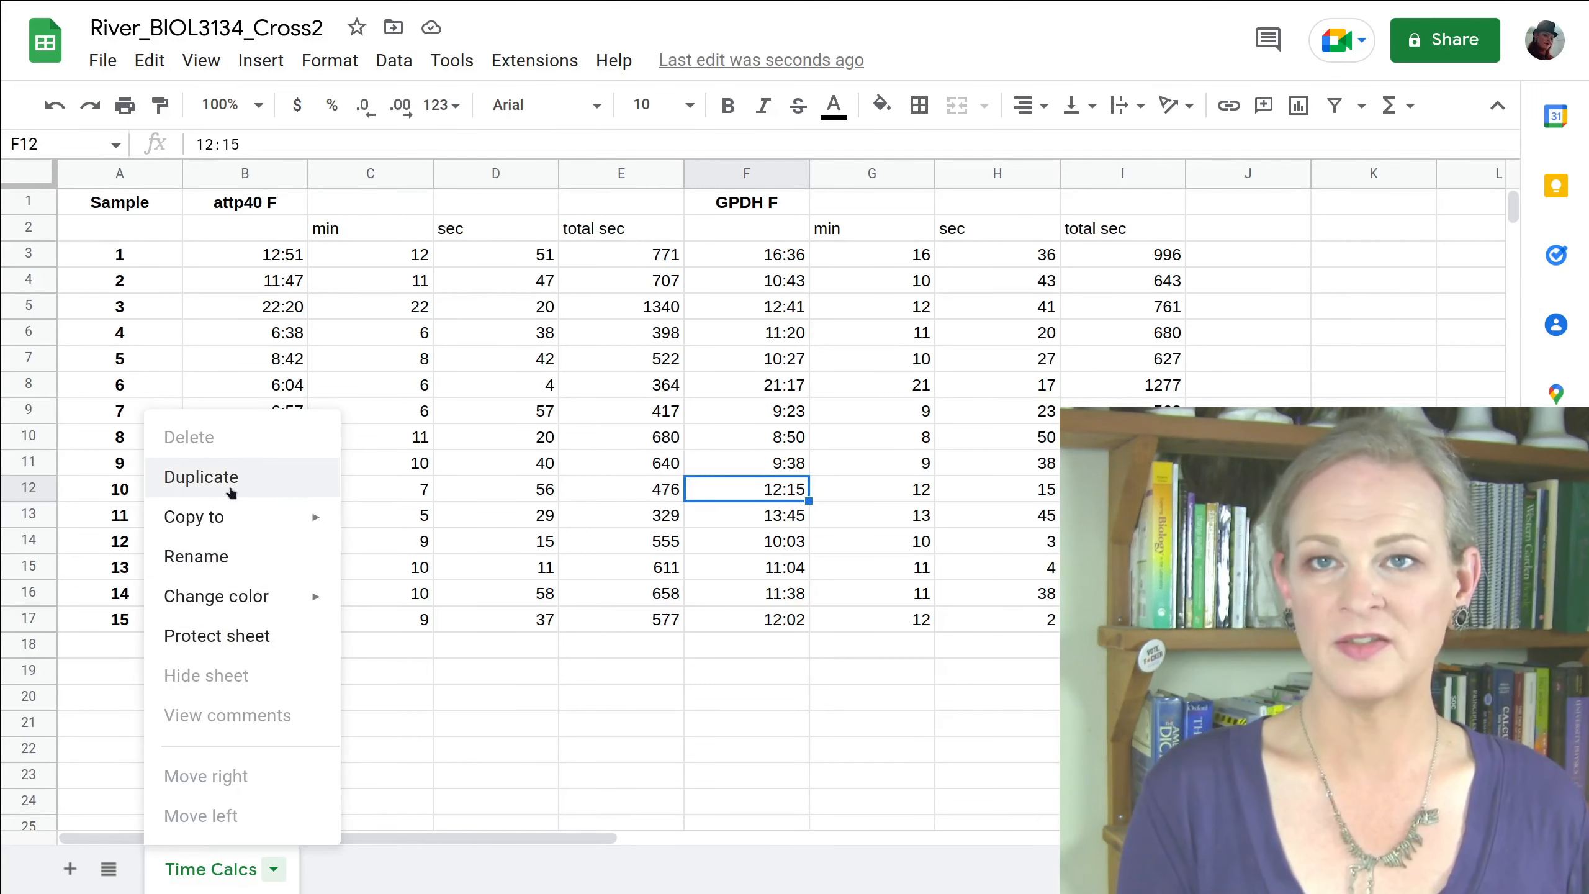
pyautogui.click(201, 476)
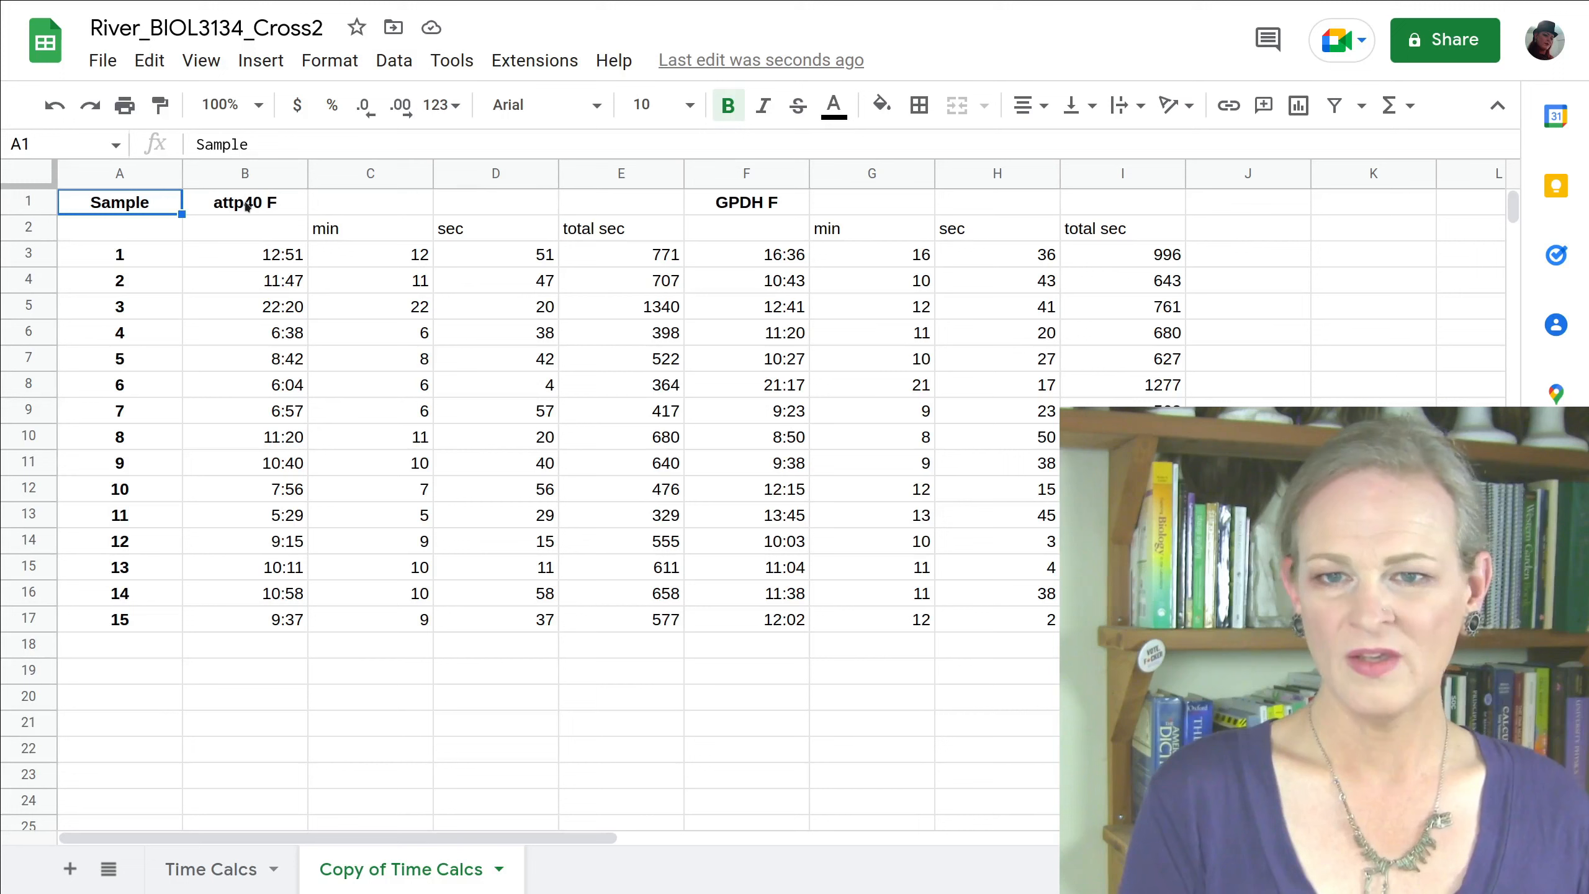
# - Move the attp40 F header on the duplicated sheet from B1 to E1, above its total sec column
pyautogui.click(641, 225)
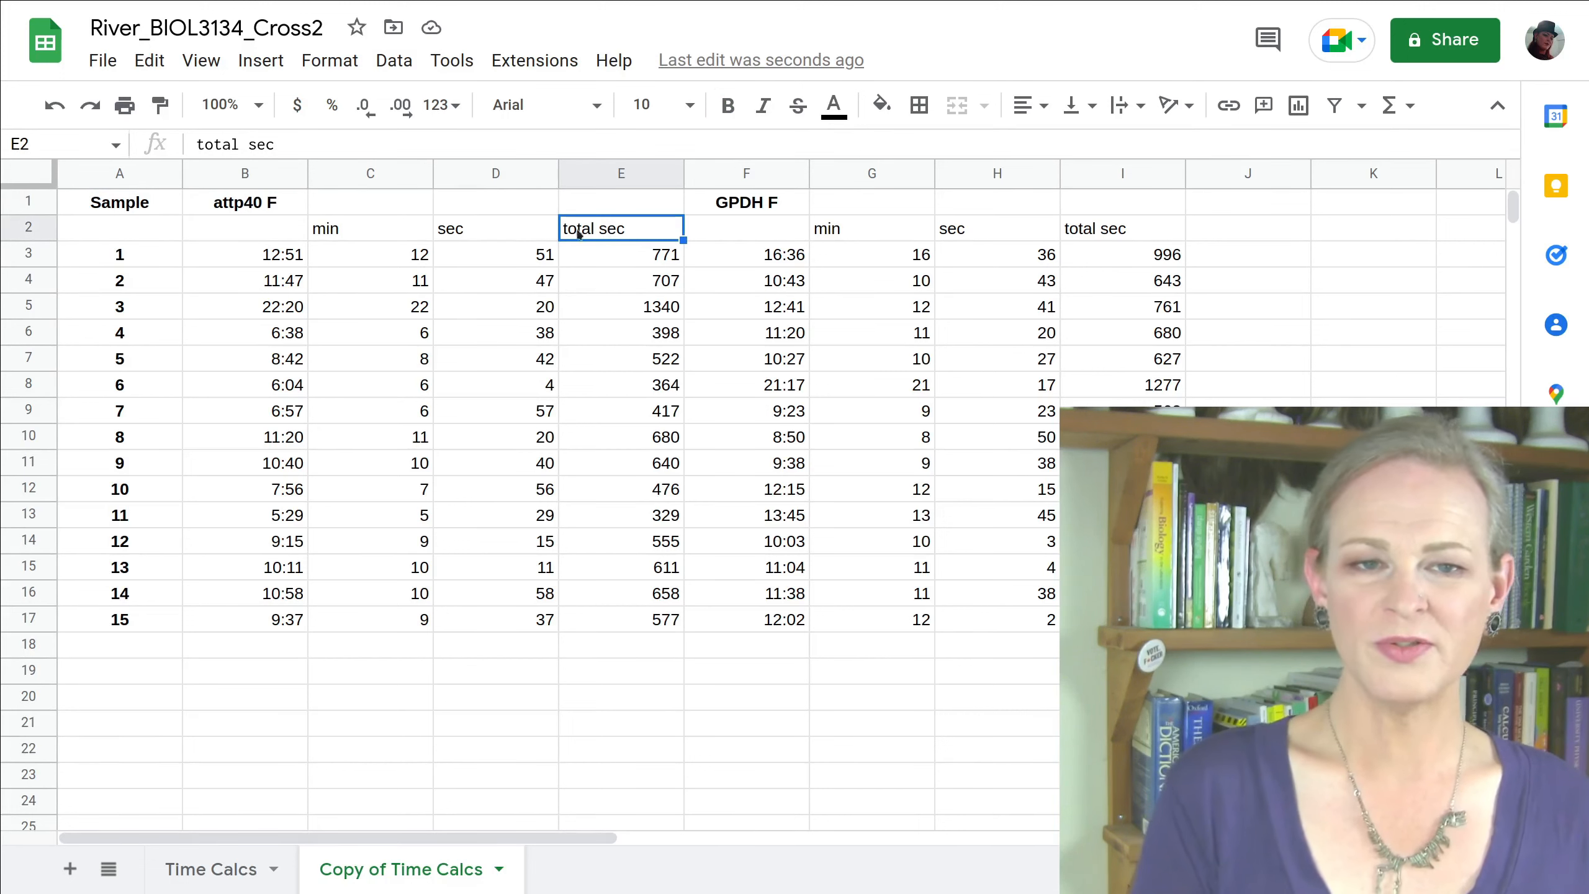
pyautogui.click(257, 212)
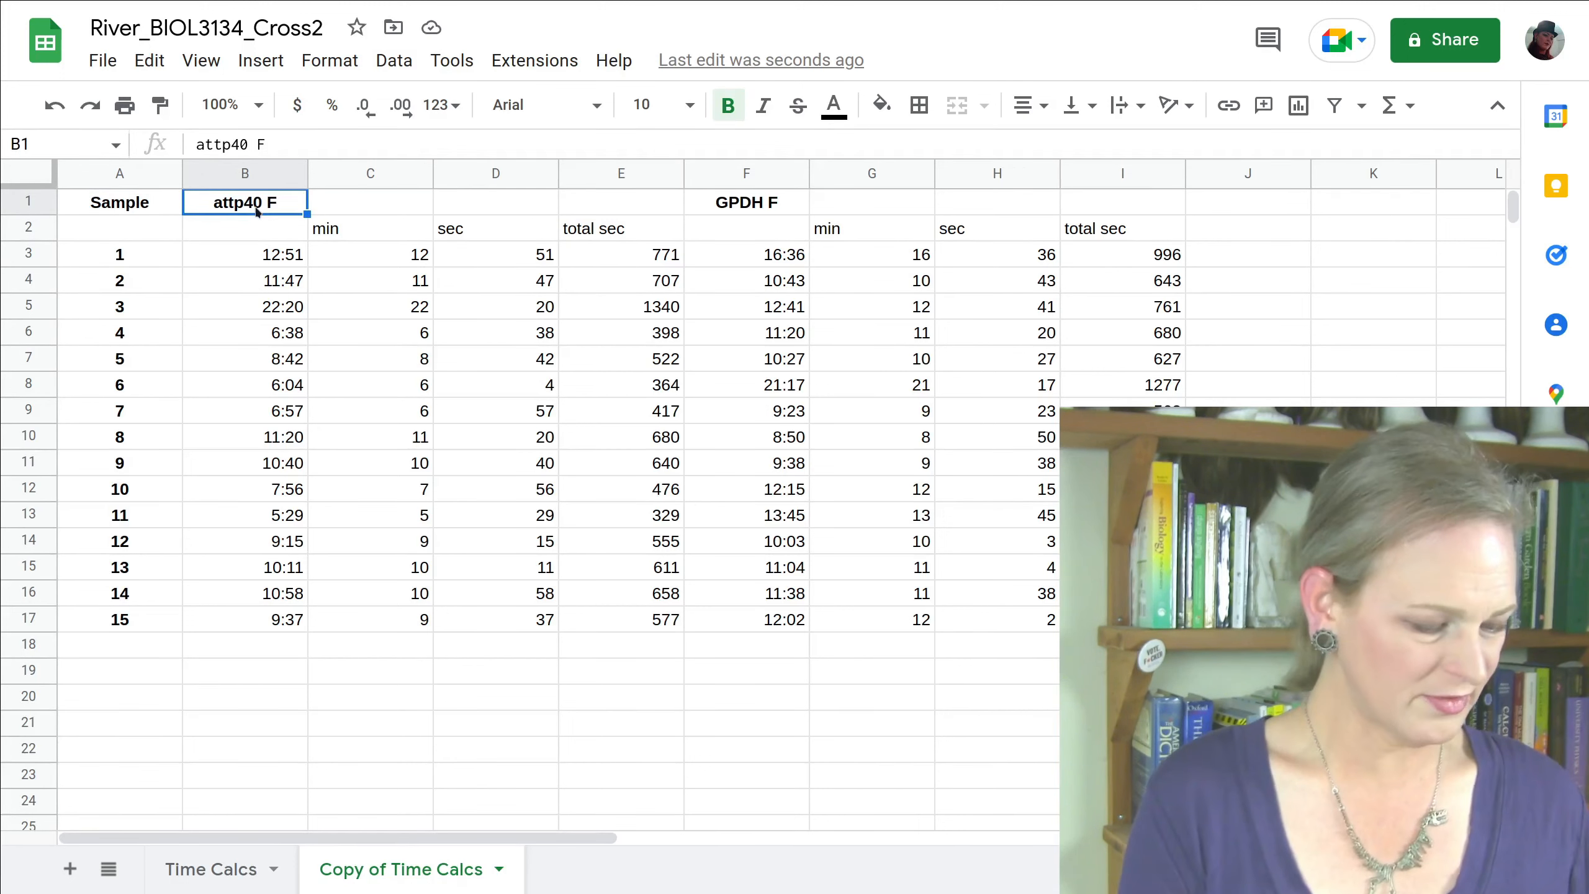
pyautogui.hotkey('ctrl', 'c')
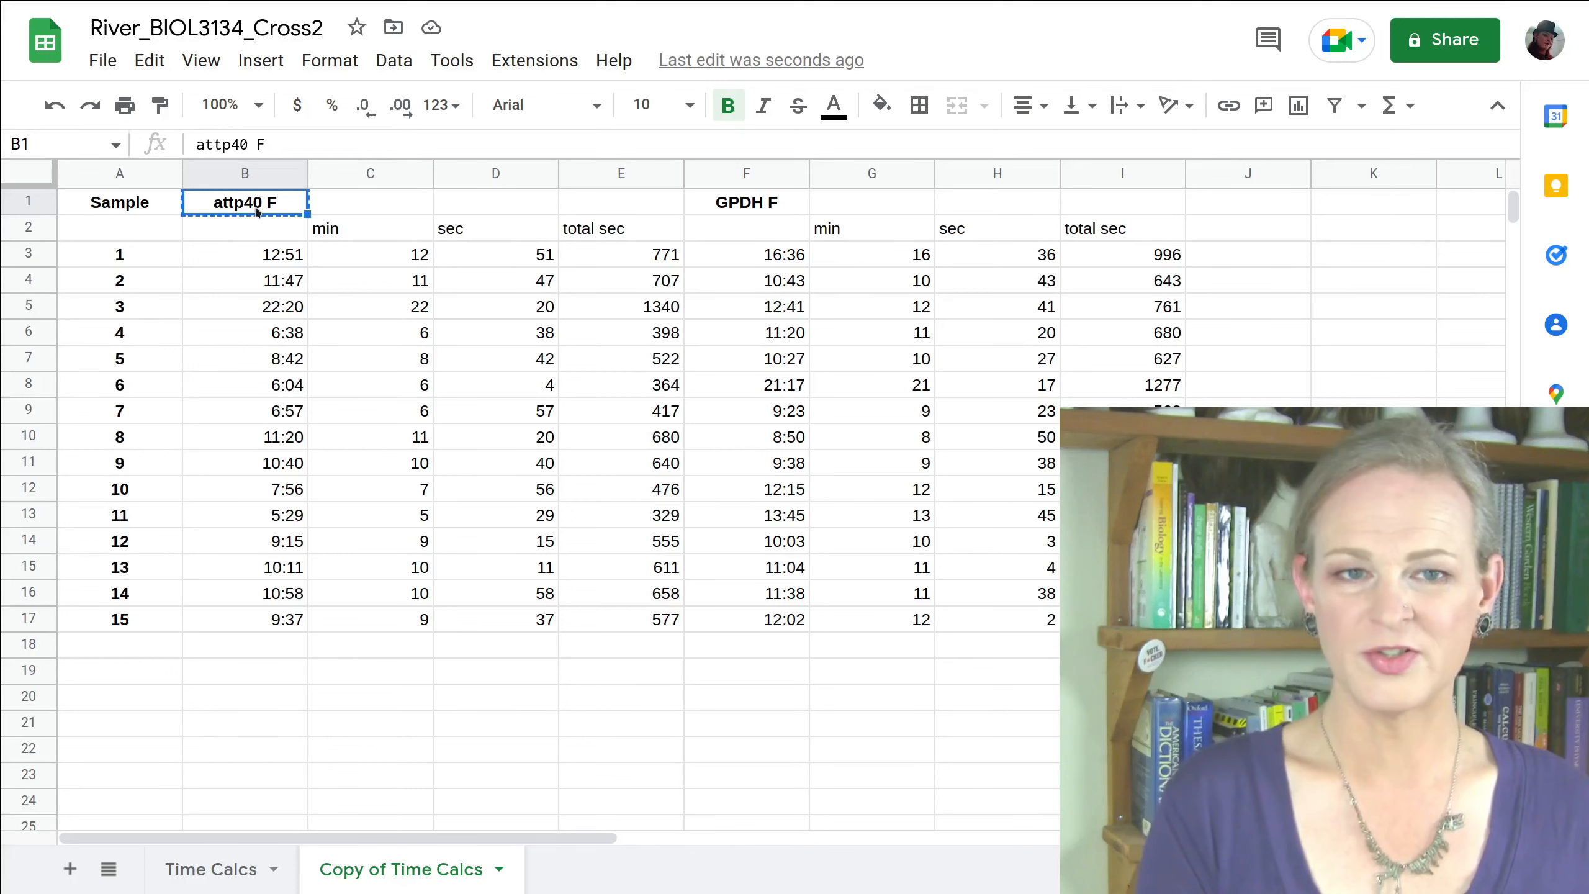
pyautogui.click(582, 208)
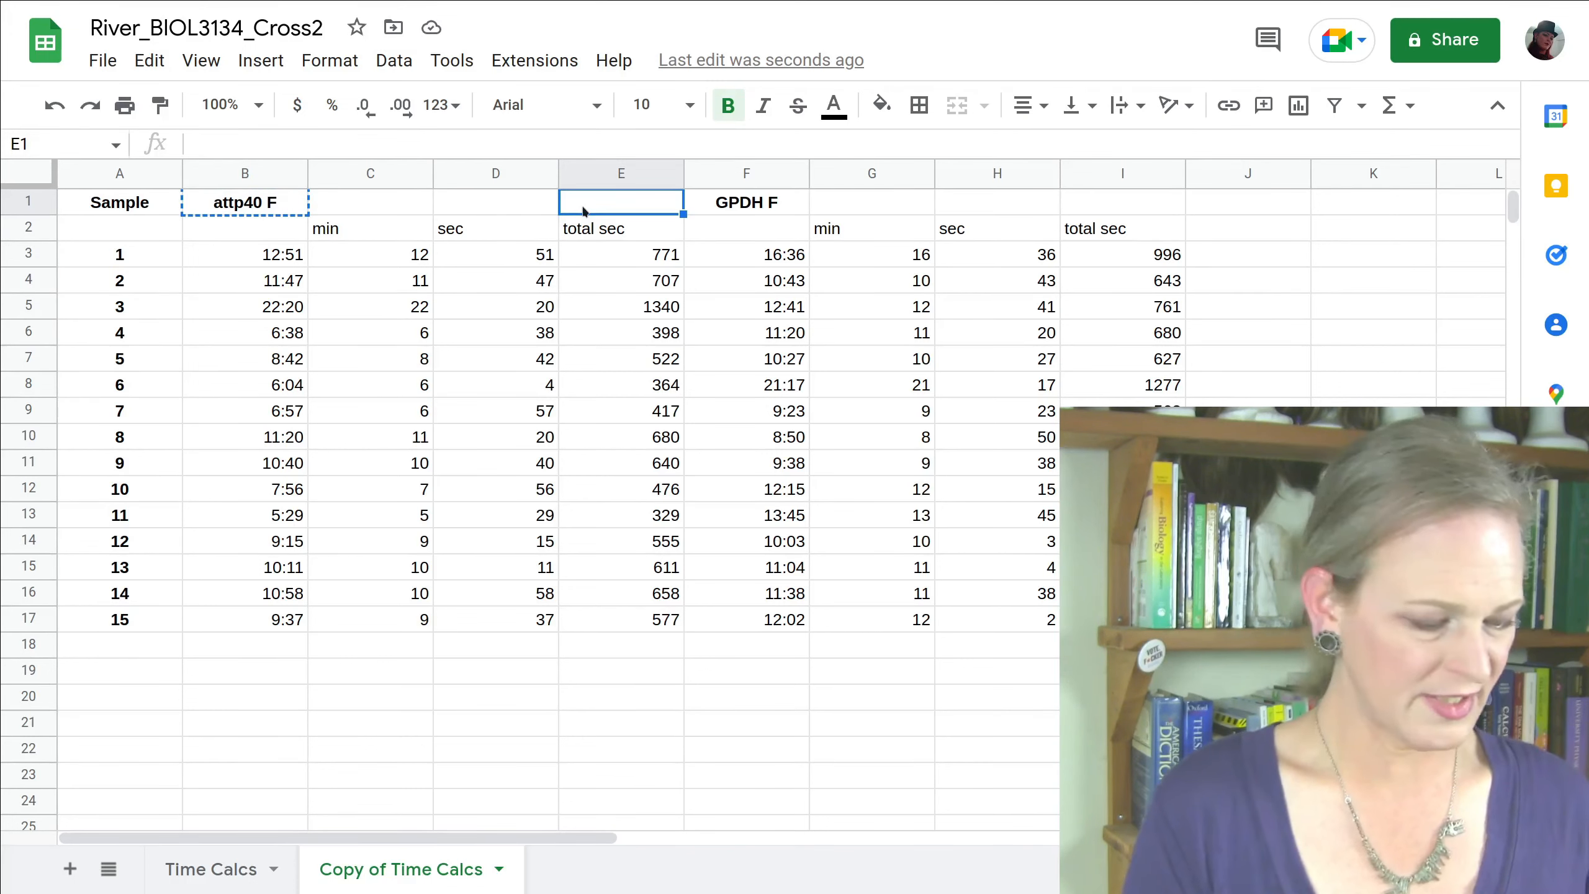
pyautogui.hotkey('ctrl', 'v')
# - Move the GPDH F header from F1 to I1, above its total sec column
pyautogui.click(743, 207)
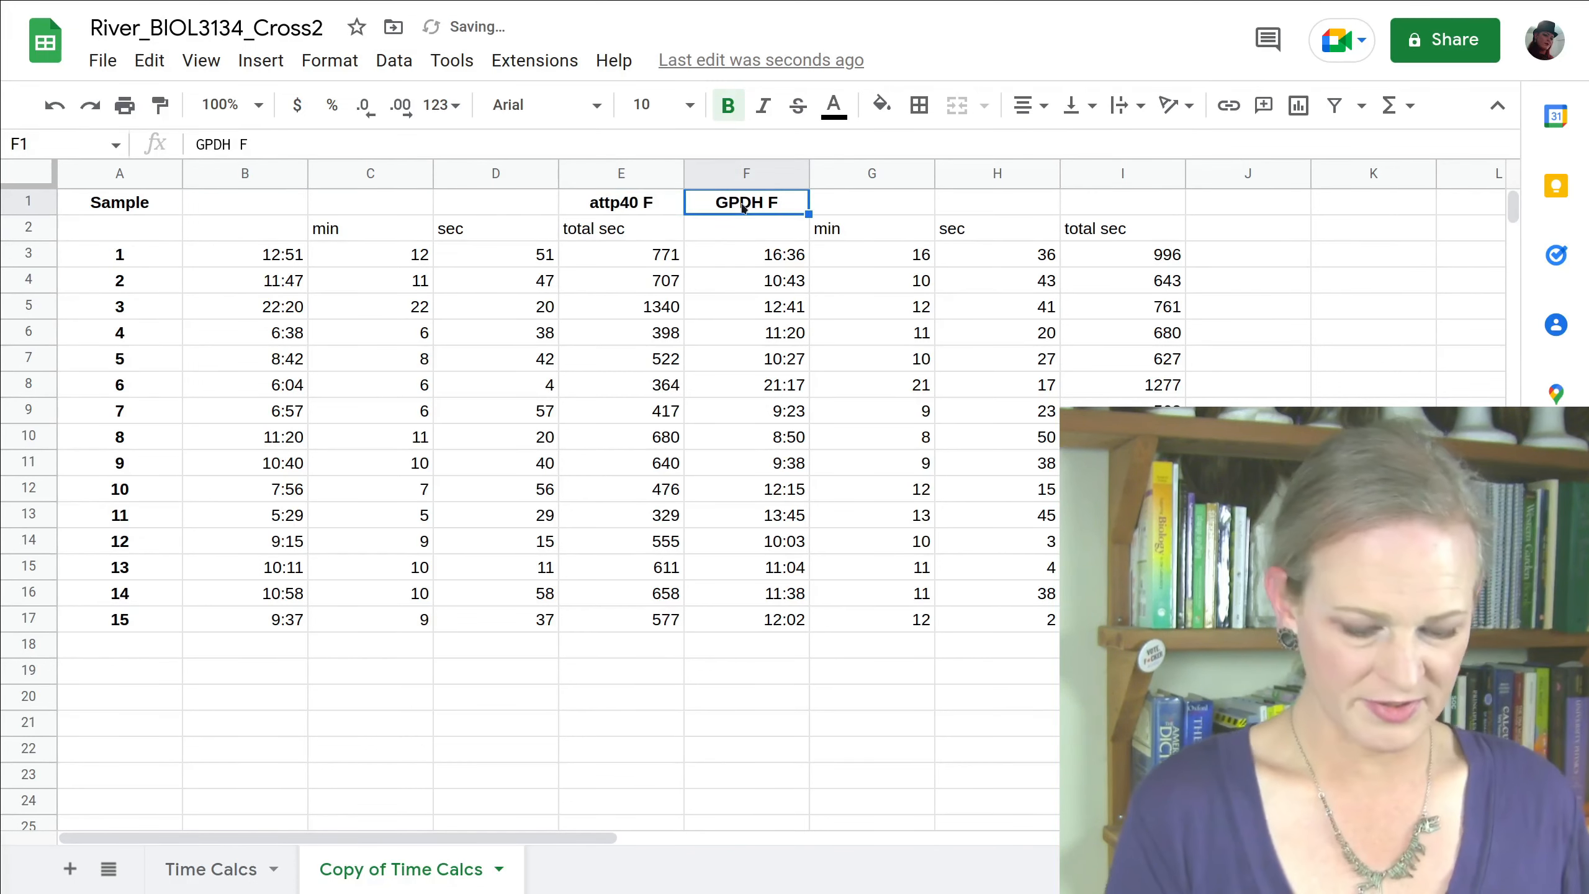
pyautogui.hotkey('ctrl', 'x')
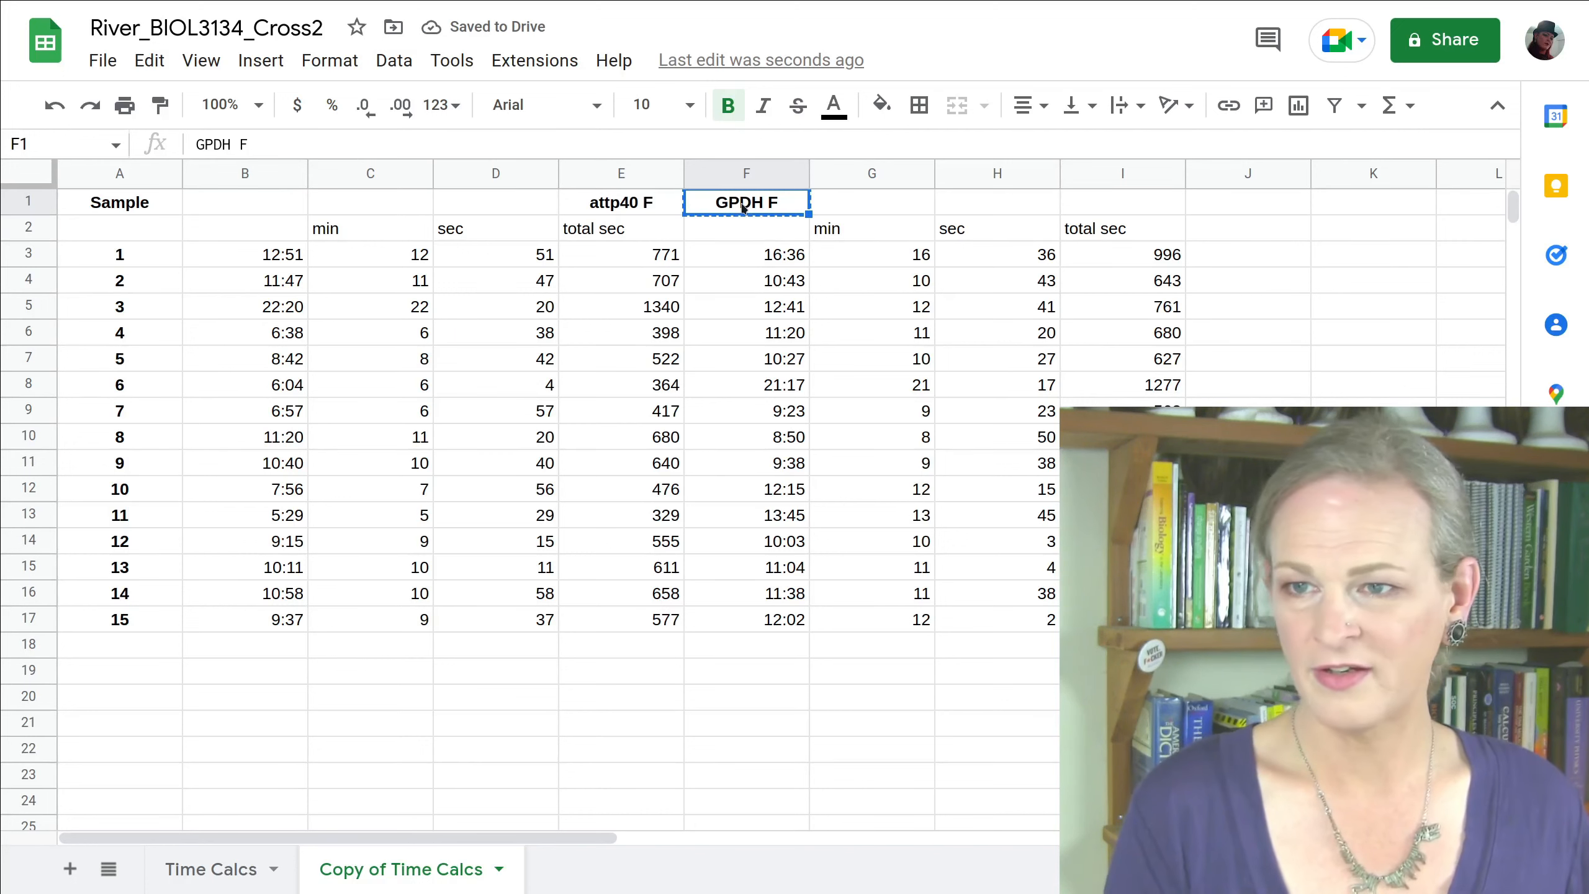
pyautogui.click(1086, 202)
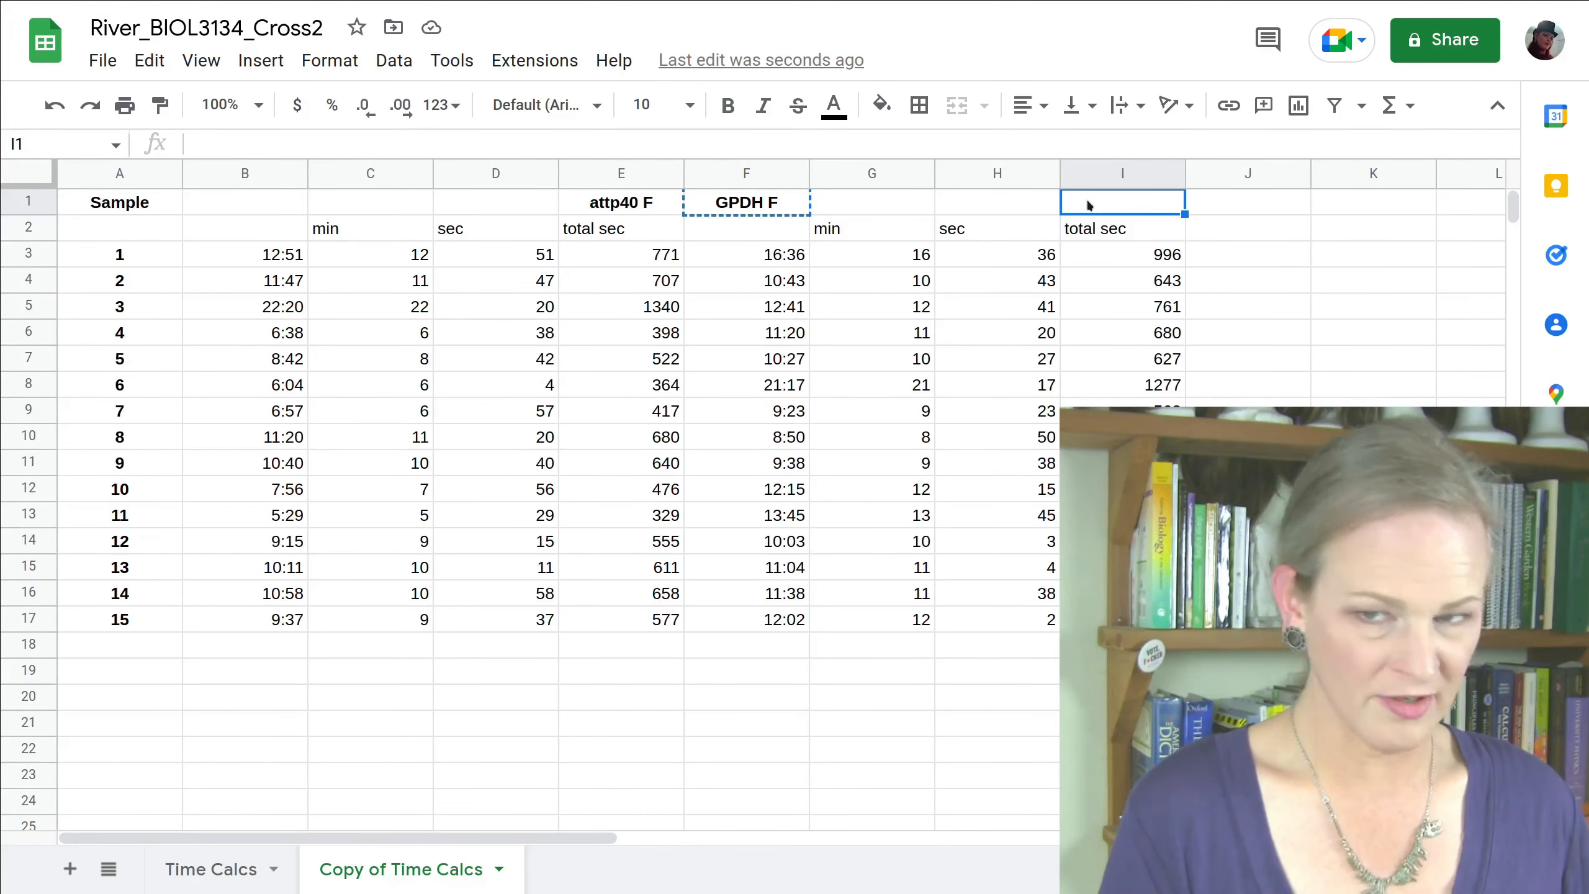
pyautogui.hotkey('ctrl', 'v')
pyautogui.click(1026, 358)
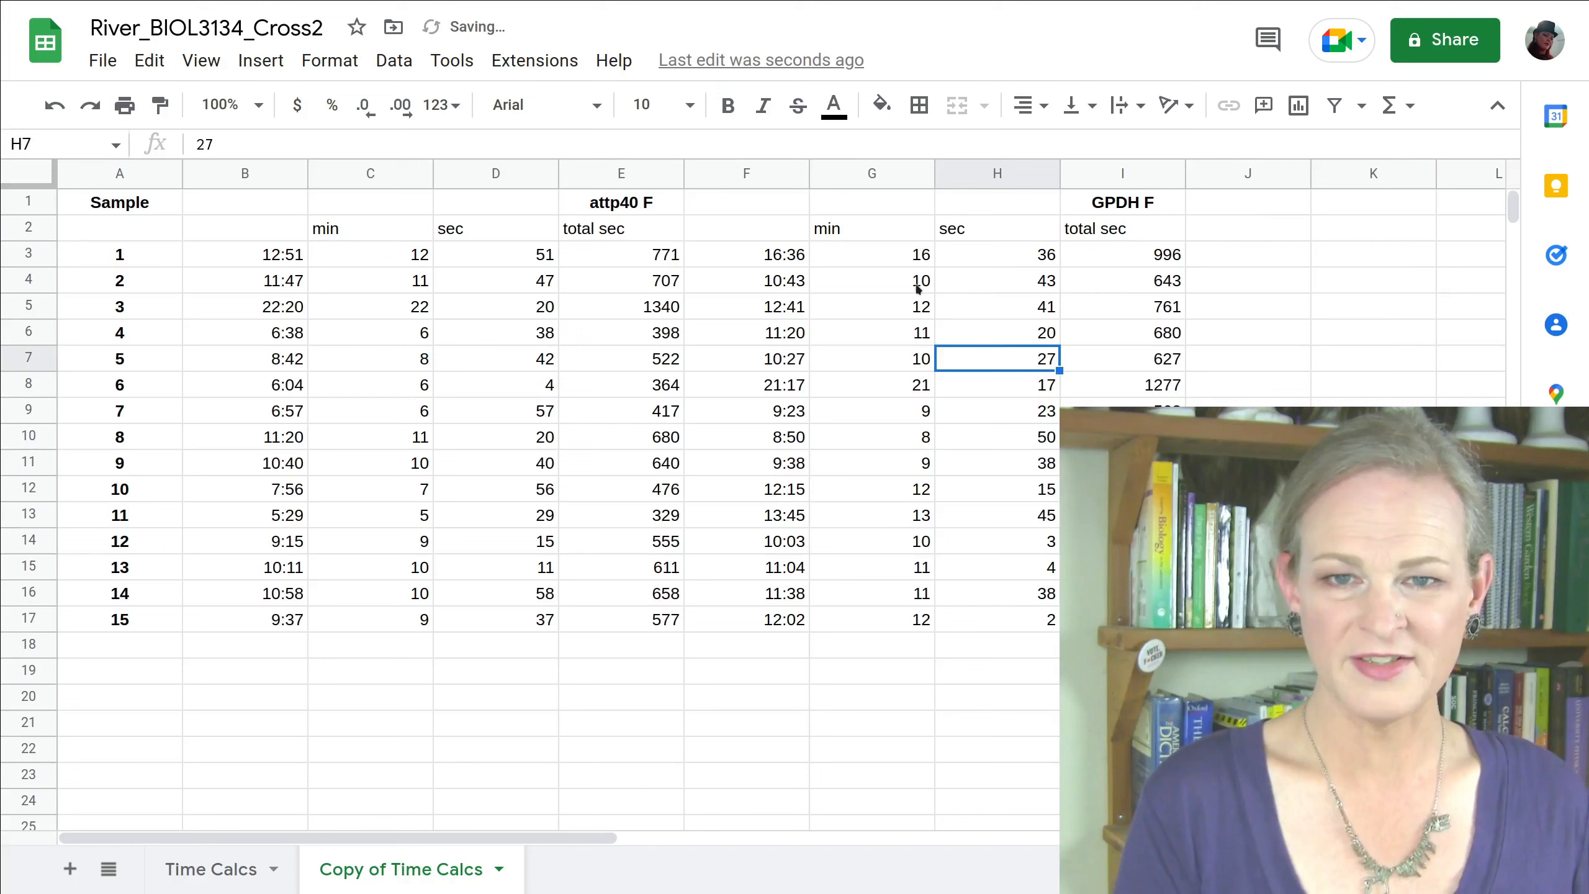
# - Try to delete columns B to D, holding the attp40 F times, min and sec, from the duplicated sheet
pyautogui.moveTo(234, 174); pyautogui.dragTo(497, 187)
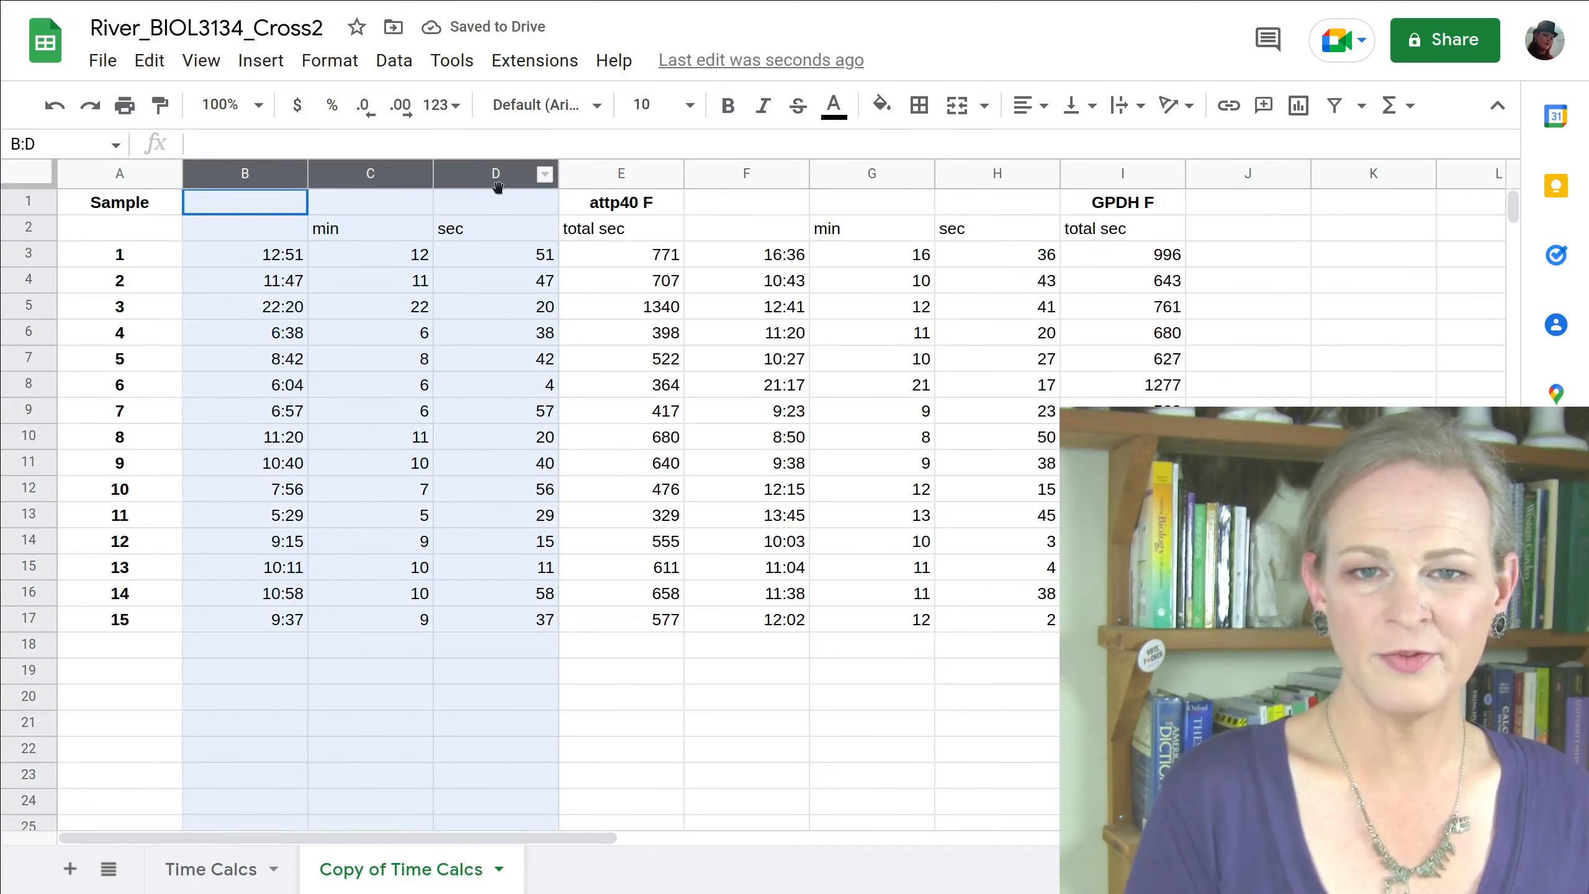
pyautogui.rightClick(488, 183)
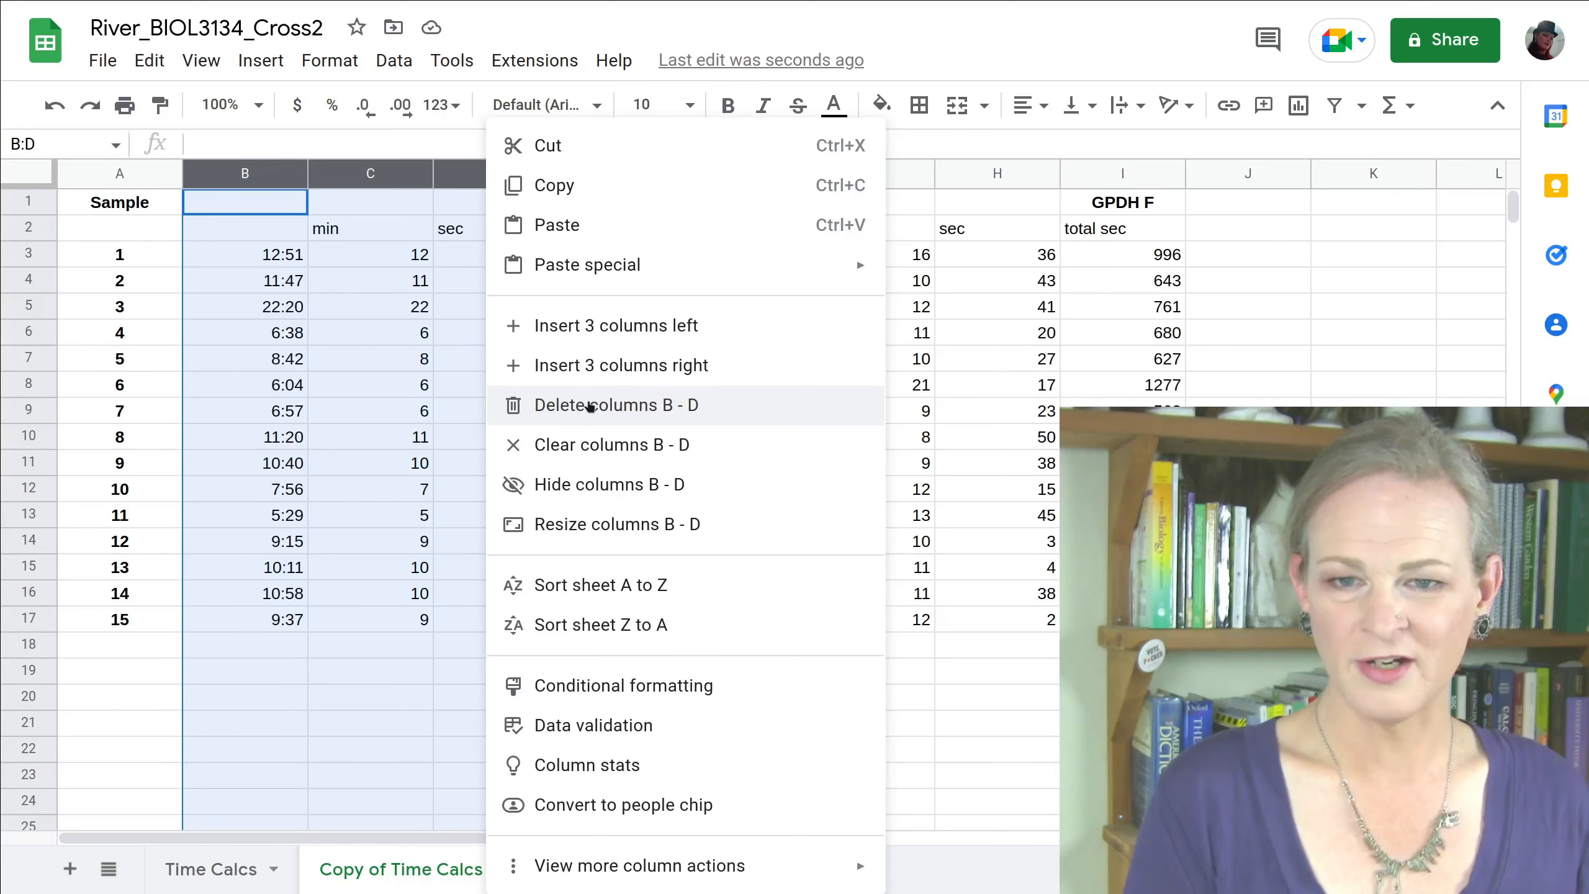
pyautogui.click(622, 407)
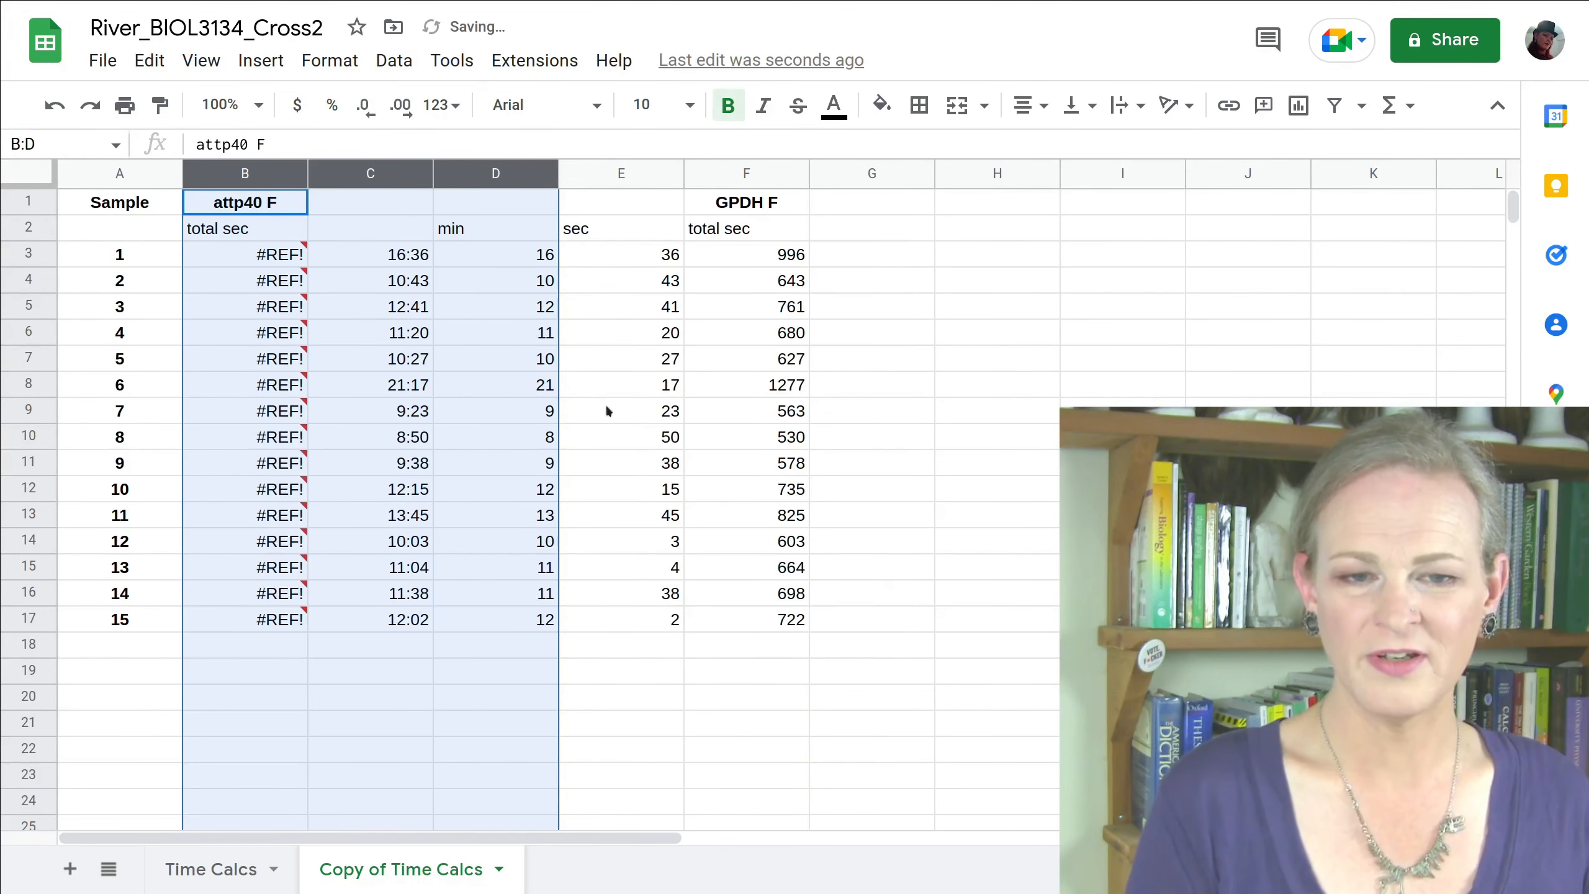
pyautogui.click(360, 523)
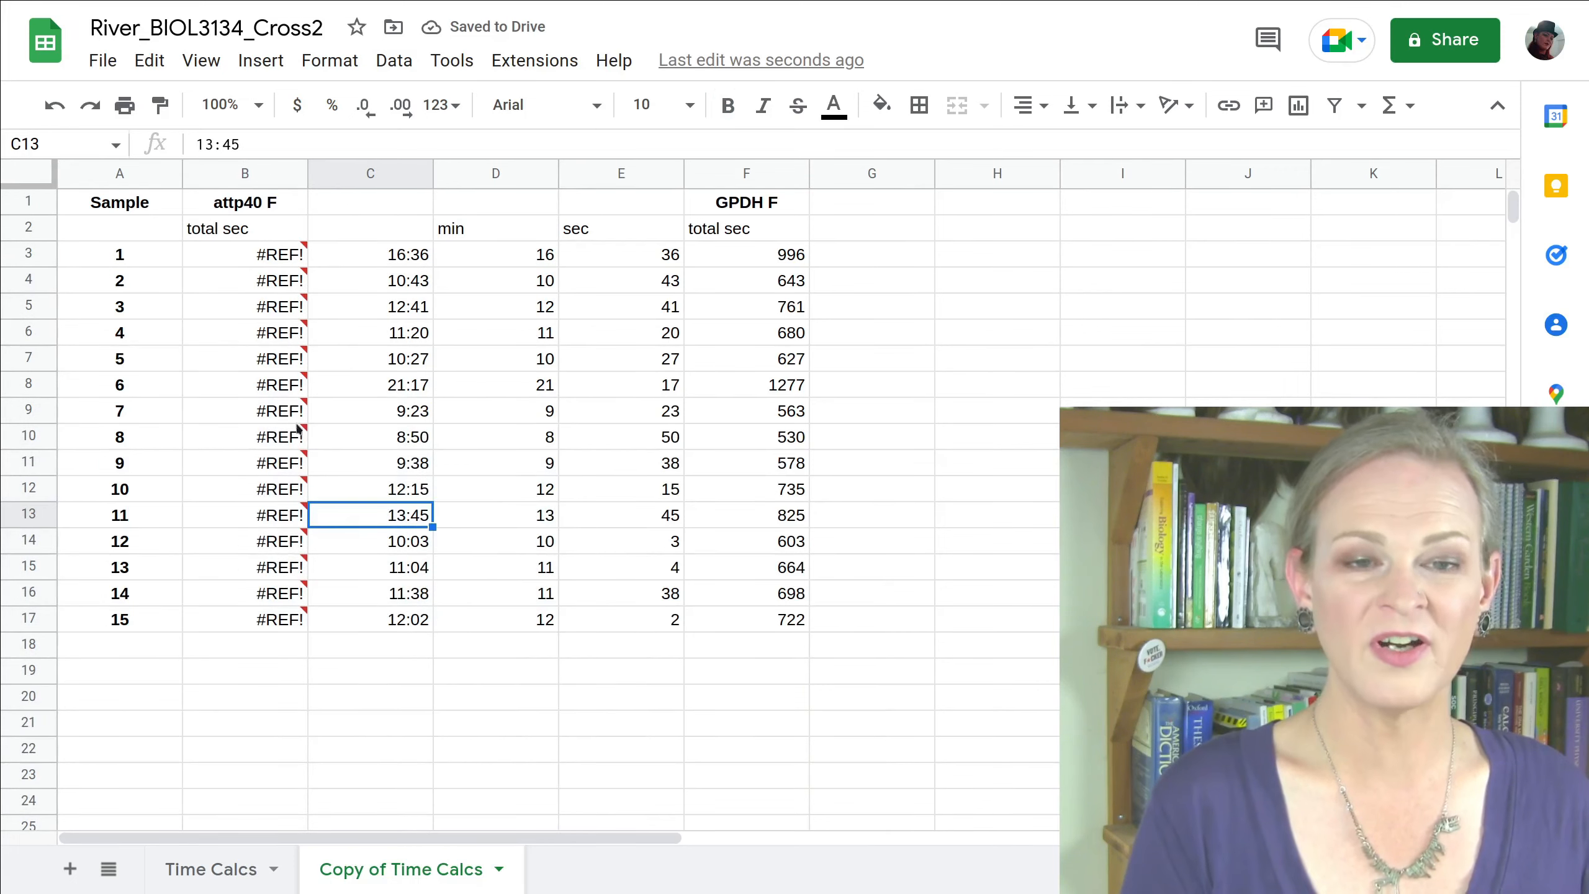
# - Inspect the attp40 F total sec formula in B3 and undo the deletion of columns B to D
pyautogui.click(250, 261)
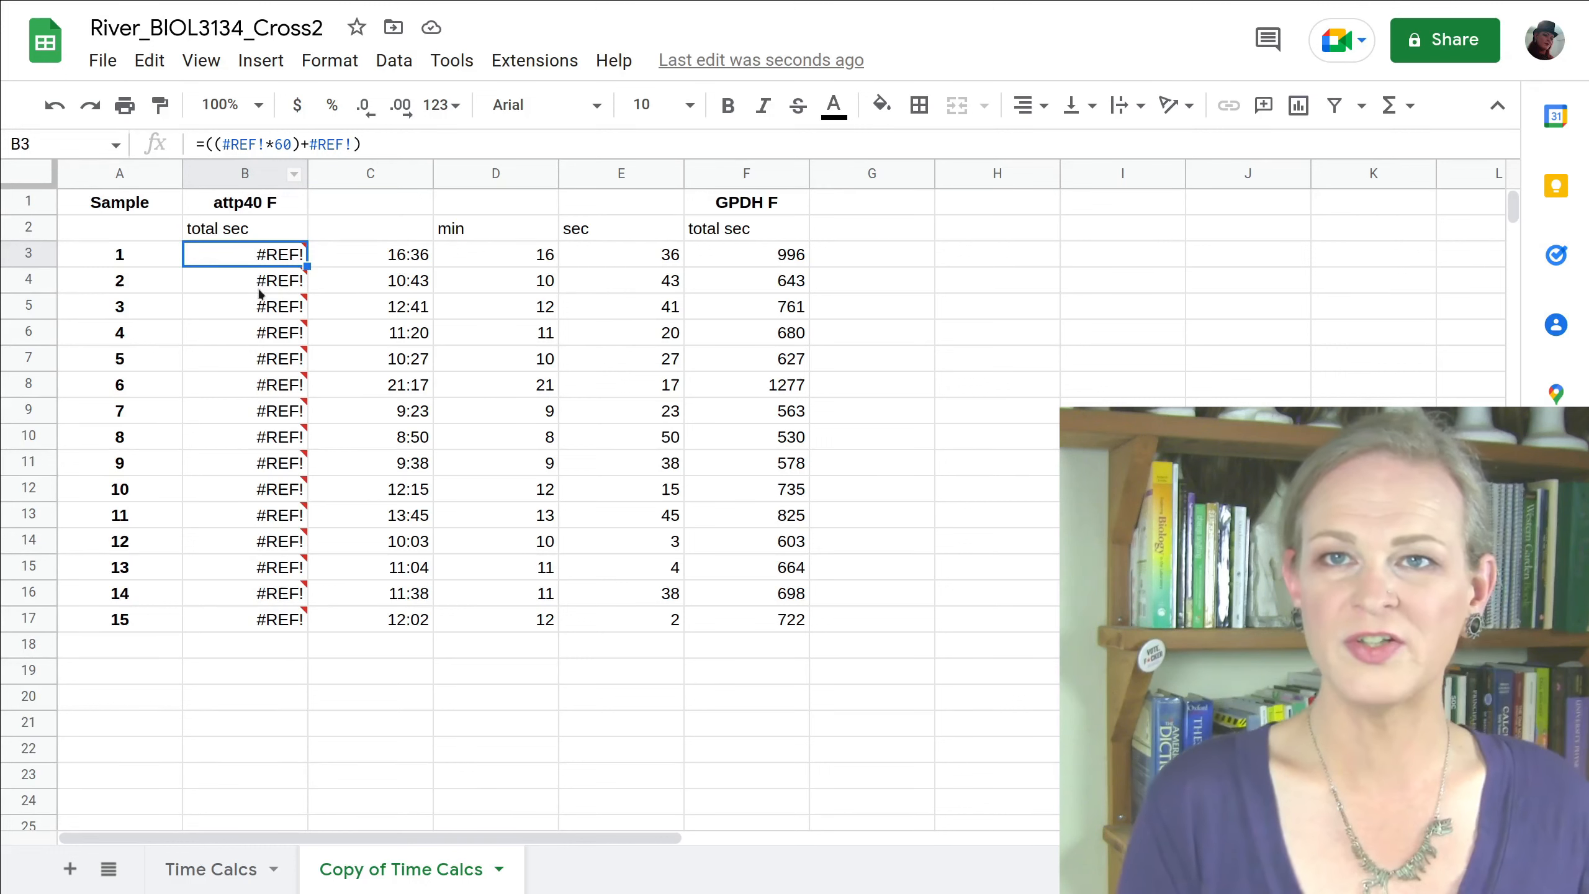
pyautogui.moveTo(278, 274)
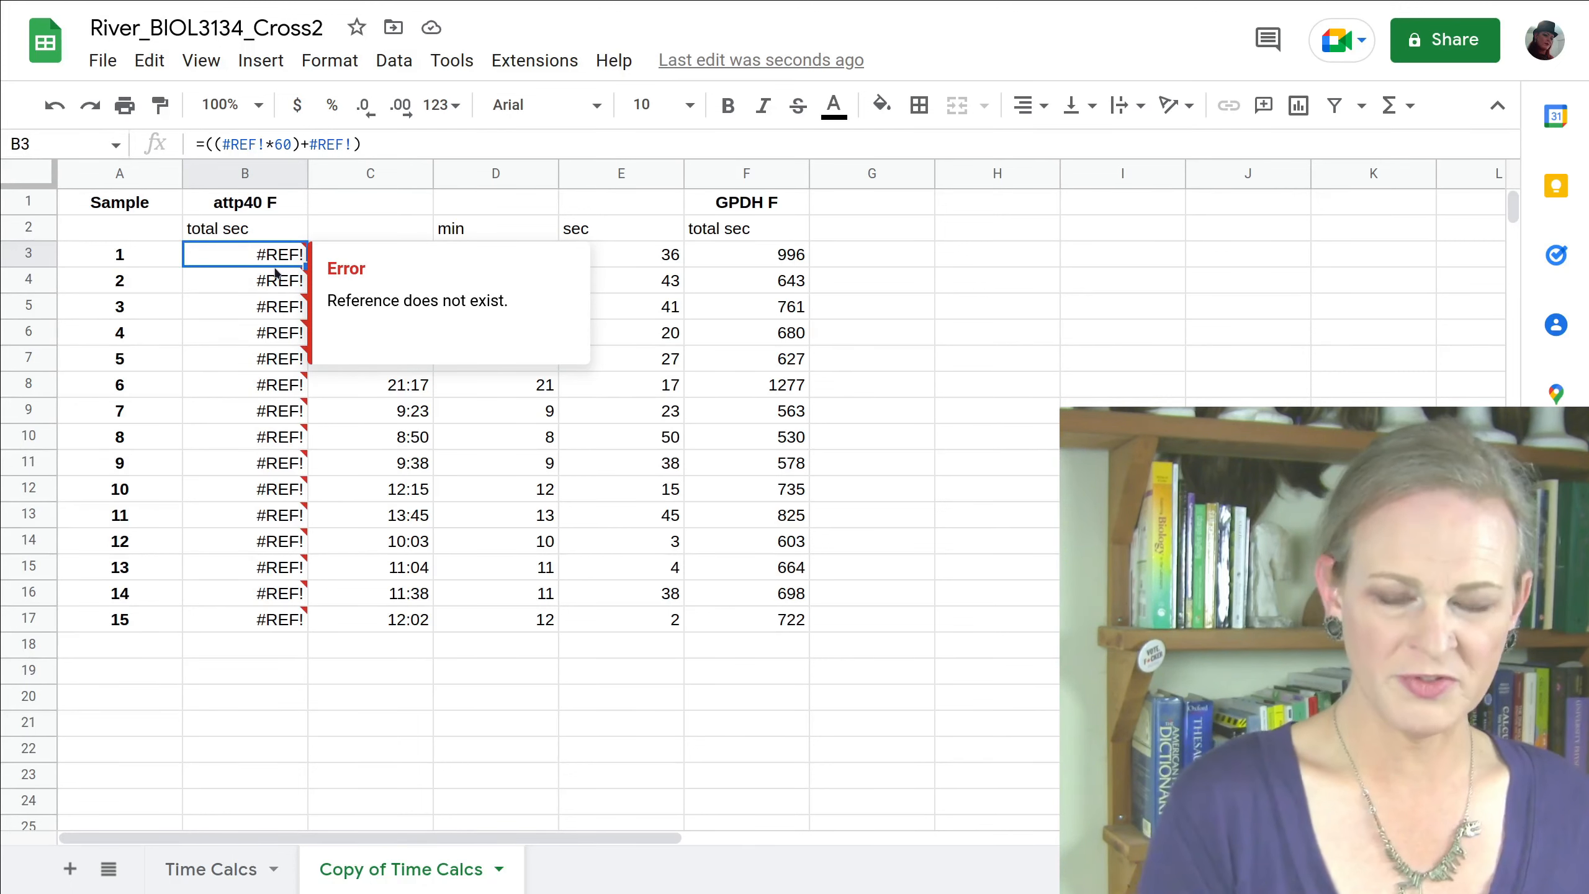
pyautogui.hotkey('ctrl', 'z')
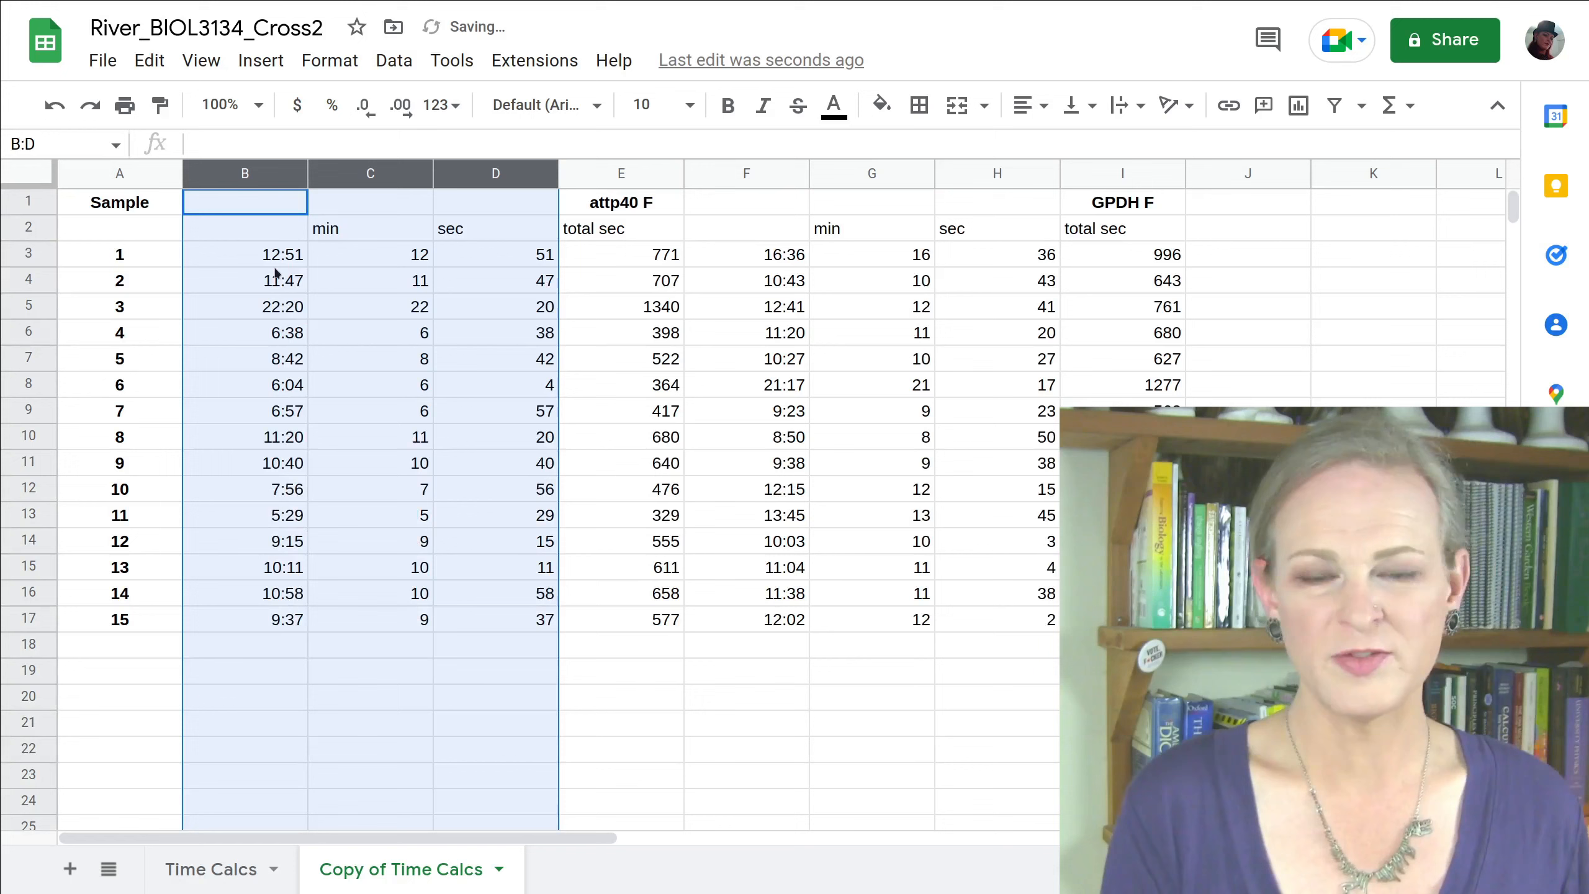
# - Replace the attp40 F total sec formulas in E3:E17 with their values only
pyautogui.click(368, 314)
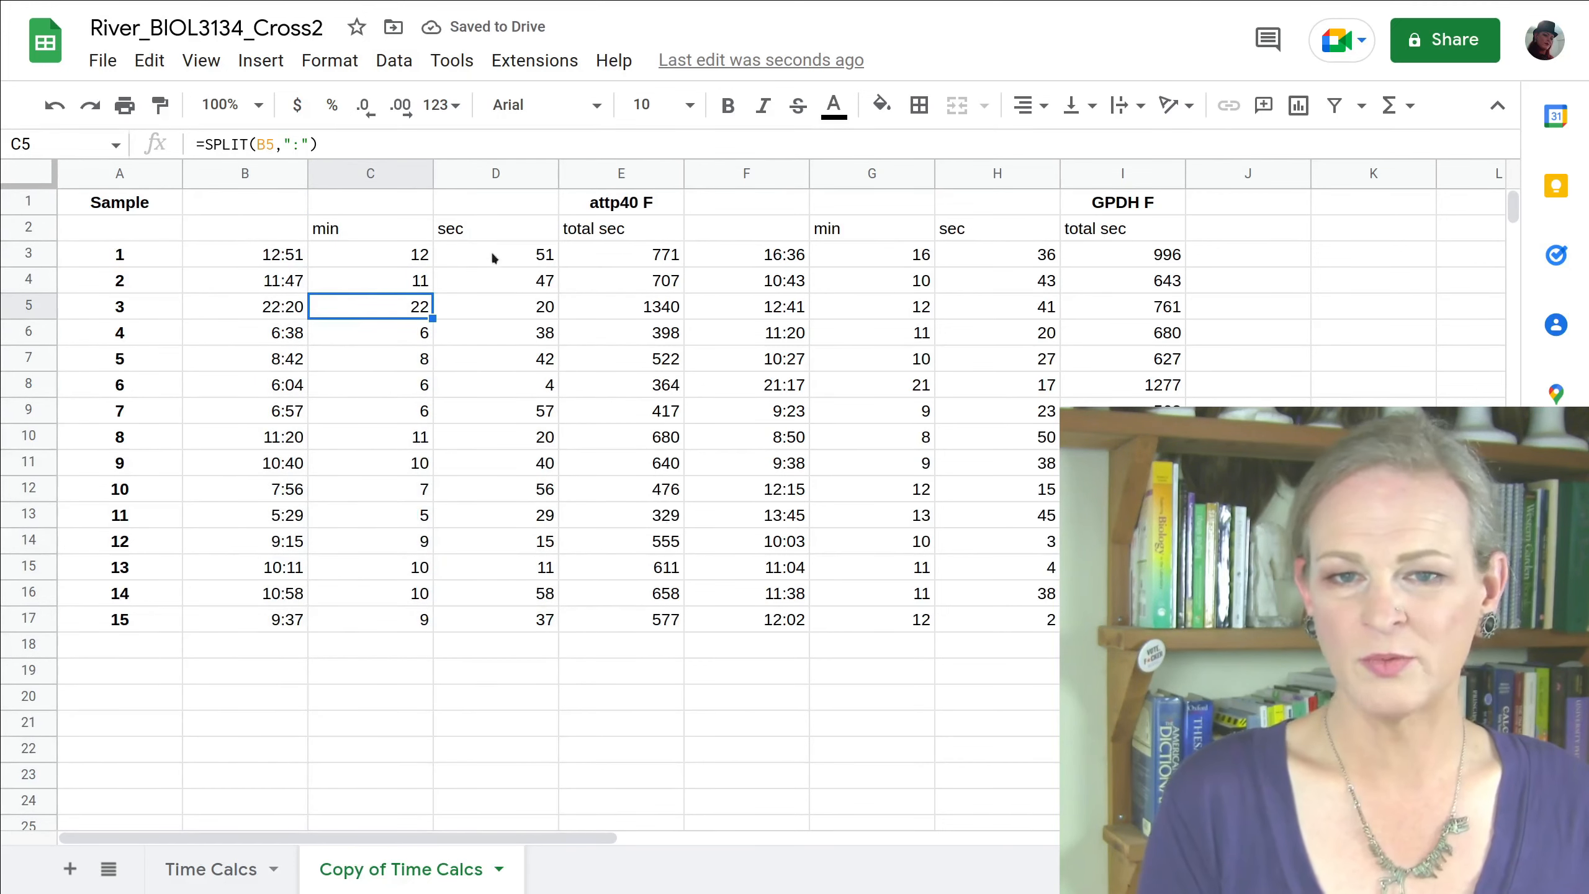
pyautogui.click(662, 253)
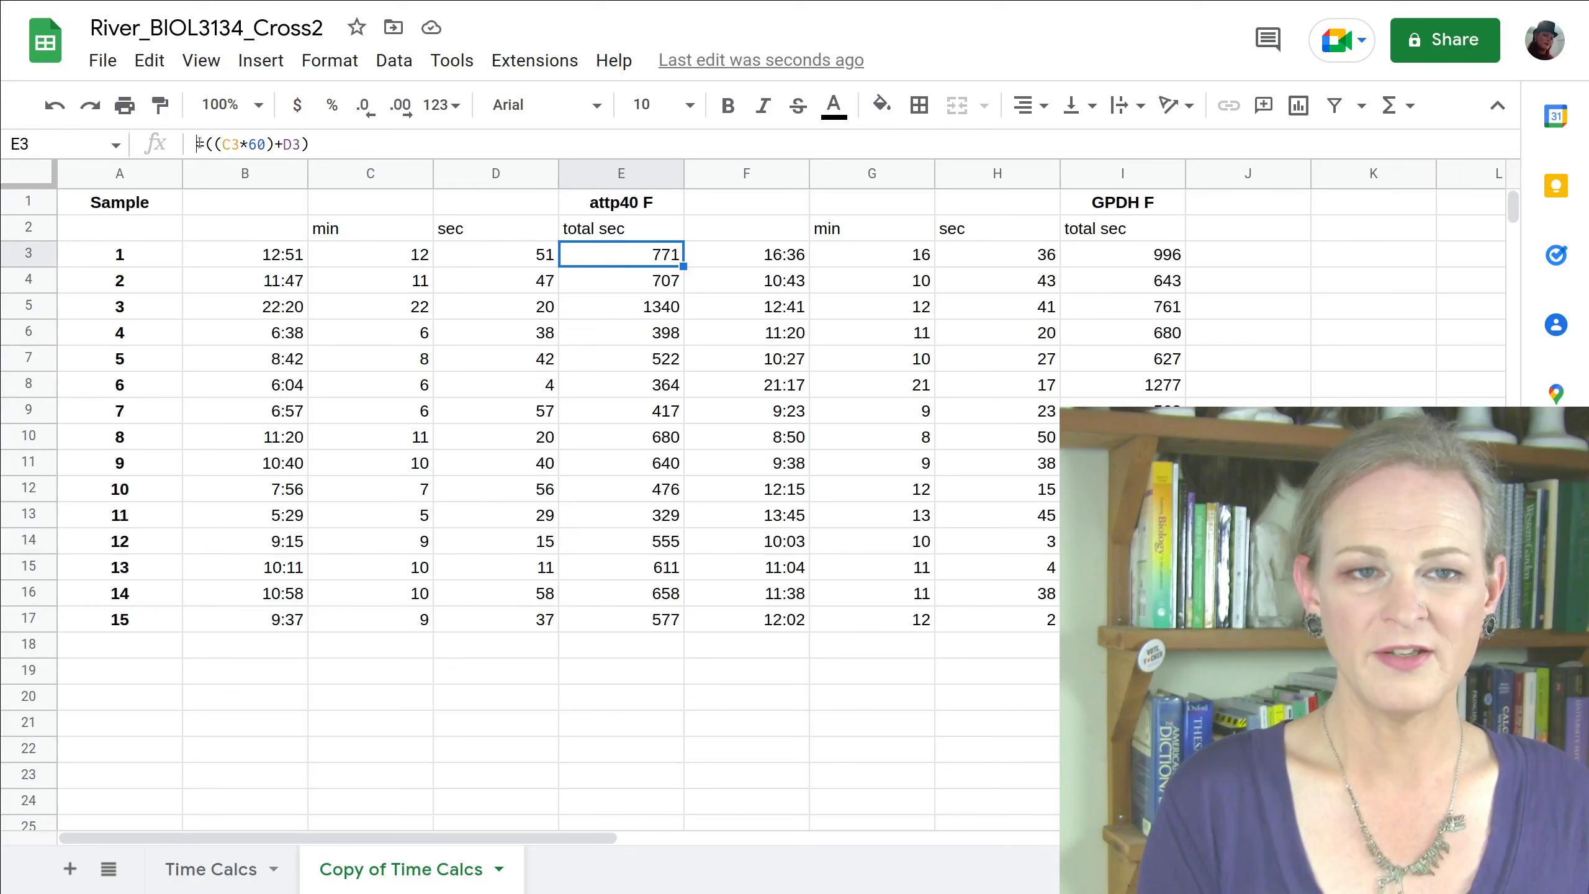
pyautogui.moveTo(189, 144); pyautogui.dragTo(308, 144)
pyautogui.click(550, 417)
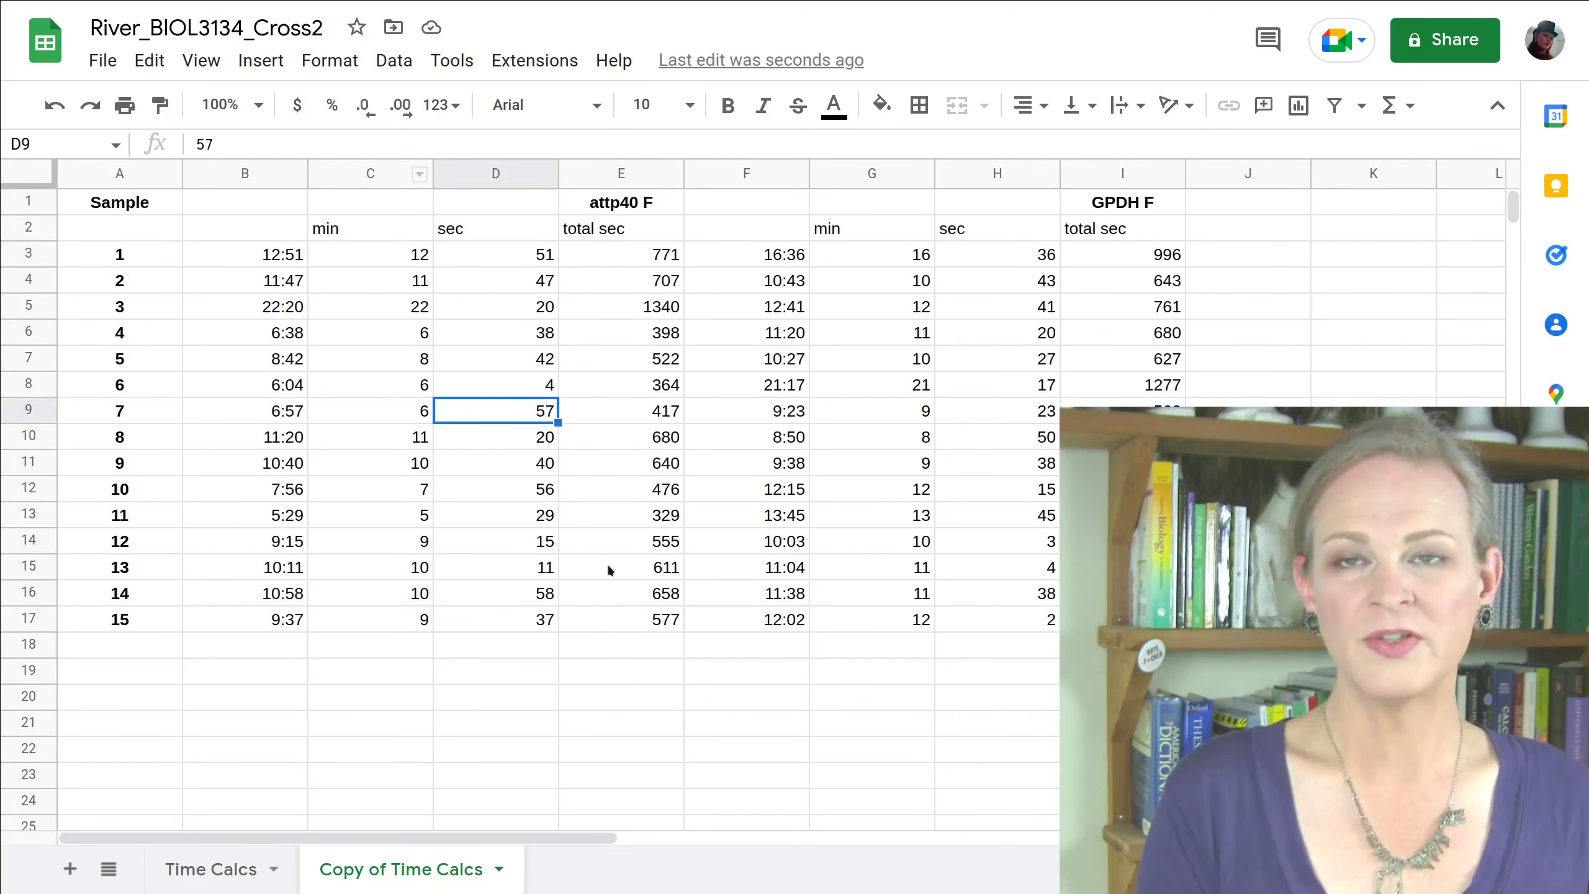
pyautogui.click(620, 258)
pyautogui.moveTo(630, 332); pyautogui.dragTo(632, 626)
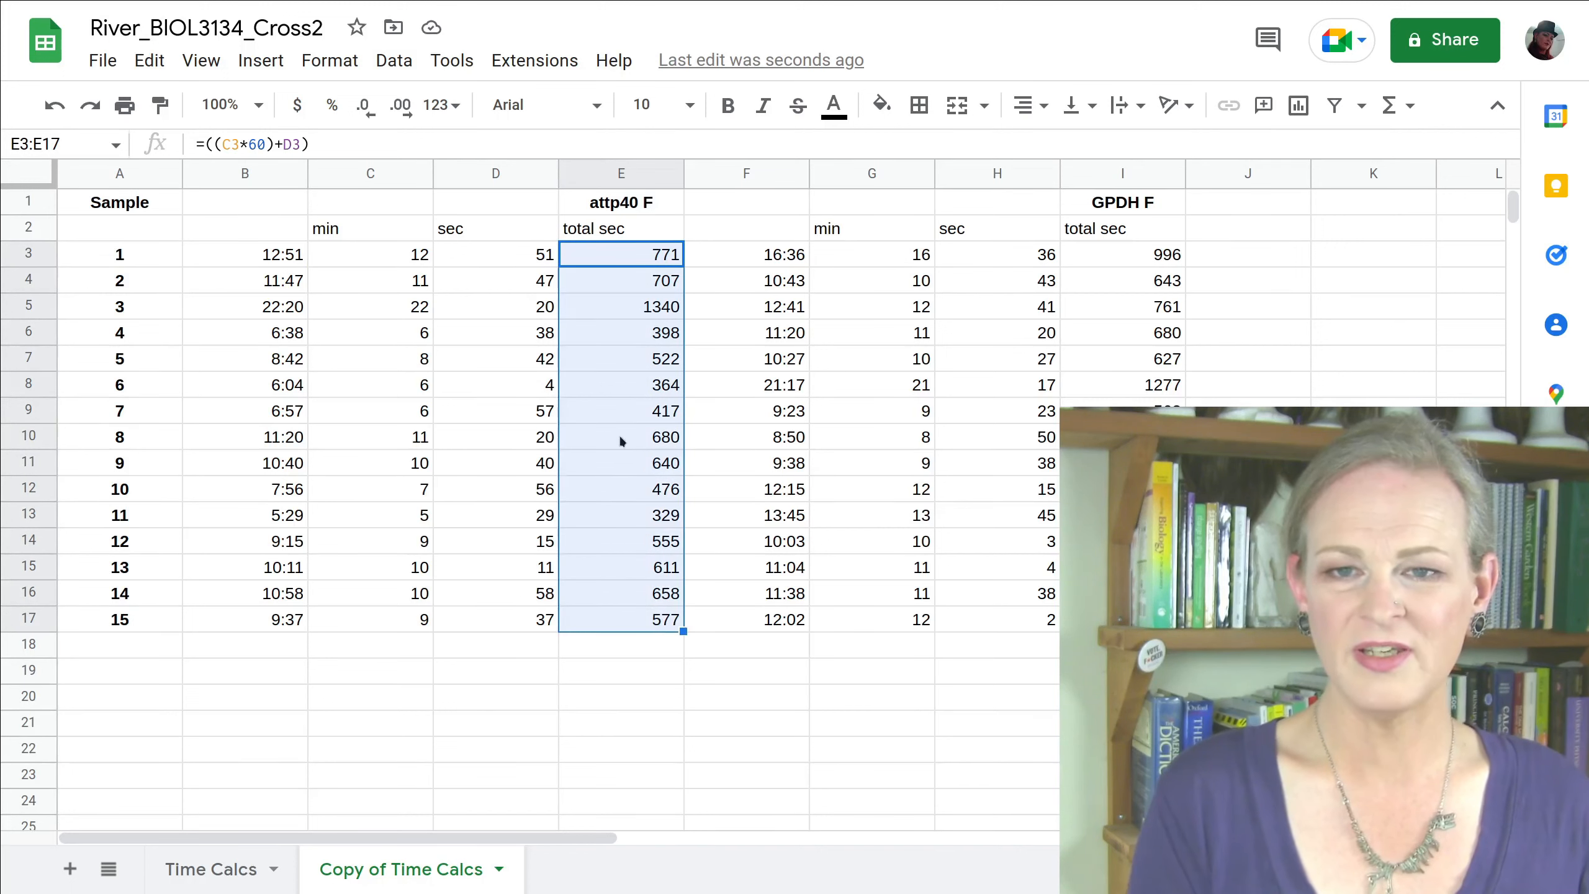
pyautogui.rightClick(623, 320)
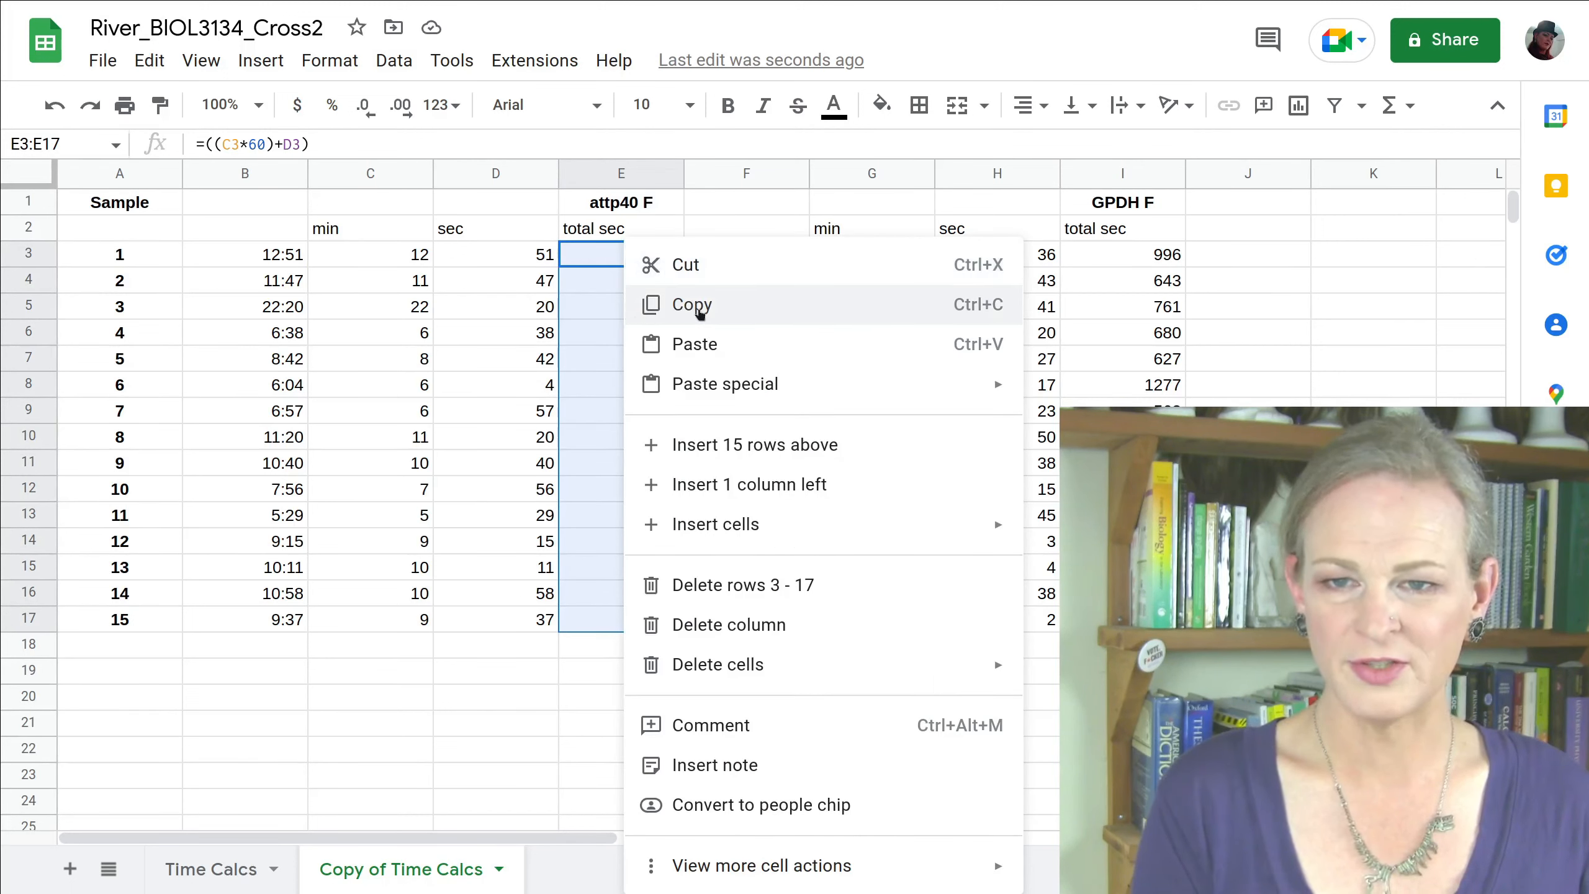
pyautogui.click(699, 307)
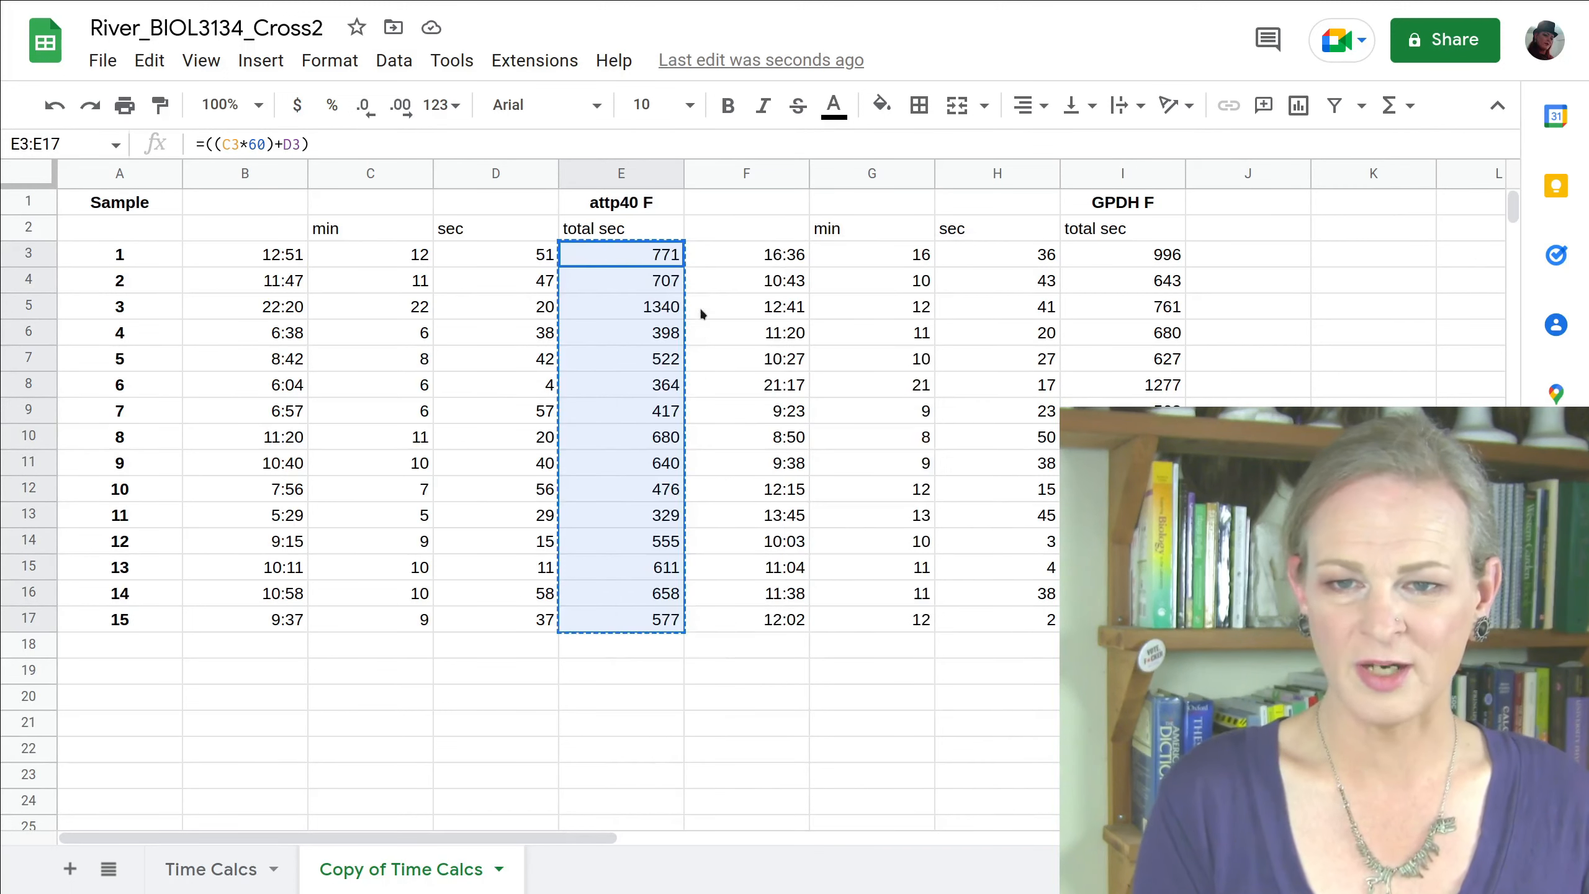
pyautogui.rightClick(644, 330)
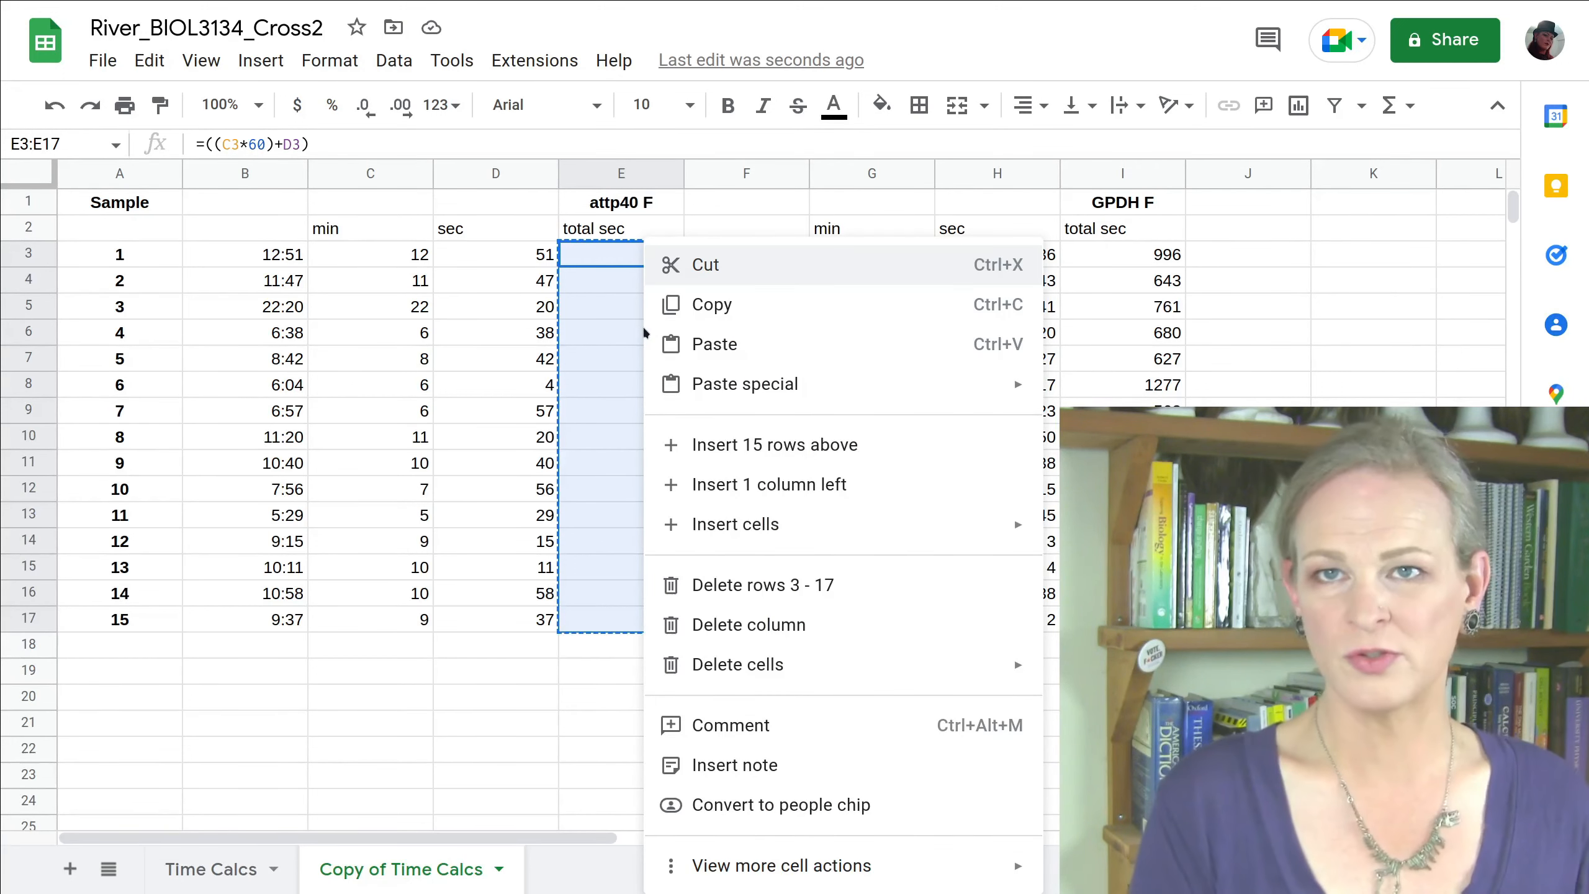
pyautogui.moveTo(743, 387)
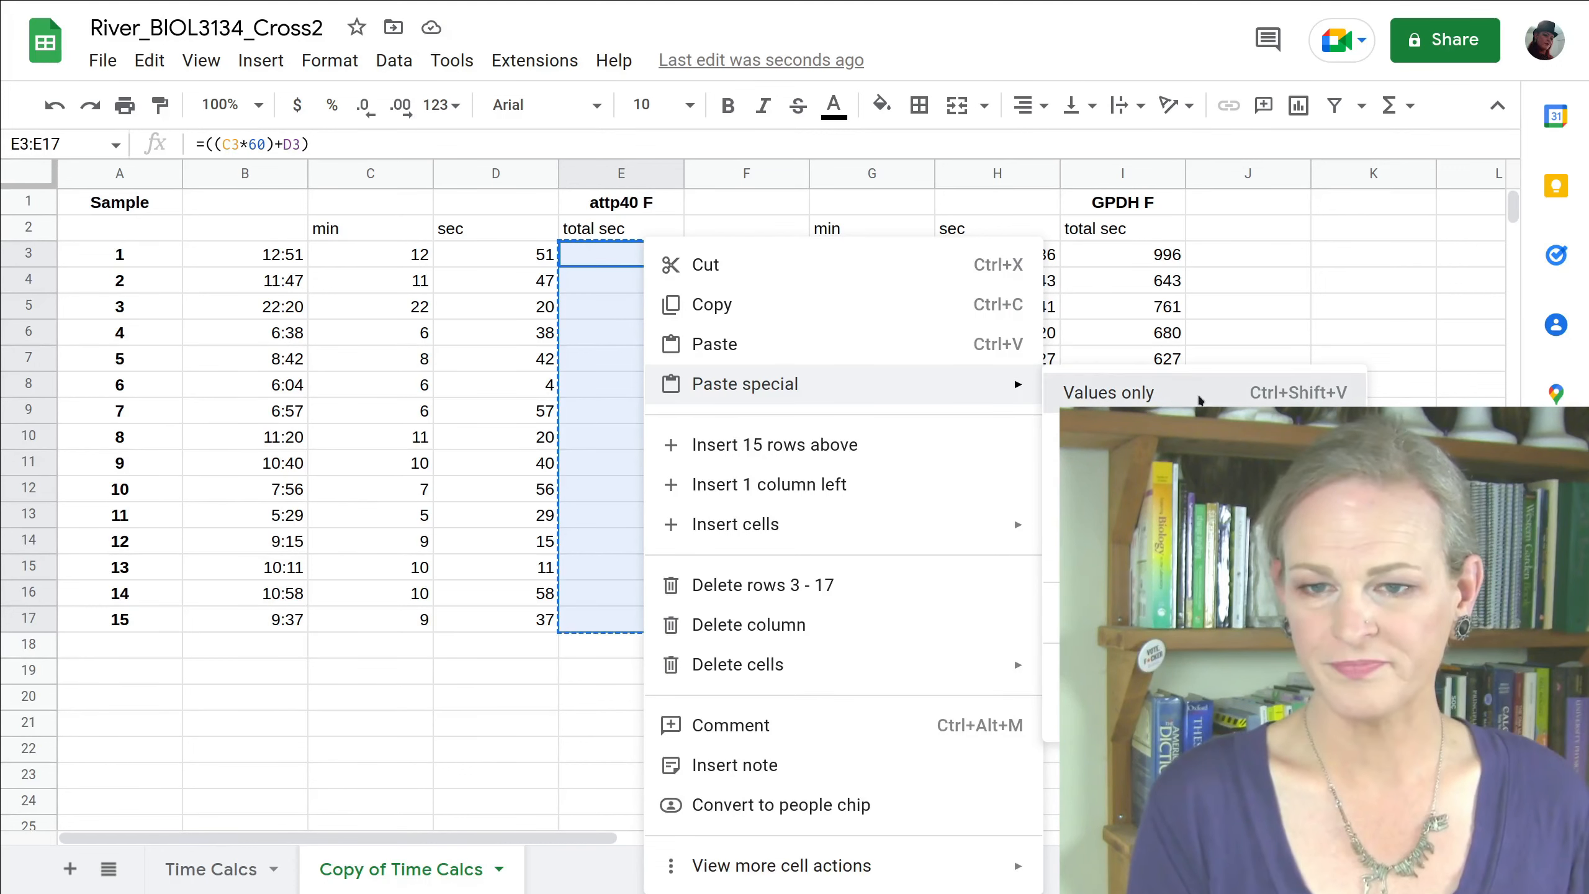
pyautogui.click(1197, 397)
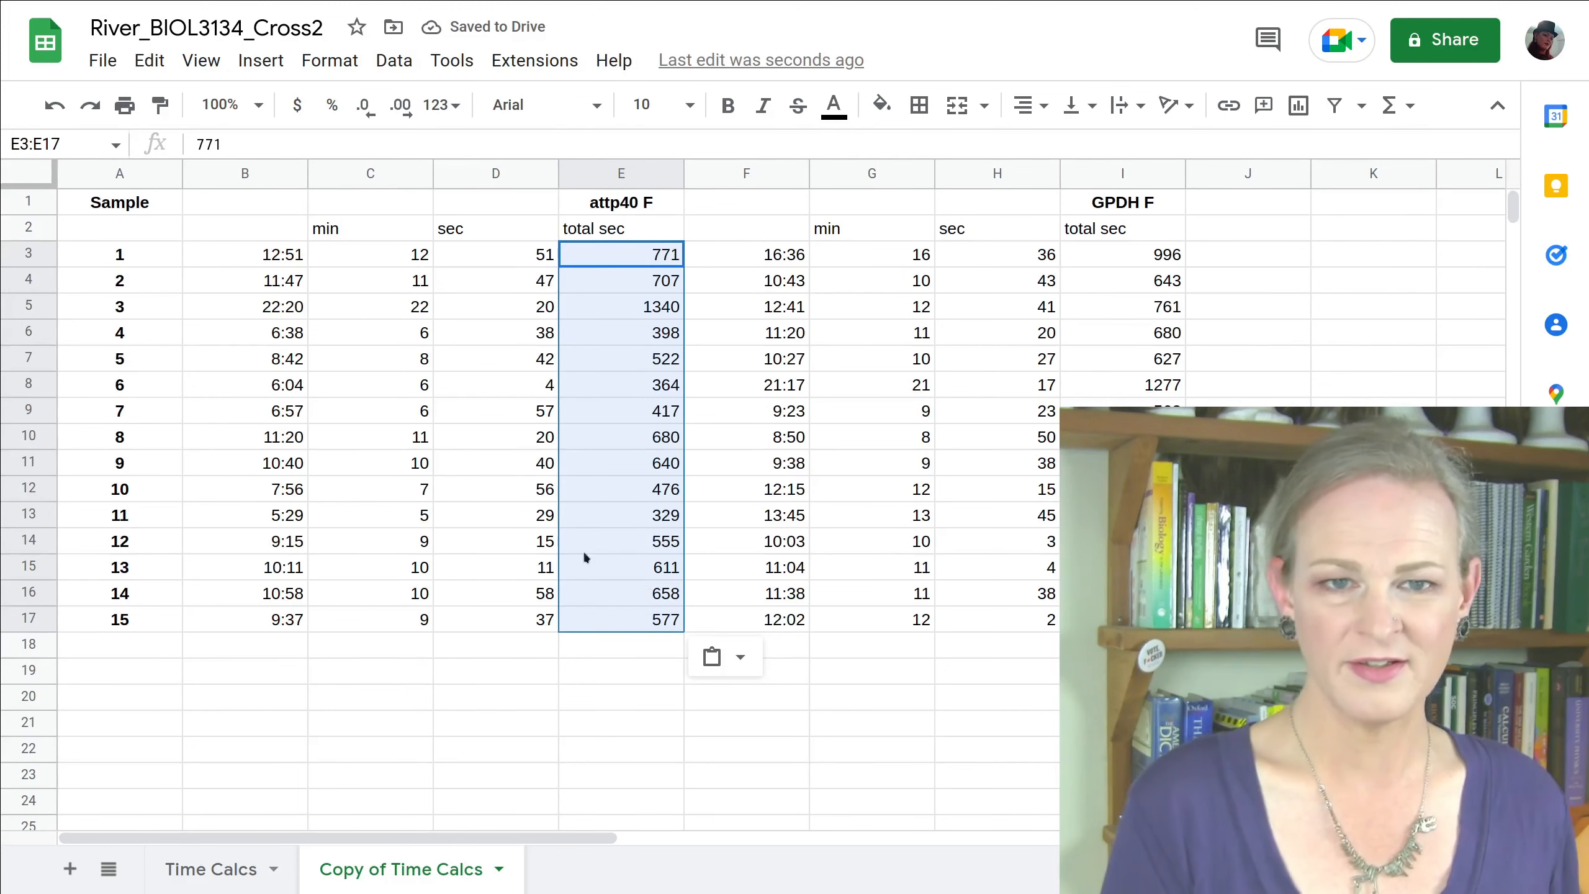
# - Delete columns B to D, holding the attp40 F times, min and sec, from the duplicated sheet
pyautogui.moveTo(236, 174); pyautogui.dragTo(476, 183)
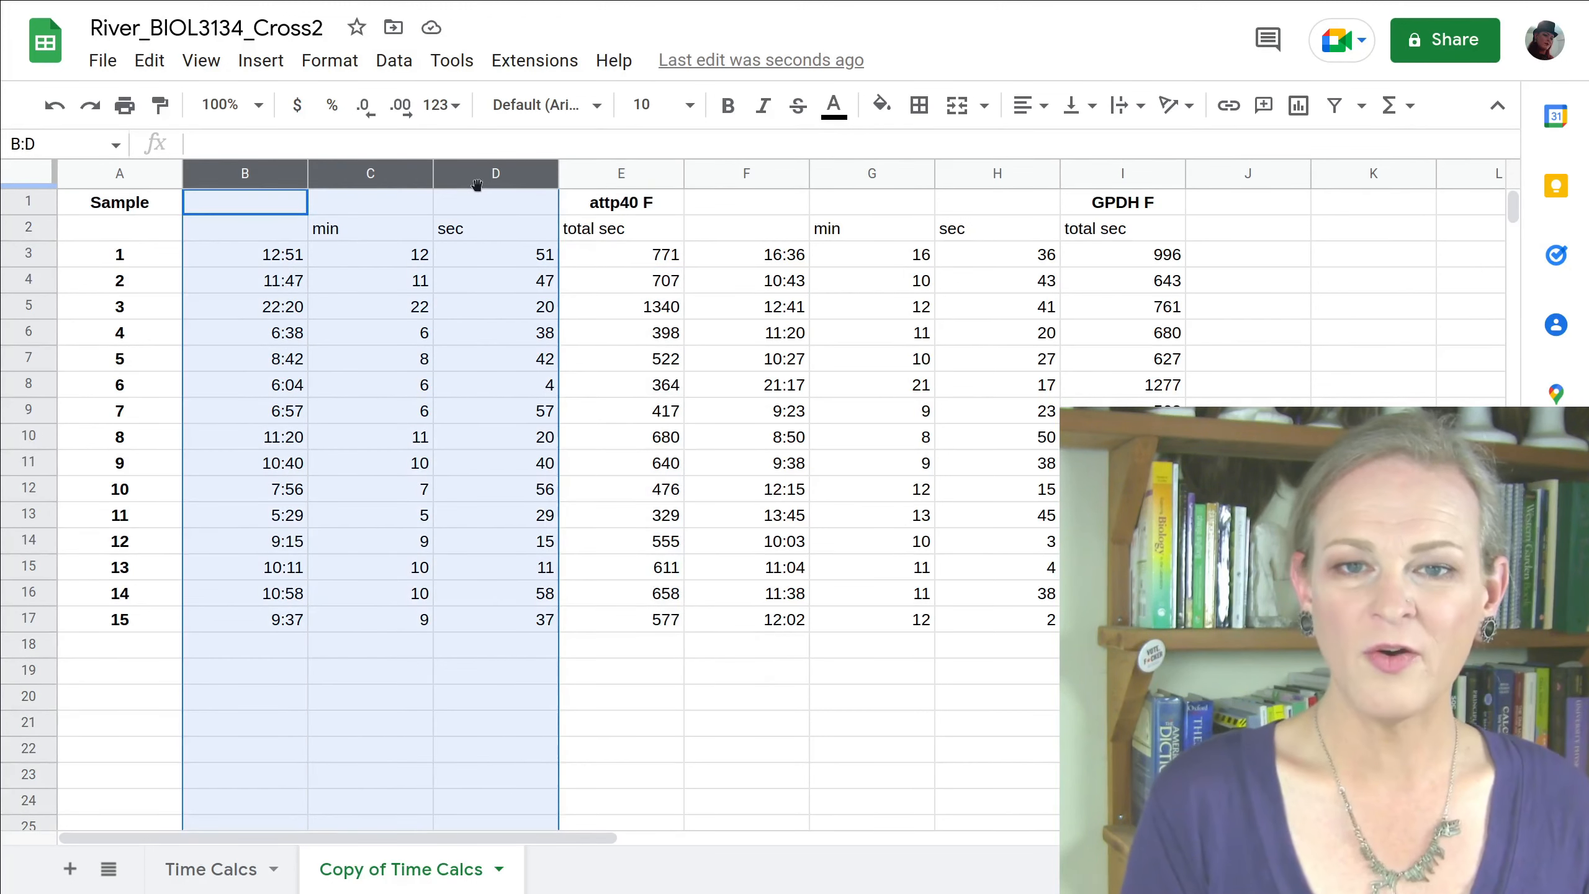
pyautogui.rightClick(476, 183)
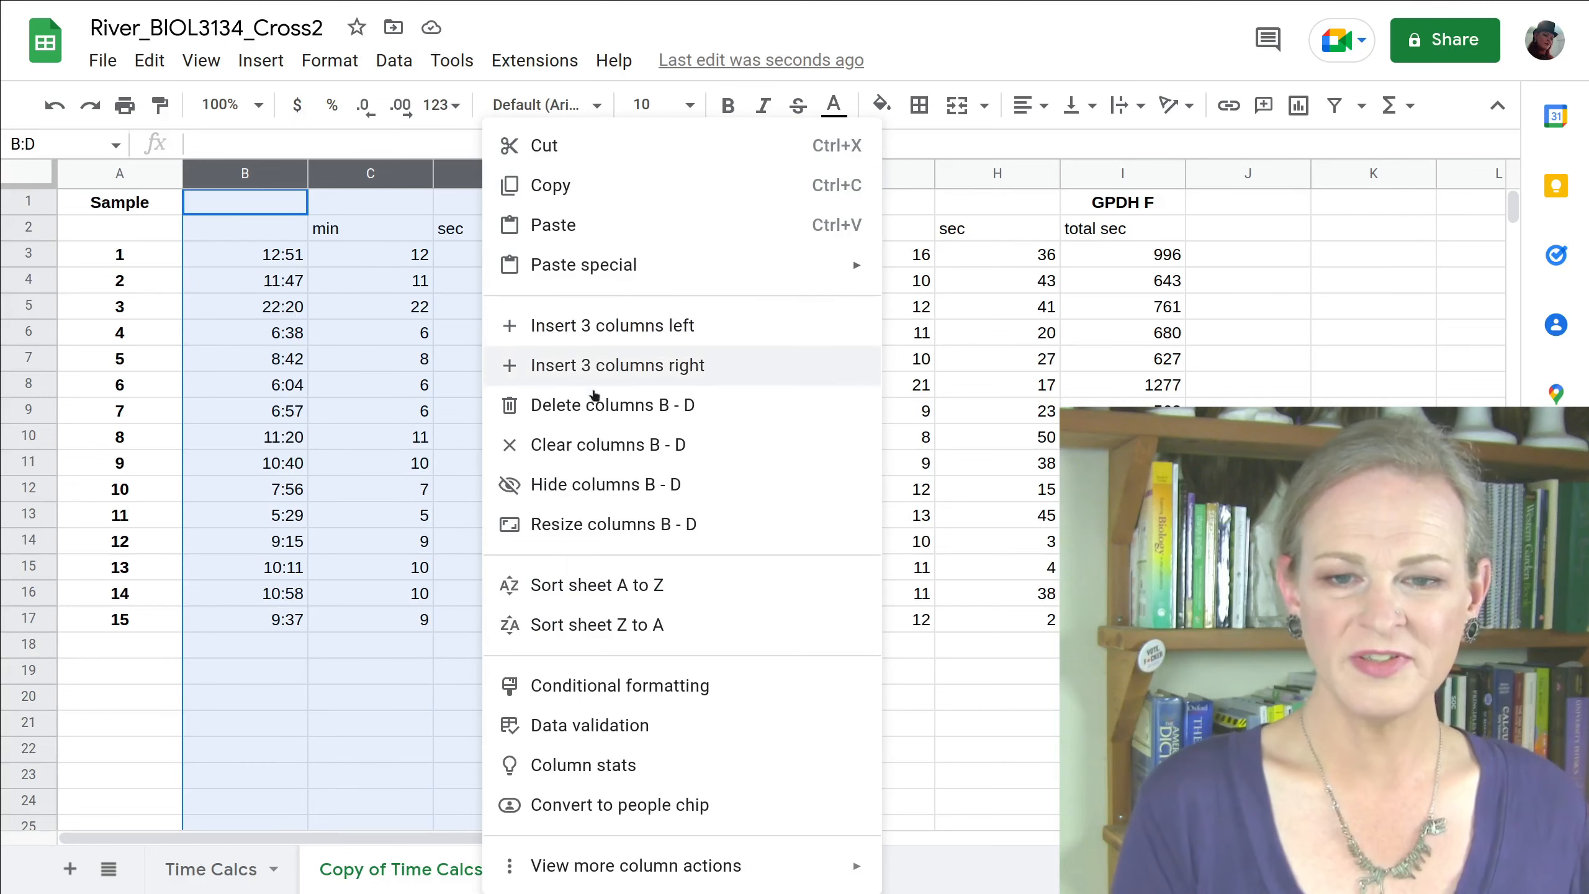
pyautogui.click(601, 404)
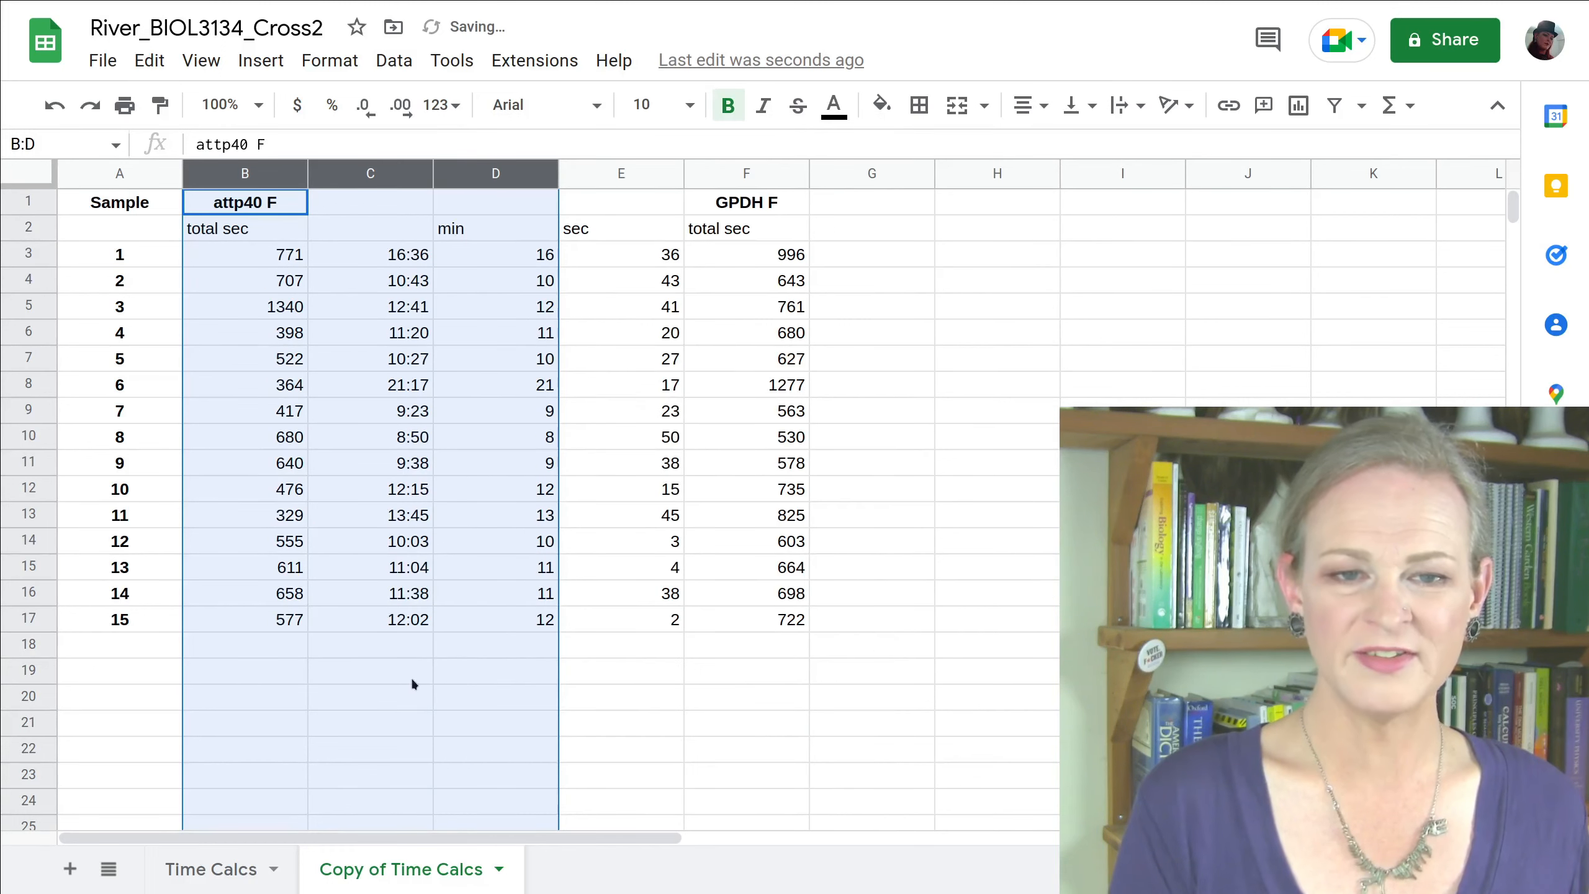
pyautogui.click(267, 291)
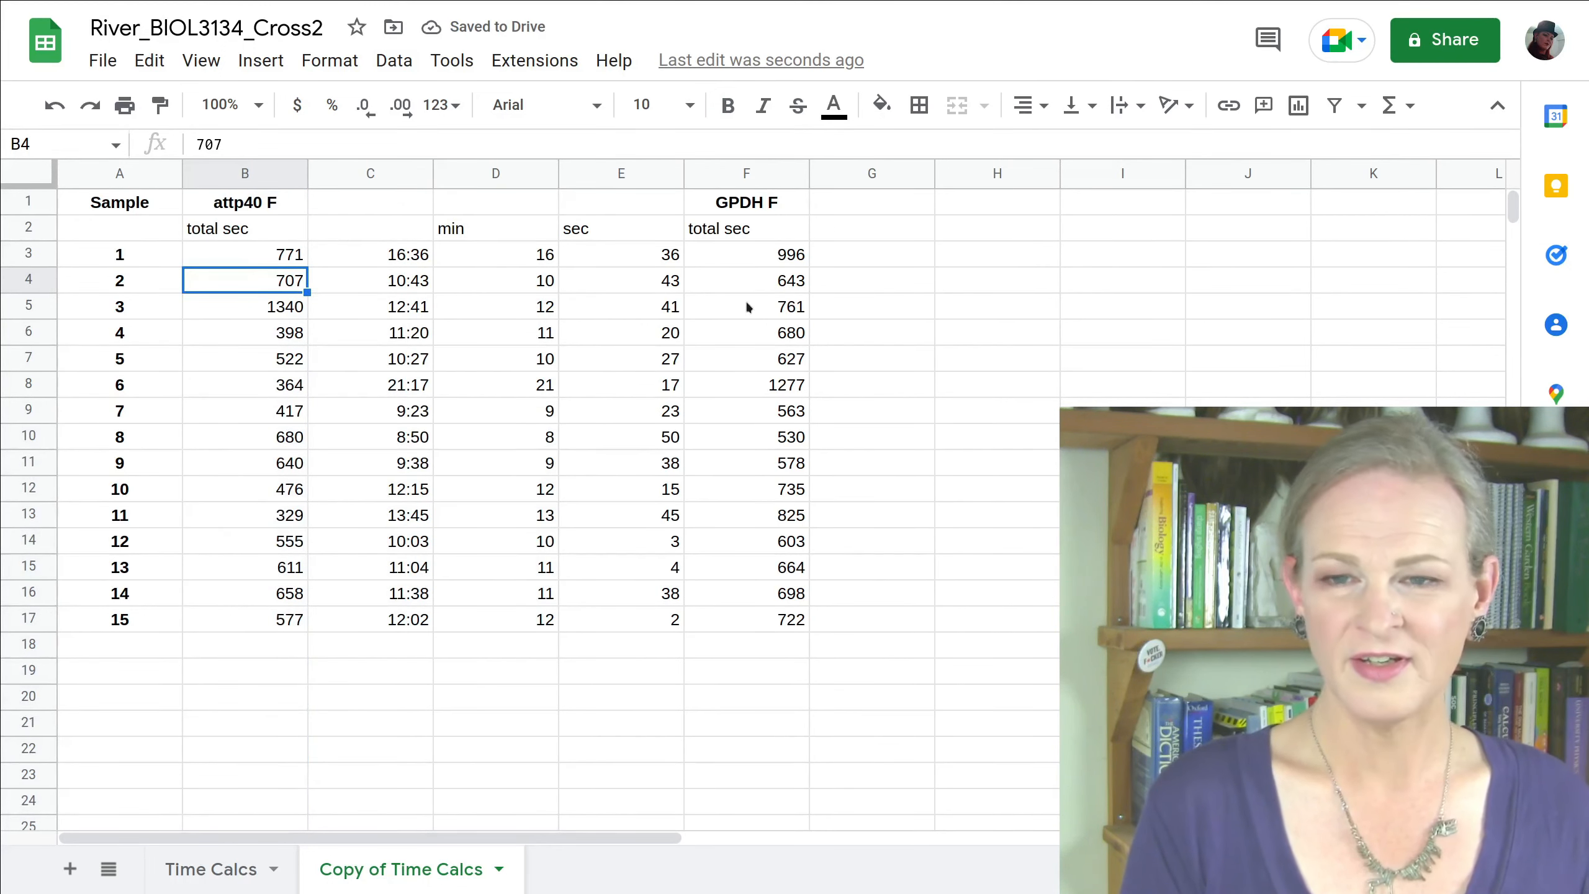
# - Replace the GPDH F total sec formulas in F3:F17 with their values only
pyautogui.moveTo(741, 248); pyautogui.dragTo(762, 625)
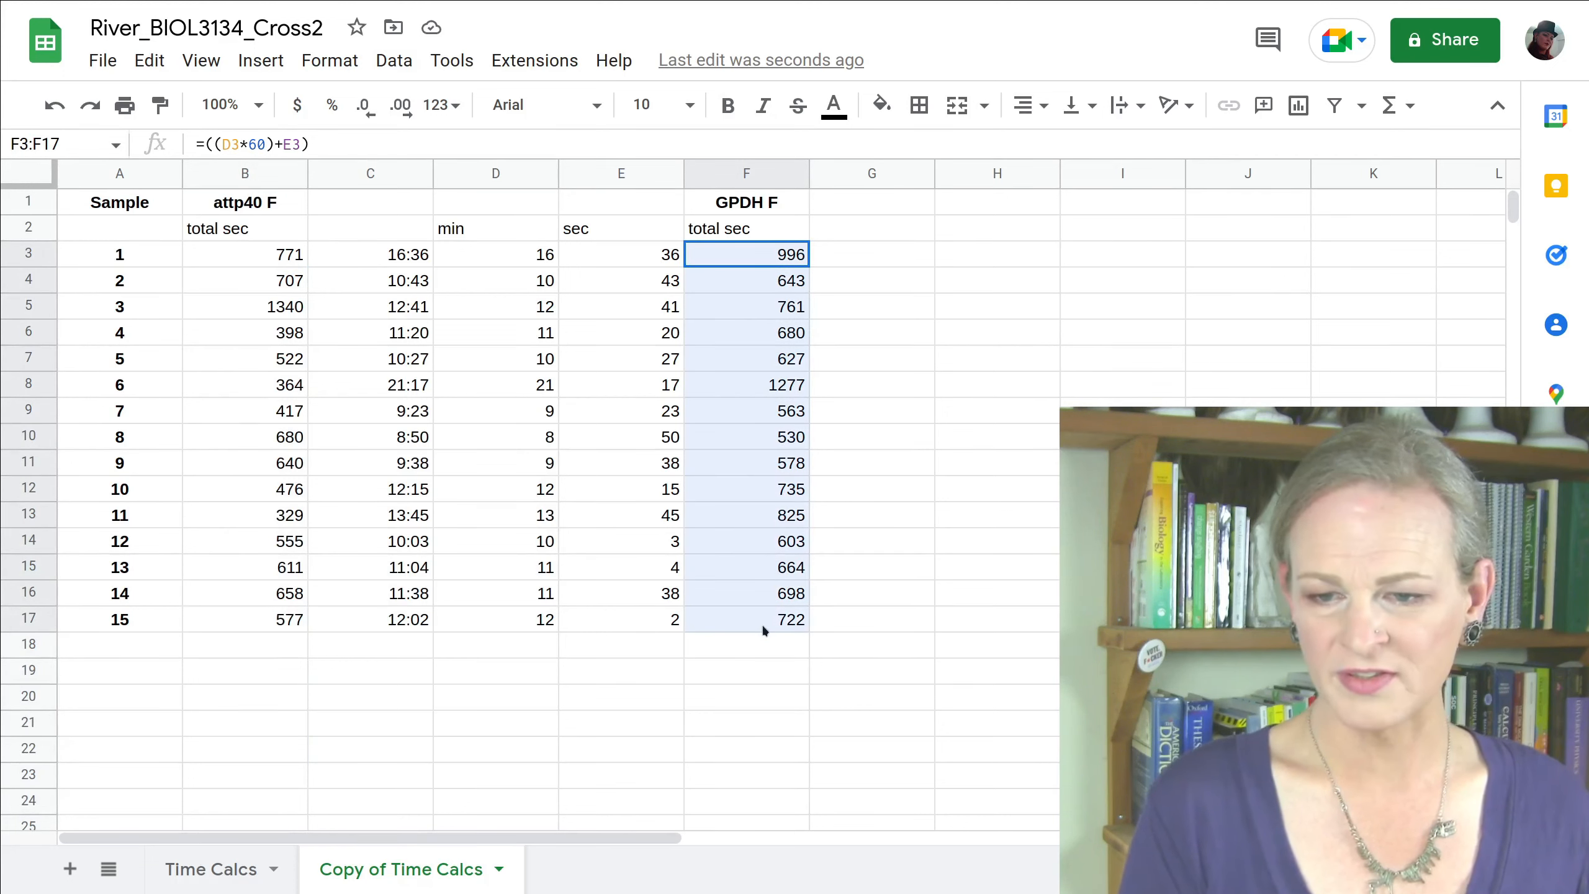
pyautogui.rightClick(703, 500)
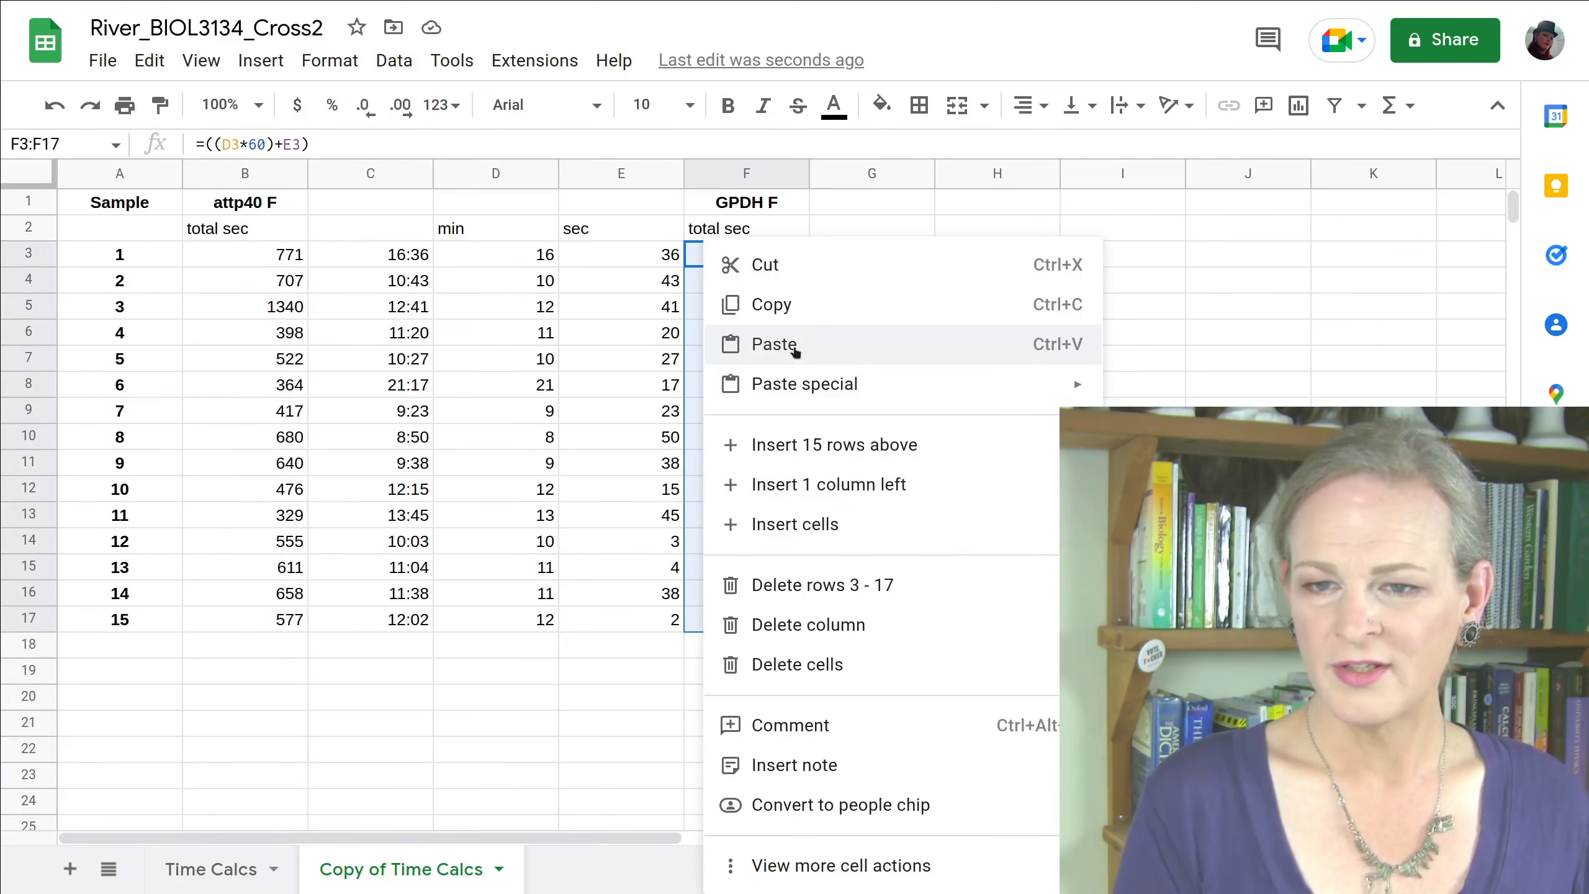
pyautogui.click(776, 304)
pyautogui.rightClick(739, 373)
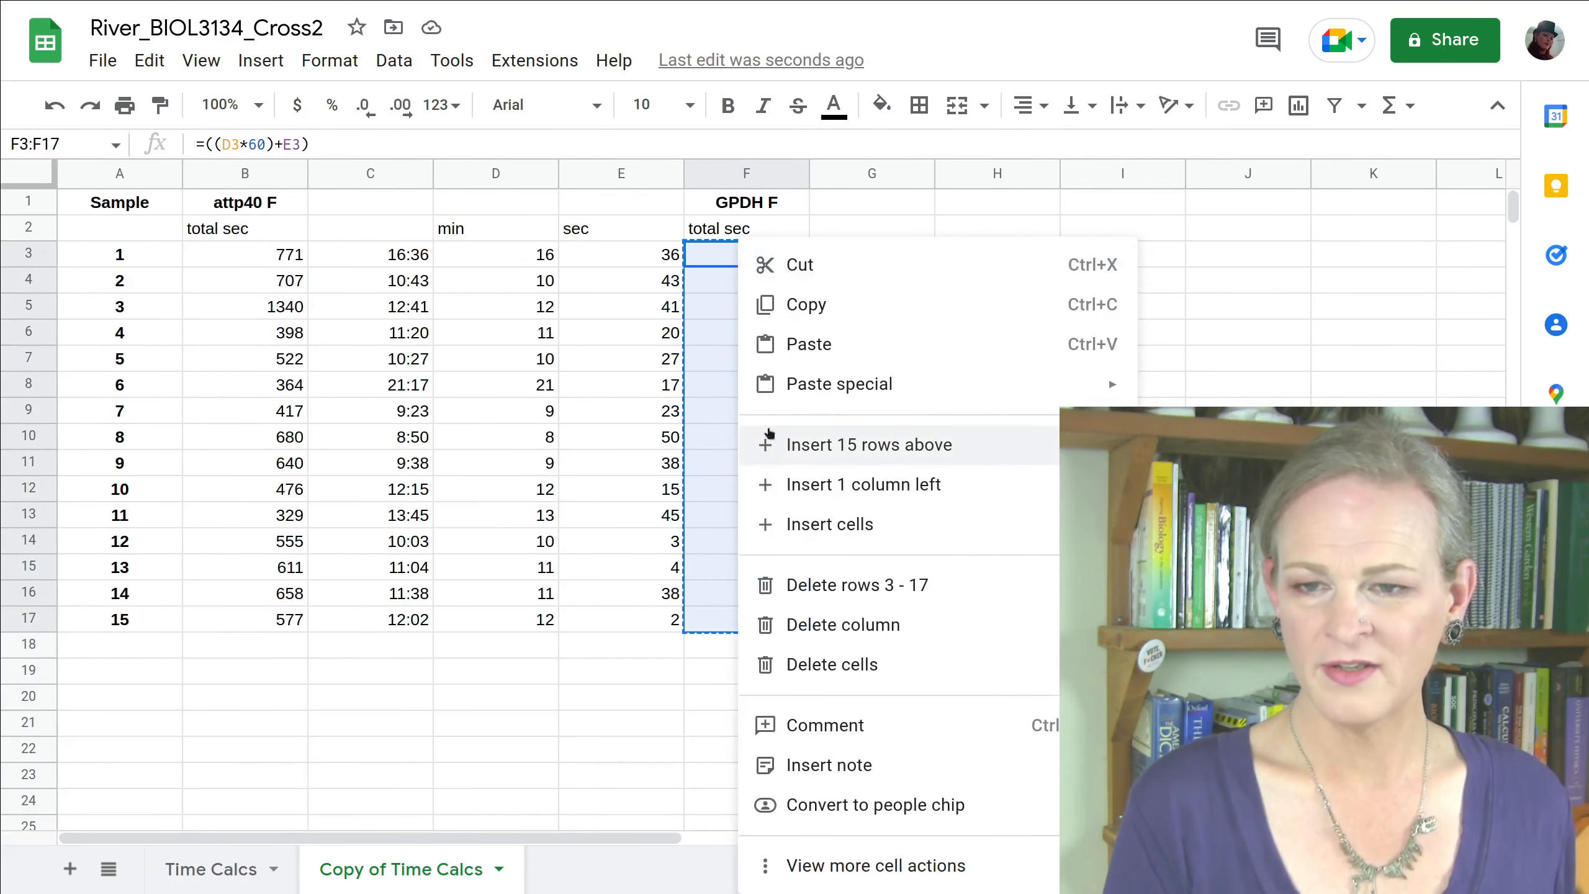
pyautogui.moveTo(854, 387)
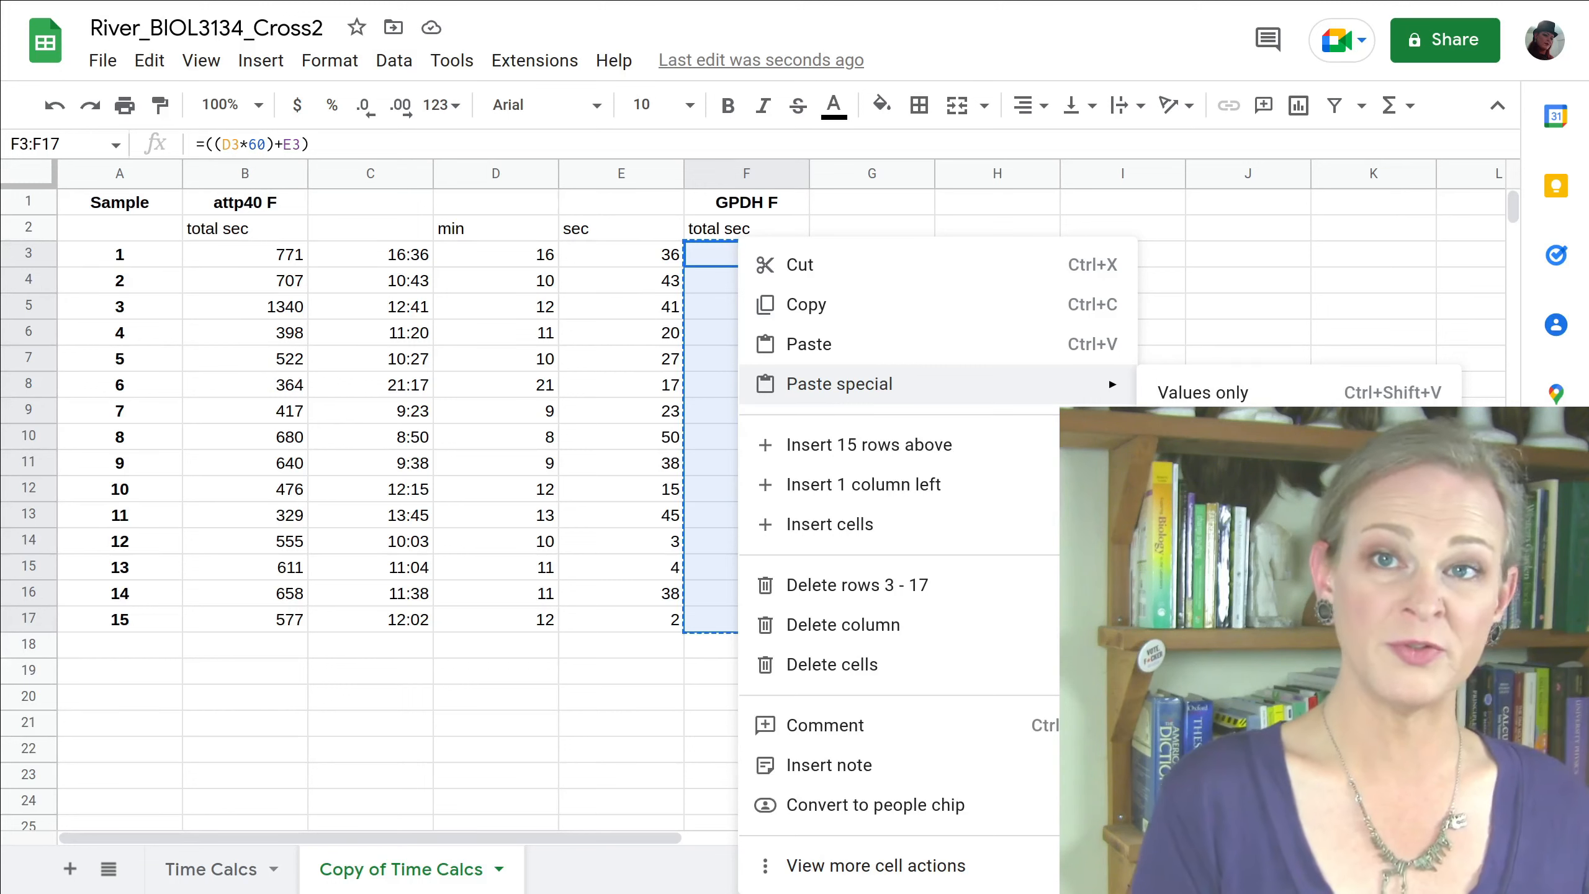
pyautogui.click(1209, 393)
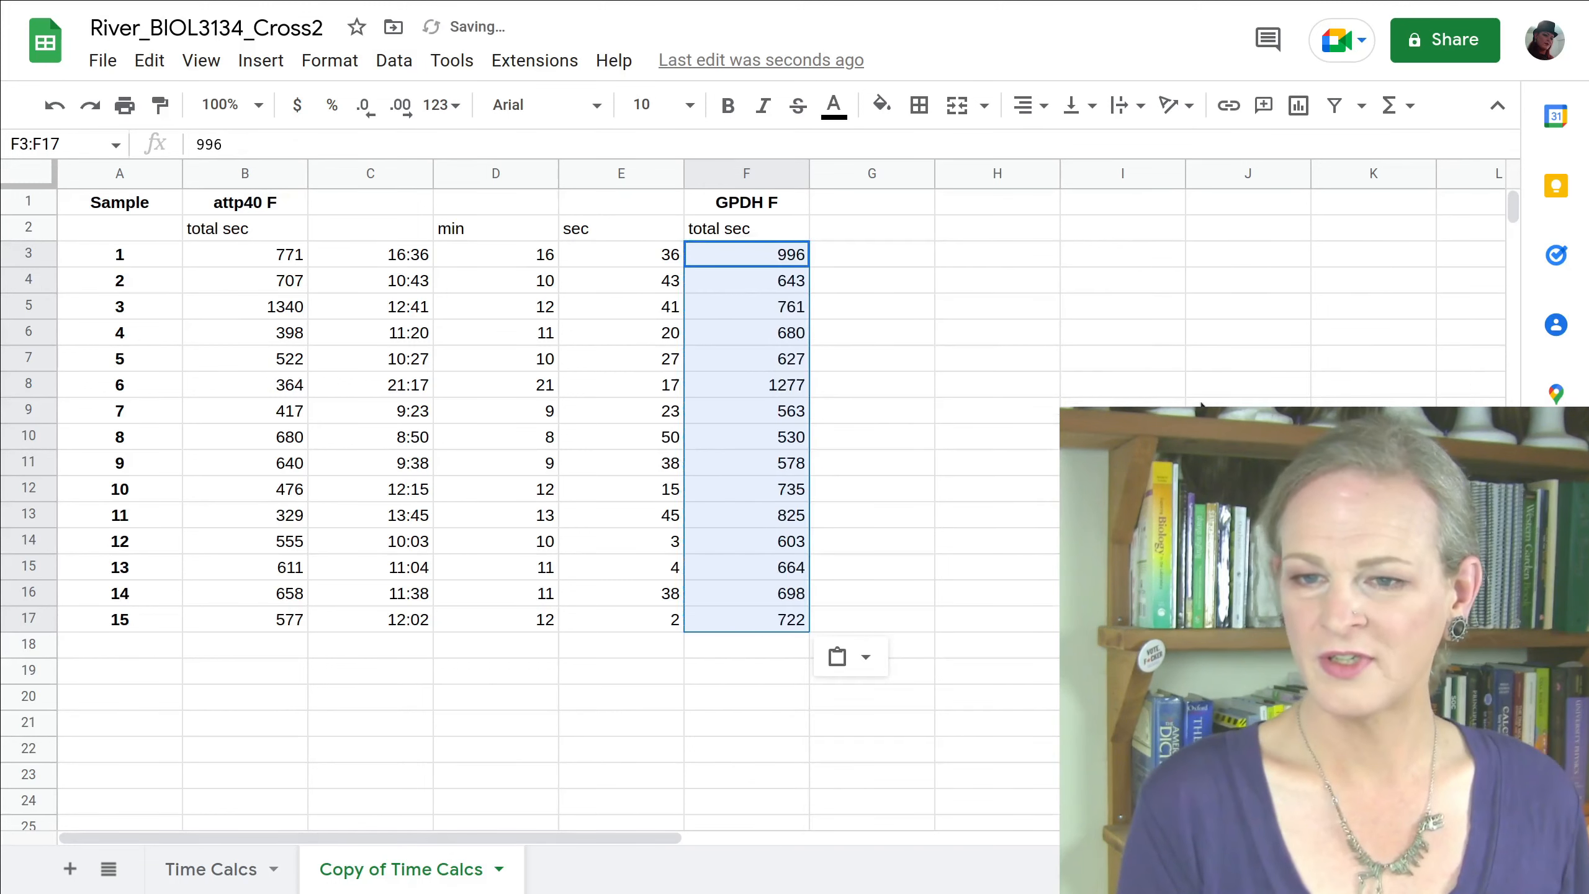
pyautogui.click(702, 540)
# - Delete columns C to E, holding the GPDH F times, min and sec
pyautogui.moveTo(352, 178); pyautogui.dragTo(607, 173)
pyautogui.rightClick(616, 173)
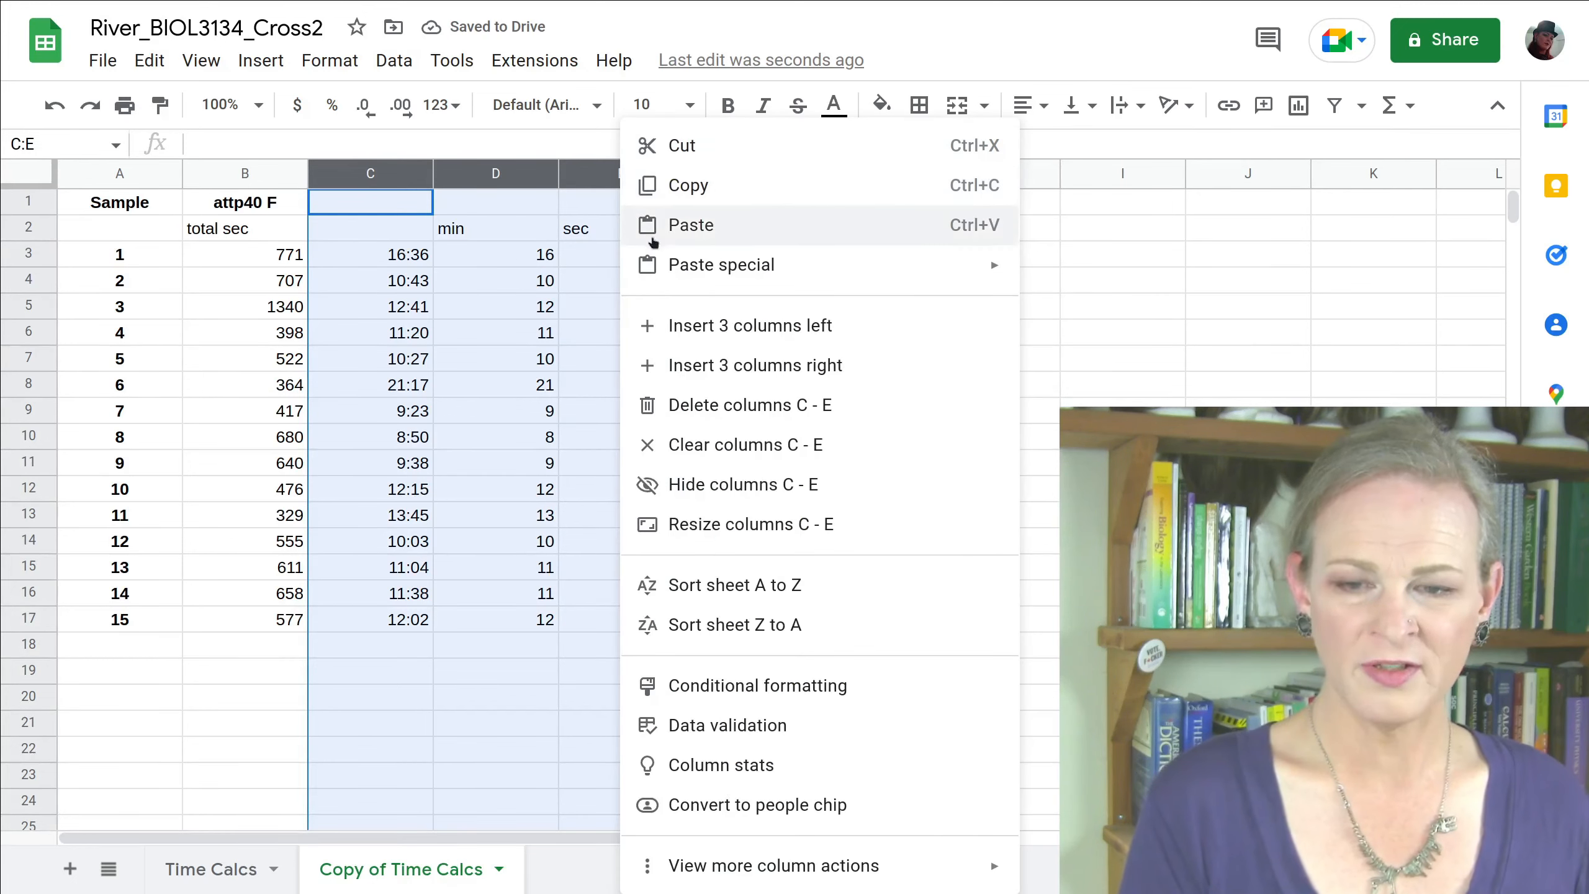
pyautogui.click(743, 405)
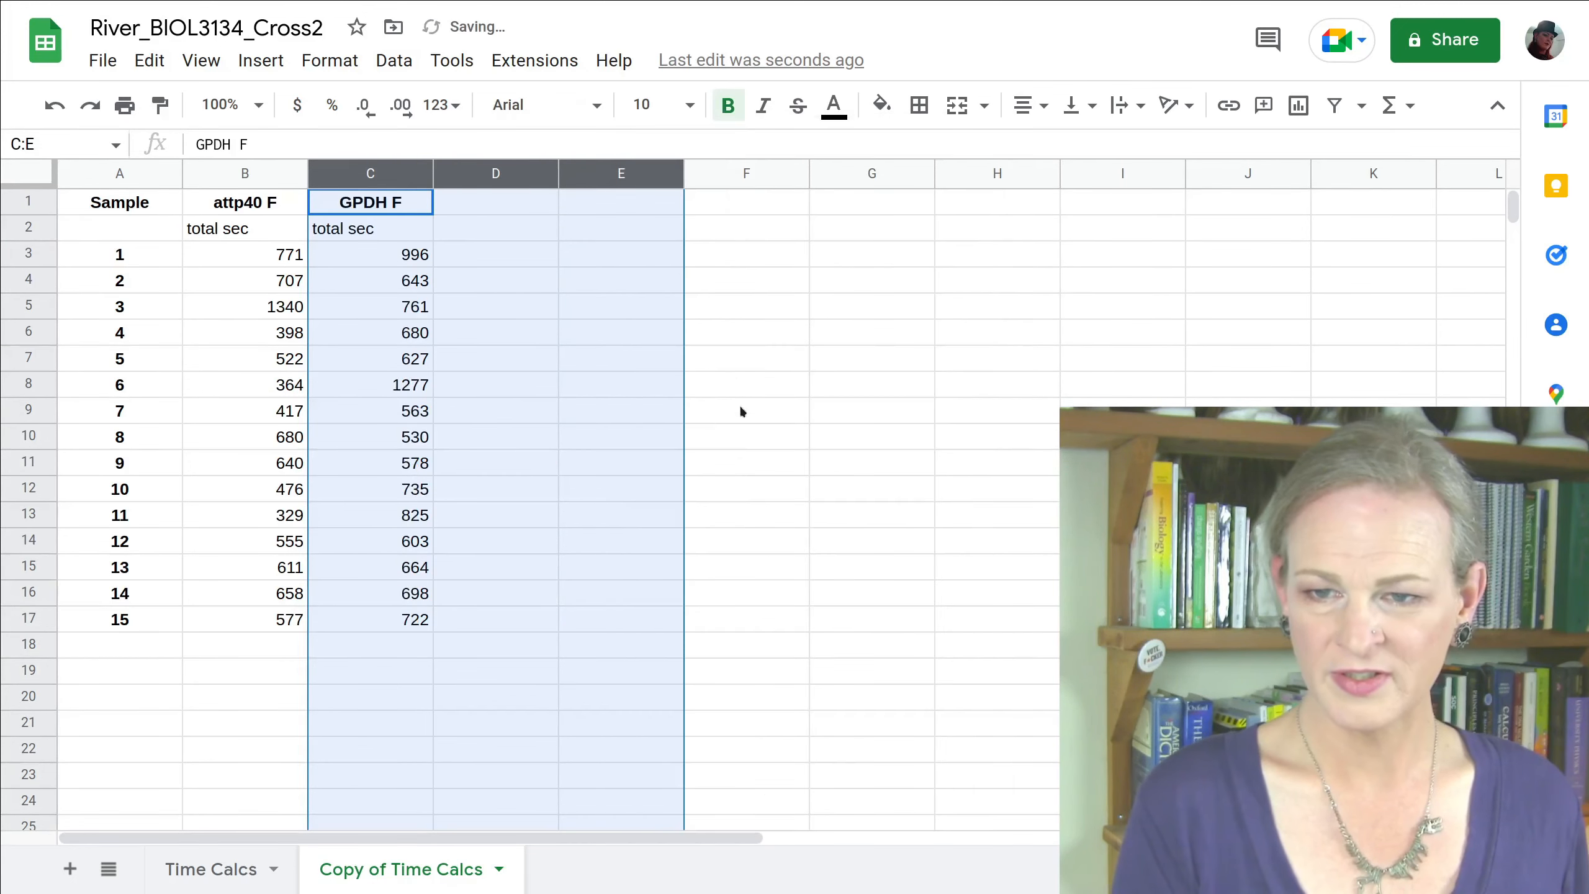
pyautogui.click(440, 695)
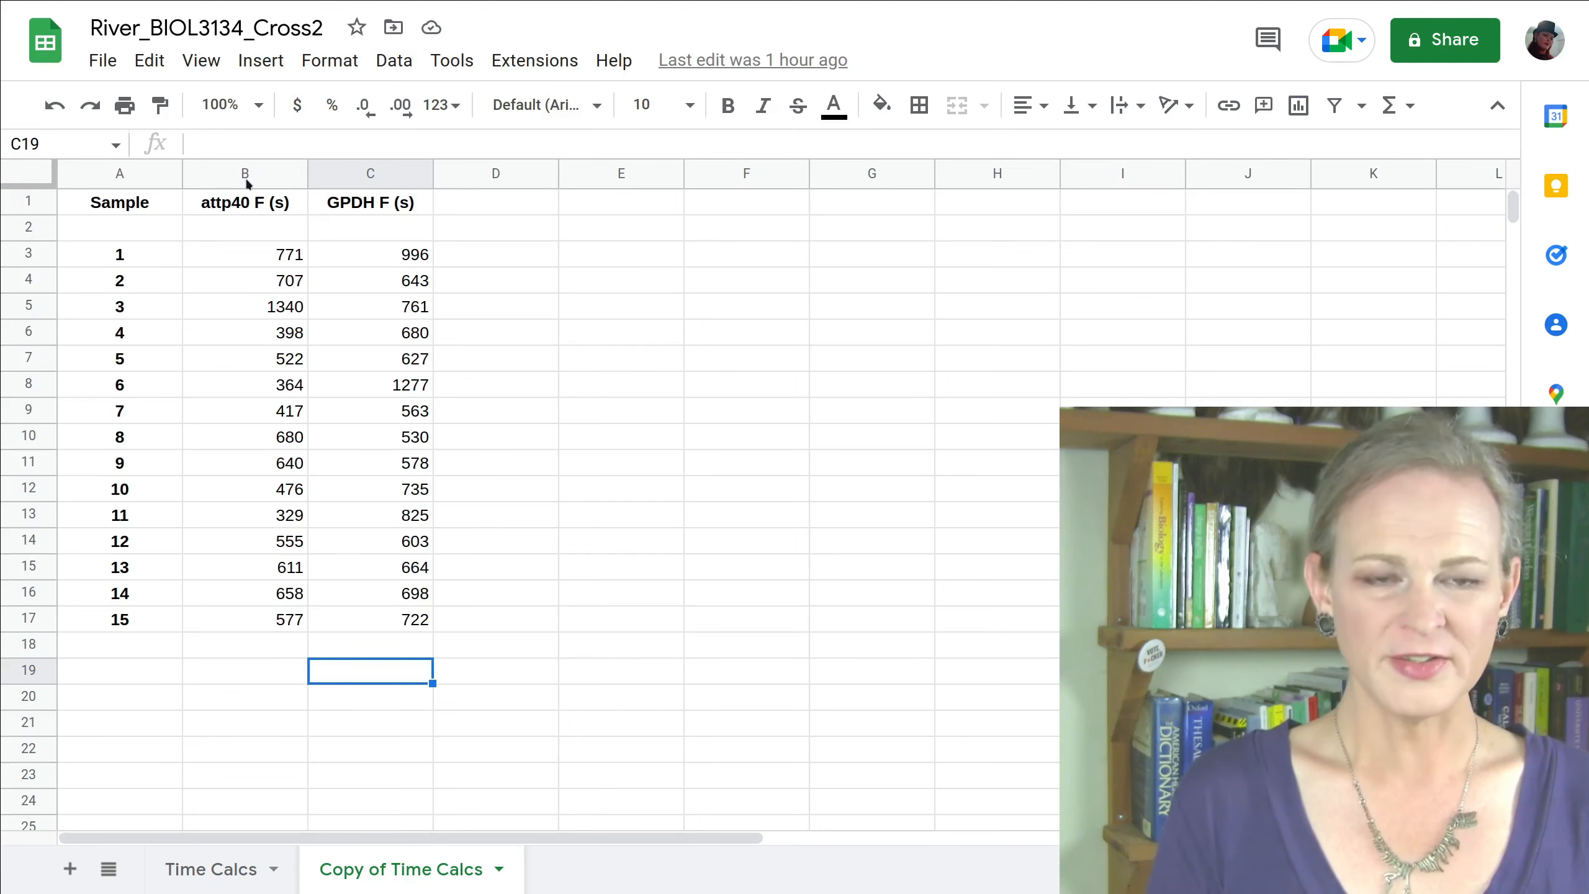
# - Insert a blank column before the attp40 F (s) column and enter the label "1. Mean" in B19
pyautogui.rightClick(246, 177)
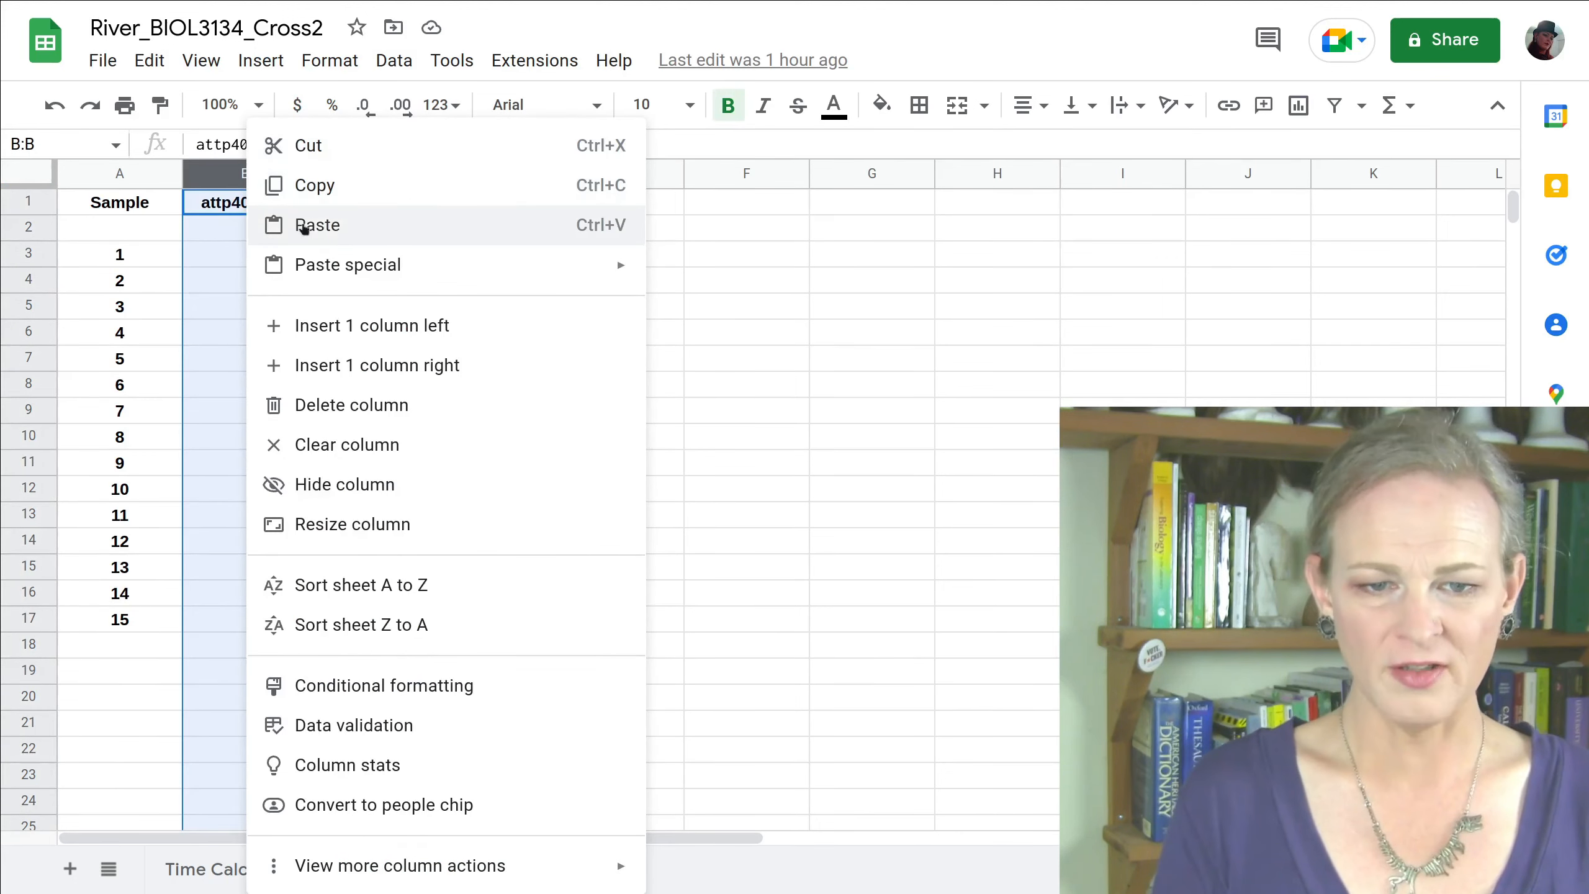
pyautogui.click(363, 330)
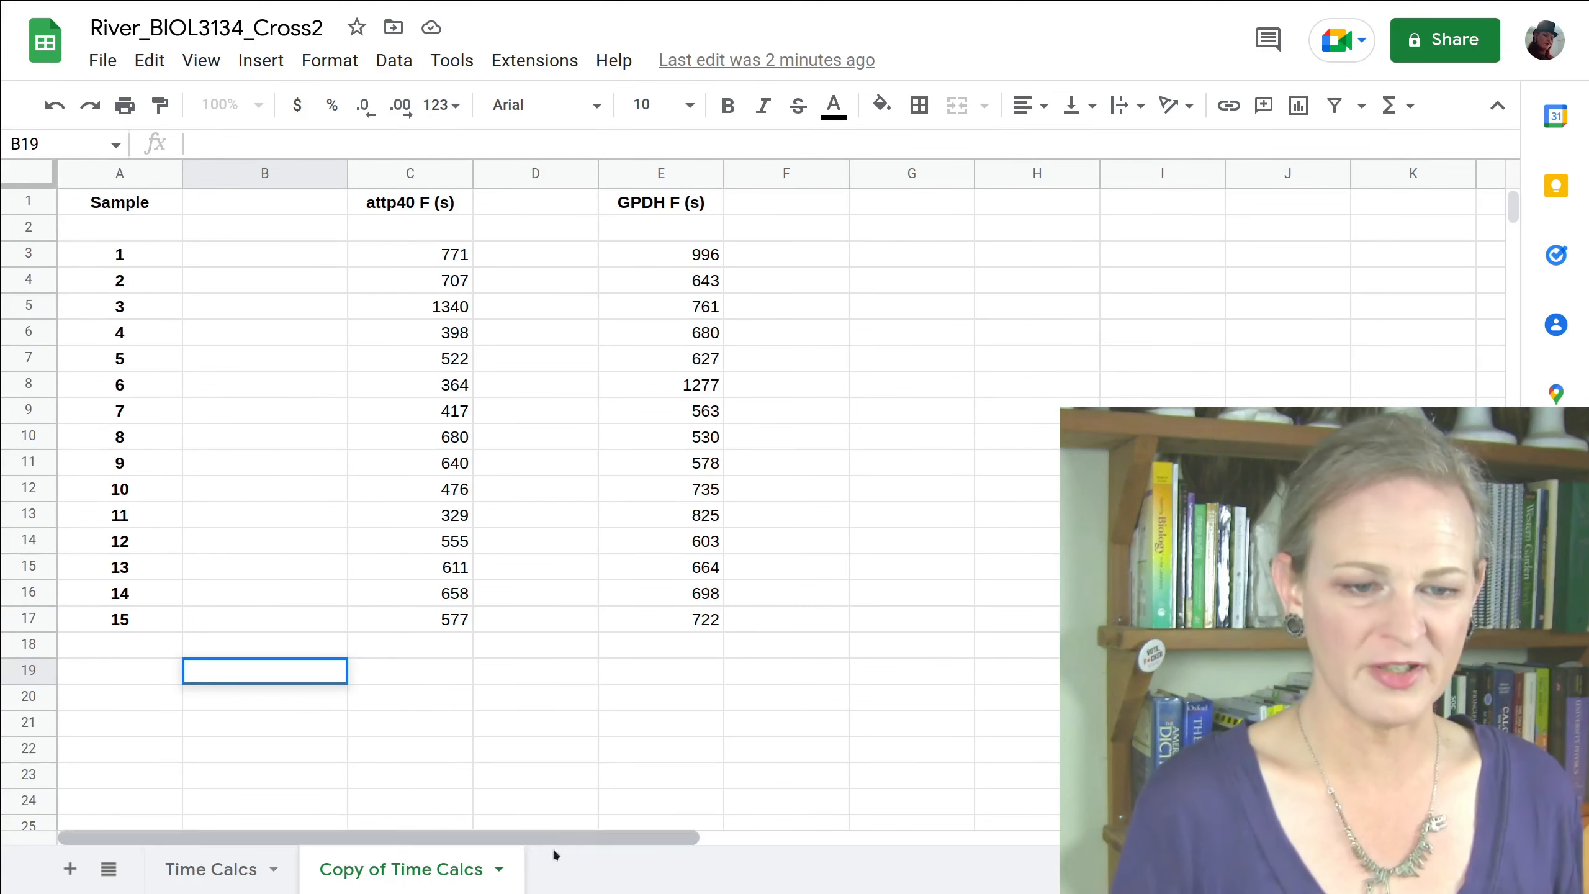
pyautogui.doubleClick(268, 673)
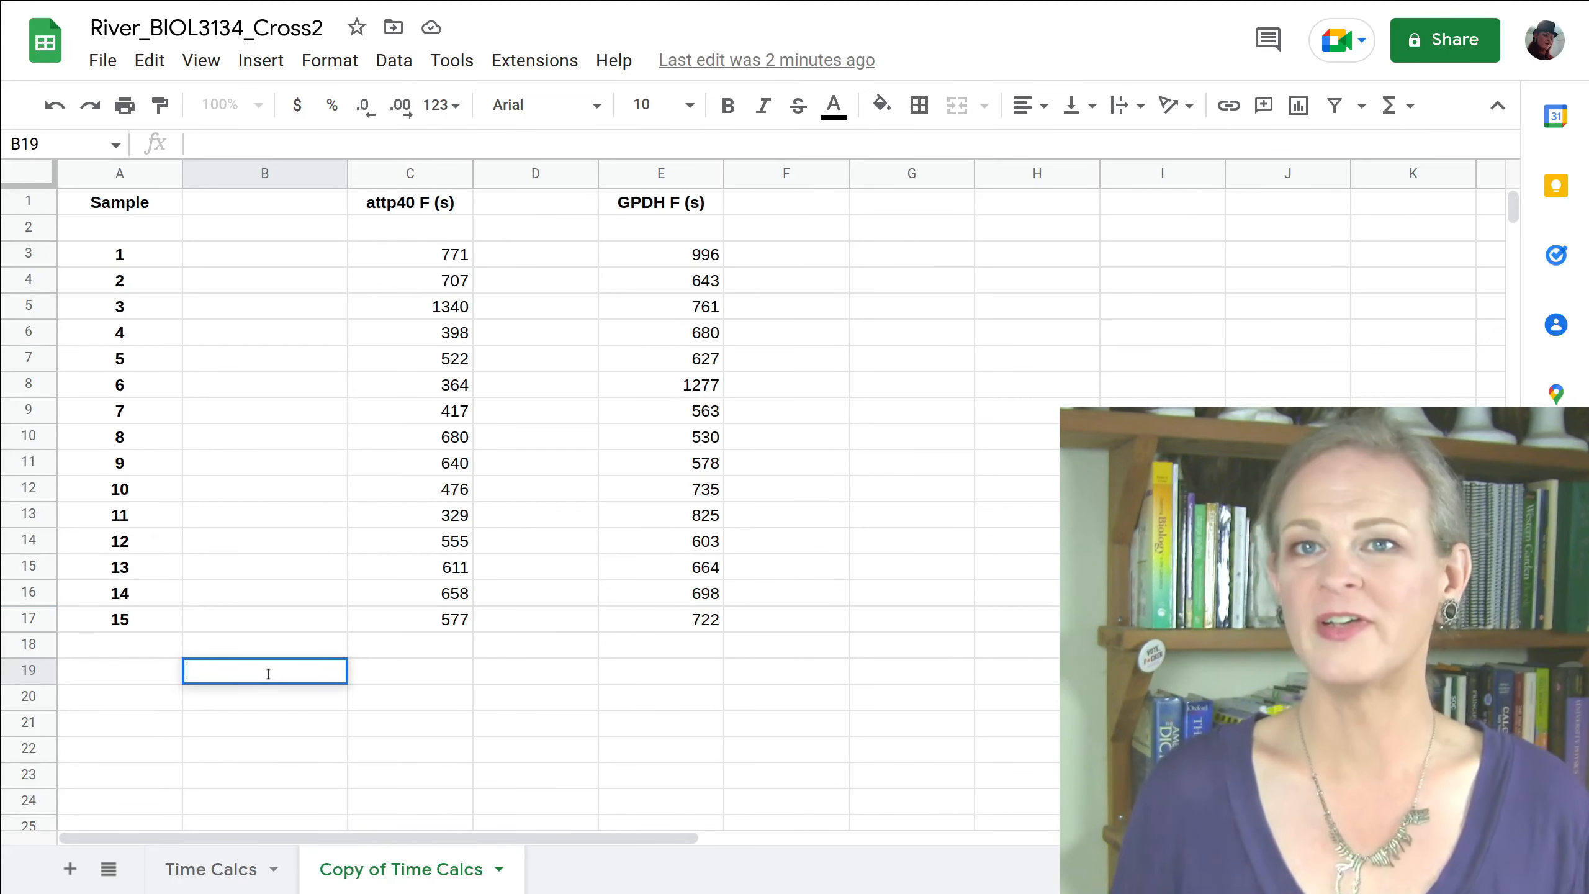
pyautogui.write('1.')
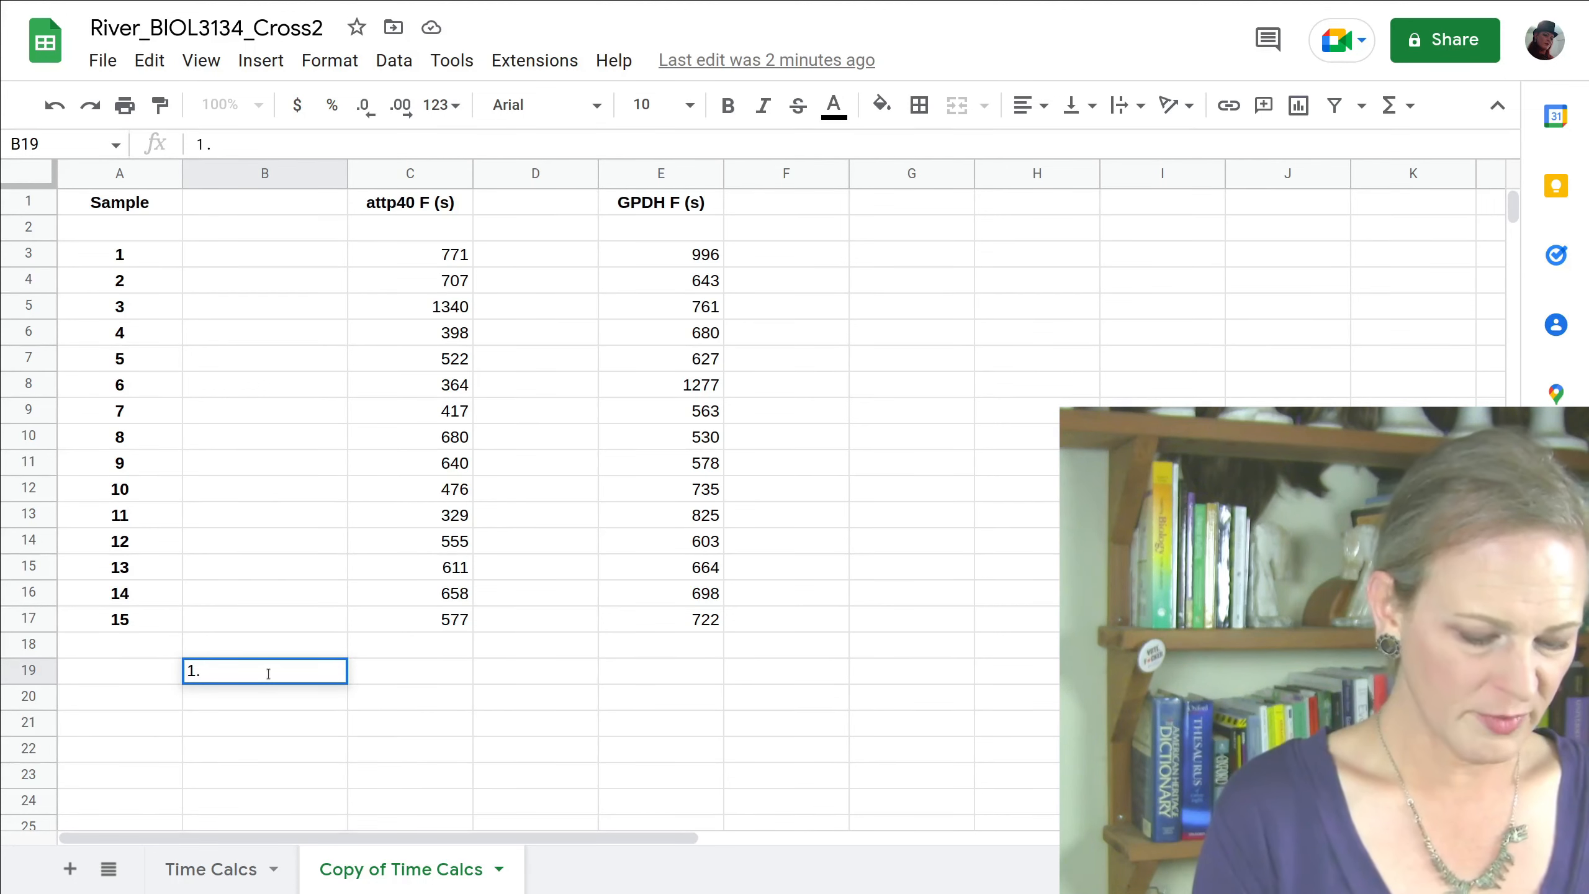
pyautogui.write(' Mean')
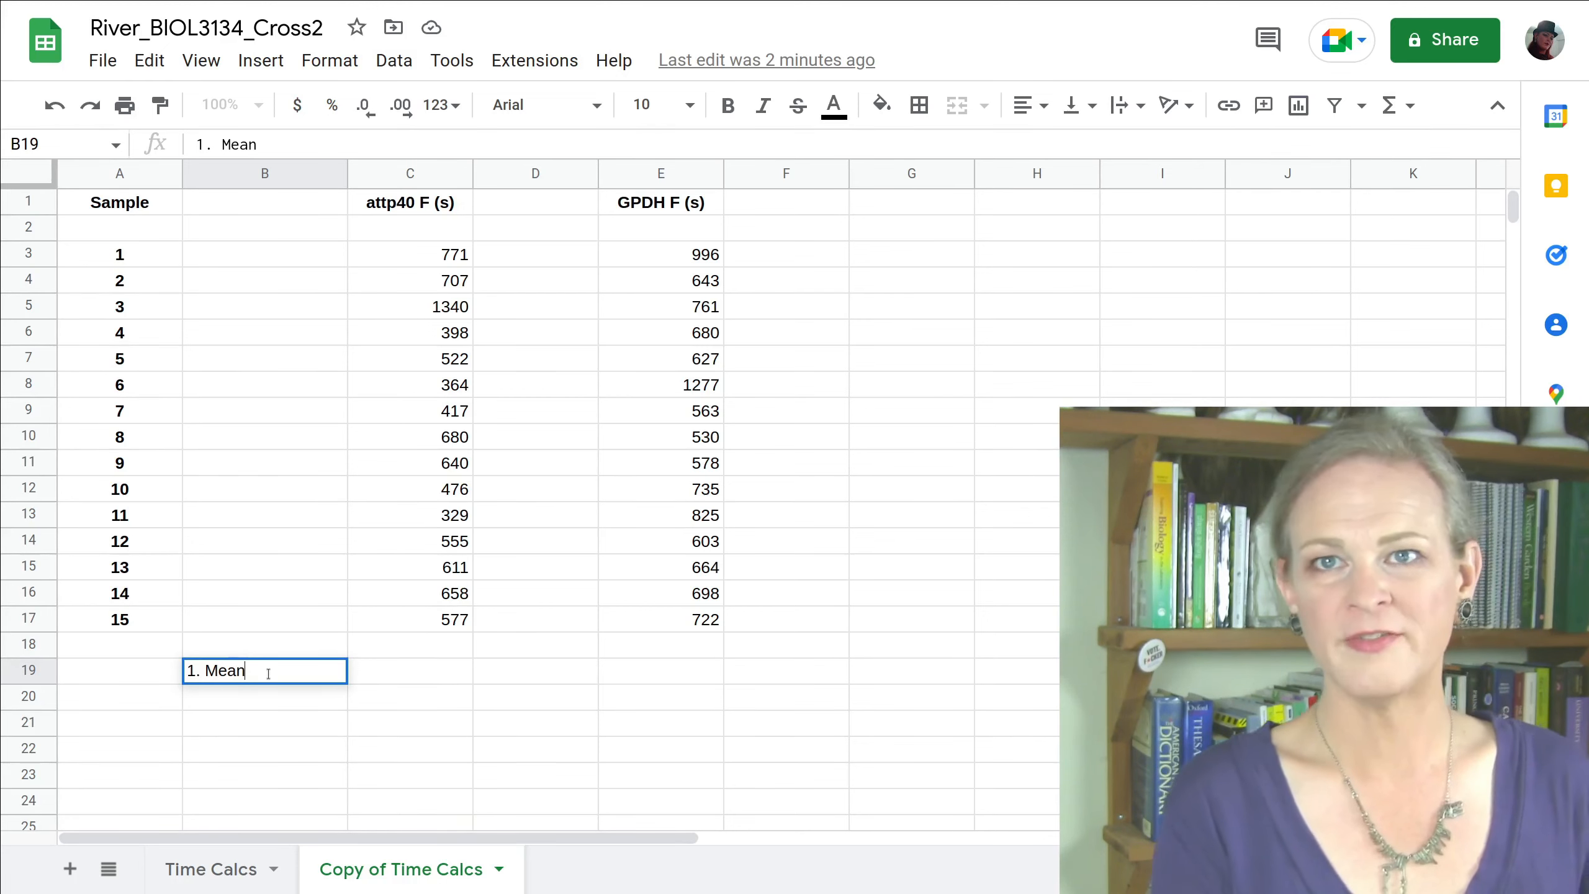
pyautogui.press('Return')
# - Calculate the attp40 F mean in C19 with =AVERAGE(C3:C17)
pyautogui.click(435, 681)
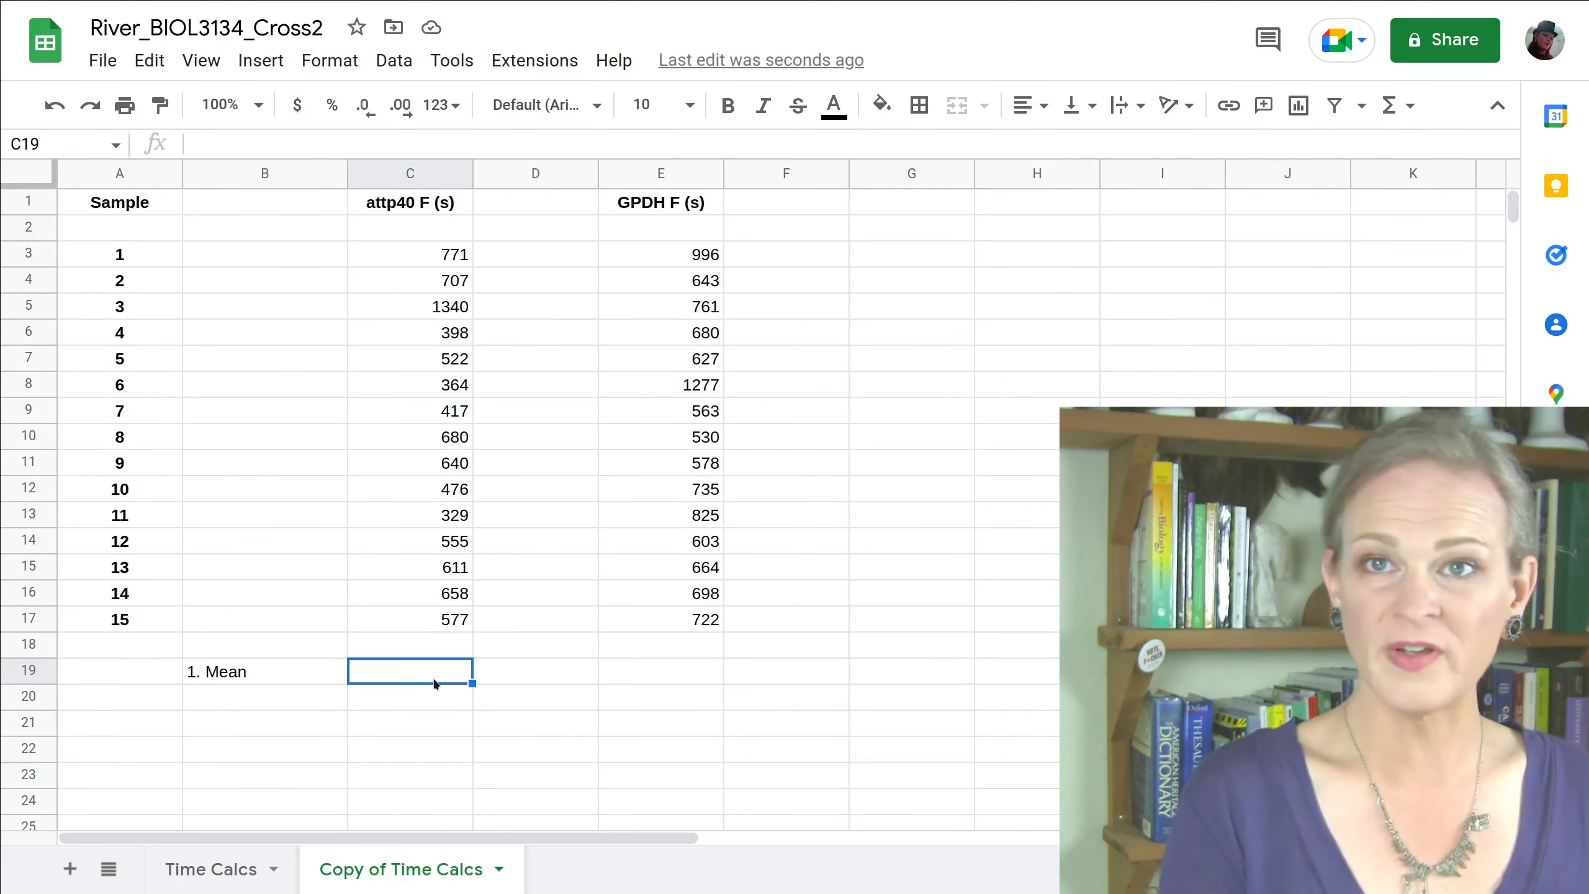
pyautogui.write('=ave')
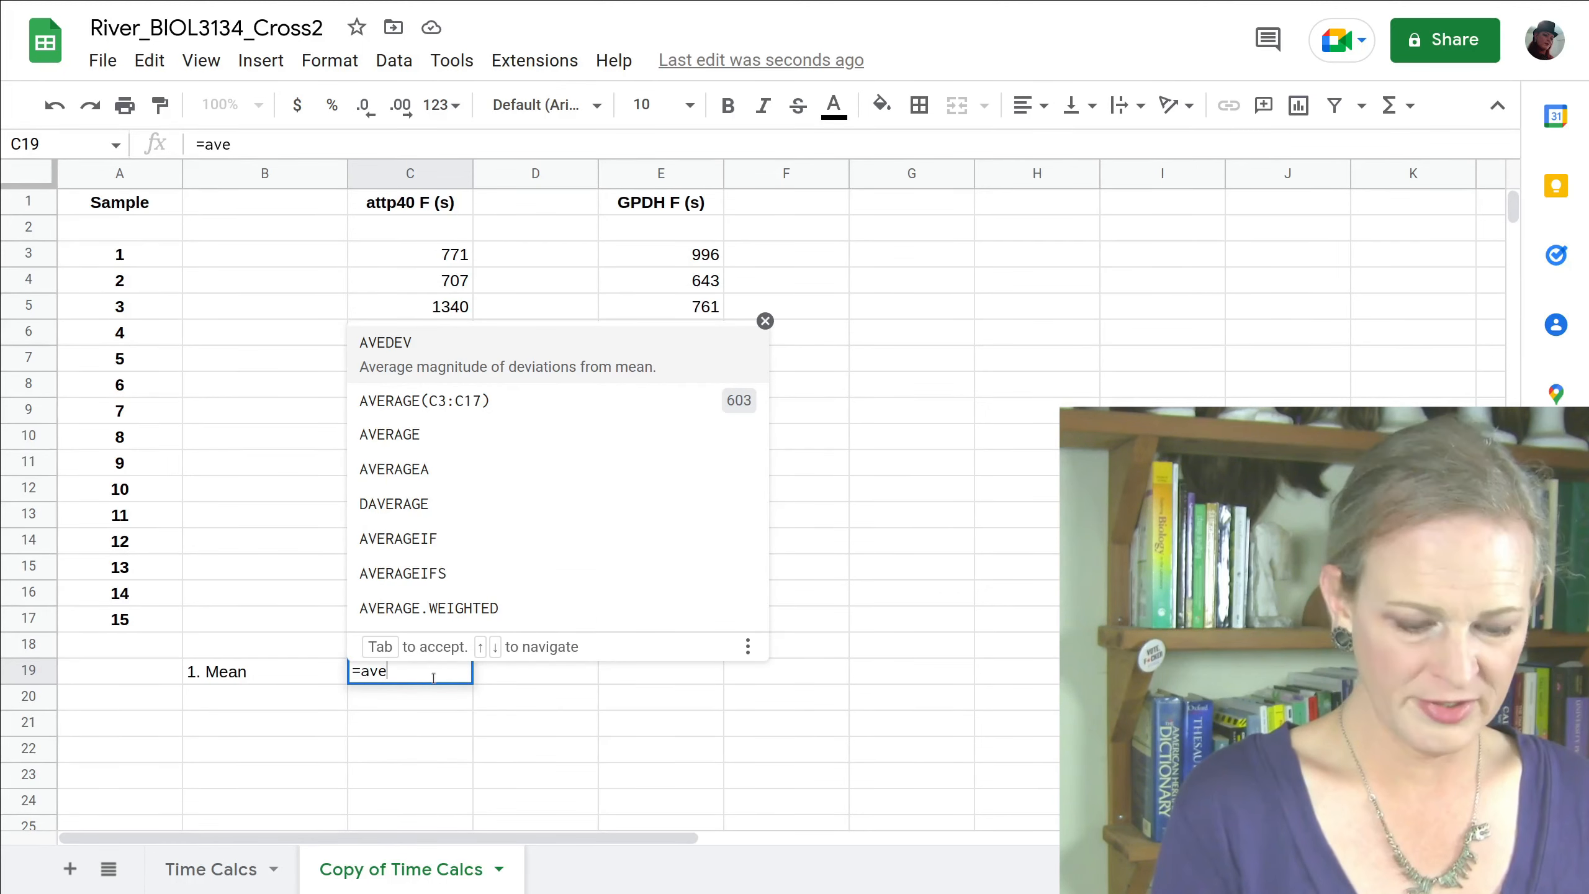
pyautogui.write('r')
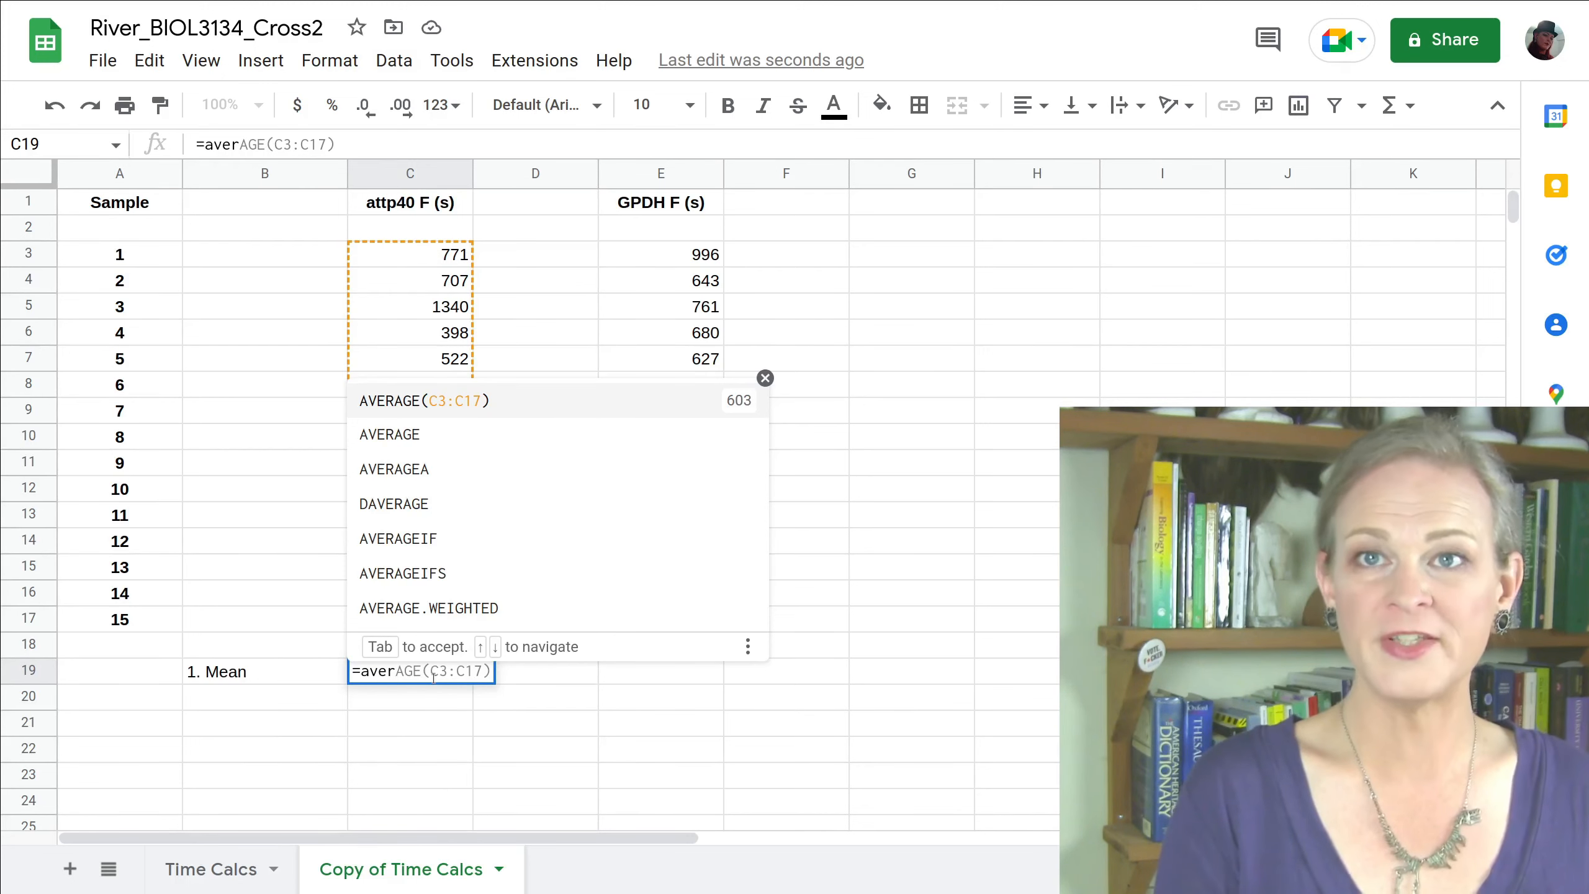
pyautogui.press('Tab')
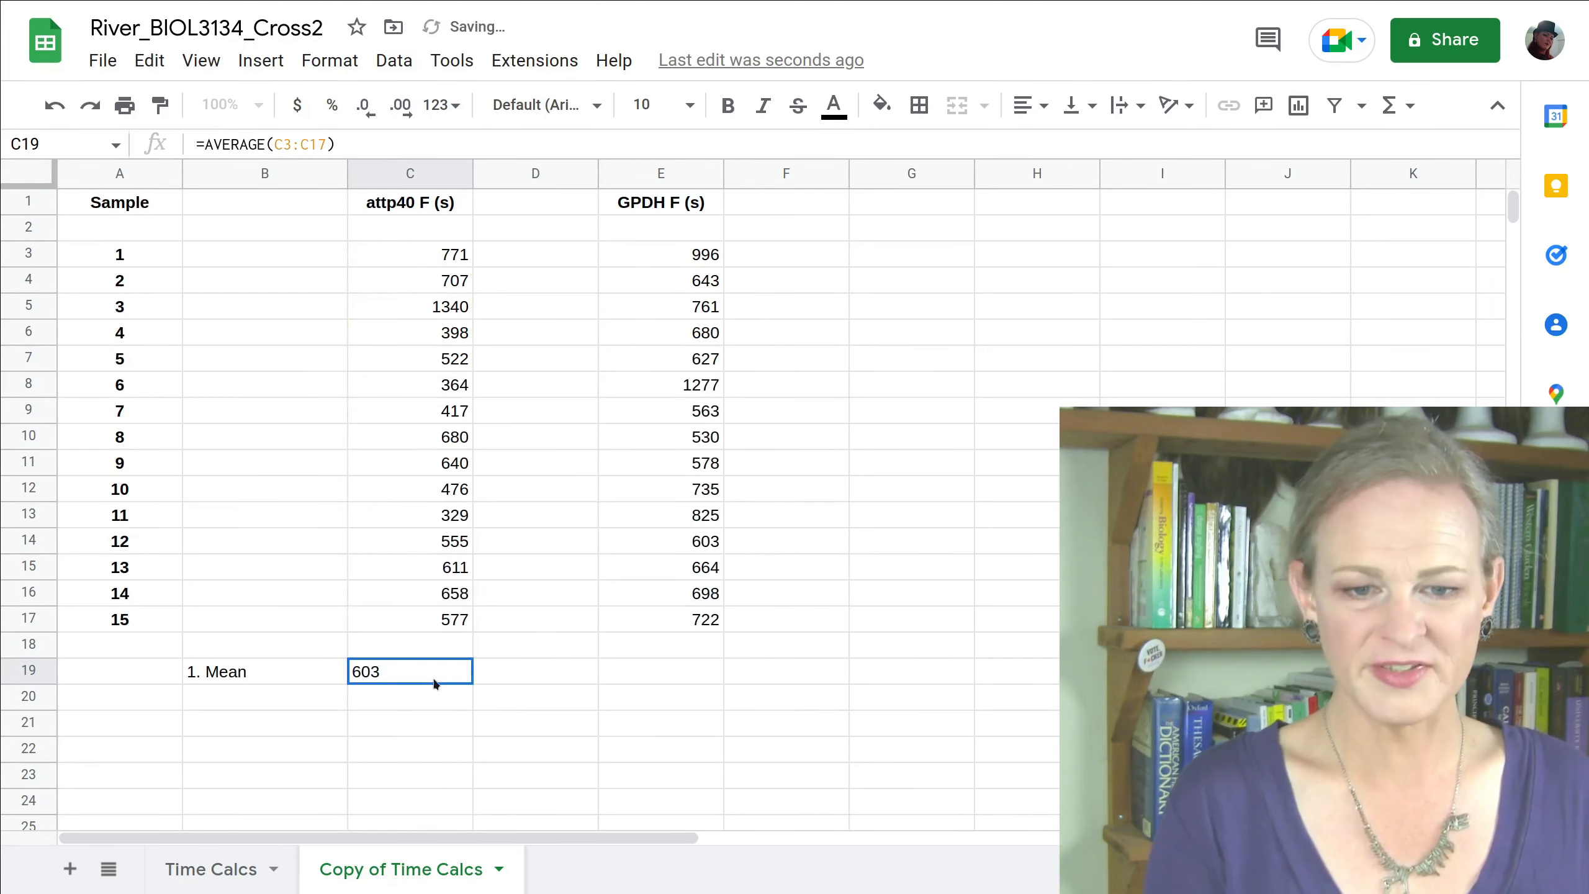
pyautogui.doubleClick(436, 681)
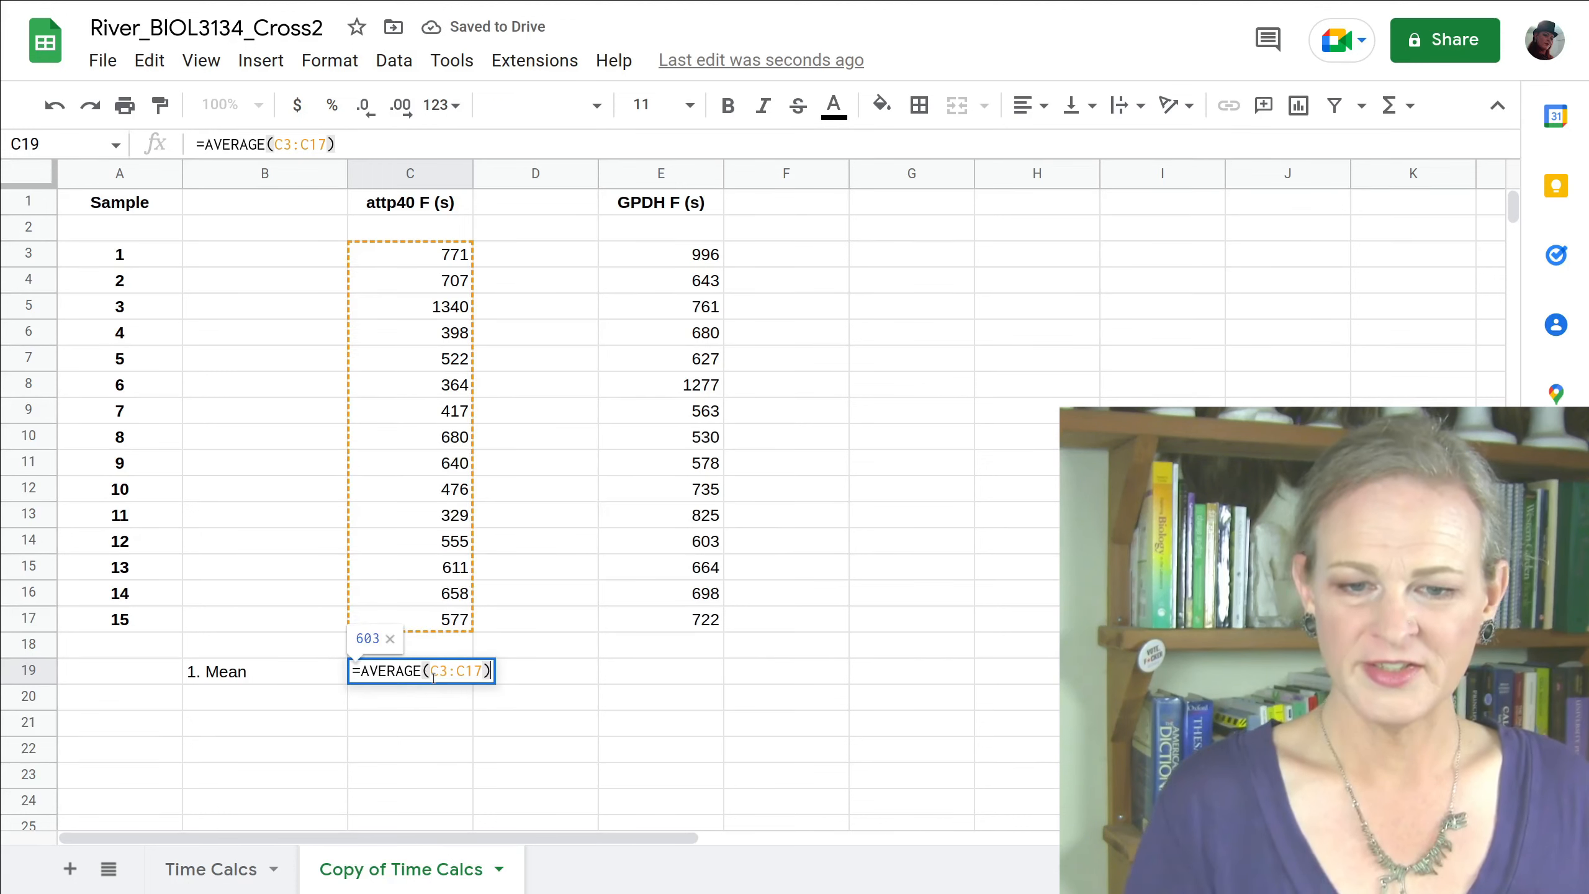
pyautogui.press('Return')
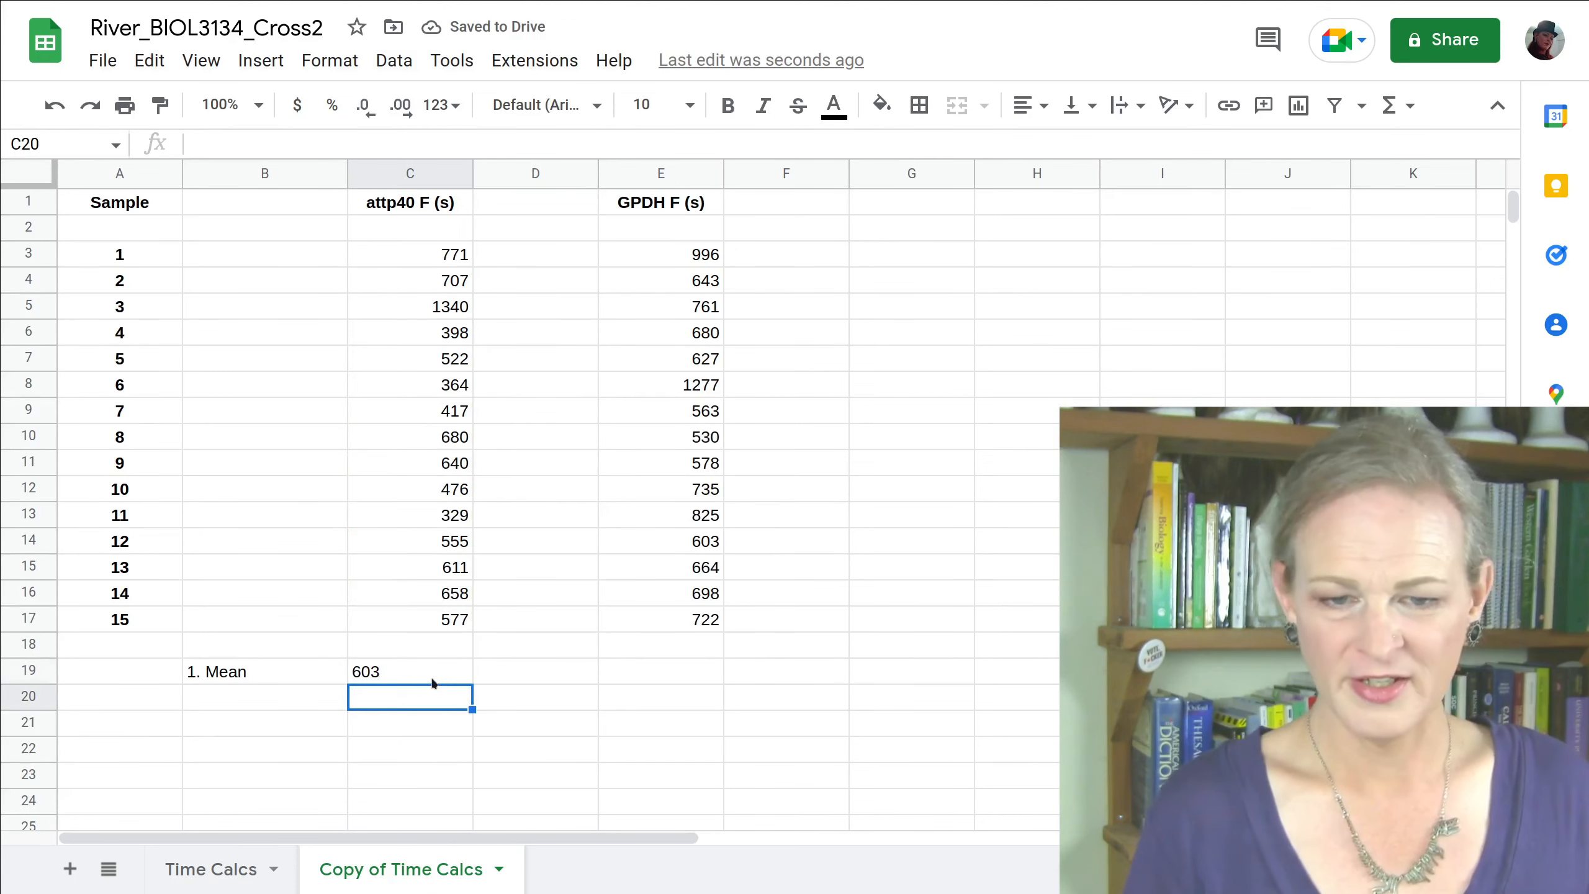
# - Copy the mean formula from C19 to E19 for the GPDH F (s) column
pyautogui.click(435, 682)
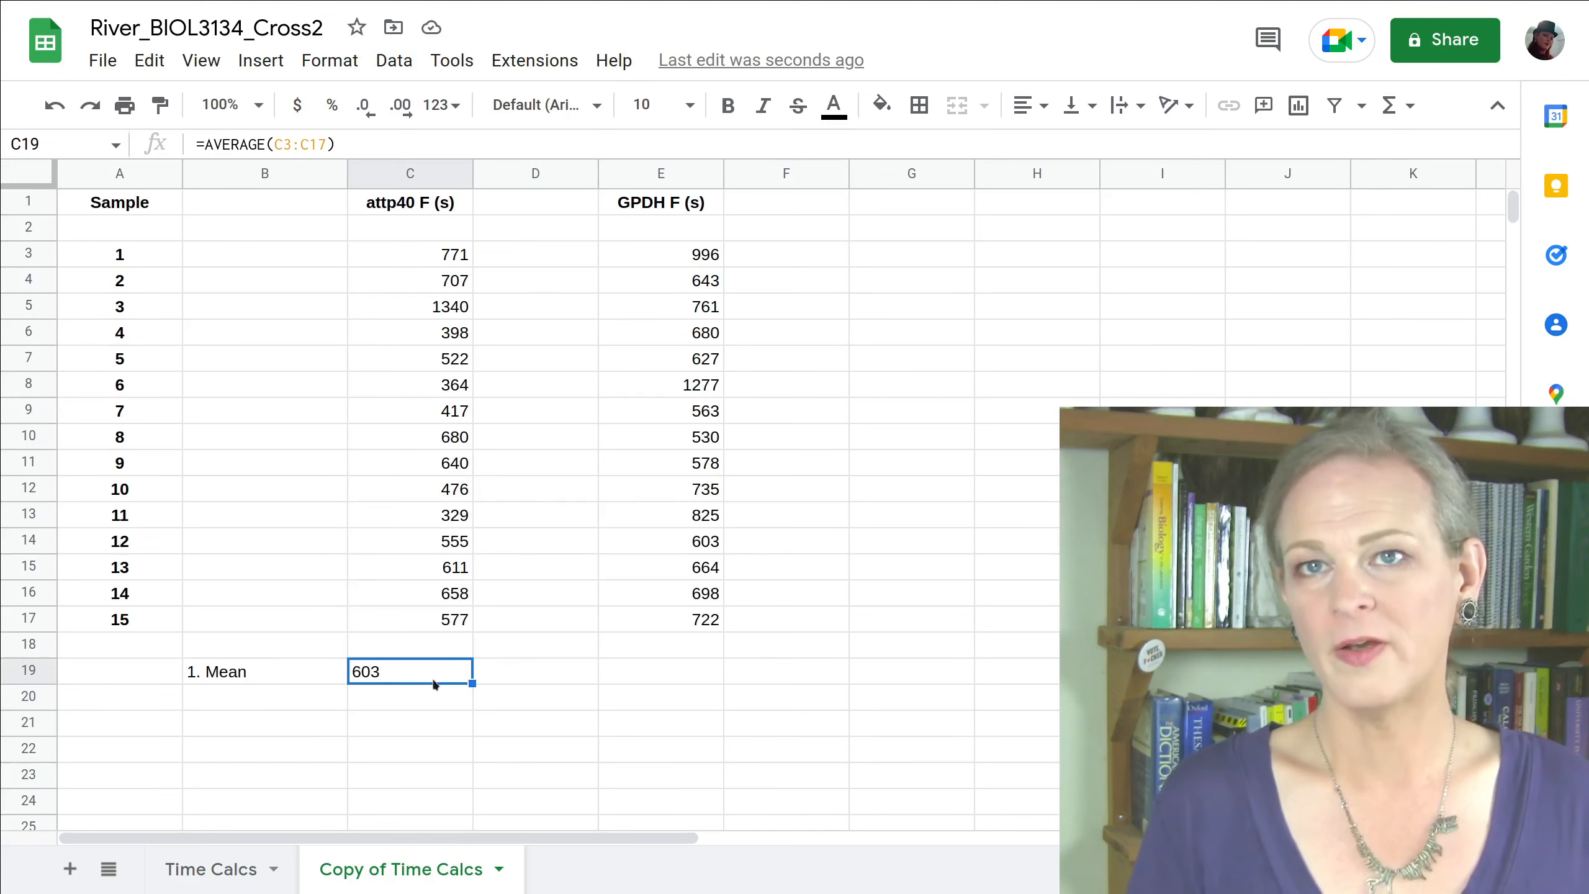
pyautogui.hotkey('ctrl', 'c')
pyautogui.click(655, 682)
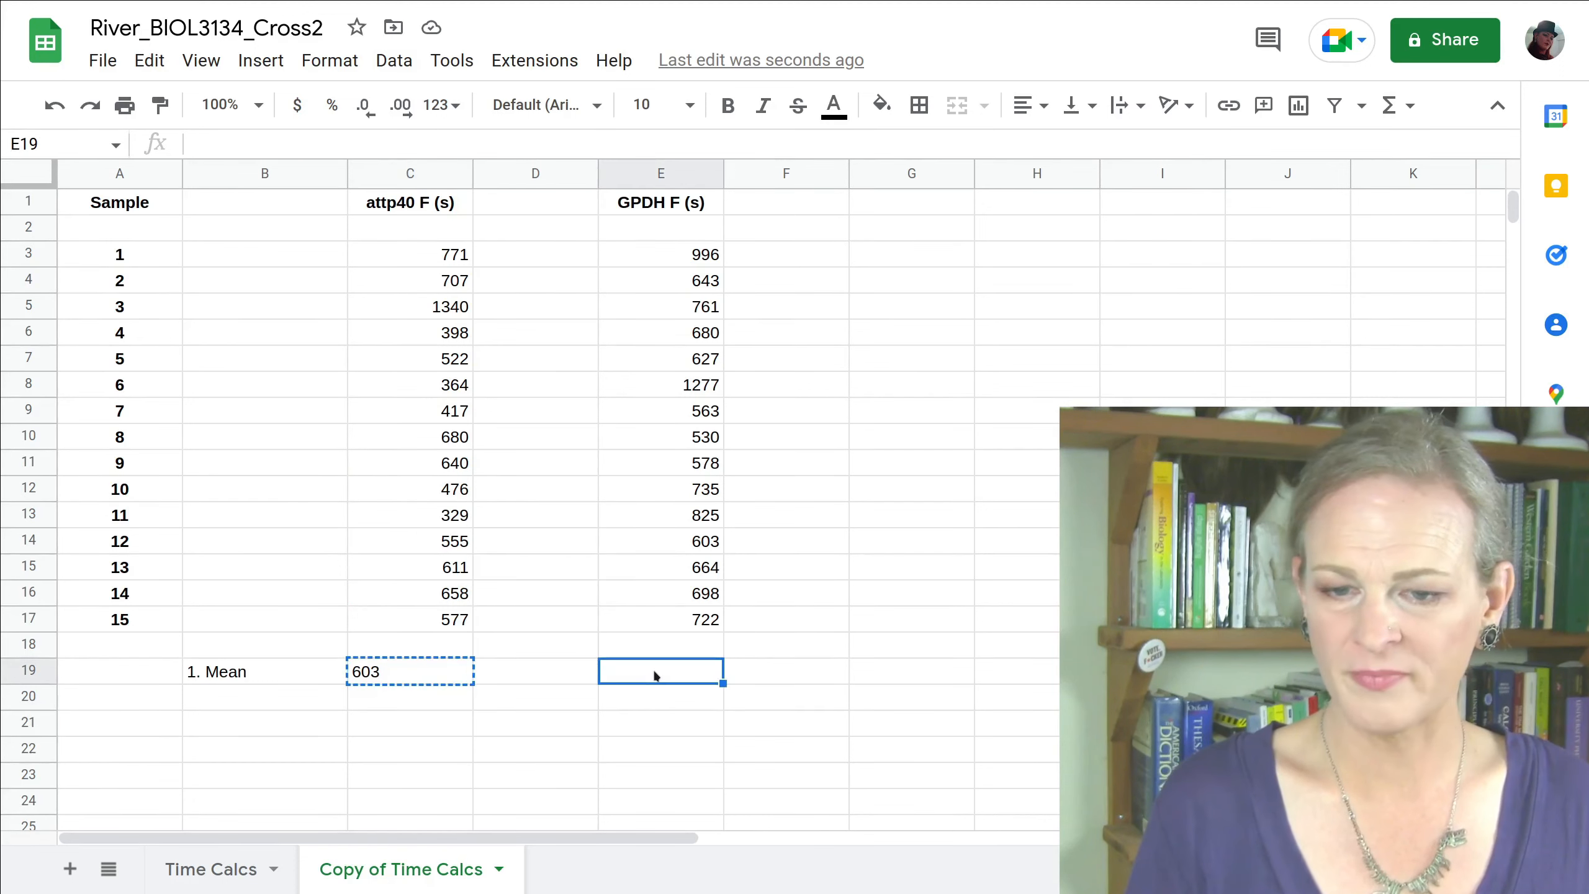
pyautogui.hotkey('ctrl', 'v')
pyautogui.click(666, 719)
pyautogui.click(289, 679)
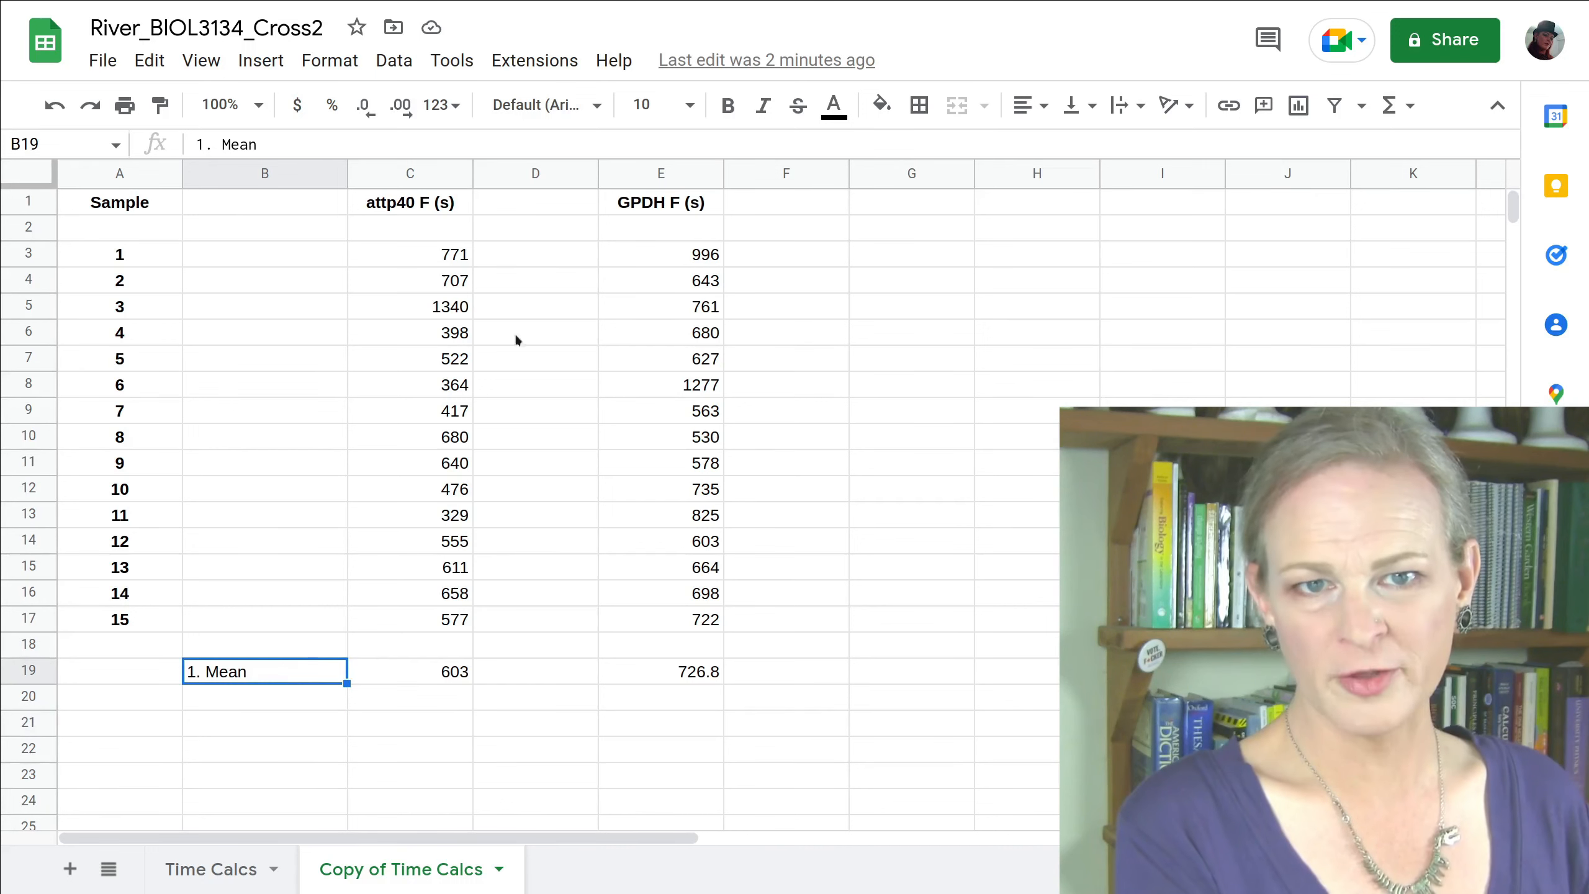
# - Bold the "1. Mean" label in B19 and select the two group means in row 19
pyautogui.click(727, 106)
pyautogui.moveTo(401, 674); pyautogui.dragTo(677, 670)
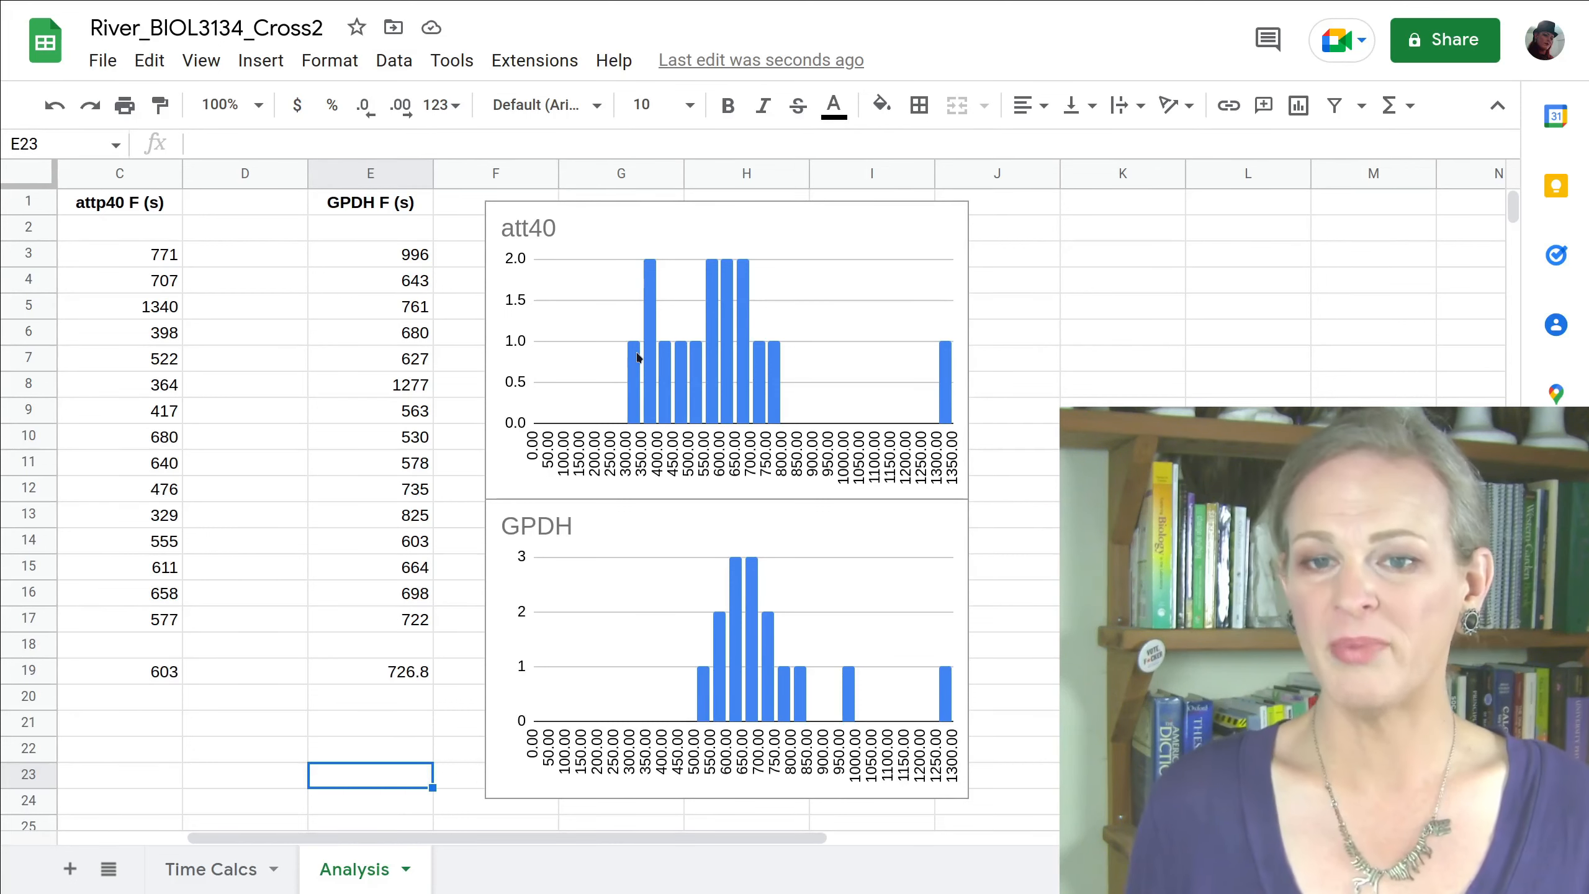
# - Examine the att40 and GPDH histograms, comparing where the bars cluster and which values lie far from the rest
pyautogui.click(637, 398)
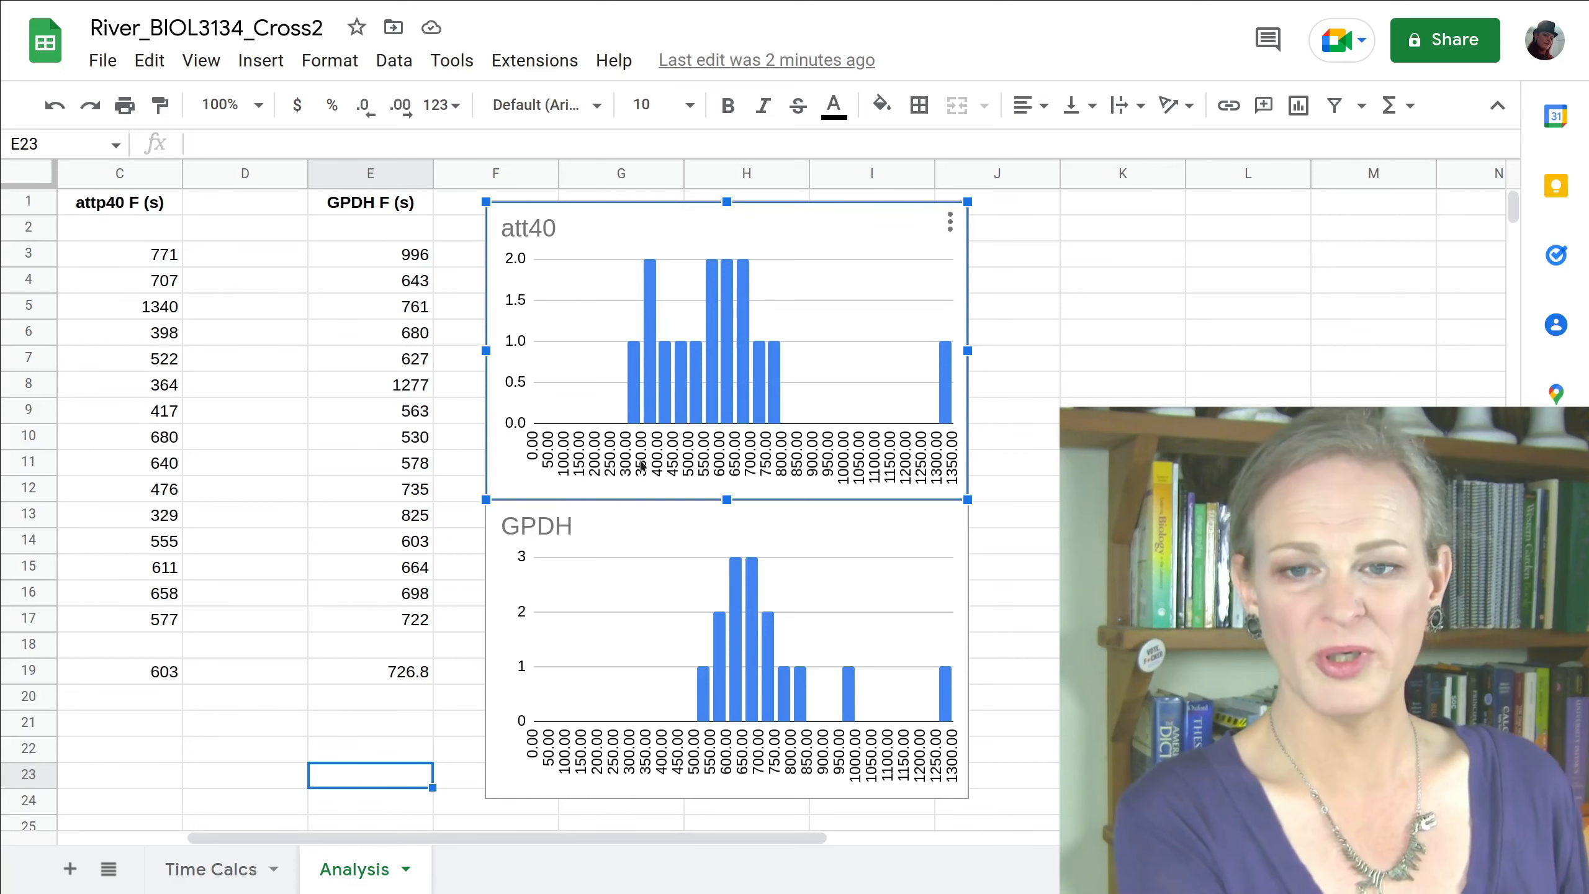
pyautogui.moveTo(650, 268)
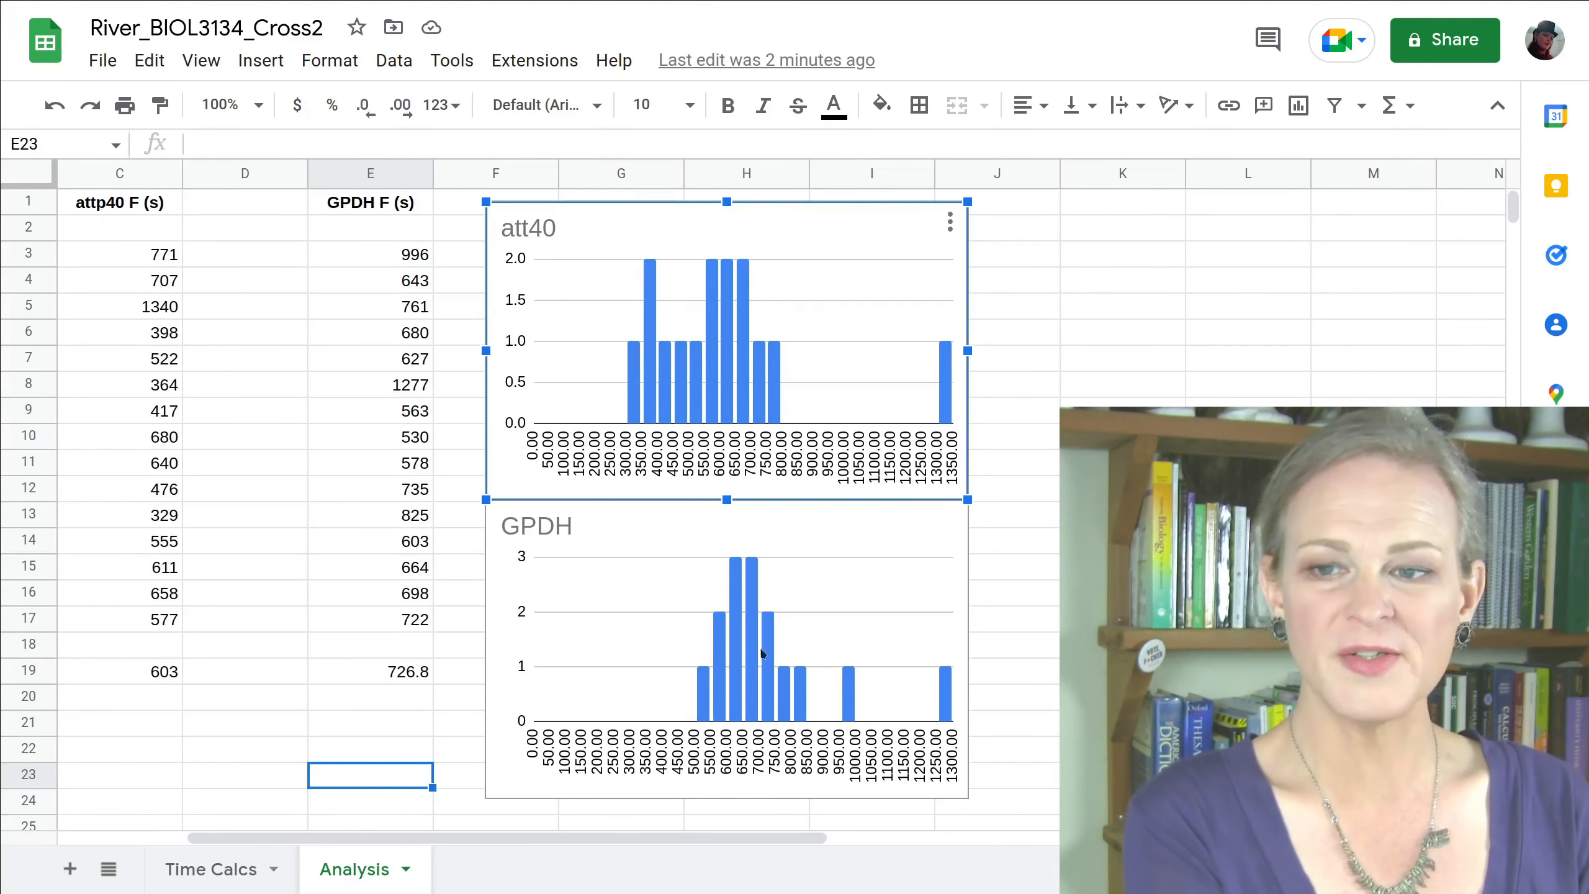
pyautogui.moveTo(943, 389)
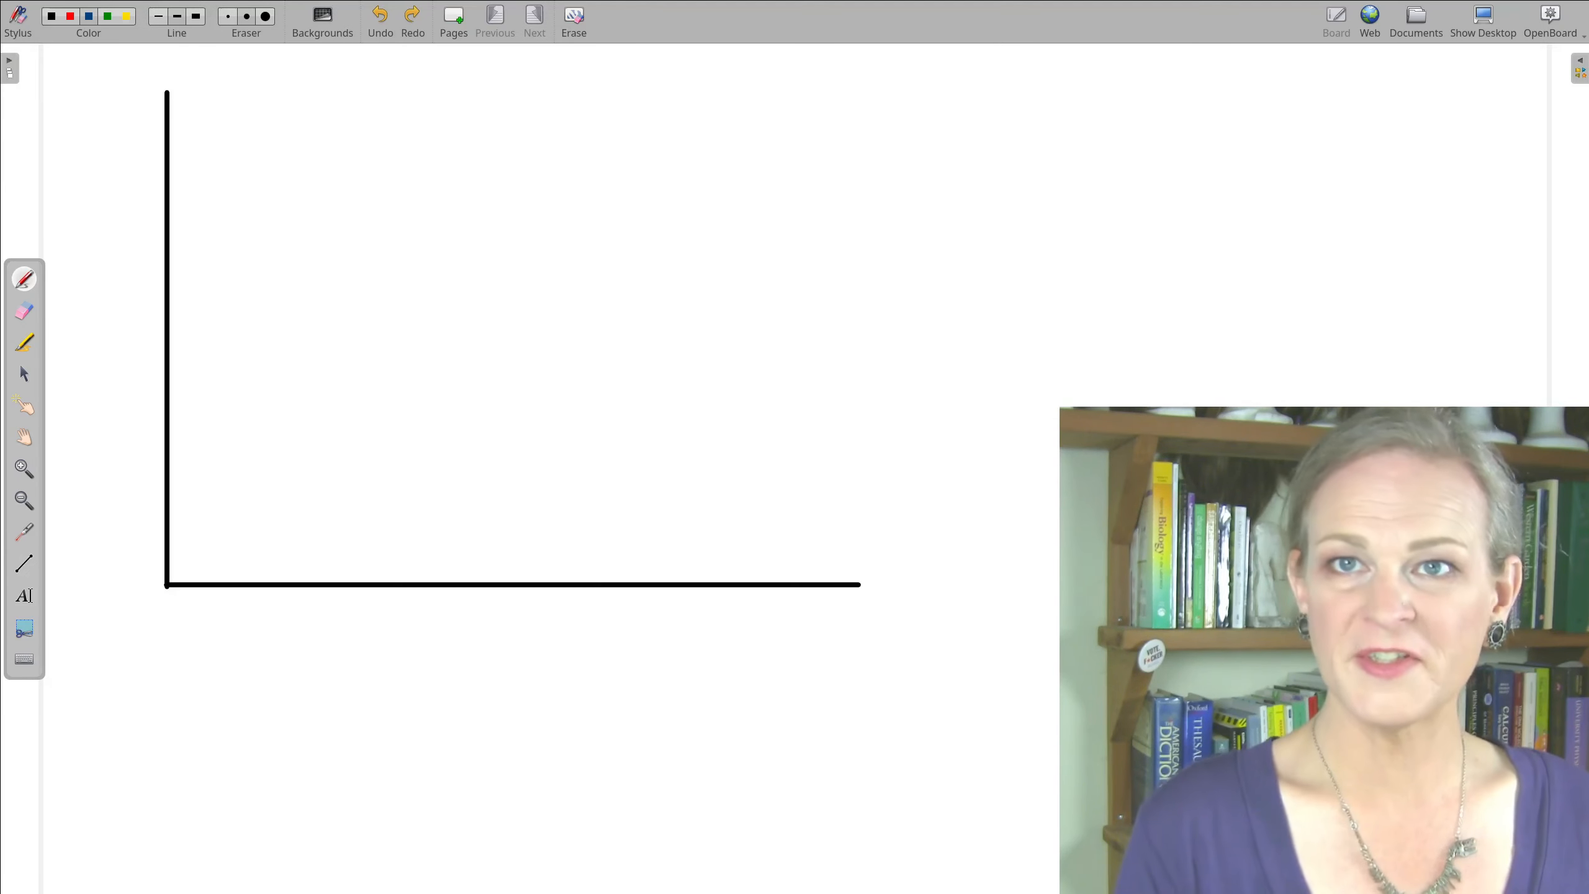
pyautogui.moveTo(242, 570)
pyautogui.mouseDown()
pyautogui.moveTo(281, 434)
pyautogui.moveTo(281, 556)
pyautogui.moveTo(312, 395)
pyautogui.moveTo(359, 541)
pyautogui.moveTo(429, 425)
pyautogui.moveTo(494, 456)
pyautogui.moveTo(485, 552)
pyautogui.mouseUp()
pyautogui.hotkey('ctrl', 'z')
pyautogui.hotkey('ctrl', 'z')
pyautogui.hotkey('ctrl', 'z')
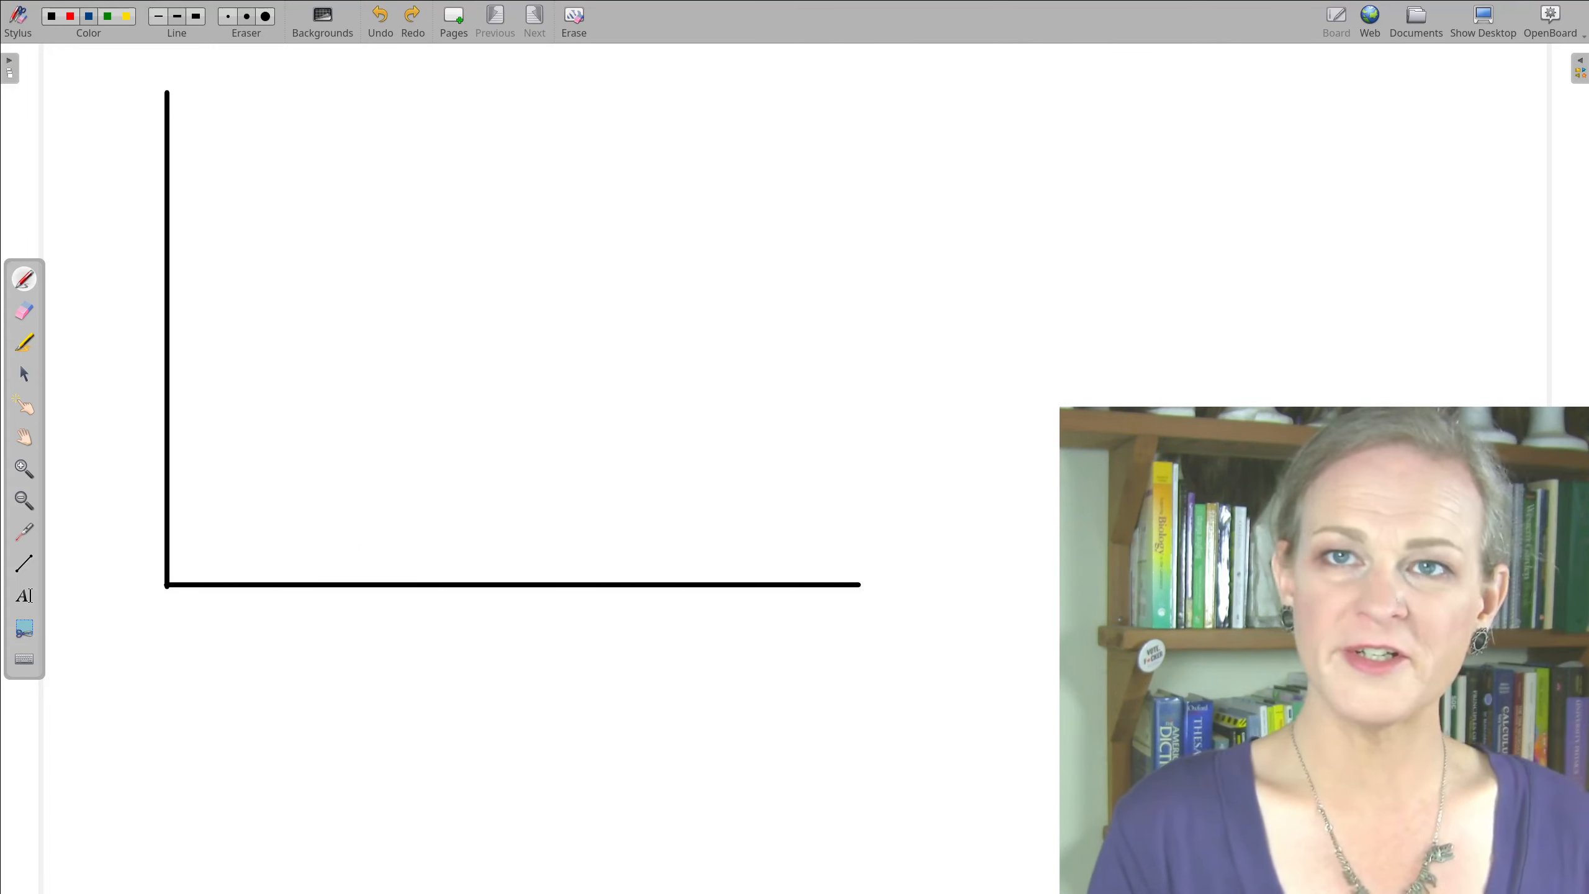
# - Draw a wide blue bell curve above the horizontal axis and write "bell /gaussian" beside it
pyautogui.moveTo(207, 543)
pyautogui.mouseDown()
pyautogui.moveTo(263, 542)
pyautogui.moveTo(376, 380)
pyautogui.moveTo(576, 241)
pyautogui.moveTo(724, 356)
pyautogui.moveTo(838, 488)
pyautogui.moveTo(970, 539)
pyautogui.moveTo(1033, 527)
pyautogui.mouseUp()
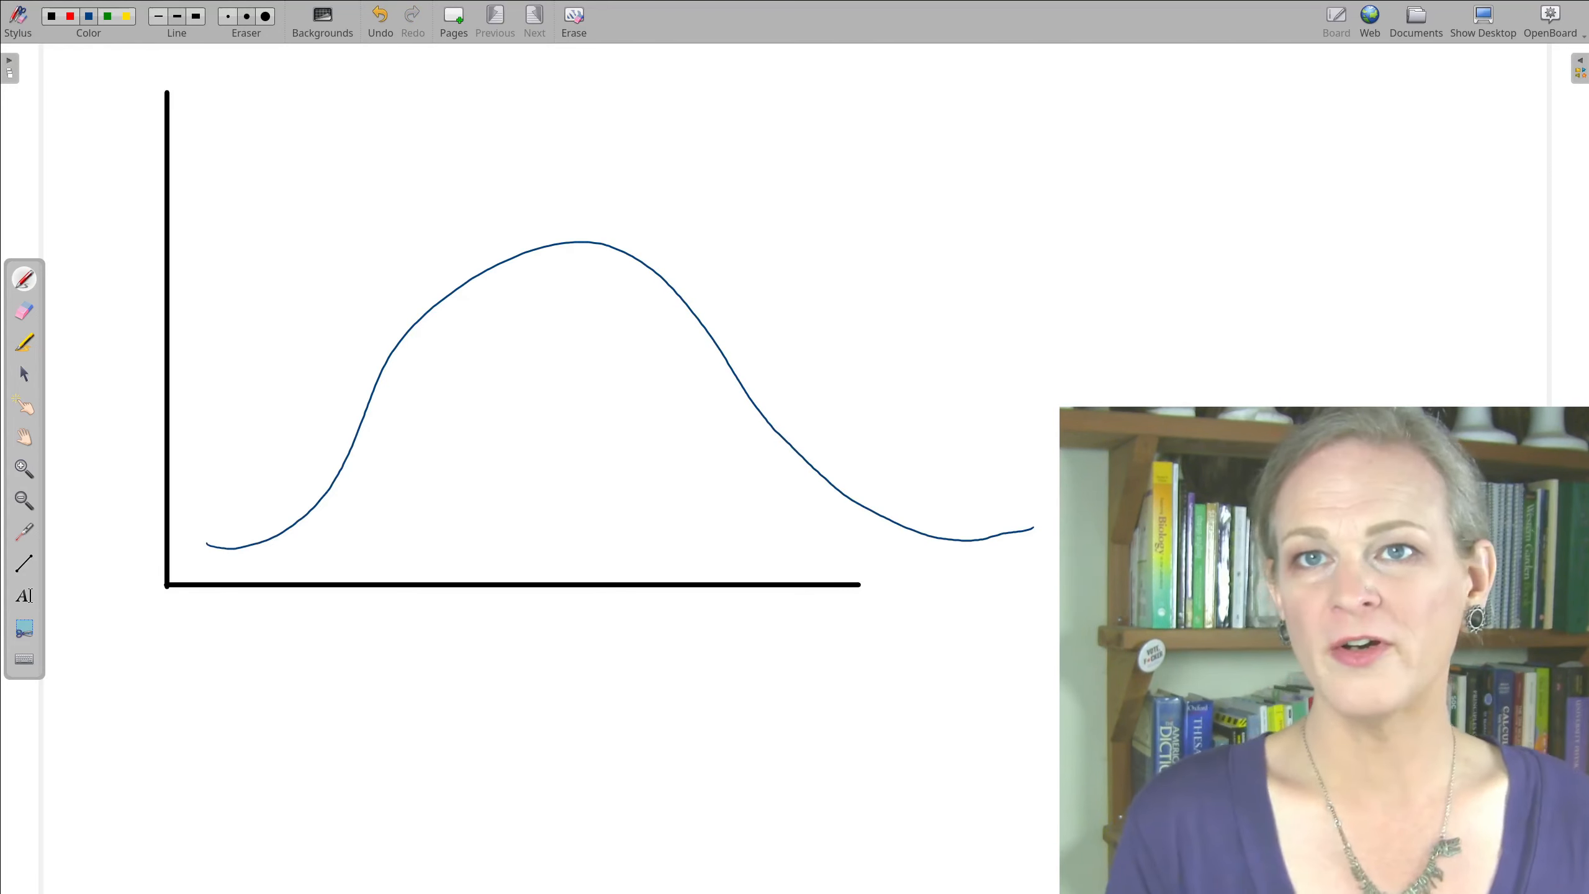
pyautogui.moveTo(726, 69); pyautogui.dragTo(733, 138)
pyautogui.moveTo(751, 136)
pyautogui.mouseDown()
pyautogui.moveTo(773, 127)
pyautogui.moveTo(779, 143)
pyautogui.mouseUp()
pyautogui.moveTo(785, 77); pyautogui.dragTo(798, 148)
pyautogui.moveTo(894, 58)
pyautogui.mouseDown()
pyautogui.moveTo(850, 162)
pyautogui.moveTo(909, 188)
pyautogui.moveTo(886, 204)
pyautogui.mouseUp()
pyautogui.moveTo(944, 119)
pyautogui.mouseDown()
pyautogui.moveTo(946, 145)
pyautogui.moveTo(979, 113)
pyautogui.mouseUp()
pyautogui.moveTo(1021, 113)
pyautogui.mouseDown()
pyautogui.moveTo(1003, 147)
pyautogui.moveTo(1146, 153)
pyautogui.mouseUp()
pyautogui.click(1057, 111)
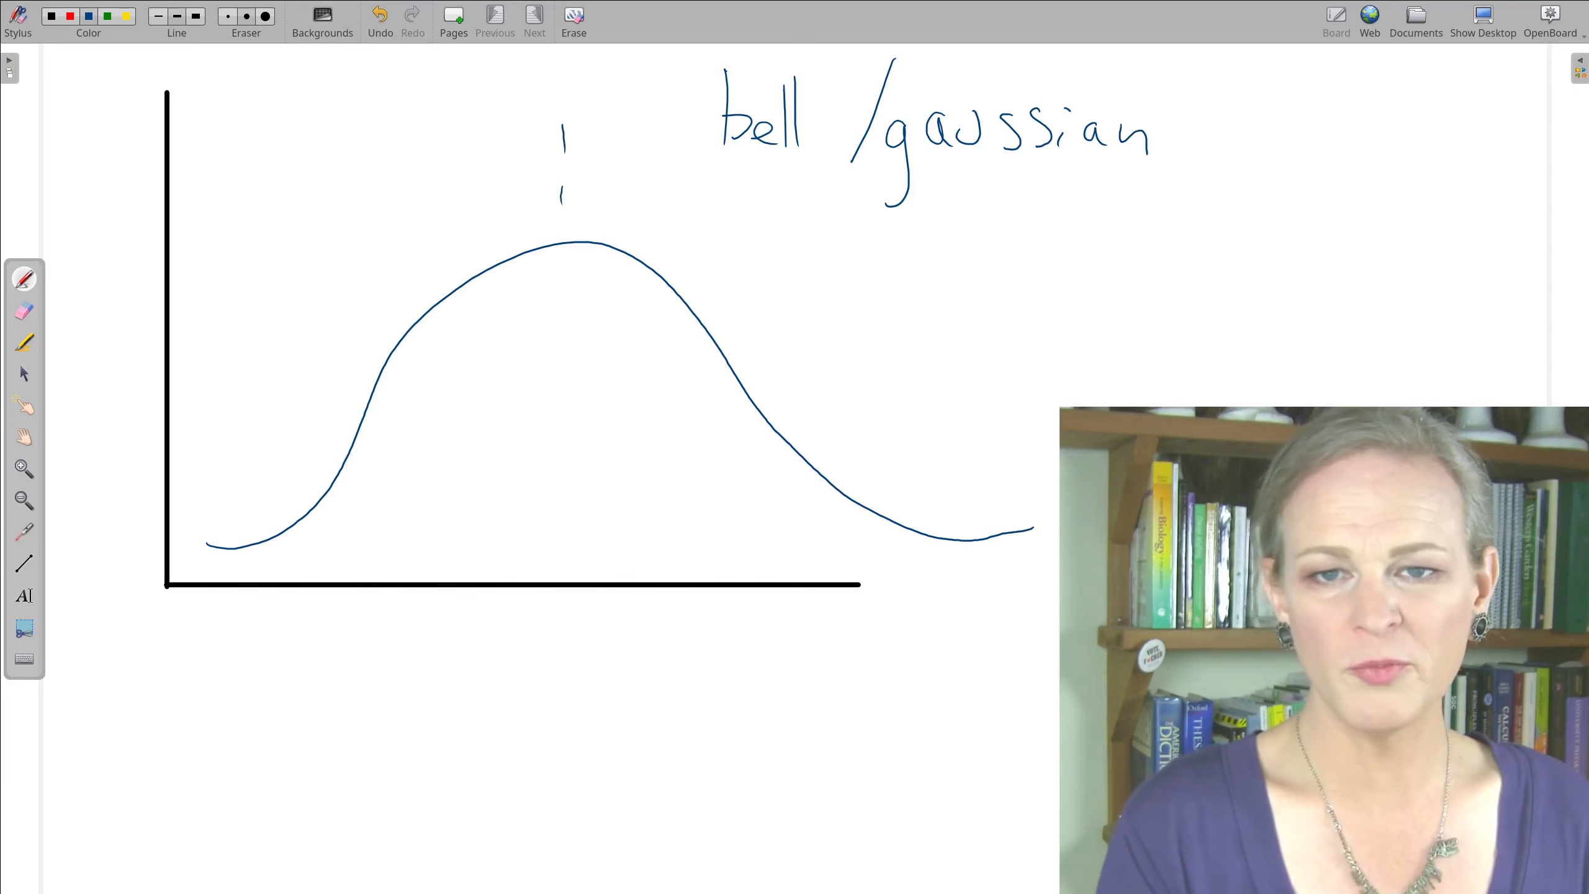
# - Extend the dashed blue vertical line from the curve's peak down past the horizontal axis
pyautogui.moveTo(561, 247); pyautogui.dragTo(561, 257)
pyautogui.moveTo(566, 329); pyautogui.dragTo(566, 352)
pyautogui.moveTo(568, 412); pyautogui.dragTo(564, 451)
pyautogui.moveTo(562, 516); pyautogui.dragTo(560, 629)
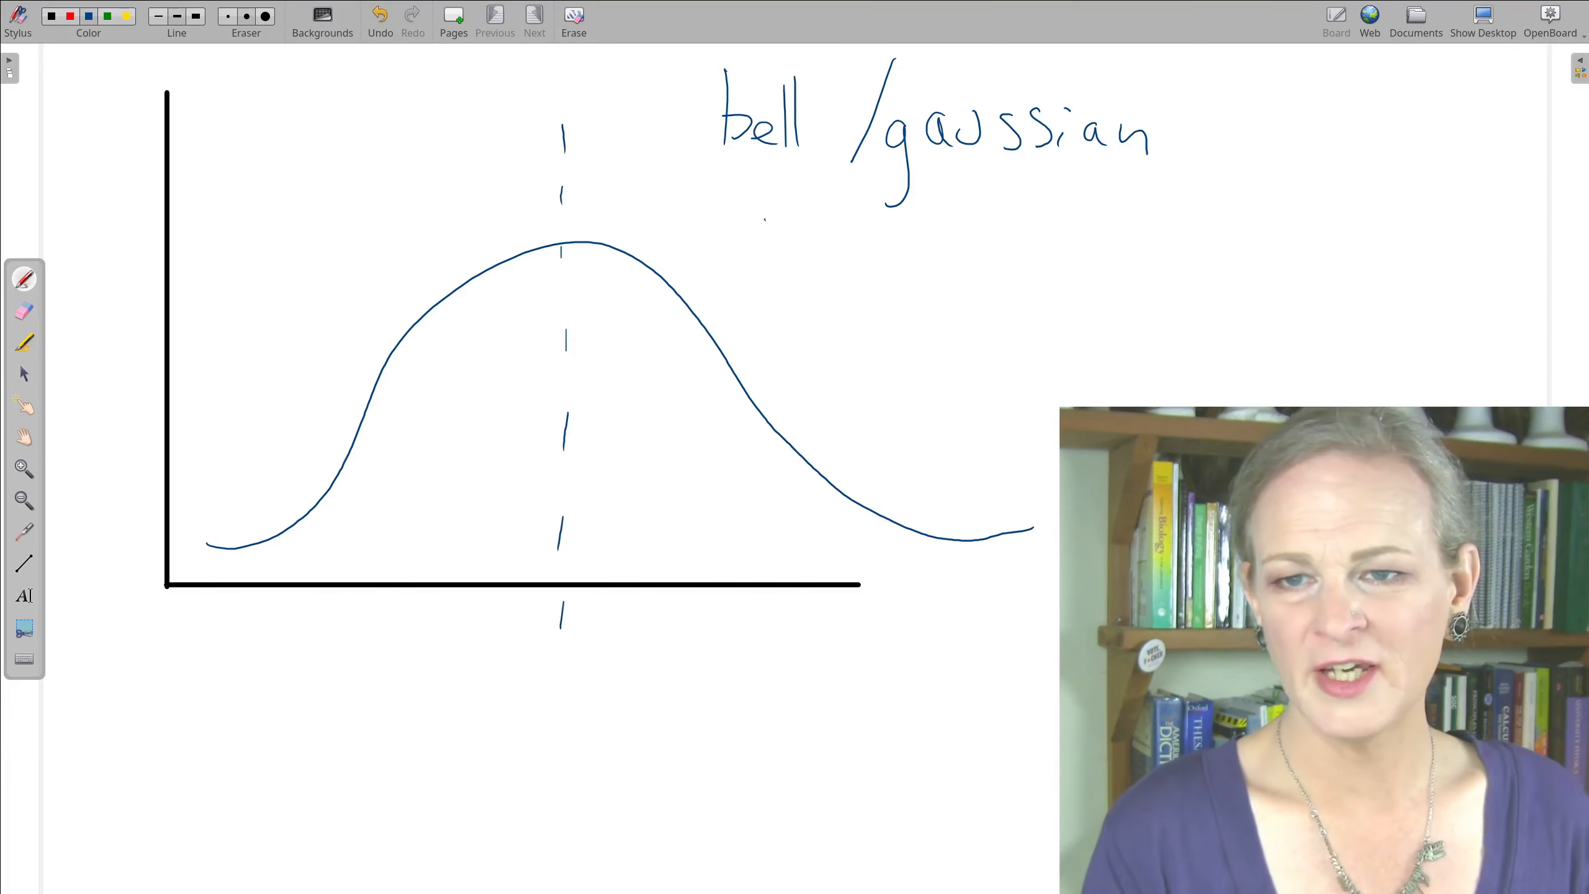
# - Write "normal" in quotation marks beneath the "bell /gaussian" label
pyautogui.moveTo(802, 273); pyautogui.dragTo(828, 274)
pyautogui.moveTo(870, 247)
pyautogui.mouseDown()
pyautogui.moveTo(894, 238)
pyautogui.moveTo(937, 273)
pyautogui.mouseUp()
pyautogui.moveTo(961, 247)
pyautogui.mouseDown()
pyautogui.moveTo(950, 263)
pyautogui.moveTo(971, 268)
pyautogui.mouseUp()
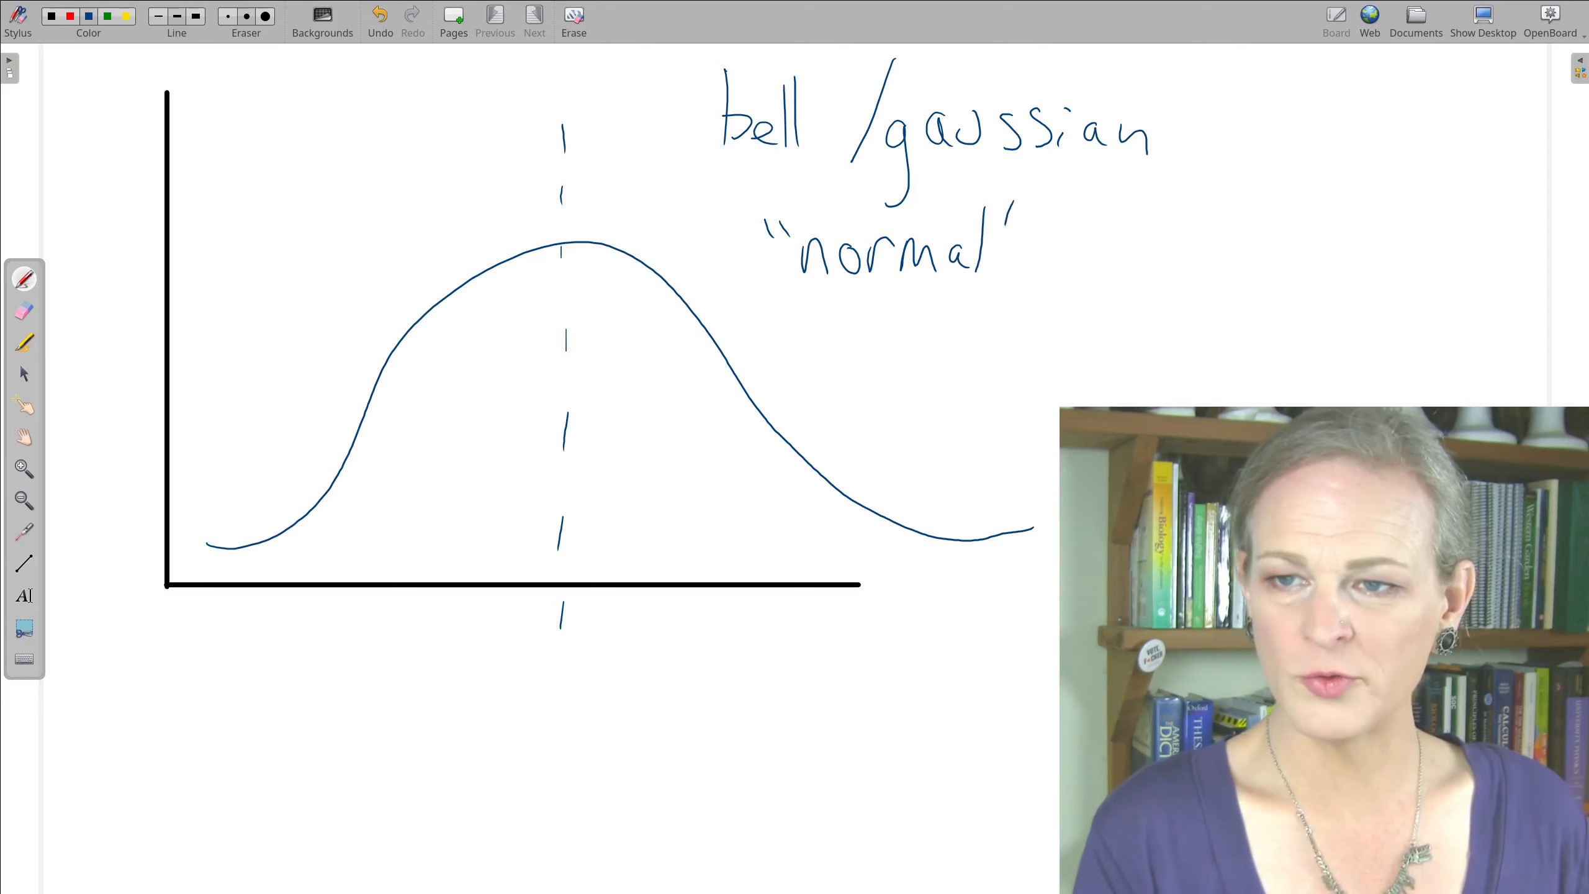
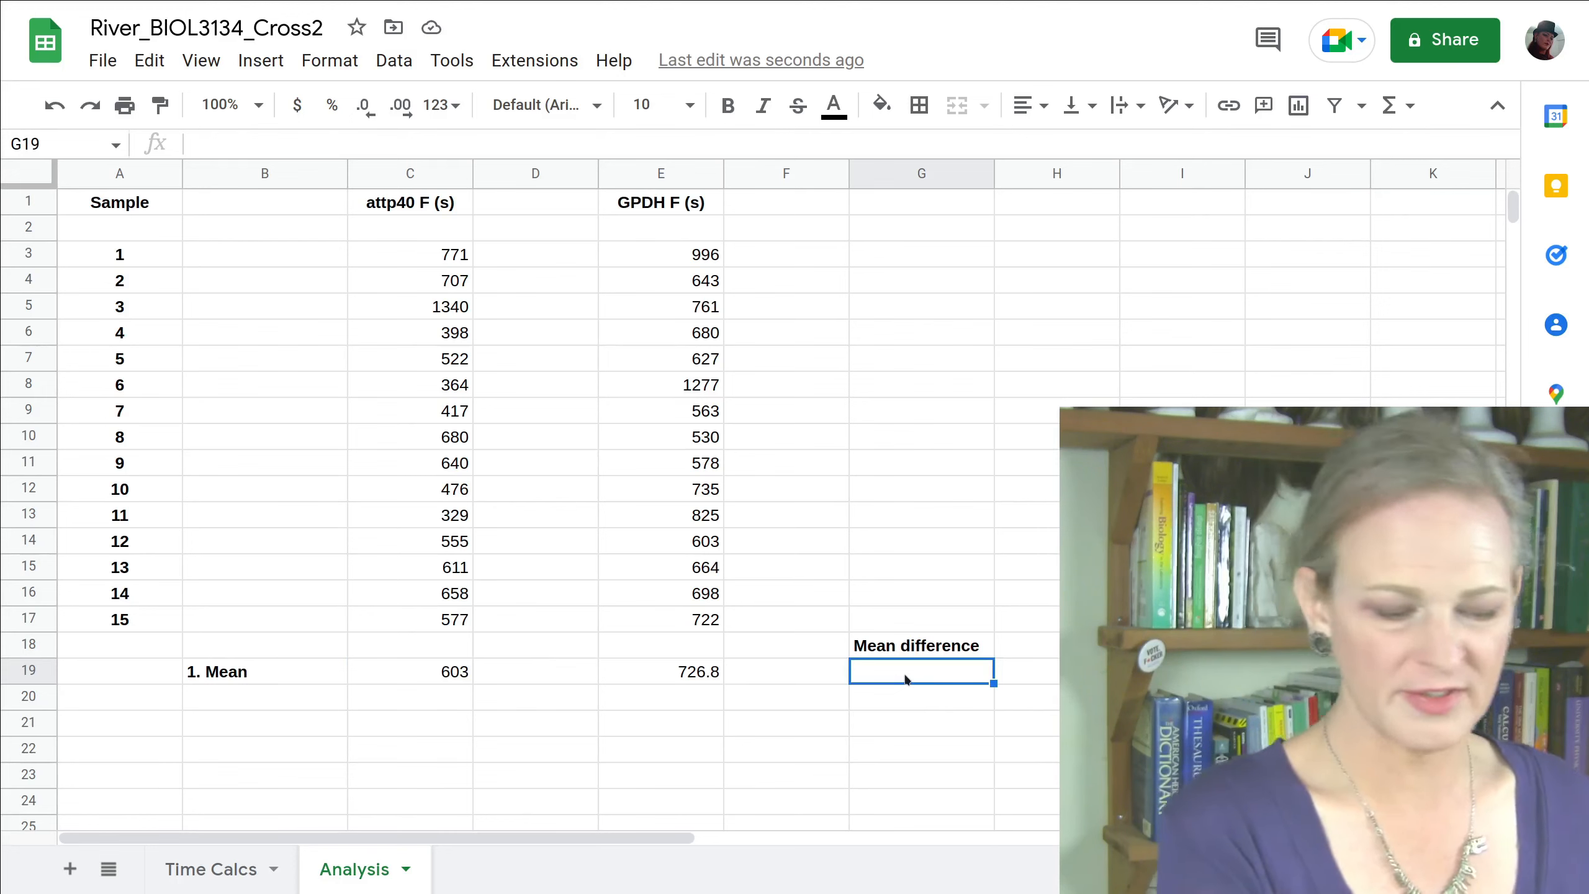
# - Calculate the mean difference in G19 with the formula =(C19-E19)
pyautogui.write('=')
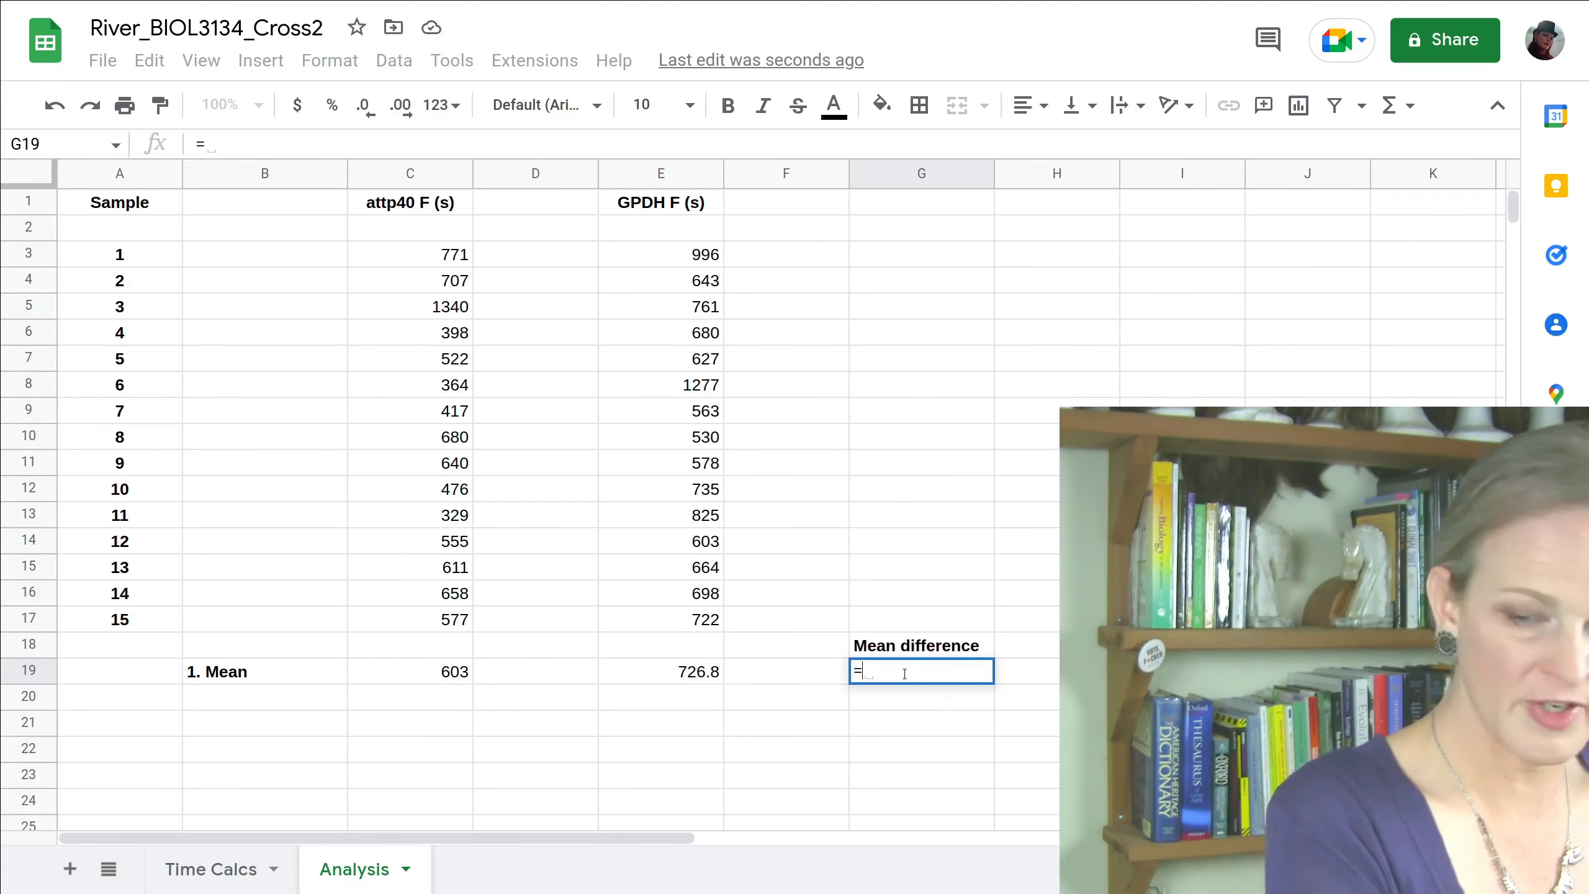
pyautogui.write('(')
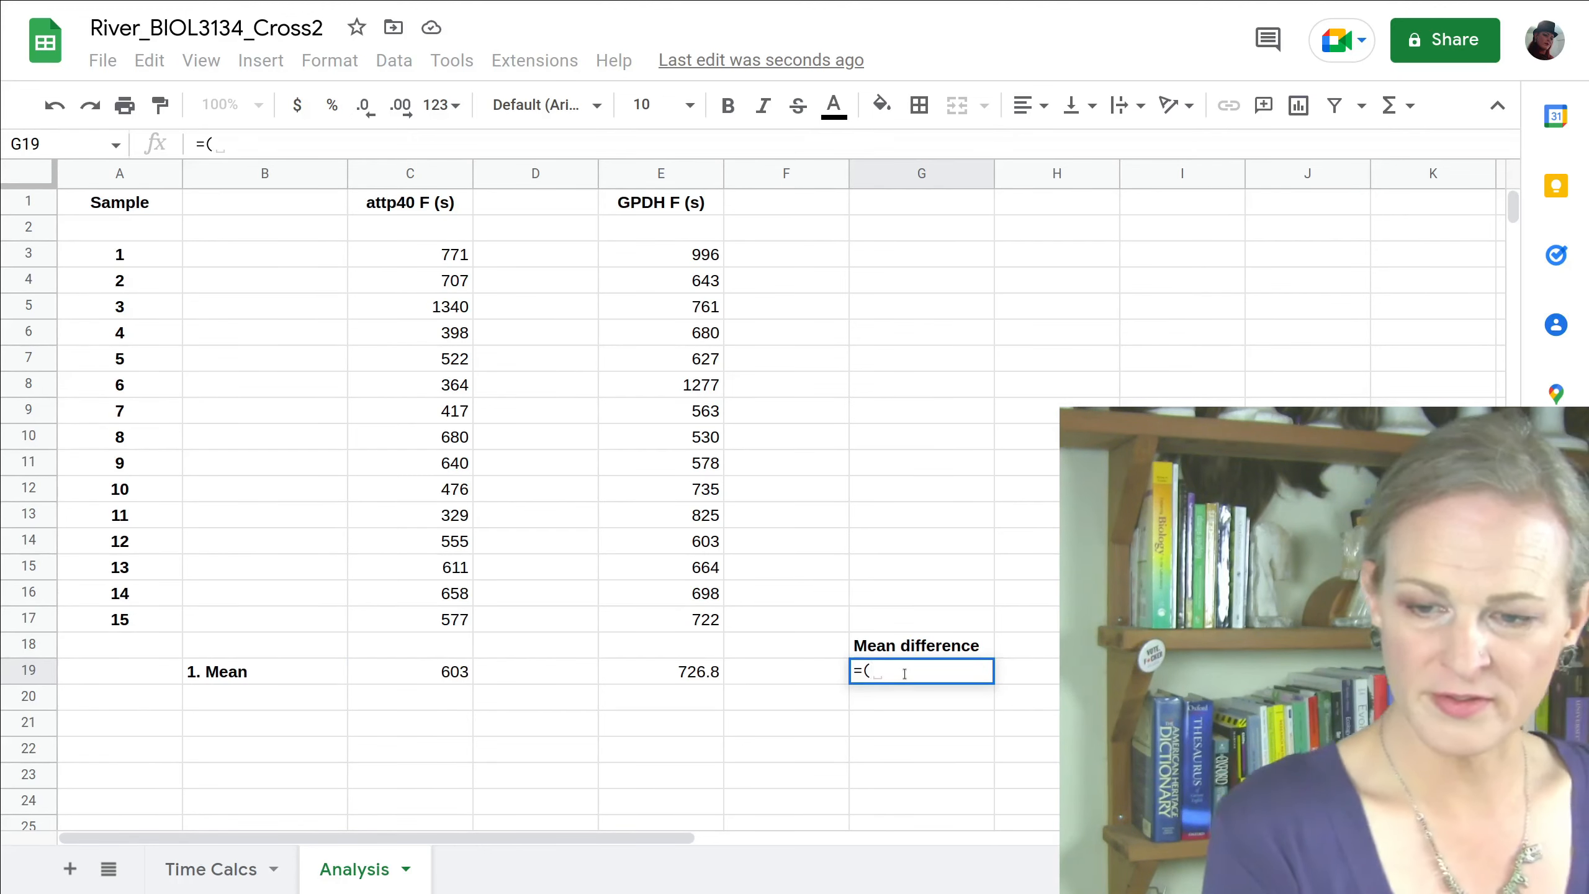
pyautogui.click(375, 673)
pyautogui.write('-')
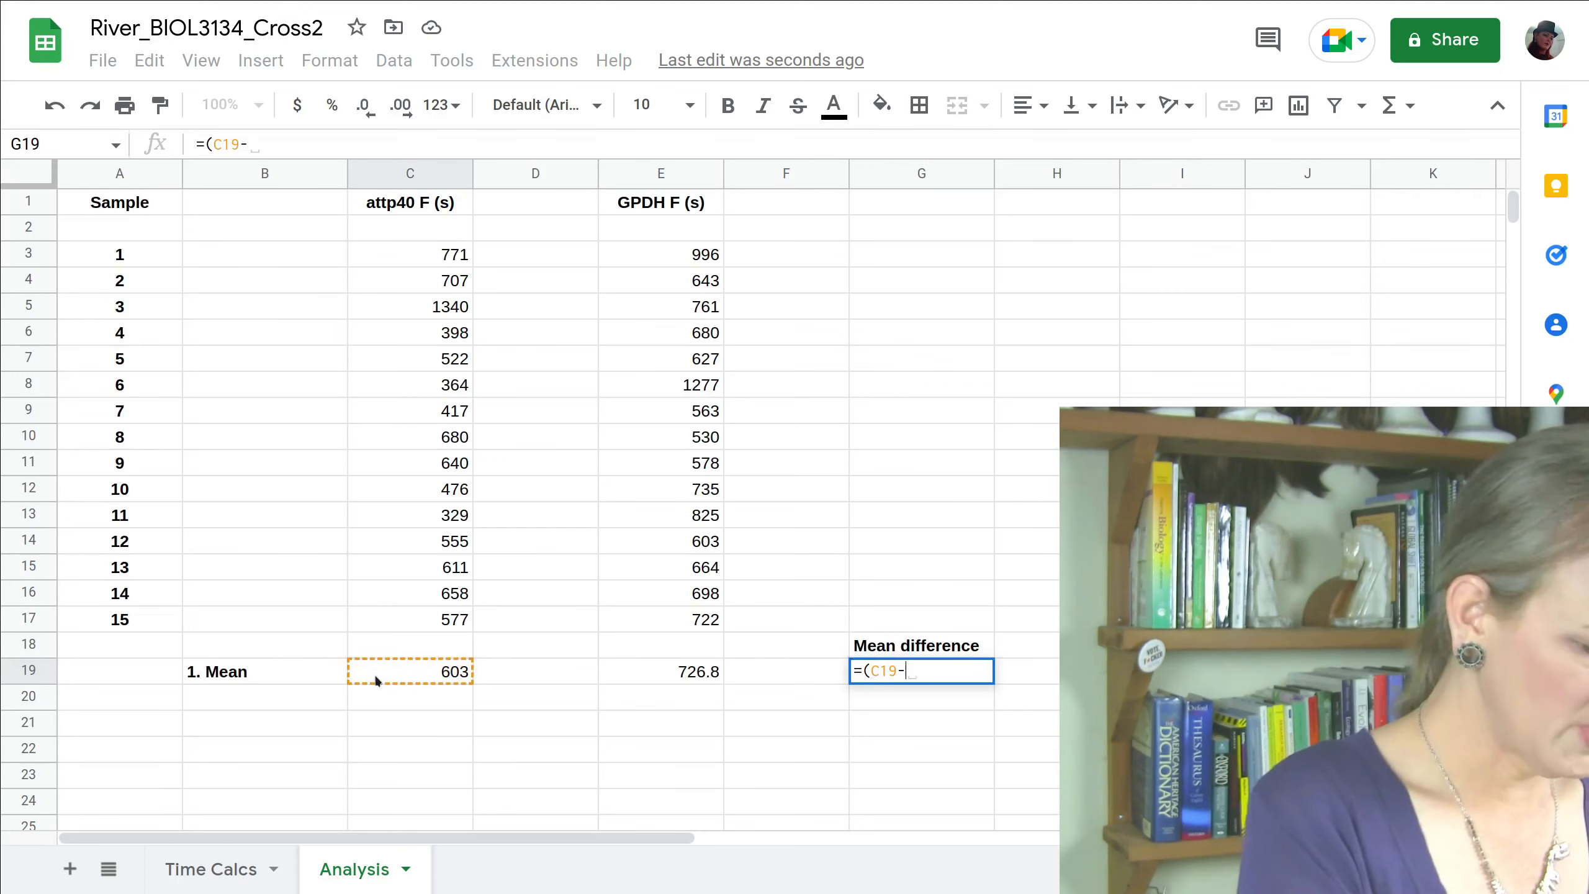
pyautogui.write('3')
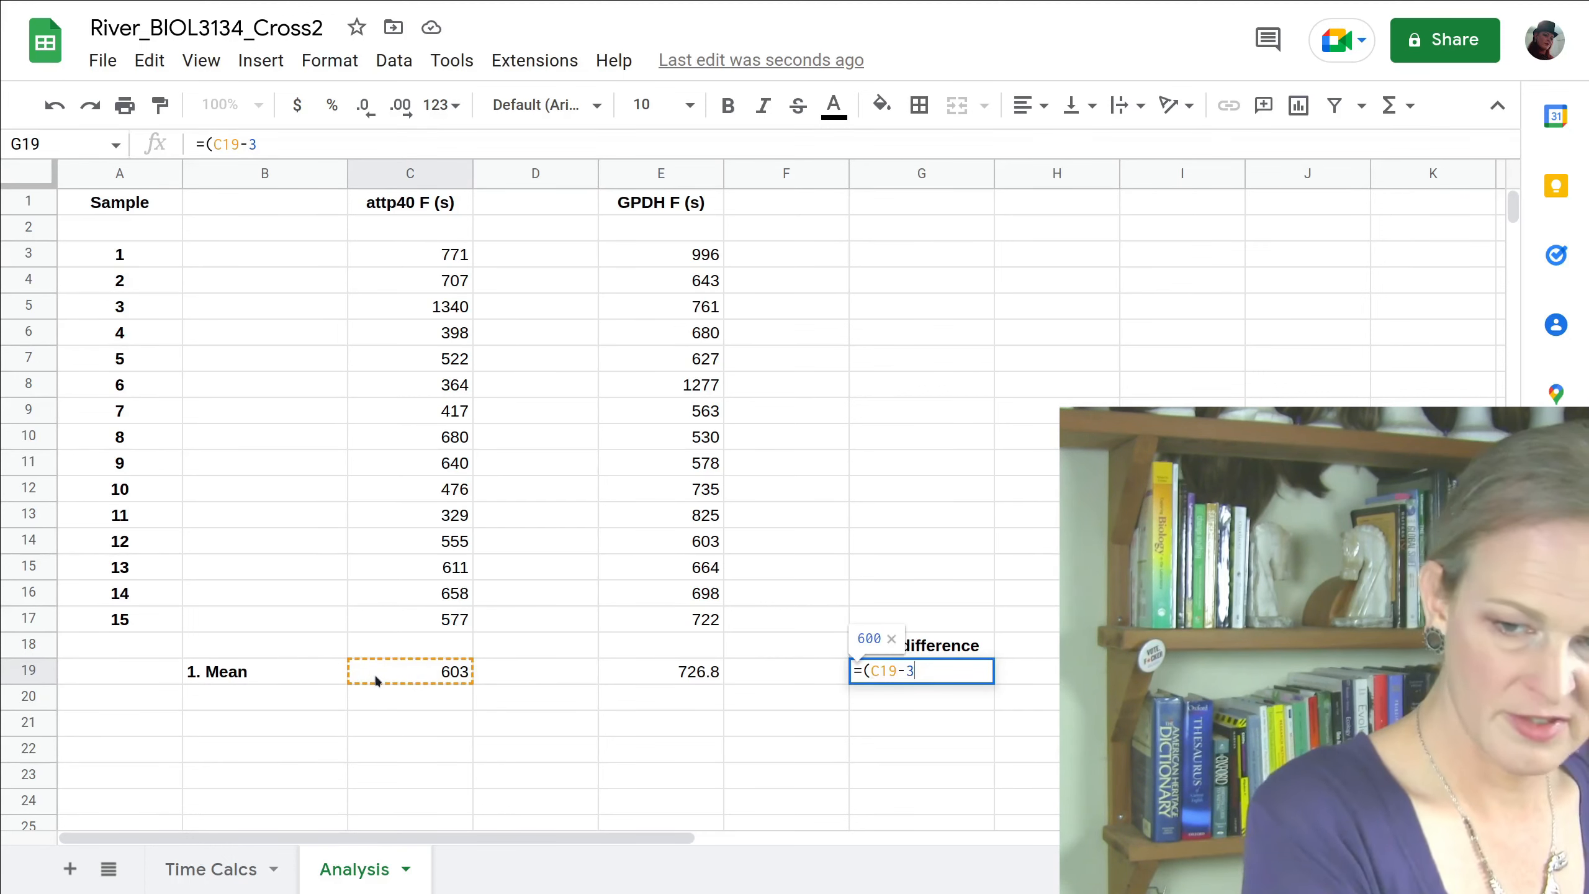
pyautogui.press('BackSpace')
pyautogui.click(650, 679)
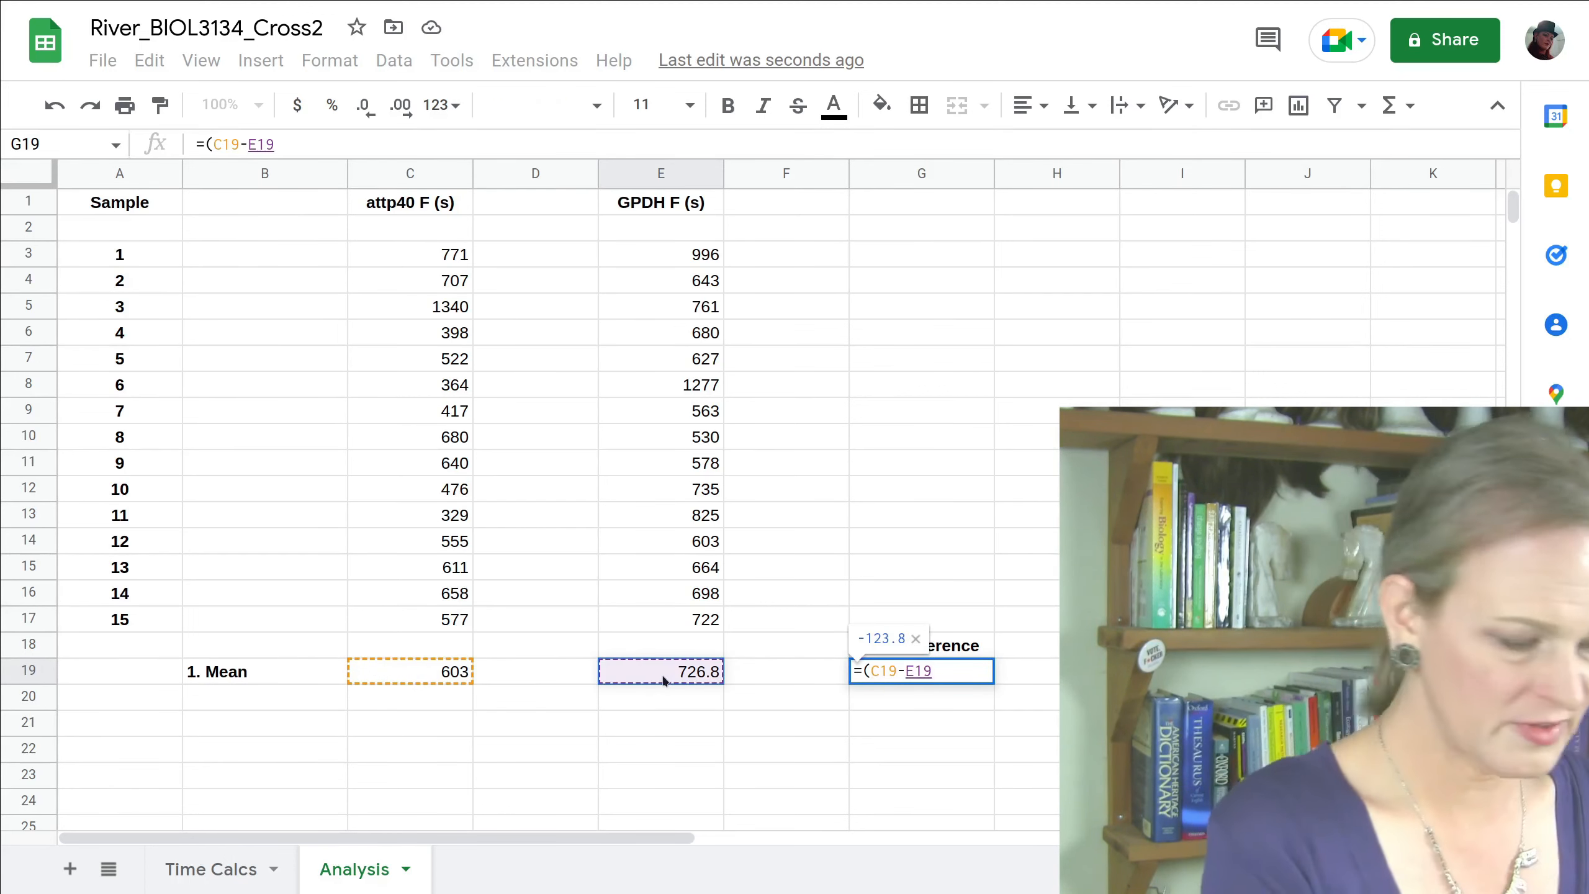
pyautogui.write(')')
pyautogui.press('Return')
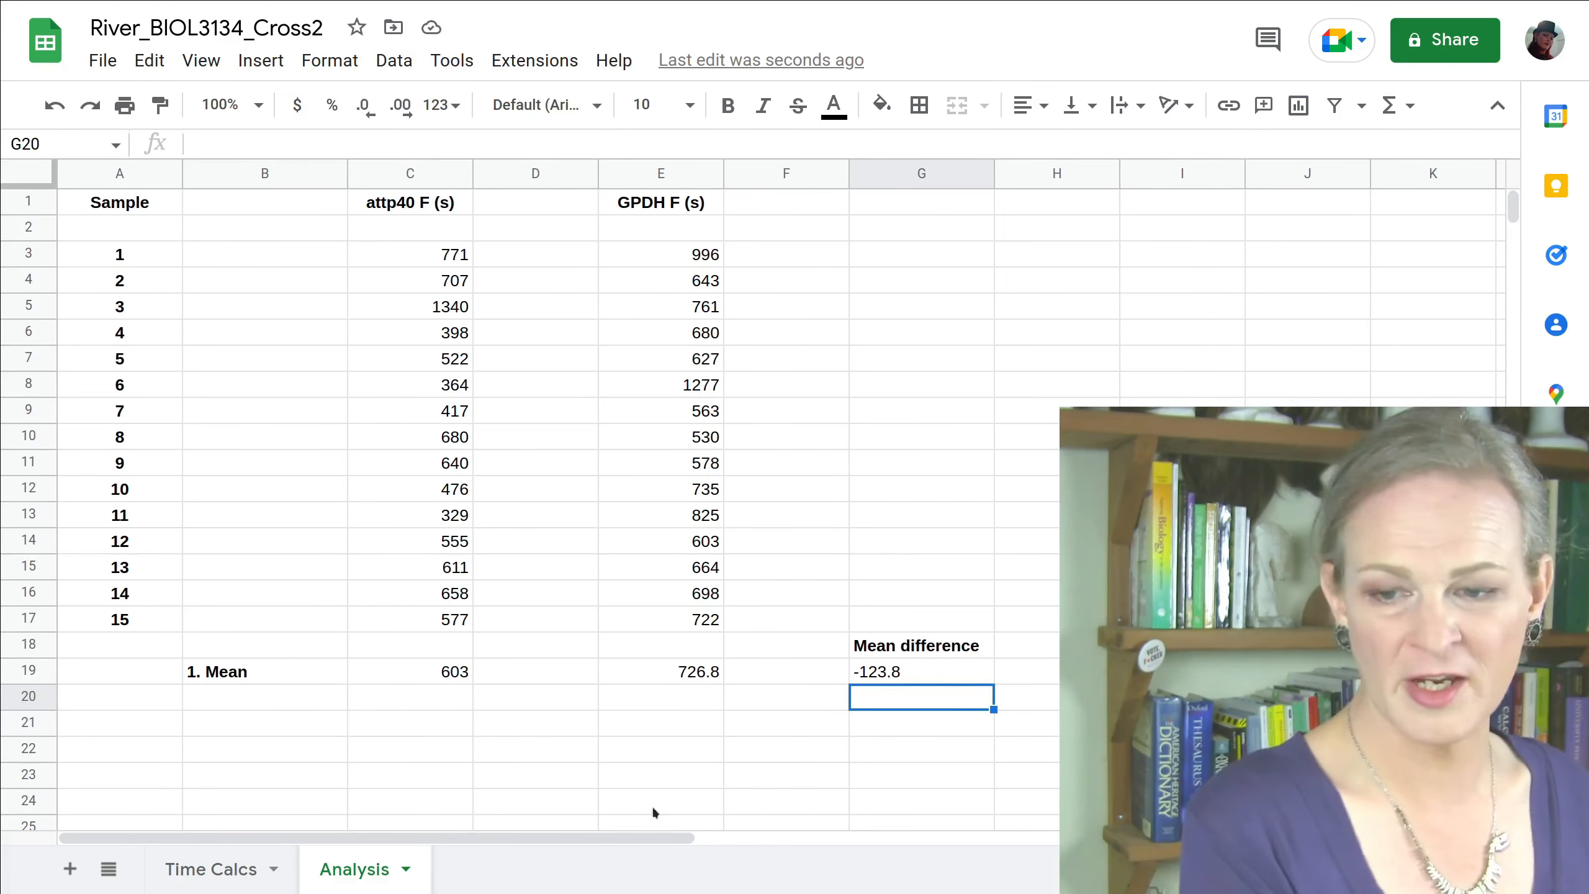
# - Change the G19 formula to the absolute difference of the means, =ABS(C19-E19)
pyautogui.click(883, 680)
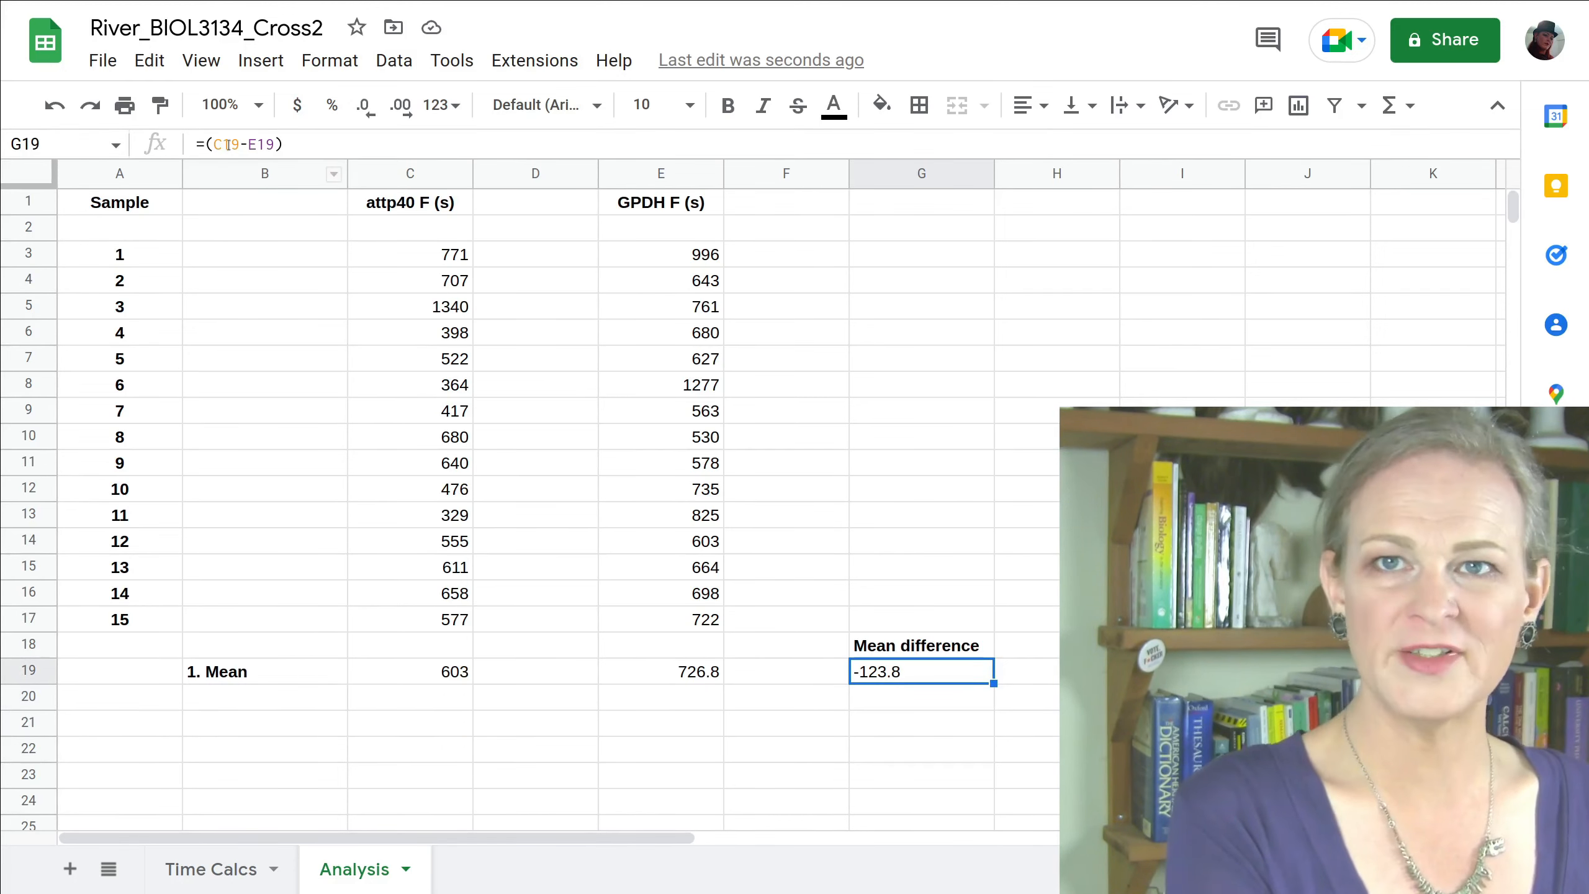
pyautogui.click(209, 144)
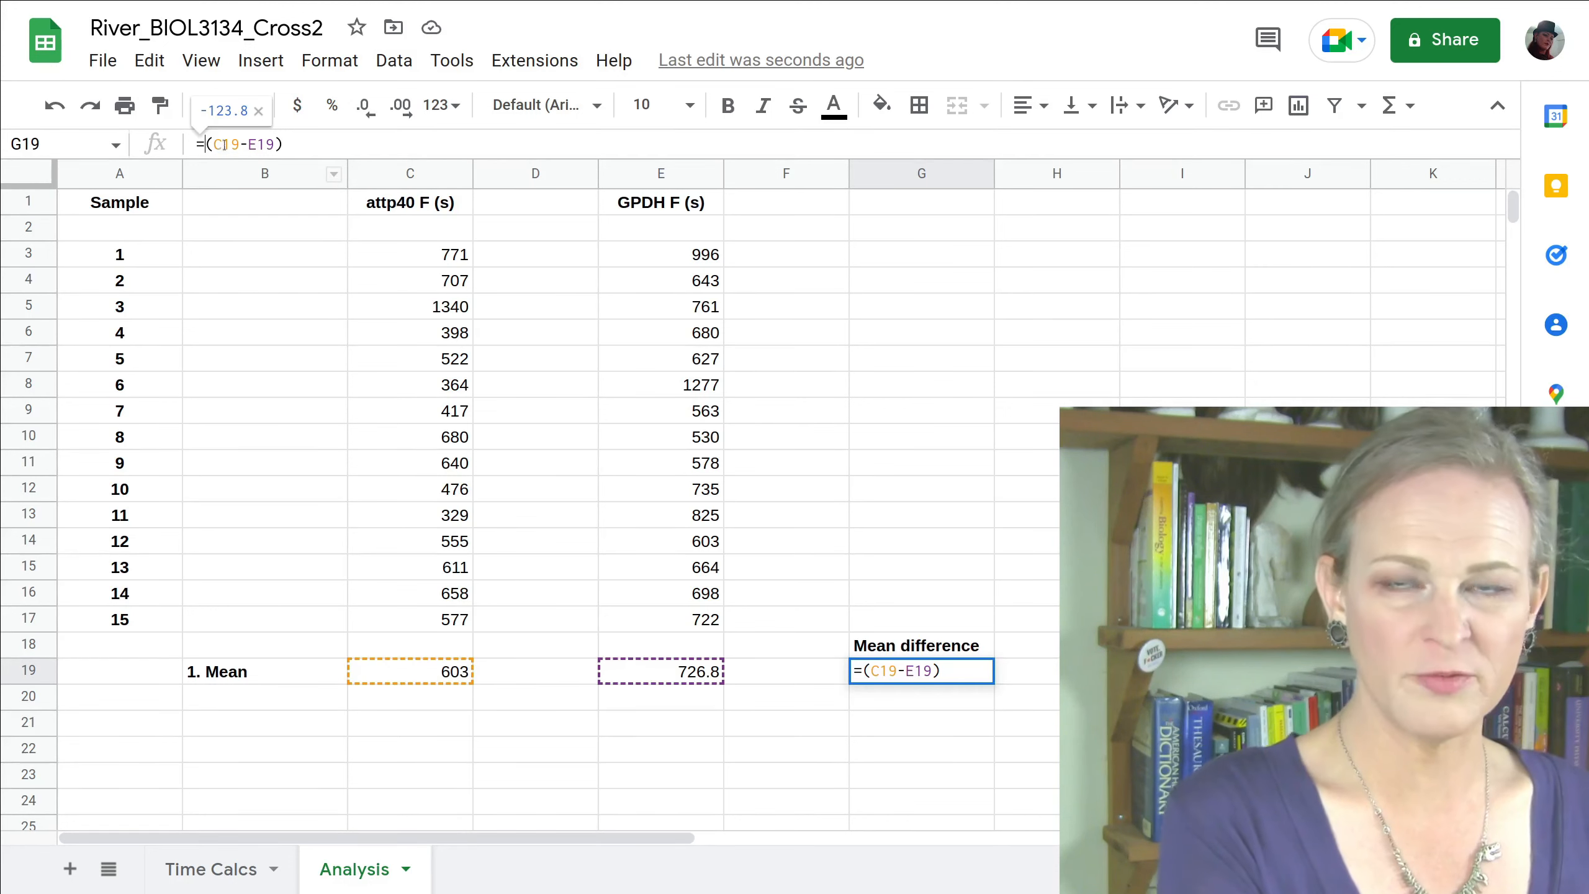
pyautogui.write('abs')
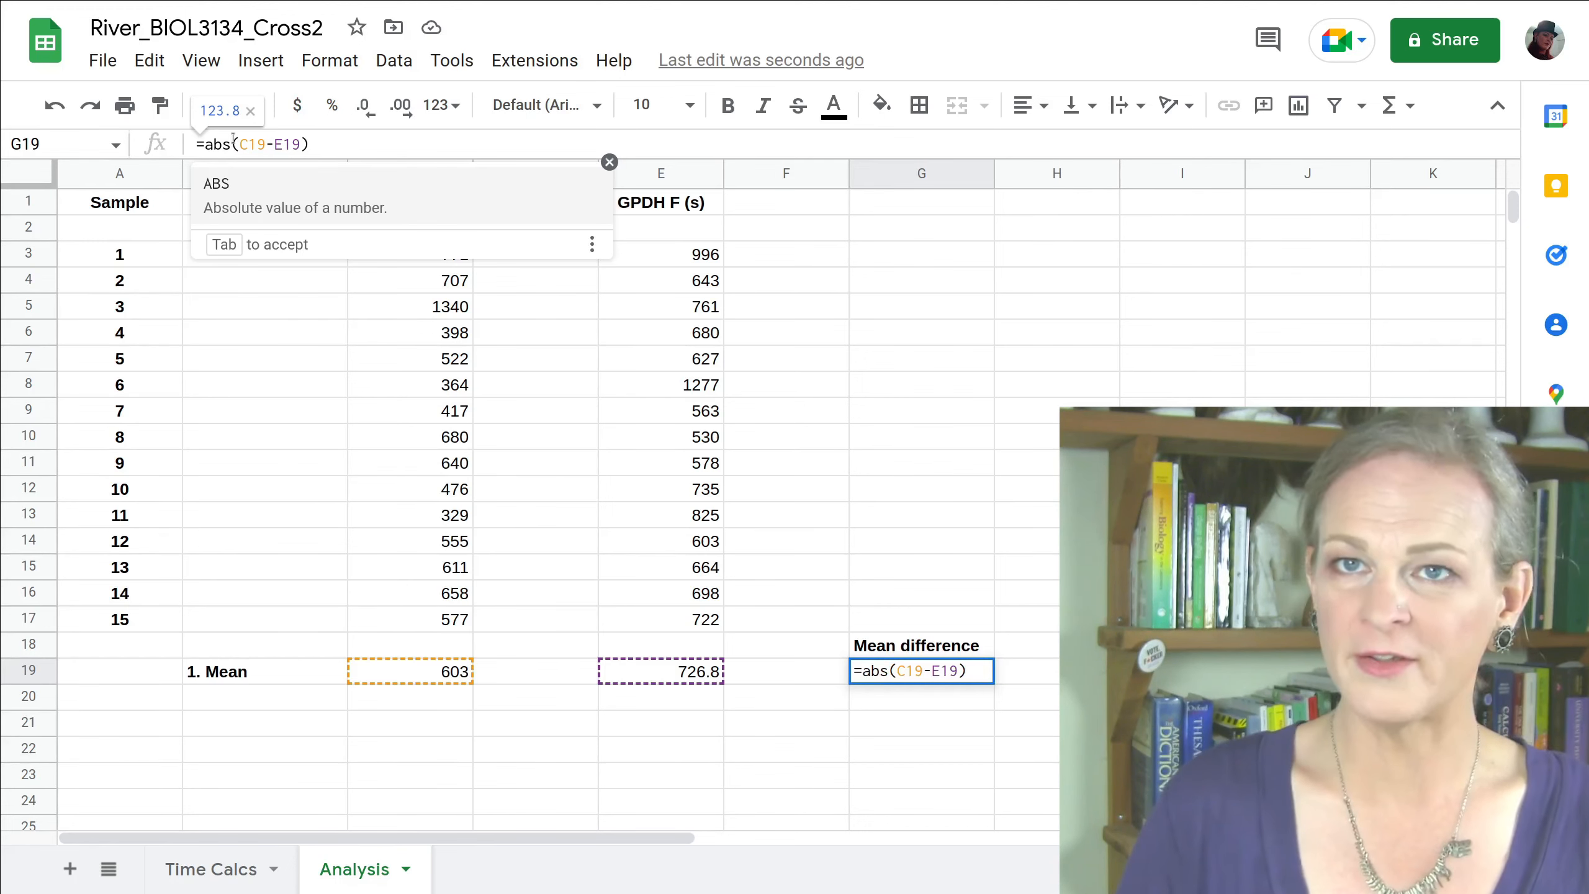
pyautogui.press('Tab')
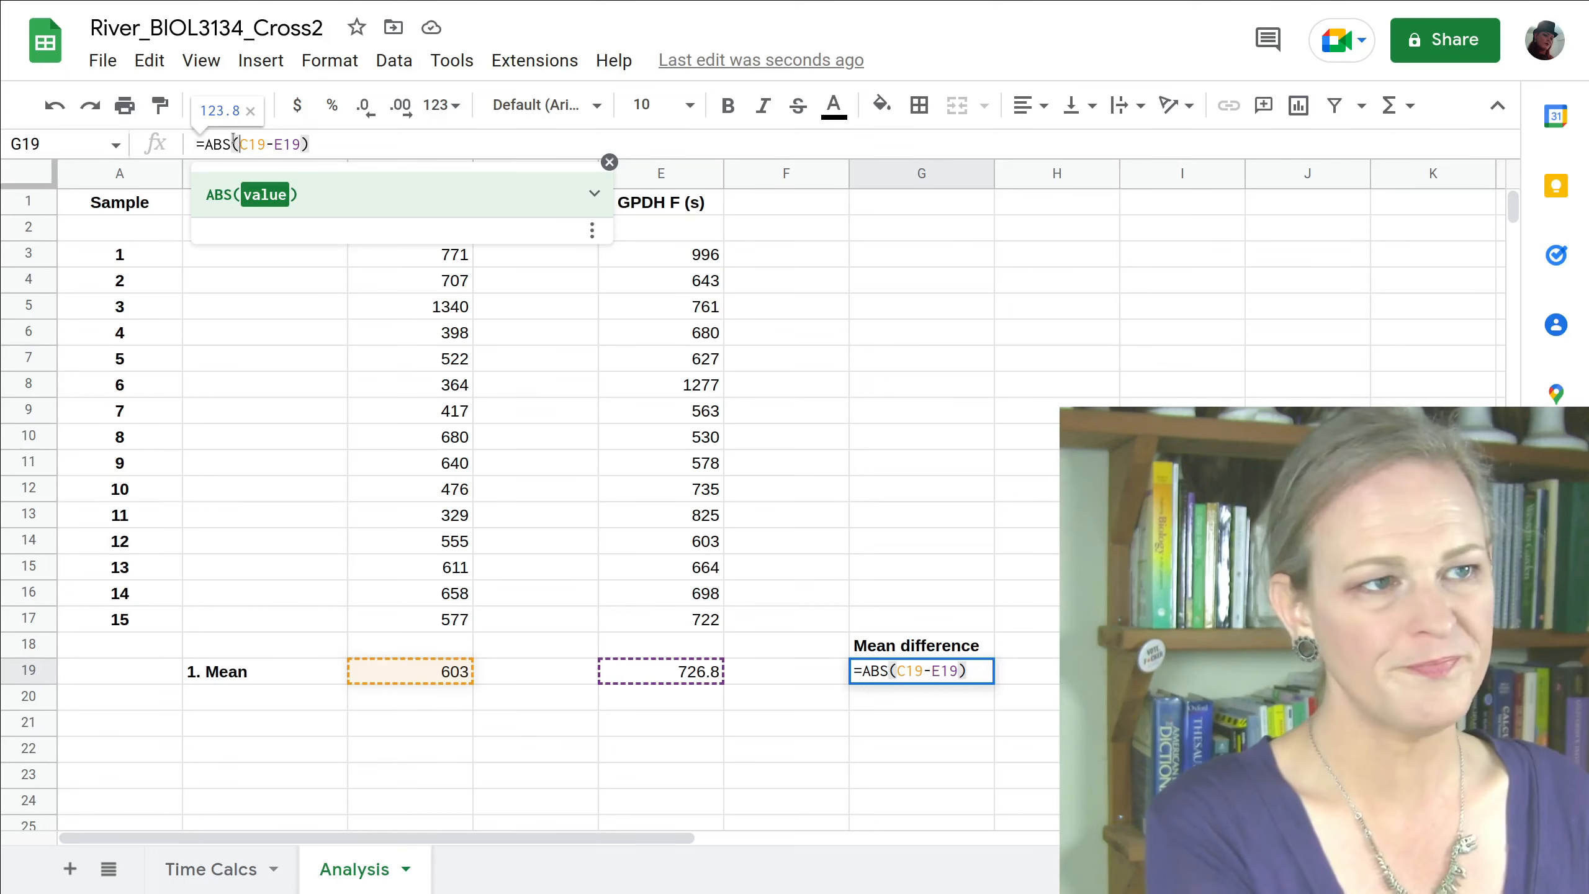
pyautogui.press('Return')
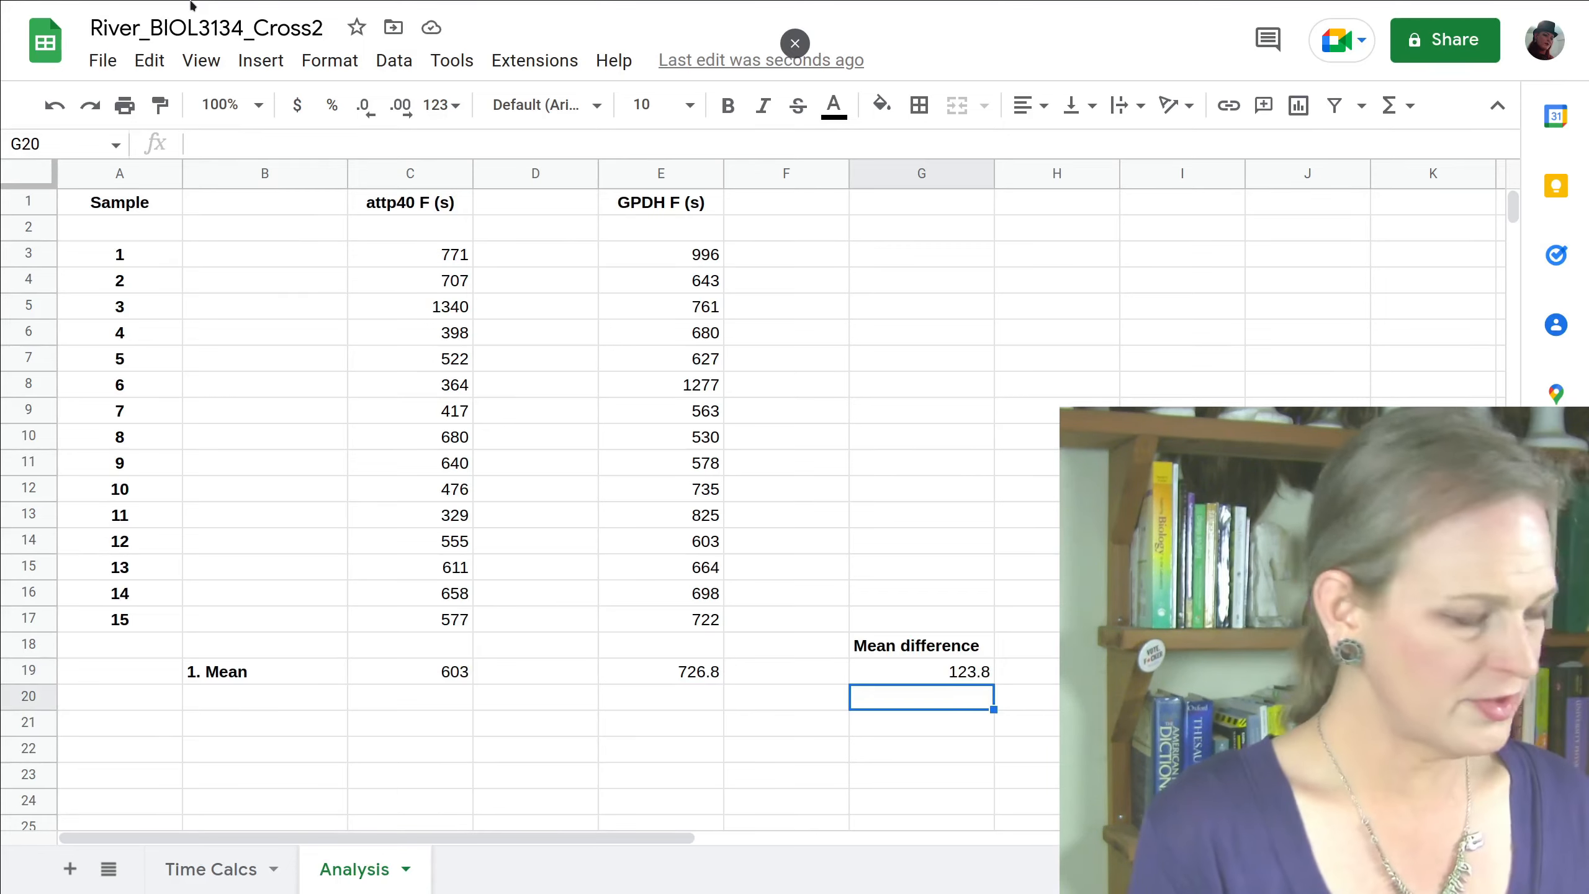
# - Switch to OpenBoard and write "mean diff" in black above the arrows between the two curves' dashed mean lines
pyautogui.hotkey('alt', 'Tab')
pyautogui.hotkey('alt', 'Tab')
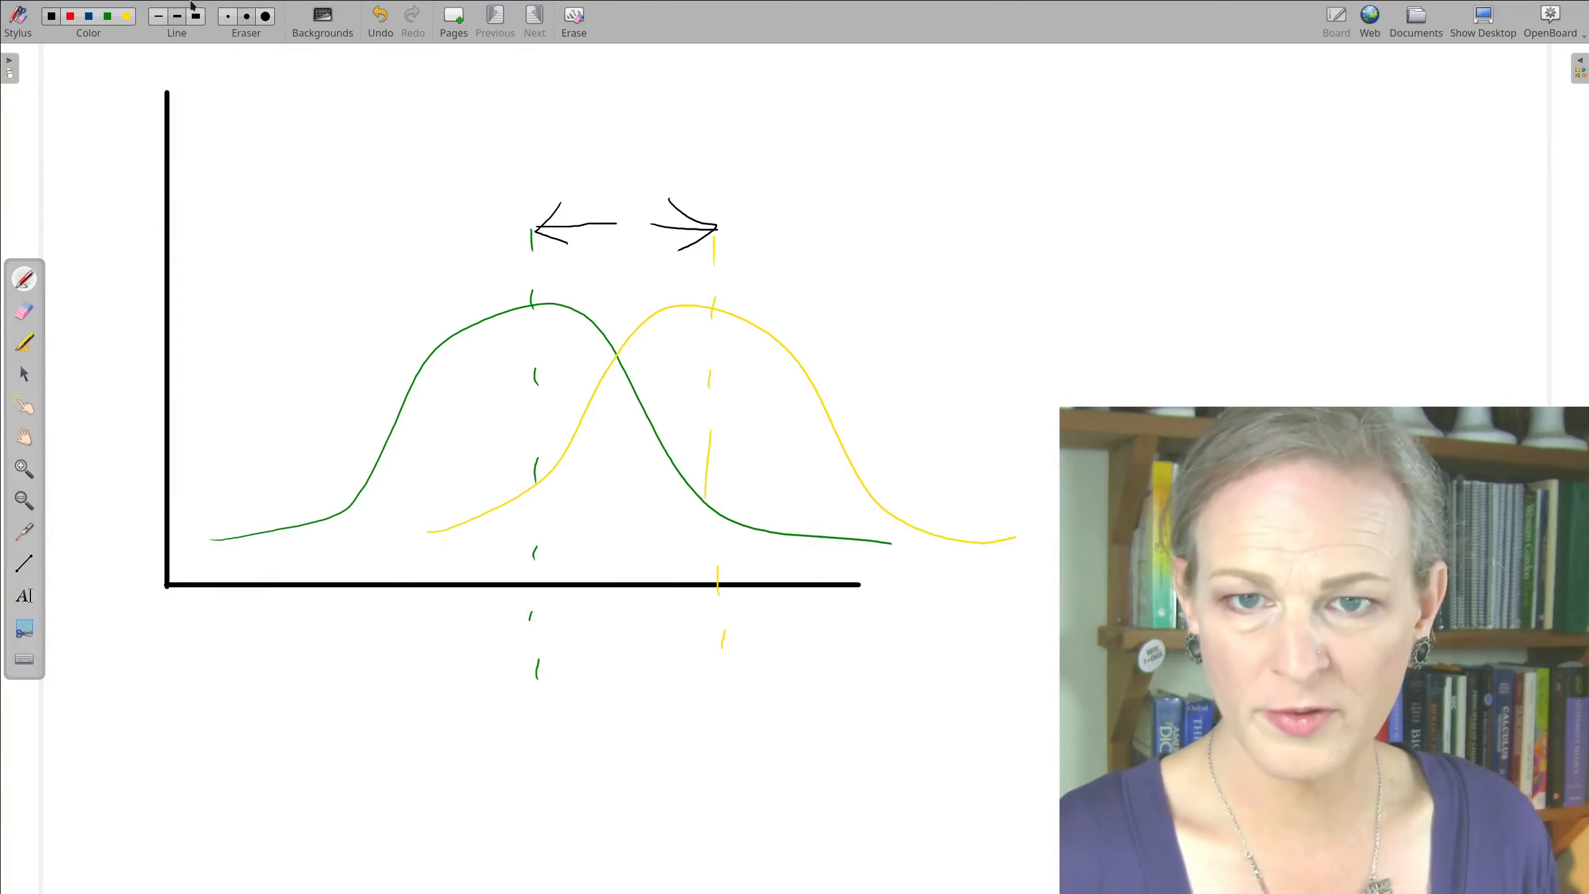
pyautogui.moveTo(576, 164); pyautogui.dragTo(607, 188)
pyautogui.moveTo(621, 177)
pyautogui.mouseDown()
pyautogui.moveTo(632, 164)
pyautogui.moveTo(638, 183)
pyautogui.mouseUp()
pyautogui.moveTo(656, 163)
pyautogui.mouseDown()
pyautogui.moveTo(657, 181)
pyautogui.moveTo(689, 181)
pyautogui.moveTo(742, 158)
pyautogui.moveTo(777, 180)
pyautogui.mouseUp()
pyautogui.click(774, 145)
pyautogui.moveTo(806, 132)
pyautogui.mouseDown()
pyautogui.moveTo(797, 185)
pyautogui.moveTo(820, 183)
pyautogui.mouseUp()
pyautogui.moveTo(781, 160); pyautogui.dragTo(826, 157)
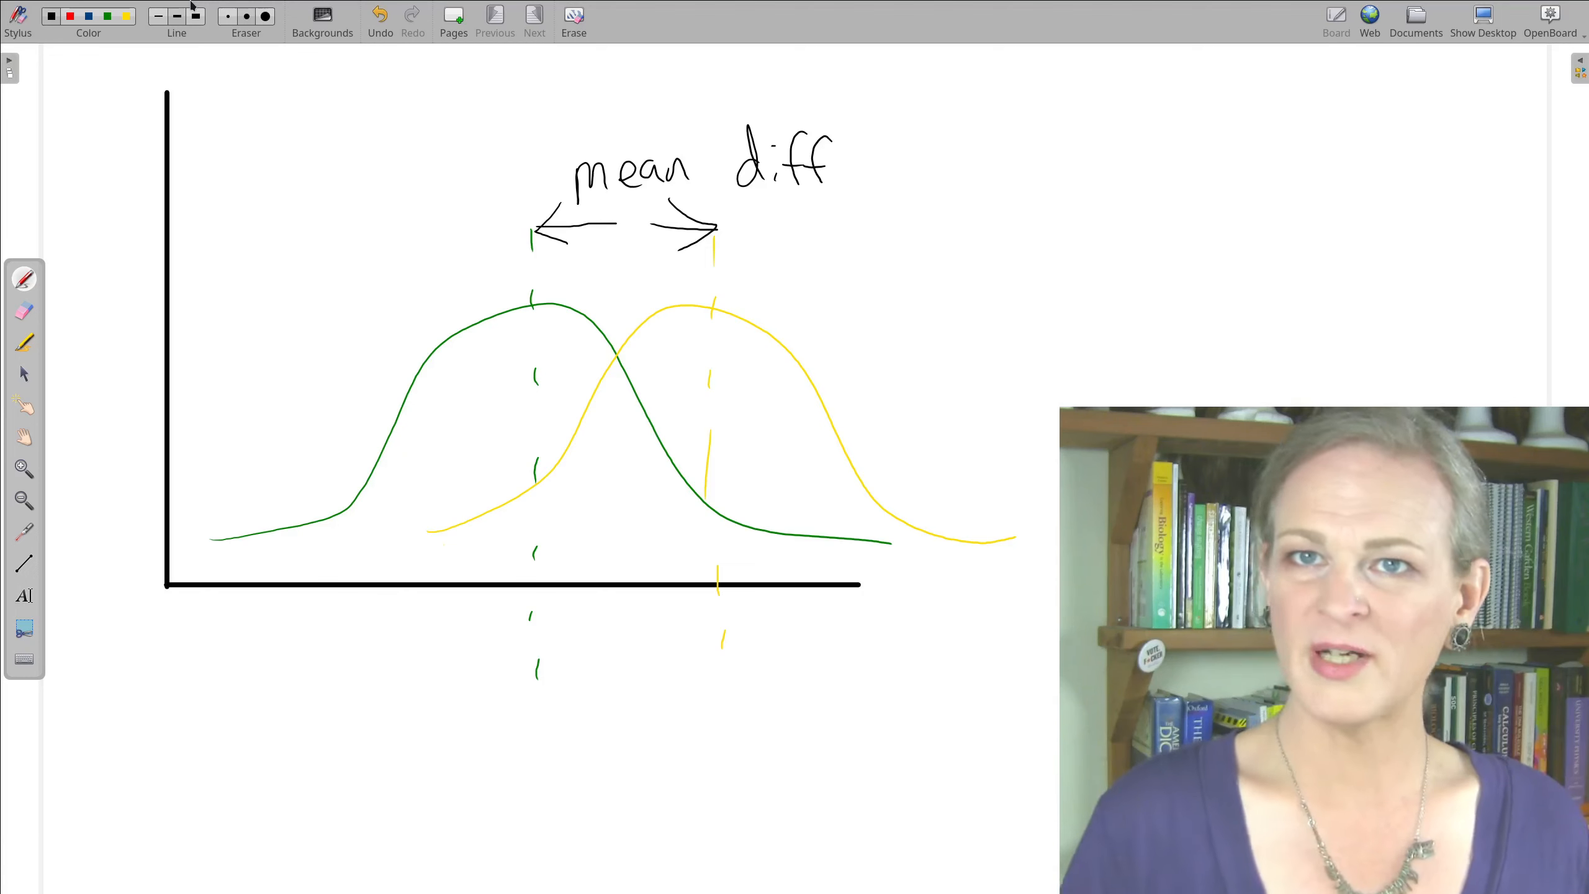
# - Undo the "mean diff" text, arrows, dashed lines and both curves, back to the bare black axes
pyautogui.hotkey('ctrl', 'z')
pyautogui.hotkey('ctrl', 'z')
pyautogui.hotkey('ctrl', 'z')
pyautogui.hotkey('ctrl', 'z')
pyautogui.hotkey('ctrl', 'z')
pyautogui.hotkey('ctrl', 'z')
pyautogui.hotkey('ctrl', 'z')
pyautogui.hotkey('ctrl', 'z')
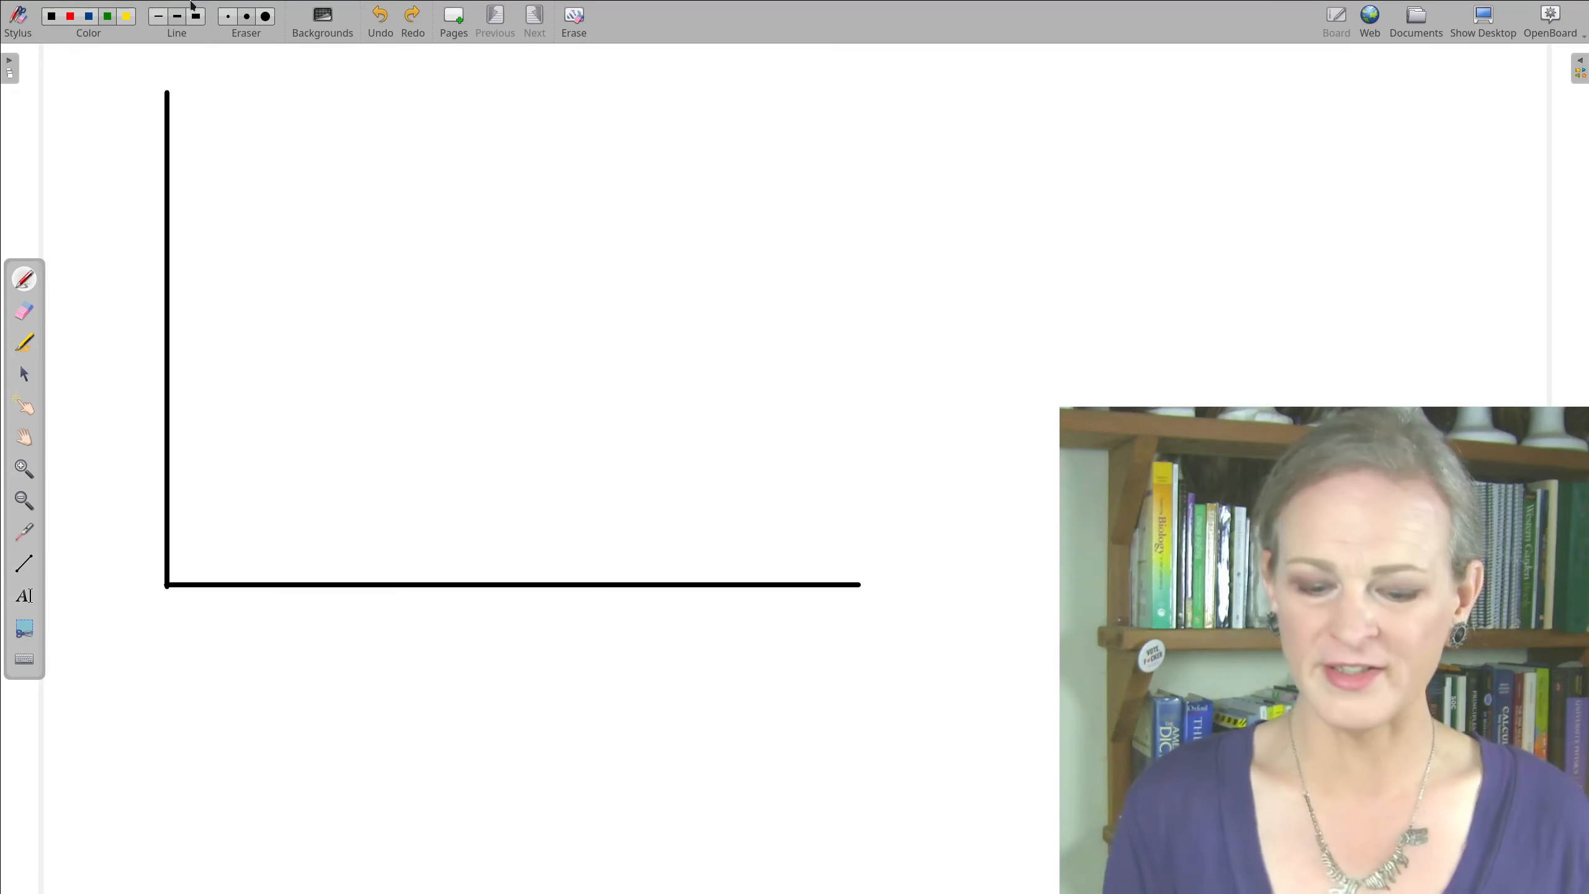
# - Draw a wide green bell curve over the axes with a dashed green vertical line through its peak
pyautogui.moveTo(199, 522)
pyautogui.mouseDown()
pyautogui.moveTo(278, 512)
pyautogui.moveTo(446, 373)
pyautogui.moveTo(661, 249)
pyautogui.moveTo(1059, 512)
pyautogui.mouseUp()
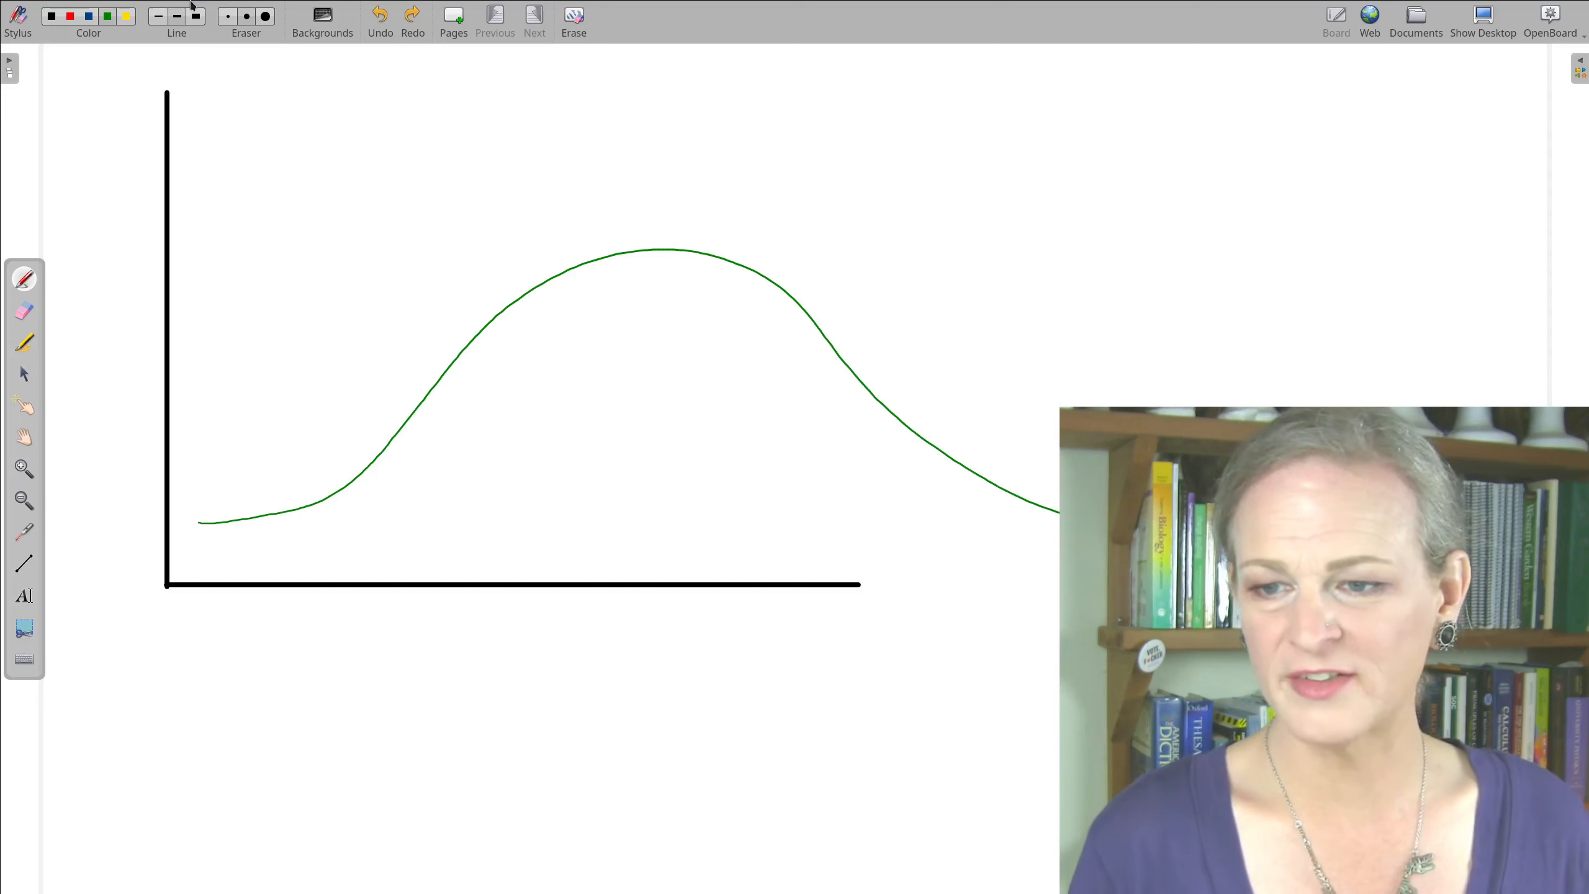
pyautogui.moveTo(671, 162); pyautogui.dragTo(672, 190)
pyautogui.moveTo(680, 237); pyautogui.dragTo(680, 316)
pyautogui.moveTo(682, 357); pyautogui.dragTo(682, 478)
pyautogui.moveTo(689, 537); pyautogui.dragTo(688, 564)
pyautogui.moveTo(694, 617); pyautogui.dragTo(693, 657)
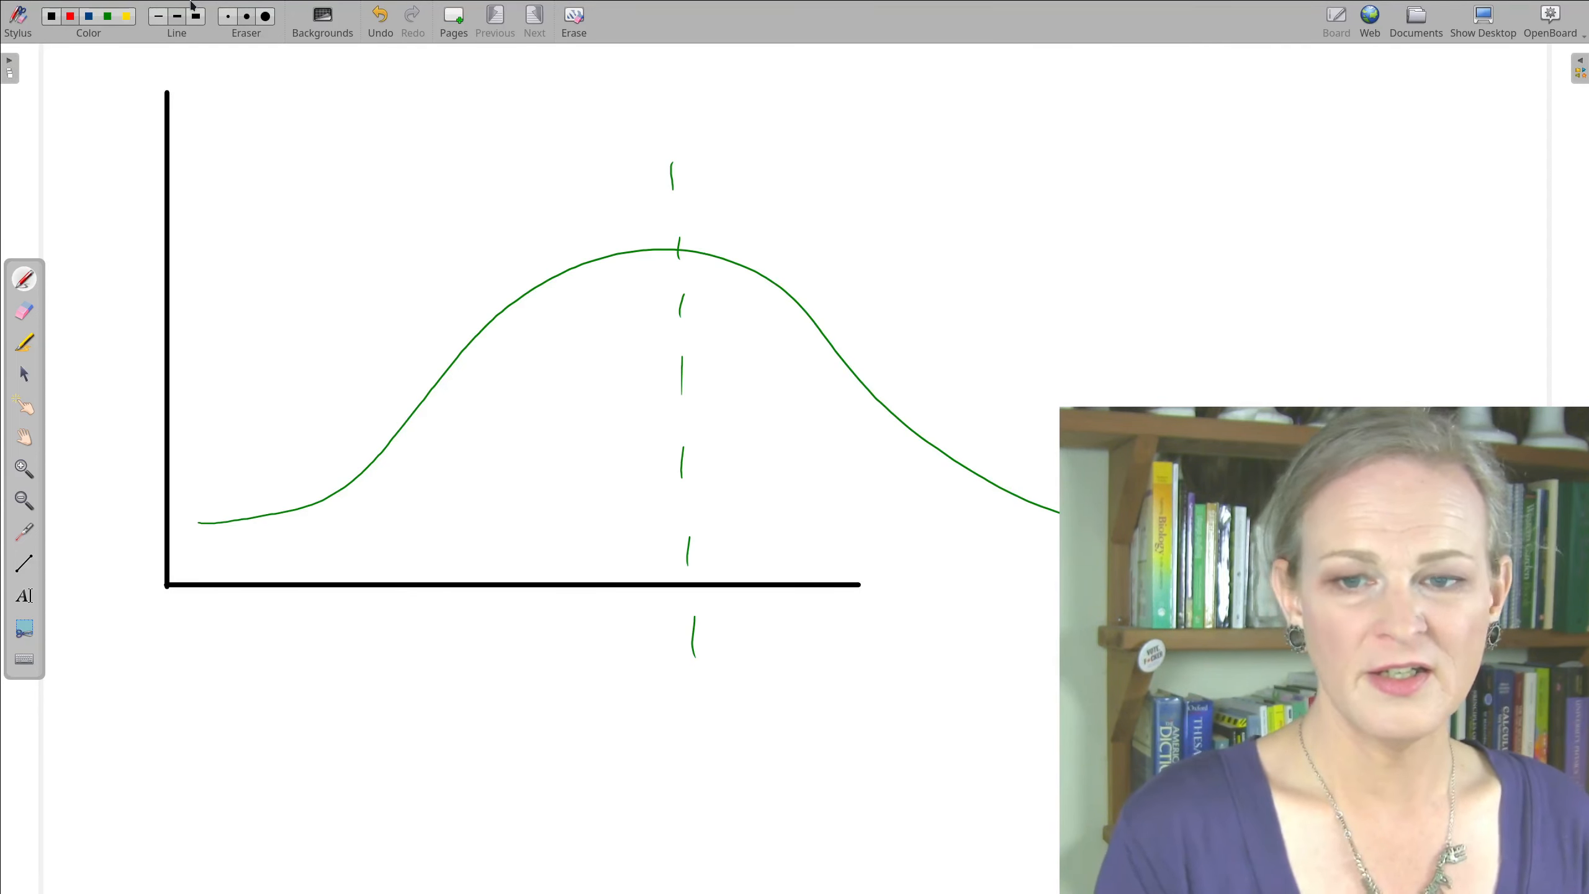
# - Draw a narrow red bell curve over the green one and mark its centre with a dashed vertical line
pyautogui.moveTo(605, 494)
pyautogui.mouseDown()
pyautogui.moveTo(595, 554)
pyautogui.moveTo(636, 314)
pyautogui.moveTo(724, 226)
pyautogui.moveTo(820, 527)
pyautogui.moveTo(887, 568)
pyautogui.mouseUp()
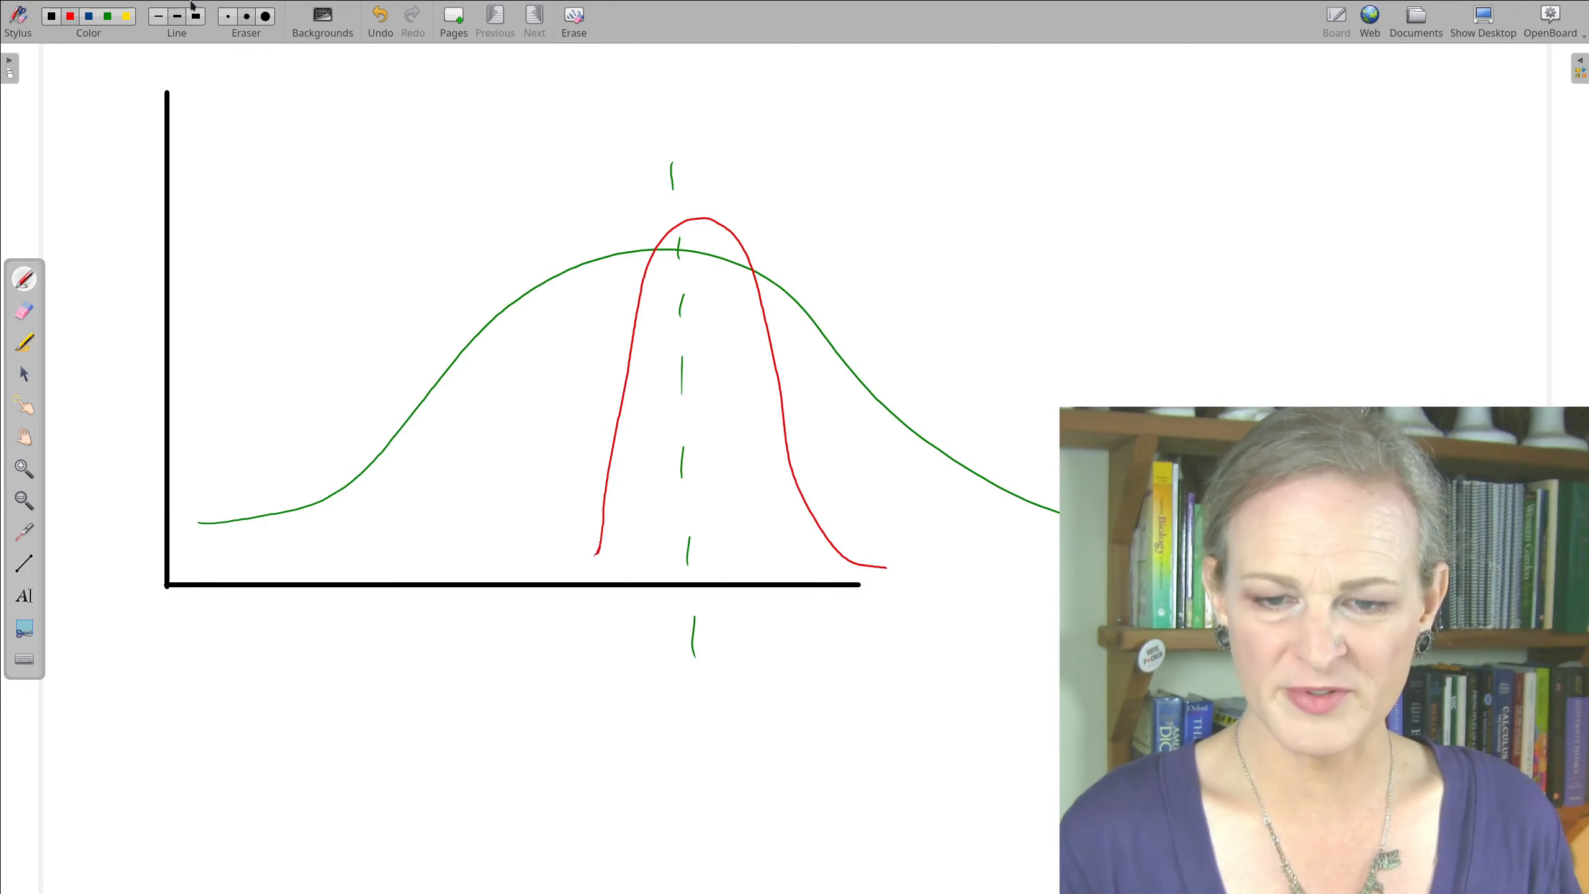
pyautogui.moveTo(594, 554); pyautogui.dragTo(562, 566)
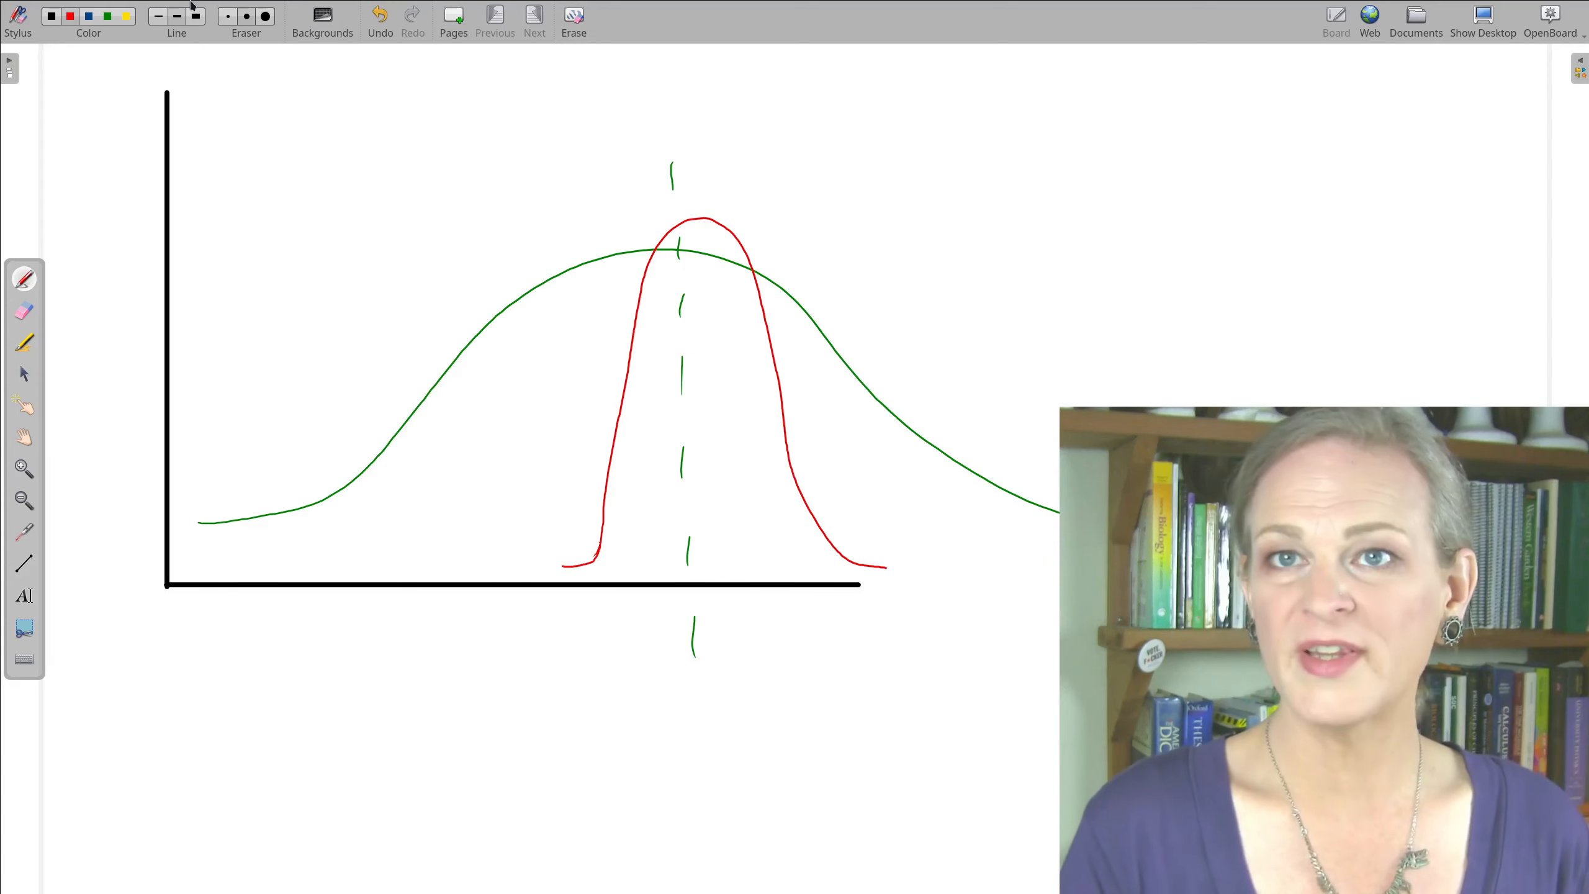
pyautogui.moveTo(711, 231)
pyautogui.mouseDown()
pyautogui.moveTo(657, 291)
pyautogui.moveTo(650, 413)
pyautogui.moveTo(669, 466)
pyautogui.moveTo(733, 497)
pyautogui.mouseUp()
pyautogui.moveTo(719, 375)
pyautogui.mouseDown()
pyautogui.moveTo(770, 413)
pyautogui.moveTo(726, 516)
pyautogui.mouseUp()
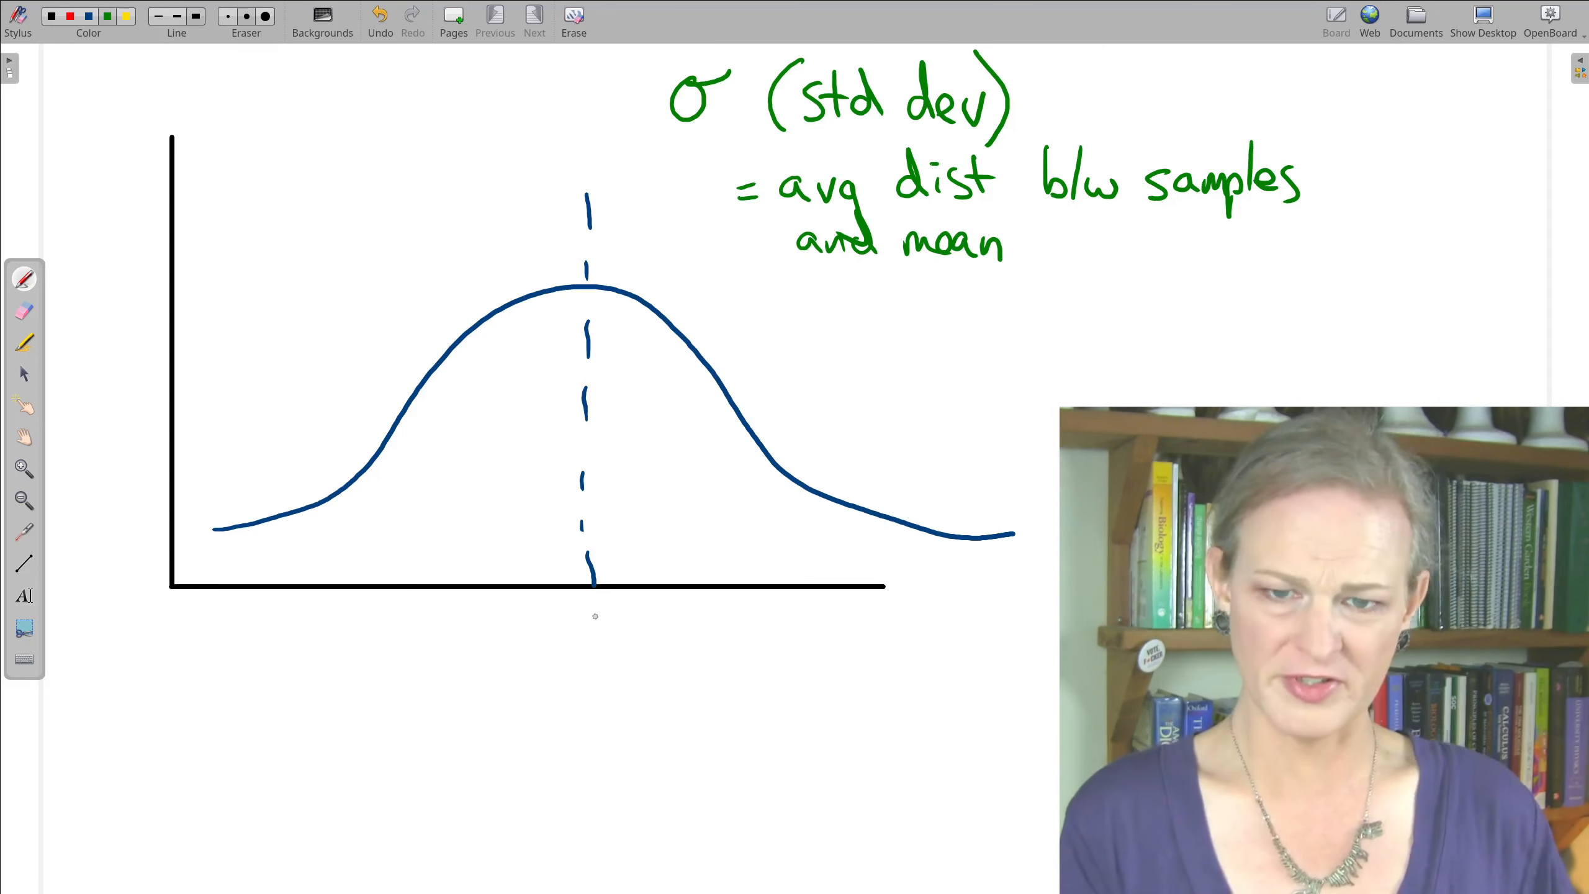
# - Scatter eight red x marks as samples beneath the blue bell curve on both sides of the dashed mean line
pyautogui.click(71, 15)
pyautogui.moveTo(431, 467); pyautogui.dragTo(447, 494)
pyautogui.moveTo(445, 466); pyautogui.dragTo(432, 494)
pyautogui.moveTo(682, 471)
pyautogui.mouseDown()
pyautogui.moveTo(705, 495)
pyautogui.moveTo(683, 499)
pyautogui.mouseUp()
pyautogui.moveTo(593, 354)
pyautogui.mouseDown()
pyautogui.moveTo(617, 369)
pyautogui.moveTo(591, 376)
pyautogui.mouseUp()
pyautogui.moveTo(484, 415); pyautogui.dragTo(497, 443)
pyautogui.moveTo(470, 450); pyautogui.dragTo(502, 424)
pyautogui.moveTo(508, 522)
pyautogui.mouseDown()
pyautogui.moveTo(543, 543)
pyautogui.moveTo(504, 550)
pyautogui.mouseUp()
pyautogui.moveTo(394, 550)
pyautogui.mouseDown()
pyautogui.moveTo(402, 565)
pyautogui.moveTo(366, 570)
pyautogui.mouseUp()
pyautogui.moveTo(669, 530)
pyautogui.mouseDown()
pyautogui.moveTo(692, 551)
pyautogui.moveTo(668, 551)
pyautogui.mouseUp()
pyautogui.moveTo(779, 541)
pyautogui.mouseDown()
pyautogui.moveTo(802, 561)
pyautogui.moveTo(780, 562)
pyautogui.mouseUp()
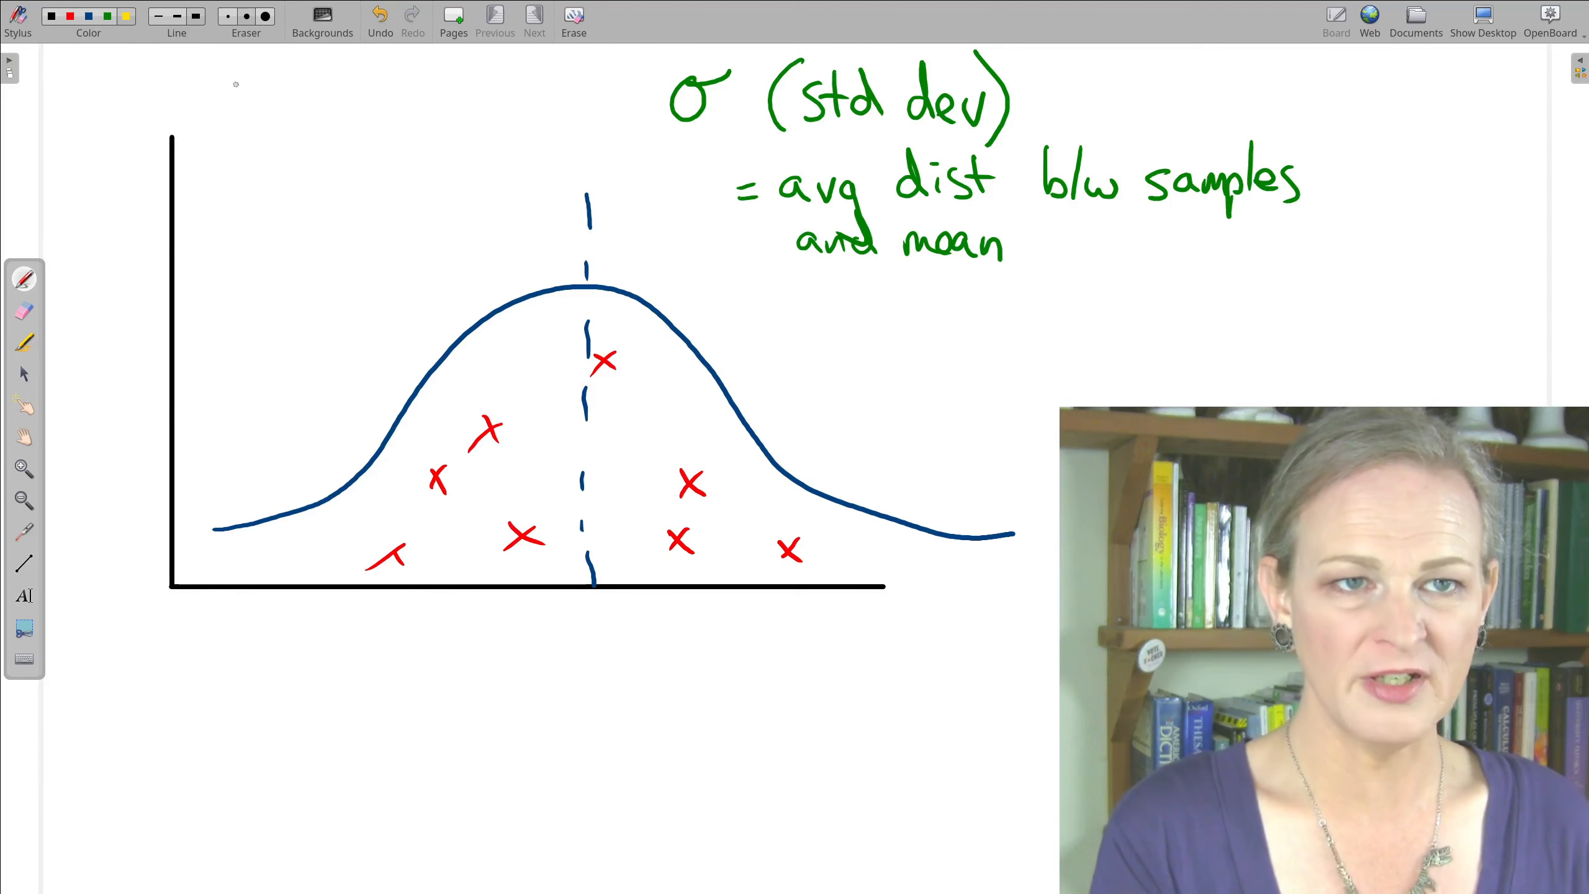
# - Draw yellow double-headed arrows from the dashed mean line to one red sample on each side
pyautogui.moveTo(591, 478)
pyautogui.mouseDown()
pyautogui.moveTo(591, 502)
pyautogui.moveTo(690, 485)
pyautogui.moveTo(646, 492)
pyautogui.mouseUp()
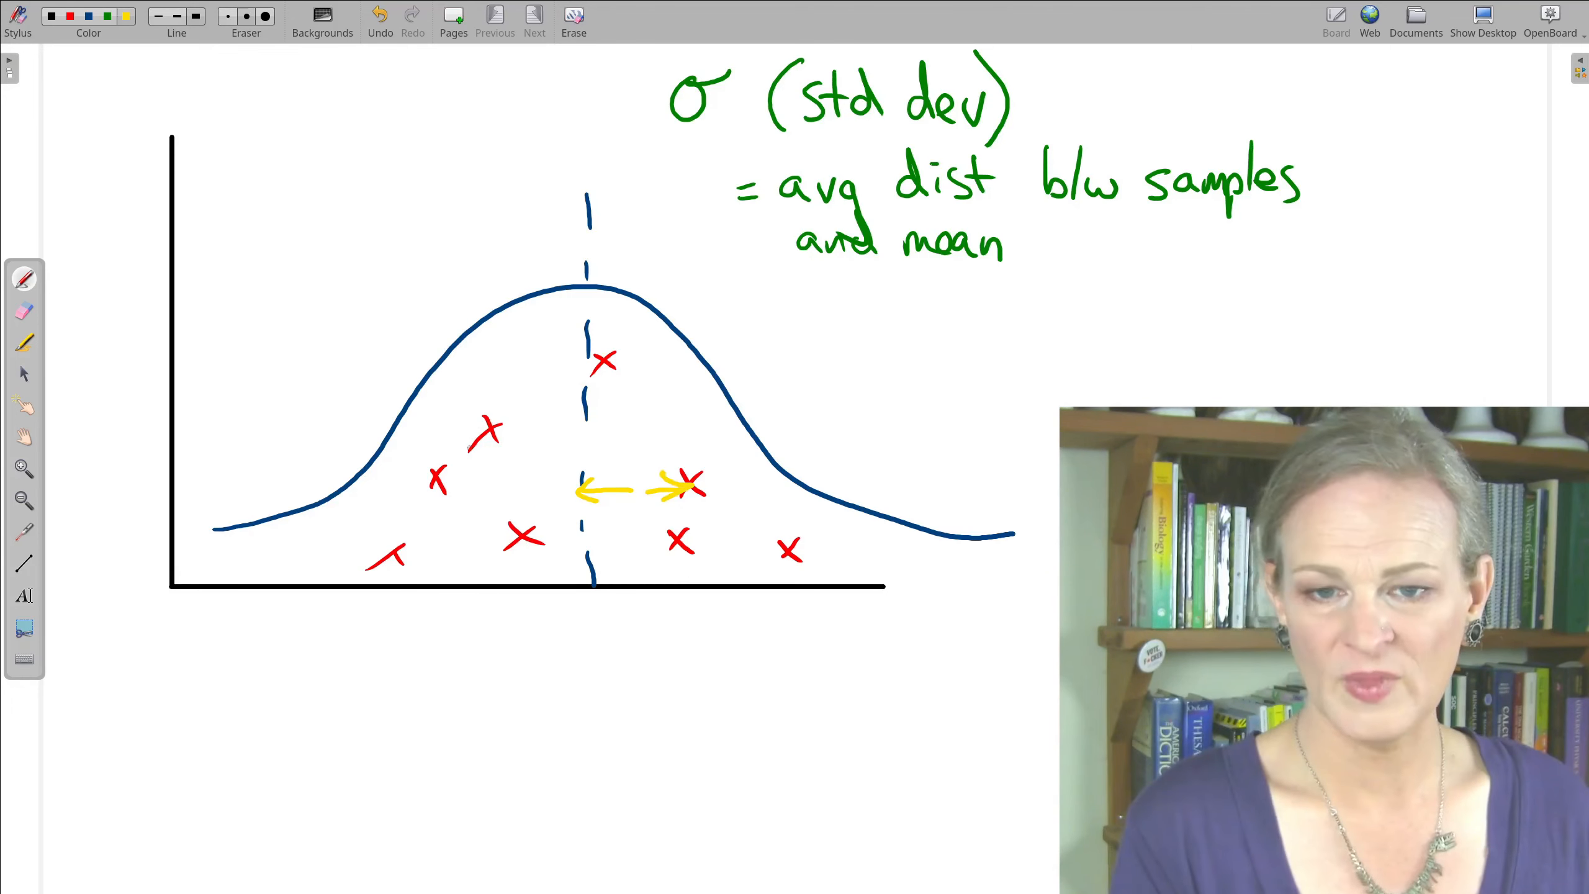
pyautogui.moveTo(511, 423)
pyautogui.mouseDown()
pyautogui.moveTo(495, 436)
pyautogui.moveTo(513, 447)
pyautogui.moveTo(577, 438)
pyautogui.mouseUp()
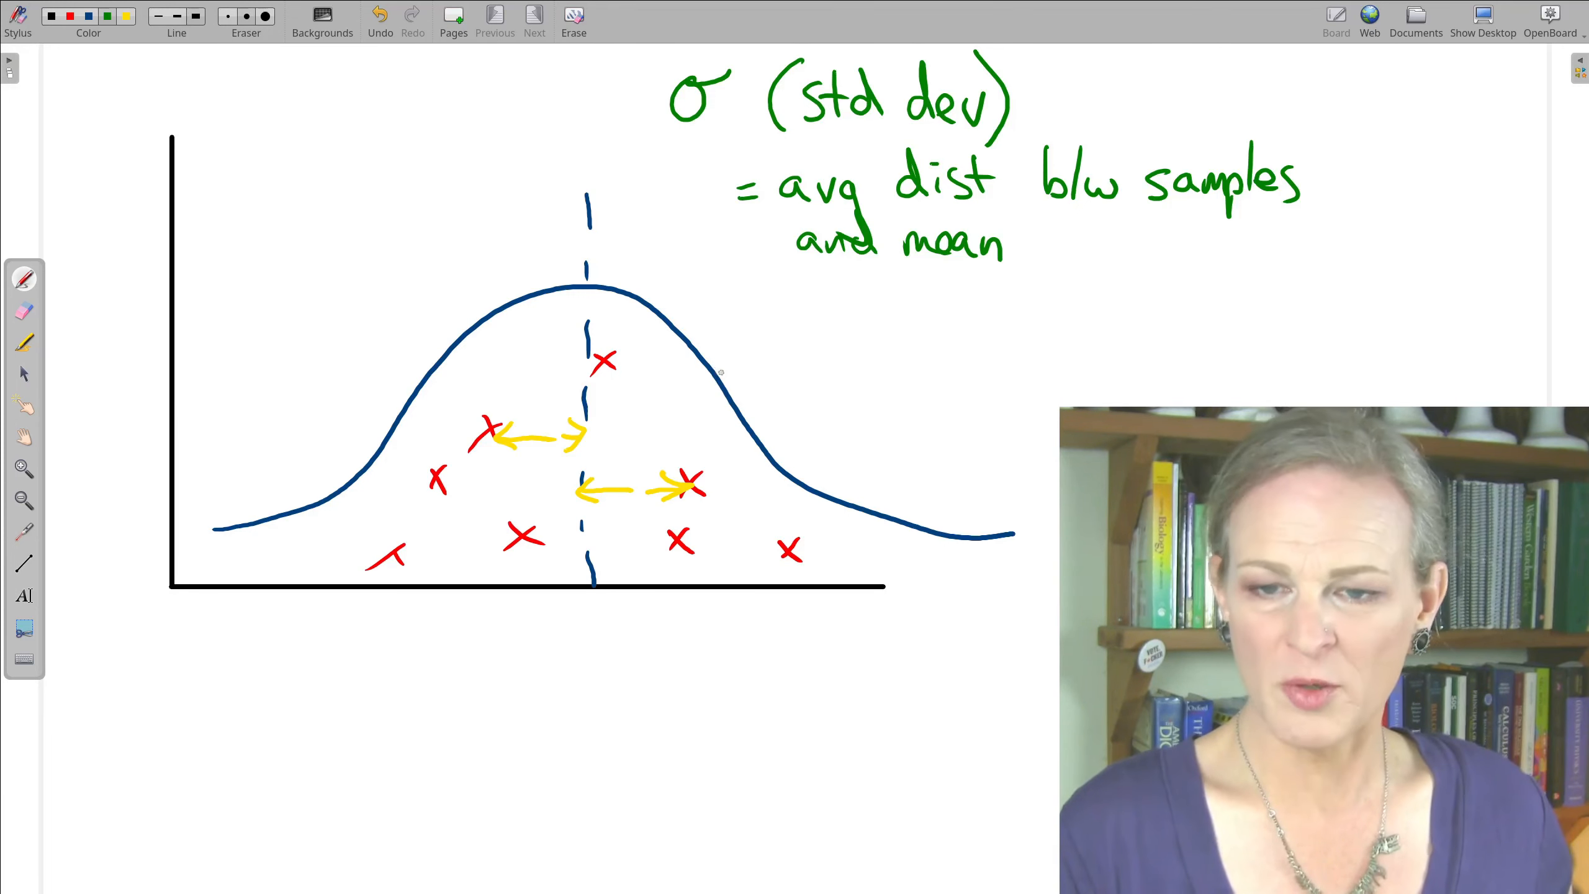
# - Write "σ = 5" in green under the standard deviation definition and mark 5 and -5 below the horizontal axis
pyautogui.moveTo(820, 317)
pyautogui.mouseDown()
pyautogui.moveTo(810, 332)
pyautogui.moveTo(861, 307)
pyautogui.moveTo(859, 331)
pyautogui.moveTo(904, 345)
pyautogui.moveTo(948, 306)
pyautogui.mouseUp()
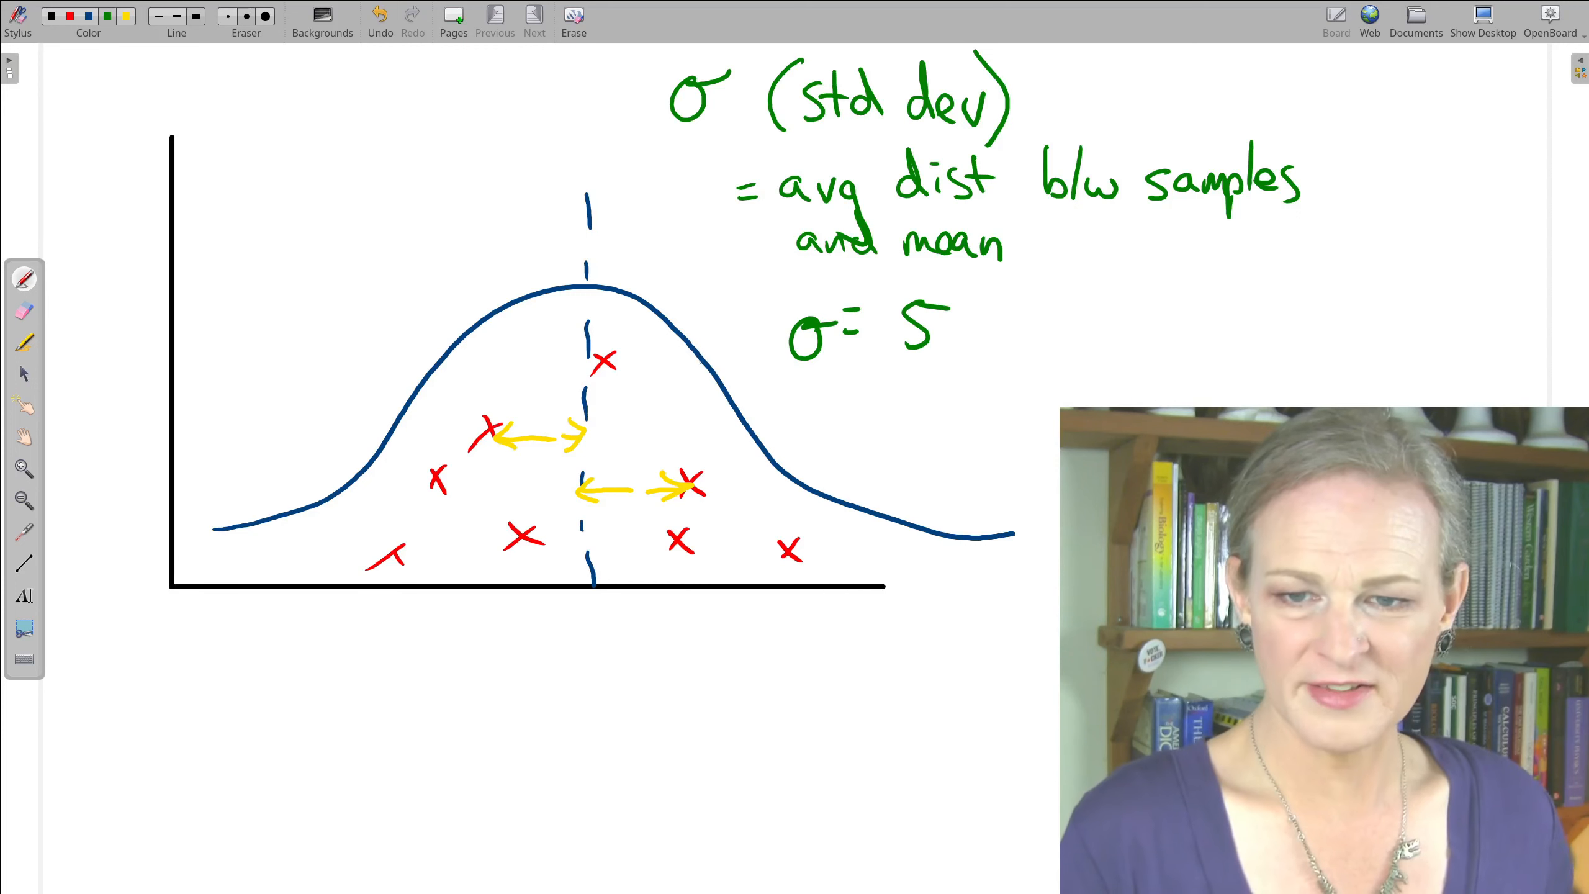
pyautogui.moveTo(727, 606); pyautogui.dragTo(754, 601)
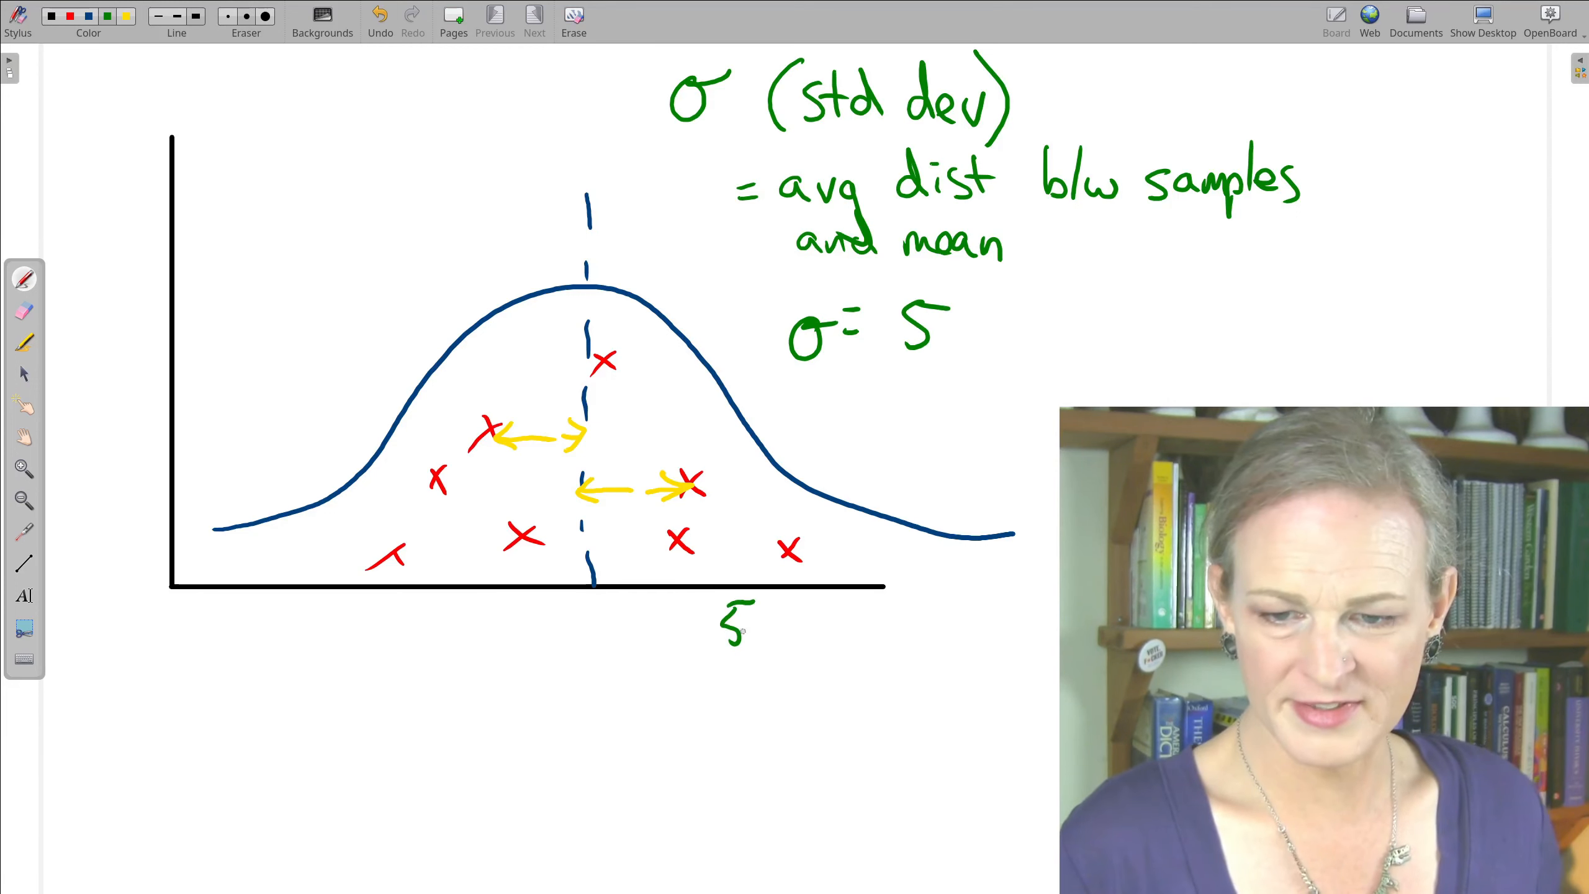
pyautogui.moveTo(451, 602); pyautogui.dragTo(453, 620)
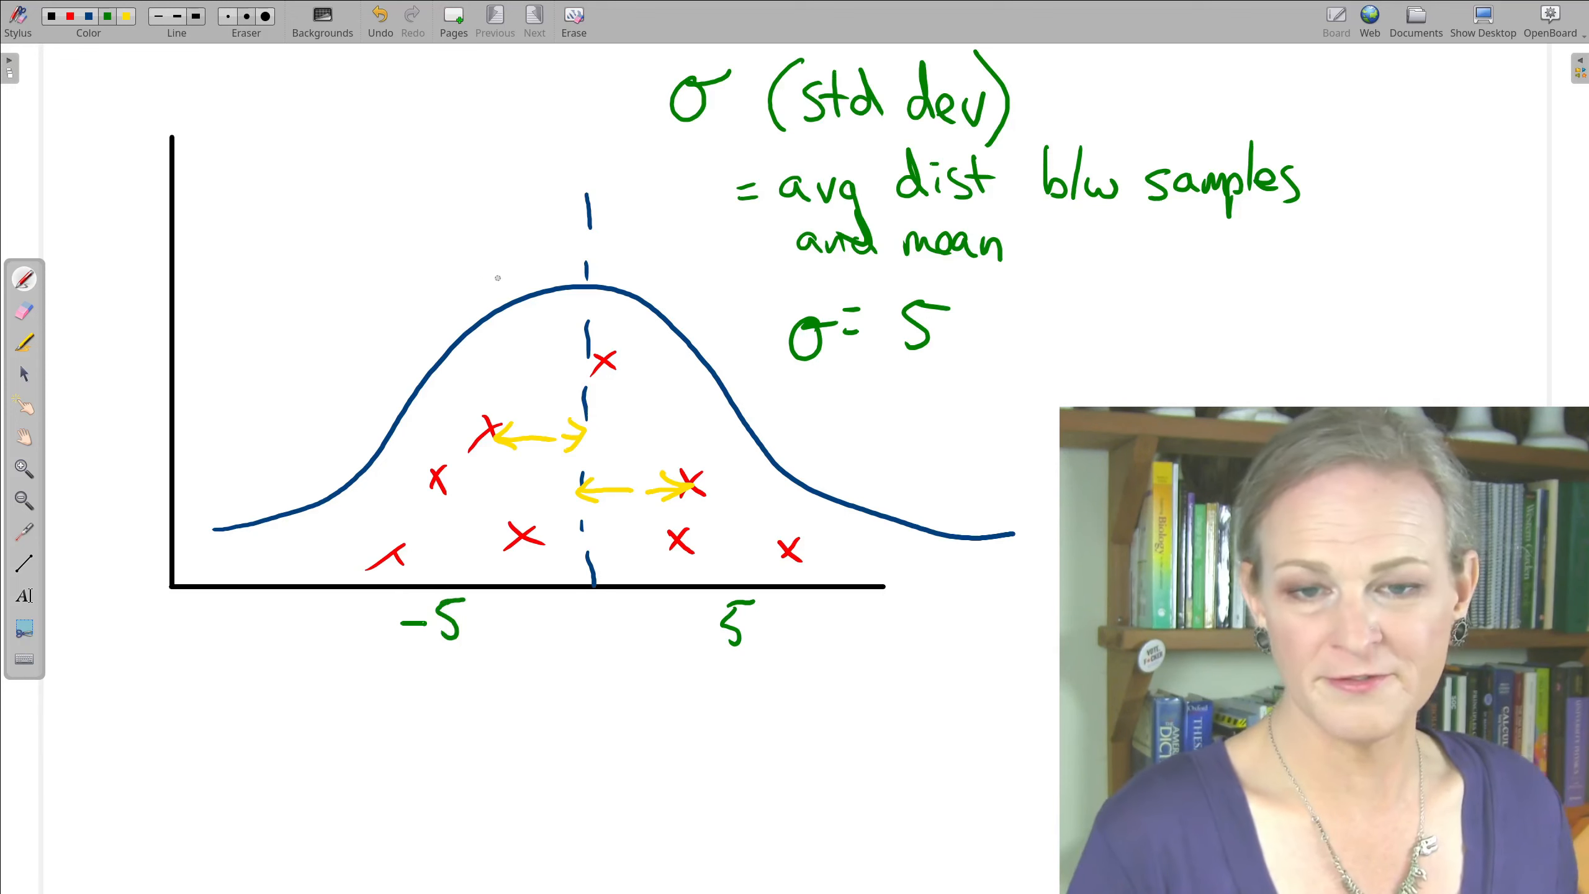
# - Draw green dashed vertical lines at -5 and 5 and write "67%" above the blue bell curve between them
pyautogui.moveTo(727, 319); pyautogui.dragTo(730, 419)
pyautogui.moveTo(733, 448); pyautogui.dragTo(736, 513)
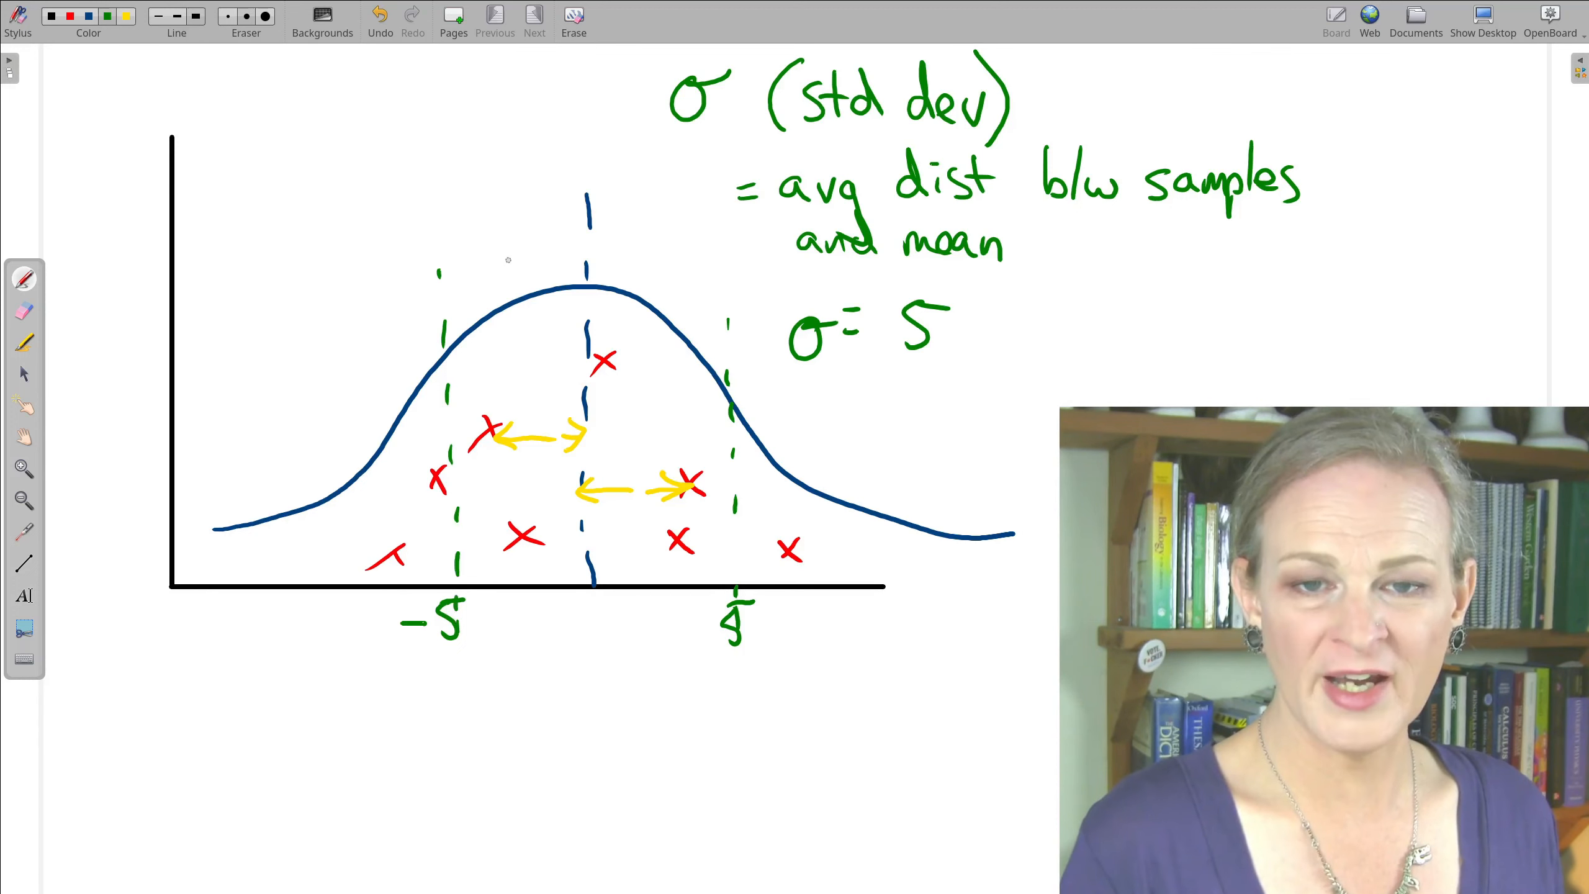
pyautogui.moveTo(506, 232)
pyautogui.mouseDown()
pyautogui.moveTo(492, 257)
pyautogui.moveTo(549, 260)
pyautogui.mouseUp()
pyautogui.moveTo(565, 246); pyautogui.dragTo(568, 253)
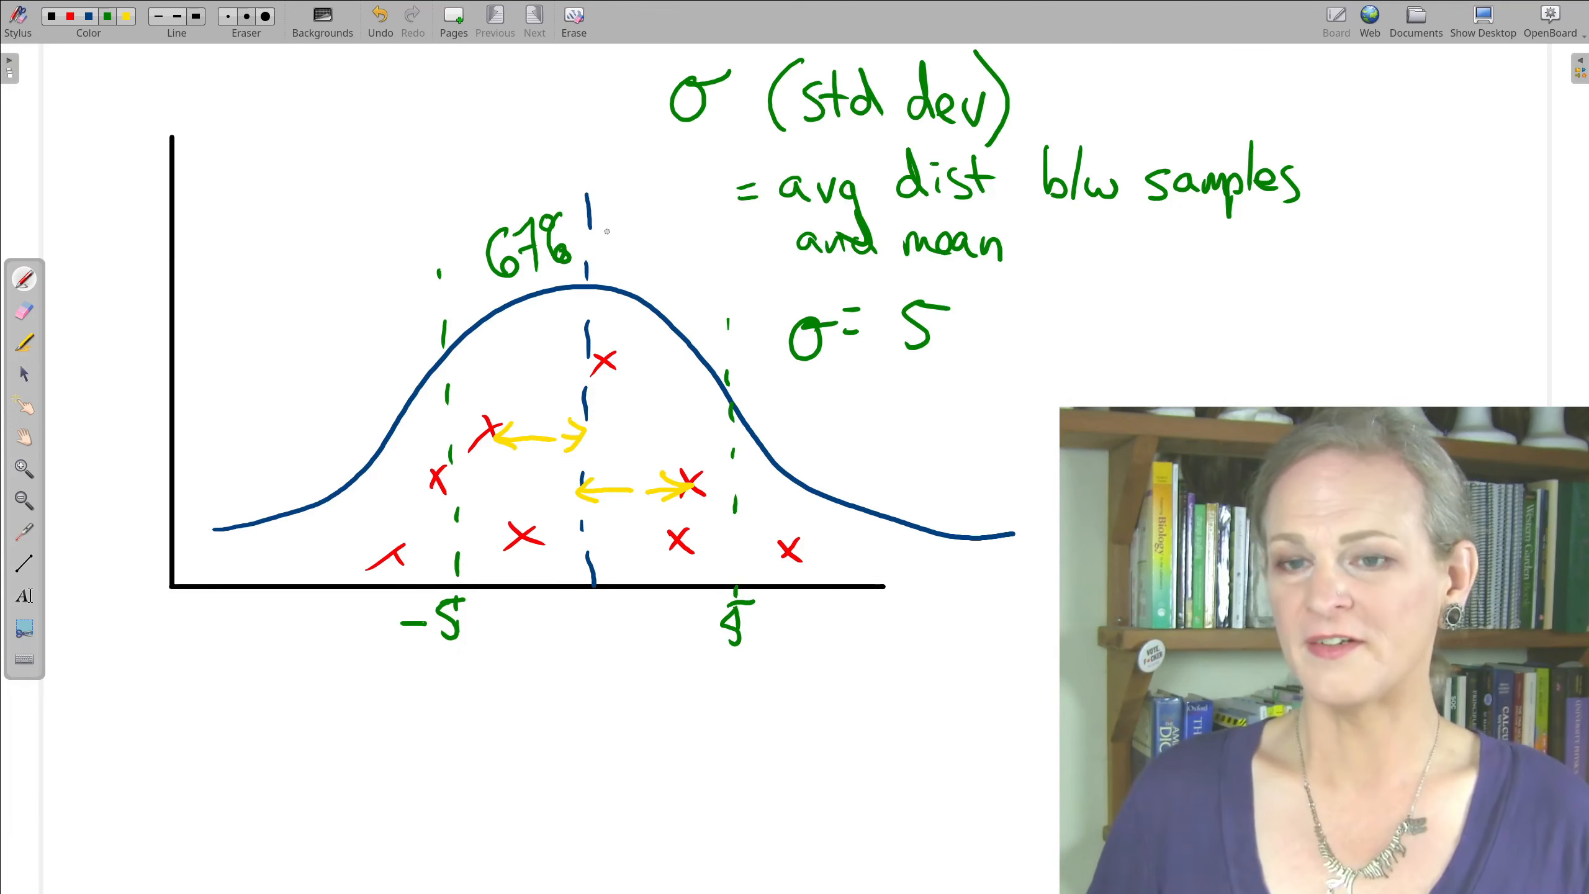
# - Draw small green arrows pointing outward to the -5 and 5 marks and annotate the area beneath each mark
pyautogui.moveTo(476, 602)
pyautogui.mouseDown()
pyautogui.moveTo(482, 637)
pyautogui.moveTo(498, 625)
pyautogui.mouseUp()
pyautogui.moveTo(694, 602)
pyautogui.mouseDown()
pyautogui.moveTo(720, 618)
pyautogui.moveTo(698, 637)
pyautogui.moveTo(713, 622)
pyautogui.mouseUp()
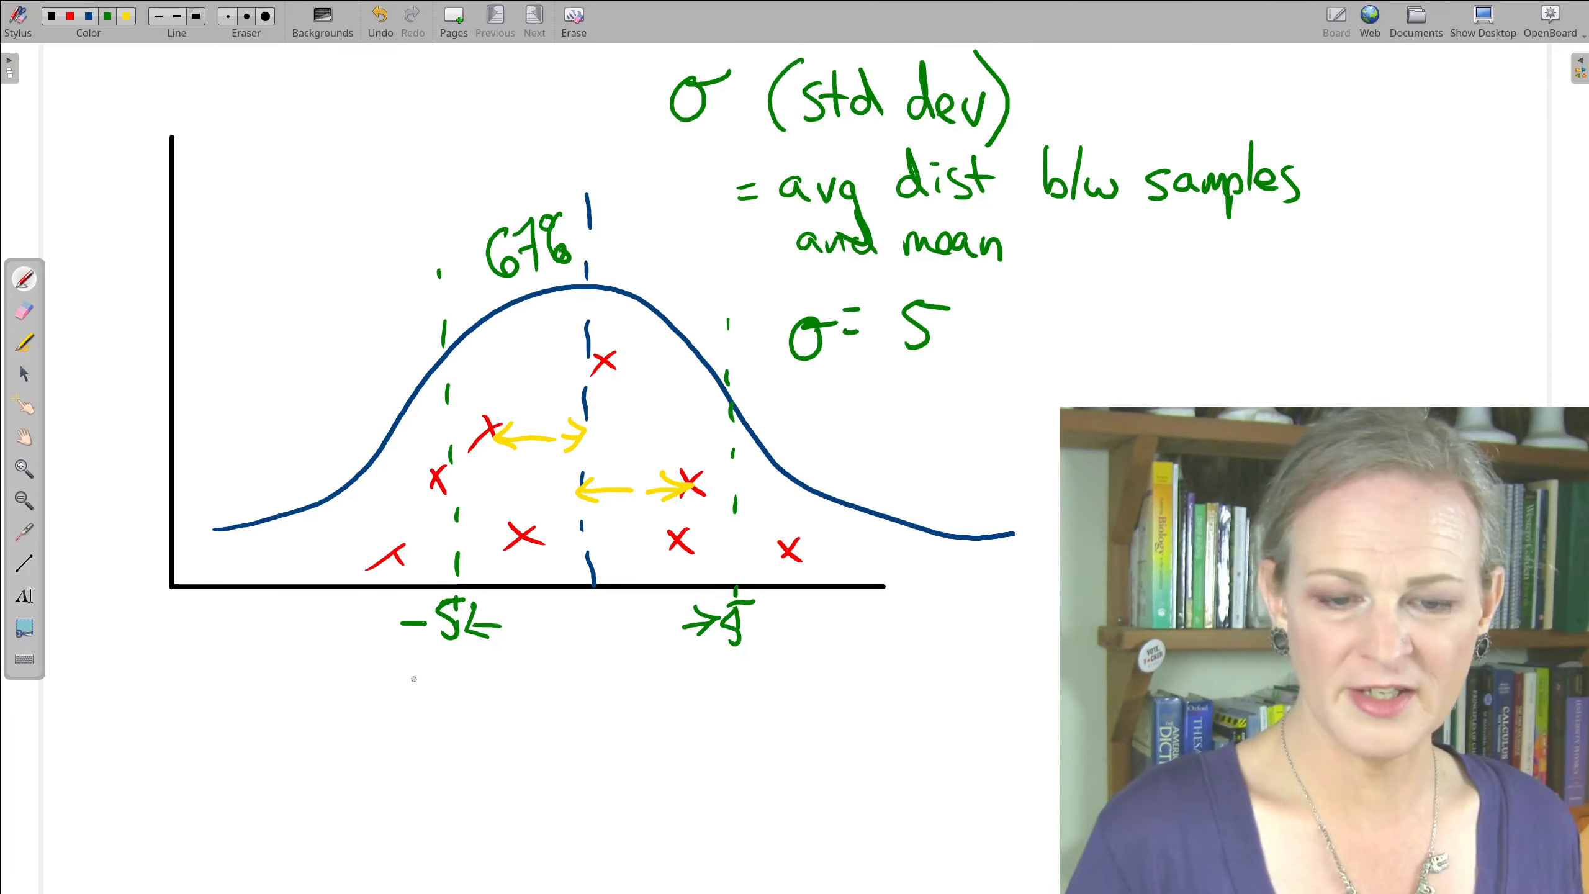
pyautogui.moveTo(448, 658)
pyautogui.mouseDown()
pyautogui.moveTo(449, 714)
pyautogui.moveTo(499, 663)
pyautogui.mouseUp()
pyautogui.moveTo(705, 669); pyautogui.dragTo(706, 712)
pyautogui.moveTo(698, 690)
pyautogui.mouseDown()
pyautogui.moveTo(717, 687)
pyautogui.moveTo(729, 713)
pyautogui.moveTo(789, 666)
pyautogui.mouseUp()
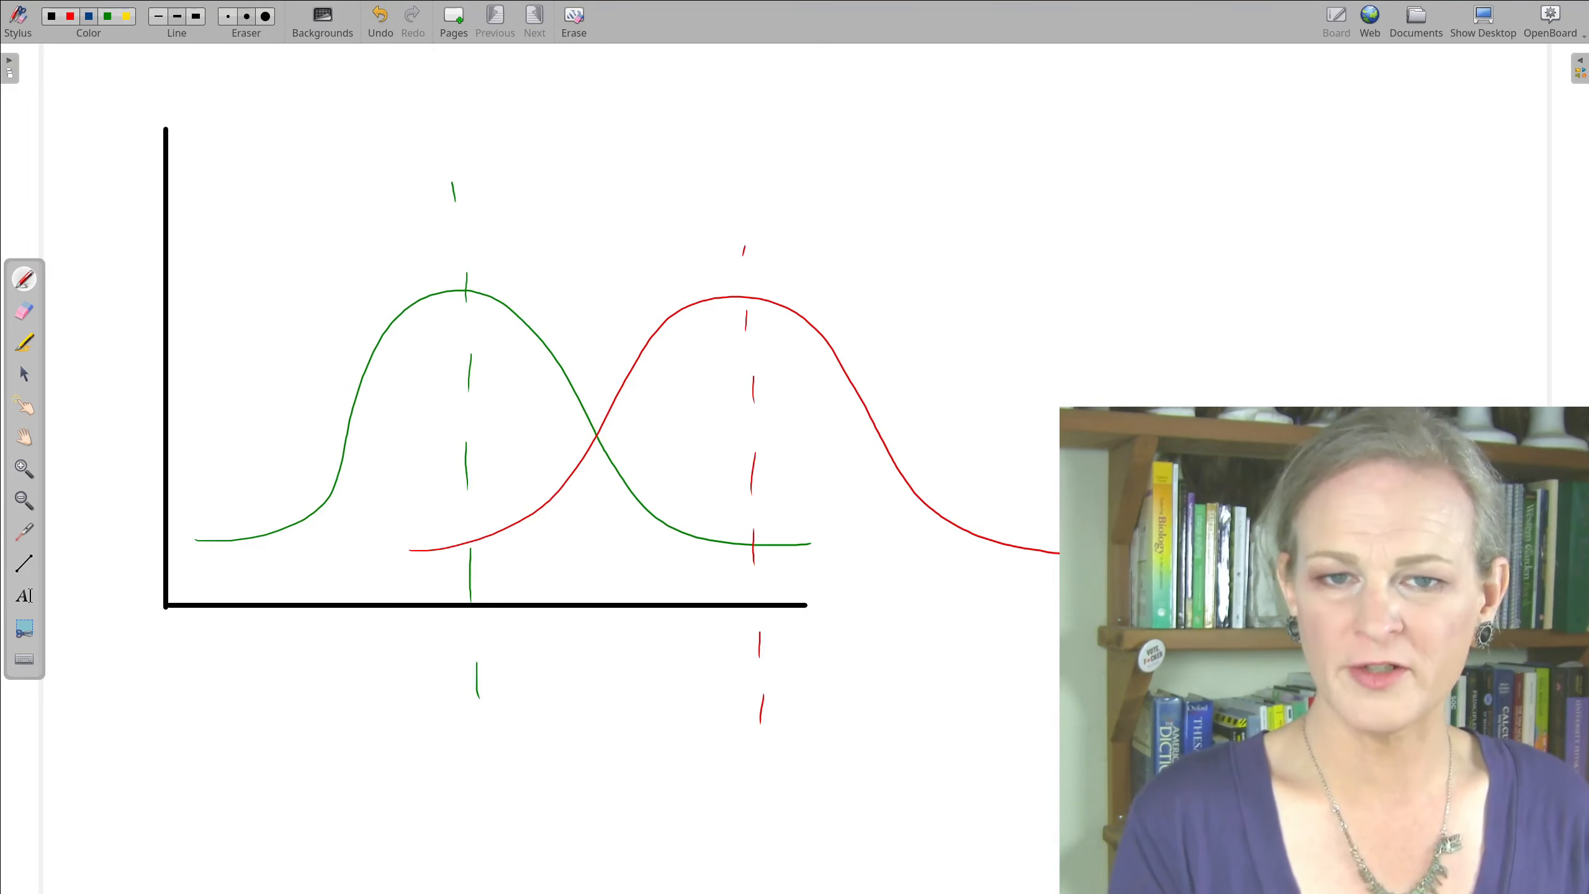
# - Draw blue arrows pointing to the green and red dashed mean lines and write "mean diff" between them
pyautogui.moveTo(469, 254)
pyautogui.mouseDown()
pyautogui.moveTo(508, 268)
pyautogui.moveTo(514, 248)
pyautogui.mouseUp()
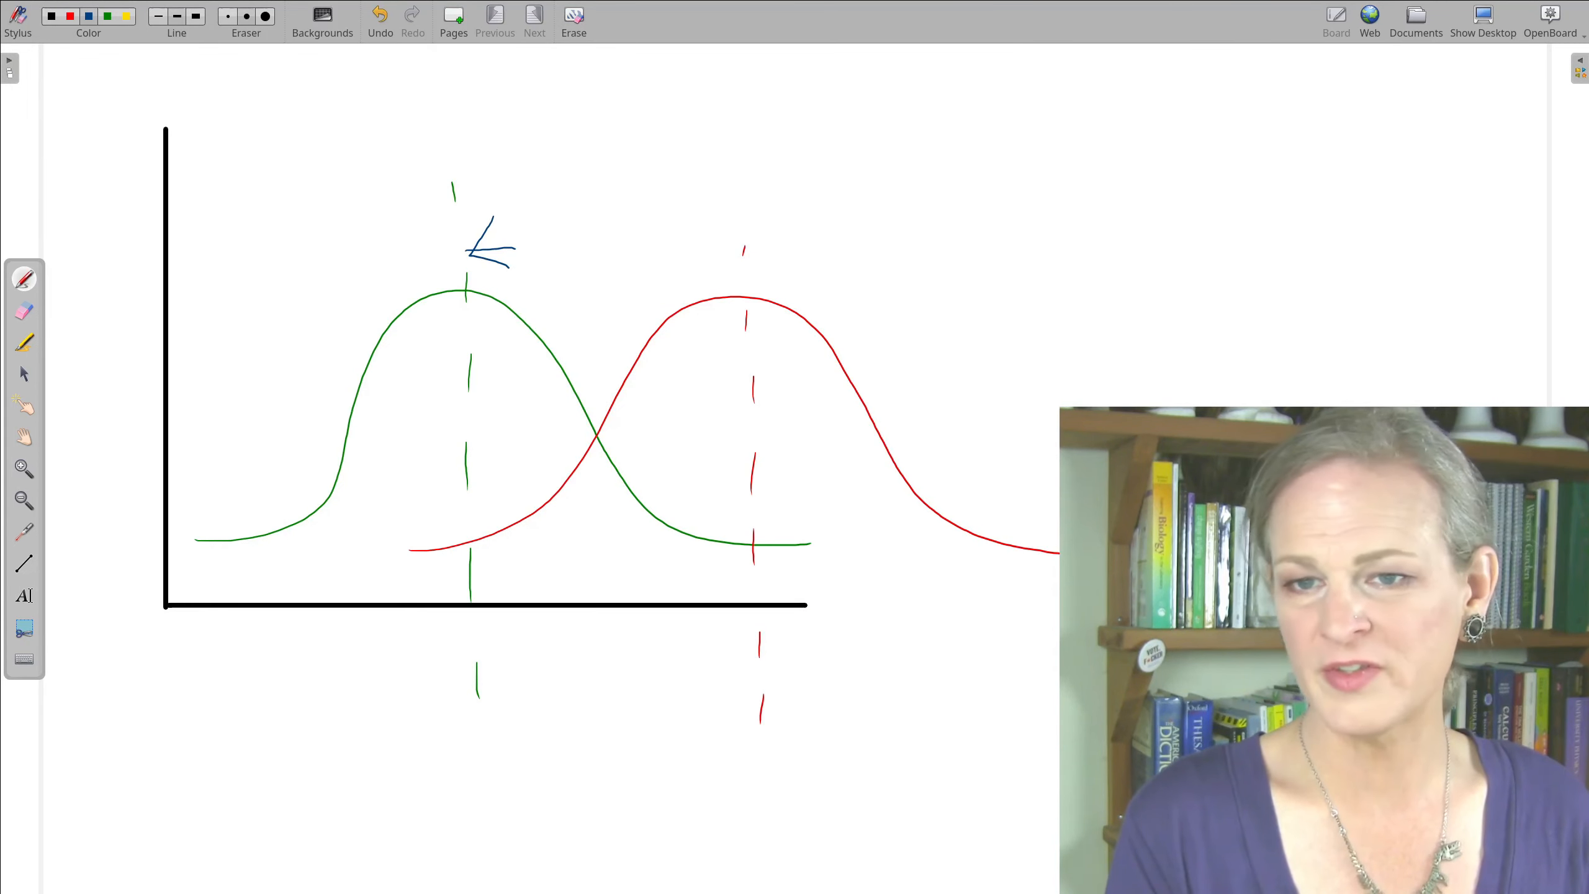
pyautogui.moveTo(680, 257); pyautogui.dragTo(741, 259)
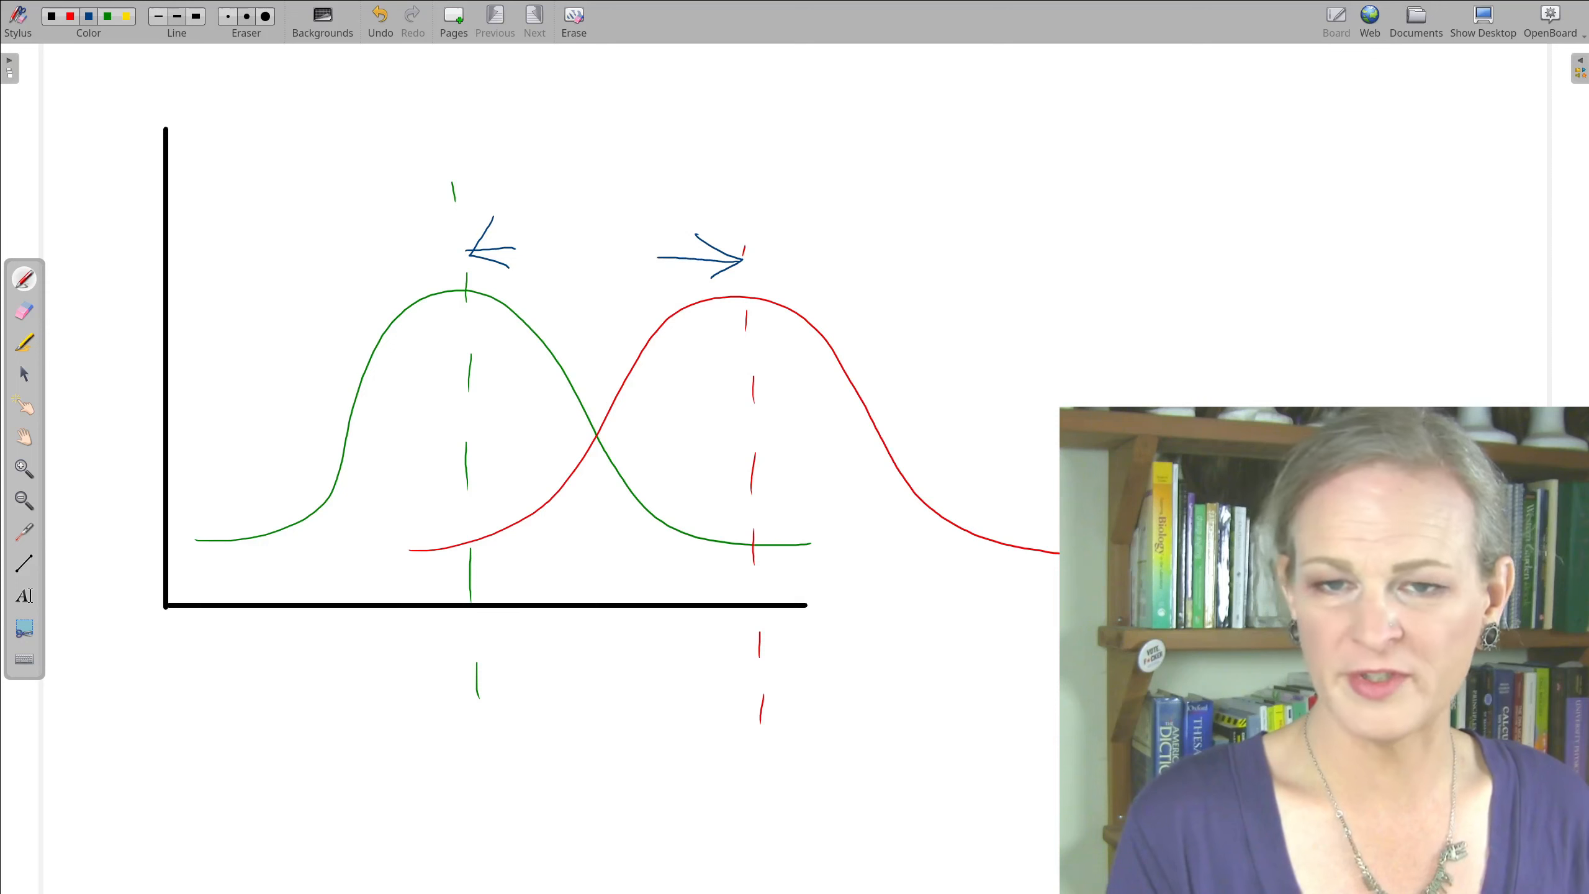
pyautogui.moveTo(553, 199)
pyautogui.mouseDown()
pyautogui.moveTo(615, 250)
pyautogui.moveTo(628, 230)
pyautogui.mouseUp()
pyautogui.moveTo(649, 202); pyautogui.dragTo(636, 244)
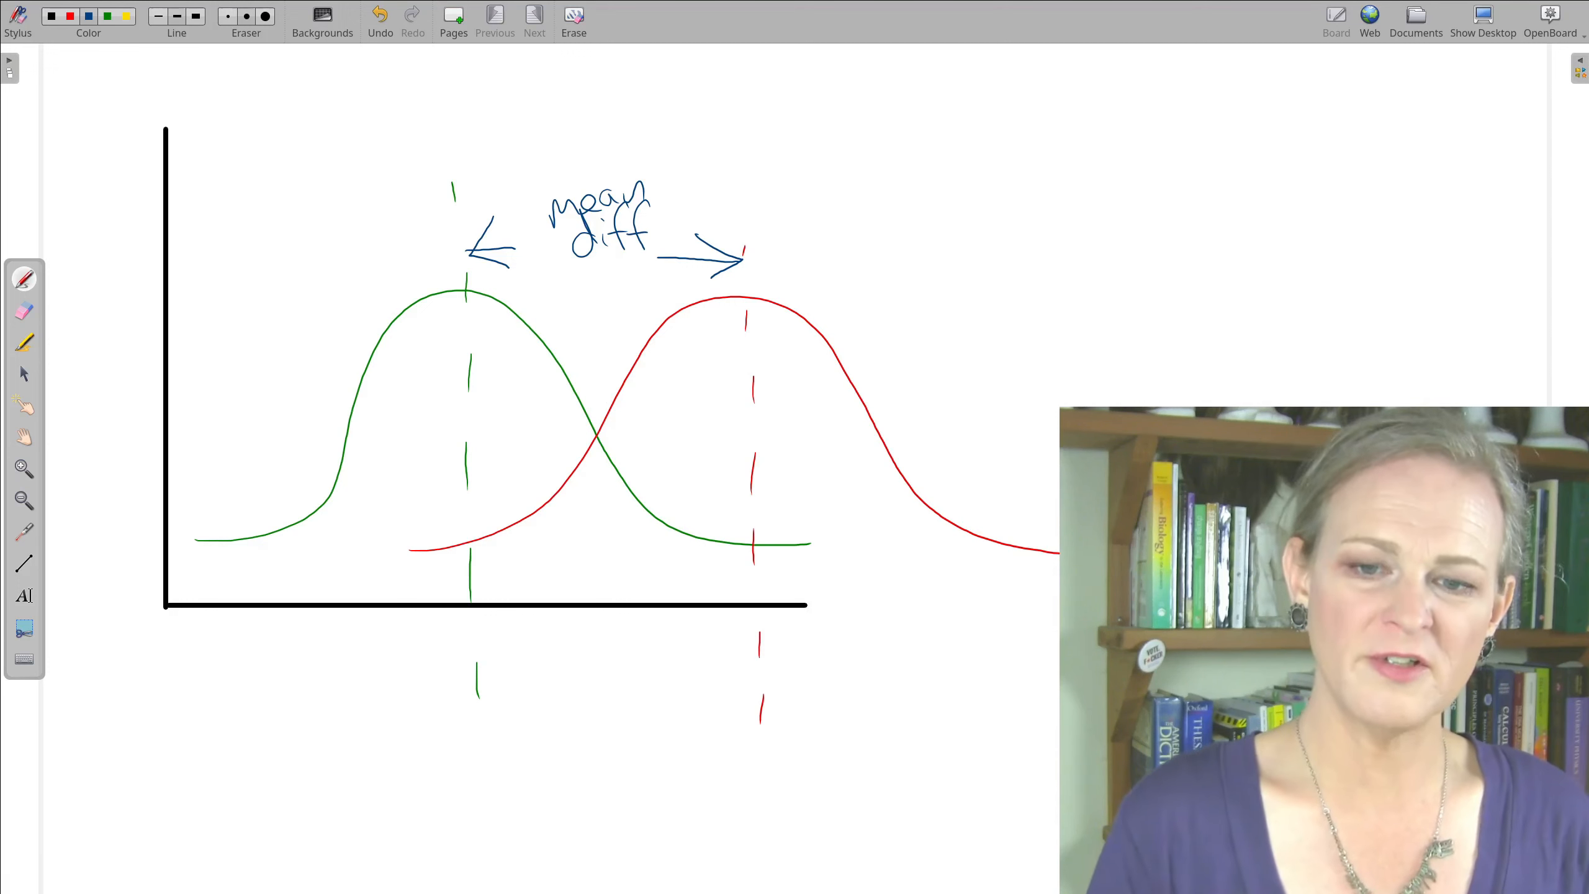
# - Try shading the overlap beneath the two bell curves, undo it, and trace both curves in blue
pyautogui.moveTo(431, 567)
pyautogui.mouseDown()
pyautogui.moveTo(466, 546)
pyautogui.moveTo(498, 579)
pyautogui.moveTo(569, 499)
pyautogui.moveTo(603, 501)
pyautogui.moveTo(665, 550)
pyautogui.moveTo(757, 556)
pyautogui.moveTo(593, 519)
pyautogui.mouseUp()
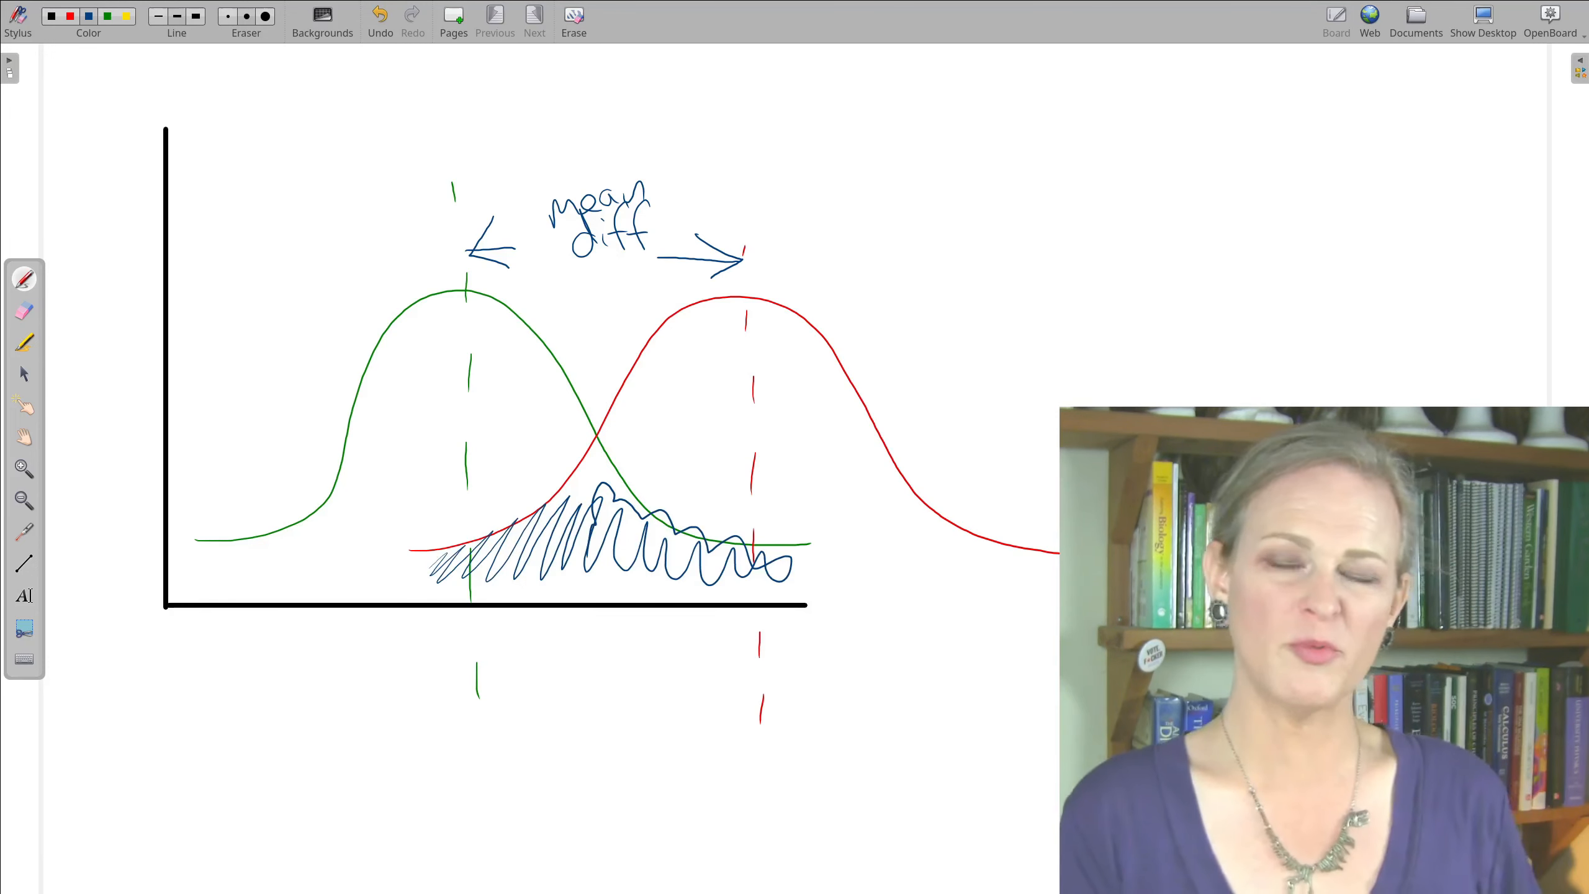
pyautogui.hotkey('ctrl', 'z')
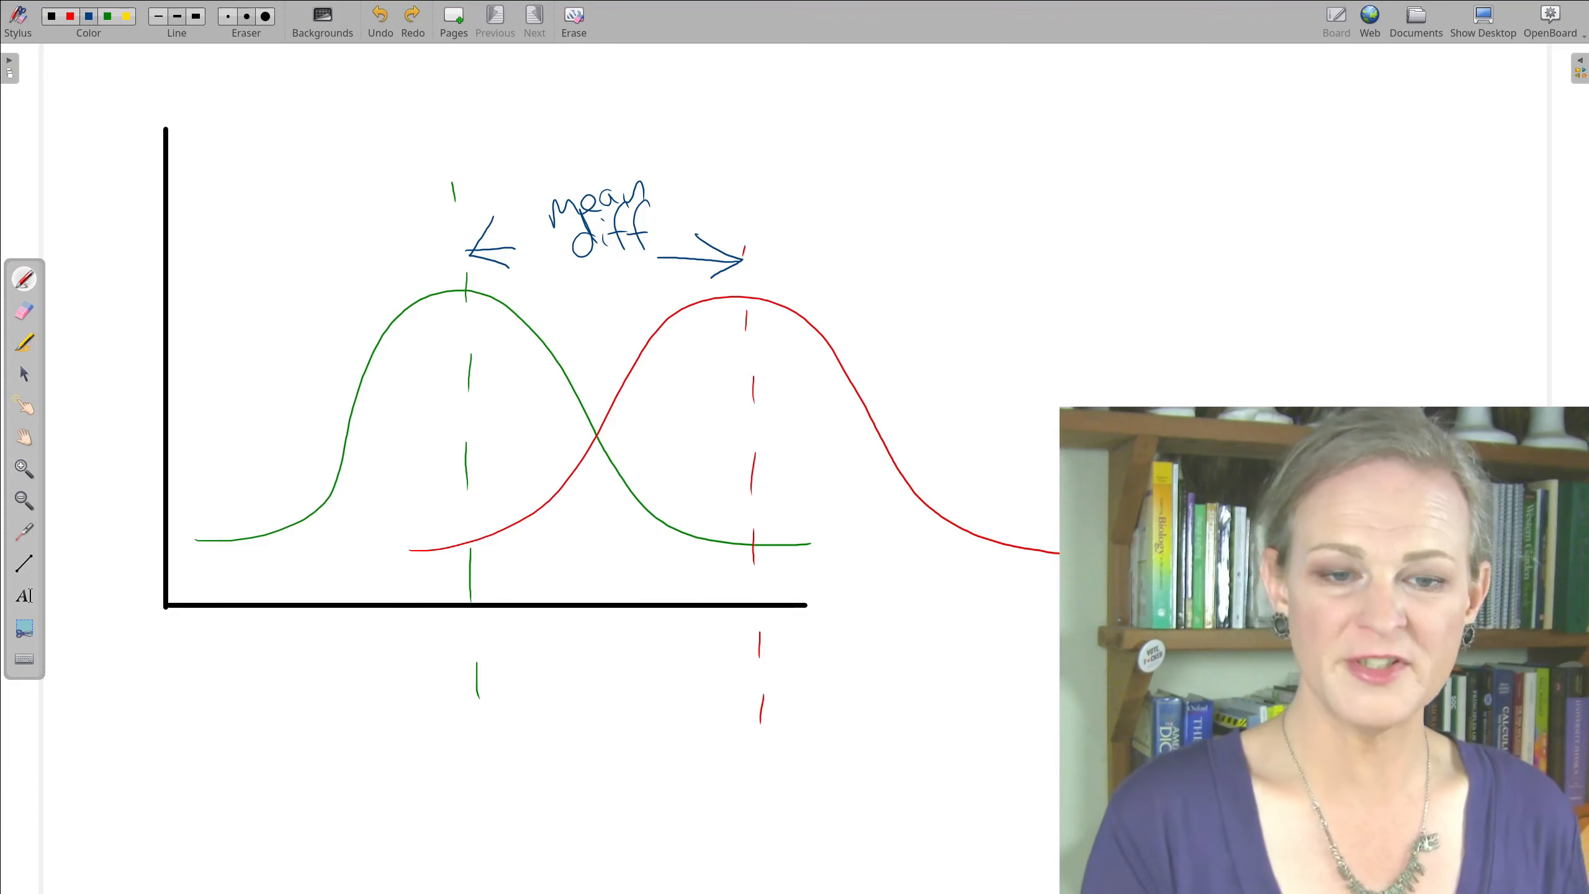
pyautogui.moveTo(215, 543)
pyautogui.mouseDown()
pyautogui.moveTo(369, 322)
pyautogui.moveTo(549, 335)
pyautogui.moveTo(744, 528)
pyautogui.mouseUp()
pyautogui.moveTo(471, 527)
pyautogui.mouseDown()
pyautogui.moveTo(614, 379)
pyautogui.moveTo(867, 414)
pyautogui.moveTo(962, 531)
pyautogui.mouseUp()
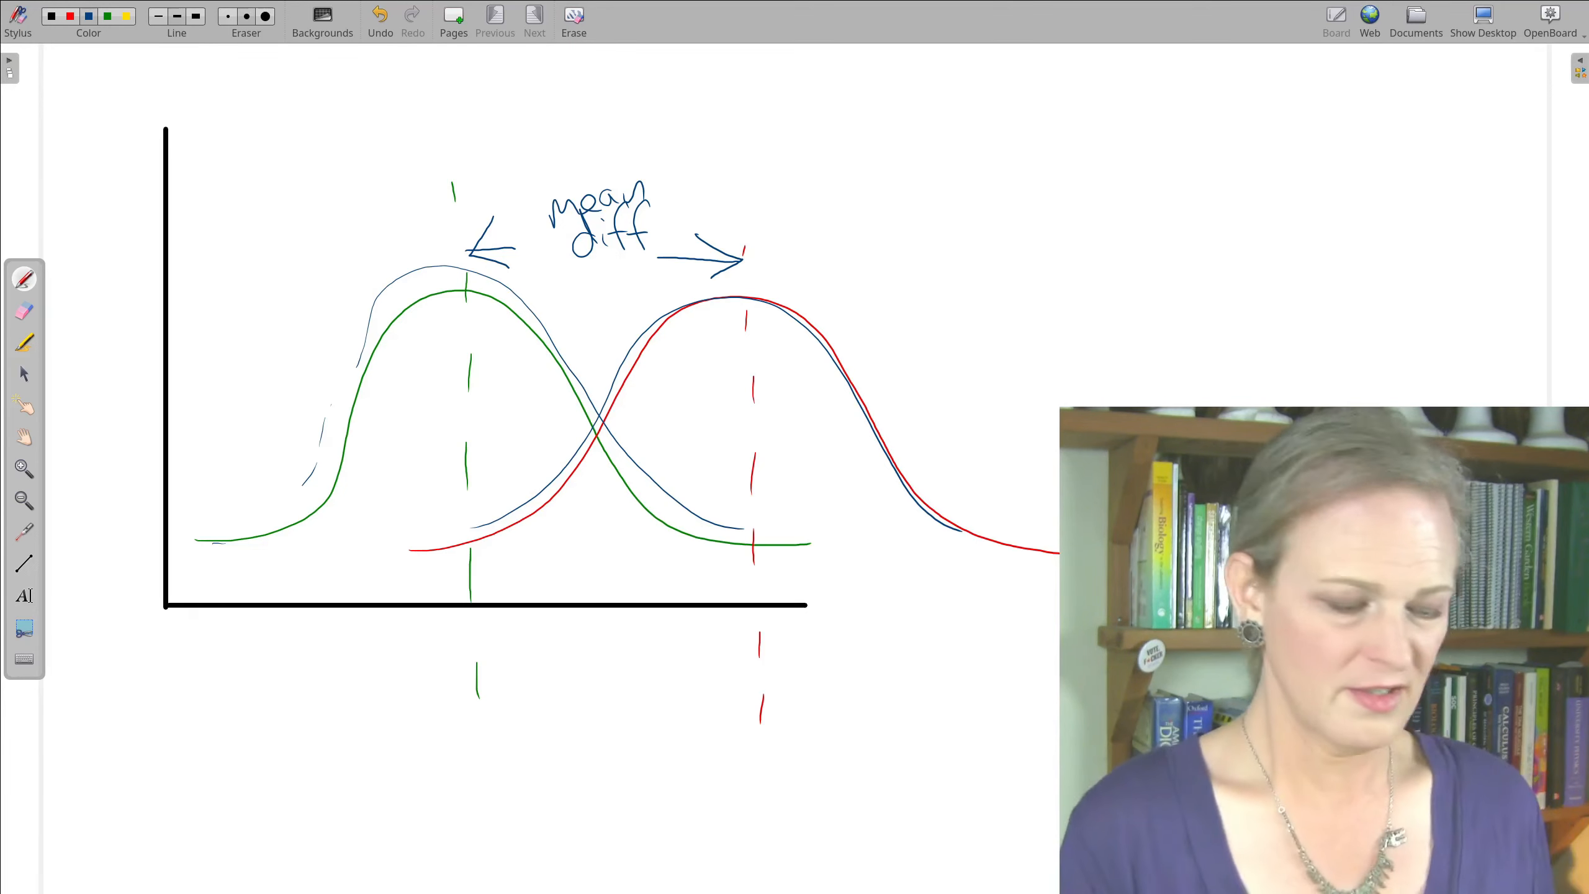
# - Write "t = diff in means" in thick blue strokes below the horizontal axis and draw a fraction bar under the numerator
pyautogui.moveTo(343, 657)
pyautogui.mouseDown()
pyautogui.moveTo(334, 680)
pyautogui.moveTo(363, 712)
pyautogui.moveTo(355, 680)
pyautogui.moveTo(396, 685)
pyautogui.mouseUp()
pyautogui.moveTo(493, 687); pyautogui.dragTo(507, 702)
pyautogui.moveTo(551, 653); pyautogui.dragTo(537, 697)
pyautogui.moveTo(522, 682); pyautogui.dragTo(571, 709)
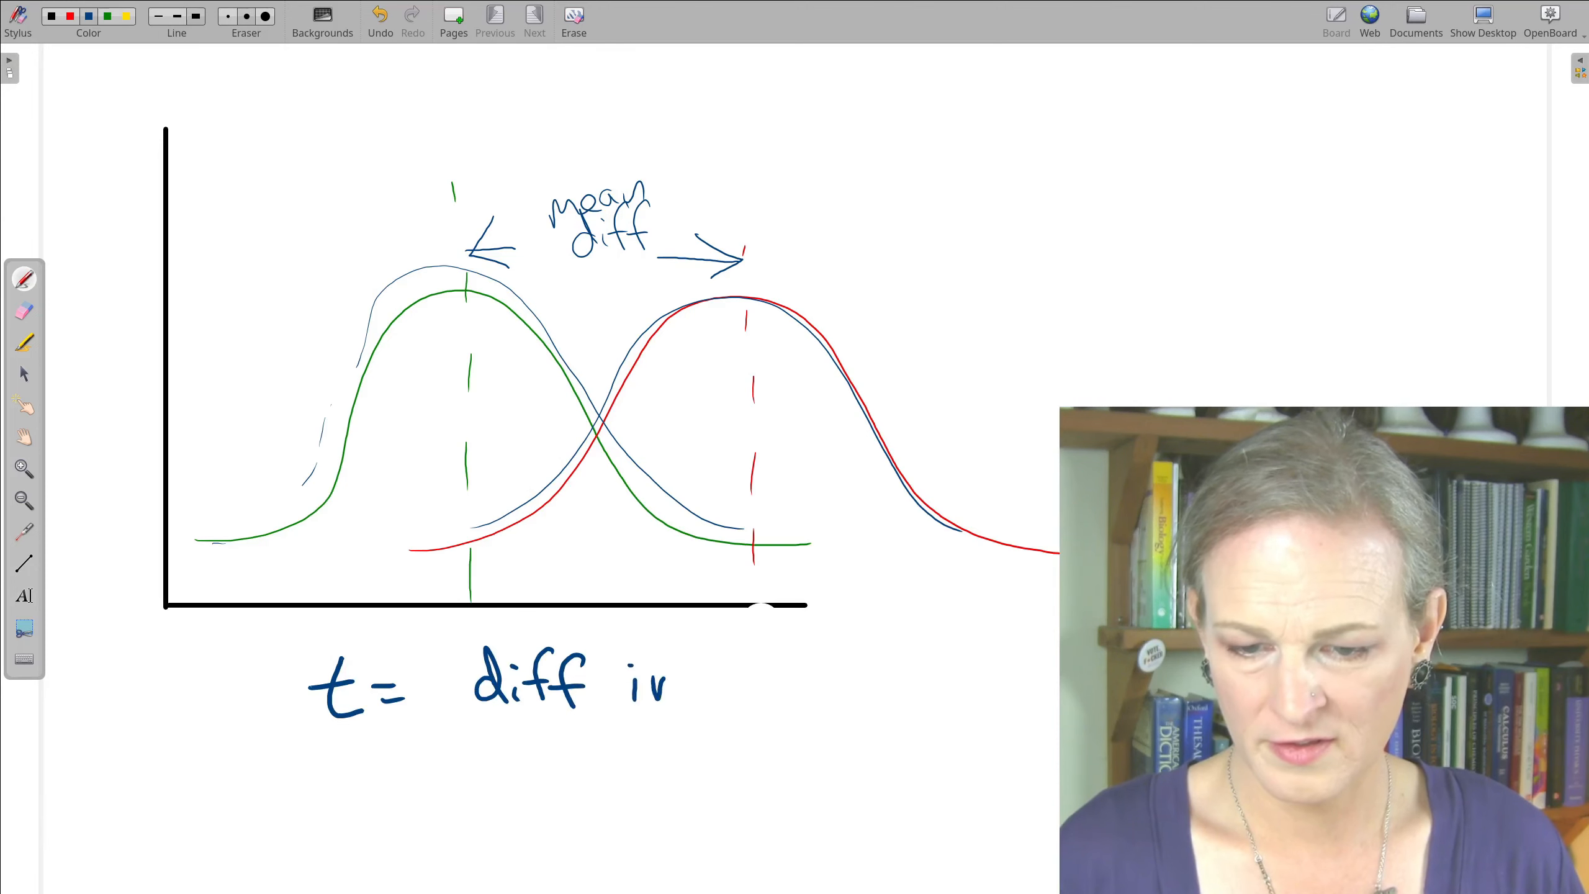
pyautogui.moveTo(723, 675)
pyautogui.mouseDown()
pyautogui.moveTo(757, 701)
pyautogui.moveTo(796, 681)
pyautogui.moveTo(840, 703)
pyautogui.mouseUp()
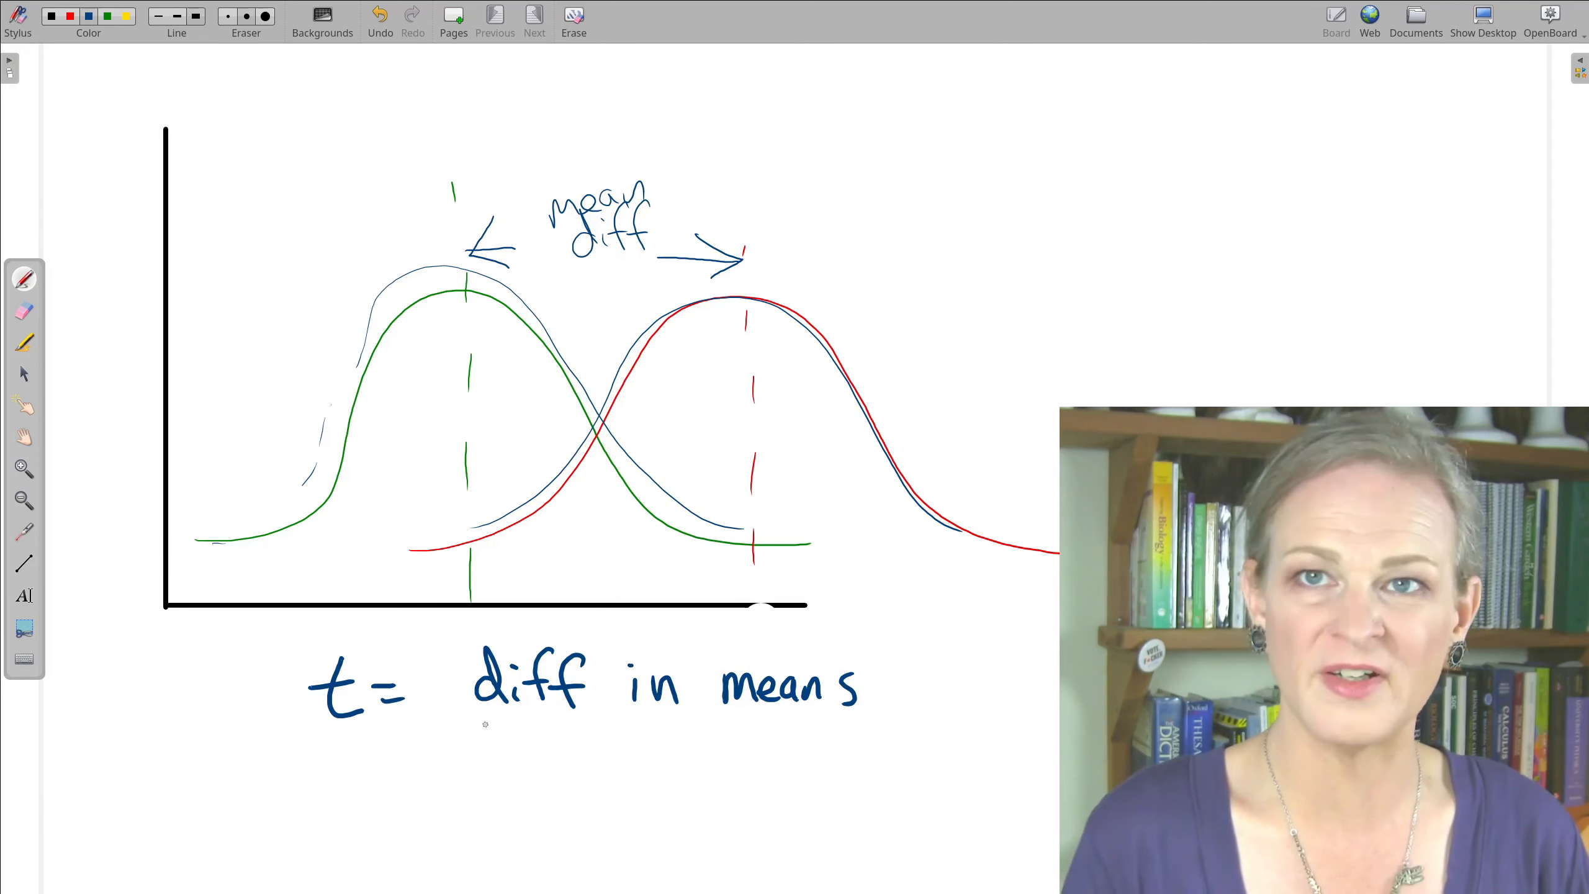
pyautogui.moveTo(470, 724)
pyautogui.mouseDown()
pyautogui.moveTo(604, 711)
pyautogui.moveTo(894, 726)
pyautogui.mouseUp()
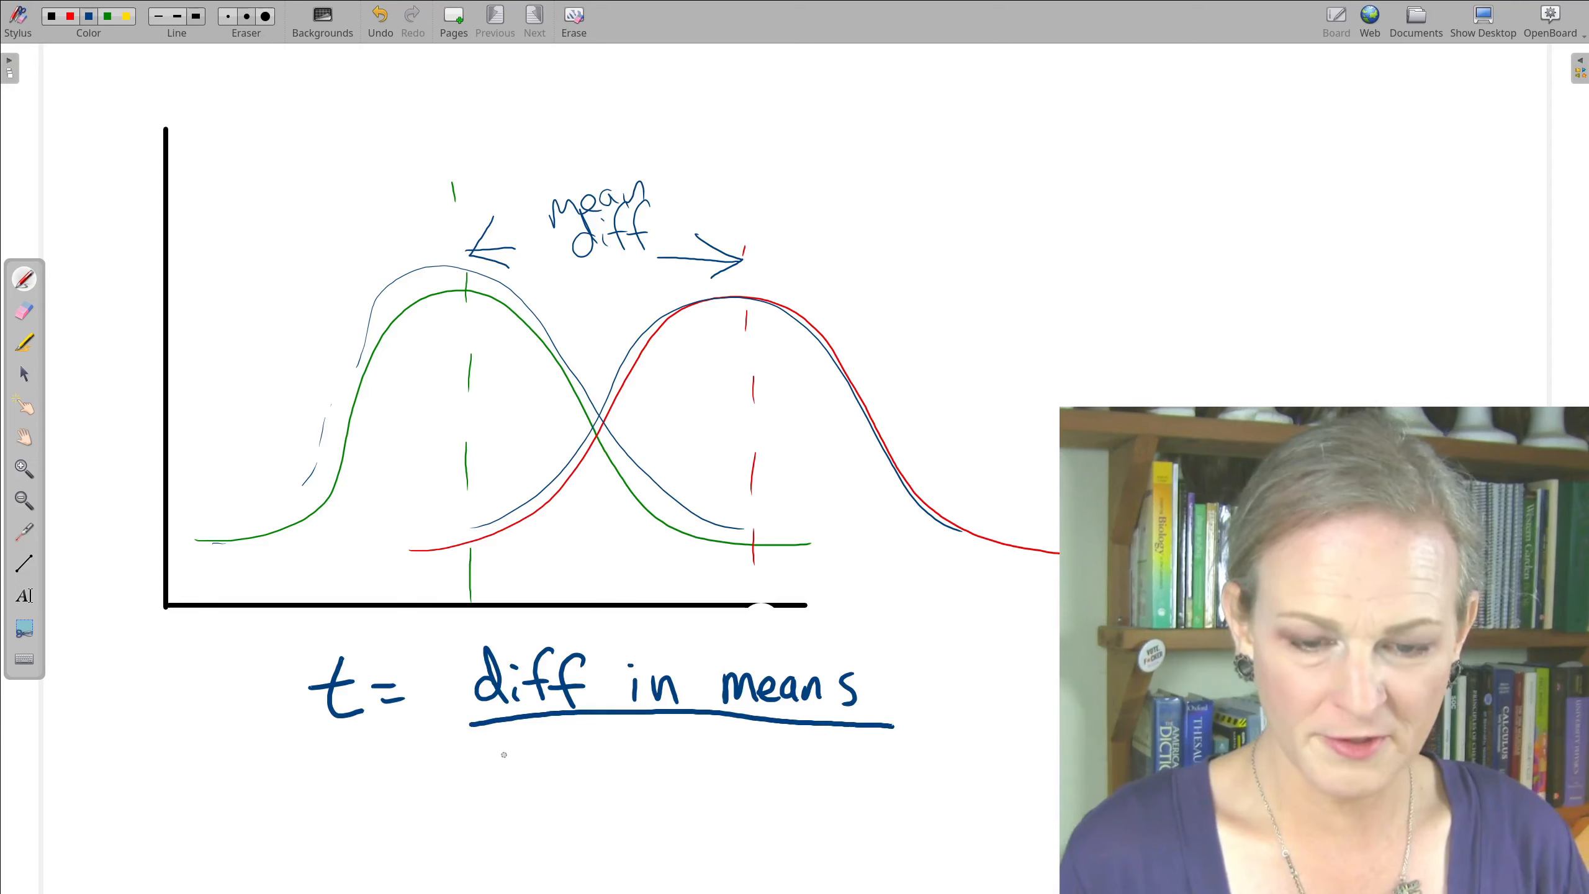
# - Write "est. std. error" in blue as the denominator of the t formula
pyautogui.moveTo(479, 763); pyautogui.dragTo(520, 777)
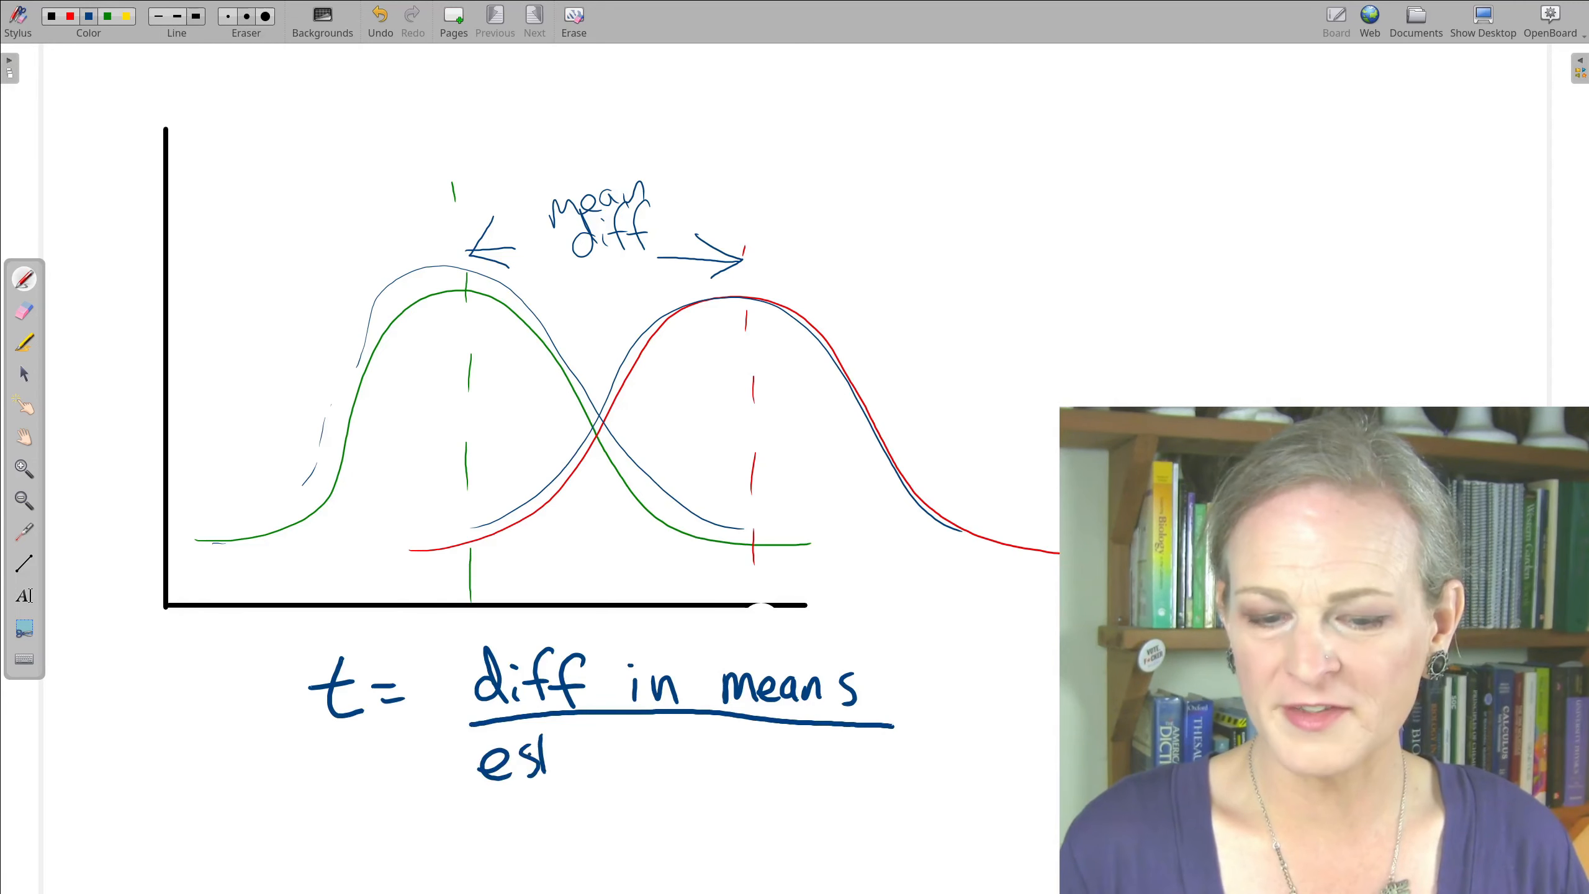
pyautogui.click(566, 771)
pyautogui.moveTo(626, 741)
pyautogui.mouseDown()
pyautogui.moveTo(613, 773)
pyautogui.moveTo(652, 766)
pyautogui.moveTo(669, 725)
pyautogui.moveTo(735, 773)
pyautogui.mouseUp()
pyautogui.moveTo(748, 753)
pyautogui.mouseDown()
pyautogui.moveTo(749, 775)
pyautogui.moveTo(845, 753)
pyautogui.mouseUp()
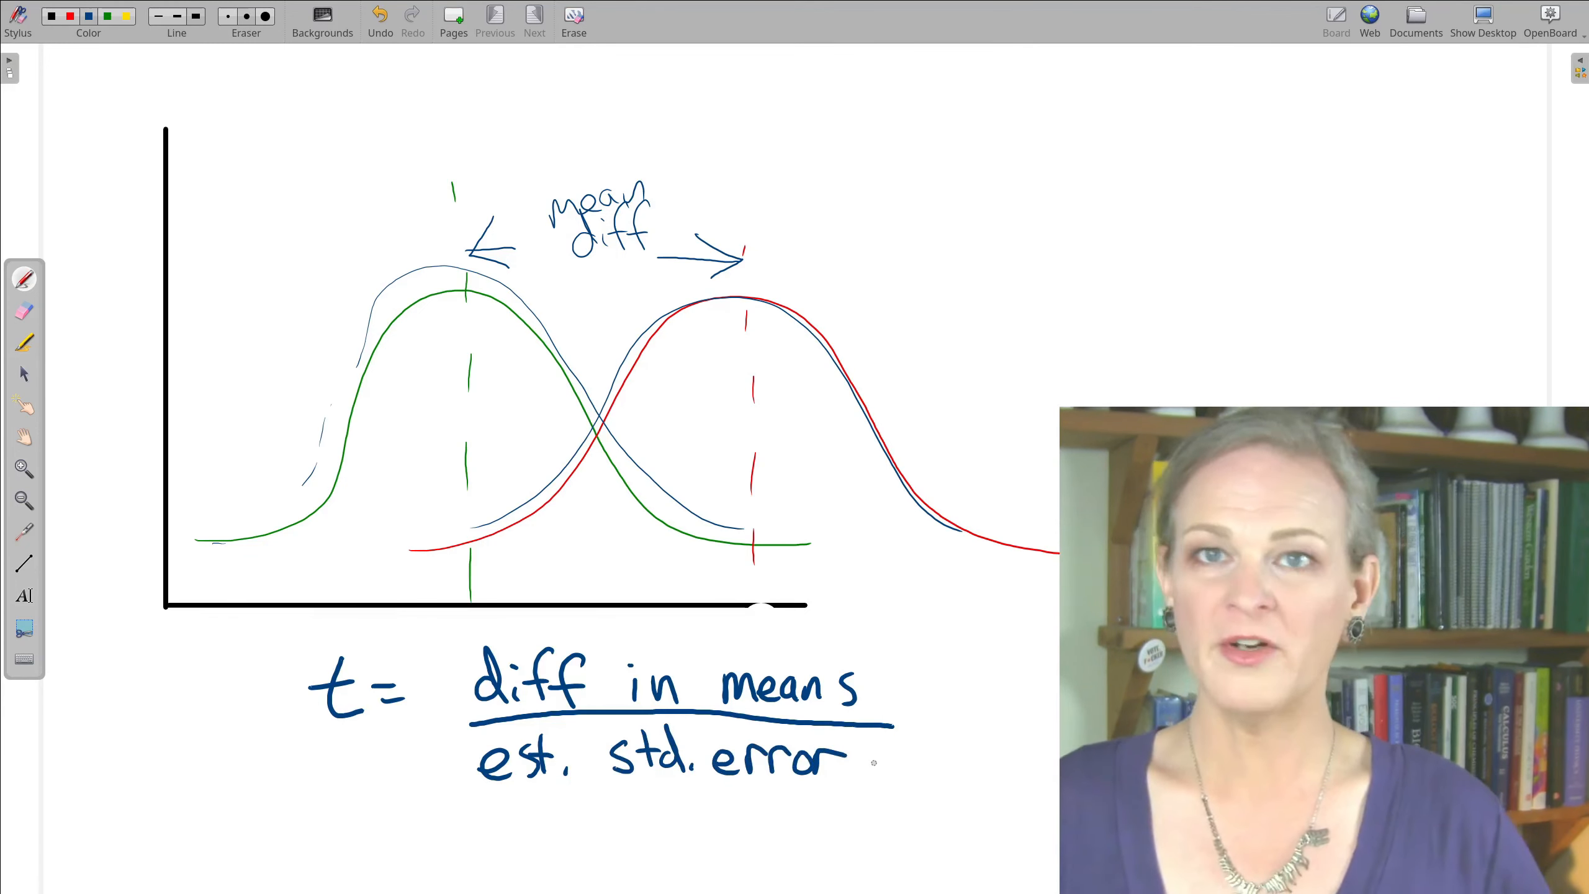
pyautogui.hotkey('alt', 'Tab')
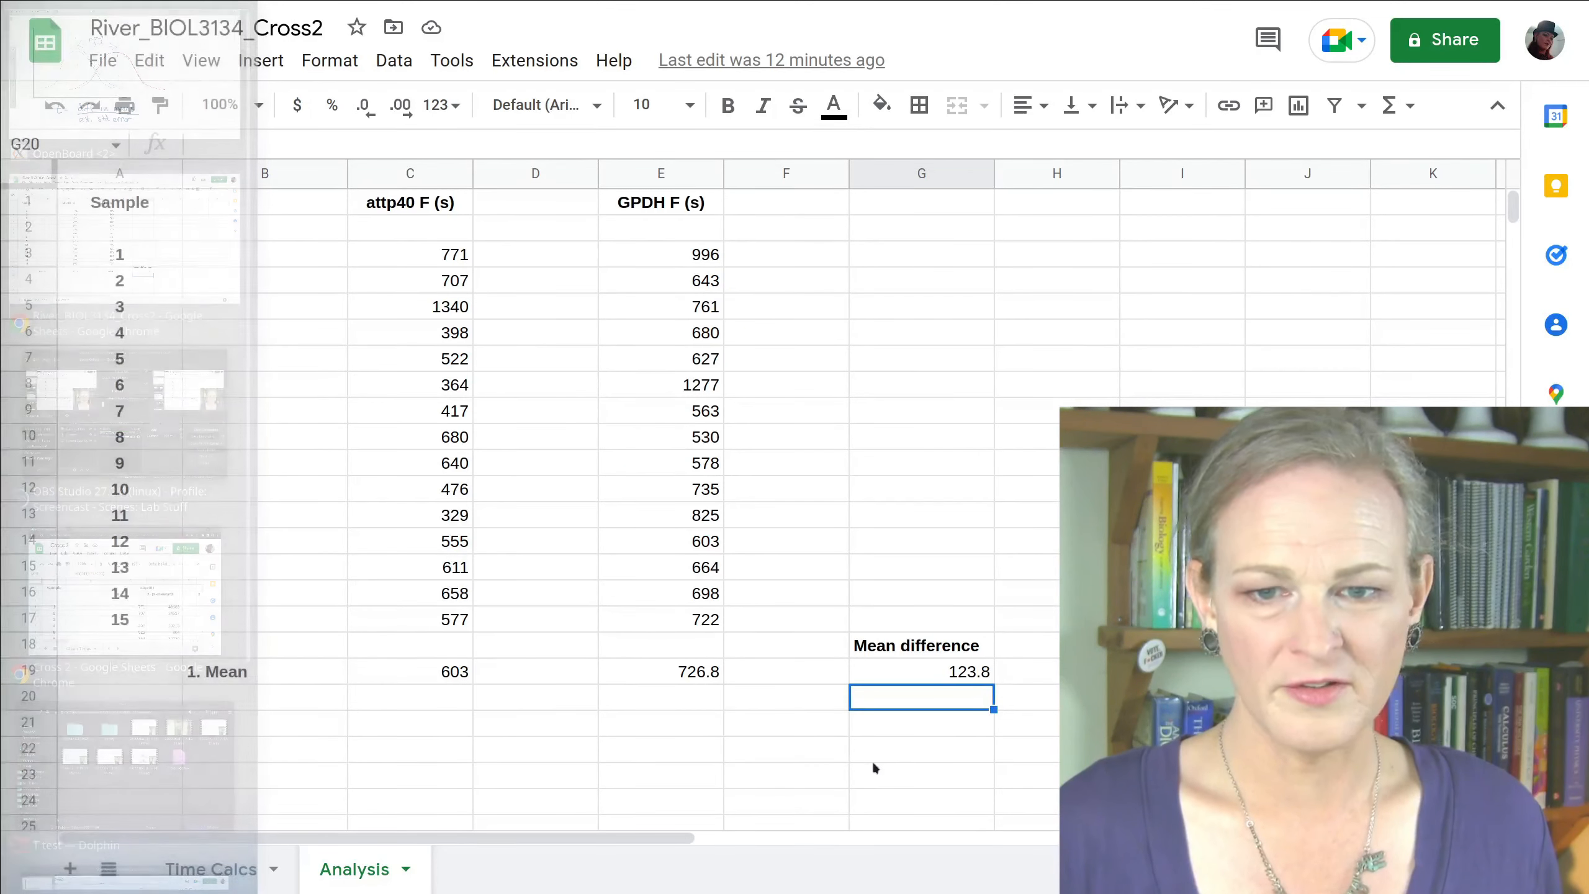
pyautogui.hotkey('alt', 'Tab')
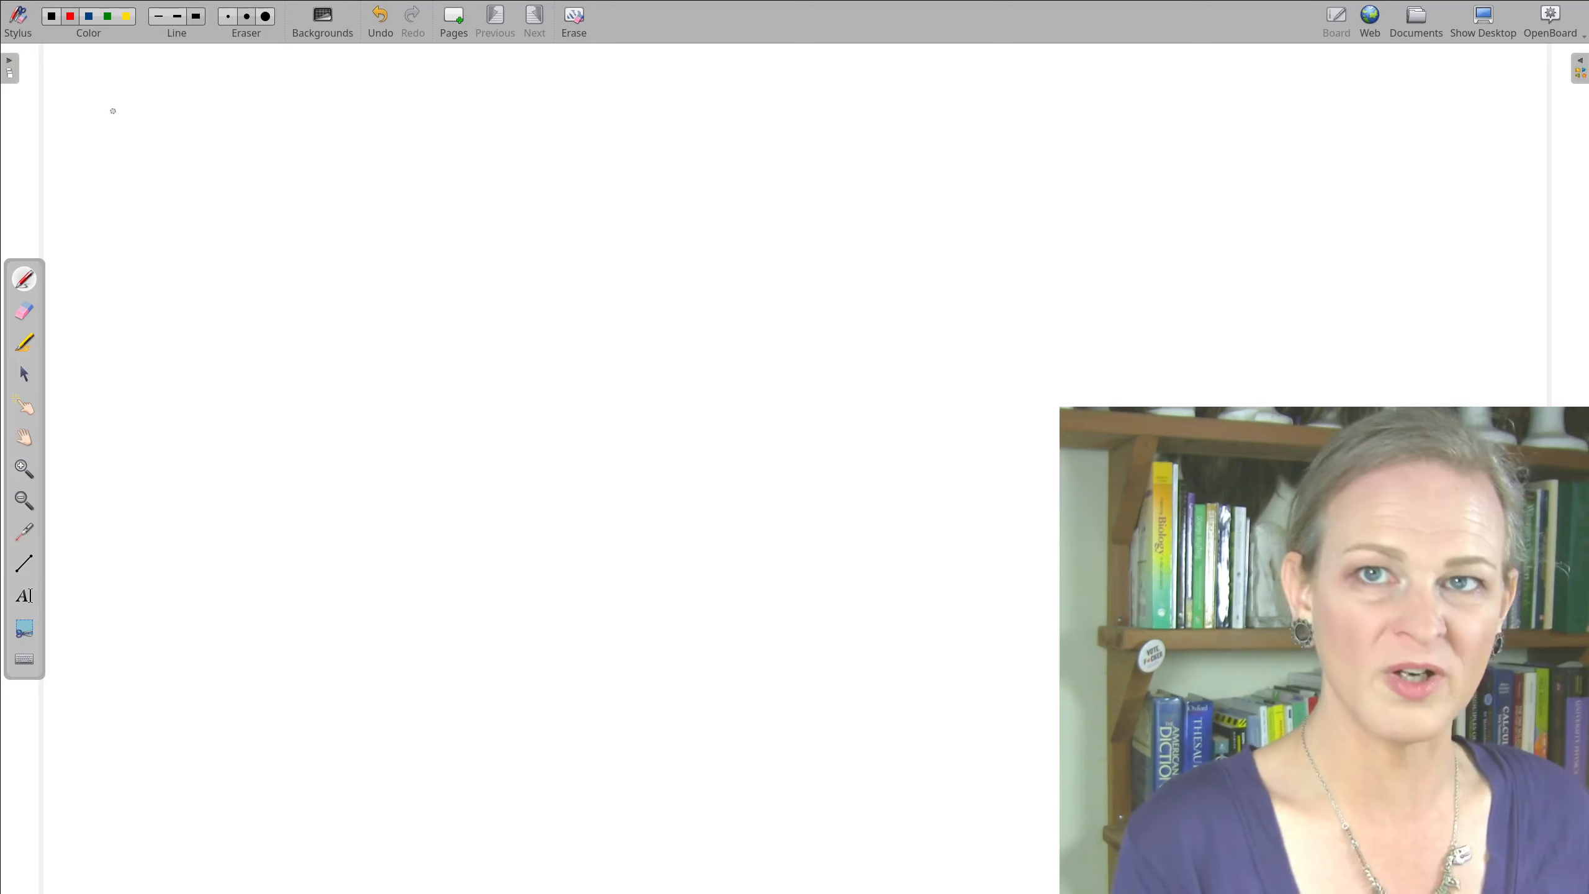
pyautogui.hotkey('ctrl', 'z')
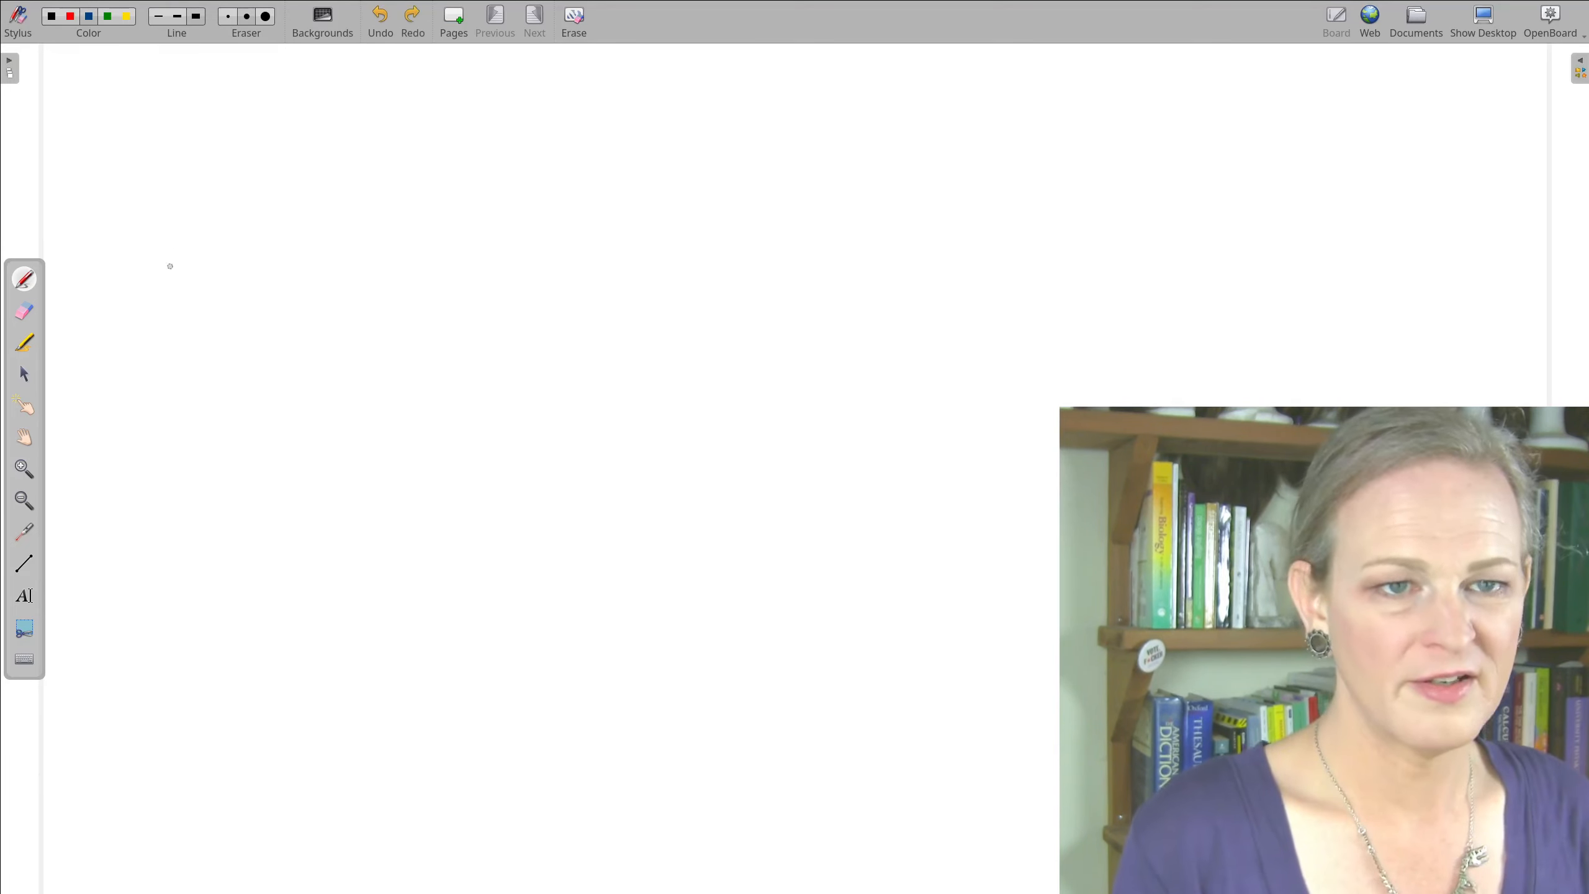
# - Write "E.S.E. =" in blue on the blank page, followed by a large square root sign
pyautogui.moveTo(201, 151)
pyautogui.mouseDown()
pyautogui.moveTo(176, 183)
pyautogui.moveTo(199, 213)
pyautogui.mouseUp()
pyautogui.moveTo(249, 148); pyautogui.dragTo(249, 206)
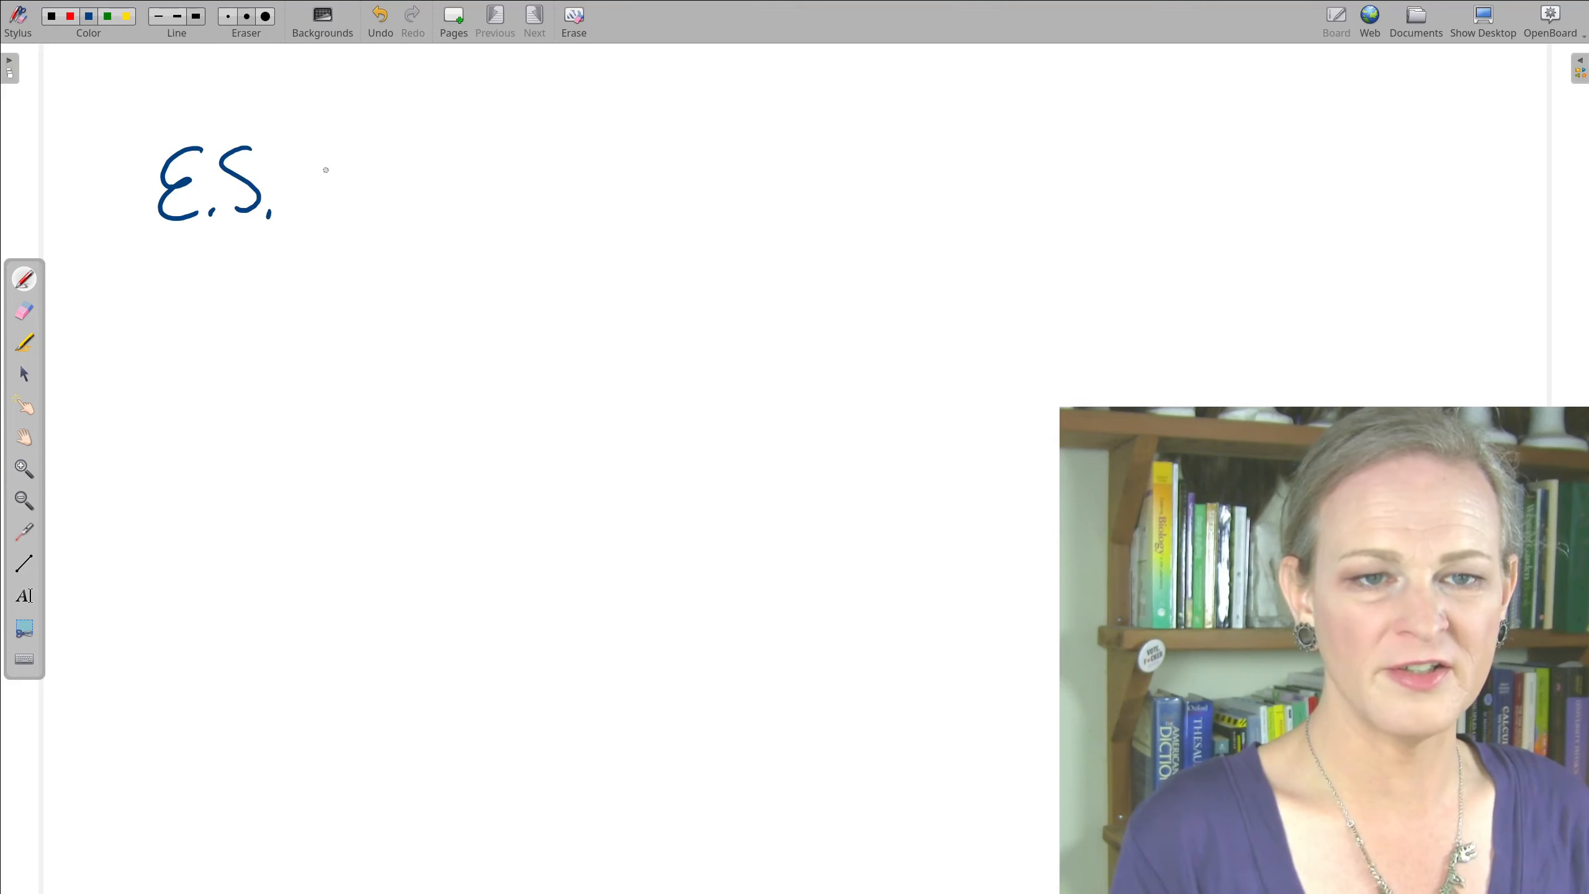
pyautogui.moveTo(312, 148); pyautogui.dragTo(323, 214)
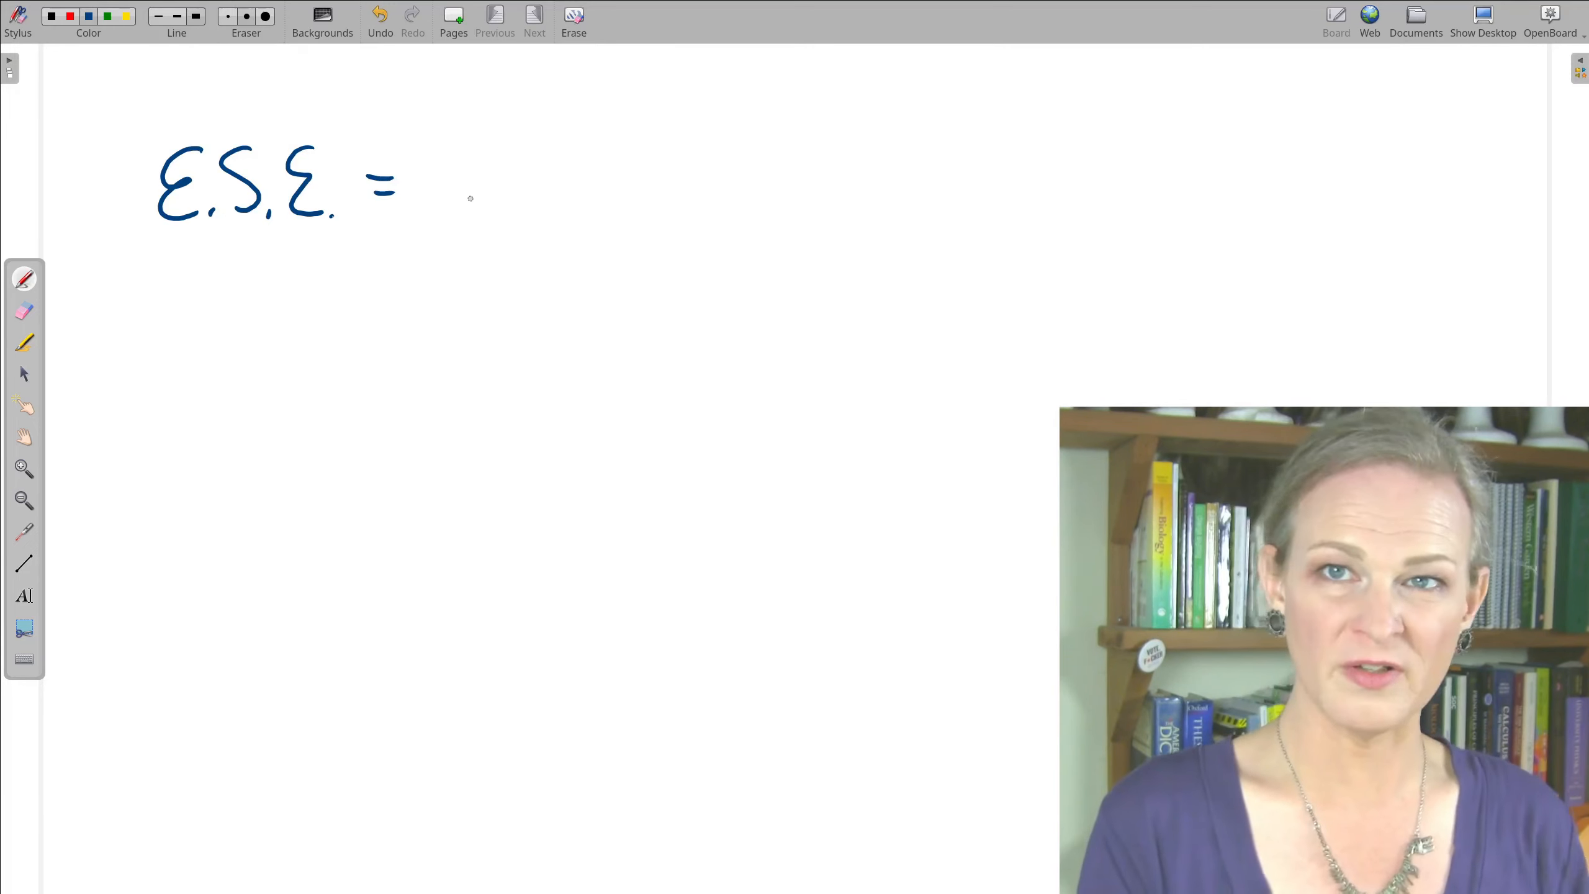
pyautogui.moveTo(442, 160)
pyautogui.mouseDown()
pyautogui.moveTo(468, 318)
pyautogui.moveTo(750, 97)
pyautogui.mouseUp()
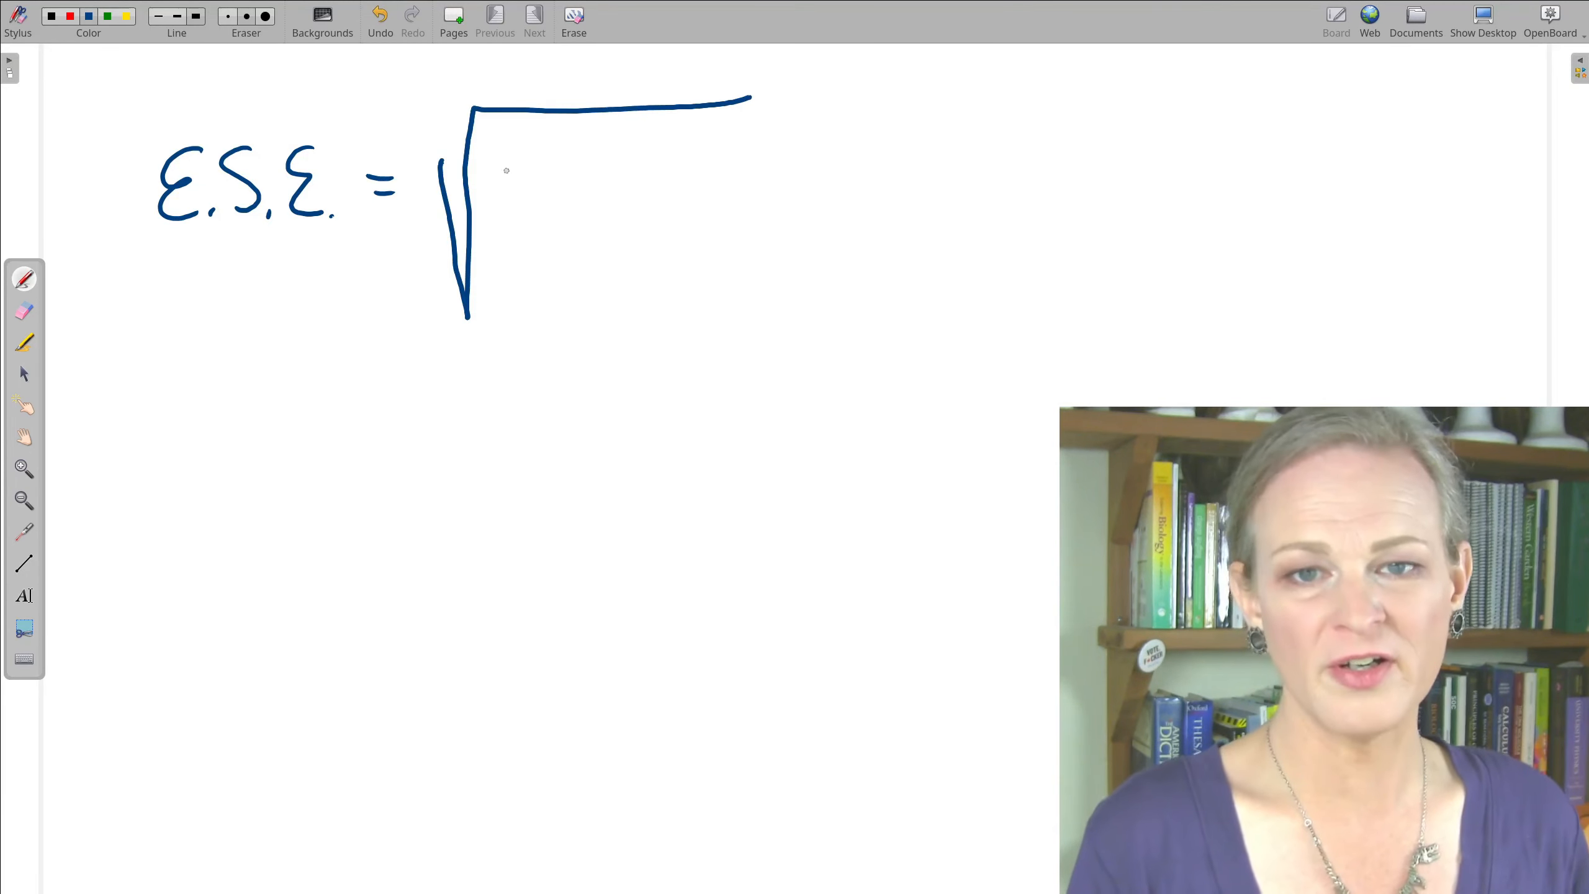
# - Write the fractions P.V./n₁ + P.V./n₂ under the square root sign of the E.S.E. formula
pyautogui.moveTo(501, 175); pyautogui.dragTo(558, 137)
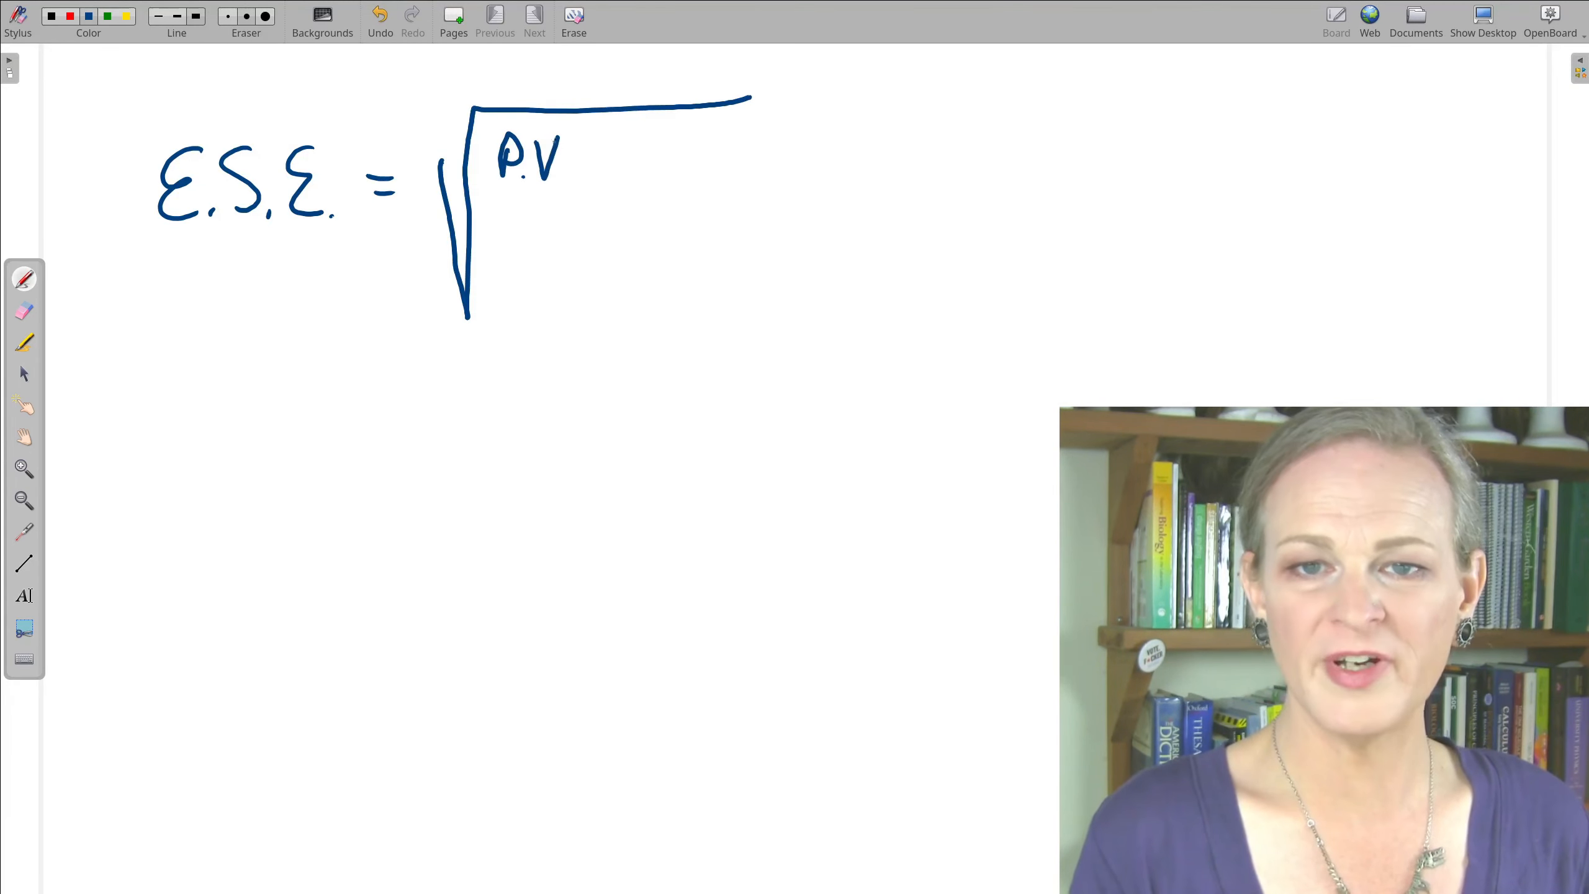
pyautogui.moveTo(493, 195); pyautogui.dragTo(580, 186)
pyautogui.moveTo(496, 224); pyautogui.dragTo(527, 258)
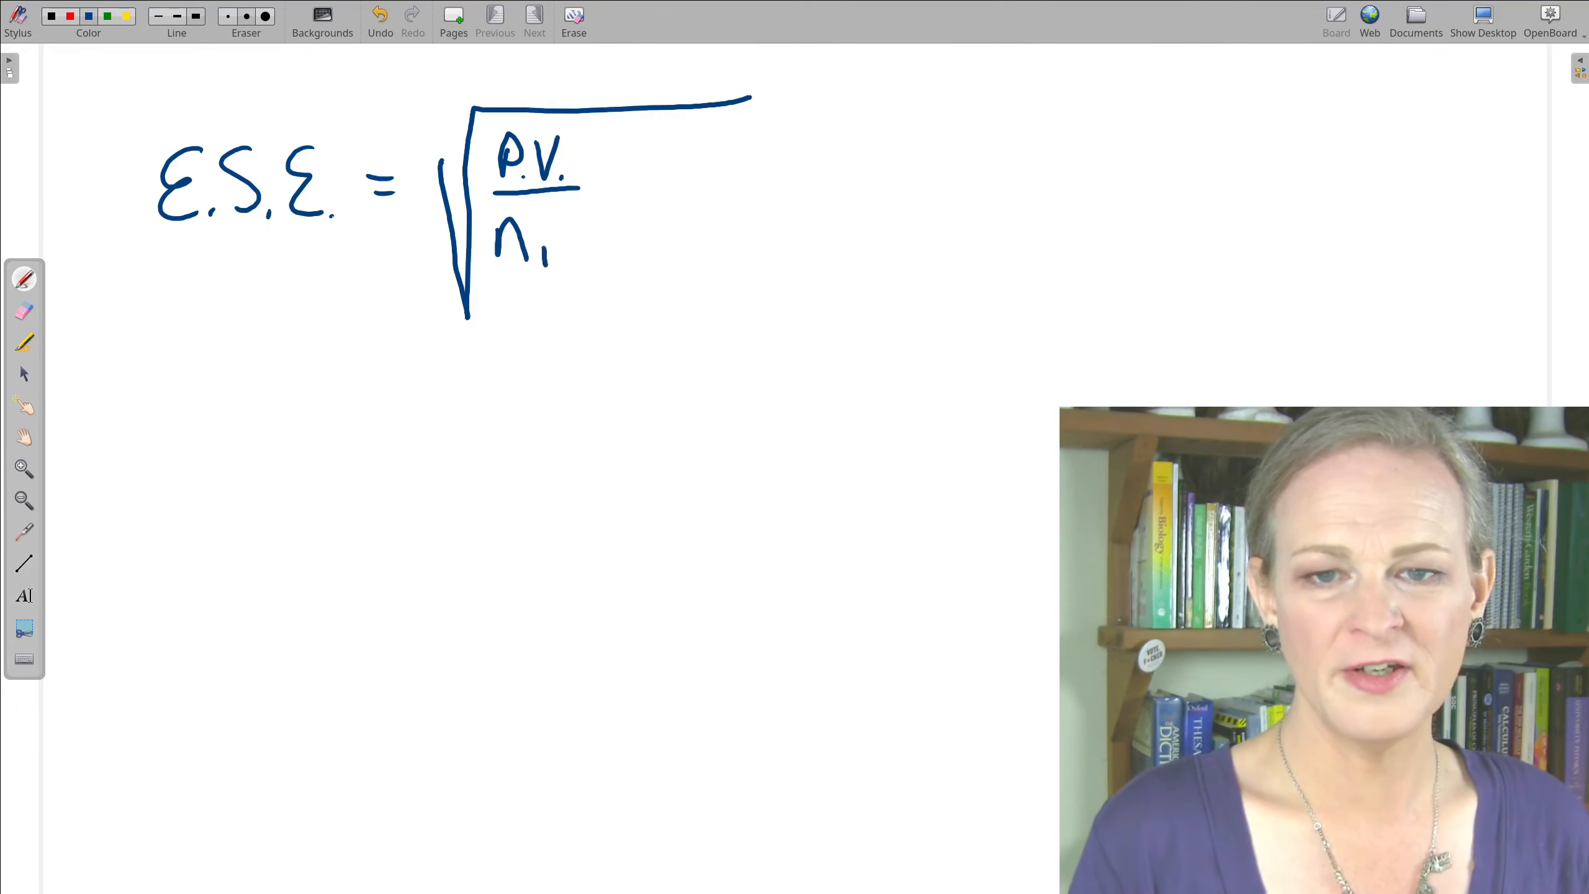
pyautogui.moveTo(670, 133)
pyautogui.mouseDown()
pyautogui.moveTo(695, 150)
pyautogui.moveTo(739, 133)
pyautogui.mouseUp()
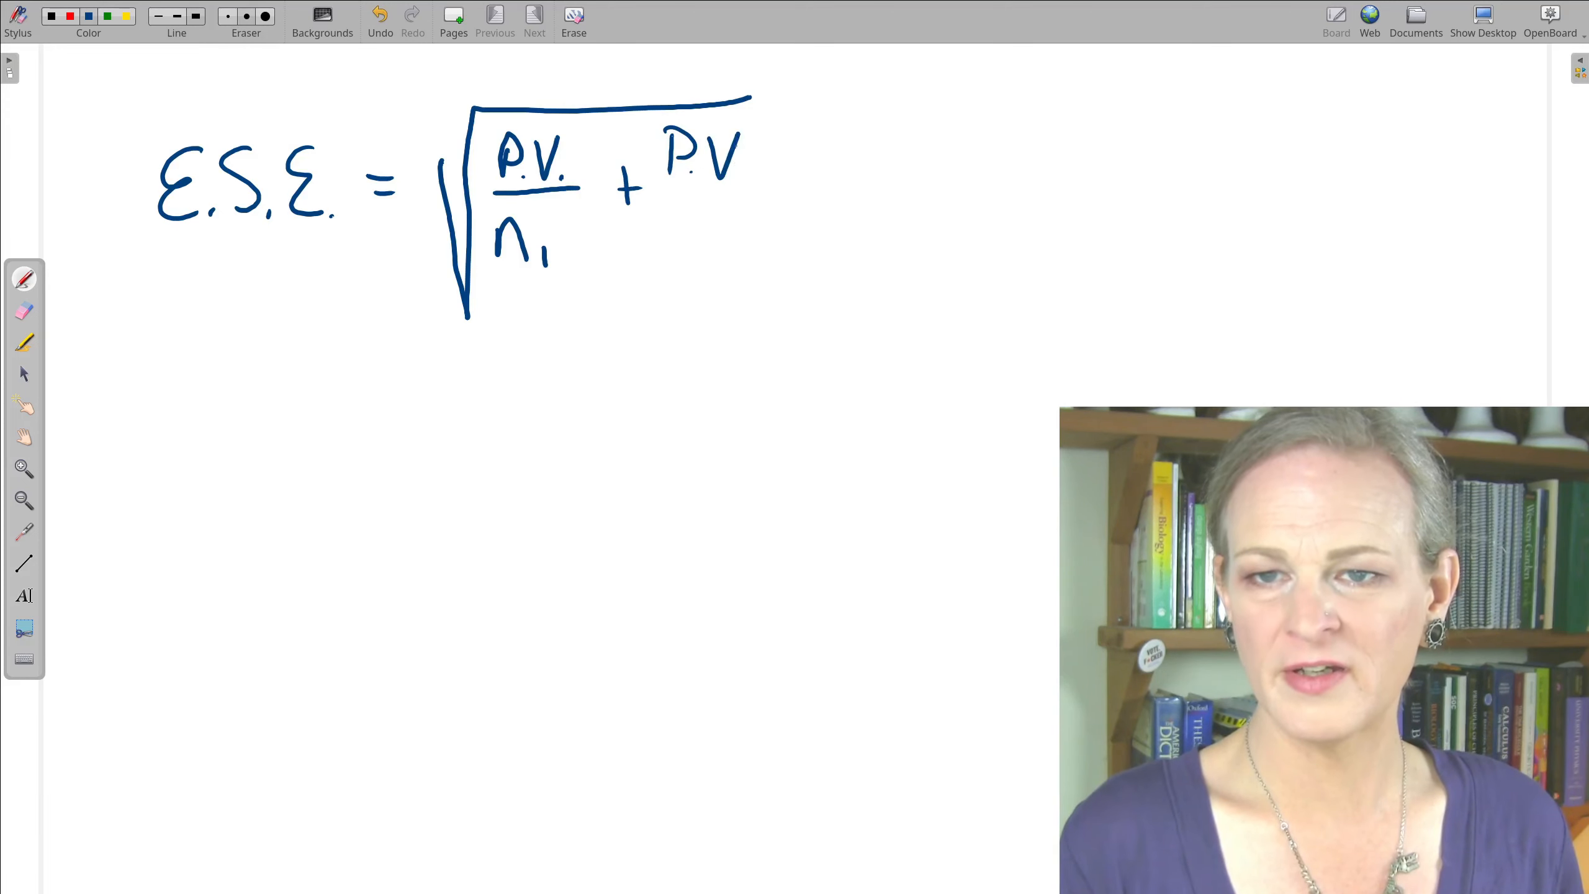
pyautogui.moveTo(652, 204)
pyautogui.mouseDown()
pyautogui.moveTo(726, 195)
pyautogui.moveTo(704, 256)
pyautogui.mouseUp()
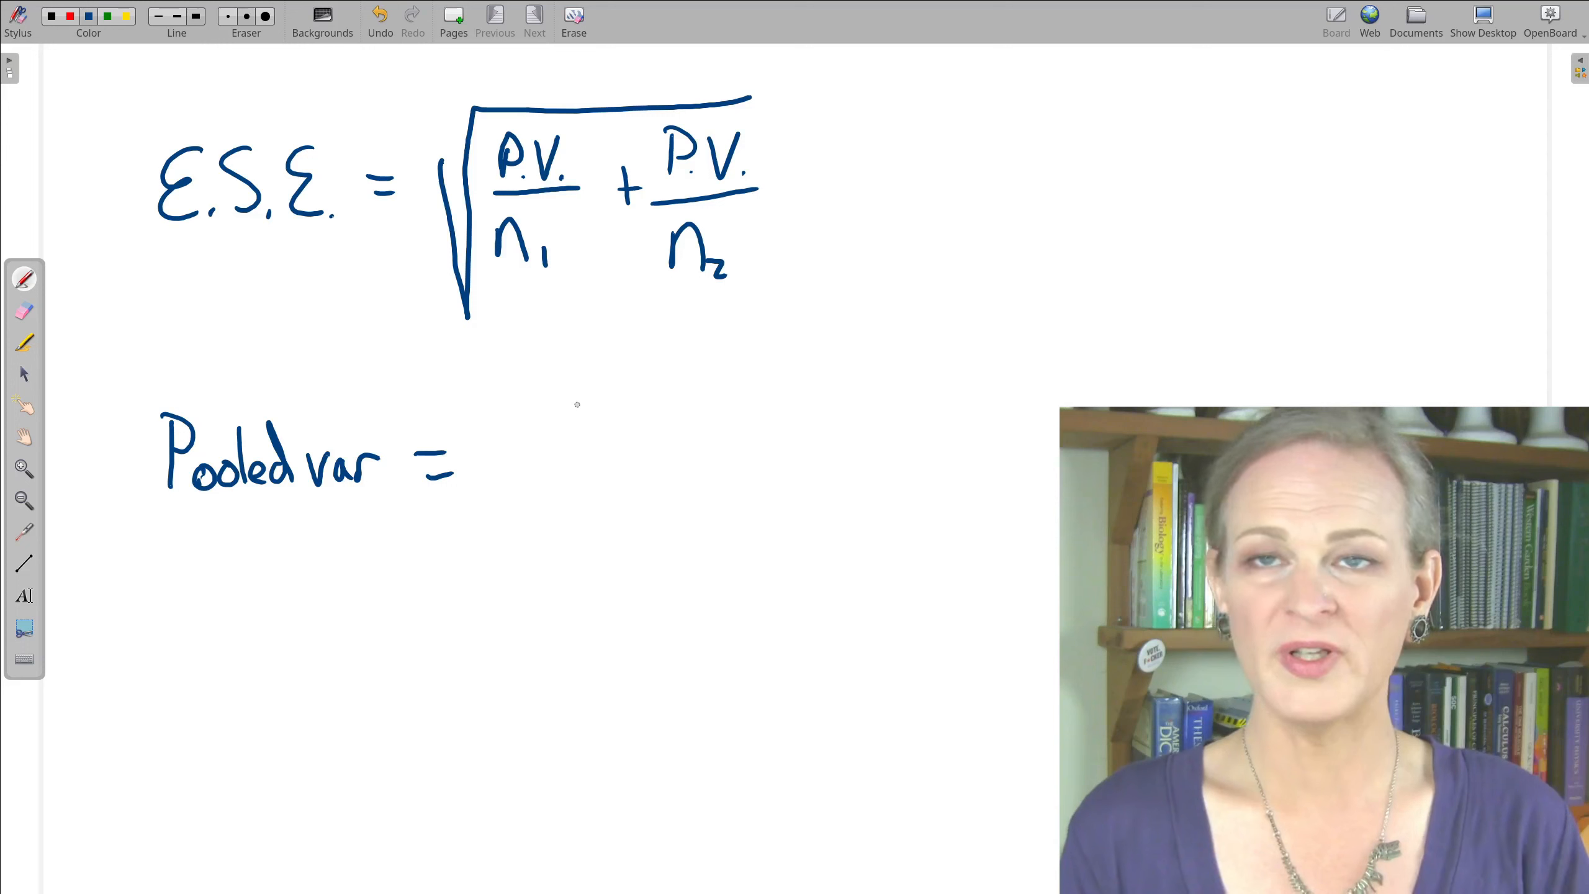
# - Write "Pooled var = variance₁ + var₂" below the E.S.E. formula and draw a long fraction bar under the variances
pyautogui.moveTo(500, 399)
pyautogui.mouseDown()
pyautogui.moveTo(510, 451)
pyautogui.moveTo(574, 418)
pyautogui.moveTo(642, 425)
pyautogui.moveTo(647, 443)
pyautogui.mouseUp()
pyautogui.moveTo(652, 443); pyautogui.dragTo(728, 446)
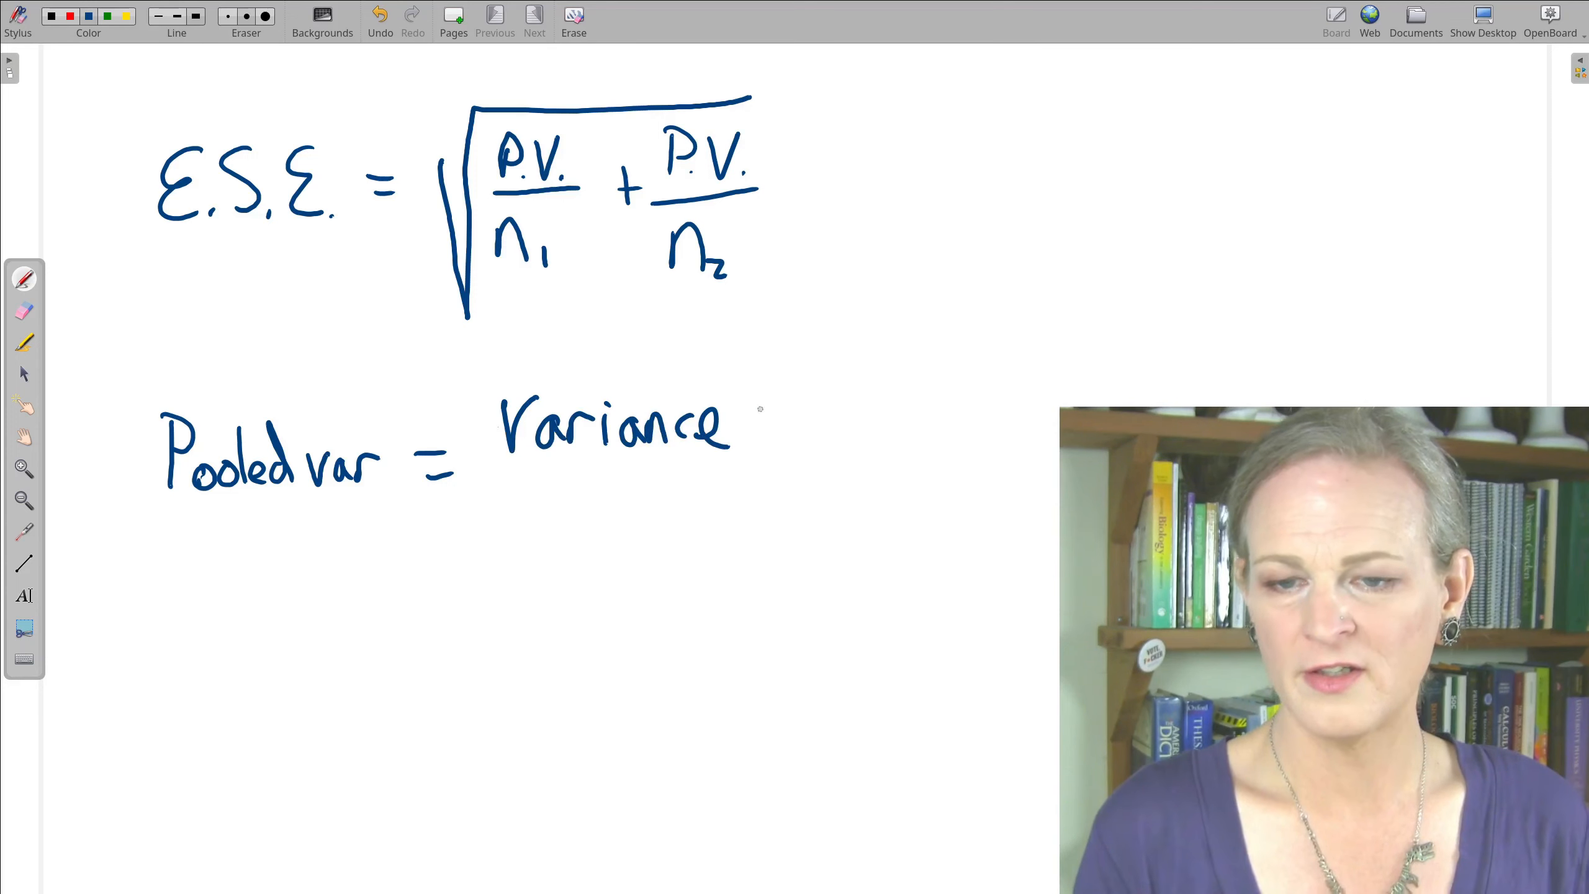
pyautogui.moveTo(823, 391)
pyautogui.mouseDown()
pyautogui.moveTo(821, 433)
pyautogui.moveTo(841, 412)
pyautogui.mouseUp()
pyautogui.moveTo(871, 408)
pyautogui.mouseDown()
pyautogui.moveTo(891, 406)
pyautogui.moveTo(908, 434)
pyautogui.mouseUp()
pyautogui.moveTo(924, 433)
pyautogui.mouseDown()
pyautogui.moveTo(943, 398)
pyautogui.moveTo(978, 451)
pyautogui.mouseUp()
pyautogui.moveTo(487, 469)
pyautogui.mouseDown()
pyautogui.moveTo(807, 448)
pyautogui.moveTo(1058, 466)
pyautogui.mouseUp()
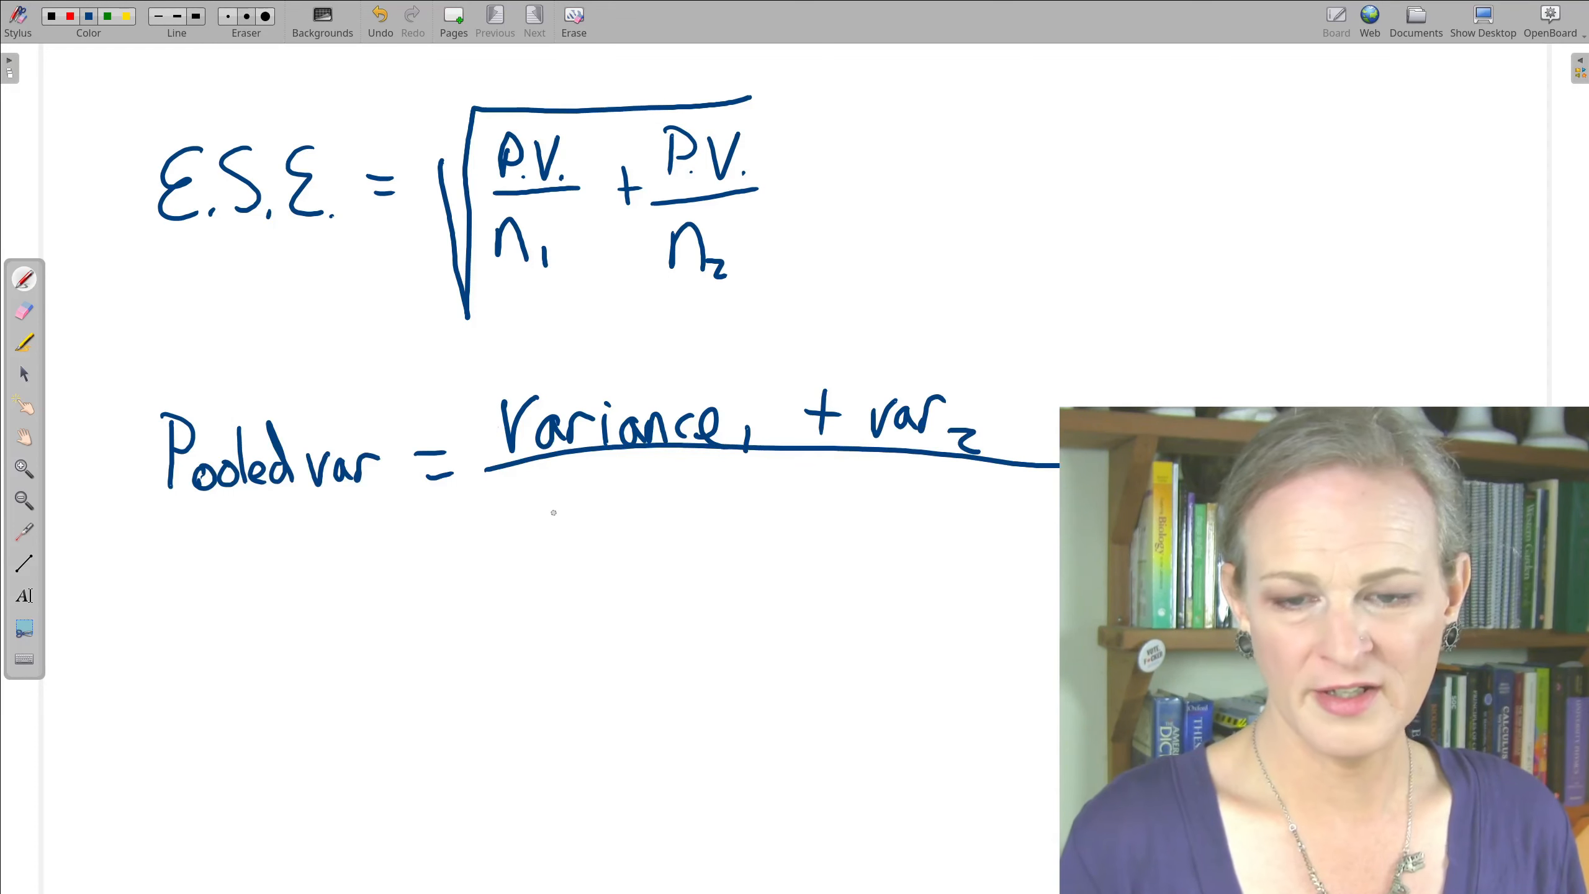
# - Write "df₁ + df₂" as the denominator of the pooled variance formula
pyautogui.moveTo(554, 512); pyautogui.dragTo(569, 520)
pyautogui.moveTo(602, 476); pyautogui.dragTo(603, 483)
pyautogui.moveTo(612, 514); pyautogui.dragTo(616, 529)
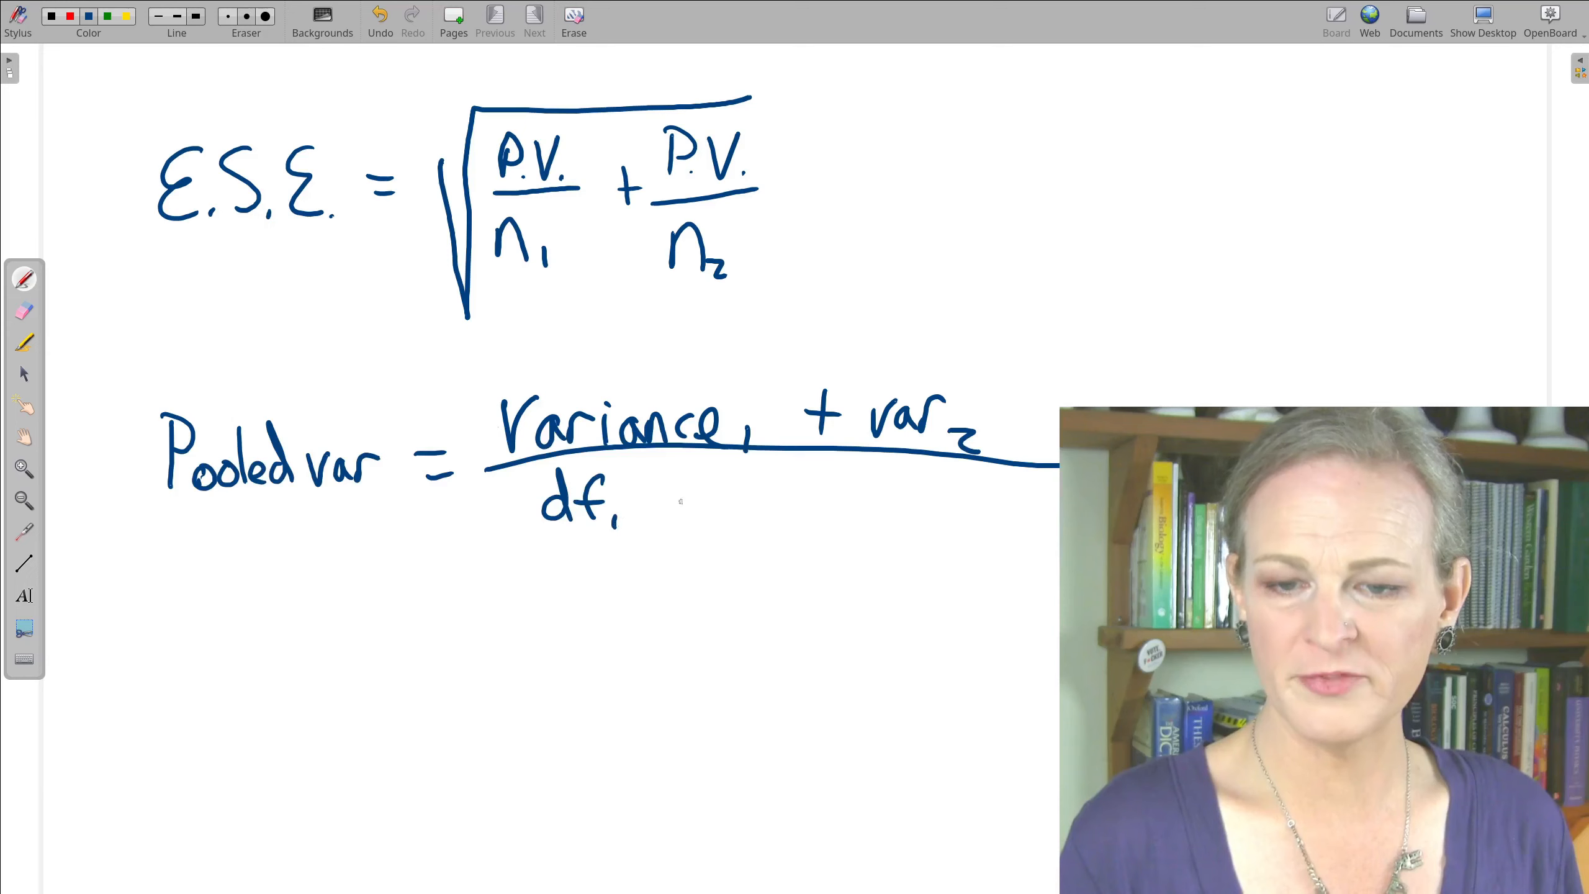
pyautogui.moveTo(741, 473)
pyautogui.mouseDown()
pyautogui.moveTo(741, 510)
pyautogui.moveTo(748, 493)
pyautogui.mouseUp()
pyautogui.moveTo(793, 506)
pyautogui.mouseDown()
pyautogui.moveTo(808, 494)
pyautogui.moveTo(831, 516)
pyautogui.mouseUp()
pyautogui.moveTo(822, 494)
pyautogui.mouseDown()
pyautogui.moveTo(844, 492)
pyautogui.moveTo(871, 531)
pyautogui.mouseUp()
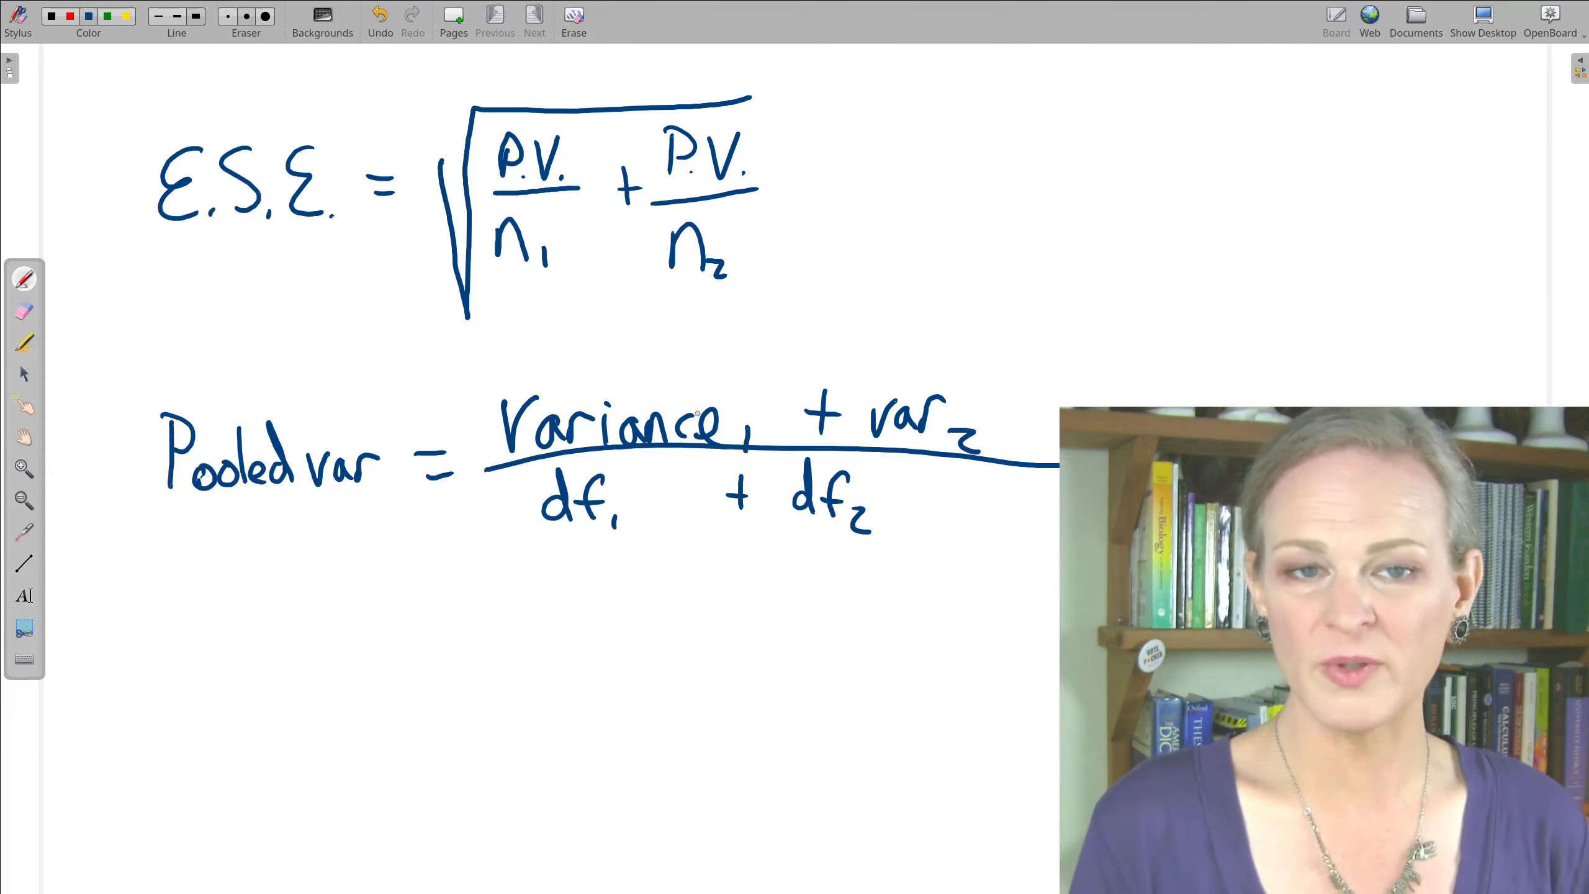
# - Write "t = mean diff" in blue beside the E.S.E. formula and draw a fraction bar under the numerator
pyautogui.moveTo(973, 135)
pyautogui.mouseDown()
pyautogui.moveTo(957, 200)
pyautogui.moveTo(1001, 193)
pyautogui.moveTo(986, 170)
pyautogui.moveTo(1046, 158)
pyautogui.mouseUp()
pyautogui.moveTo(1026, 181)
pyautogui.mouseDown()
pyautogui.moveTo(1116, 125)
pyautogui.moveTo(1154, 150)
pyautogui.moveTo(1240, 151)
pyautogui.moveTo(1314, 119)
pyautogui.mouseUp()
pyautogui.moveTo(1094, 179); pyautogui.dragTo(1310, 167)
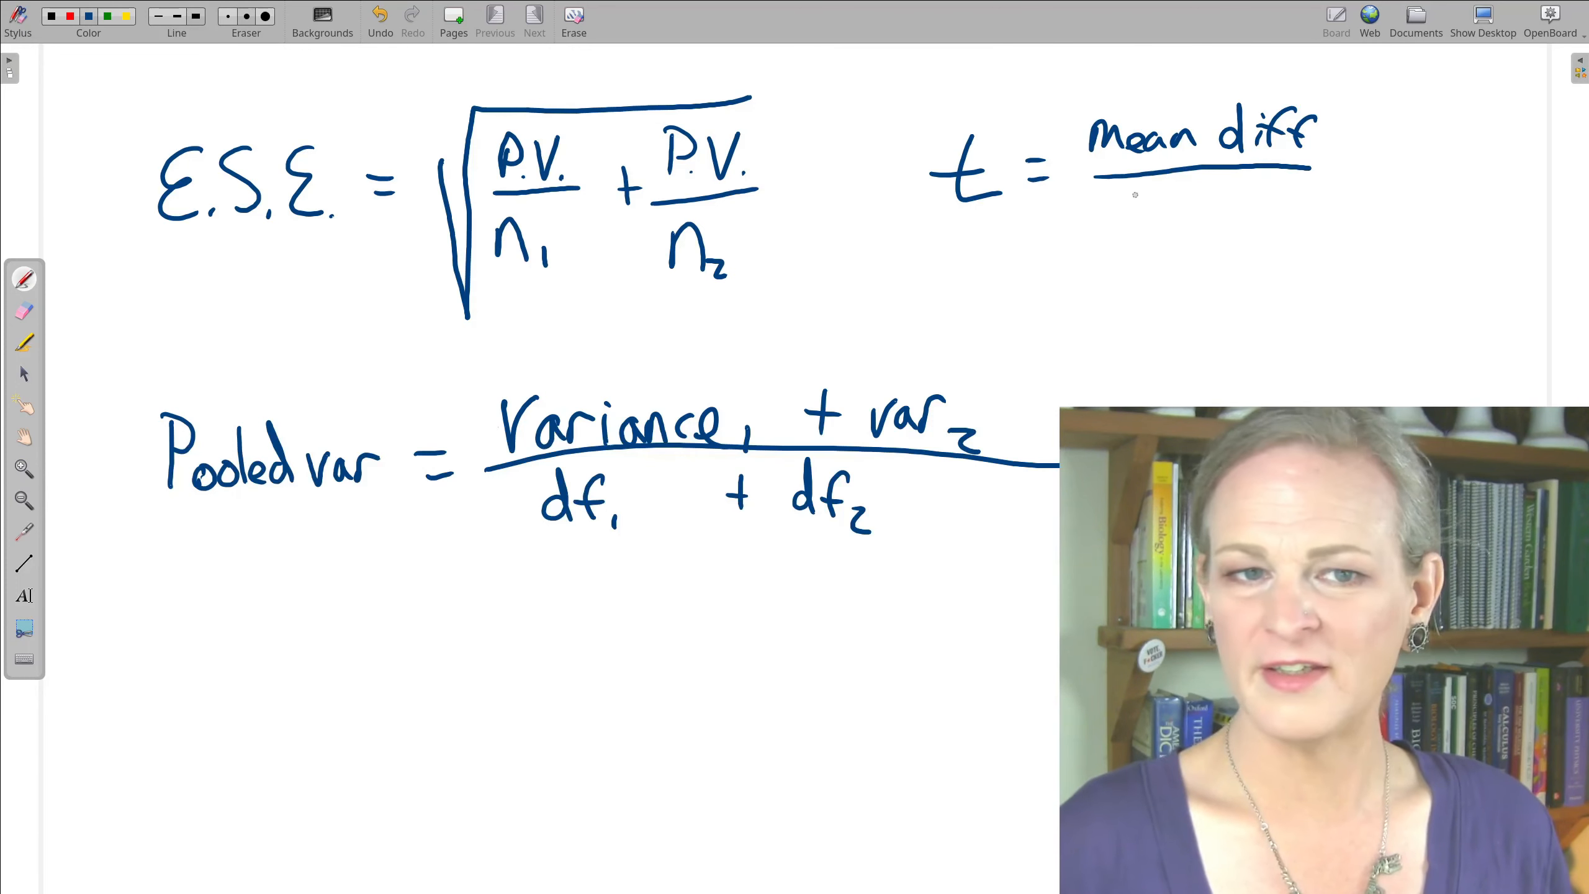
# - Write "E.S.E." as the denominator of the t formula and circle n₁ in yellow in the E.S.E. formula
pyautogui.moveTo(1137, 184)
pyautogui.mouseDown()
pyautogui.moveTo(1154, 216)
pyautogui.moveTo(1182, 178)
pyautogui.moveTo(1164, 218)
pyautogui.moveTo(1204, 199)
pyautogui.moveTo(1224, 214)
pyautogui.mouseUp()
pyautogui.click(1153, 214)
pyautogui.click(1191, 215)
pyautogui.click(1233, 215)
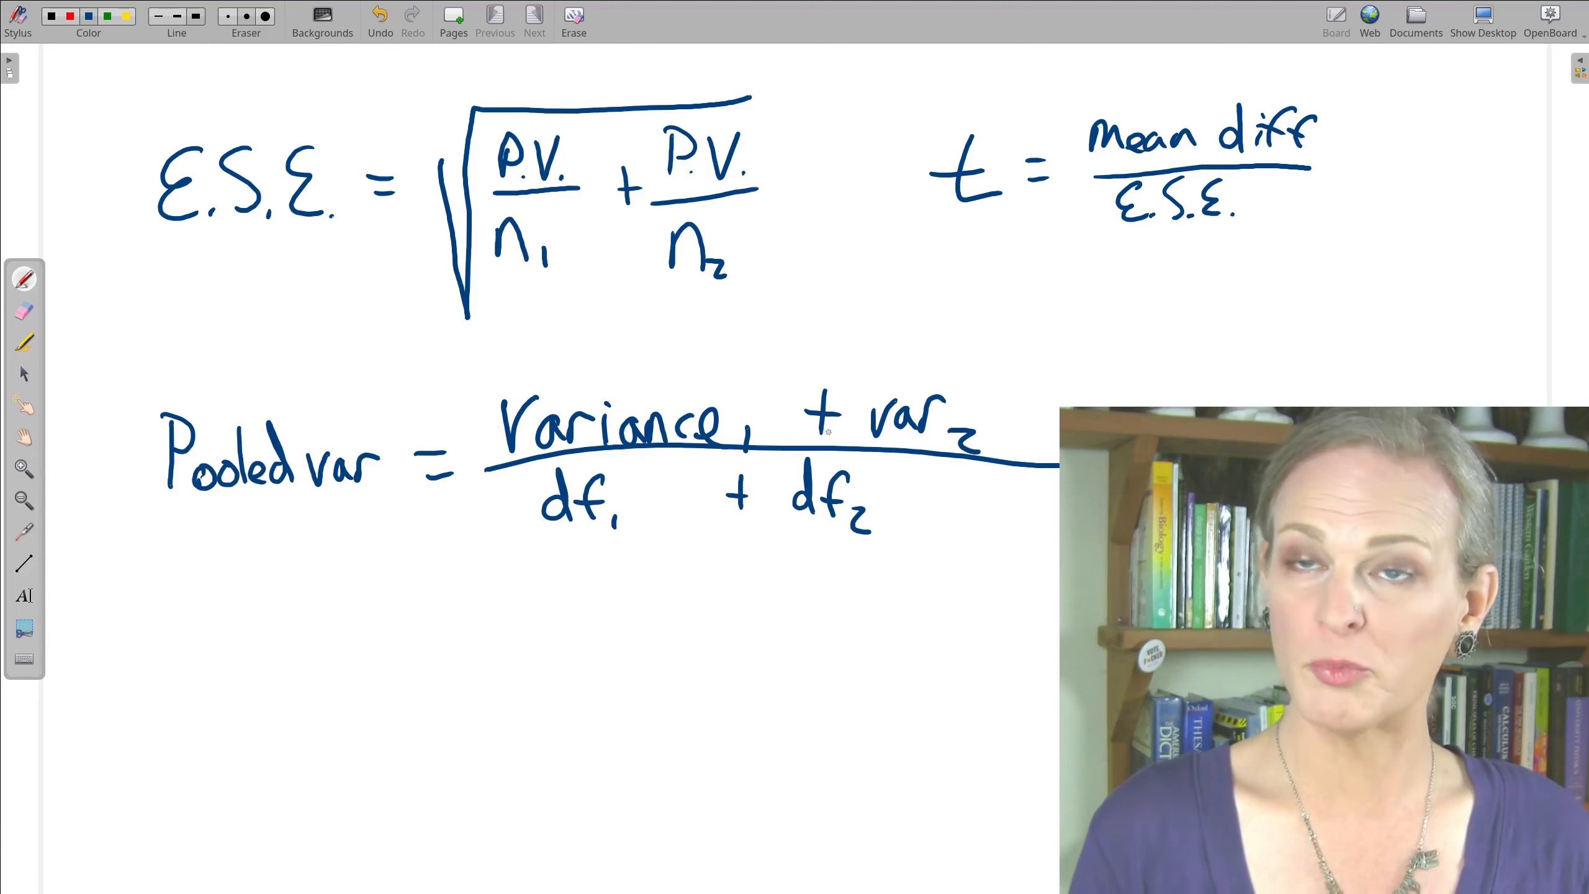
pyautogui.moveTo(491, 218)
pyautogui.mouseDown()
pyautogui.moveTo(512, 284)
pyautogui.moveTo(487, 245)
pyautogui.moveTo(500, 266)
pyautogui.moveTo(537, 221)
pyautogui.mouseUp()
pyautogui.hotkey('ctrl', 'z')
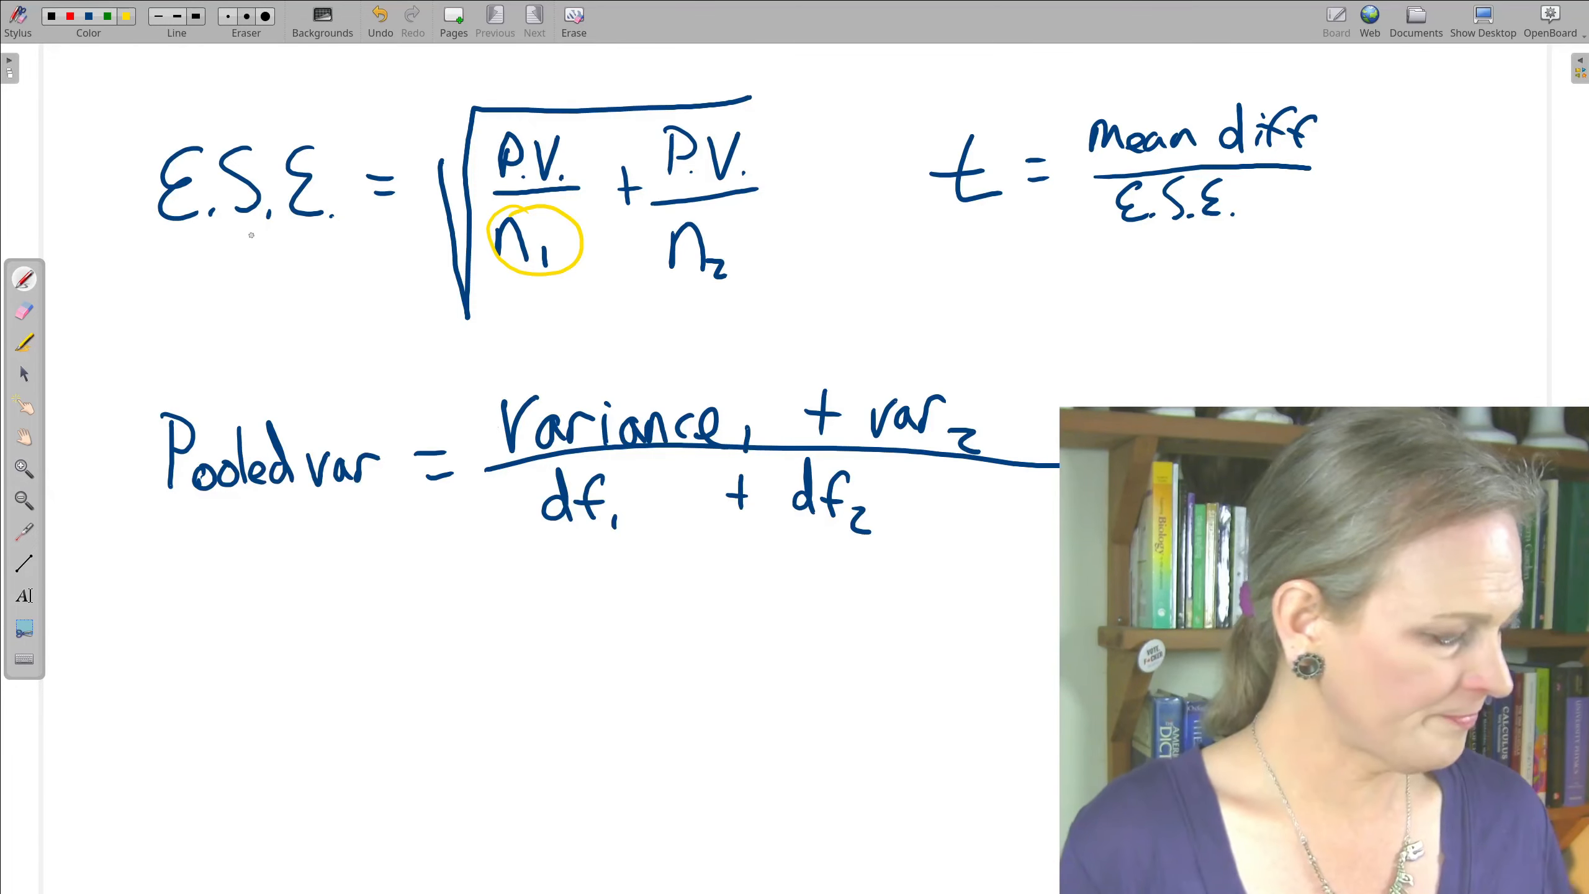
# - Switch to the Analysis sheet in Google Sheets and label cell B20 "2. n (# of samples)"
pyautogui.hotkey('alt', 'Tab')
pyautogui.hotkey('alt', 'Tab')
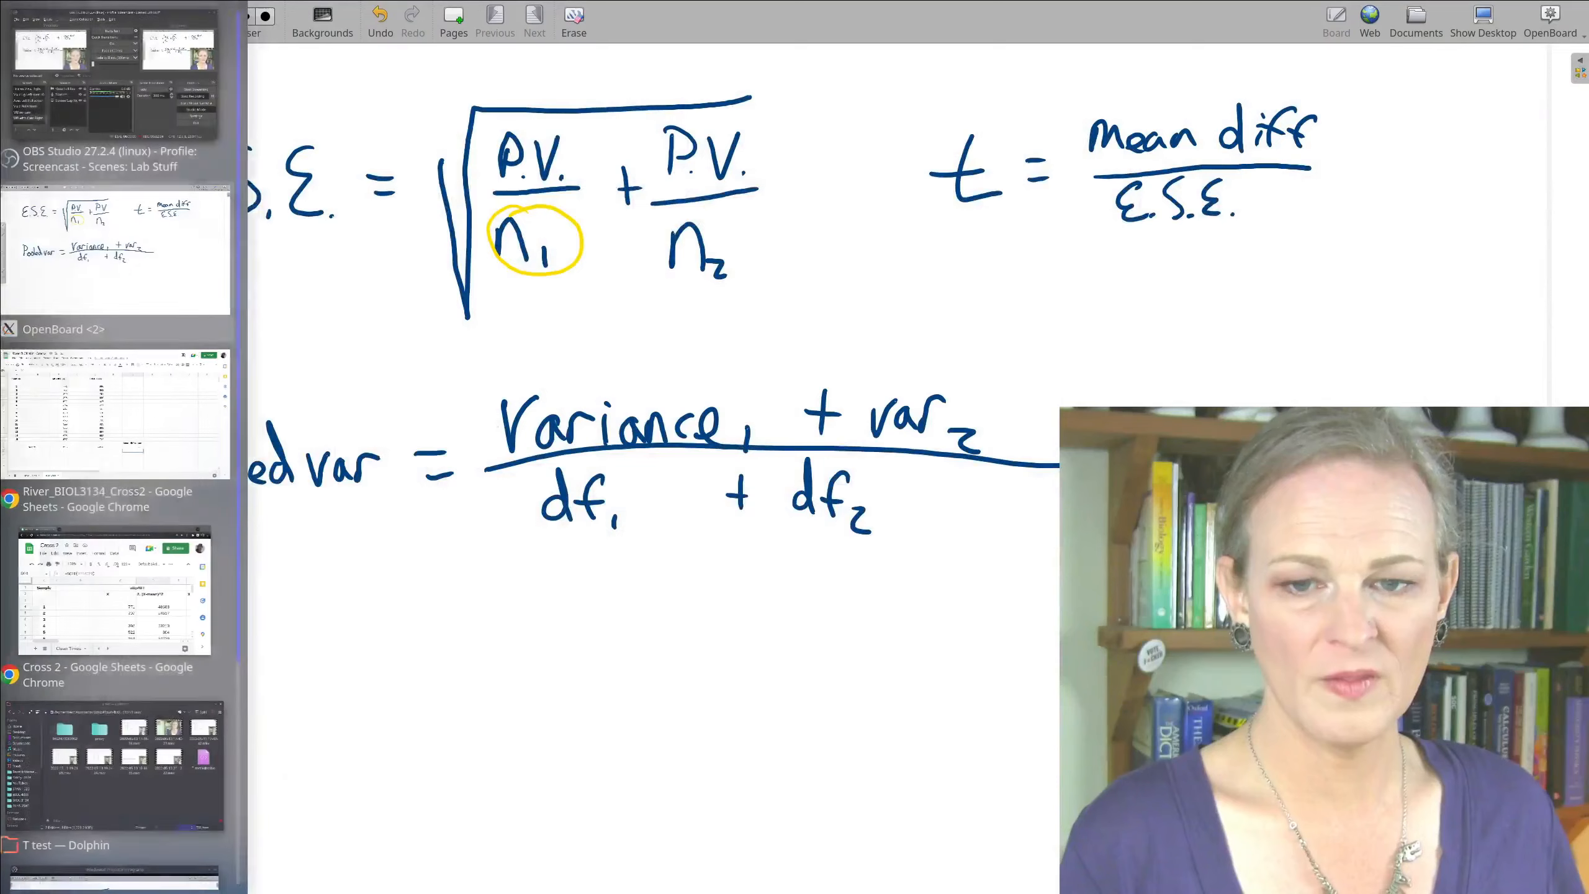
pyautogui.hotkey('alt', 'Tab')
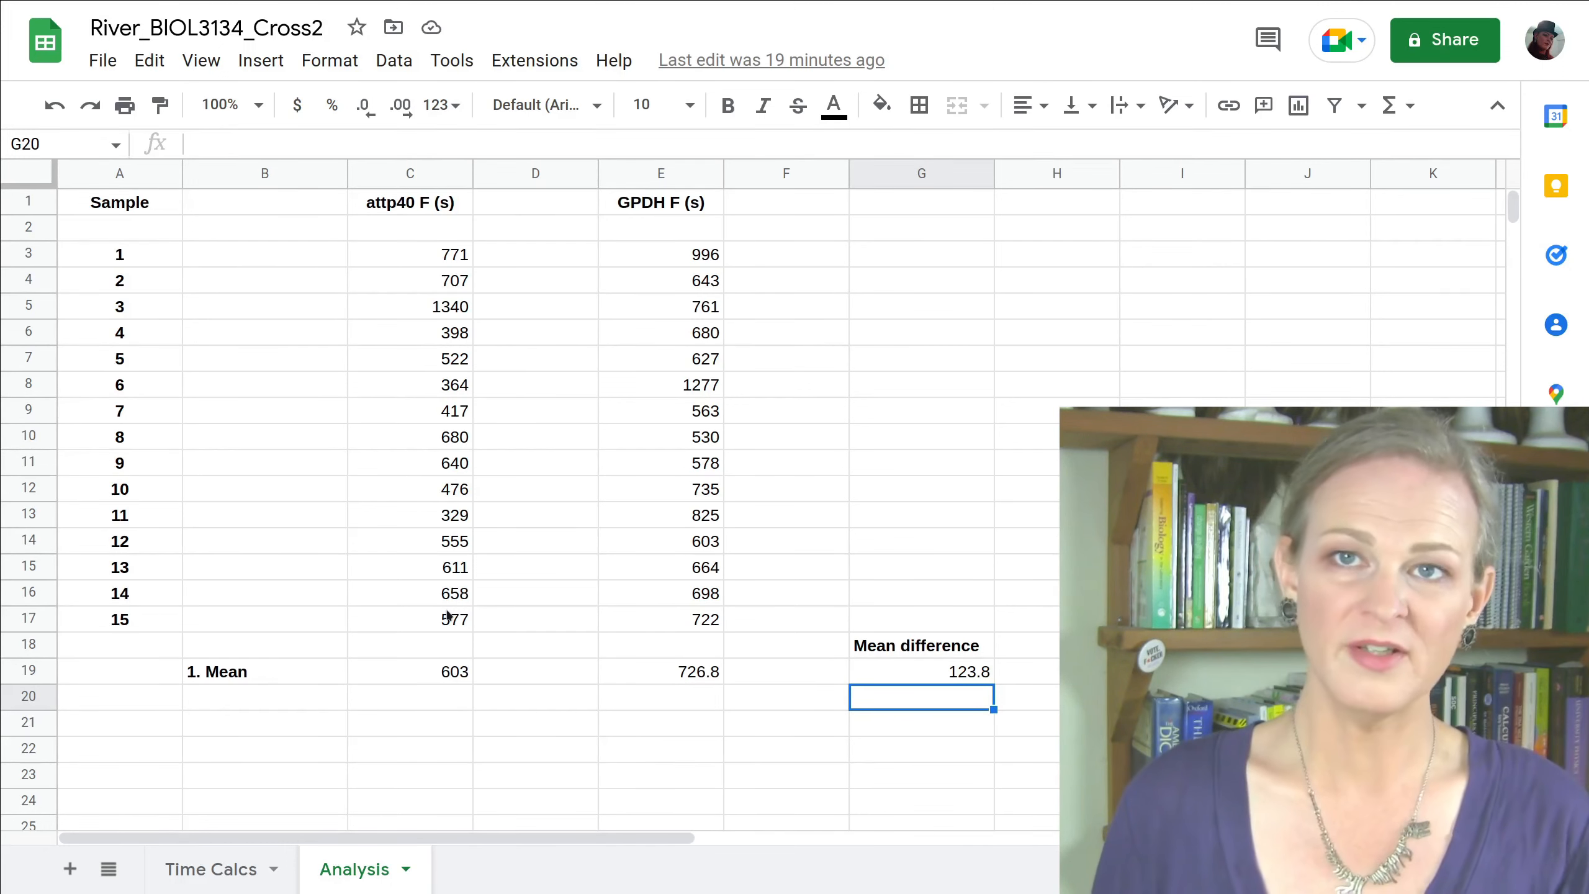
pyautogui.scroll(-1, 449, 615)
pyautogui.click(269, 644)
pyautogui.write('2.')
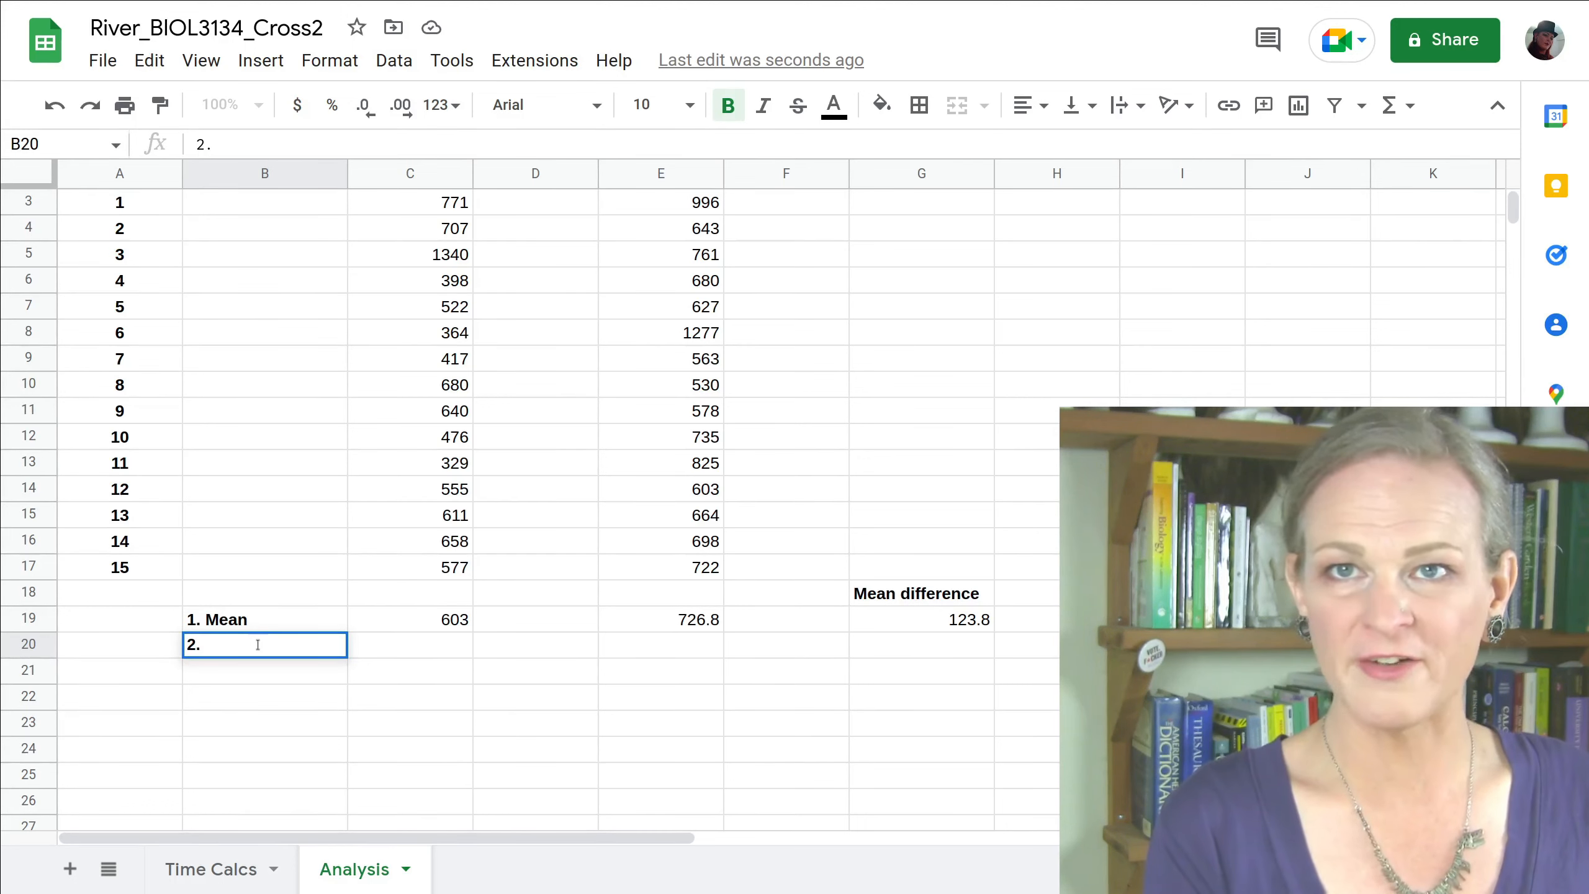
pyautogui.write('n')
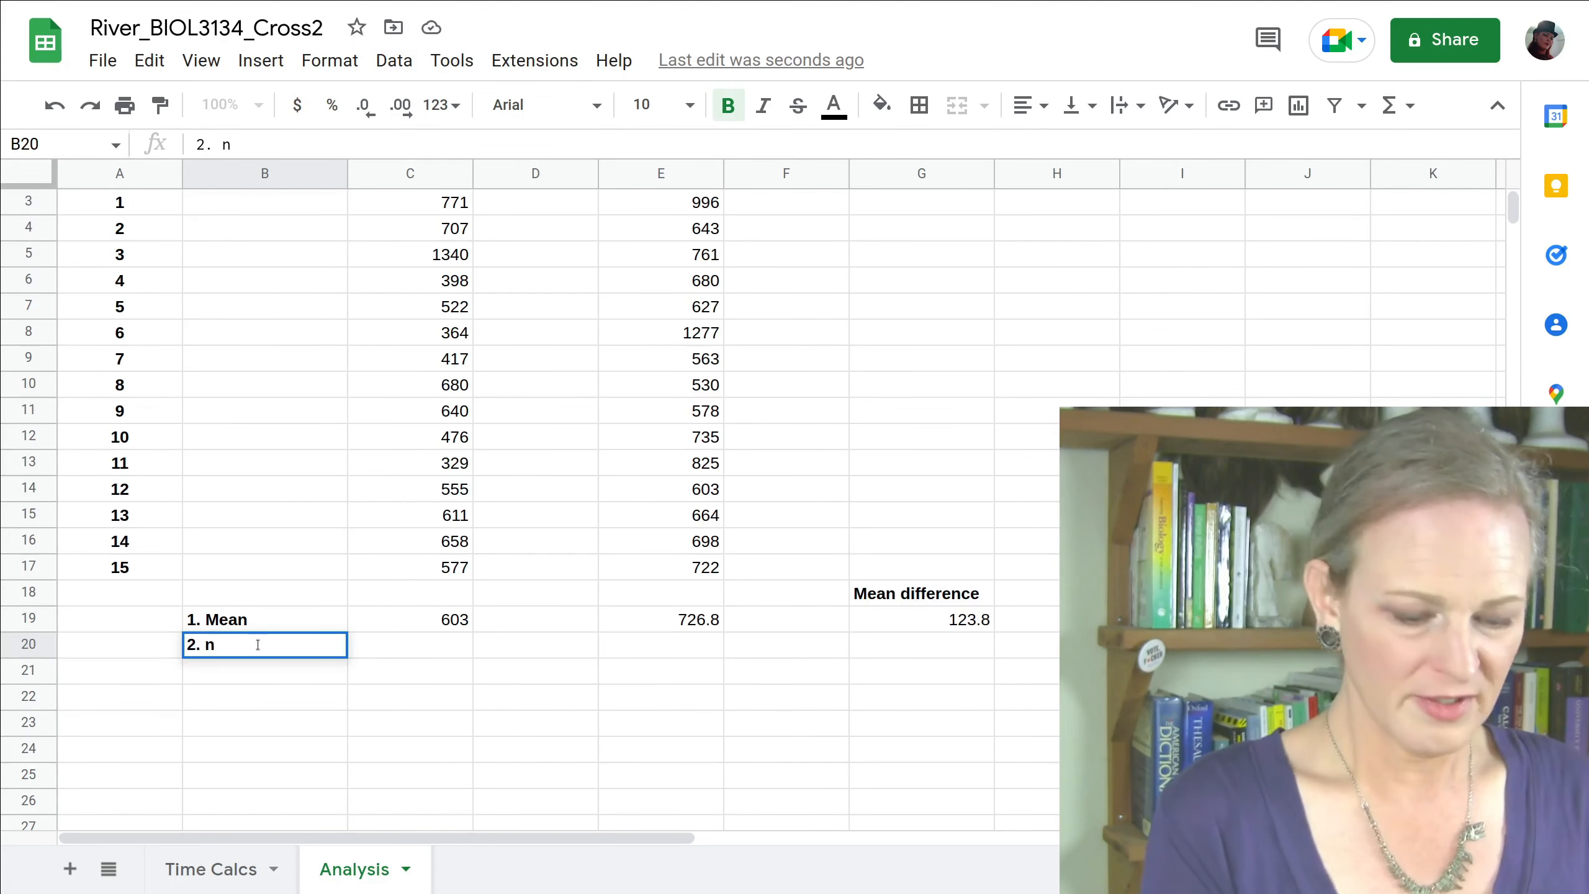
pyautogui.write(' (#')
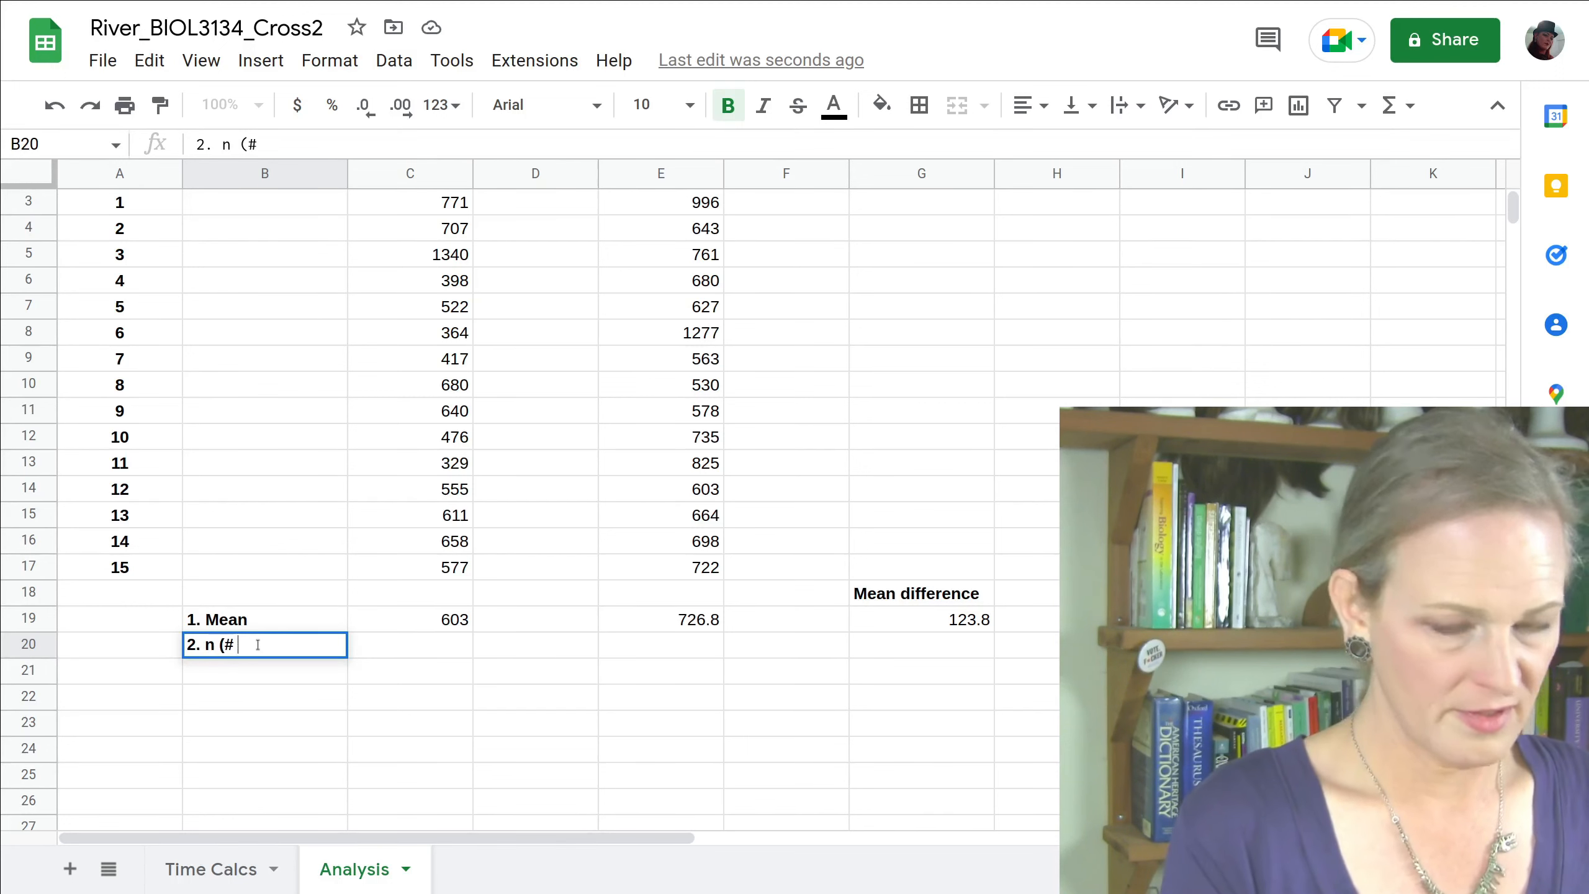
pyautogui.write(' of samples')
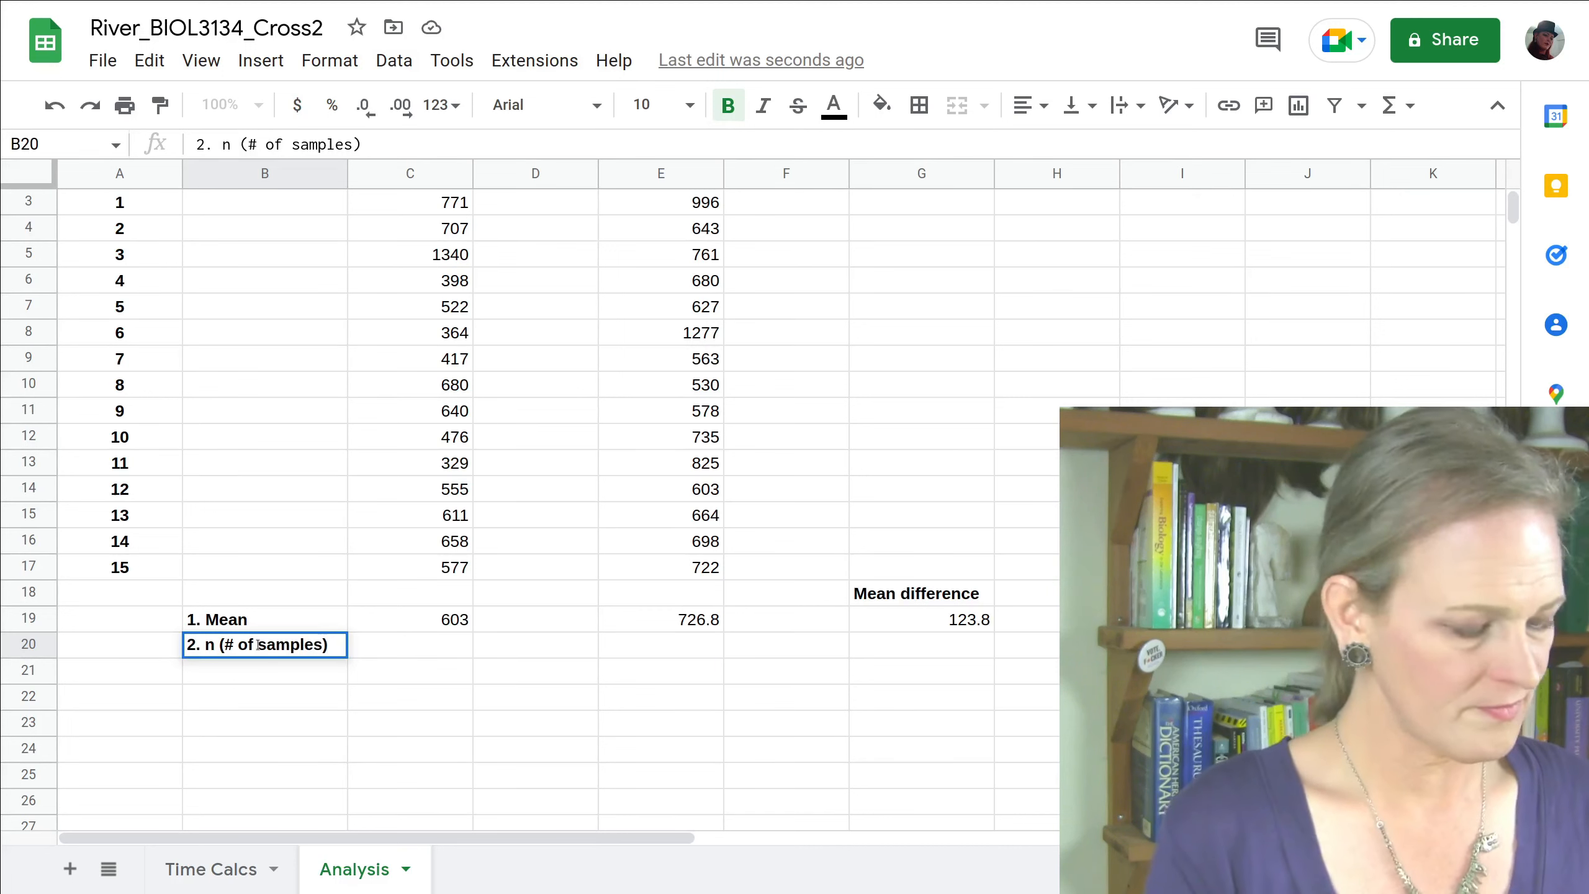
# - Count the attp40 F (s) samples in C20 with COUNT over C3:C17
pyautogui.click(404, 646)
pyautogui.write('=')
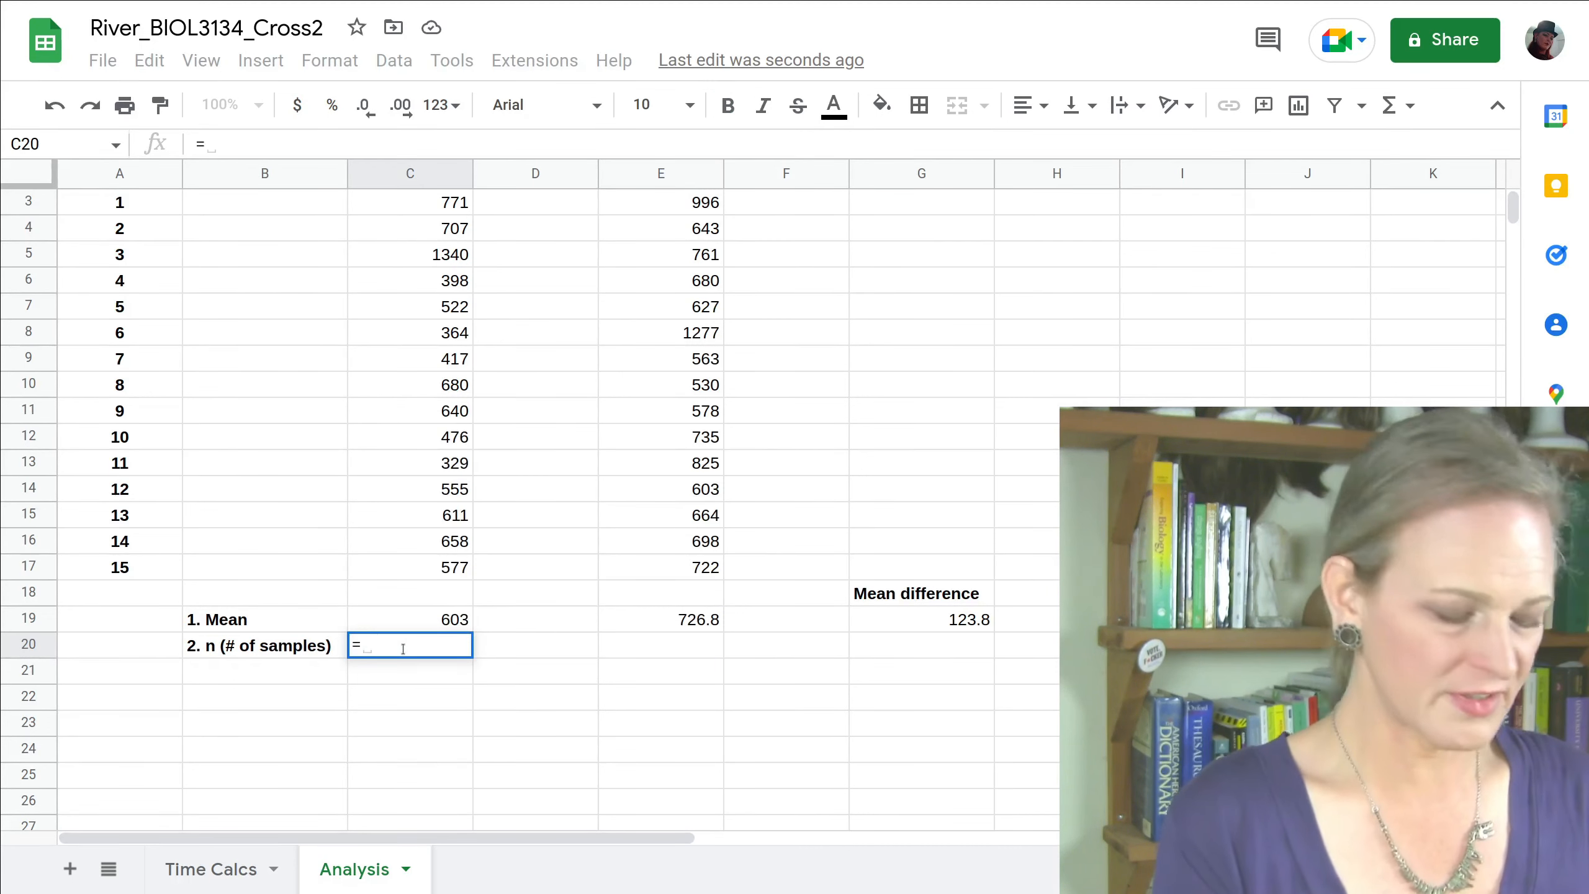
pyautogui.write('co')
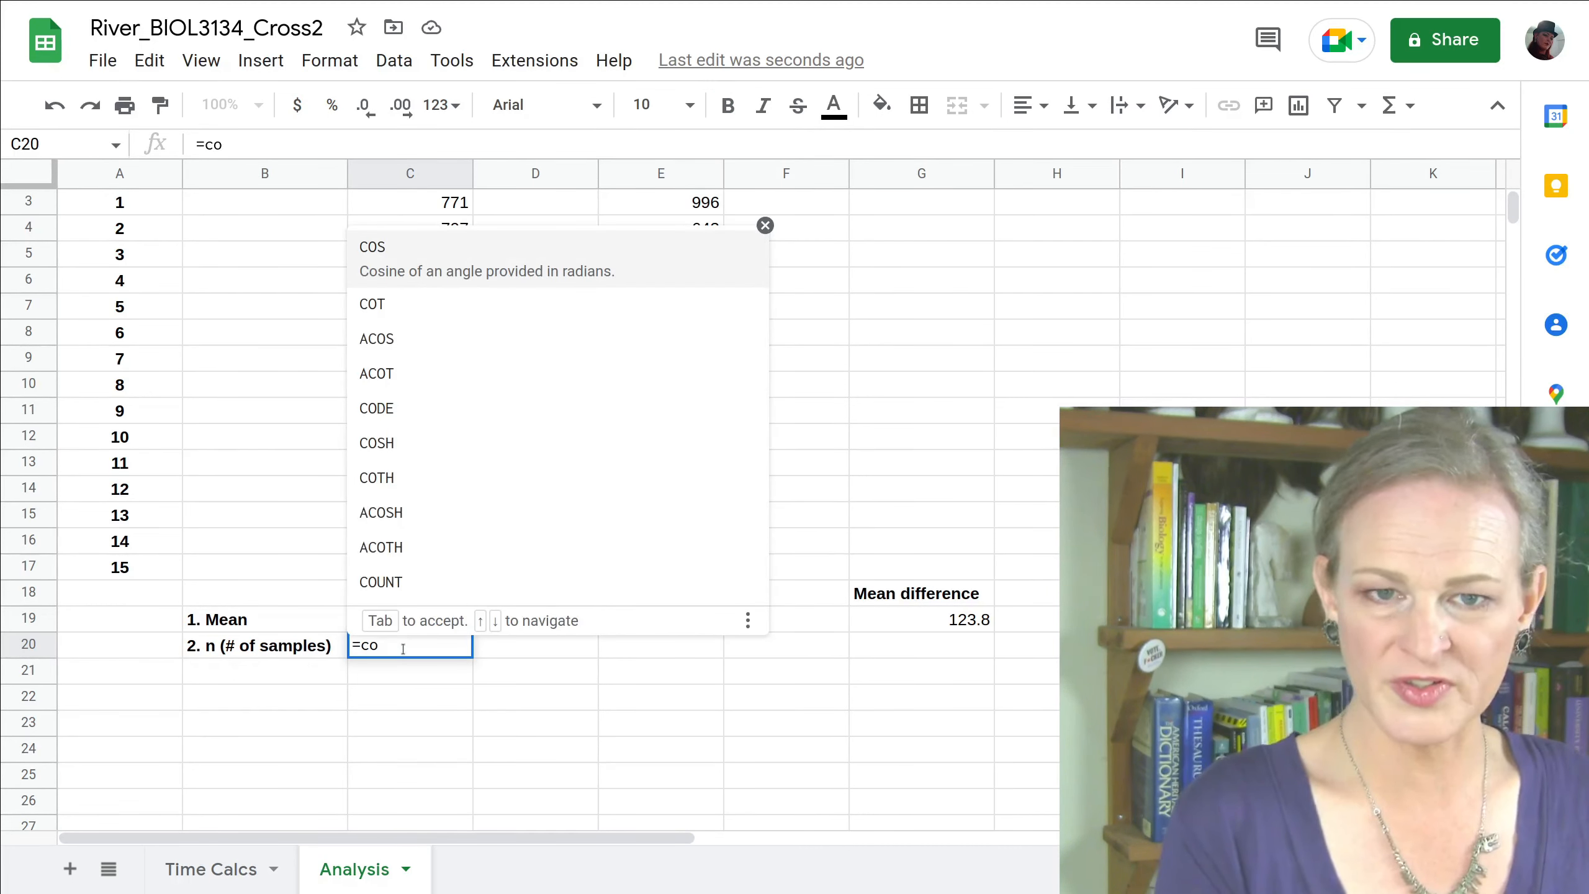
pyautogui.write('u')
pyautogui.press('Tab')
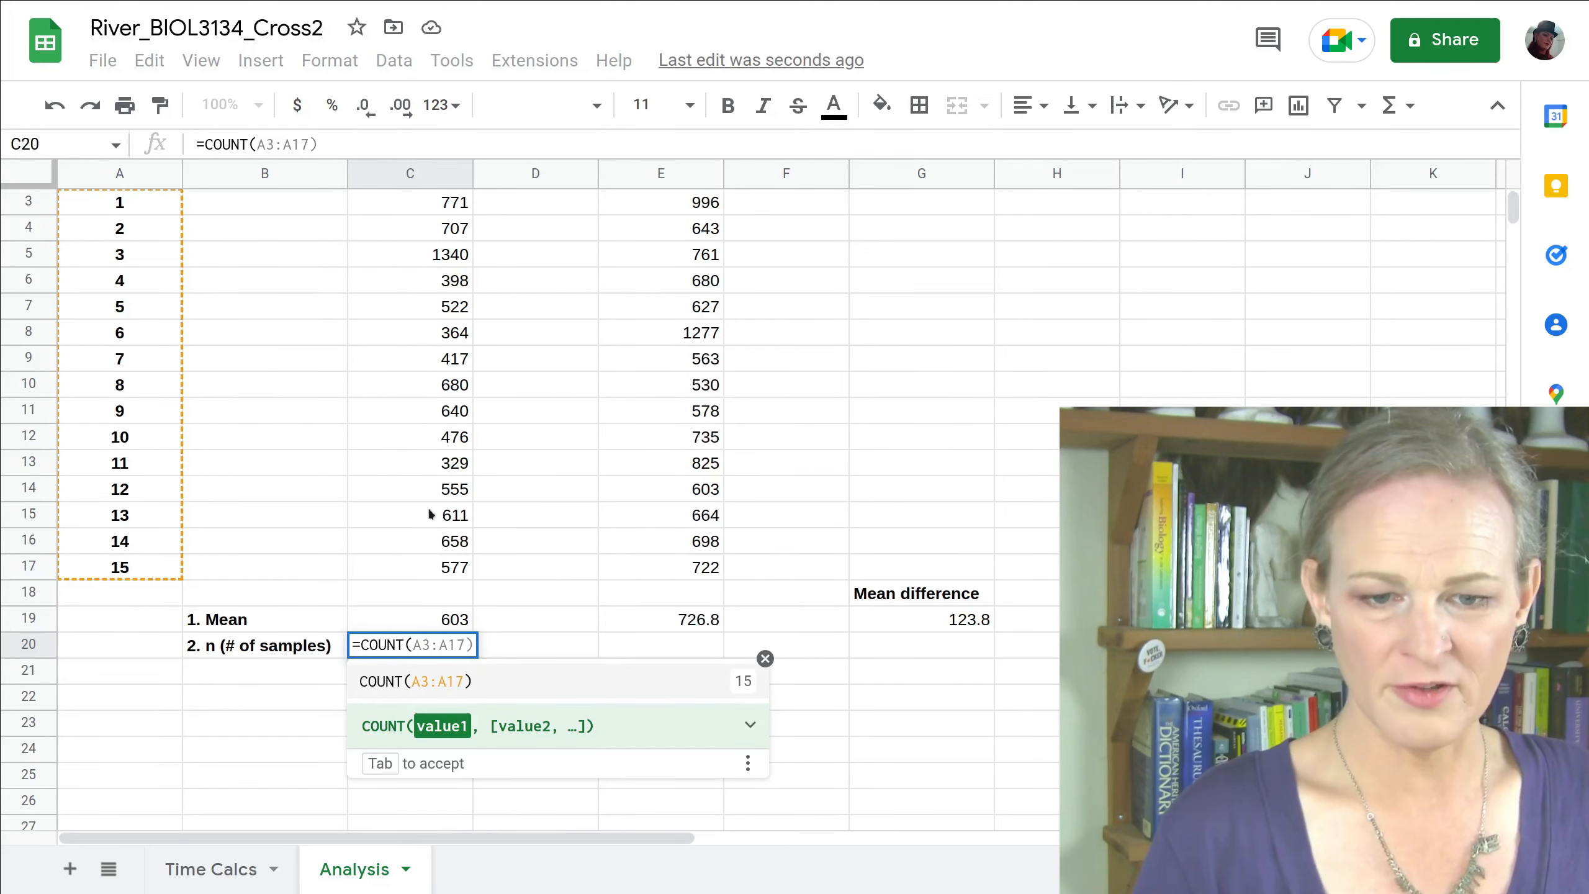
pyautogui.scroll(1, 438, 414)
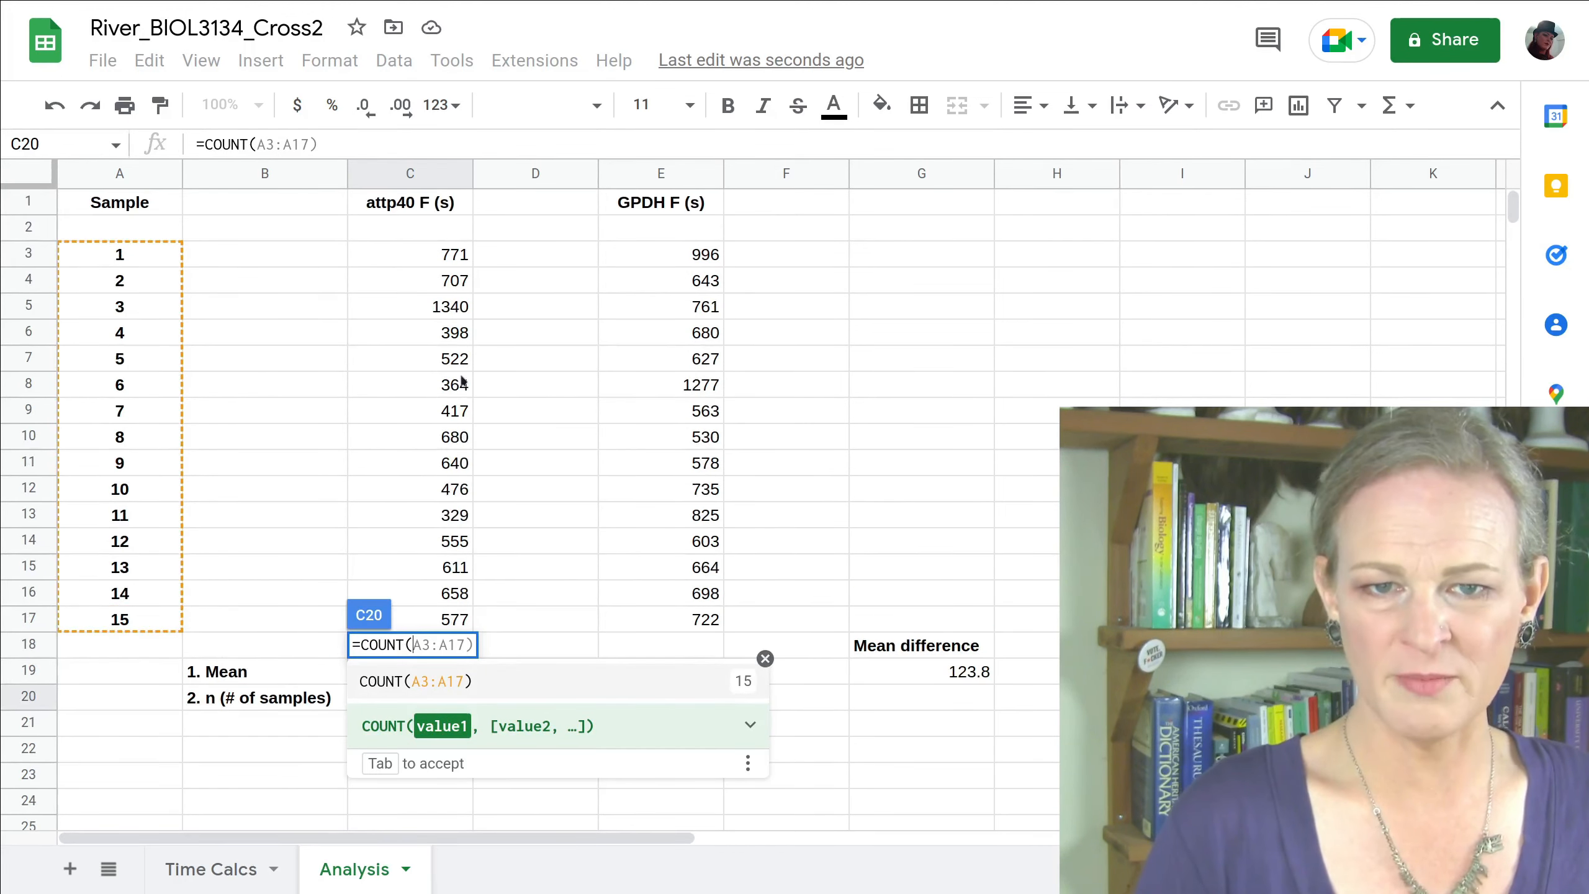
pyautogui.moveTo(395, 259); pyautogui.dragTo(461, 623)
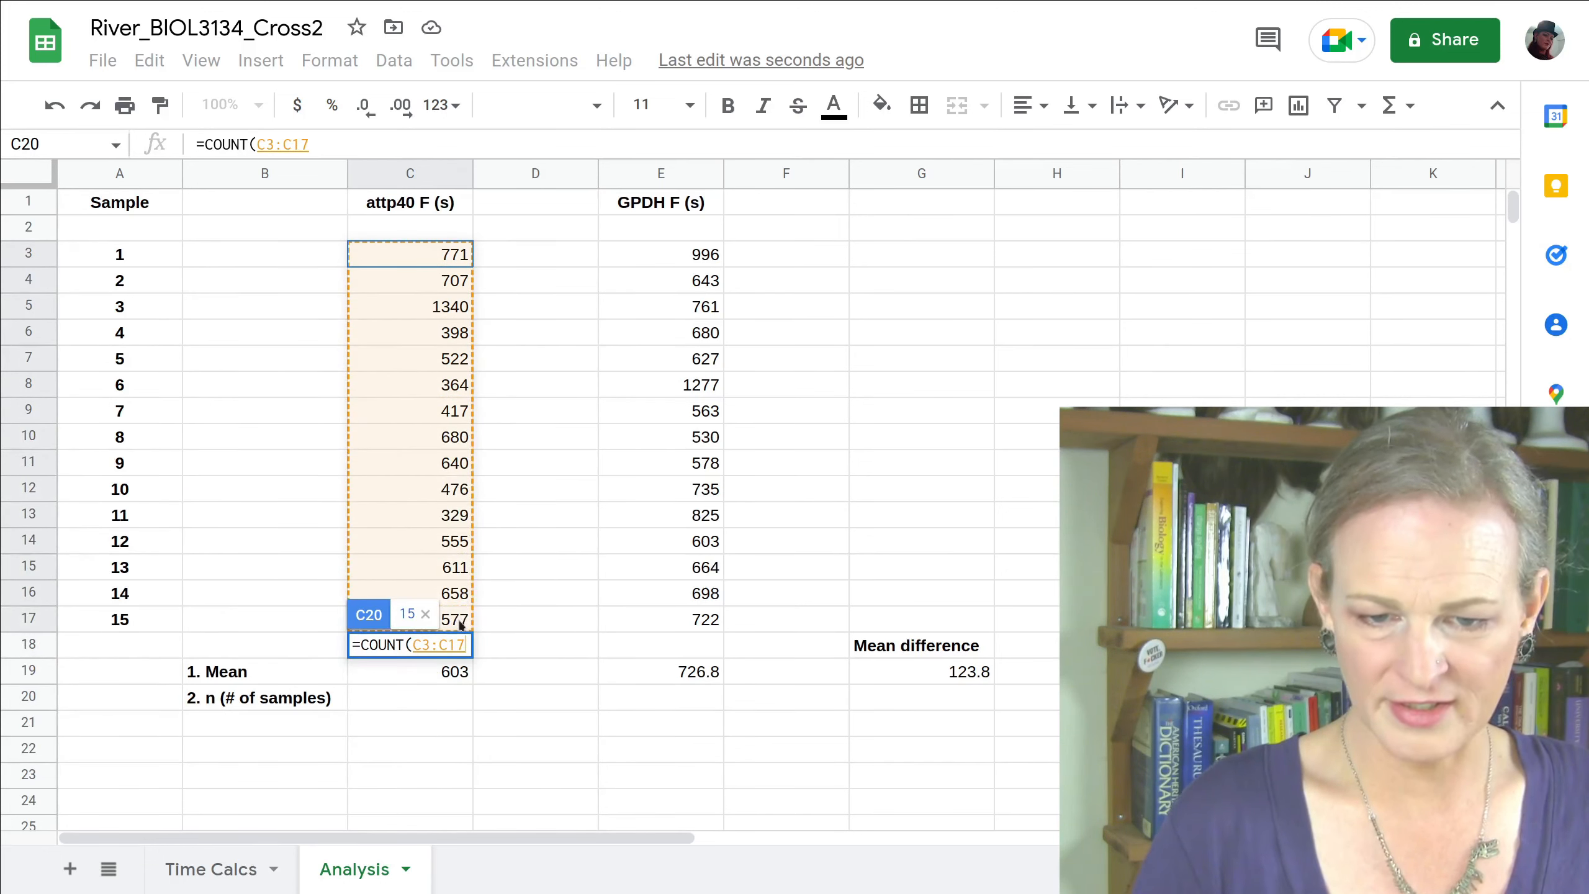
pyautogui.press('Return')
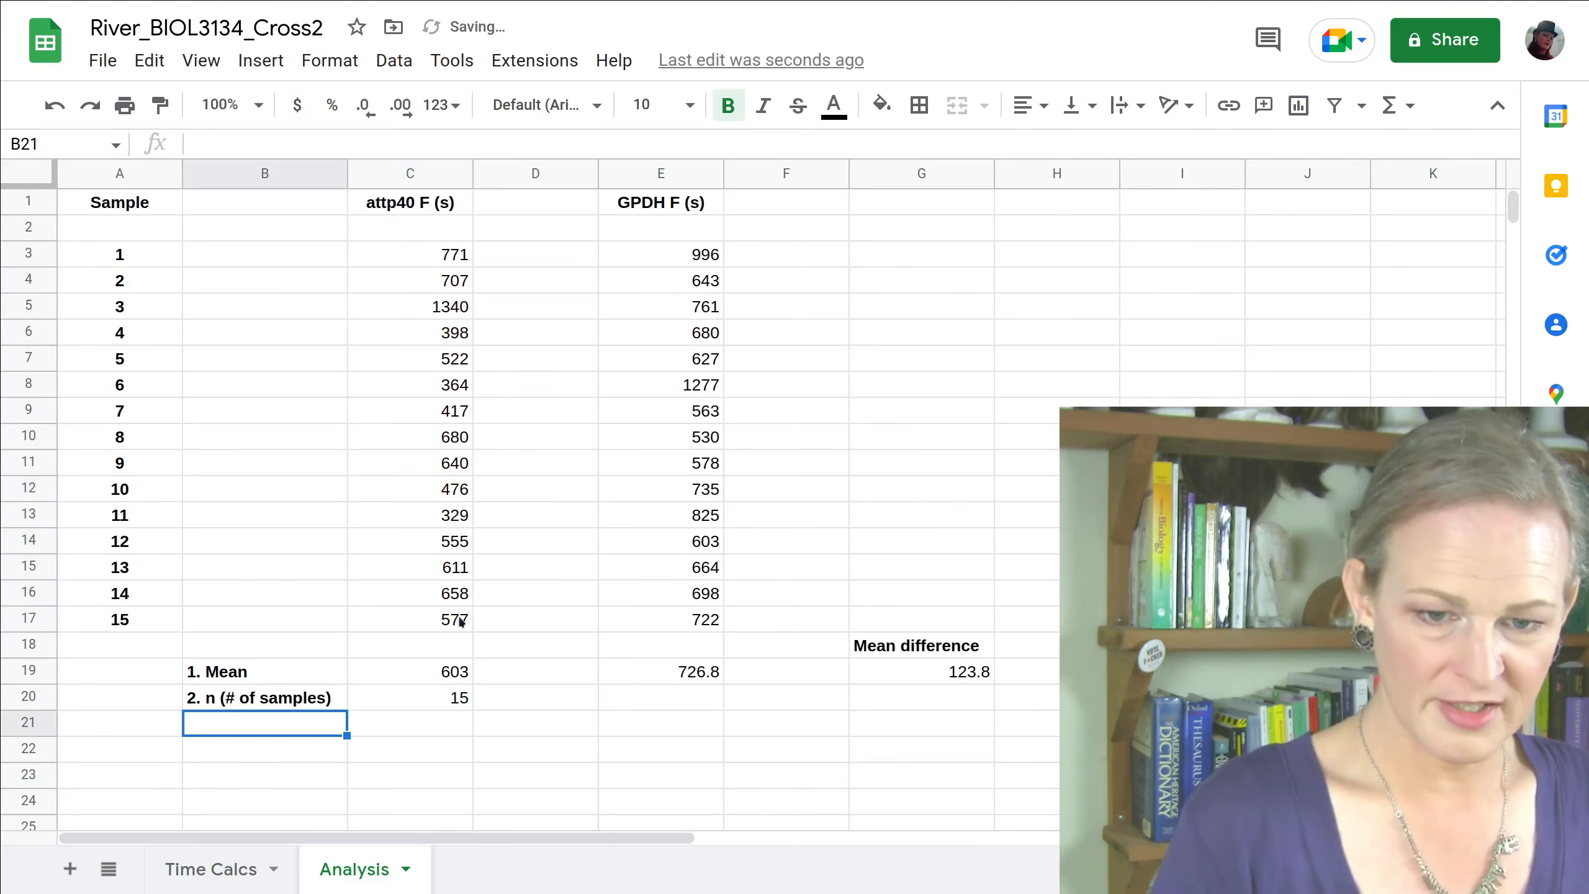
# - Copy the sample count formula from C20 to E20 for the GPDH F (s) column
pyautogui.click(454, 704)
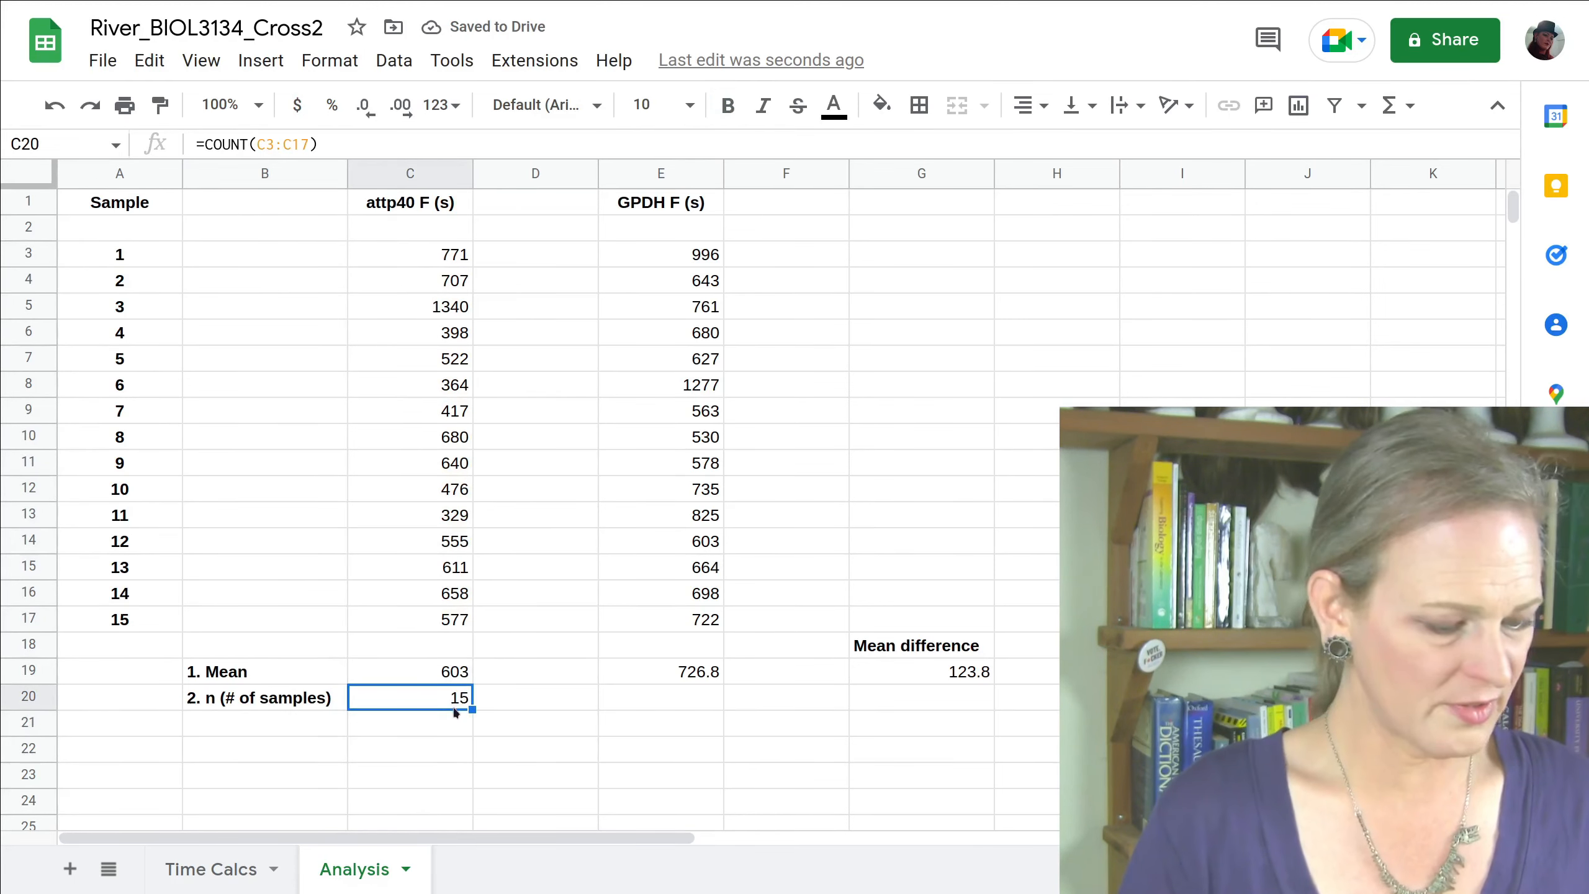
pyautogui.hotkey('ctrl', 'c')
pyautogui.click(650, 704)
pyautogui.hotkey('ctrl', 'v')
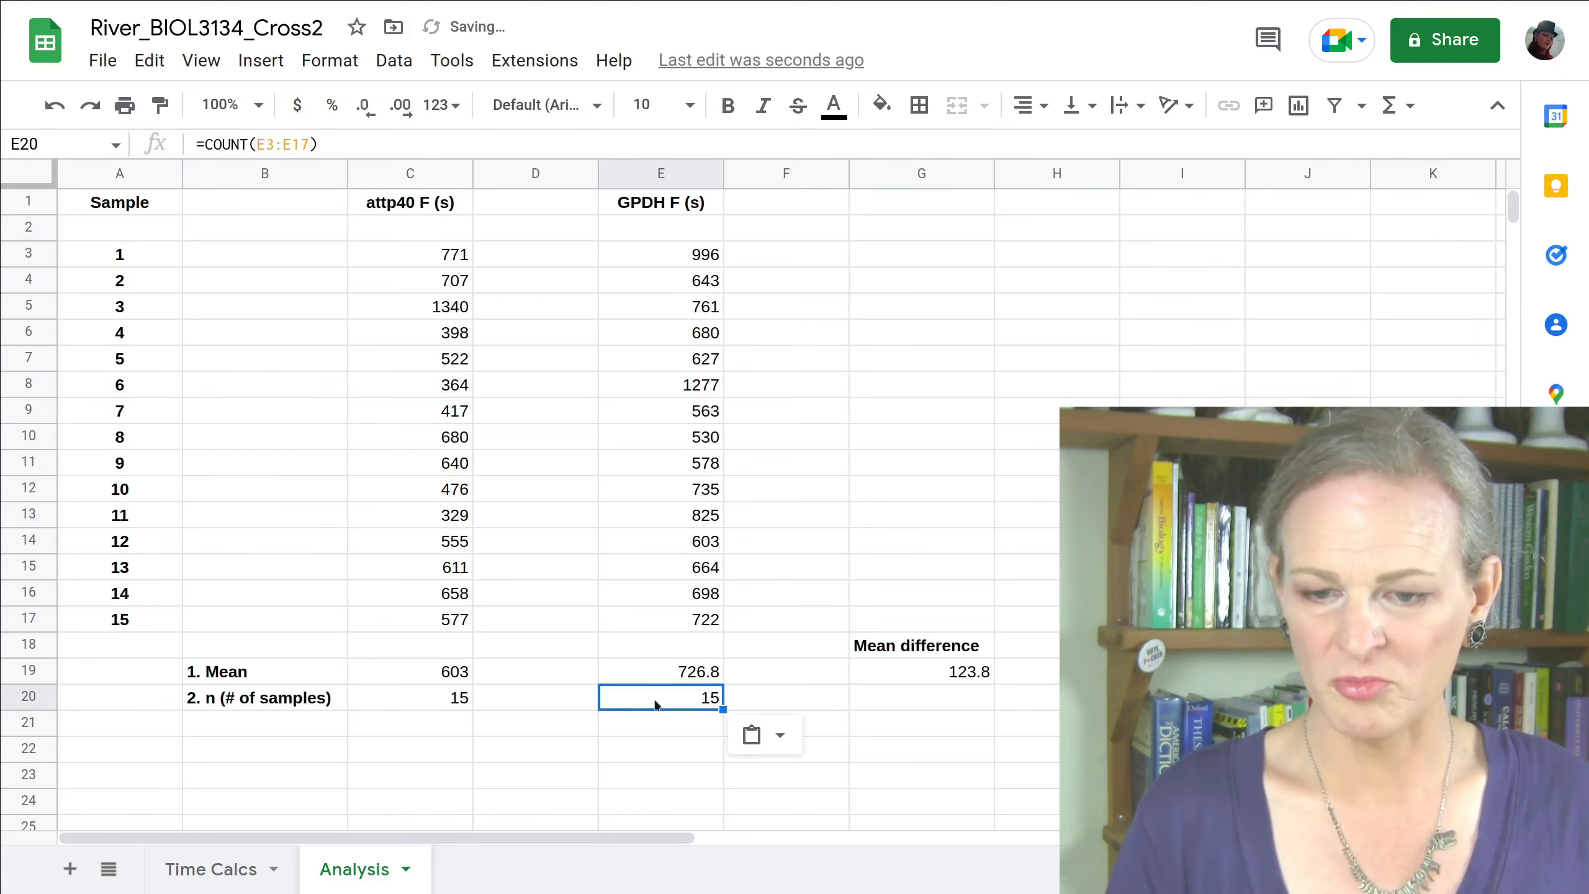
pyautogui.click(551, 745)
# - Label cell B21 "3. df" below the sample count label
pyautogui.click(232, 727)
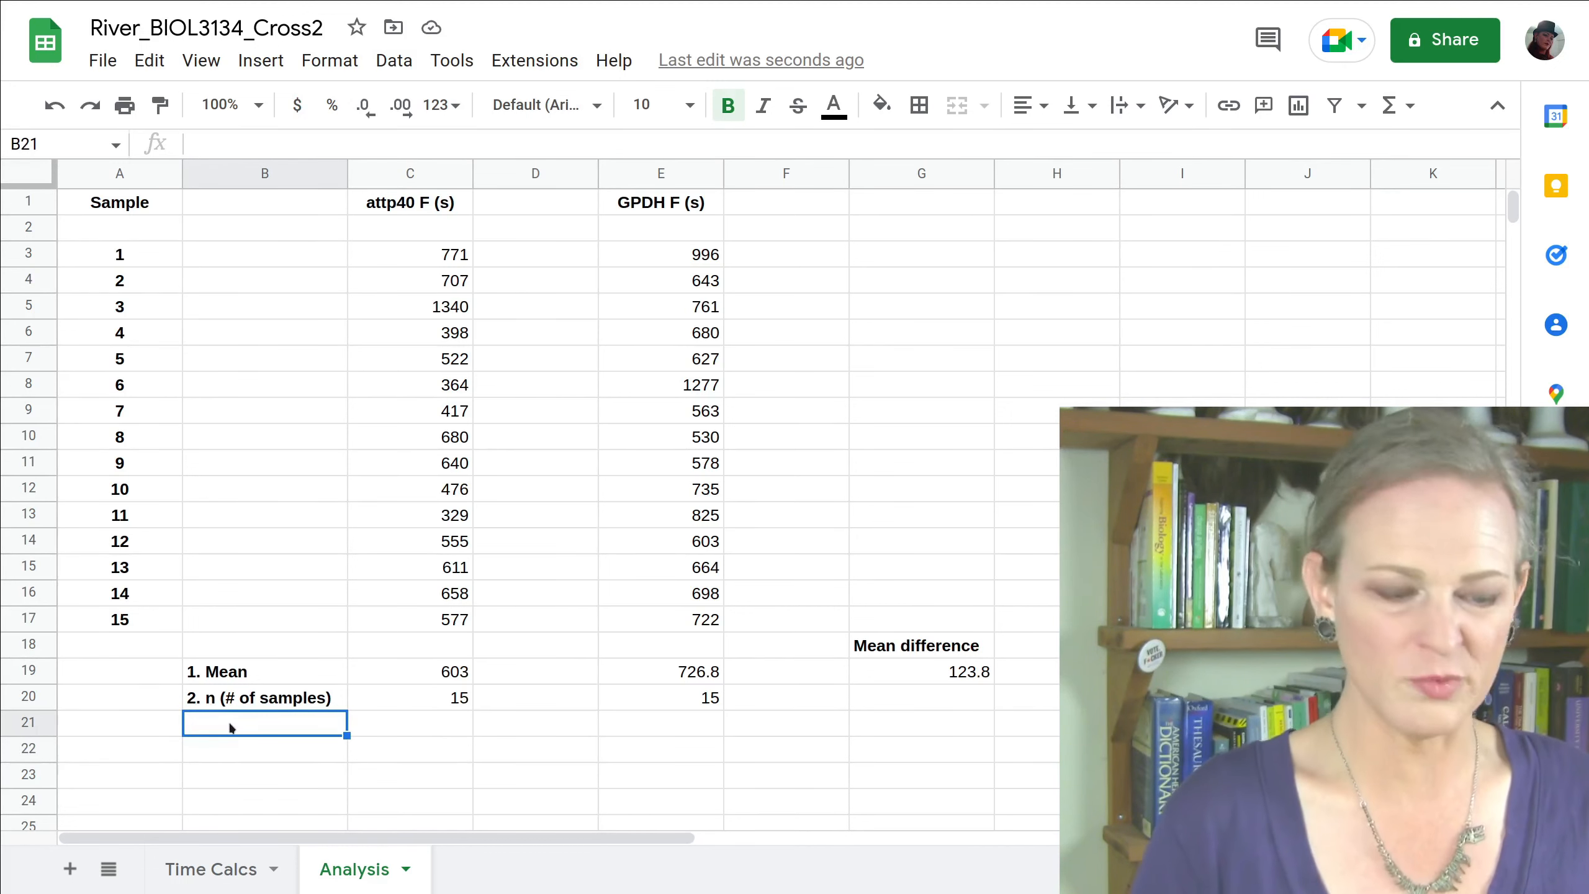
pyautogui.write('3.')
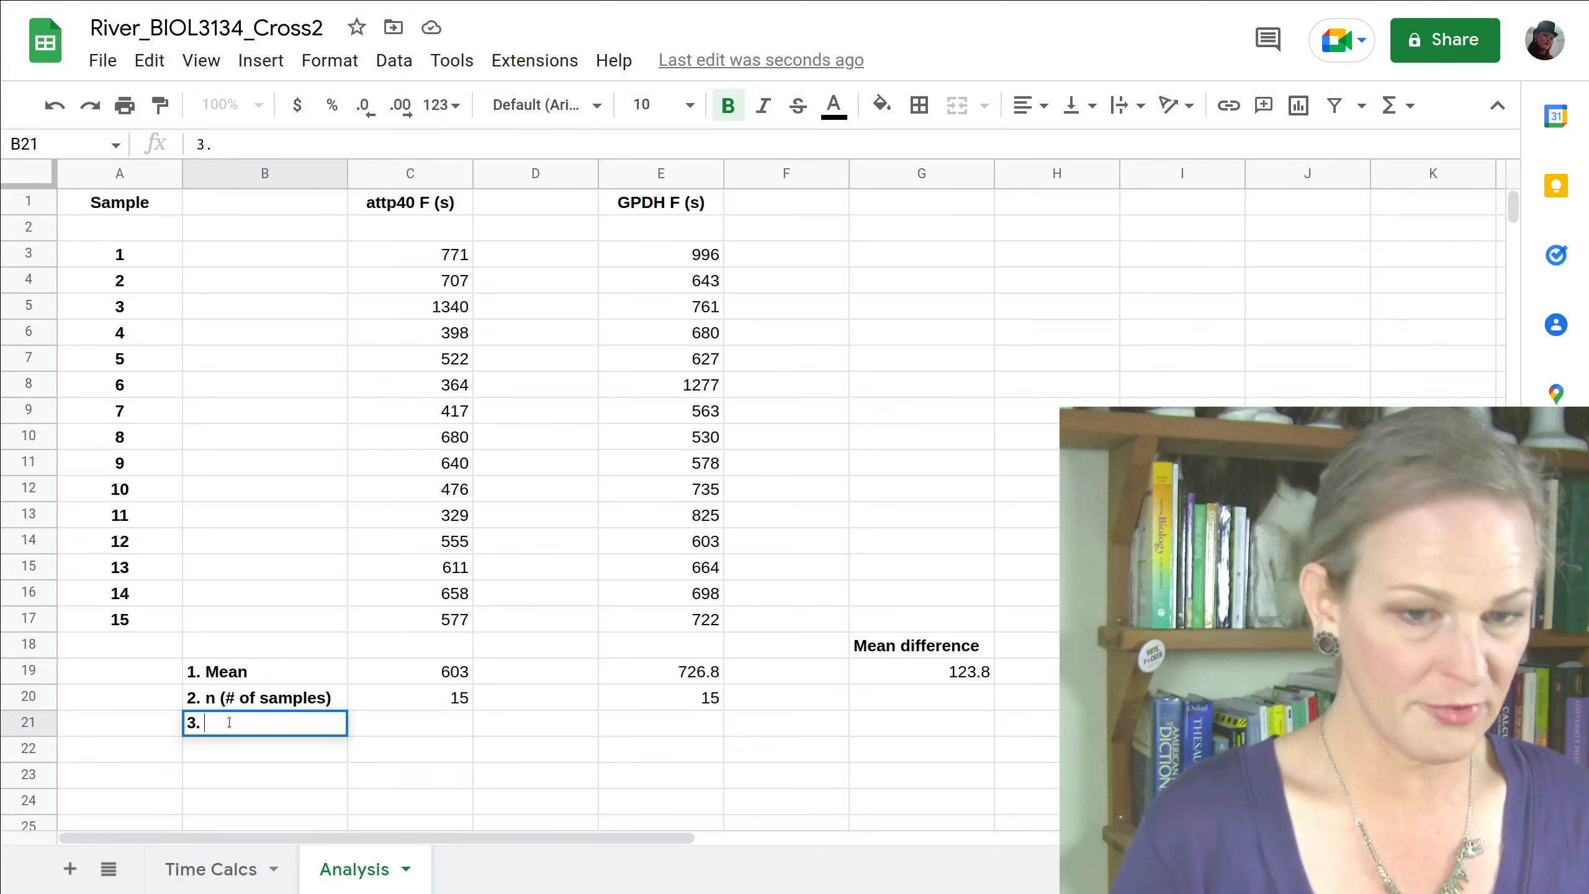
pyautogui.write(' d')
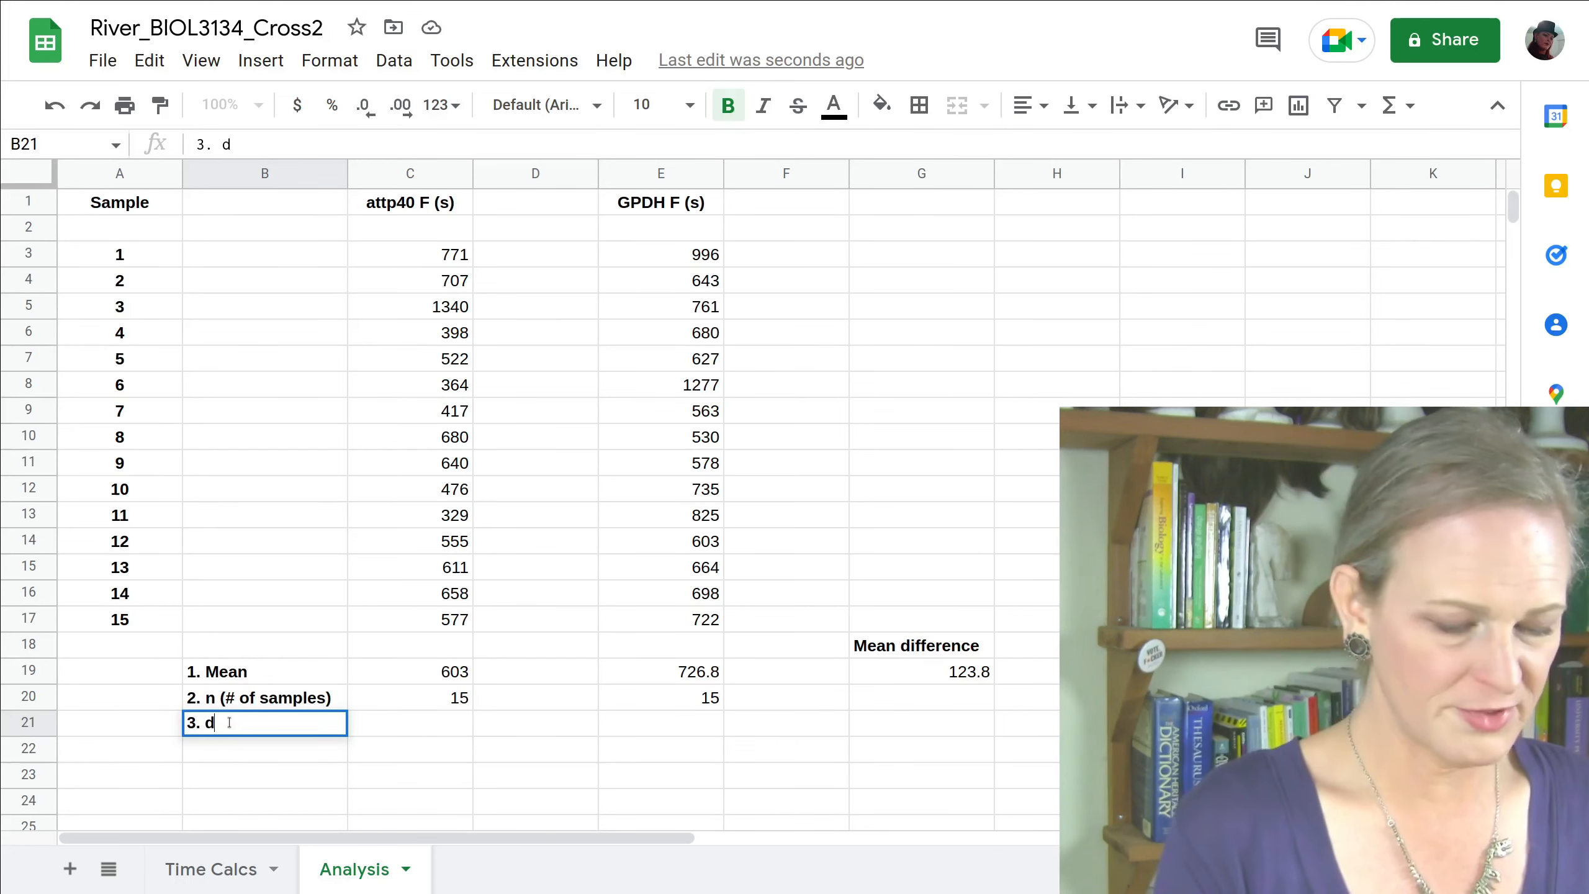
pyautogui.write('f')
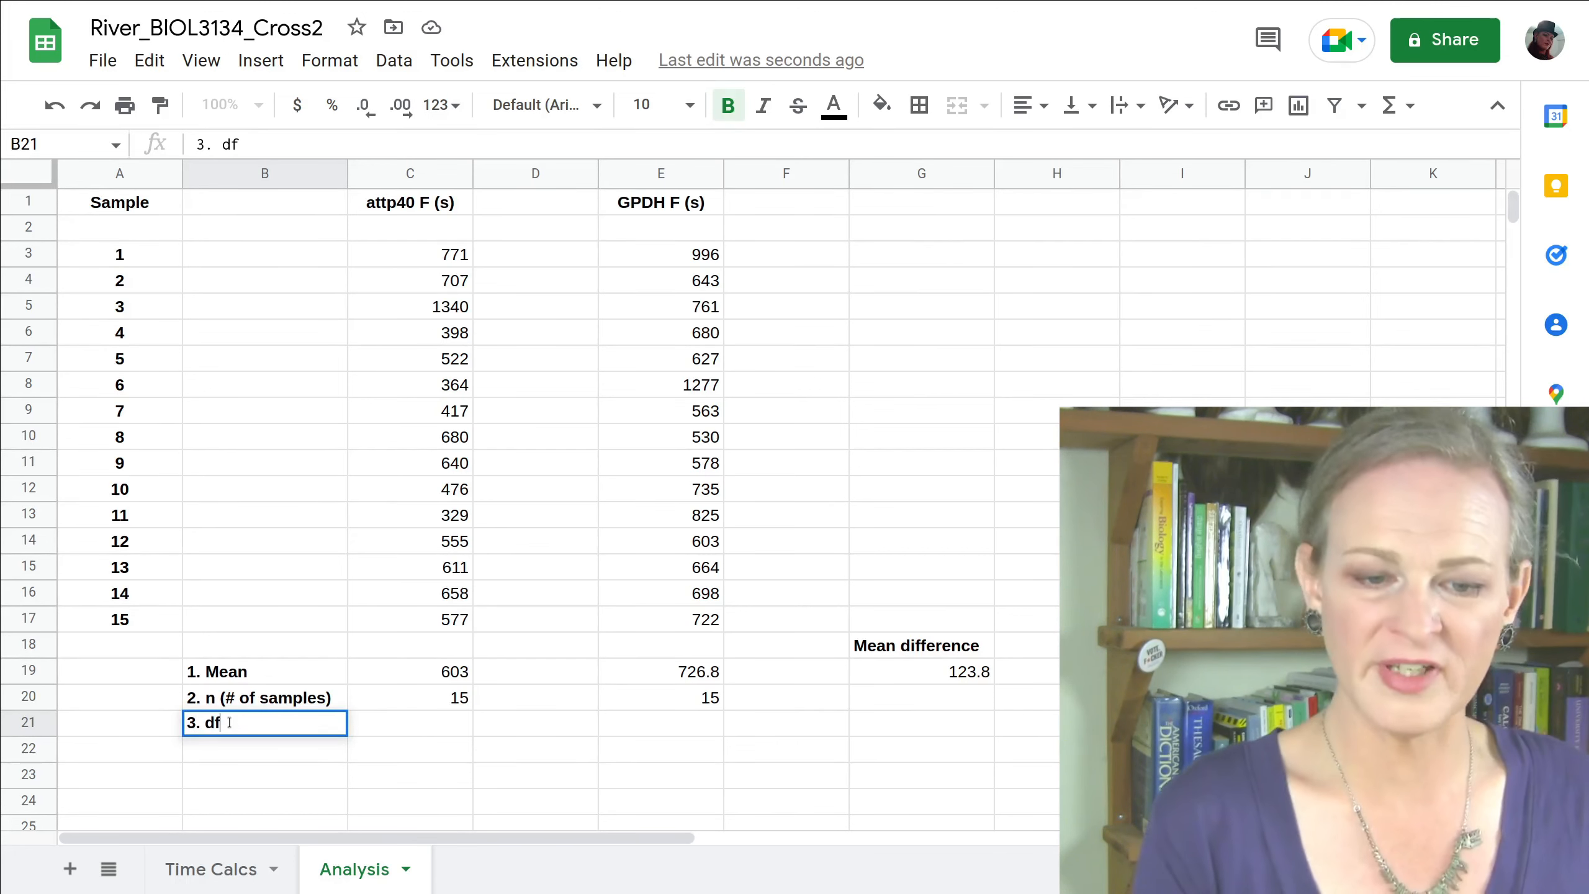
pyautogui.press('Tab')
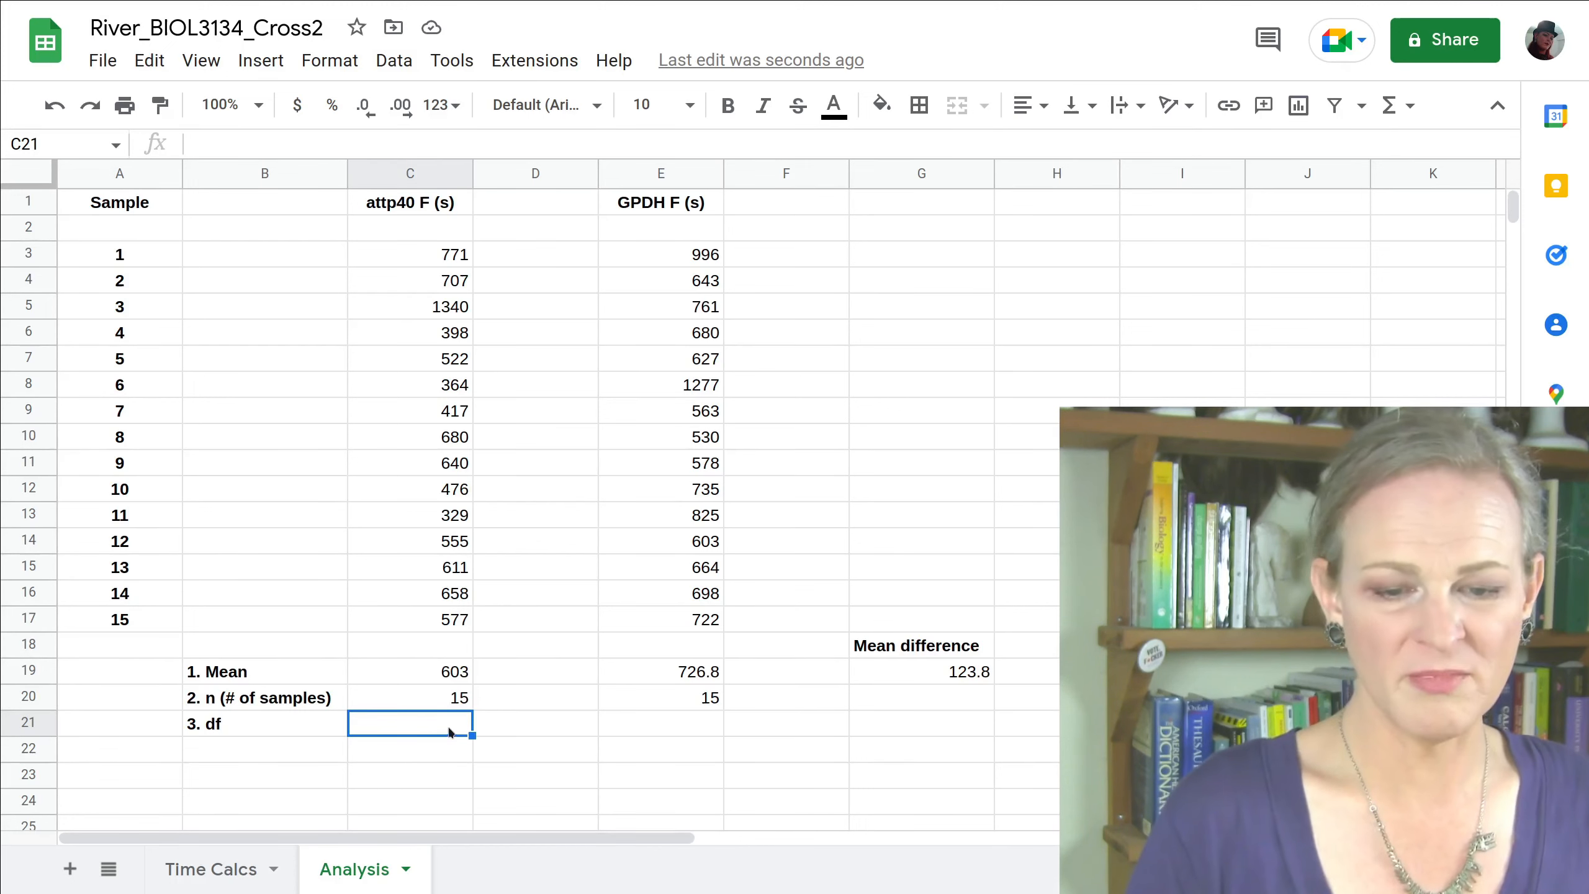
# - Calculate the attp40 F degrees of freedom in C21 with the formula =(C20-1)
pyautogui.write('=')
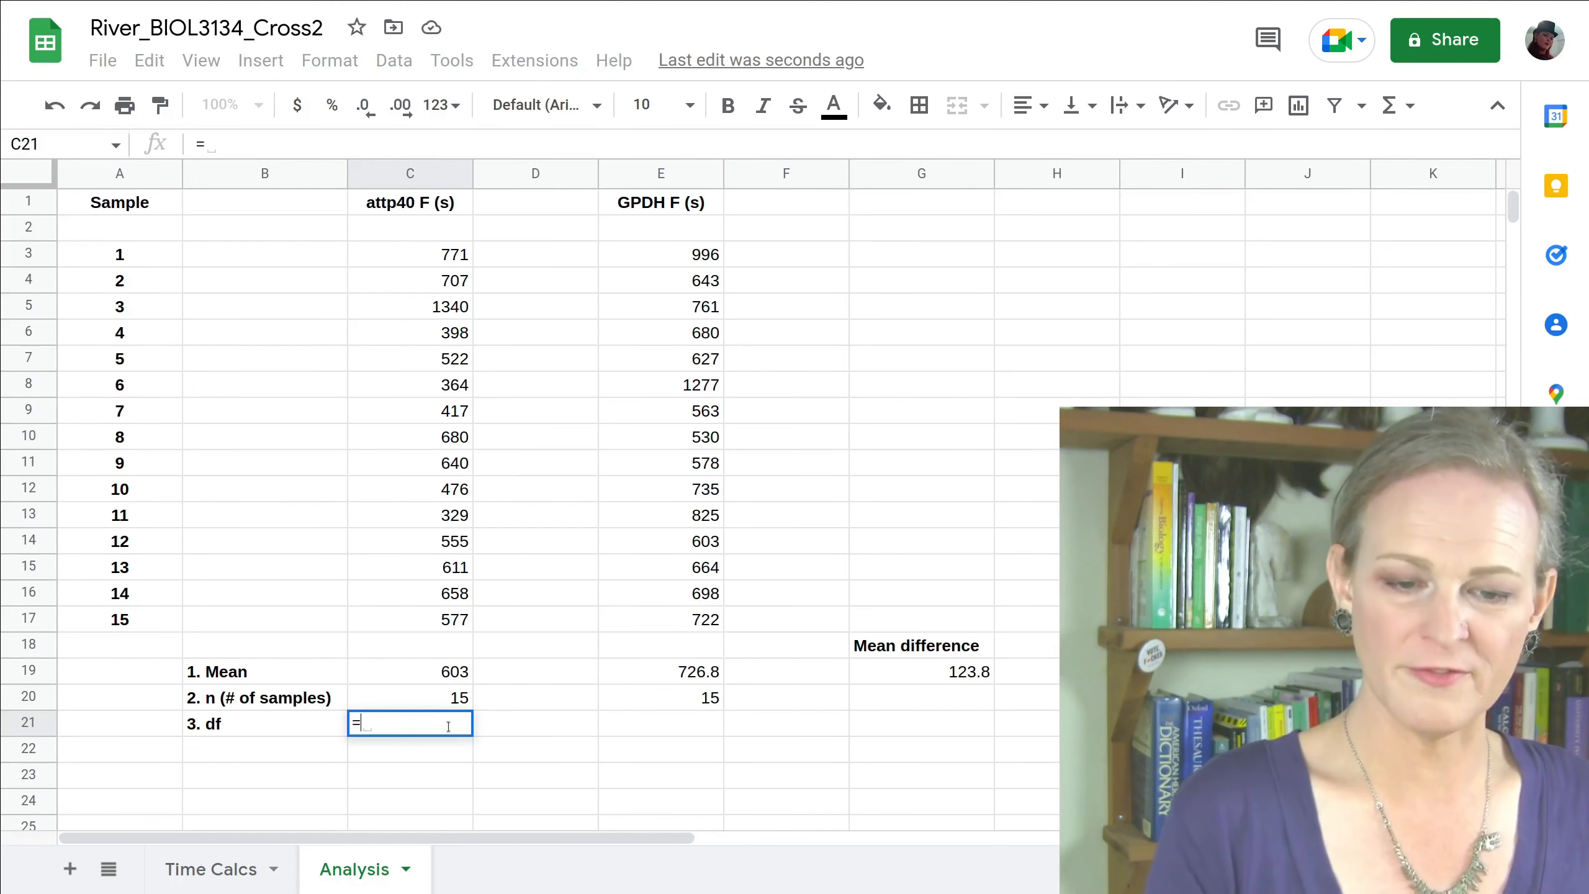
pyautogui.write('(')
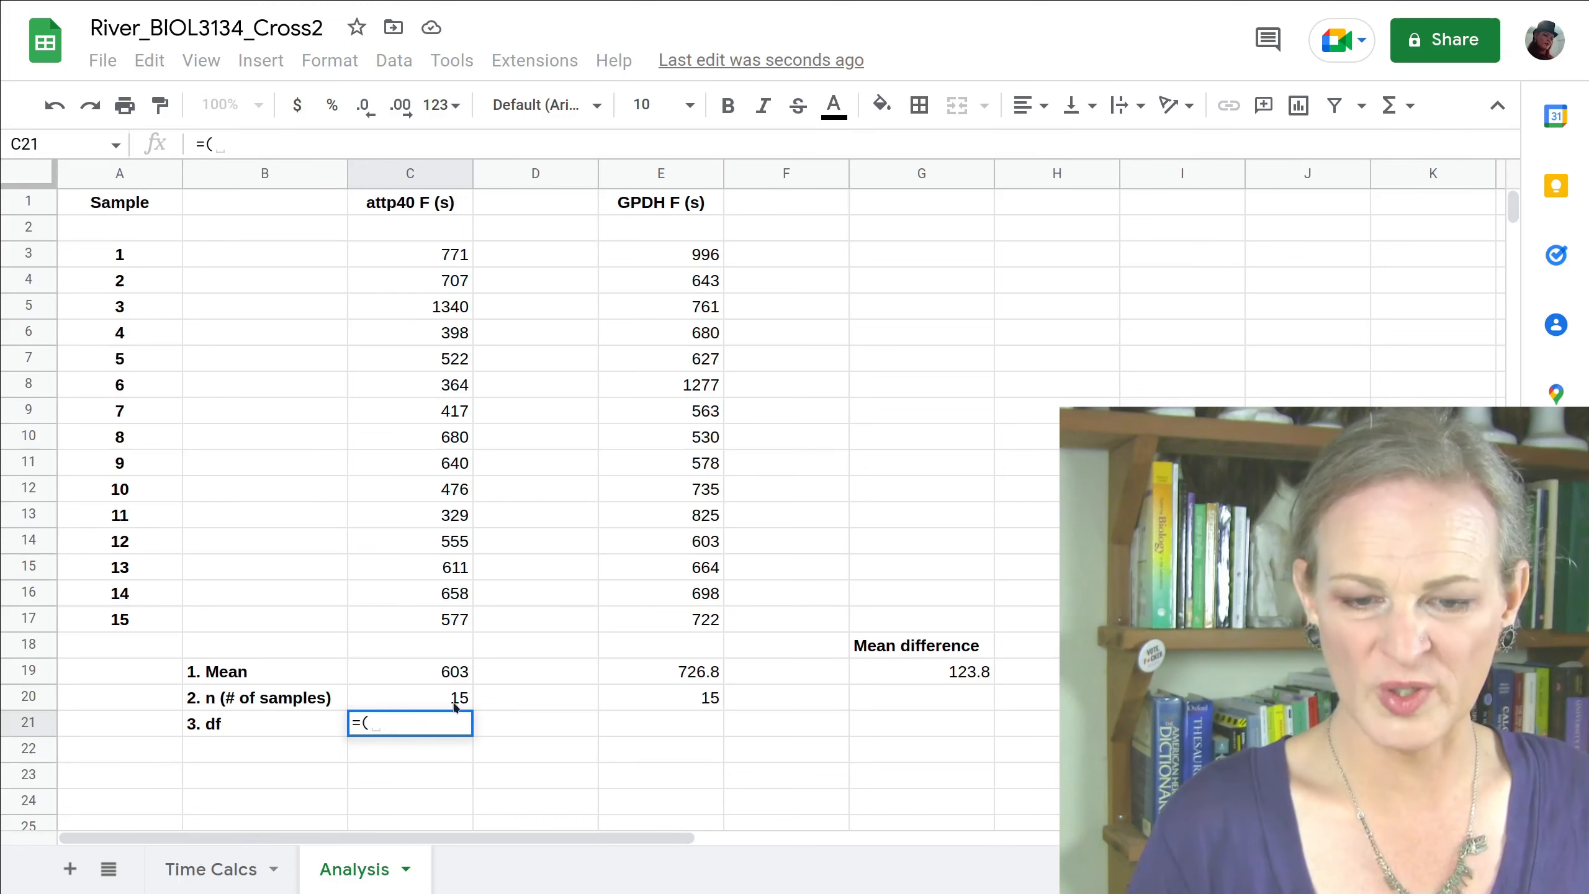
pyautogui.click(456, 699)
pyautogui.write('-1')
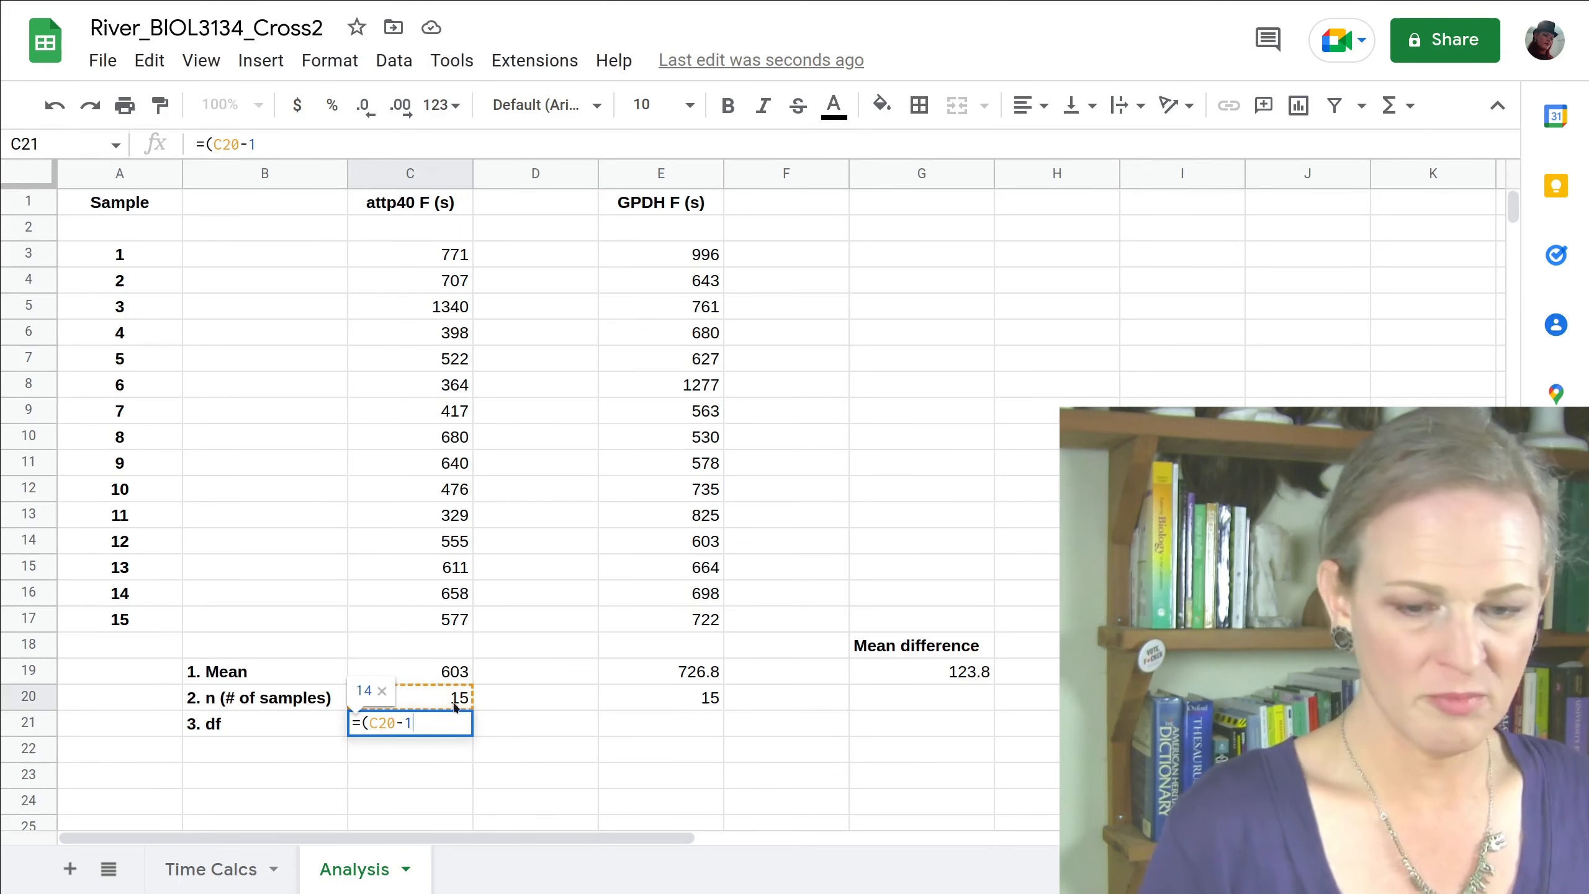
pyautogui.write(')')
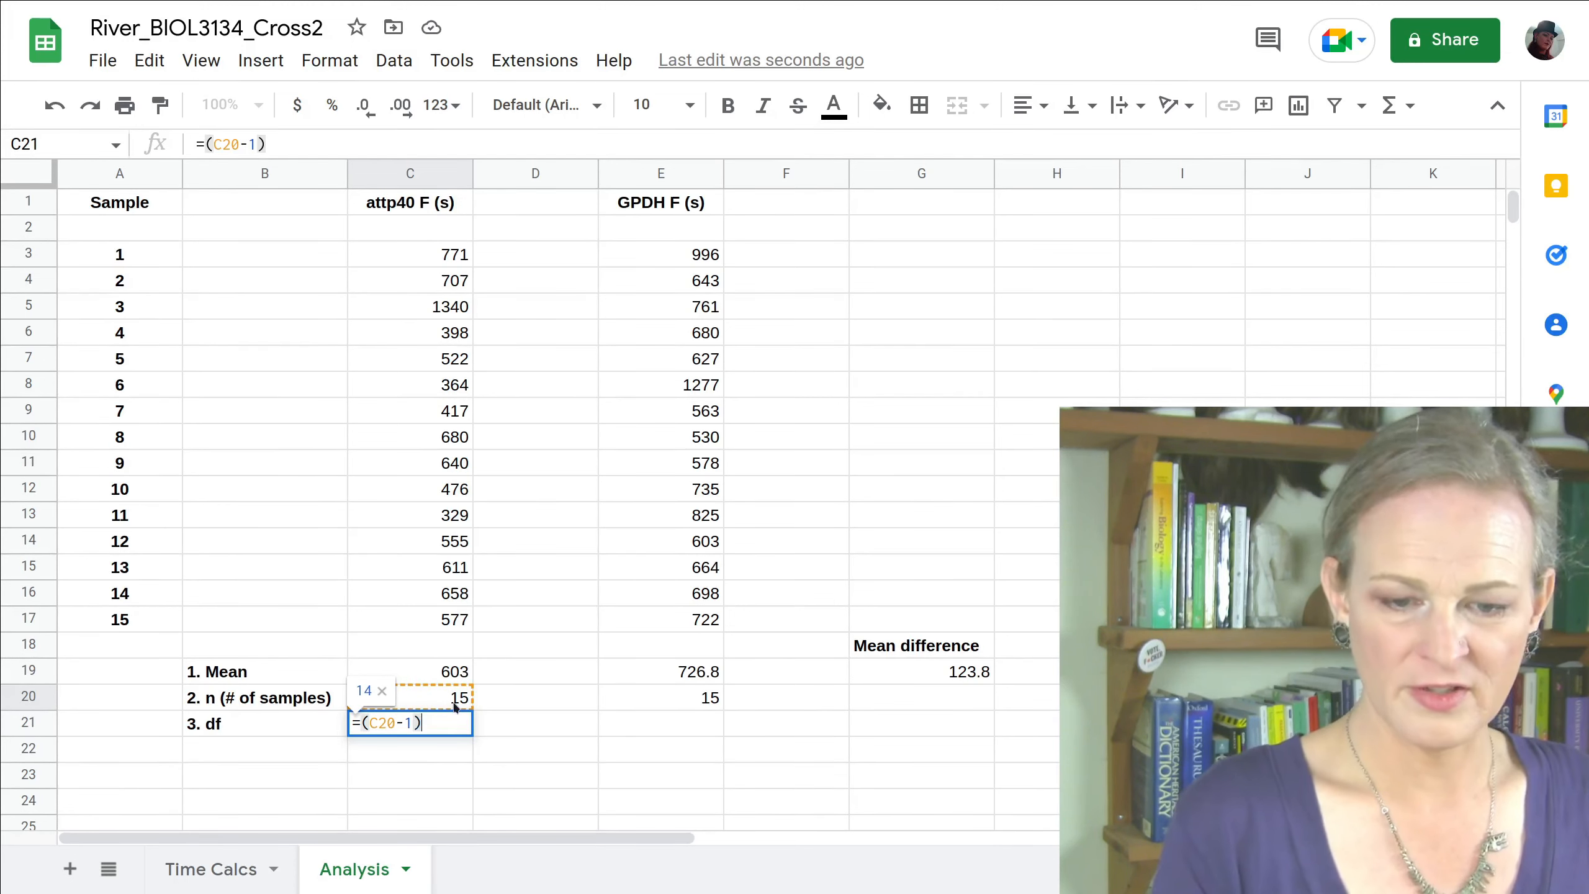
pyautogui.press('Return')
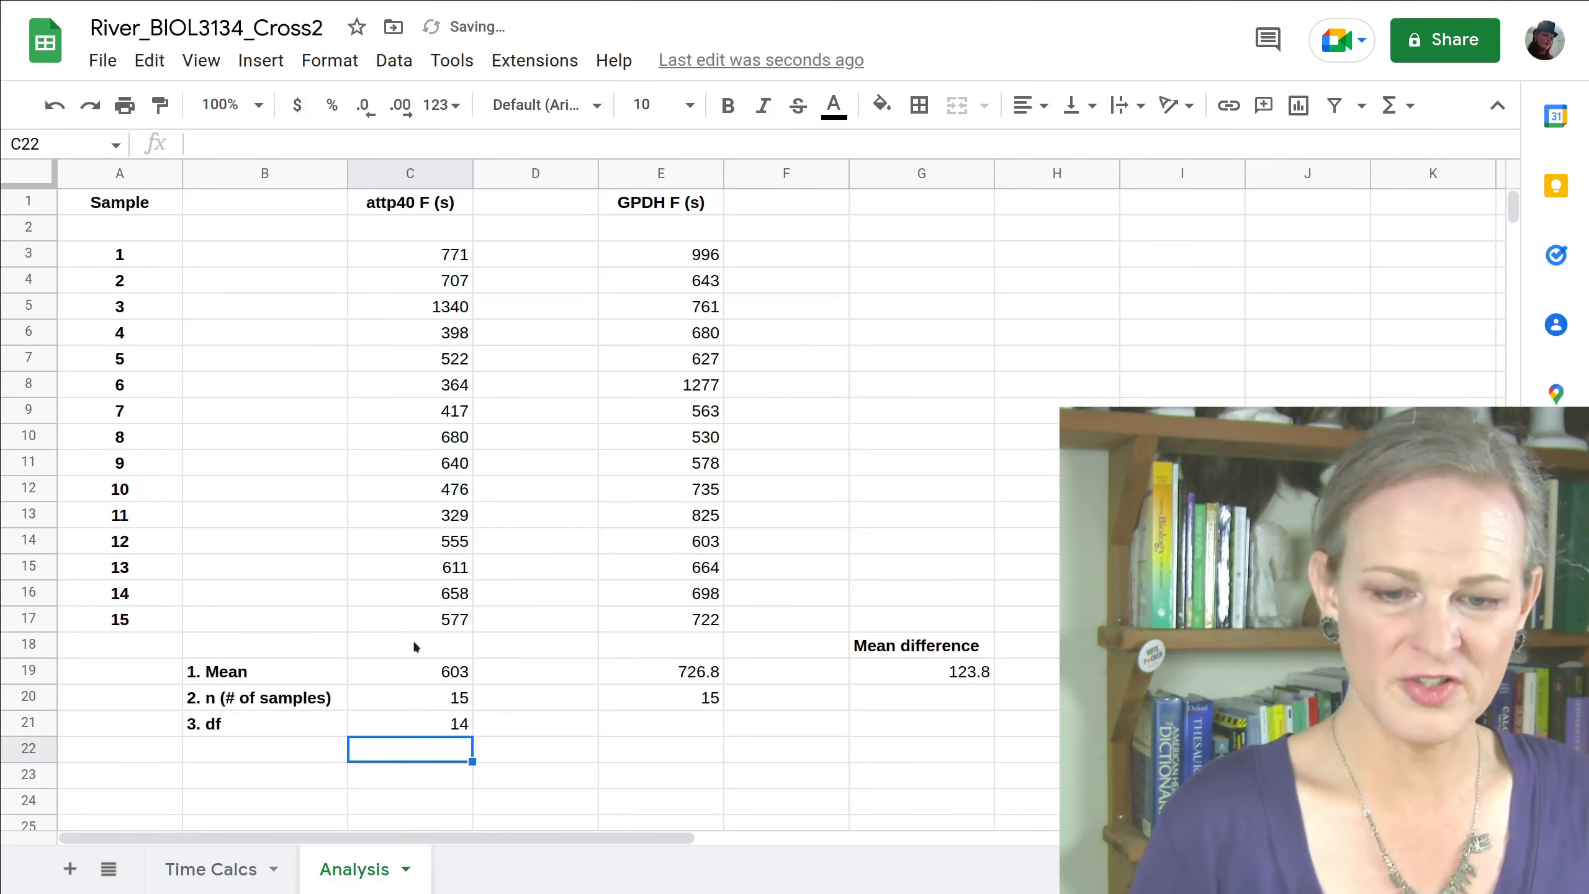
# - Copy the degrees of freedom formula from C21 to E21 for the GPDH F (s) column
pyautogui.click(423, 727)
pyautogui.hotkey('ctrl', 'c')
pyautogui.click(612, 731)
pyautogui.hotkey('ctrl', 'v')
pyautogui.click(626, 760)
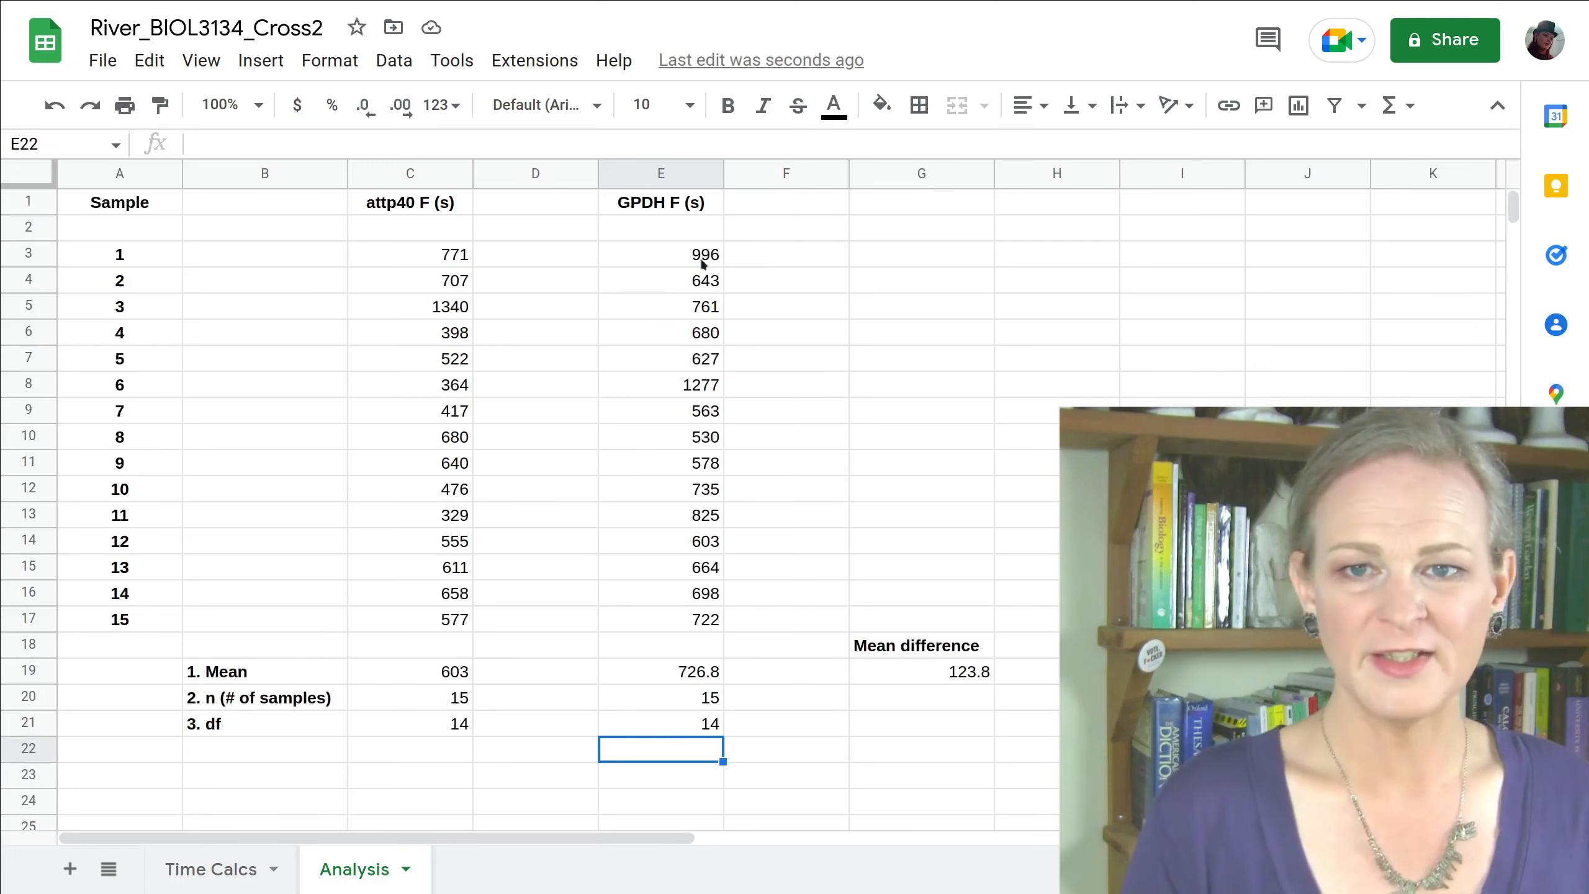
# - Insert one column to the left of GPDH F (s) and label cell D2 "4. (X-mean)^2"
pyautogui.rightClick(647, 187)
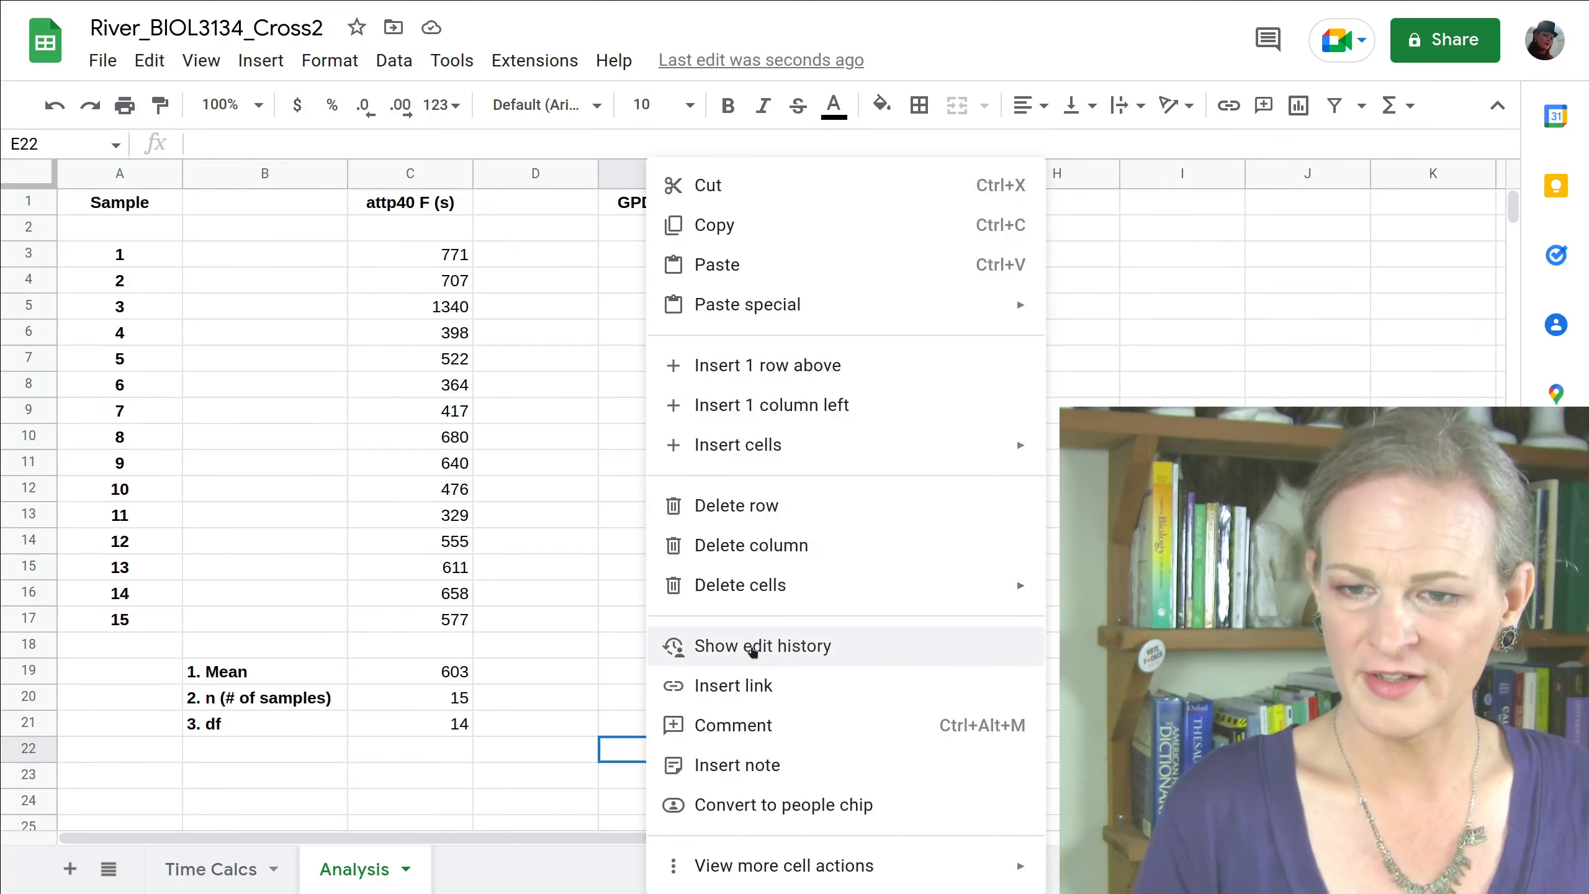
pyautogui.click(713, 405)
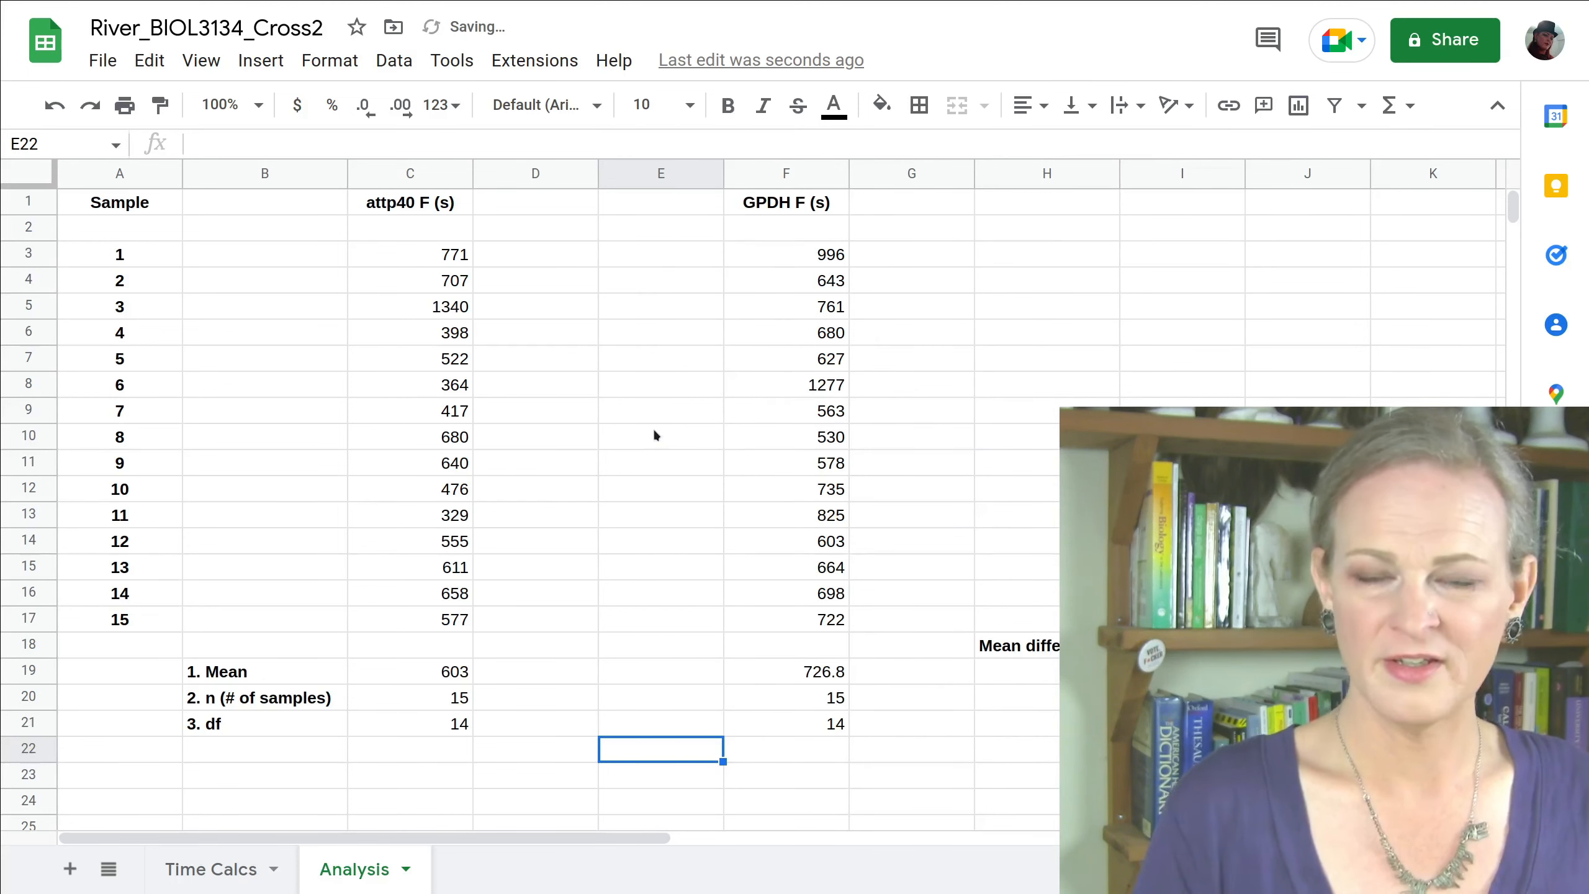
pyautogui.click(556, 228)
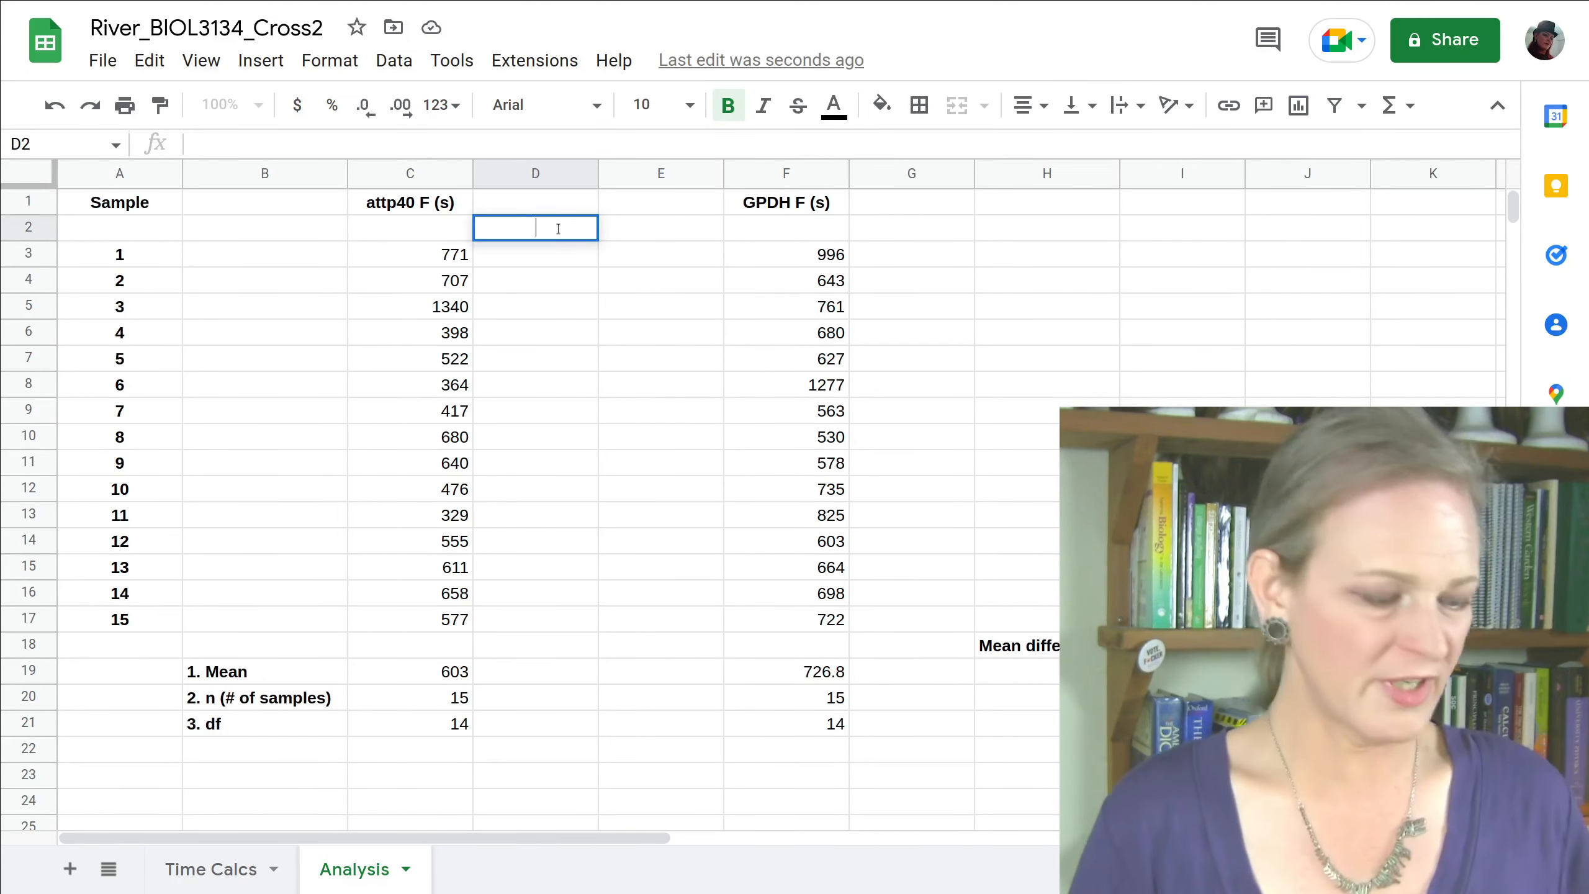
pyautogui.write('4')
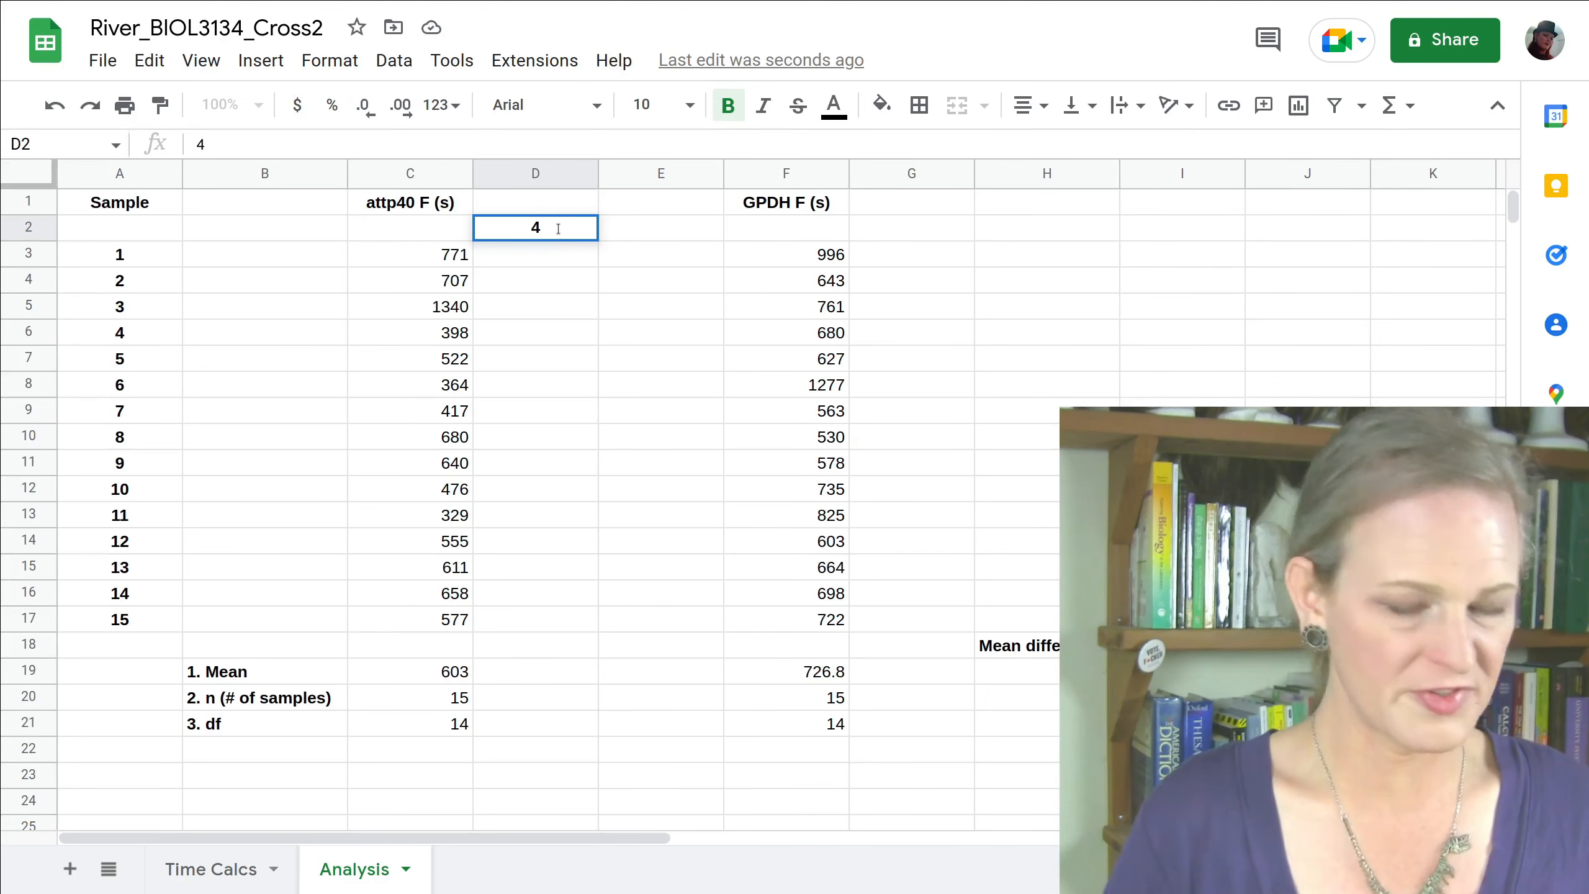
pyautogui.write('. (X-mean)^2')
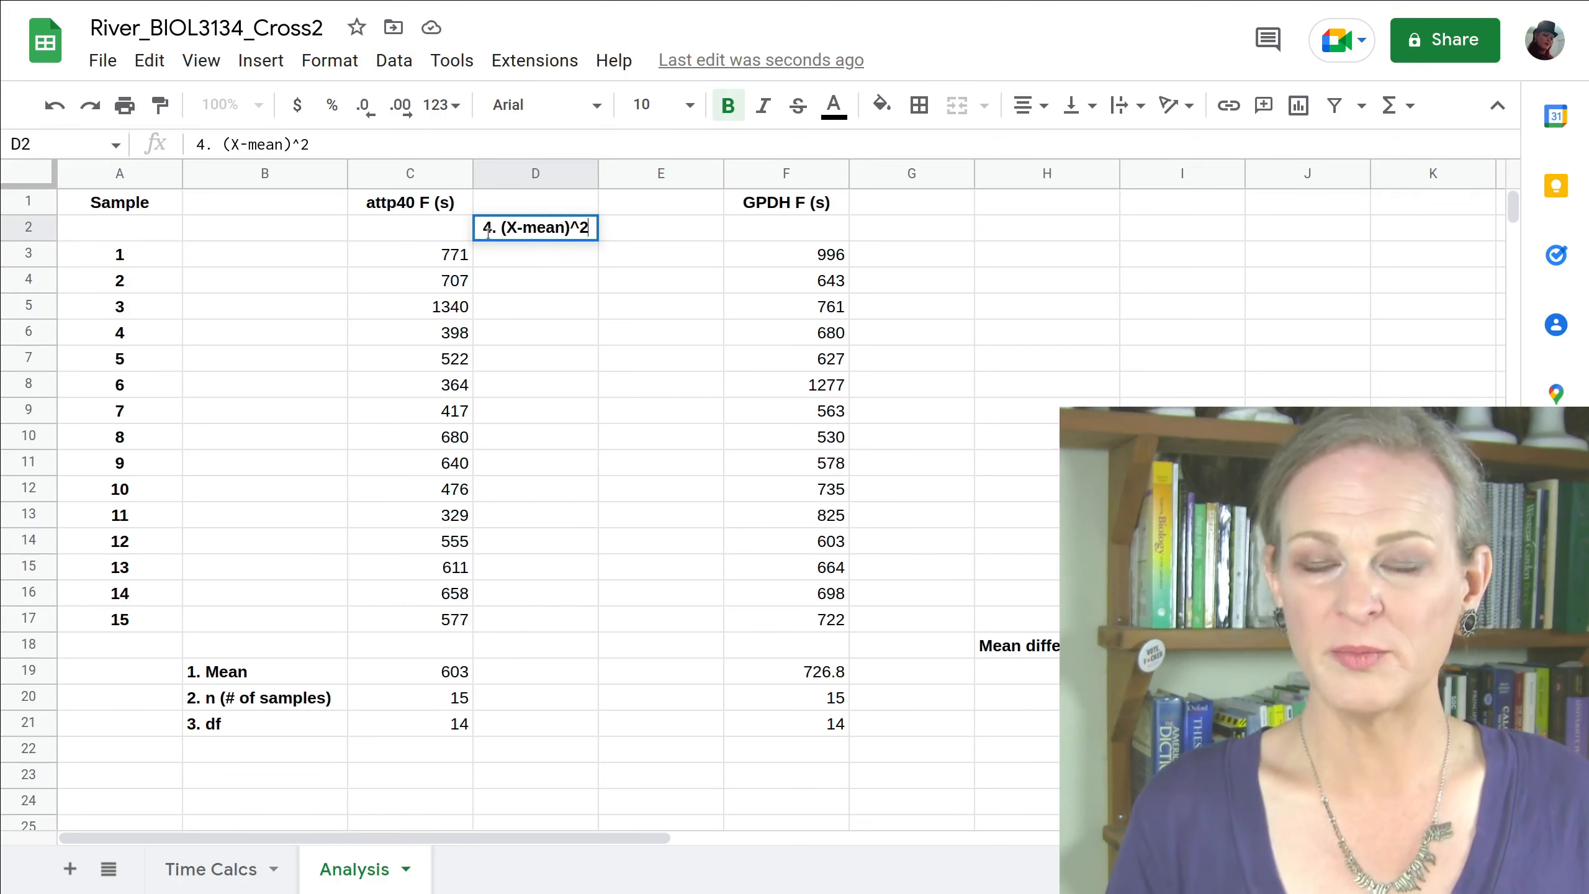
pyautogui.click(545, 262)
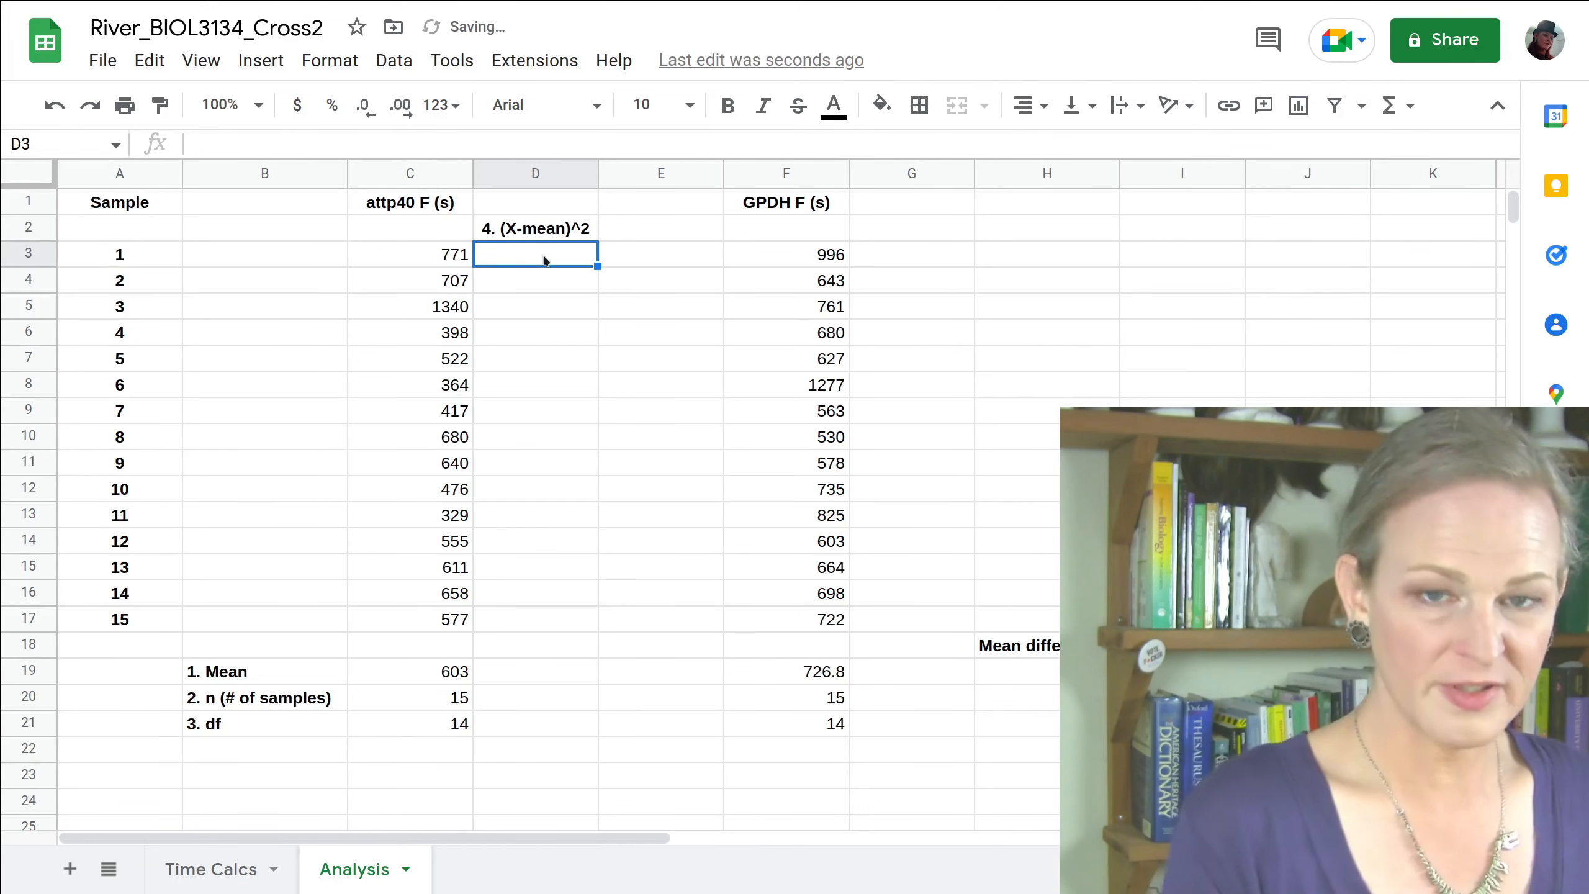
pyautogui.write('=')
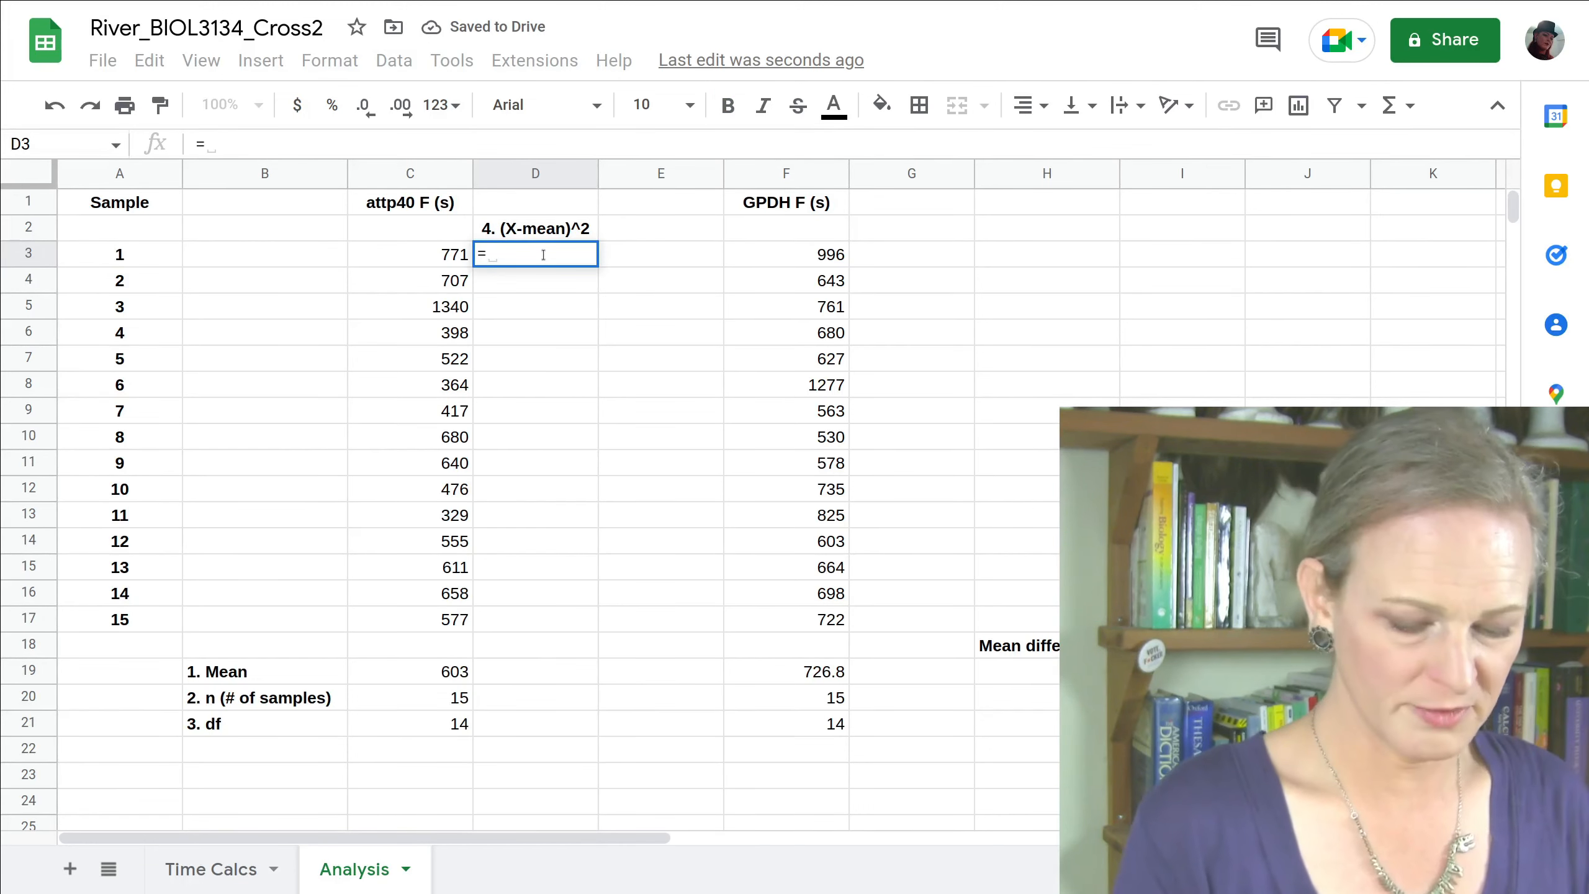
pyautogui.write('(')
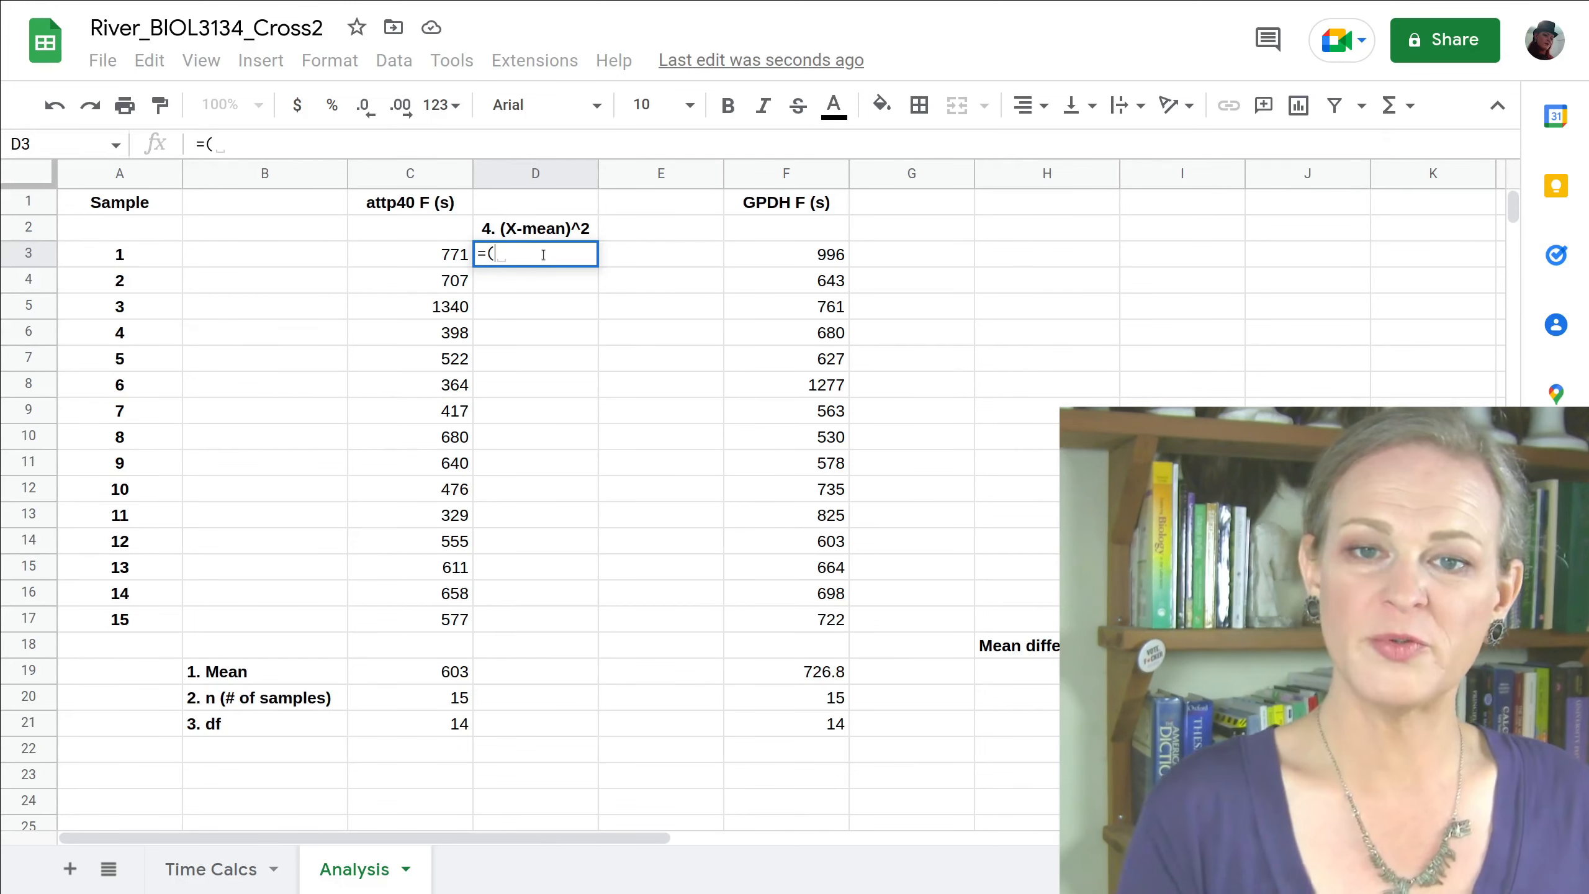
pyautogui.click(397, 235)
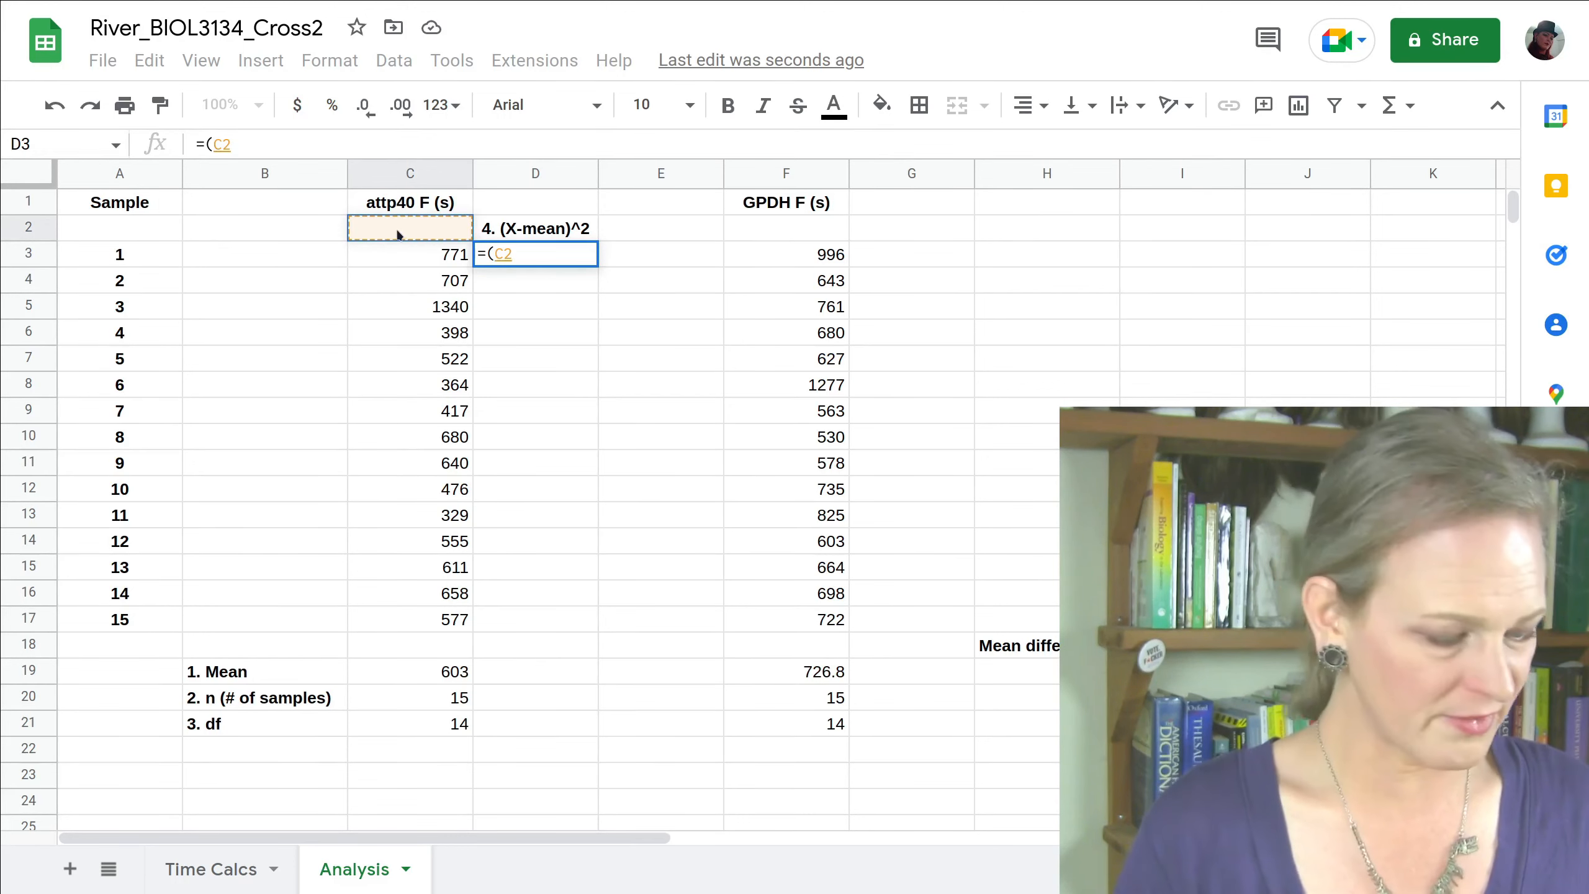
pyautogui.click(646, 360)
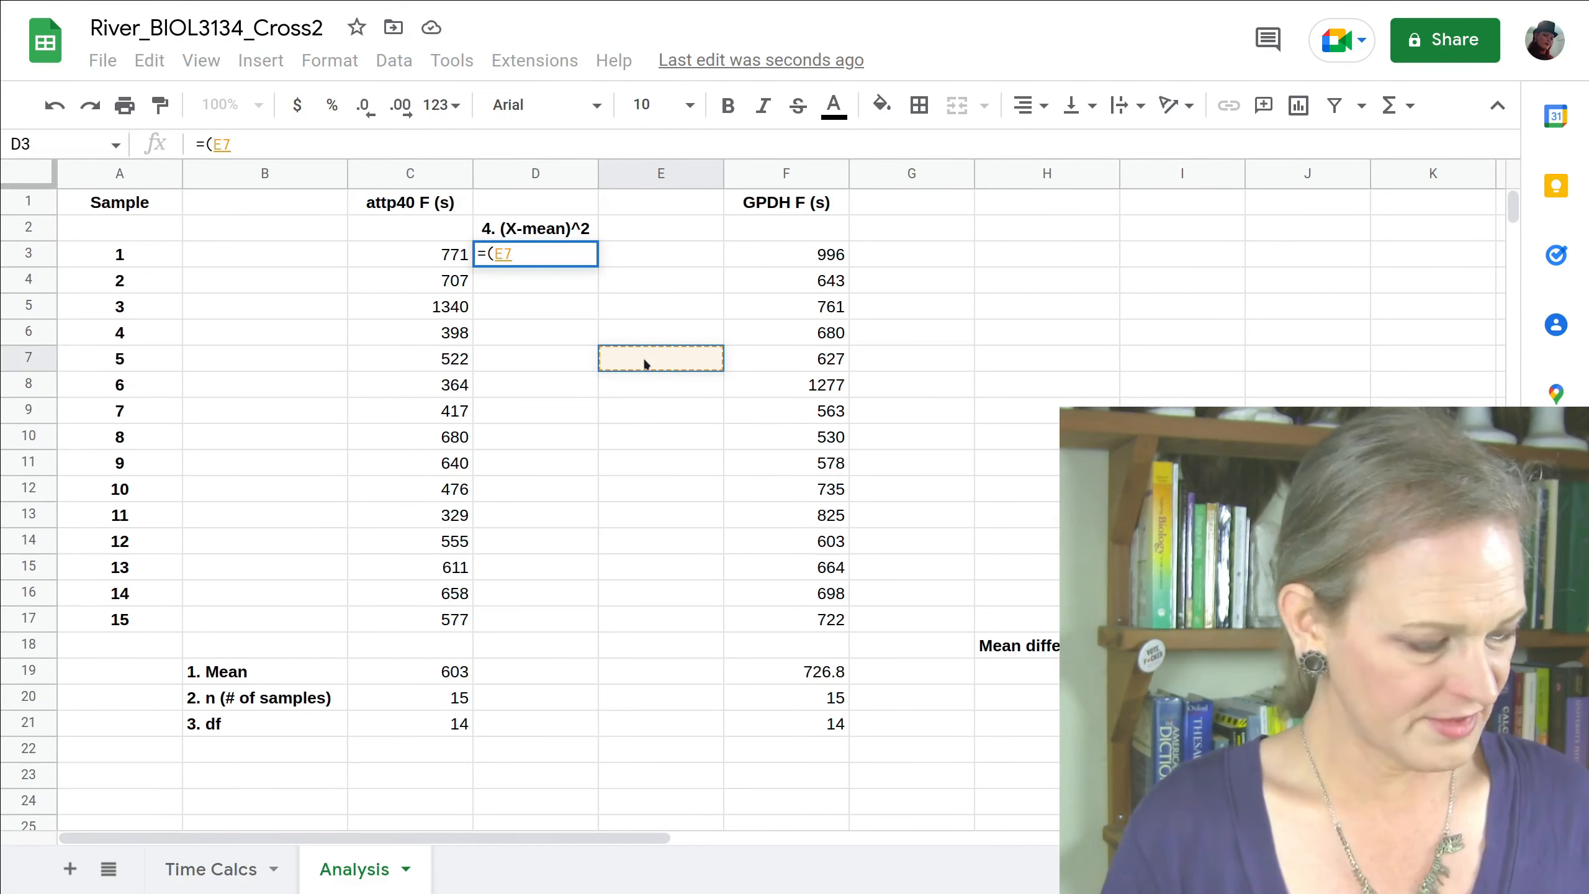
pyautogui.press('Escape')
# - Label cells C2 and F2 "X" below the attp40 F (s) and GPDH F (s) headers
pyautogui.click(400, 232)
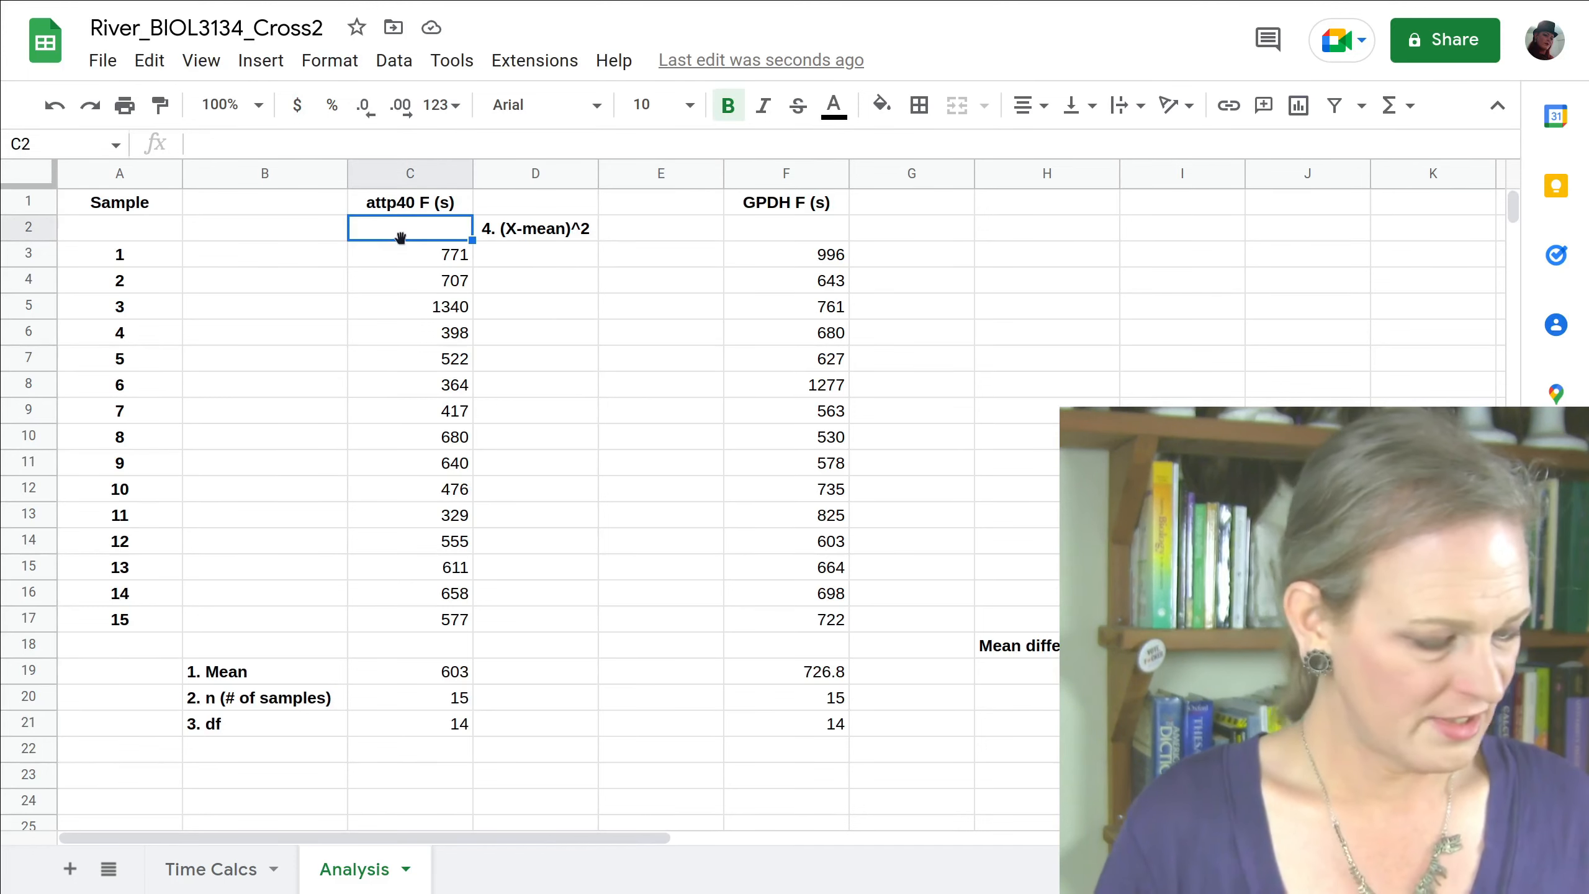
pyautogui.write('X')
pyautogui.press('Return')
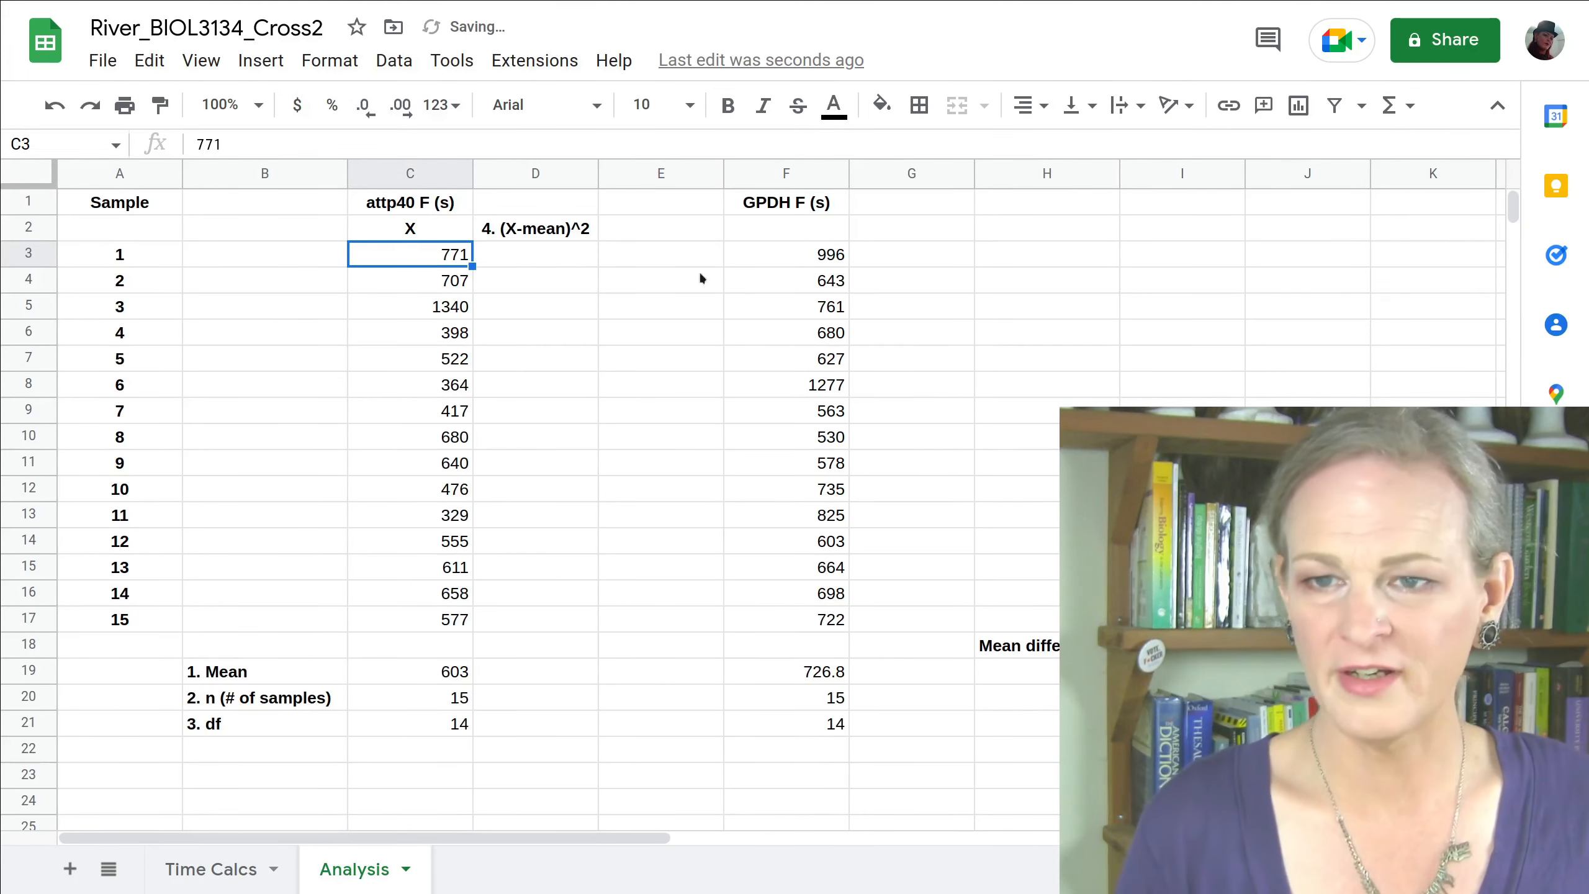
pyautogui.click(785, 235)
pyautogui.write('X')
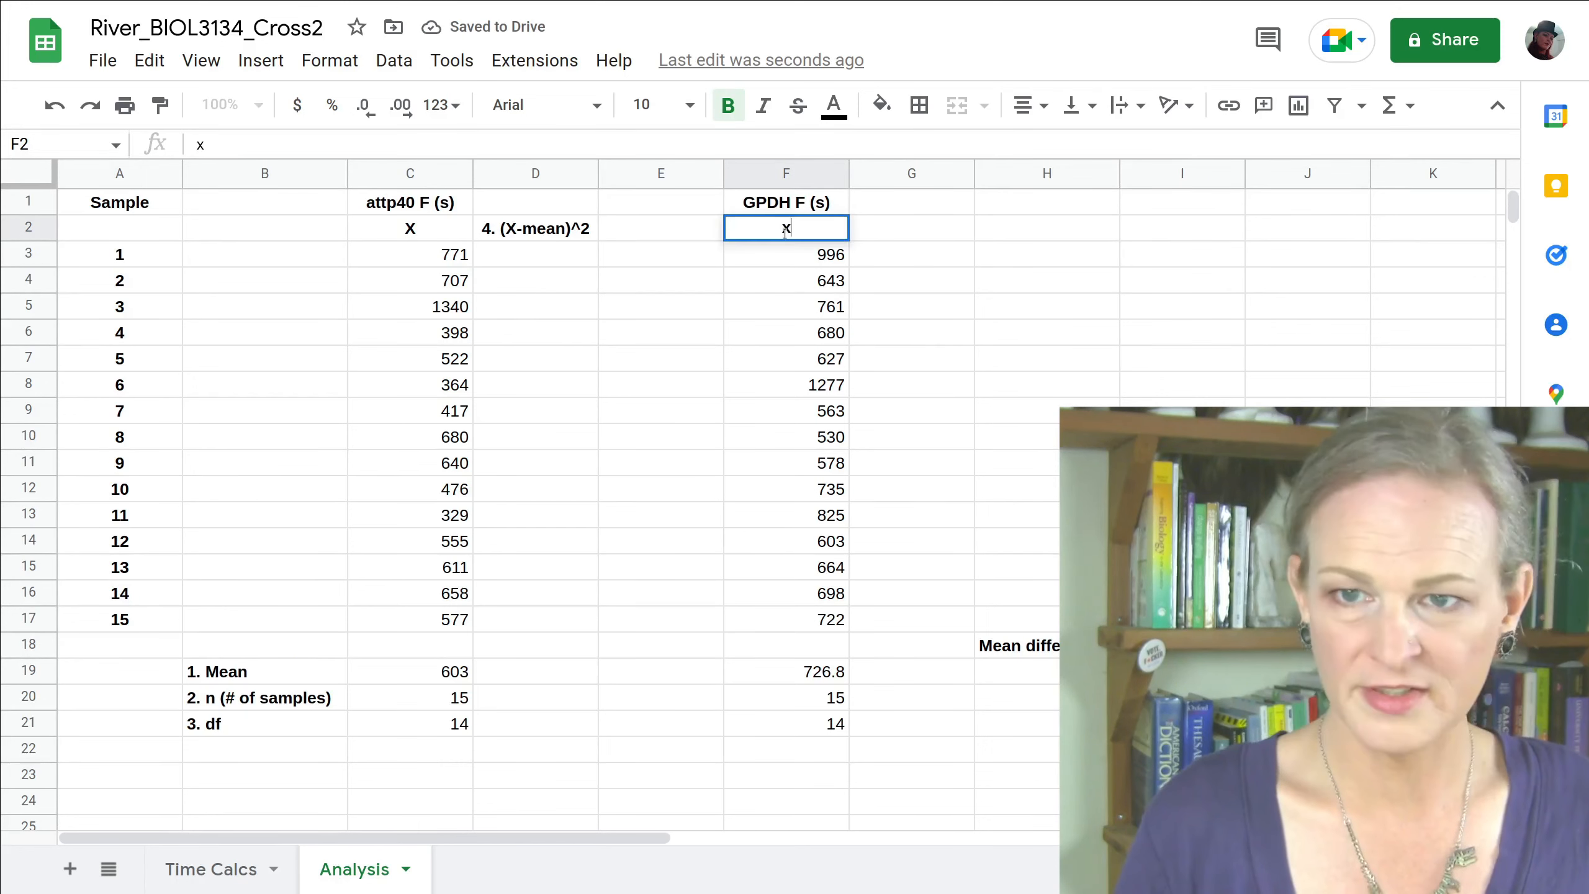
# - Copy the "4. (X-mean)^2" label from D2 to G2 beside the GPDH F (s) values
pyautogui.click(509, 232)
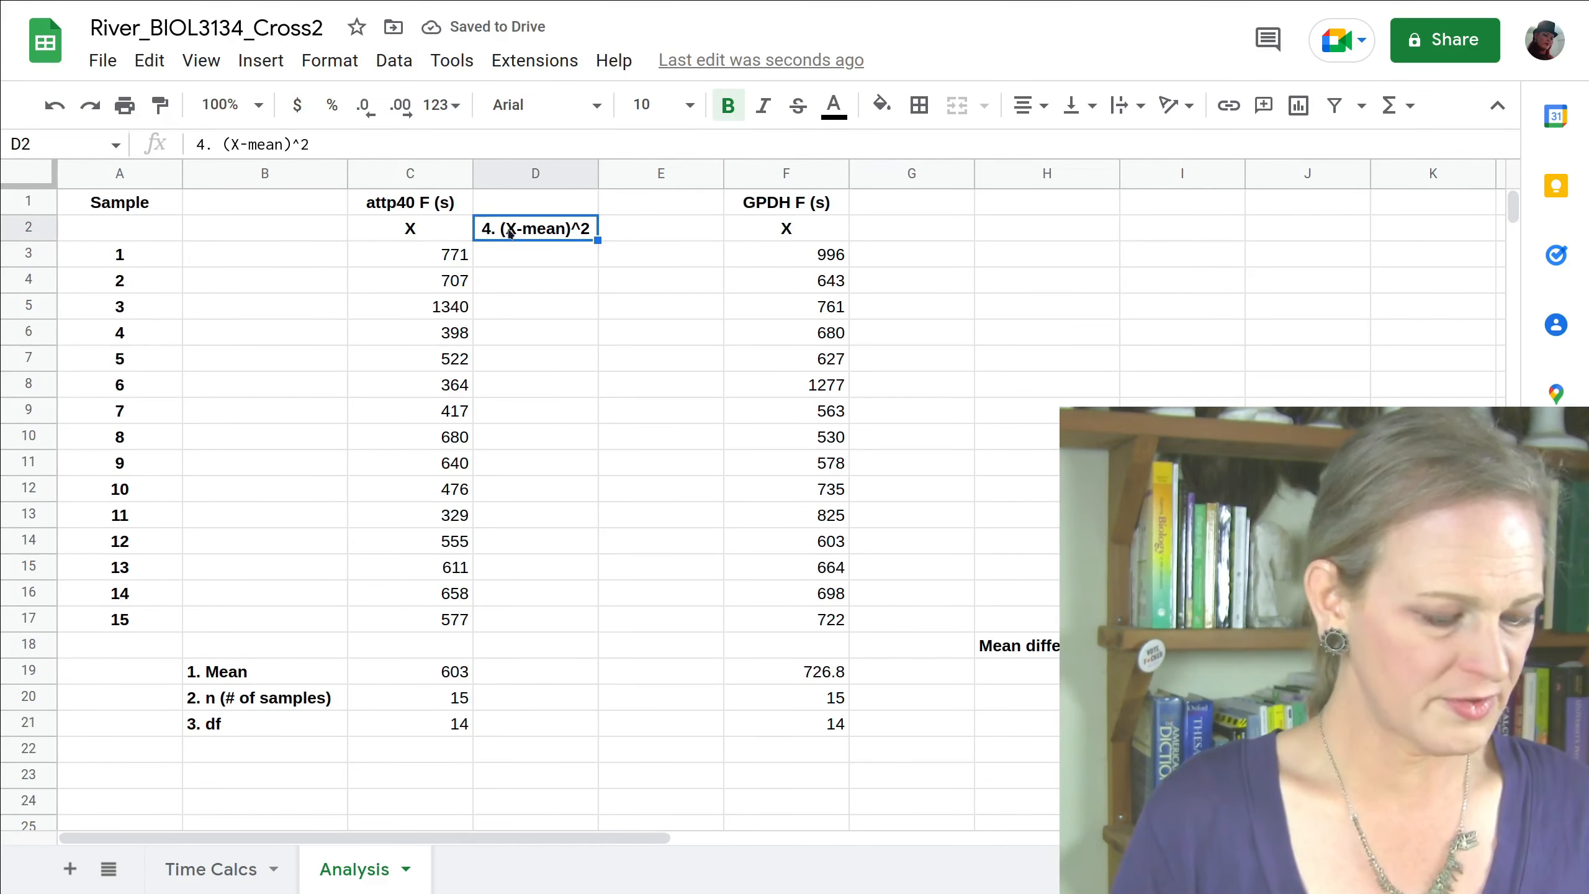
pyautogui.hotkey('ctrl', 'c')
pyautogui.click(899, 233)
pyautogui.hotkey('ctrl', 'v')
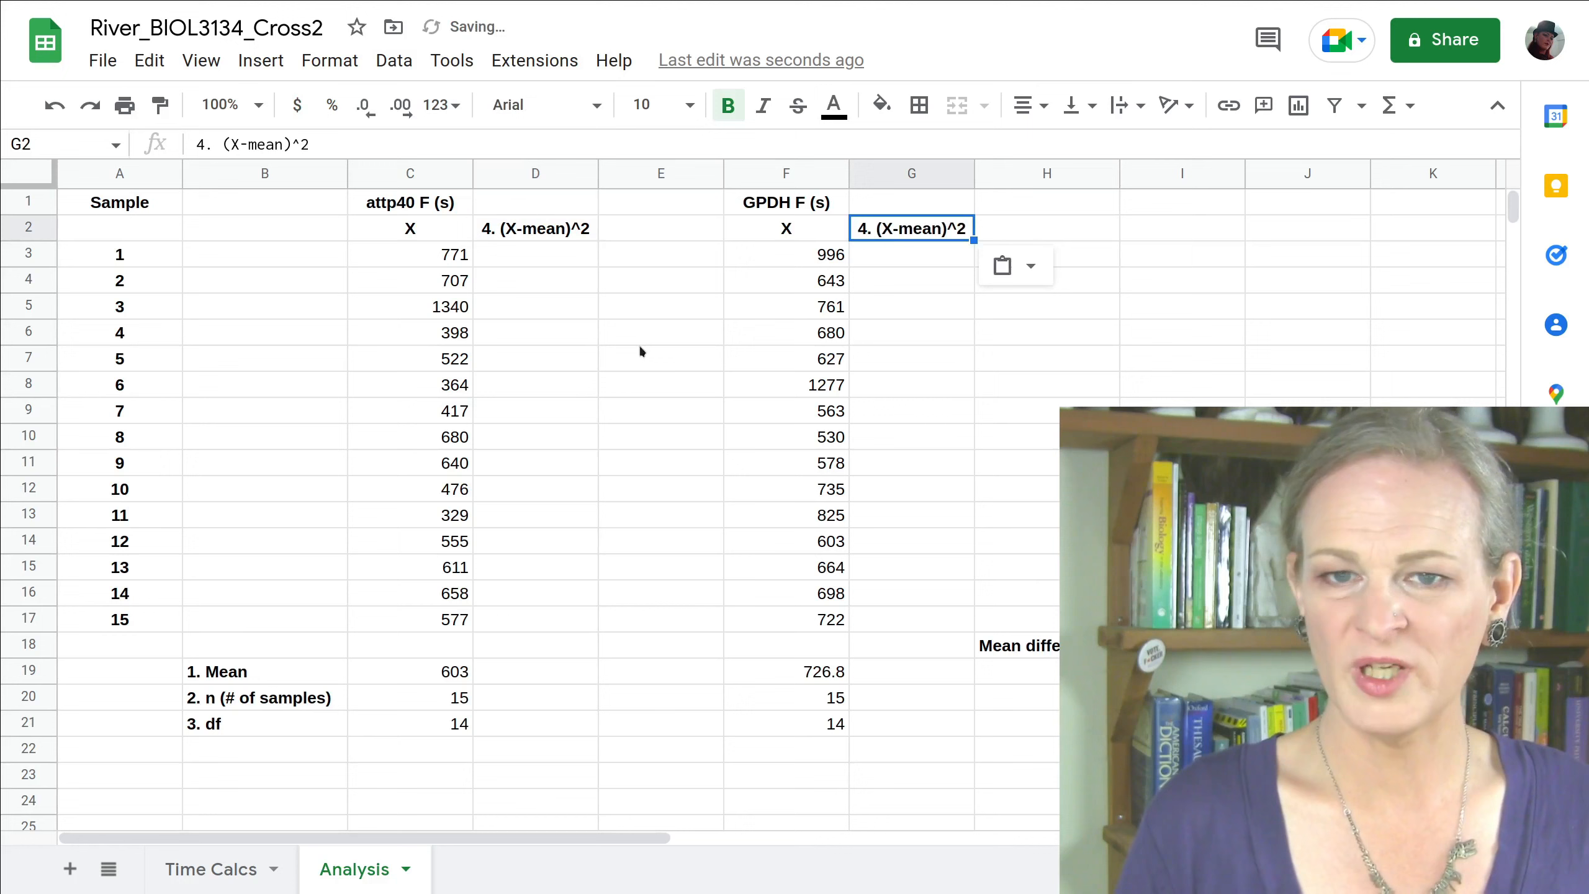
# - Begin a formula in D3 that subtracts the attp40 F mean from the first sample value, =(C3-C19)
pyautogui.click(522, 259)
pyautogui.write('=')
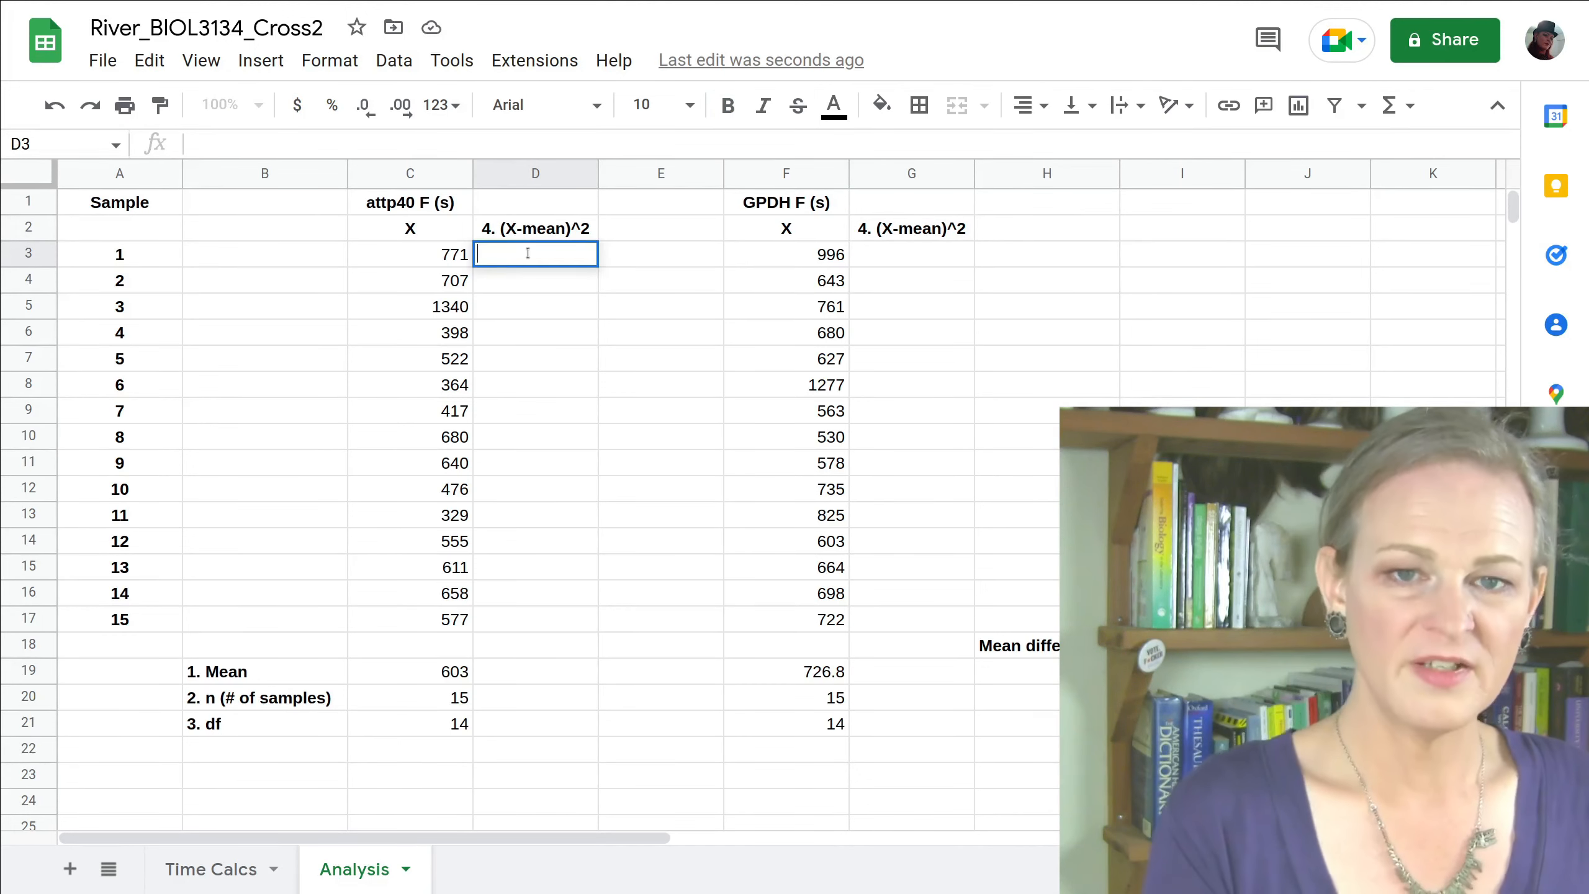
pyautogui.write('(')
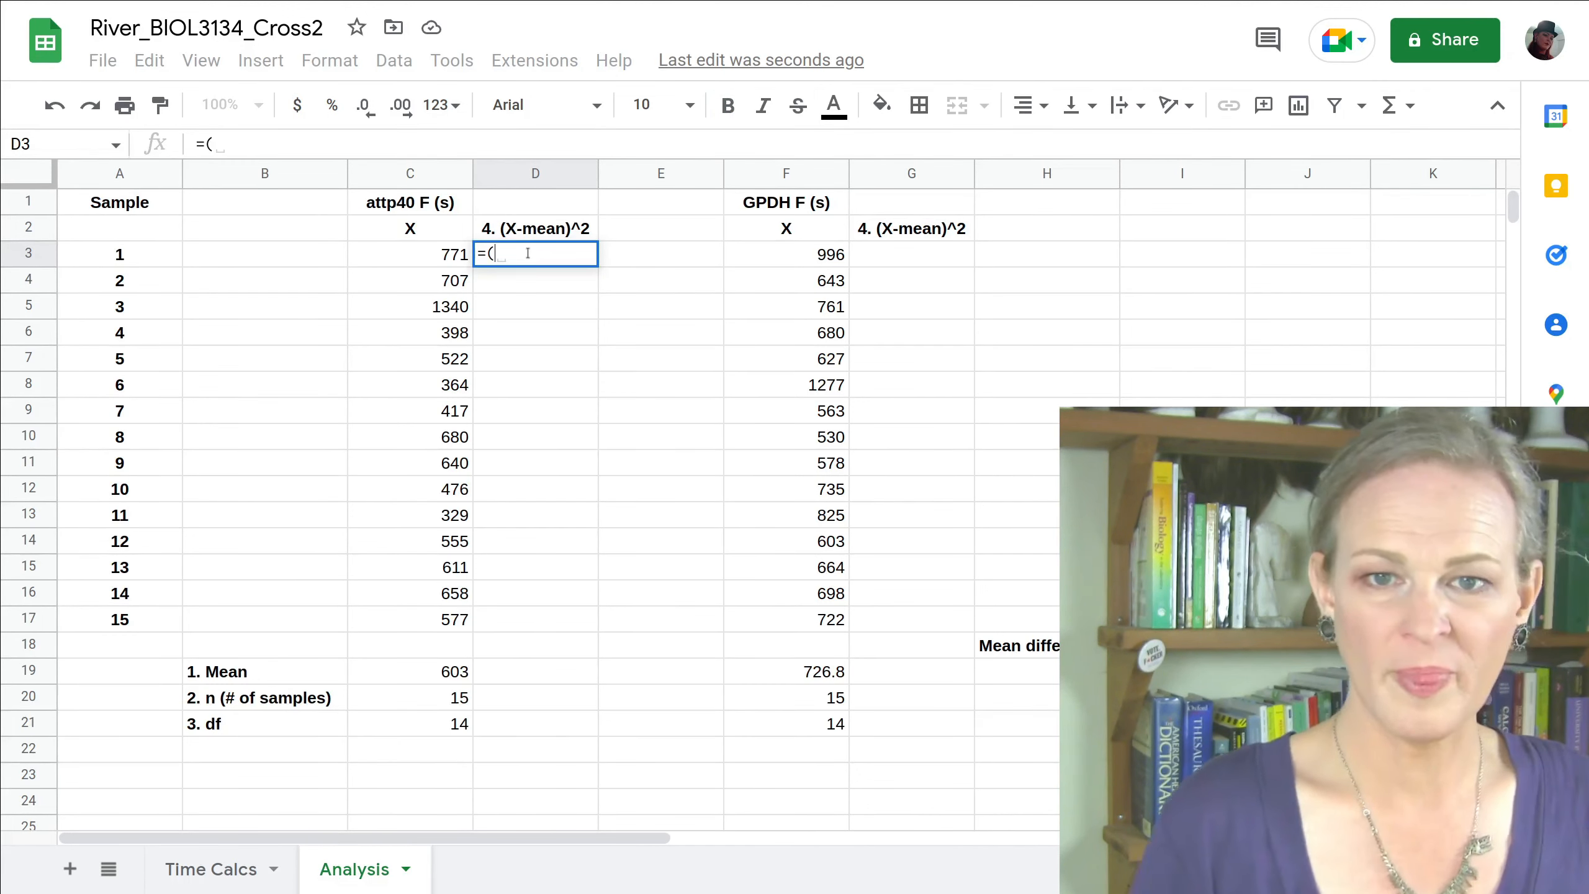
pyautogui.click(432, 253)
pyautogui.write('-')
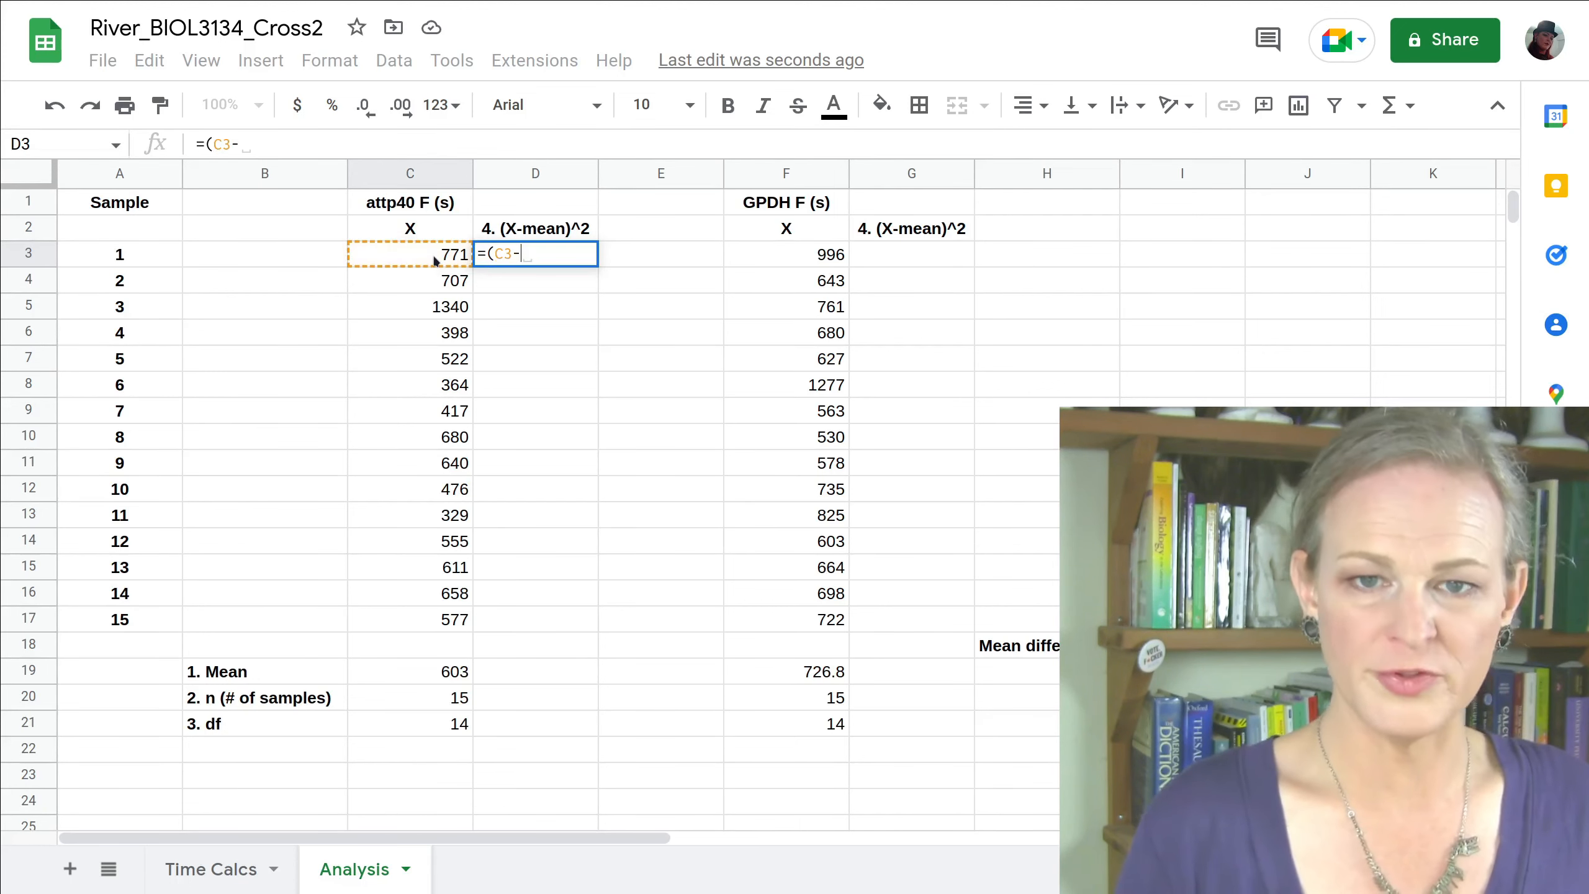
pyautogui.click(421, 672)
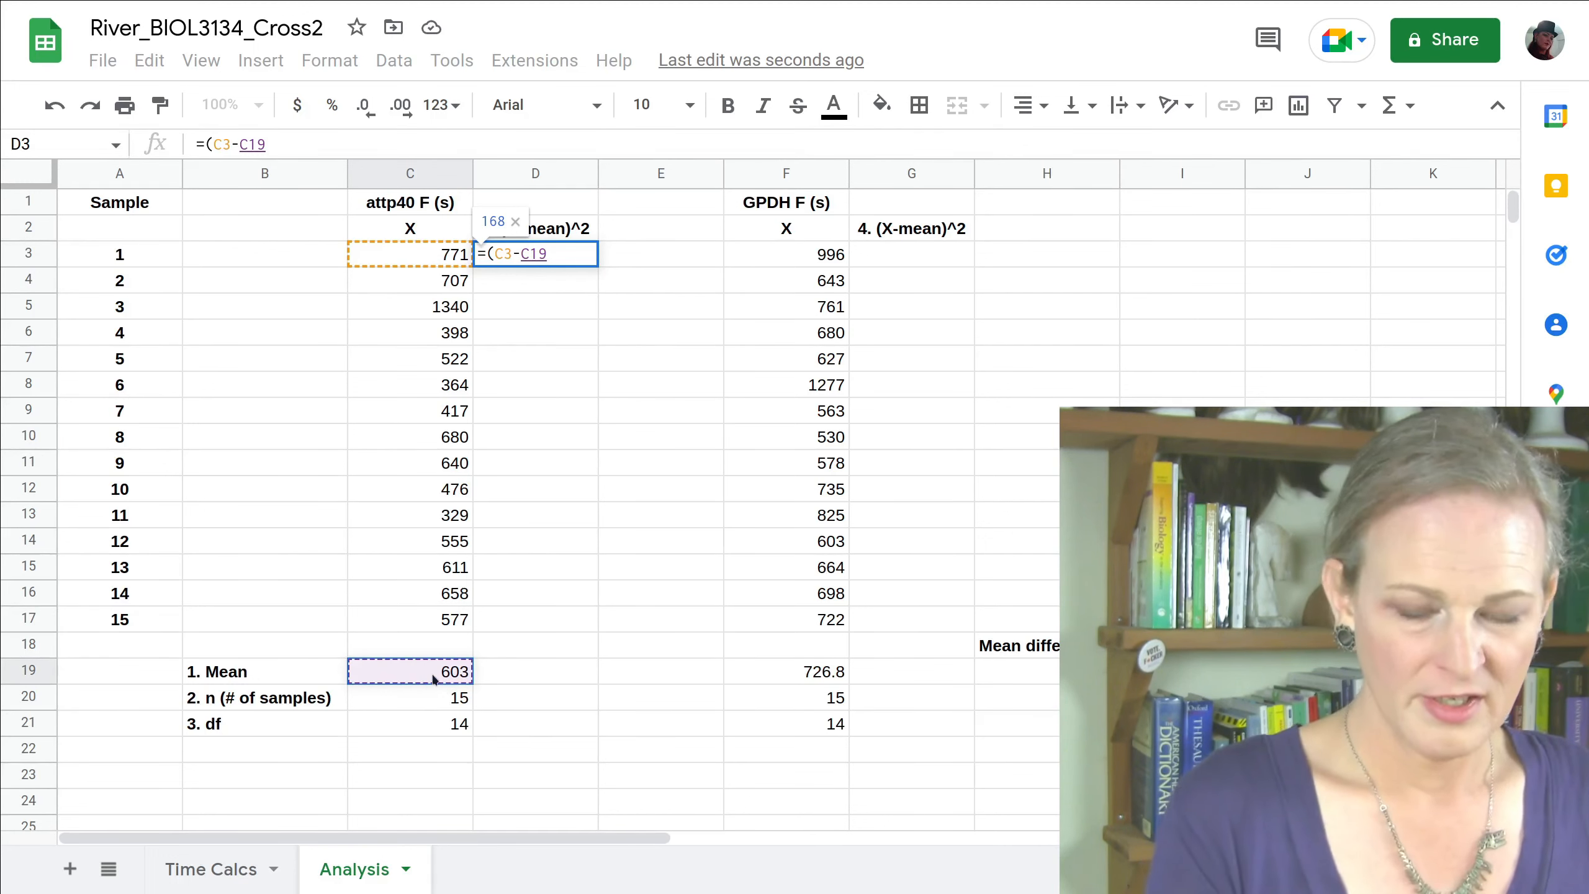
pyautogui.write(')')
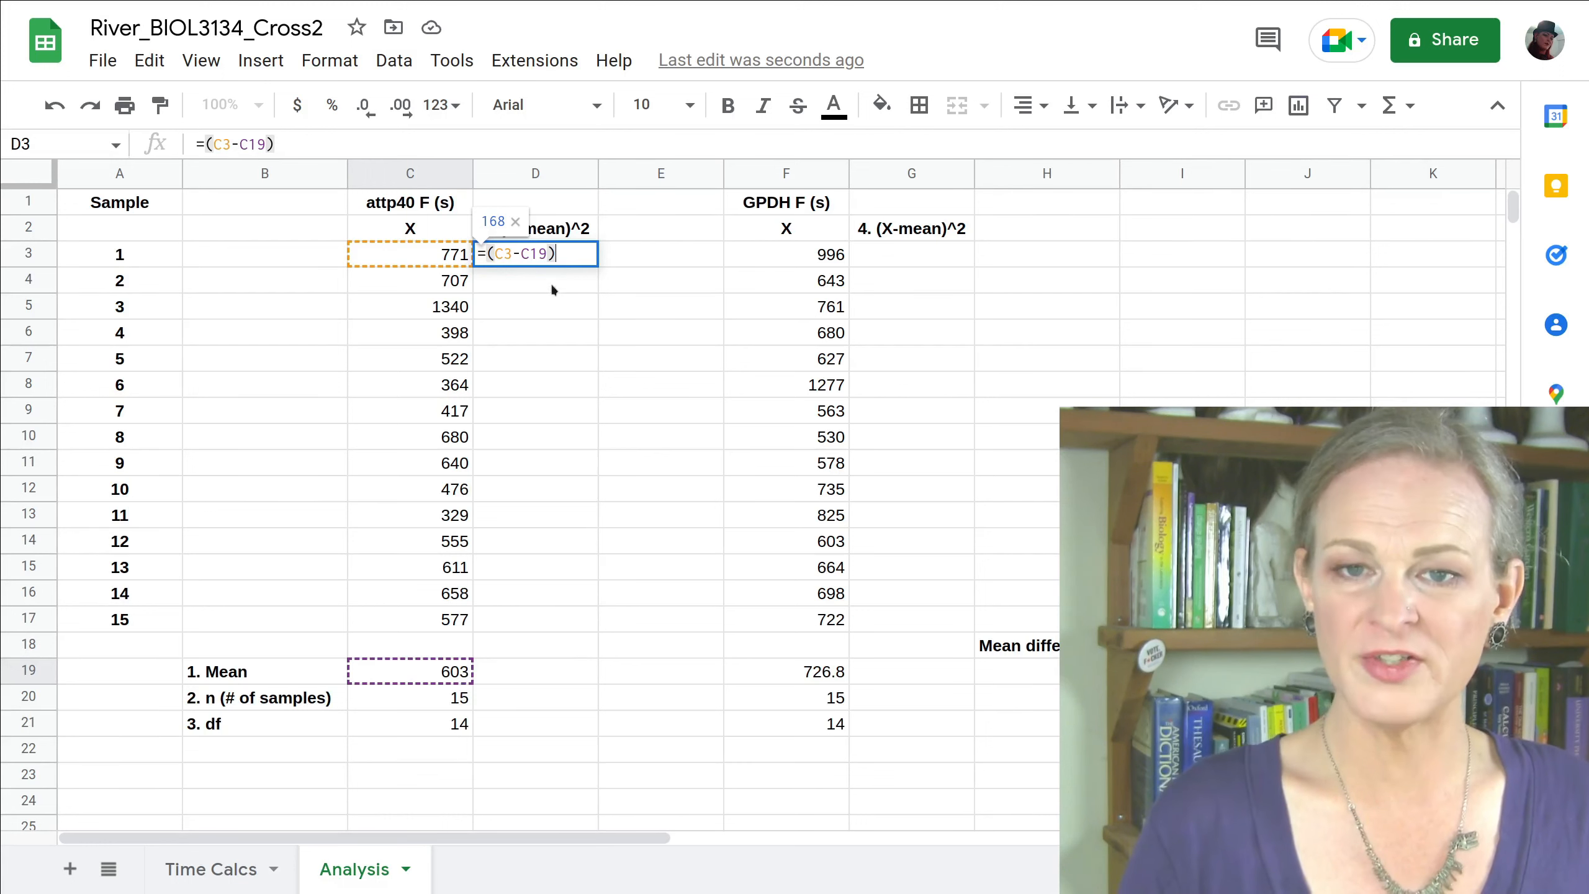
# - Make the mean reference in the D3 formula absolute as $C$19
pyautogui.moveTo(522, 255); pyautogui.dragTo(547, 251)
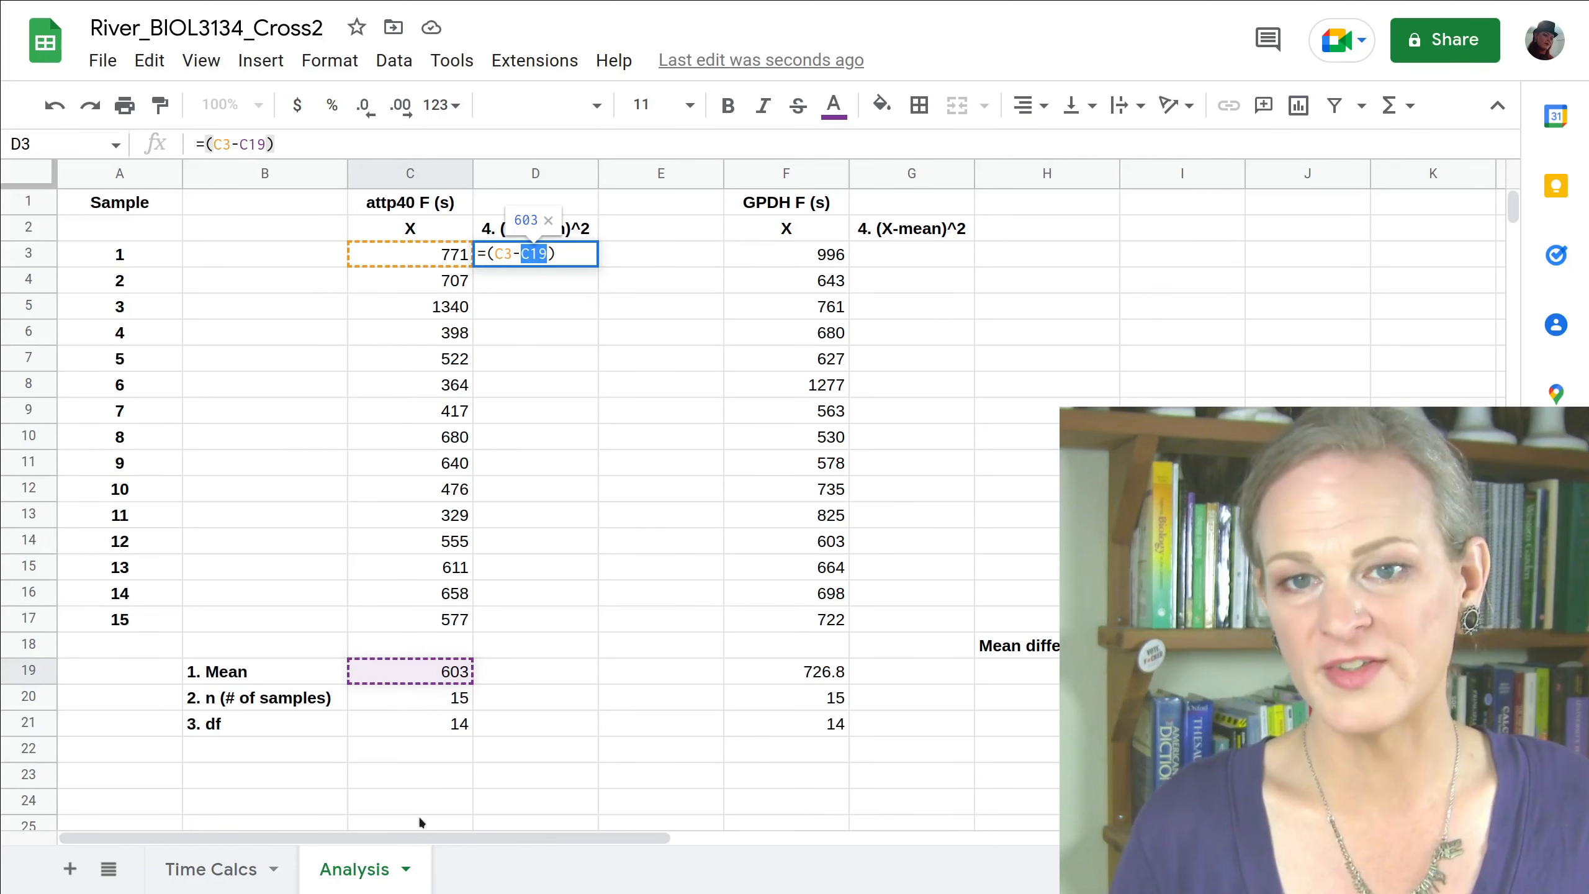
pyautogui.click(522, 255)
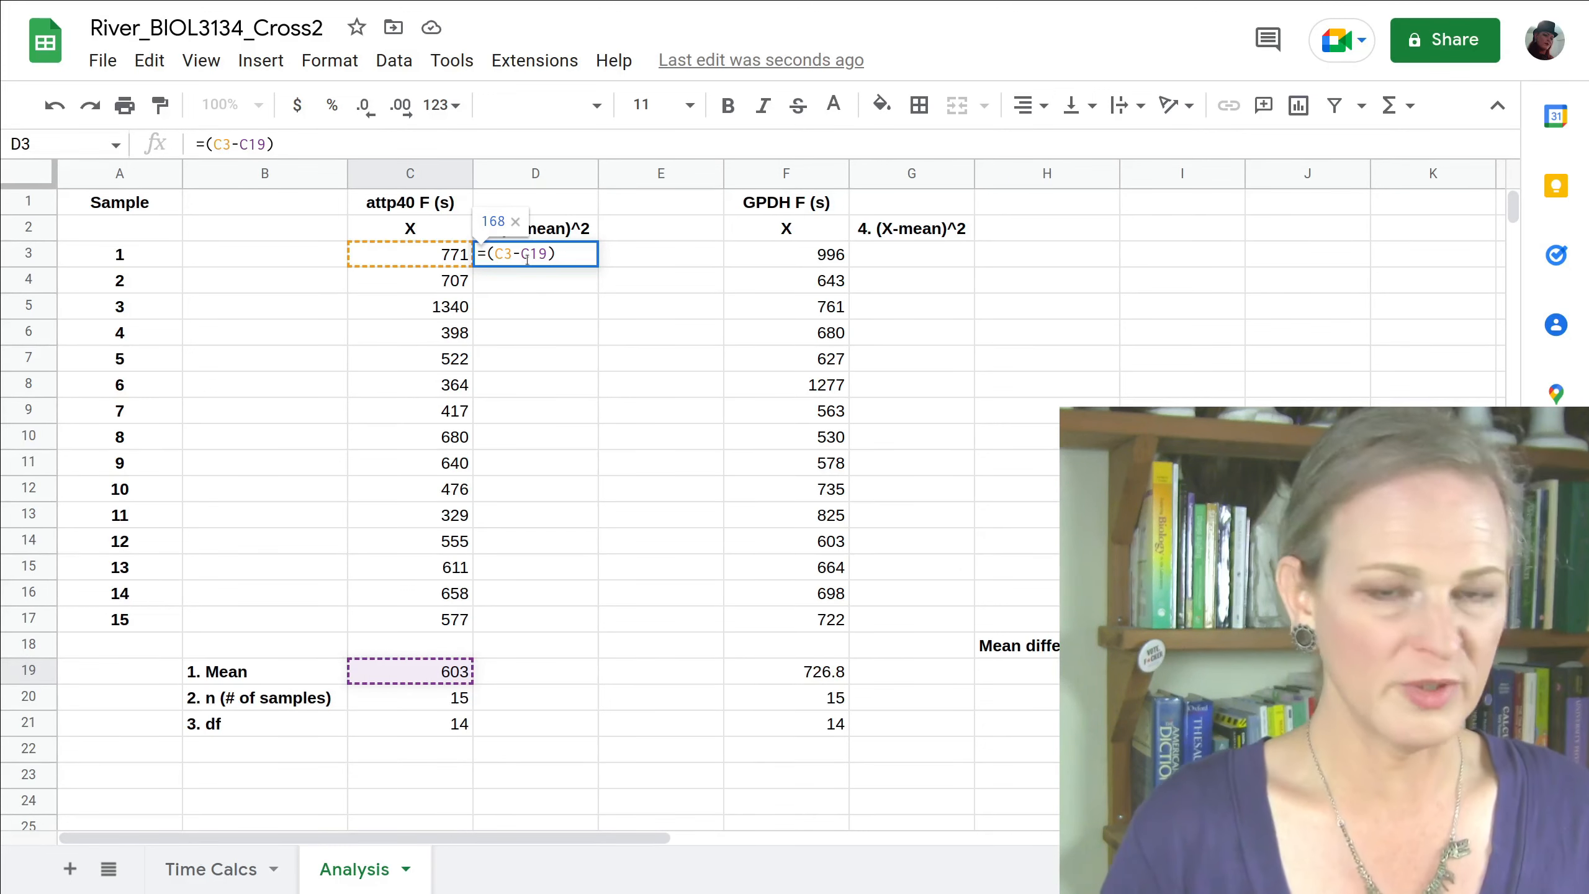
pyautogui.write('$C')
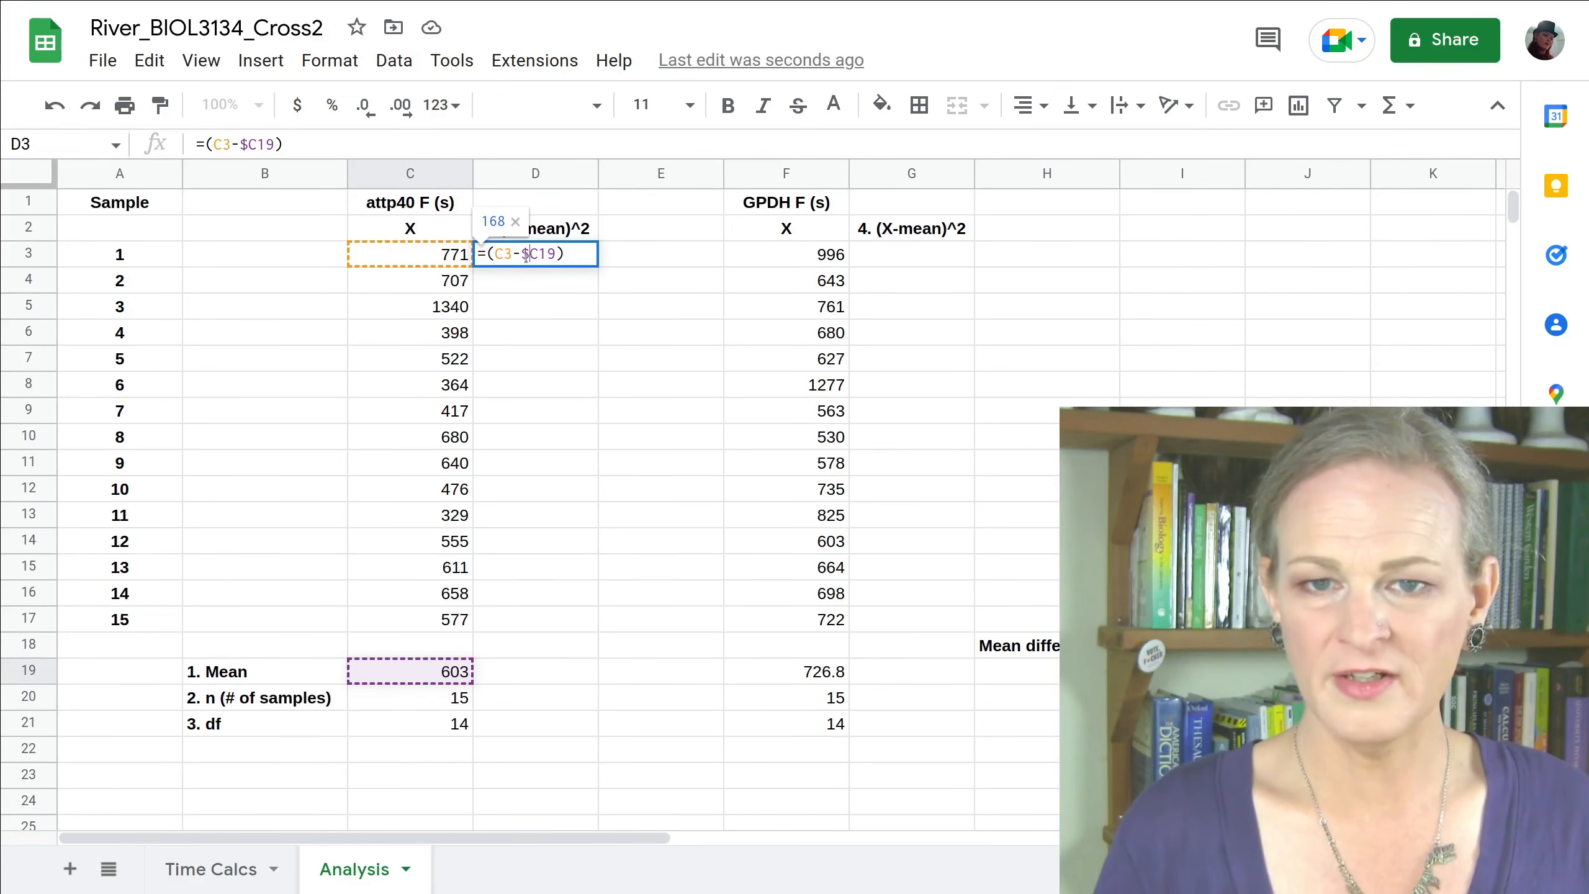
pyautogui.write('$')
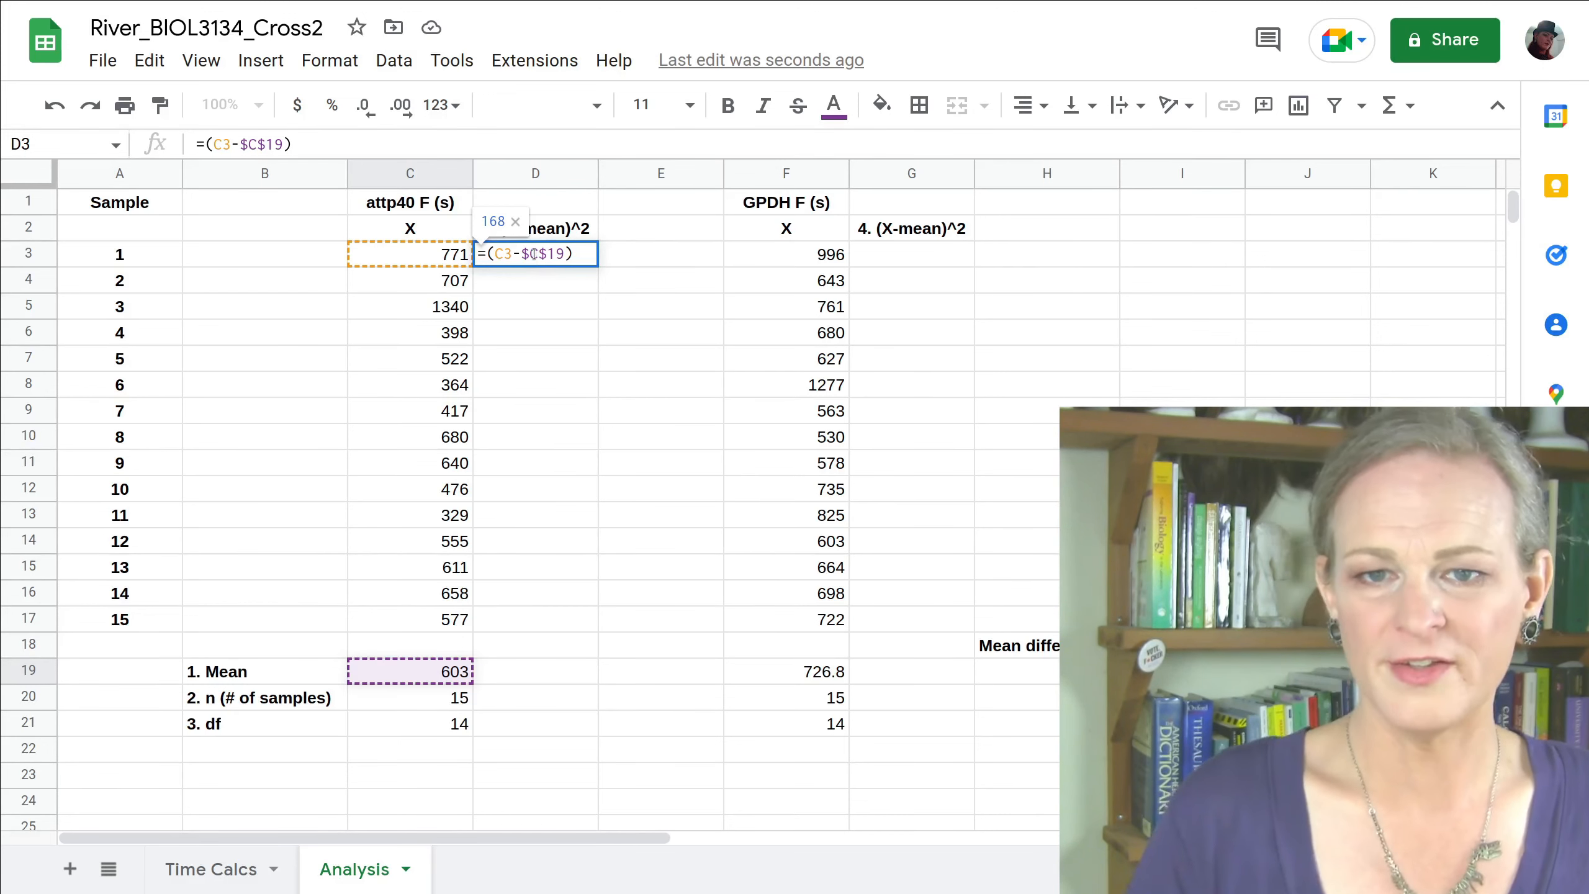
# - Select each dollar sign in the D3 formula's mean reference, and remove and re-enter the one before the row number
pyautogui.press('Left')
pyautogui.press('Left')
pyautogui.hotkey('shift', 'Left')
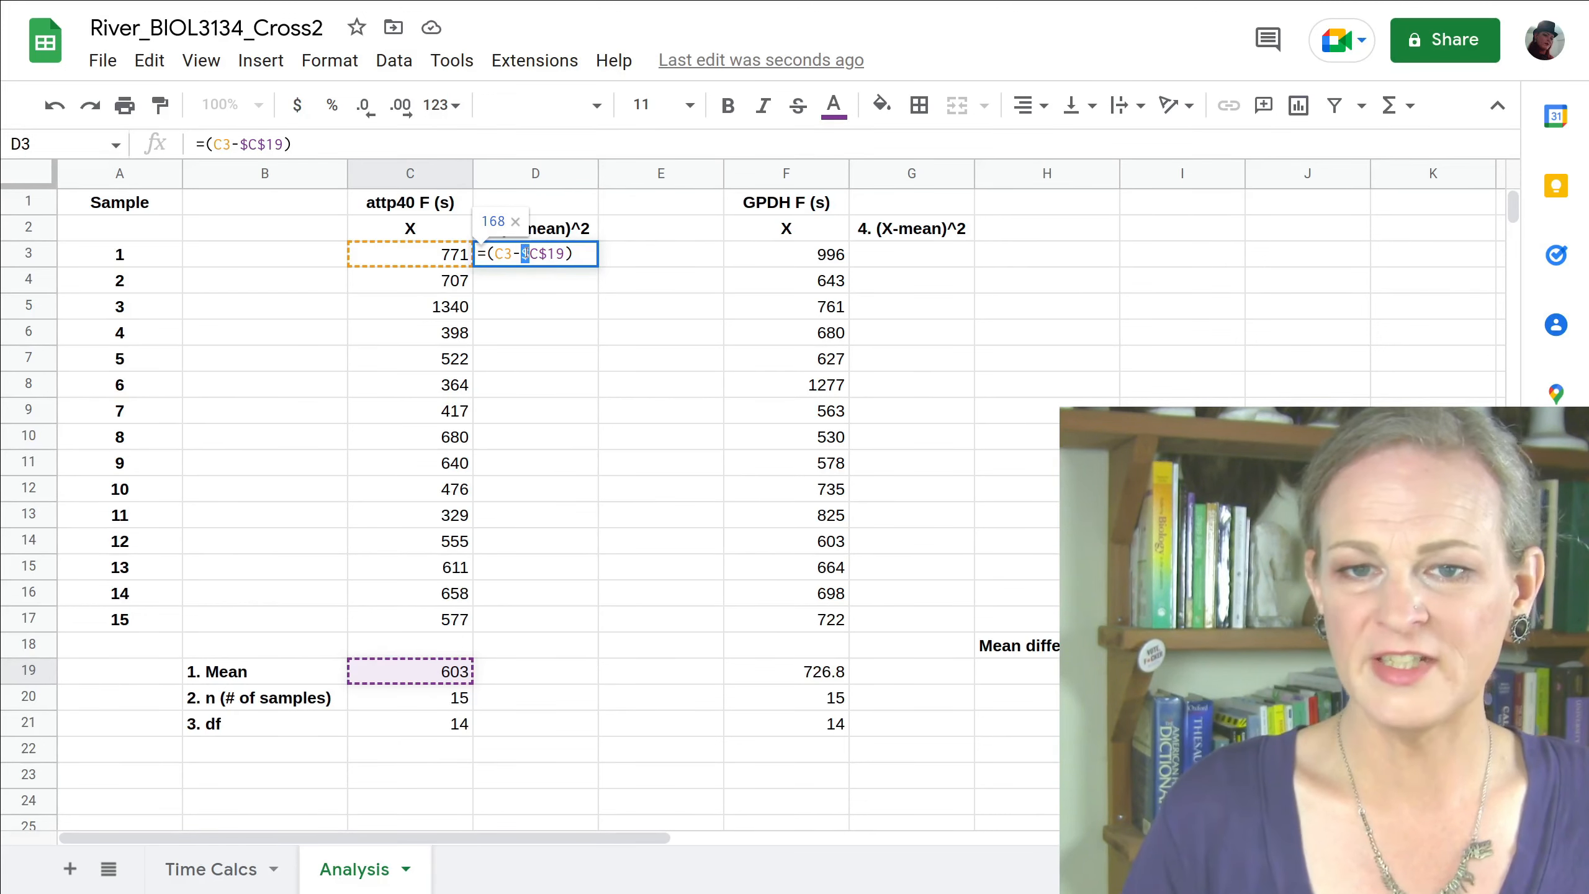
pyautogui.press('Right')
pyautogui.press('Right')
pyautogui.hotkey('shift', 'Right')
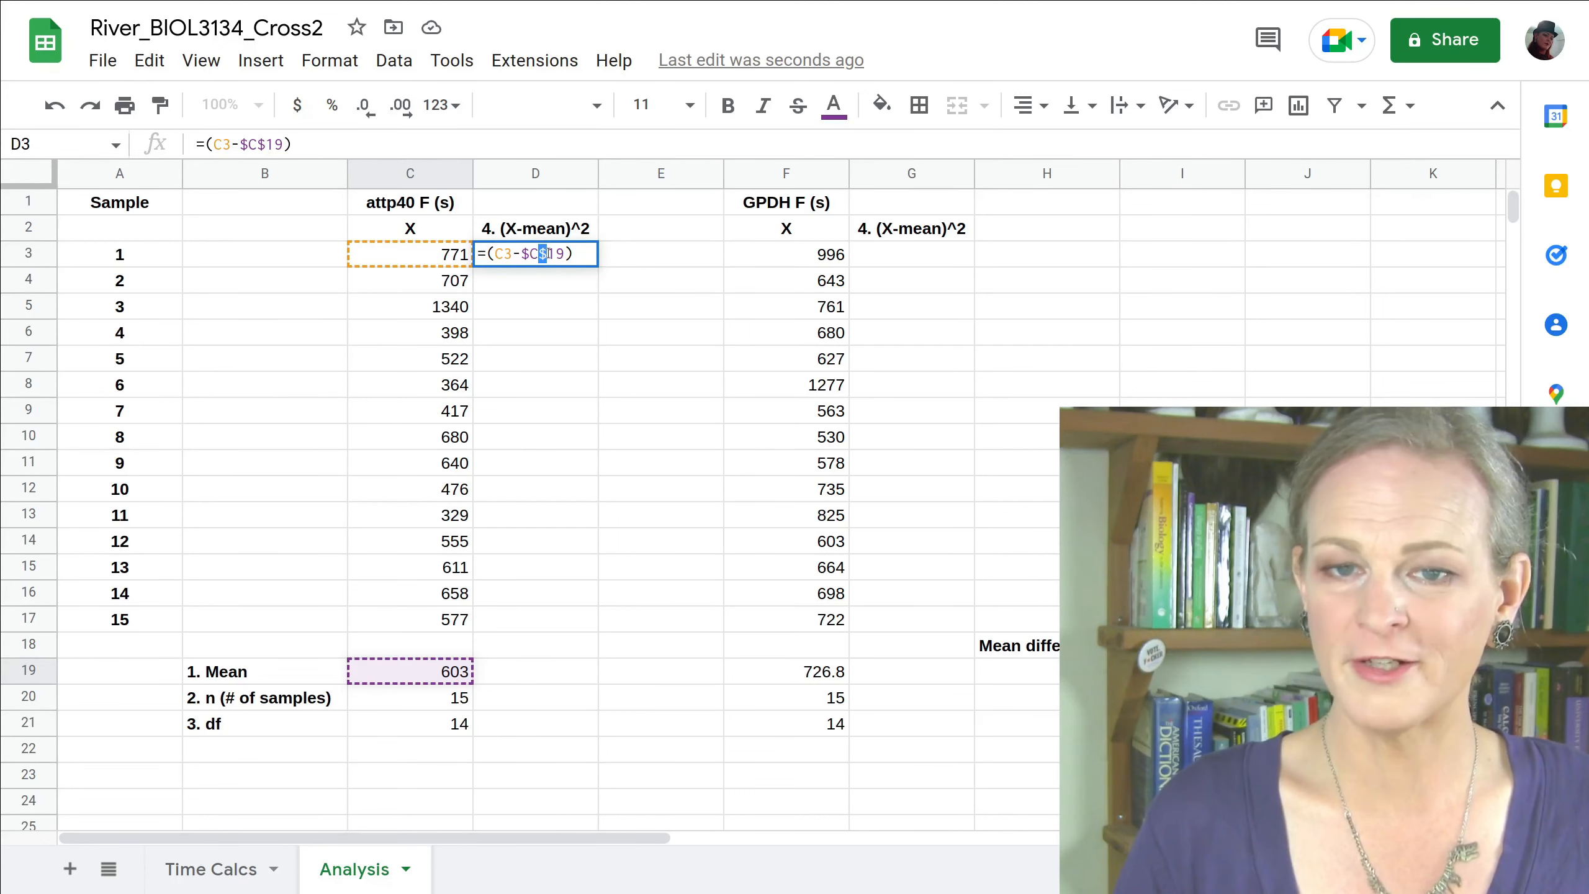
pyautogui.click(557, 258)
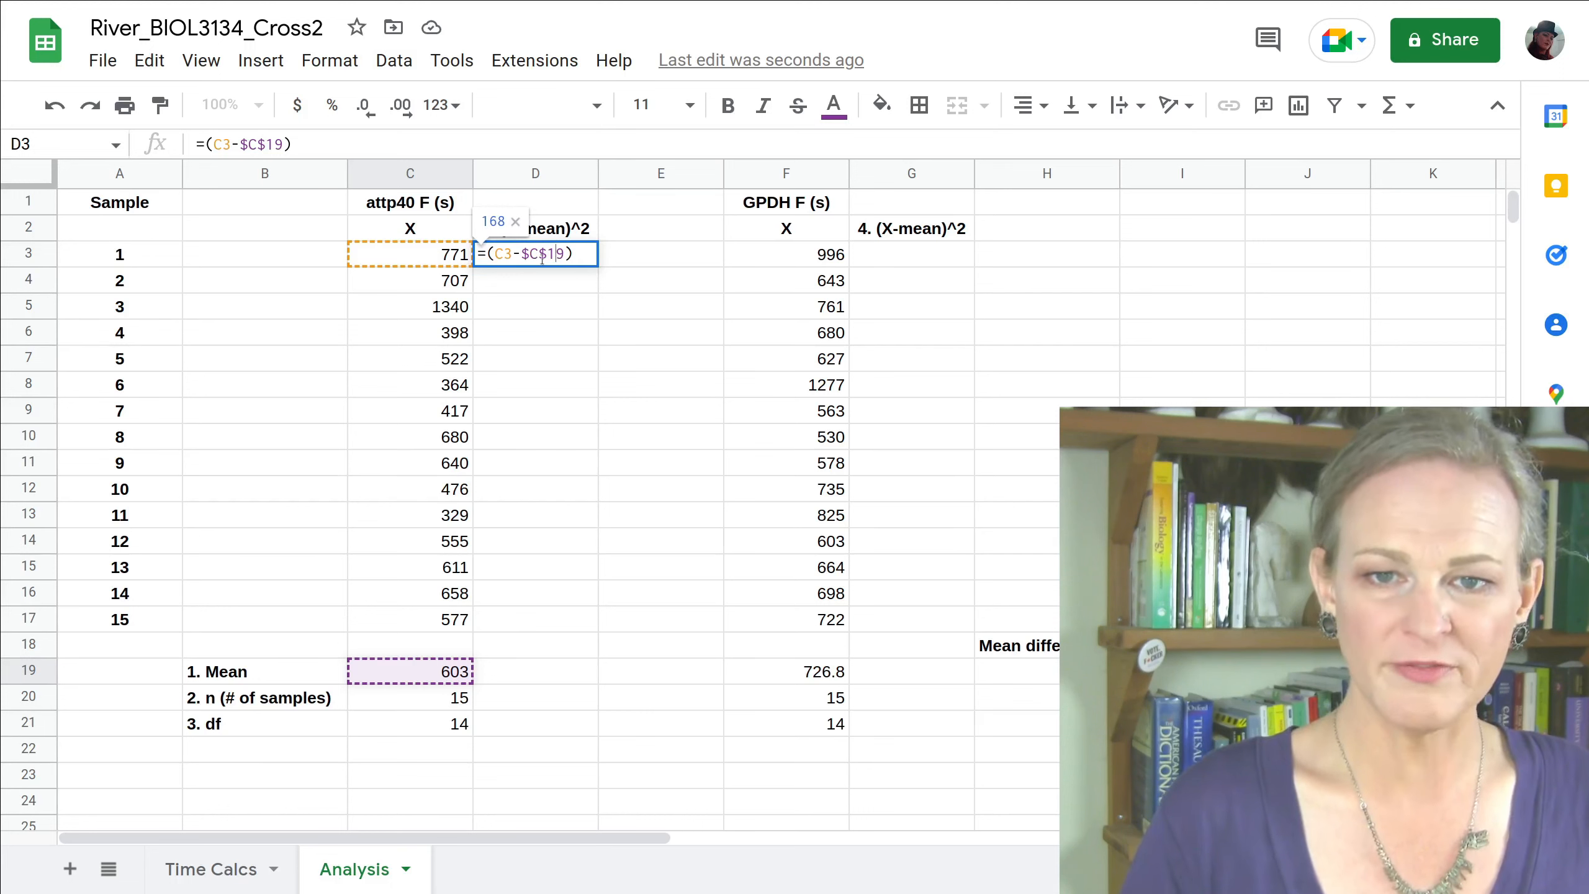
pyautogui.click(543, 253)
pyautogui.press('BackSpace')
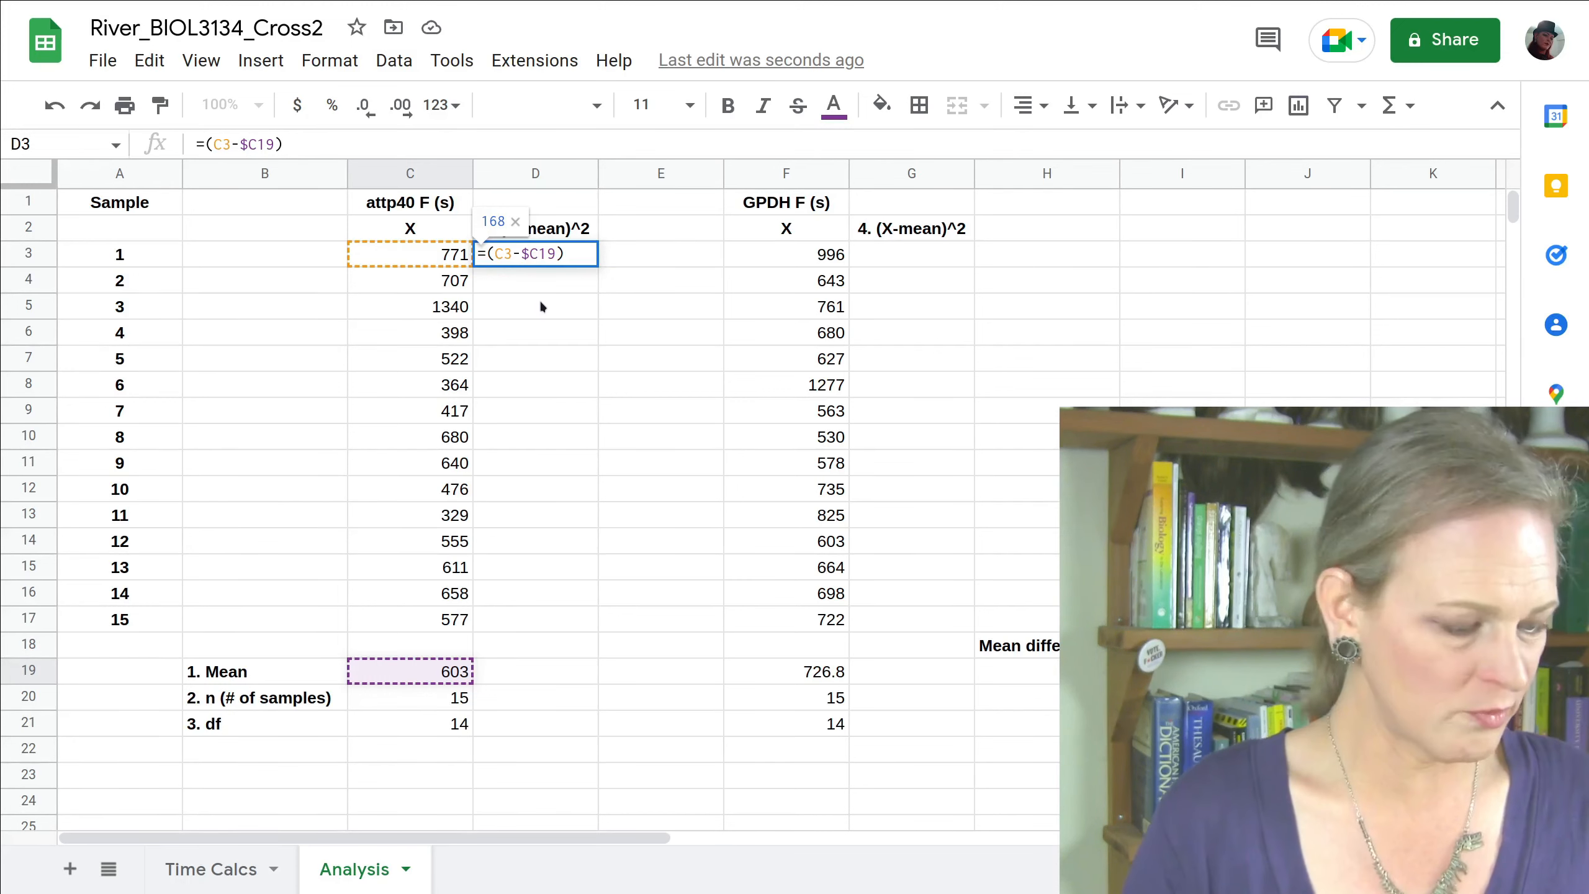
pyautogui.write('$')
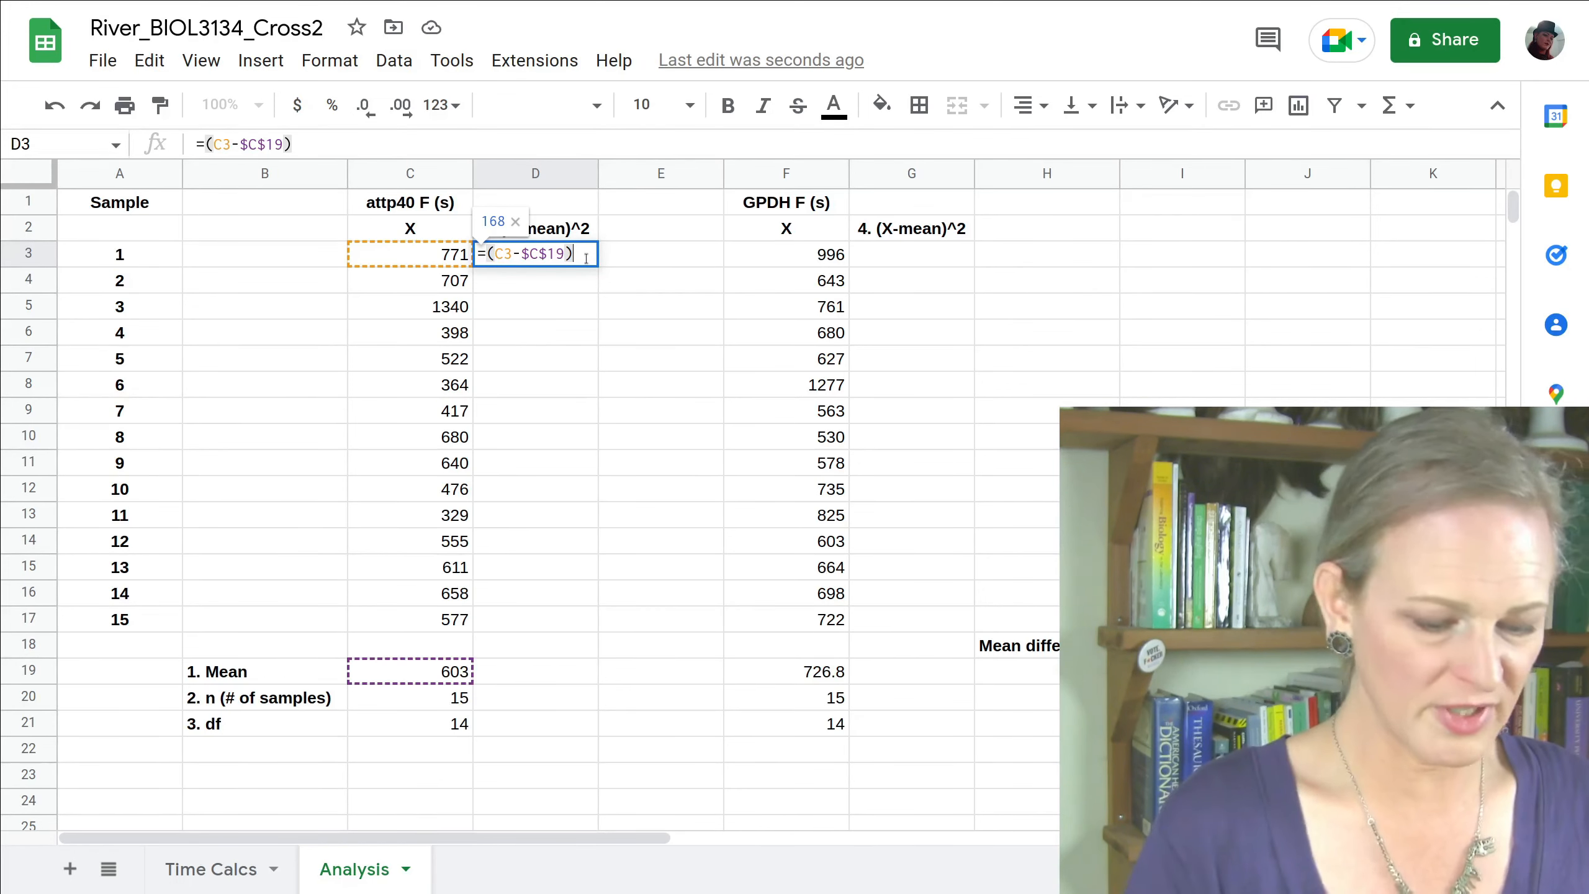
# - Complete the D3 formula as =(C3-$C$19)^2 and fill it down through D17 for all attp40 F samples
pyautogui.write('^')
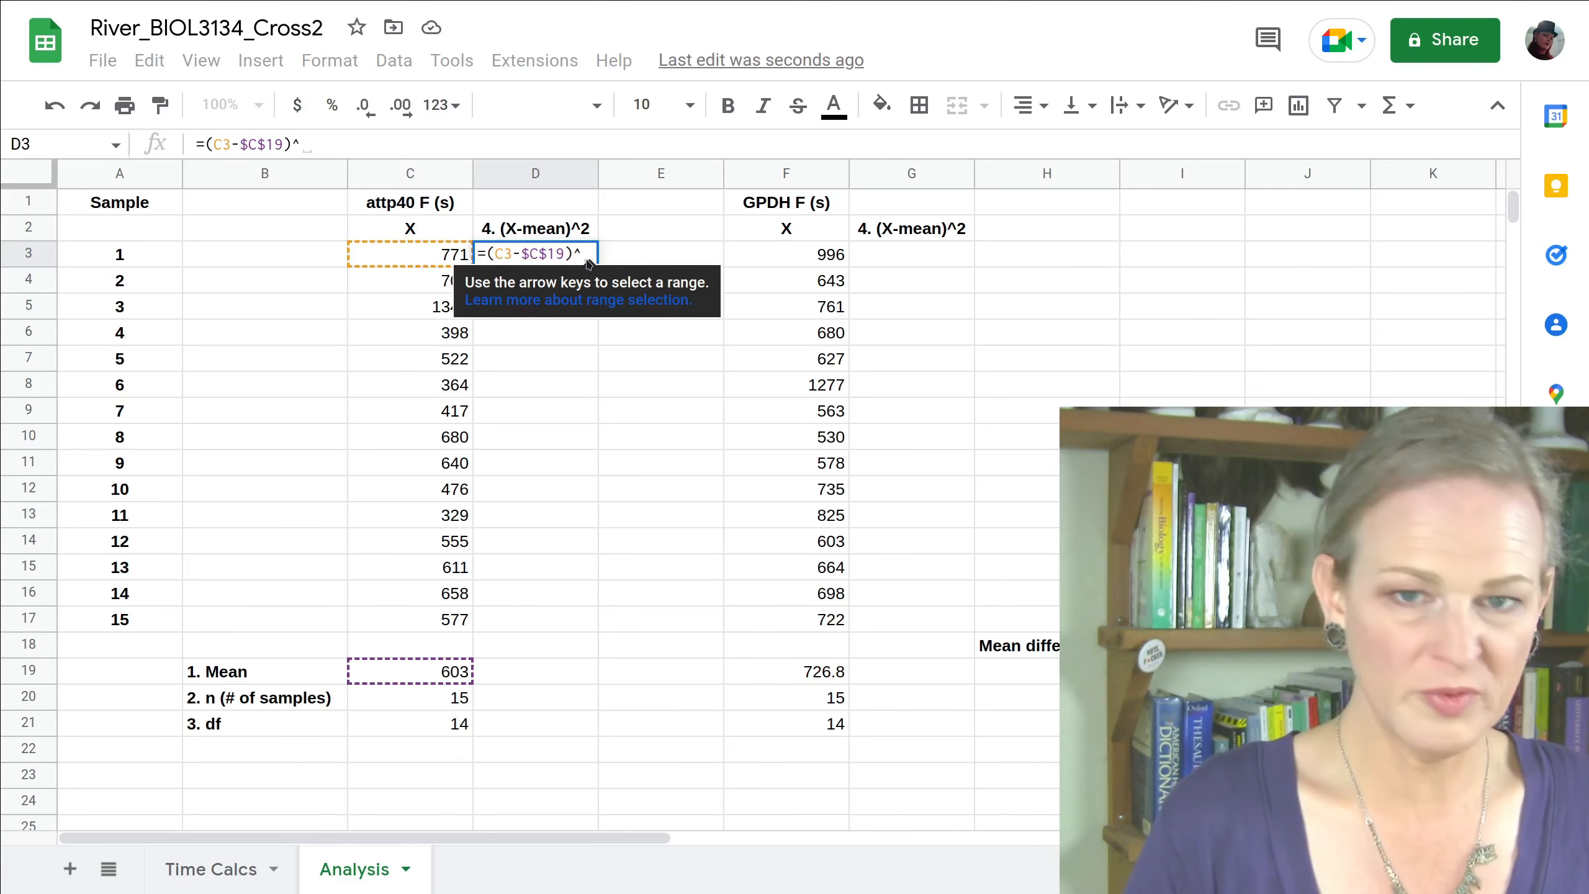
pyautogui.write('@')
pyautogui.press('BackSpace')
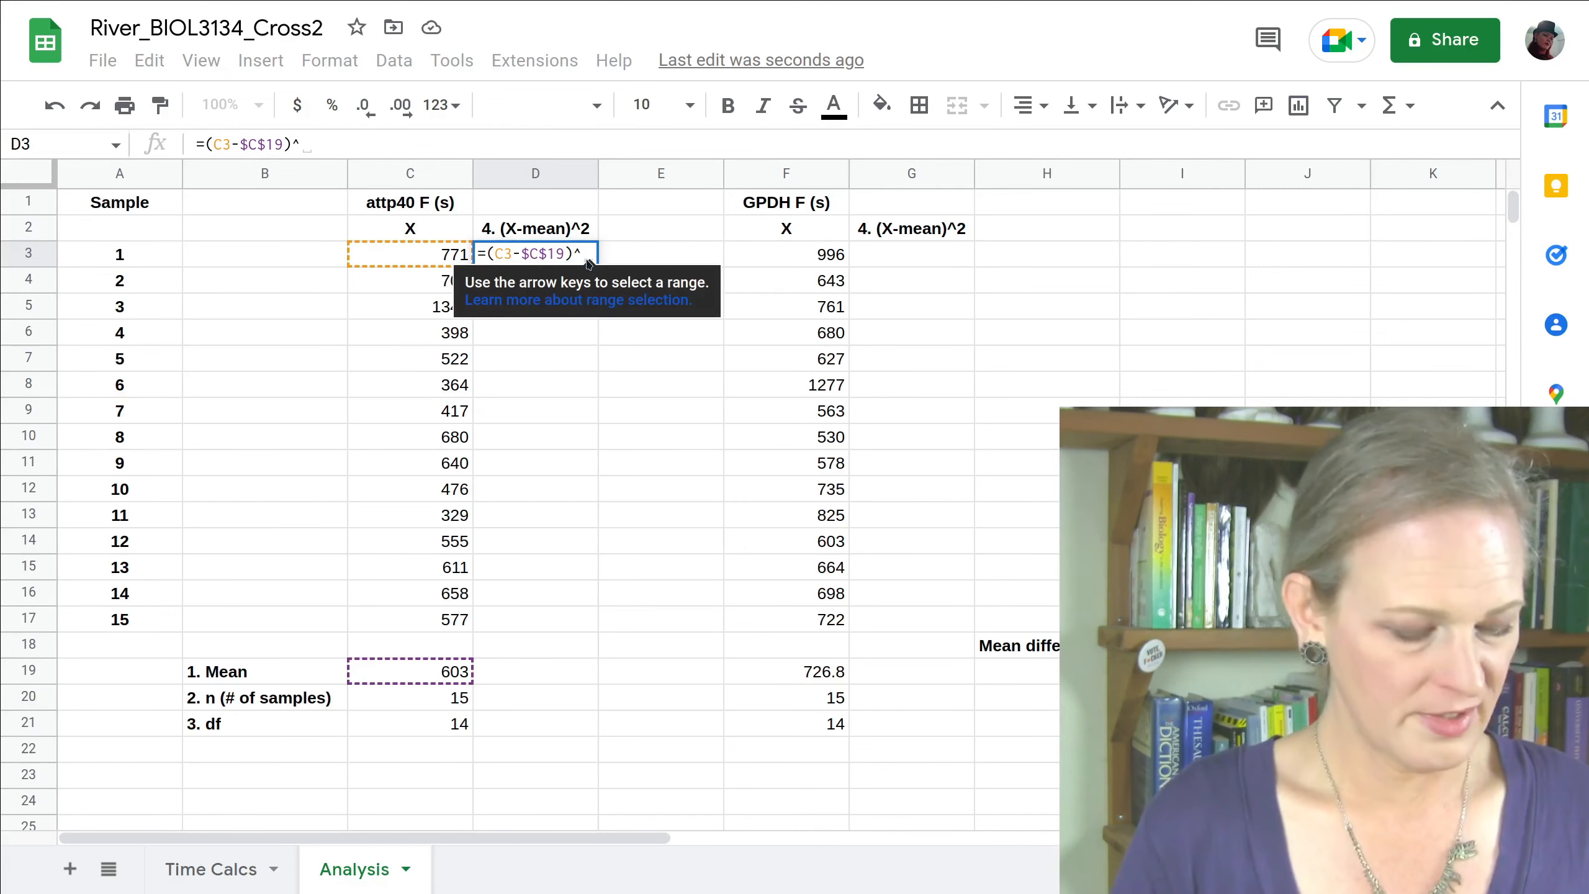
pyautogui.write('2')
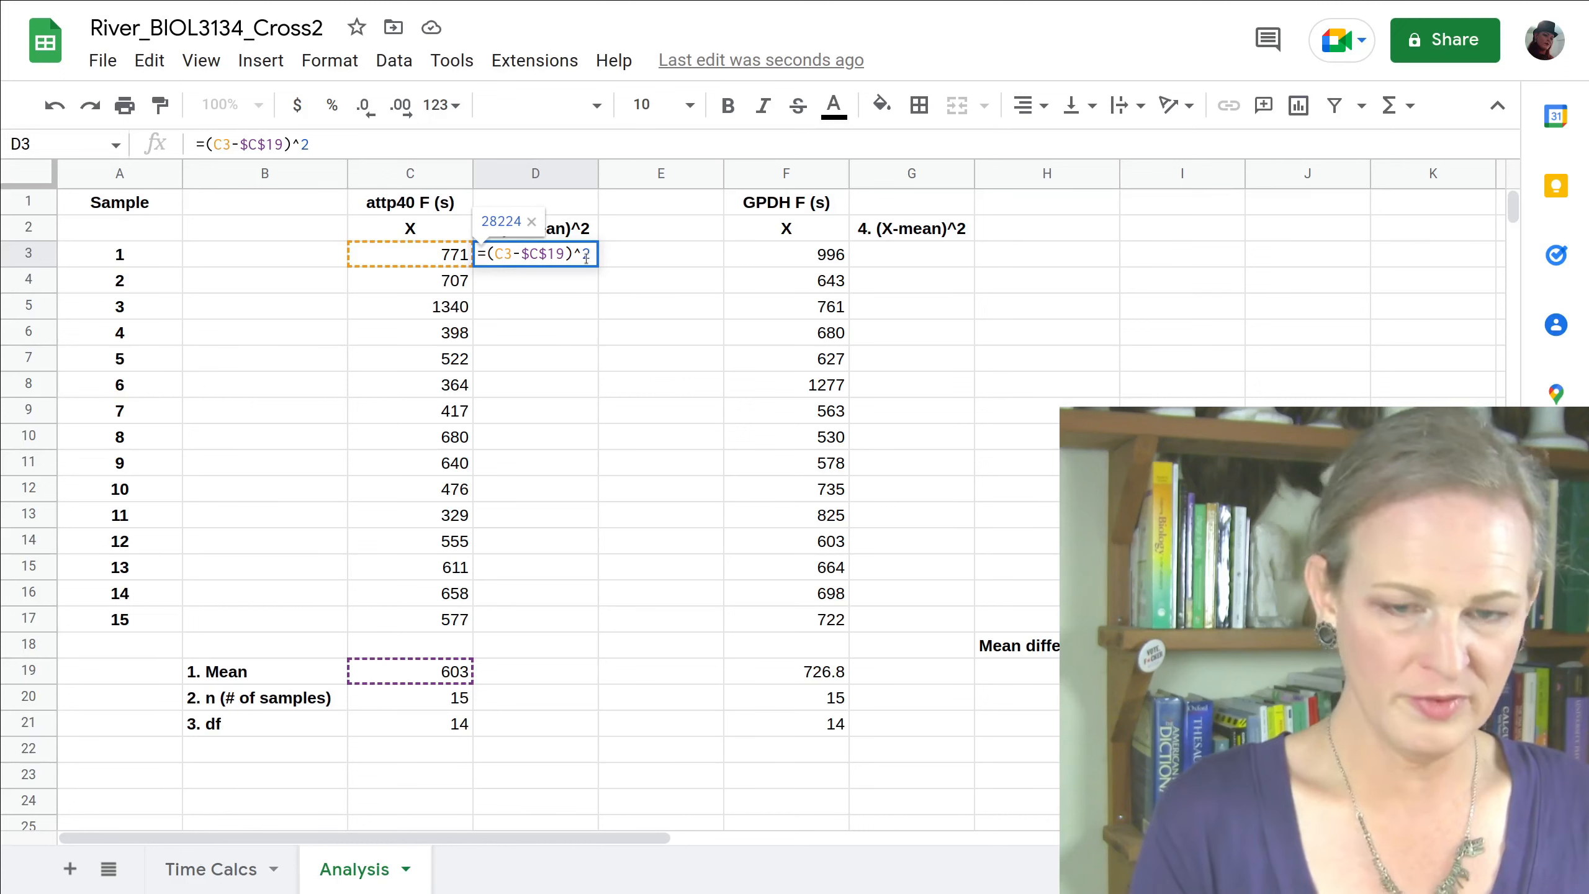
pyautogui.press('Return')
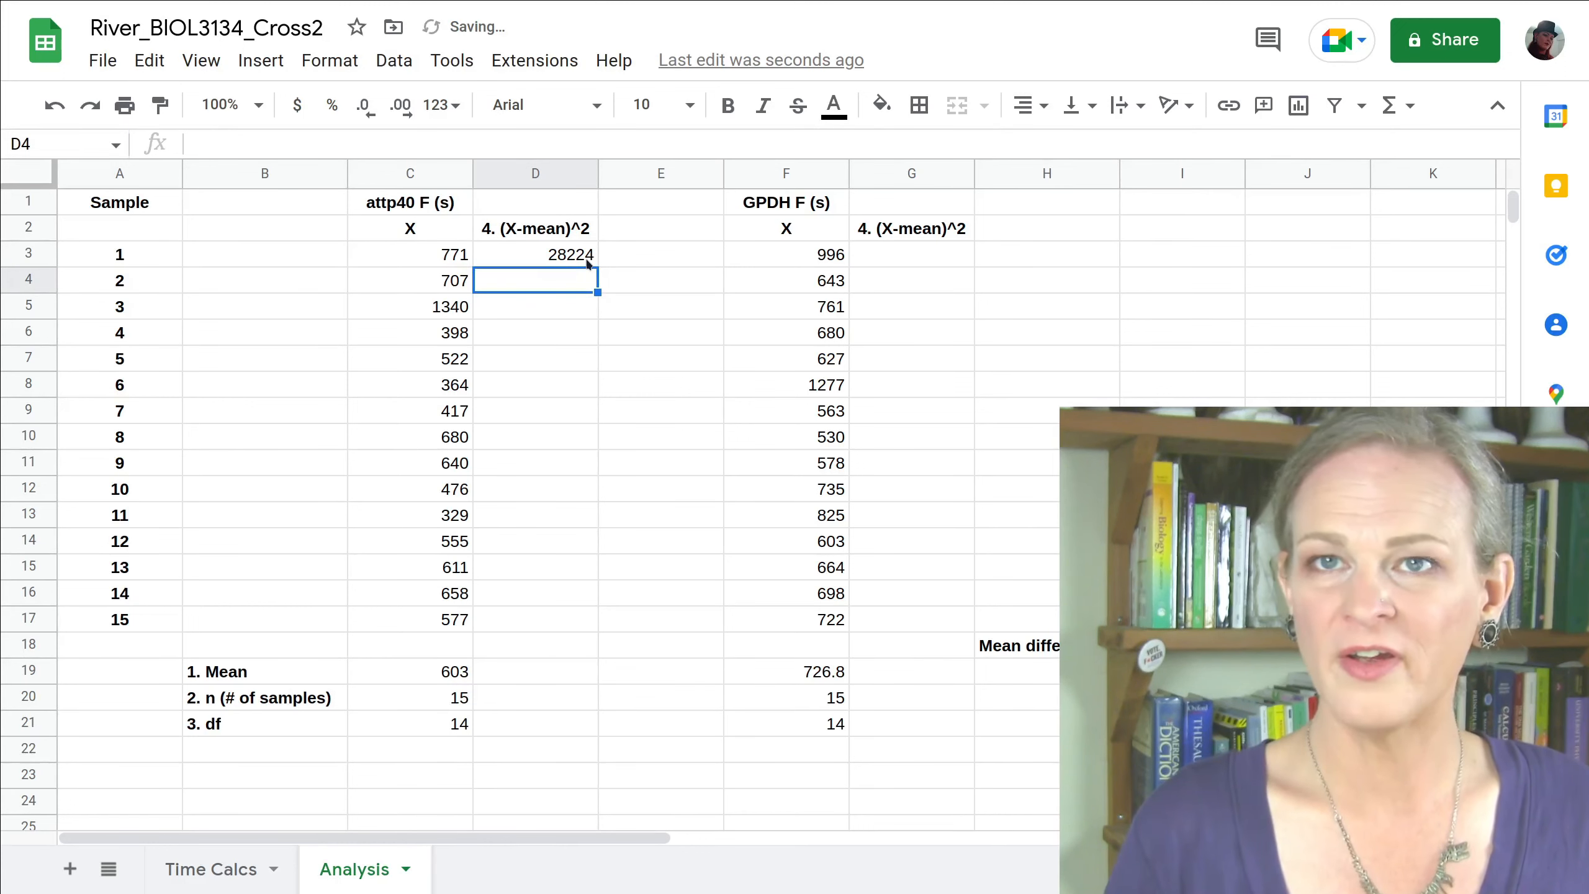
pyautogui.click(588, 263)
pyautogui.moveTo(598, 269); pyautogui.dragTo(576, 628)
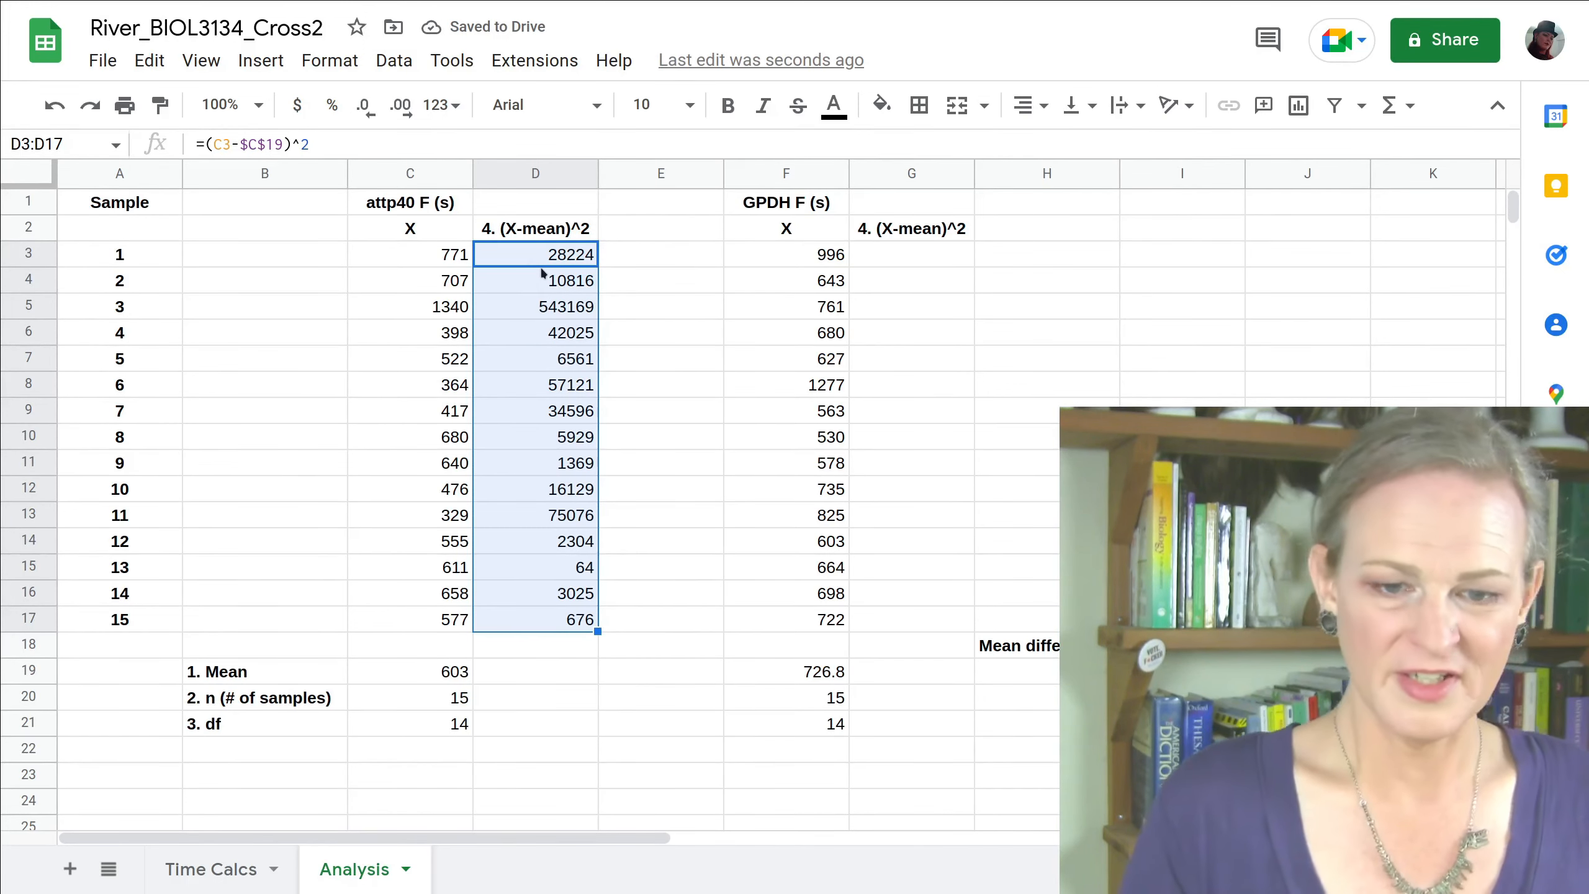
# - Copy the squared-deviation formulas from D3:D17 to G3:G17 for the GPDH F samples
pyautogui.hotkey('ctrl', 'c')
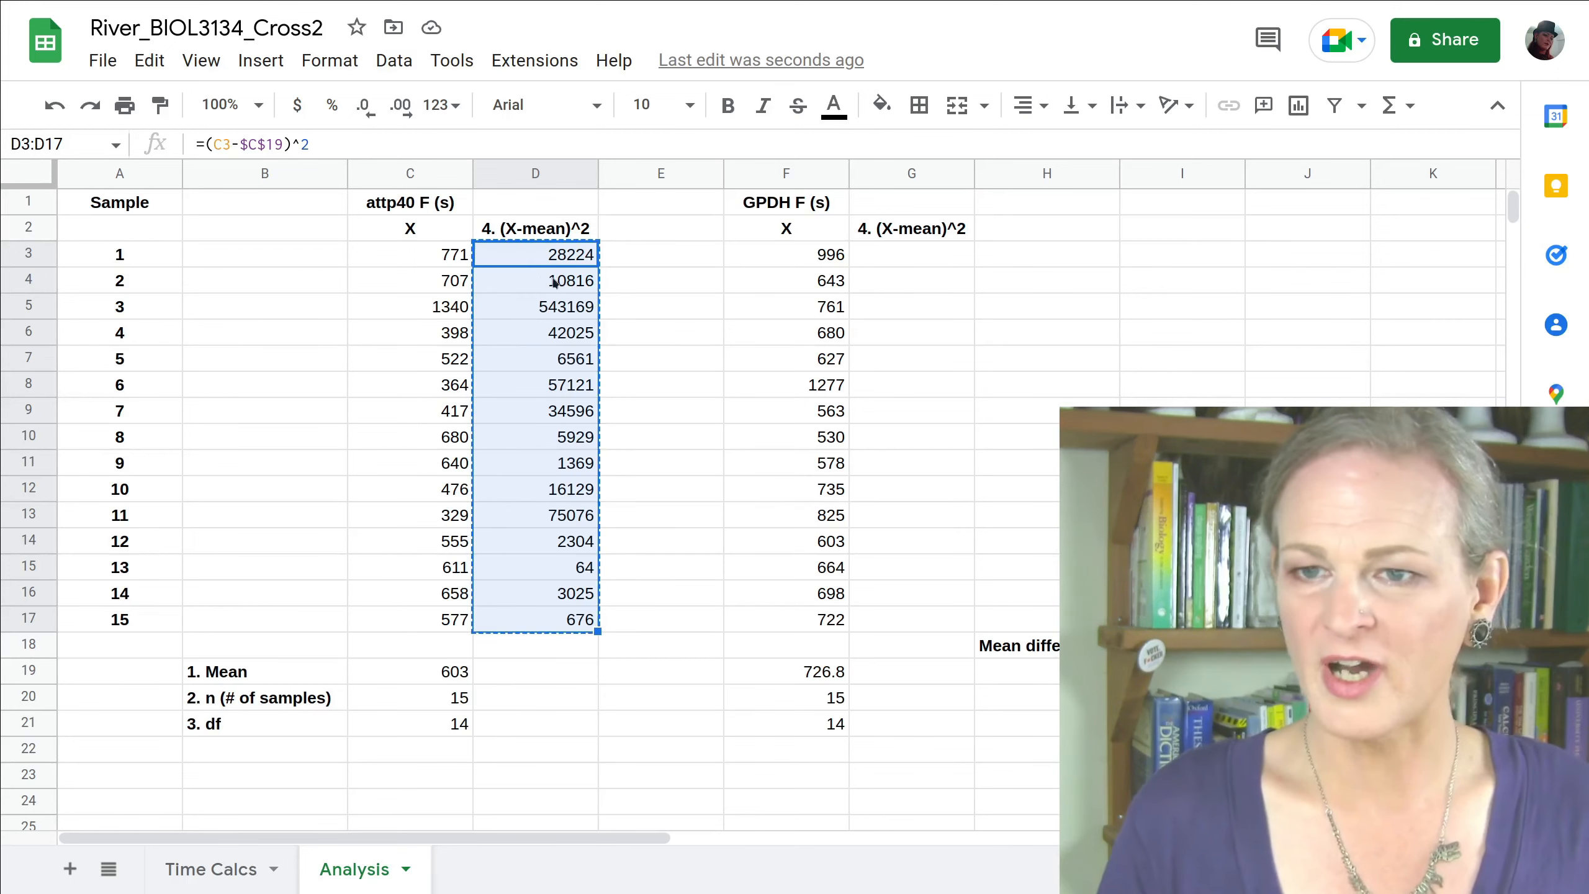
pyautogui.click(871, 258)
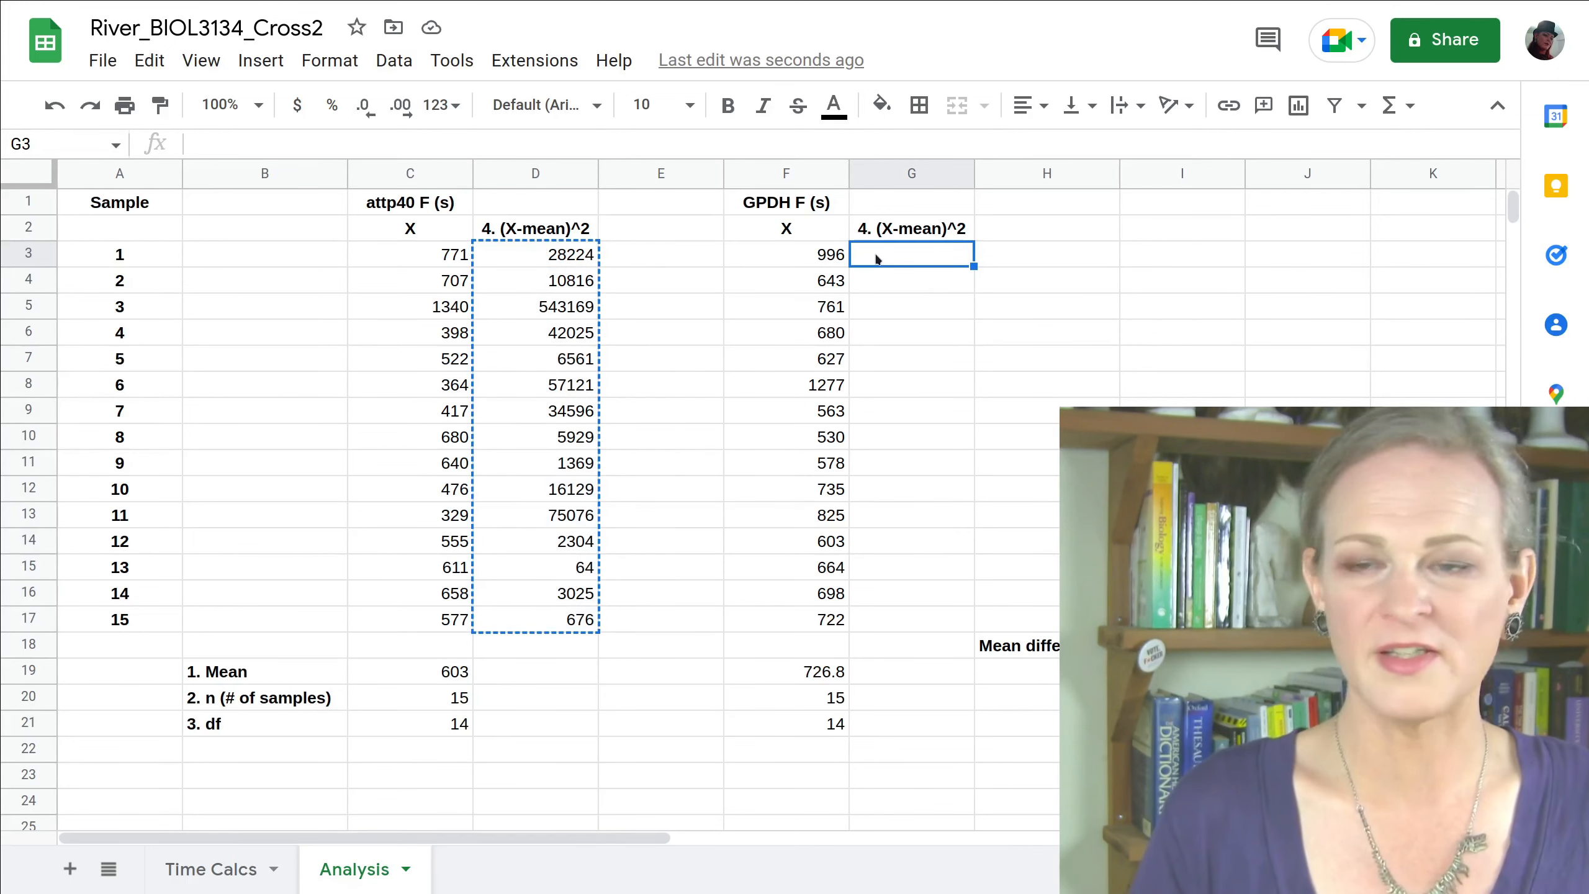
pyautogui.hotkey('ctrl', 'v')
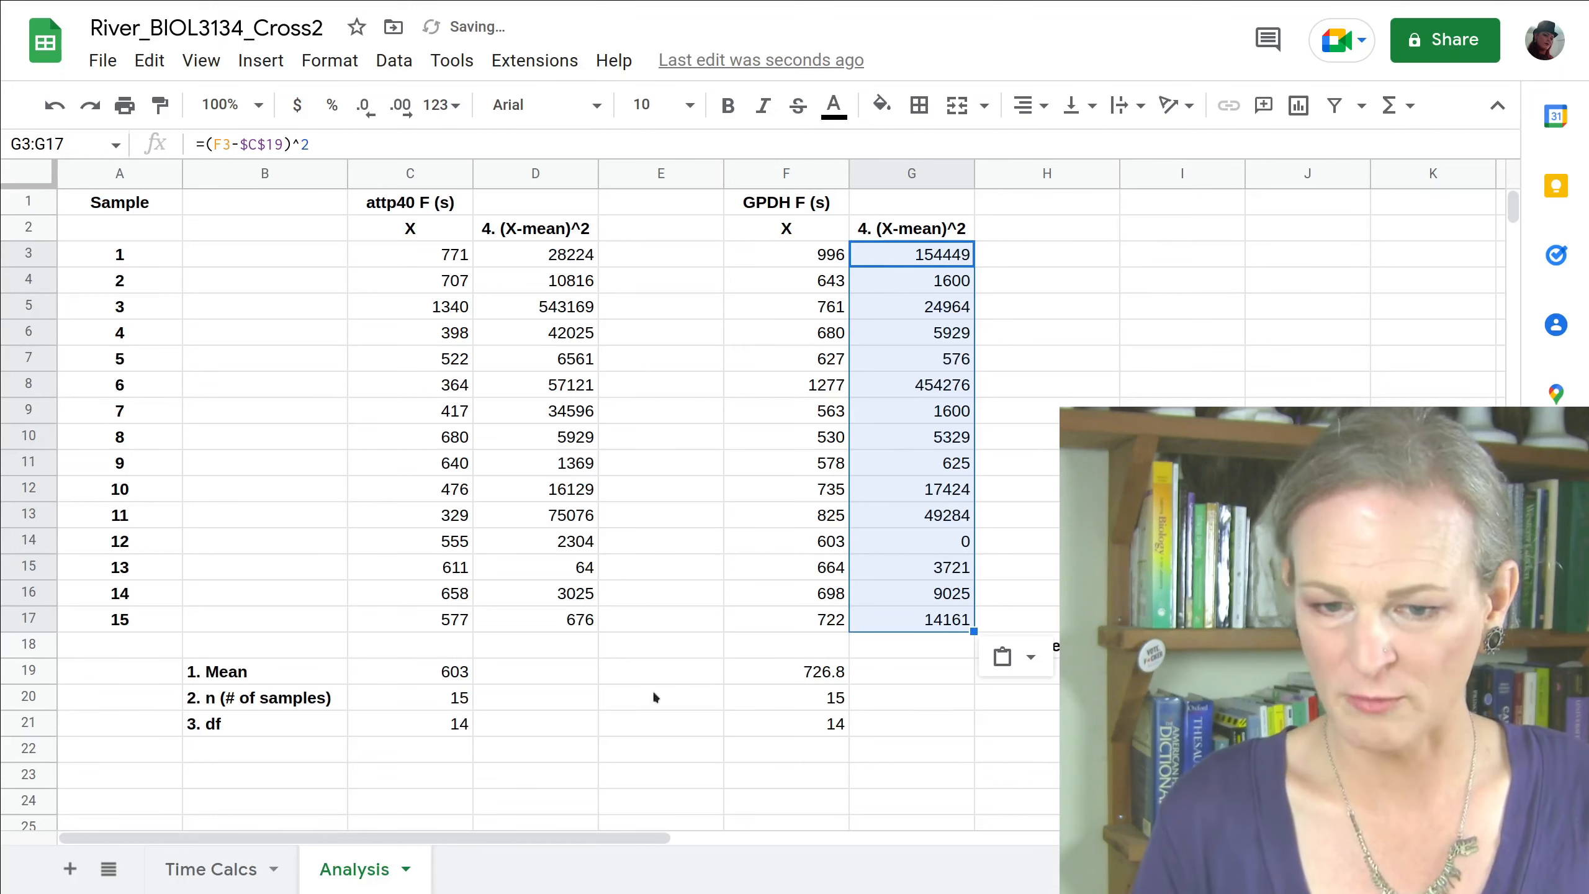
# - Label cell B22 "5. Σ(X-mean)^2" below the df label
pyautogui.click(277, 747)
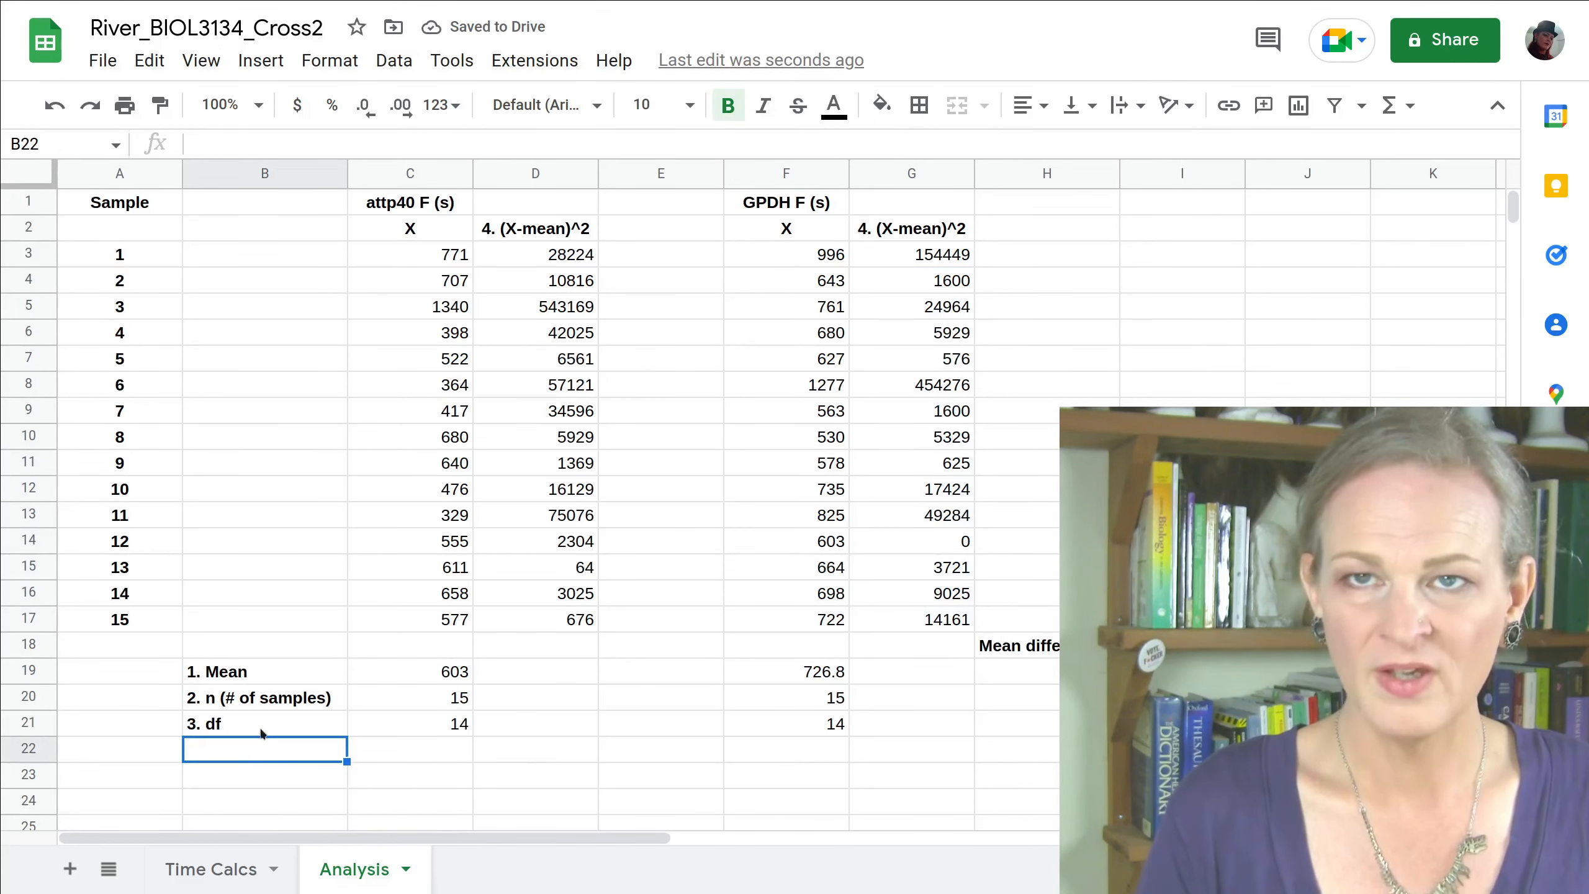
pyautogui.write('5.')
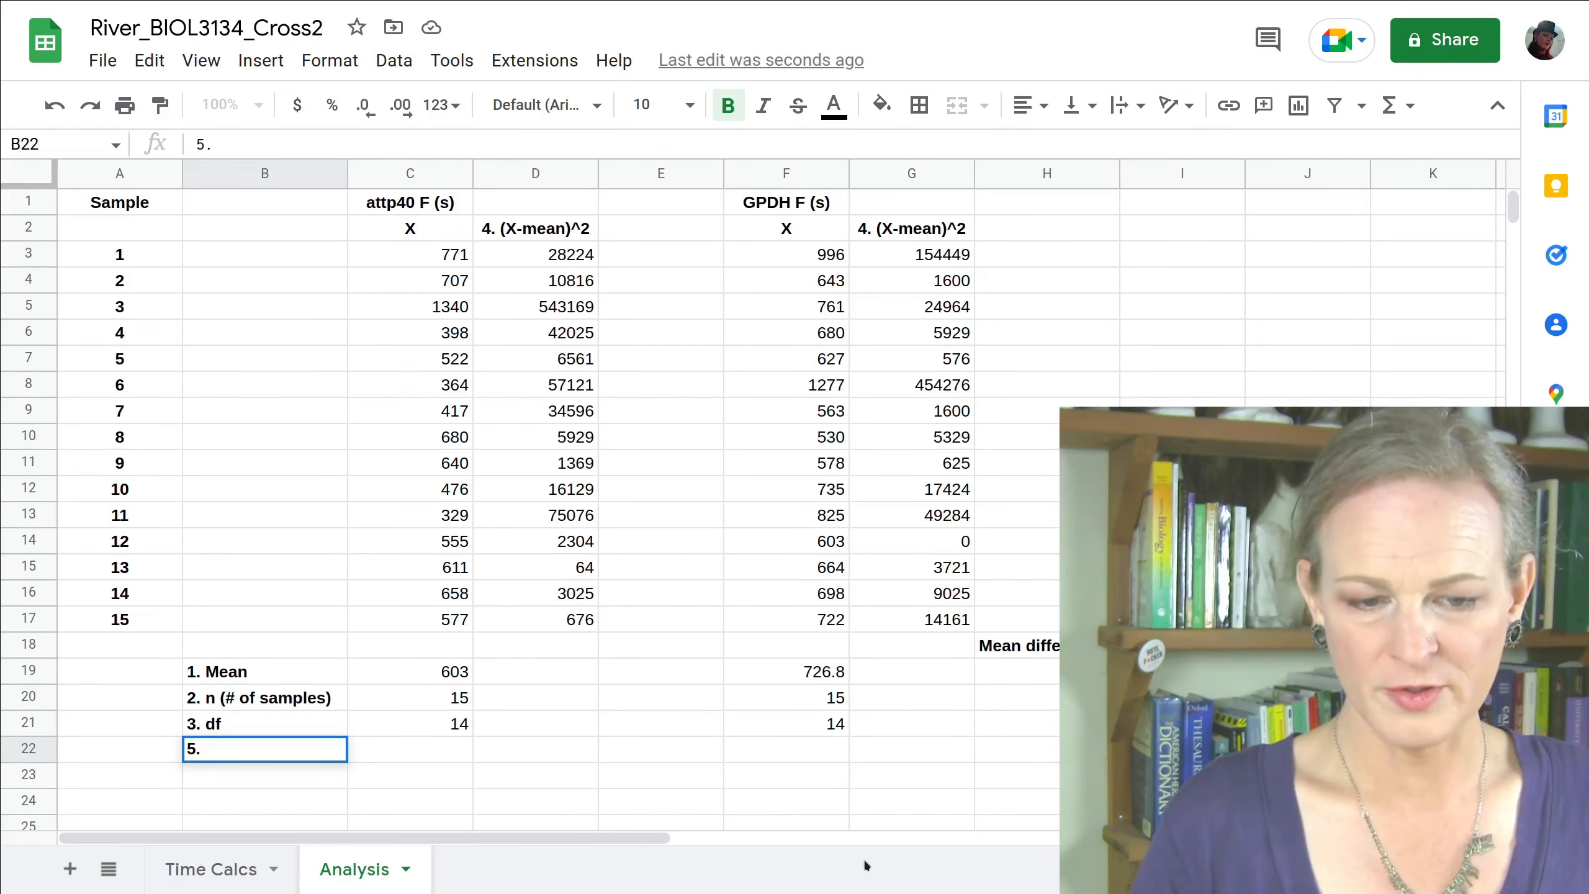
pyautogui.hotkey('ctrl', 'v')
pyautogui.click(514, 744)
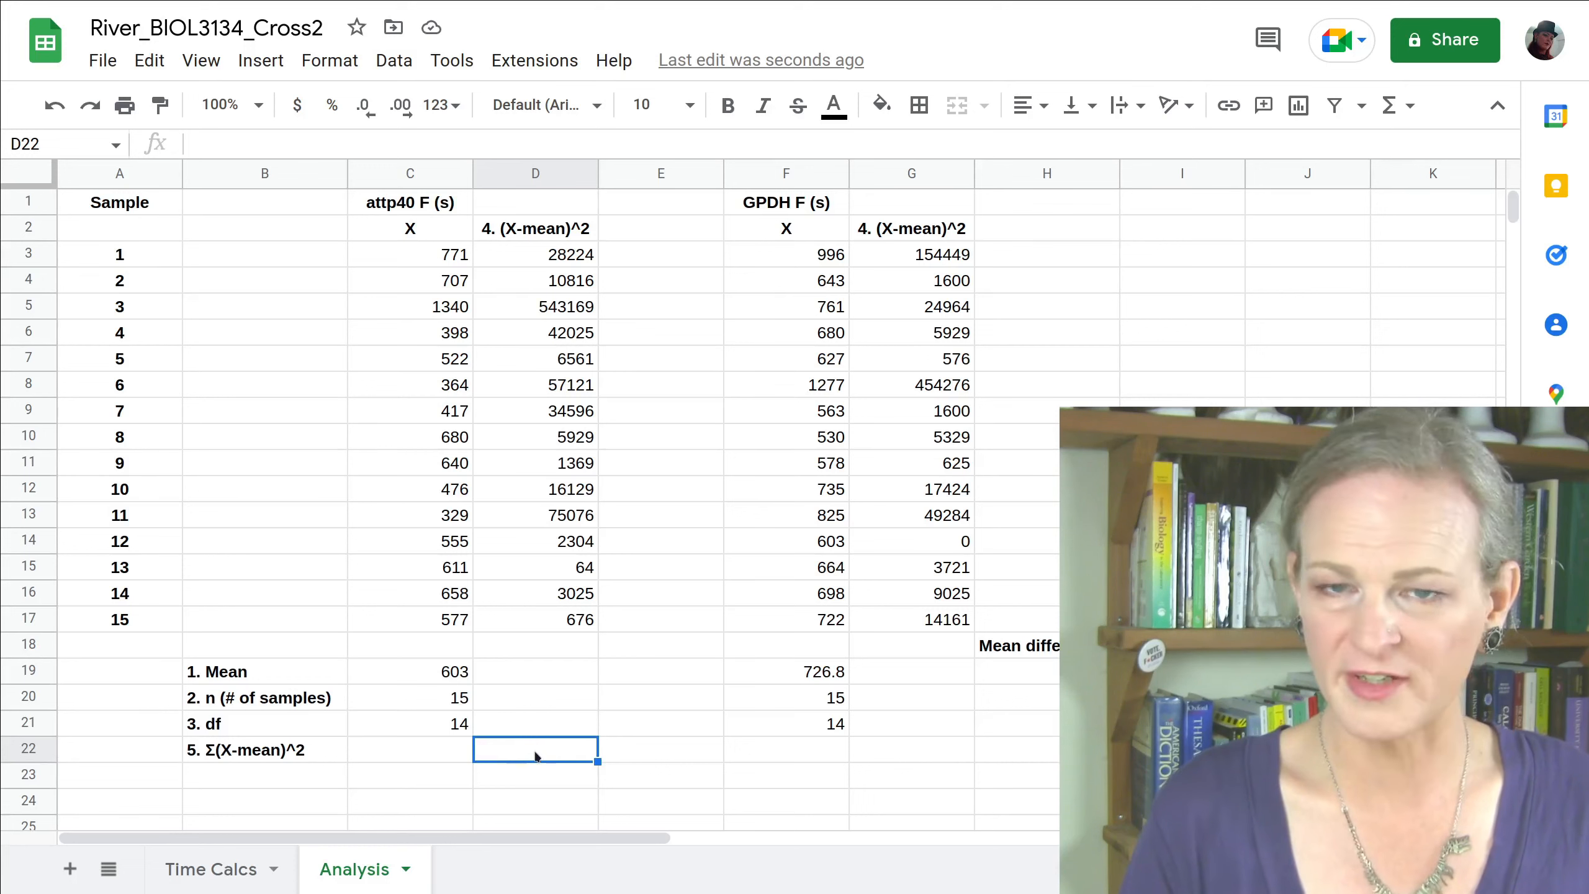
# - Enter =sum(D3:D17) in D22 to total the attp40 F squared deviations
pyautogui.write('=sum')
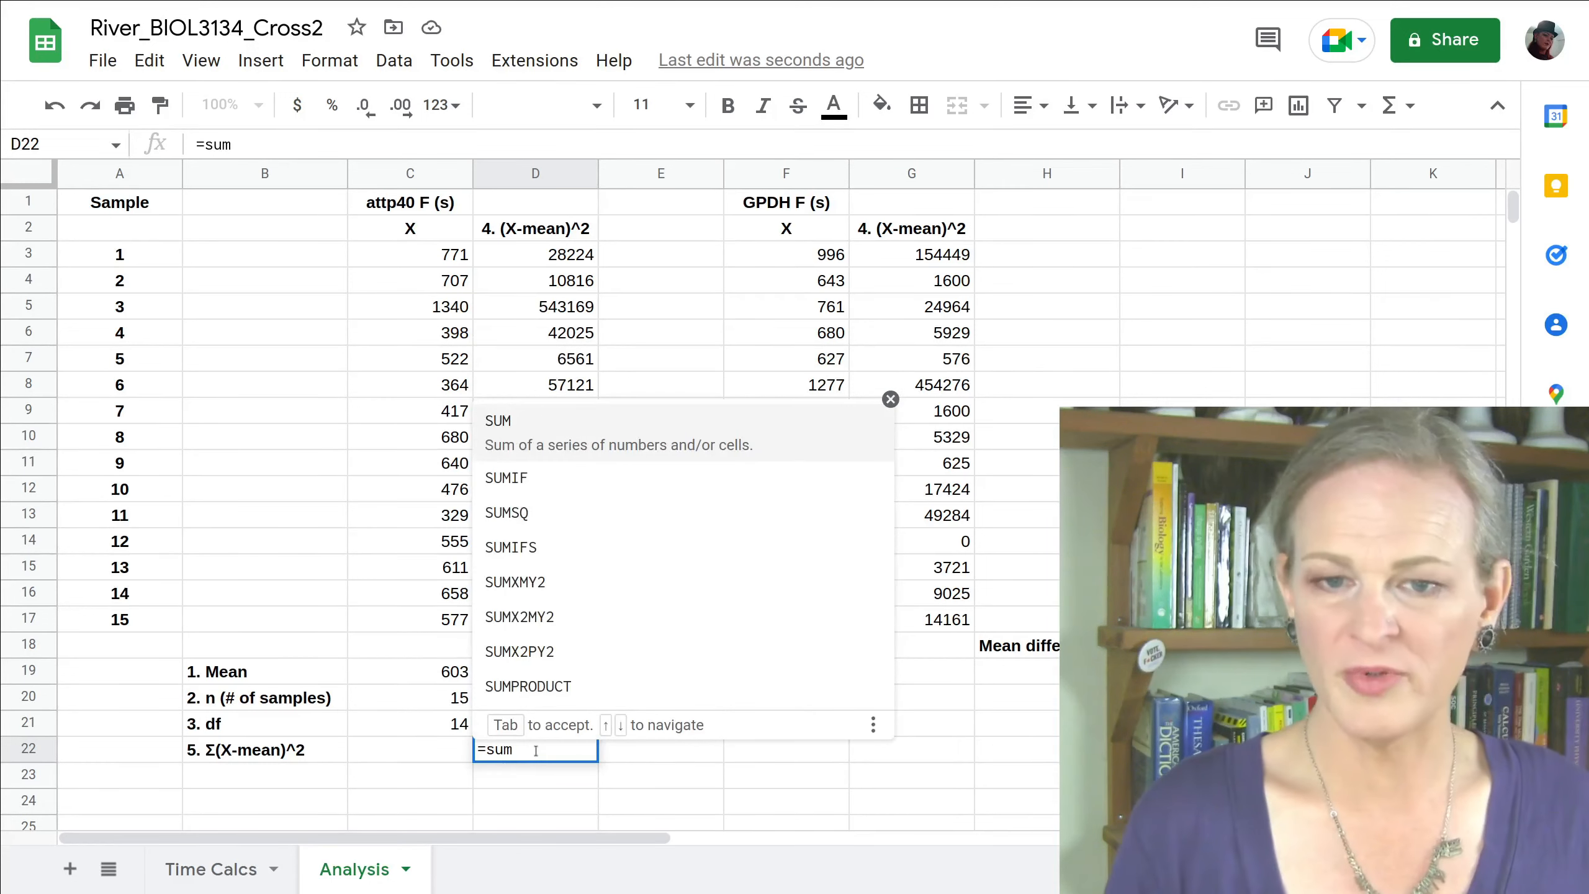
pyautogui.write('(')
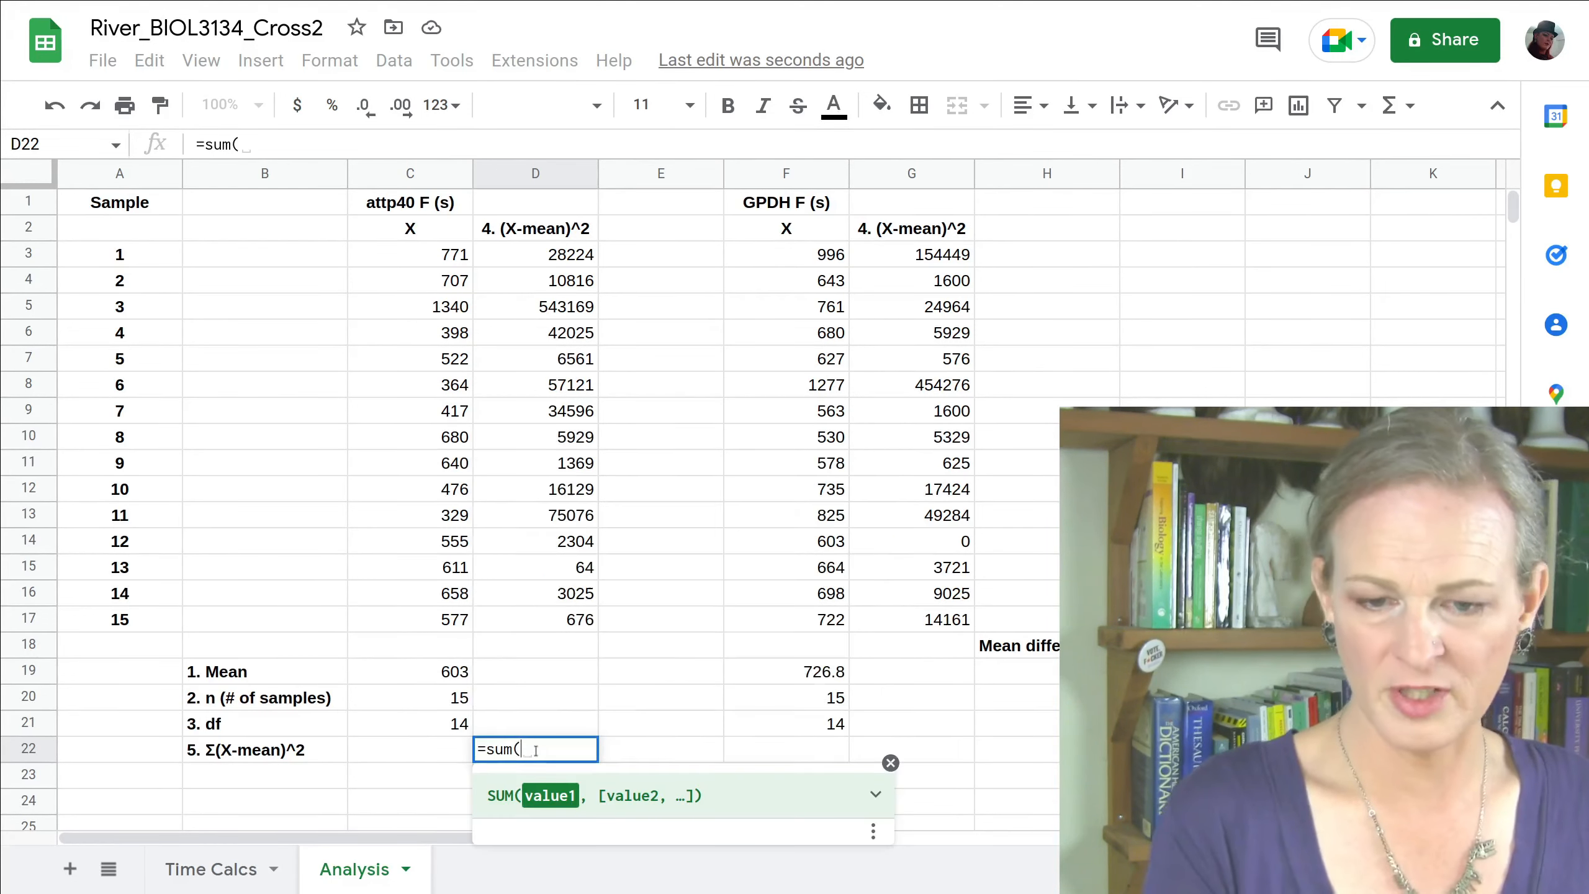
pyautogui.click(550, 260)
pyautogui.moveTo(549, 260); pyautogui.dragTo(566, 618)
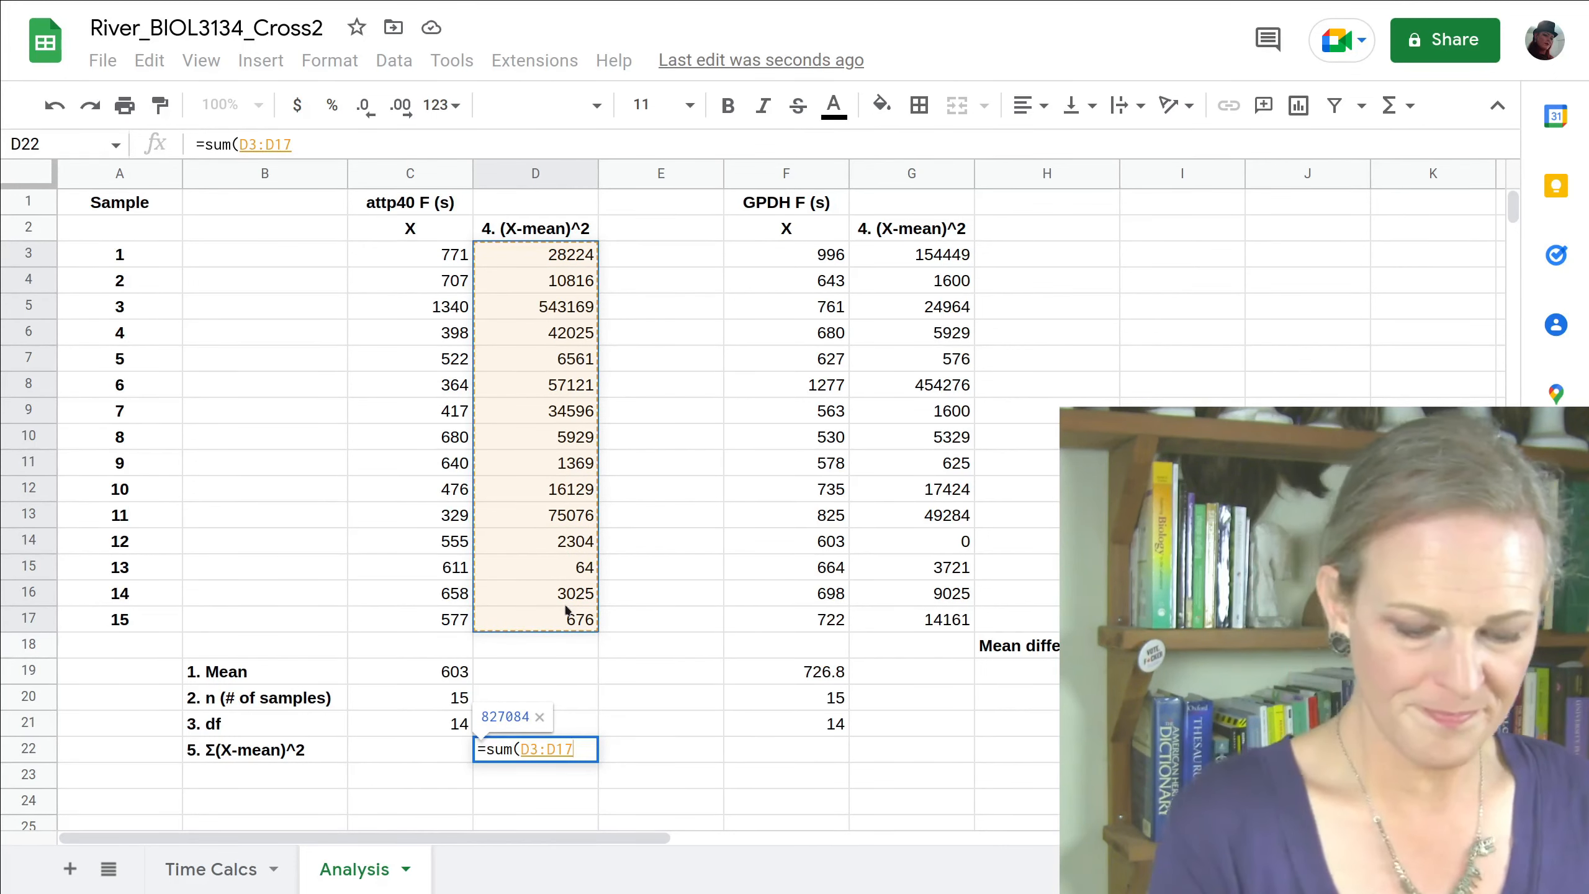
pyautogui.write(')')
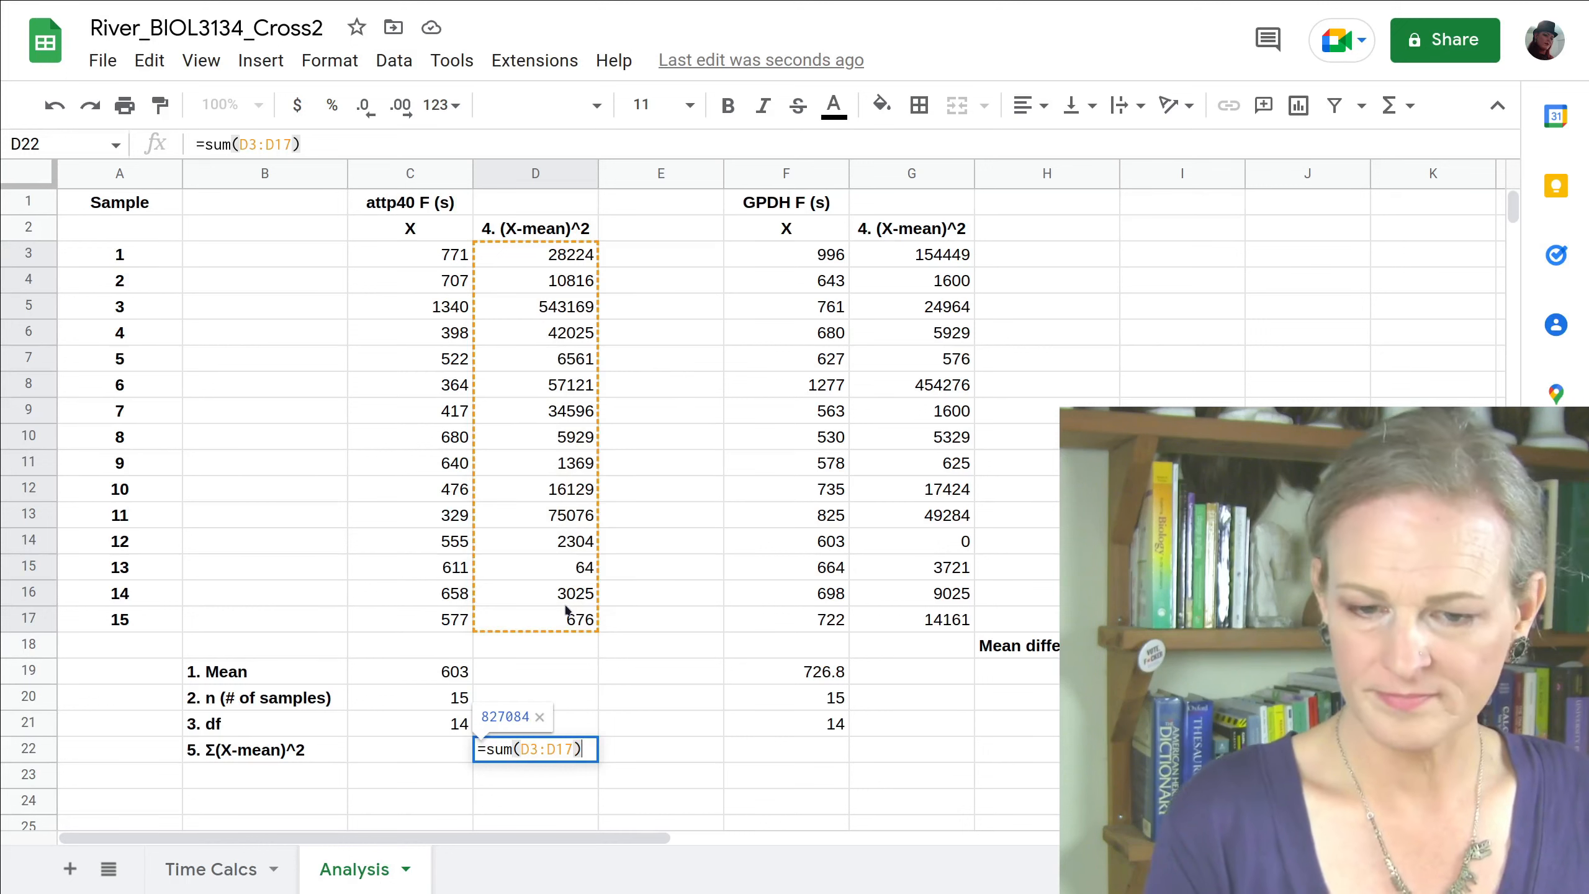
pyautogui.press('Return')
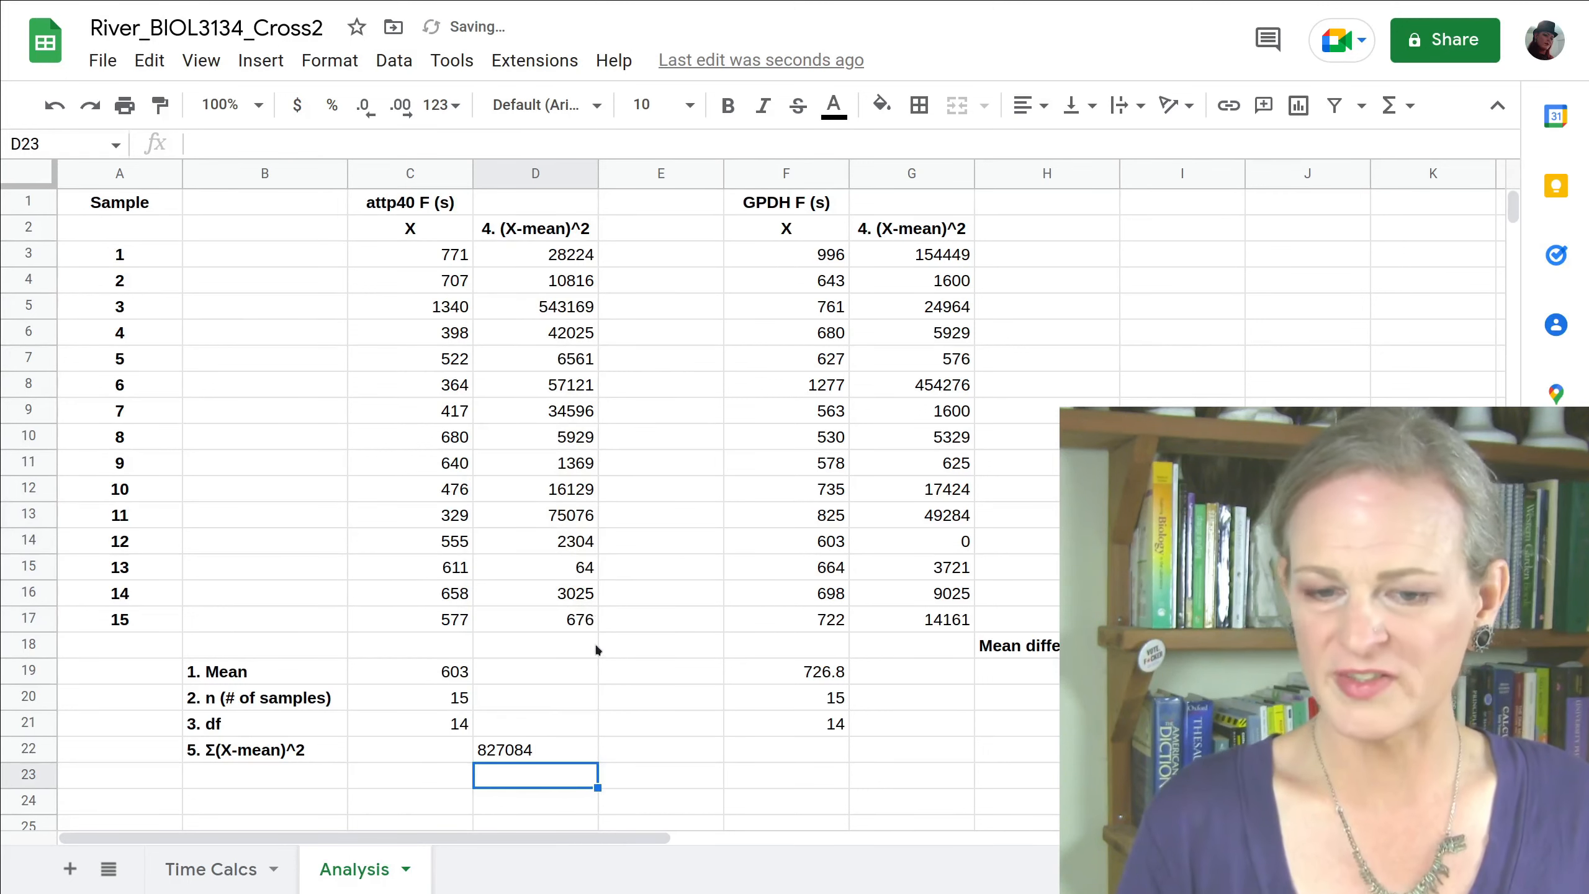
# - Copy the squared-deviation sum from D22 to G22 for the GPDH F samples
pyautogui.click(583, 745)
pyautogui.hotkey('ctrl', 'c')
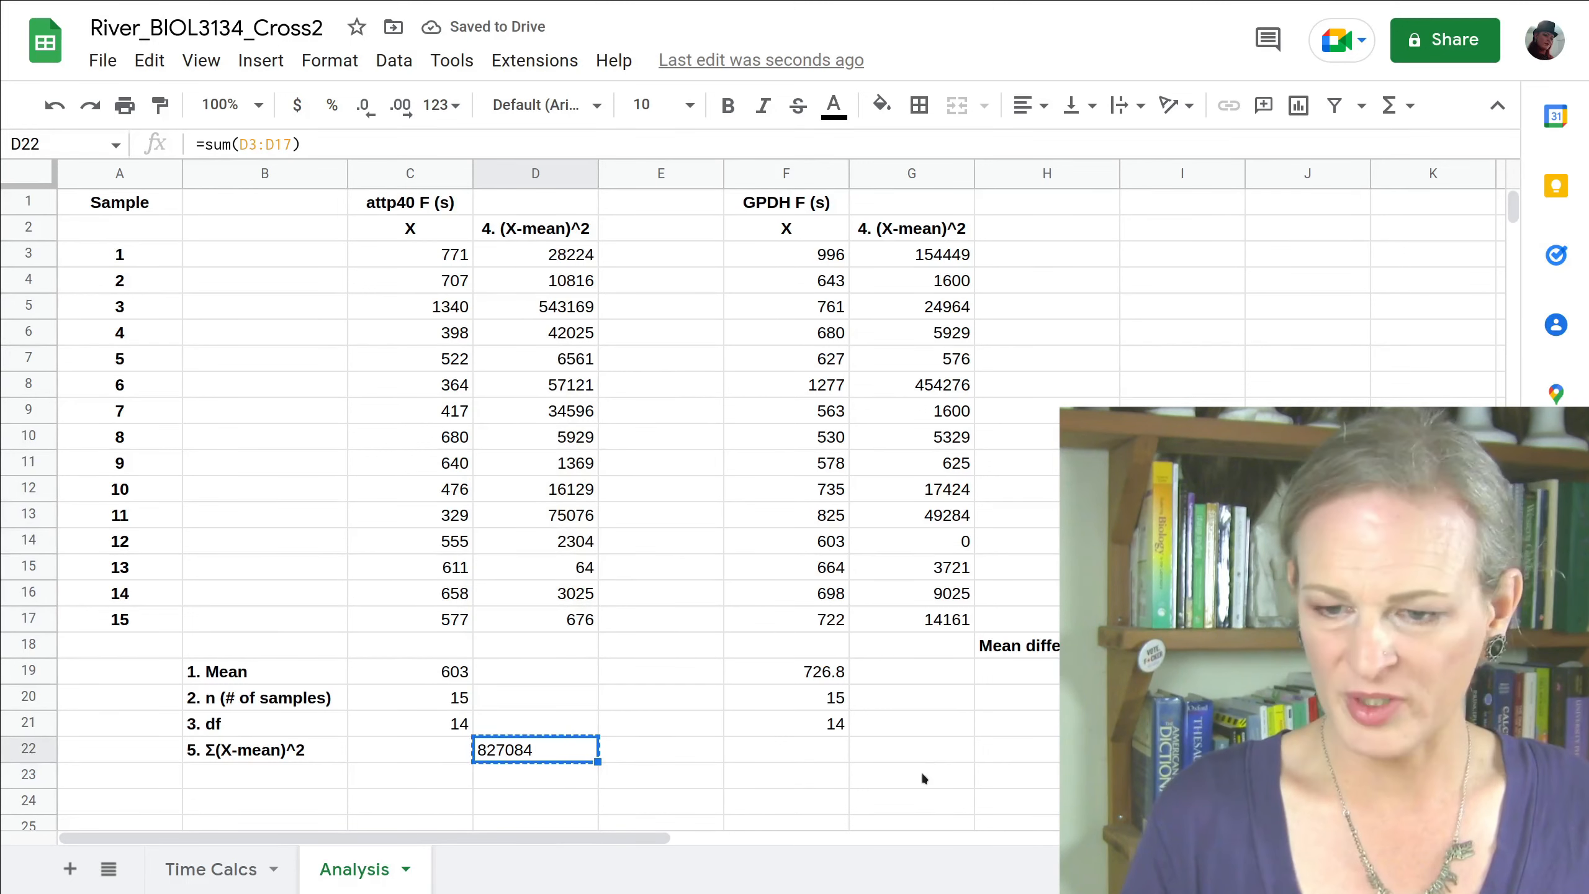
pyautogui.click(916, 751)
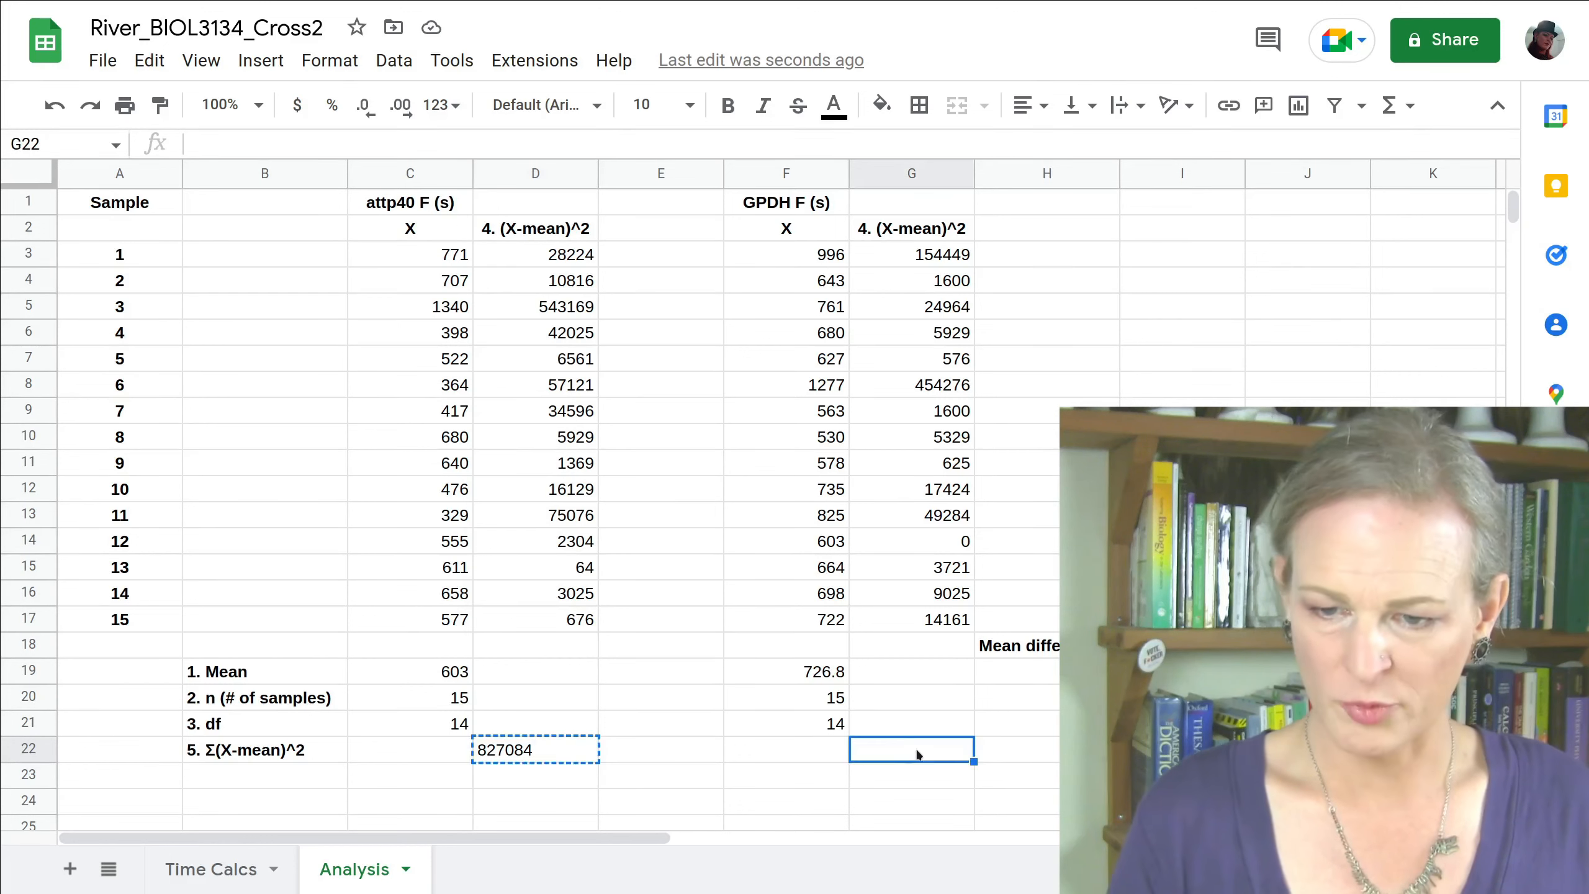
pyautogui.hotkey('ctrl', 'v')
pyautogui.click(689, 754)
# - Label cell B23 "6. Std Dev" below the sum of squared deviations label
pyautogui.scroll(-2, 318, 685)
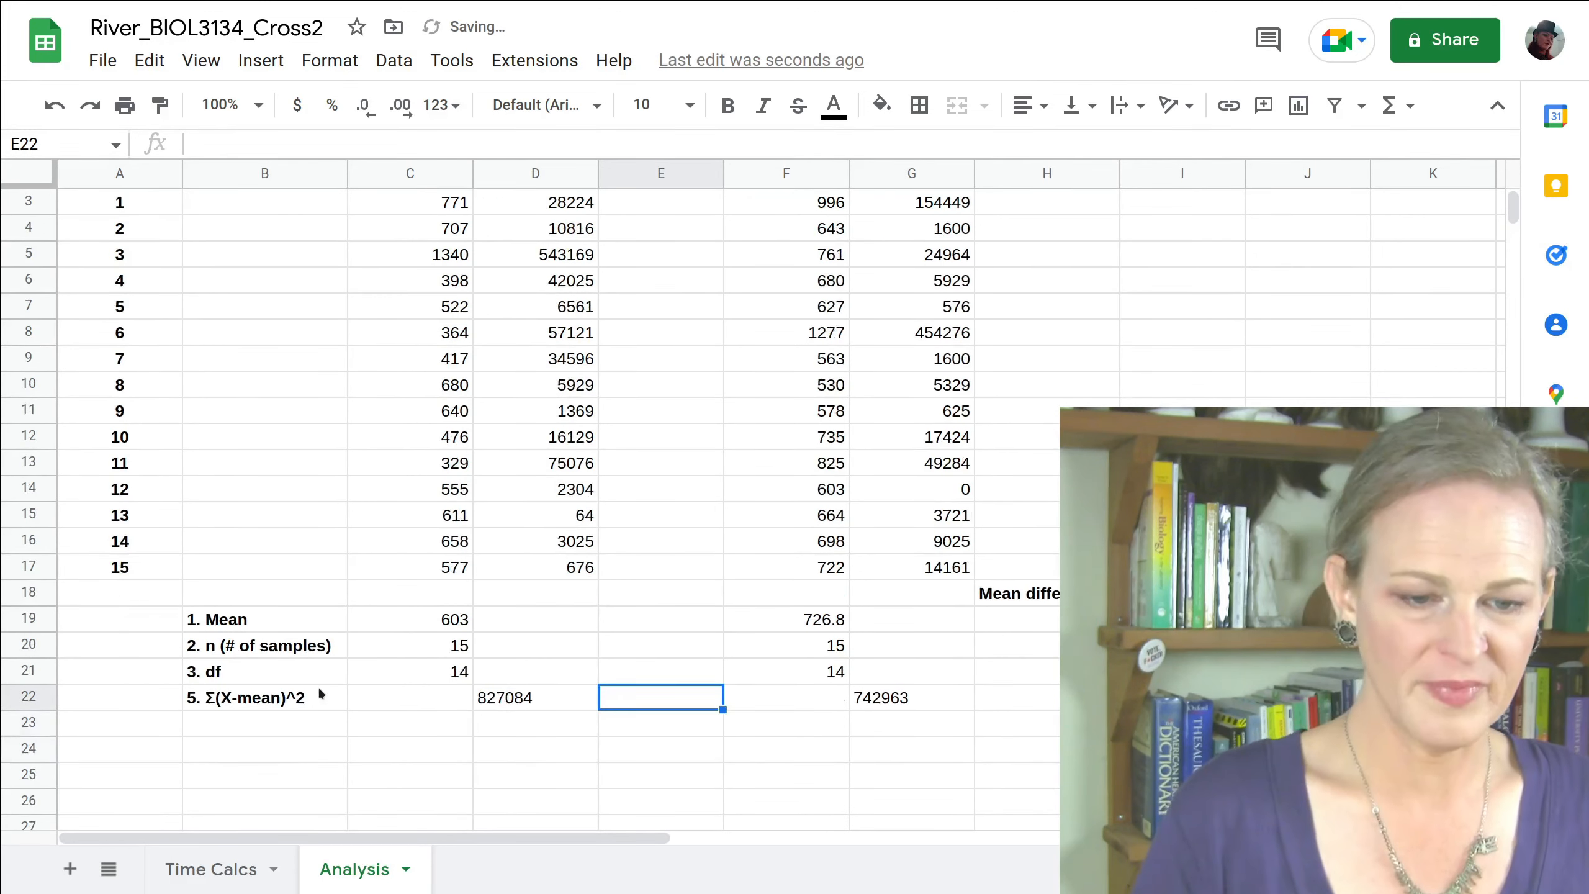
pyautogui.click(235, 720)
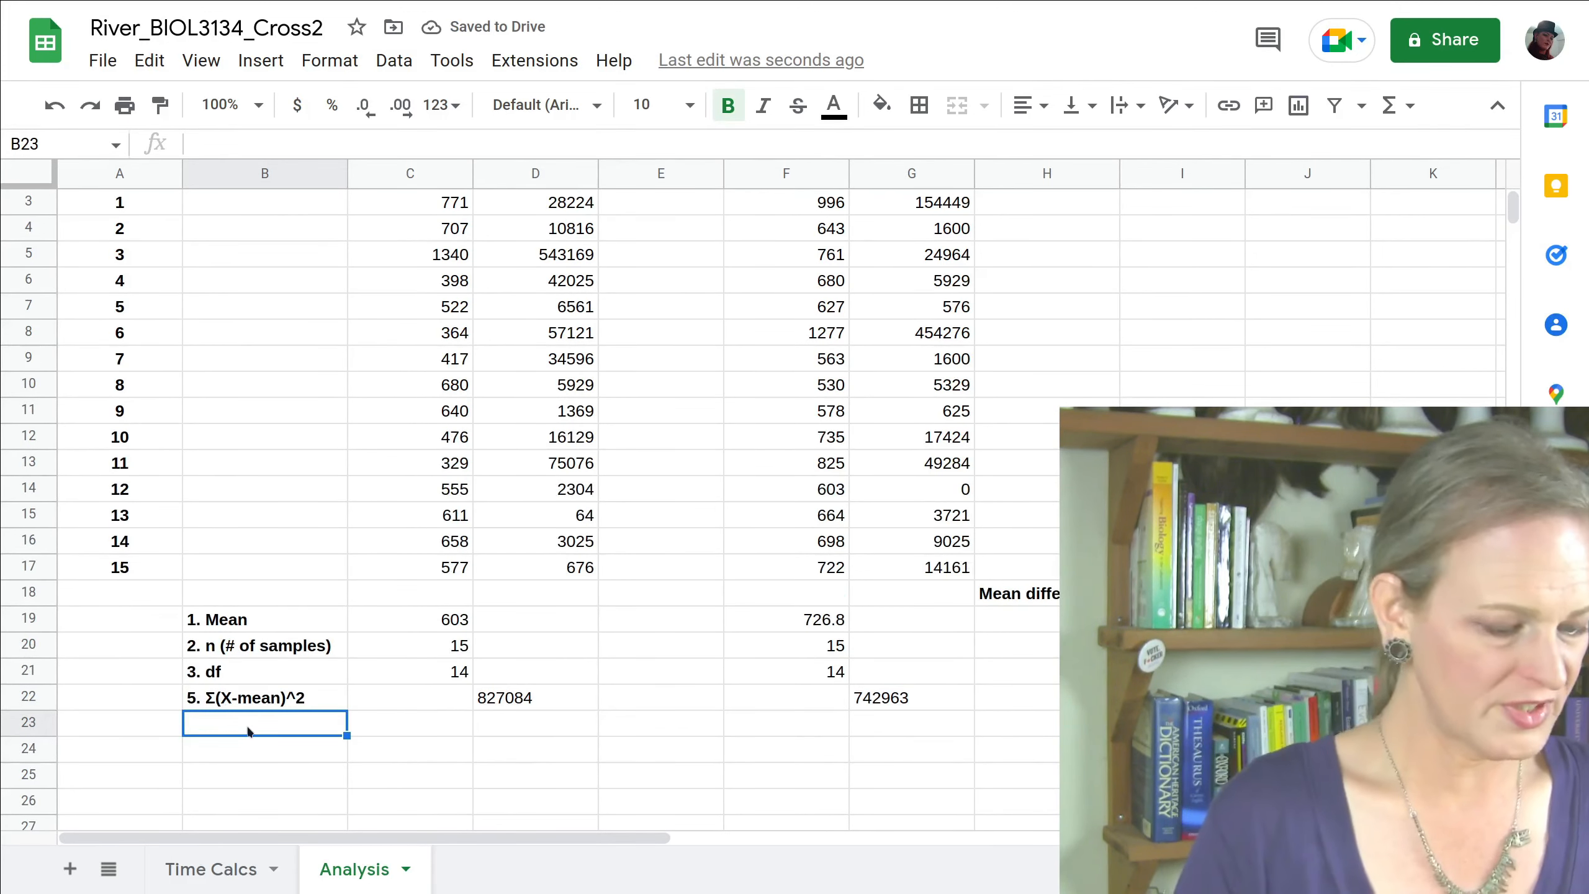
pyautogui.write('6')
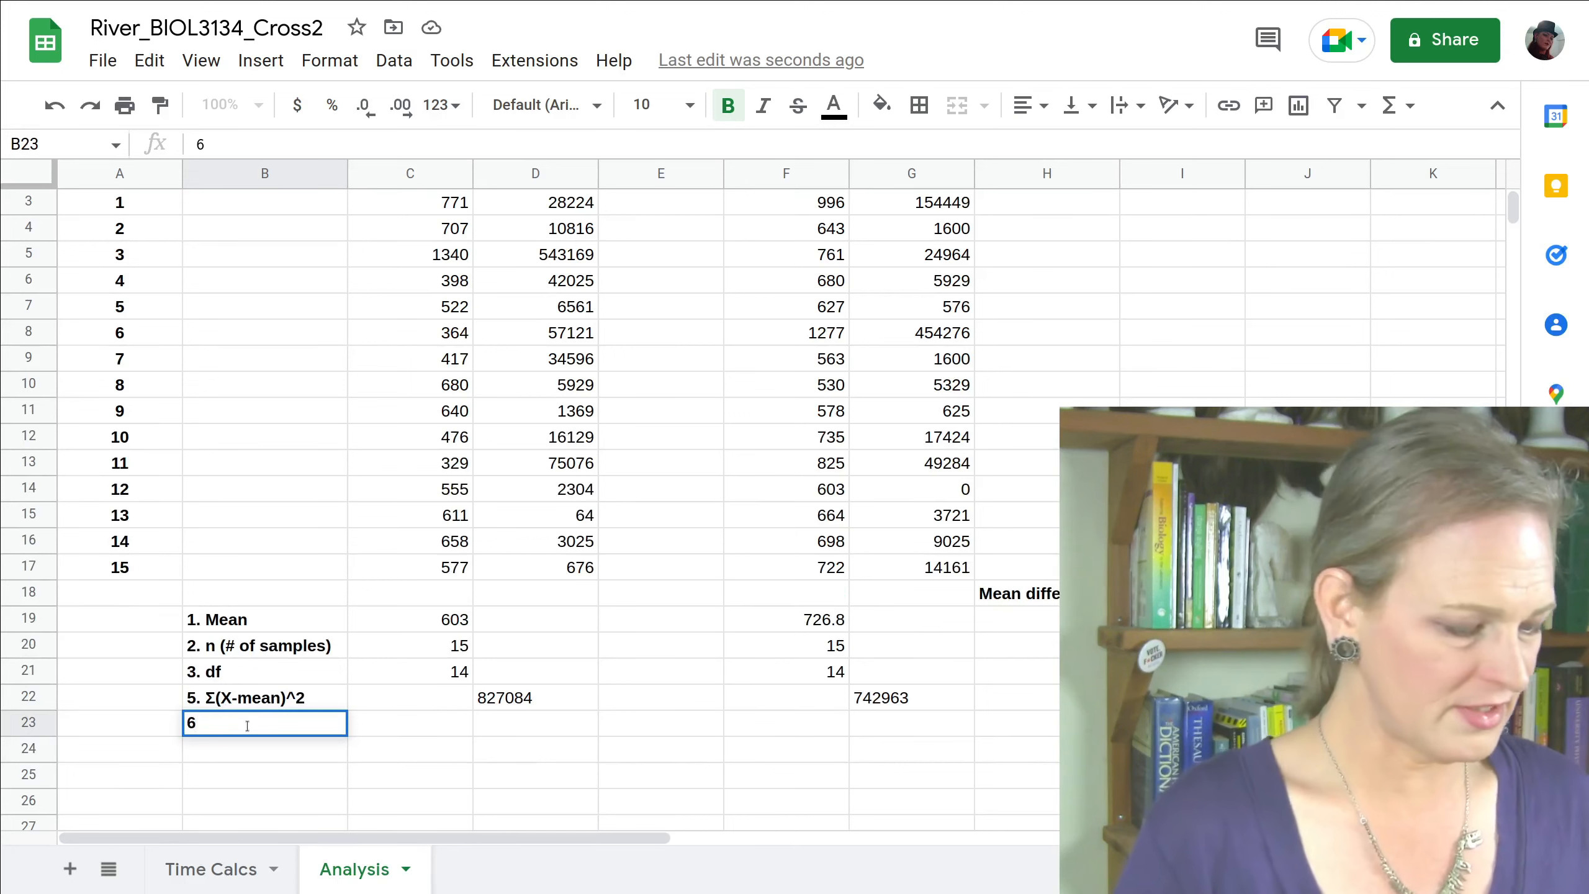
pyautogui.write('. Std Dev')
# - Enter =SQRT(D22/C21) in D23 to calculate the attp40 F standard deviation
pyautogui.click(549, 730)
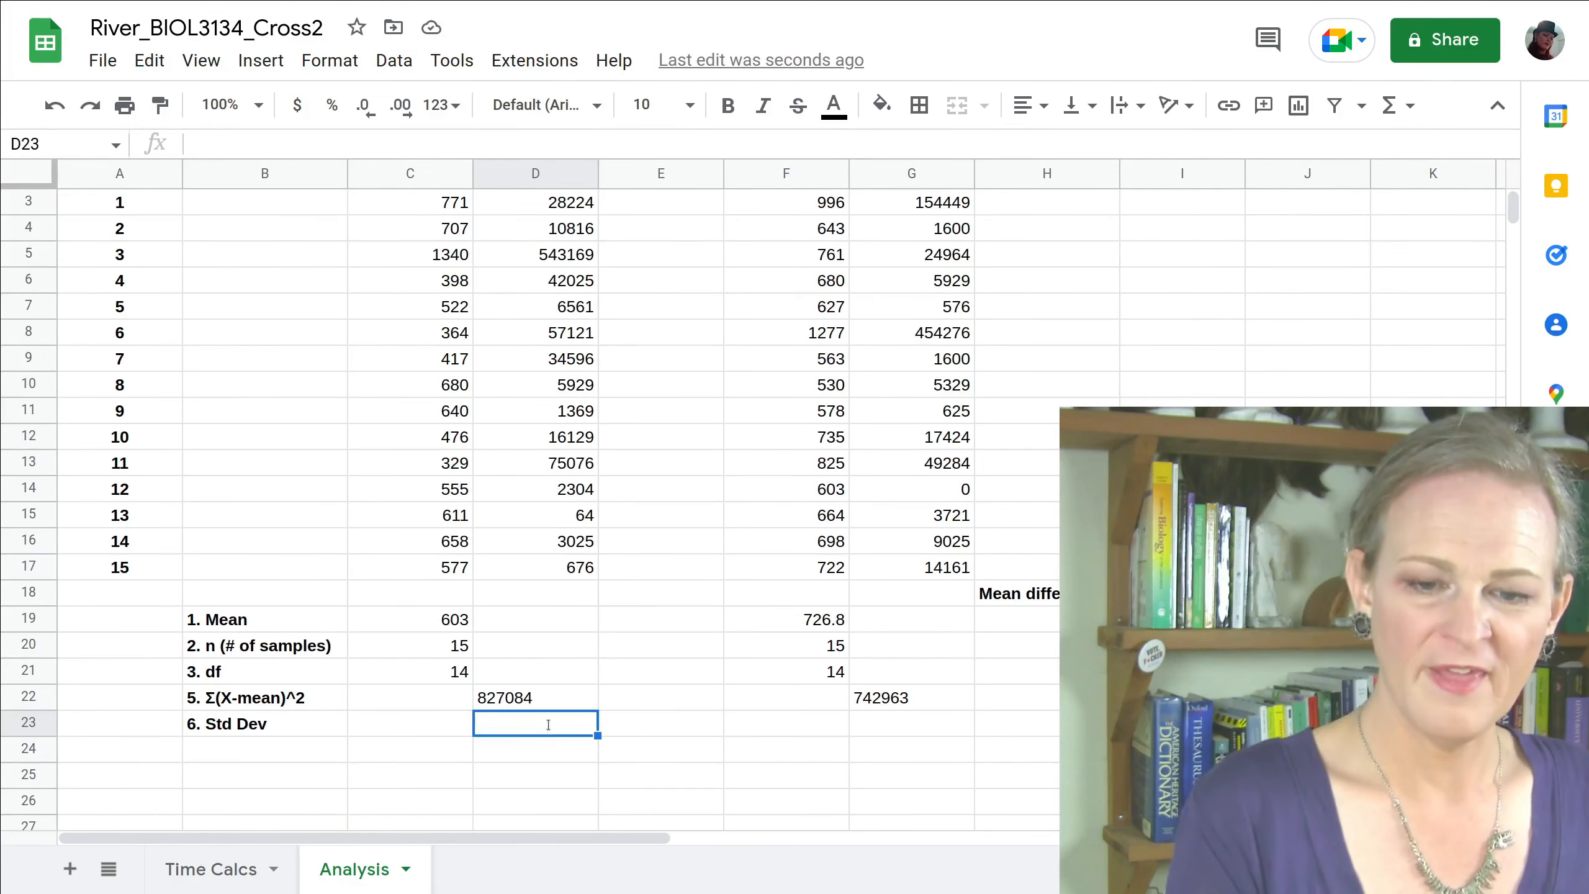
pyautogui.write('=')
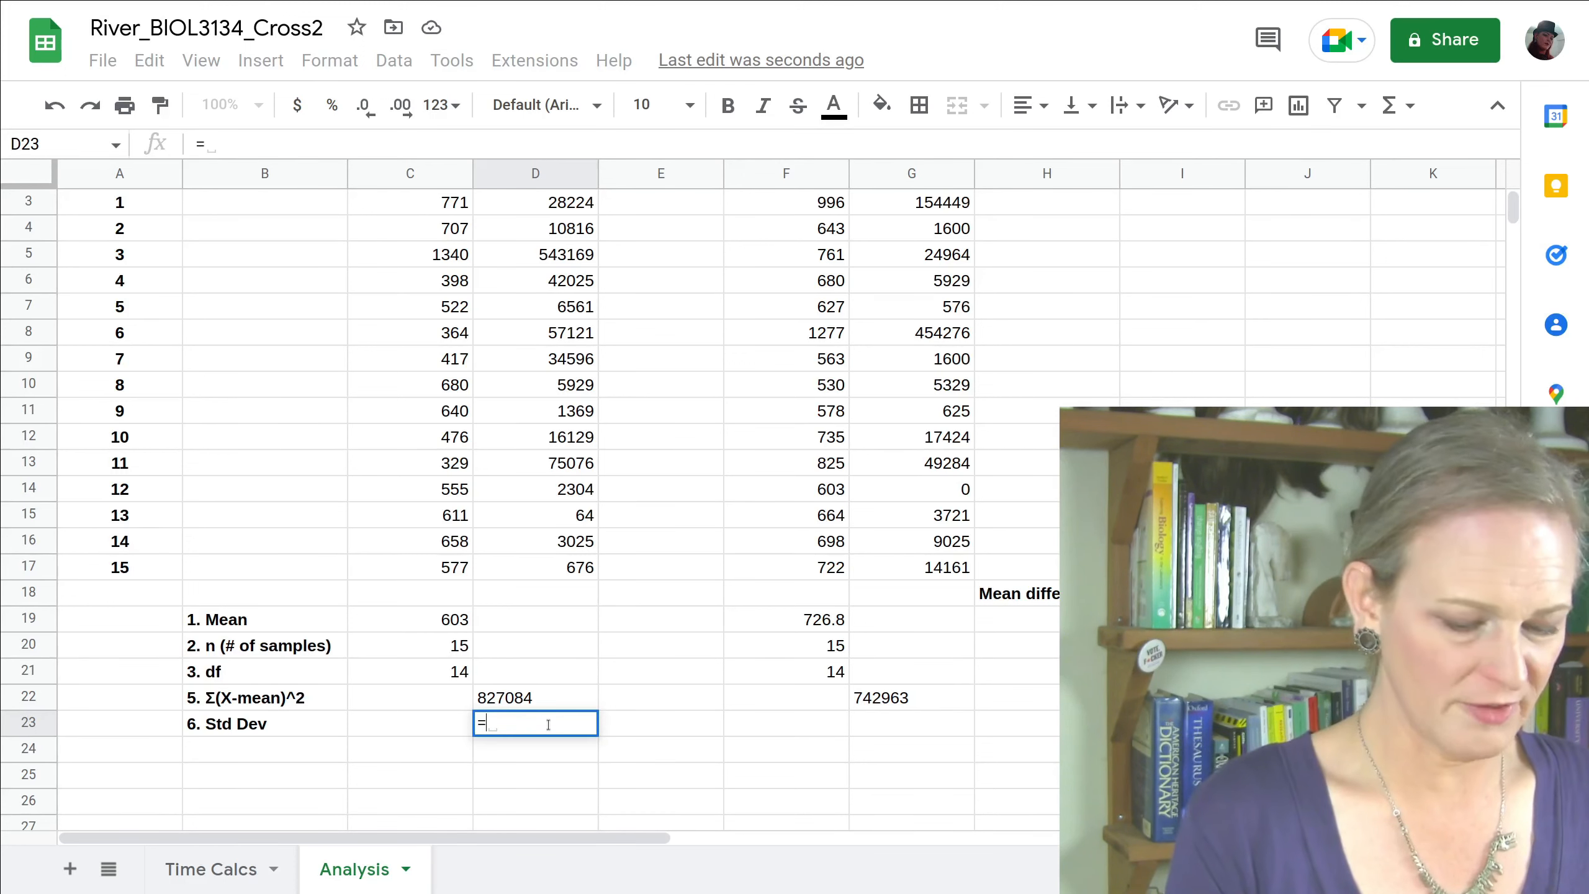
pyautogui.write('s')
pyautogui.write('q')
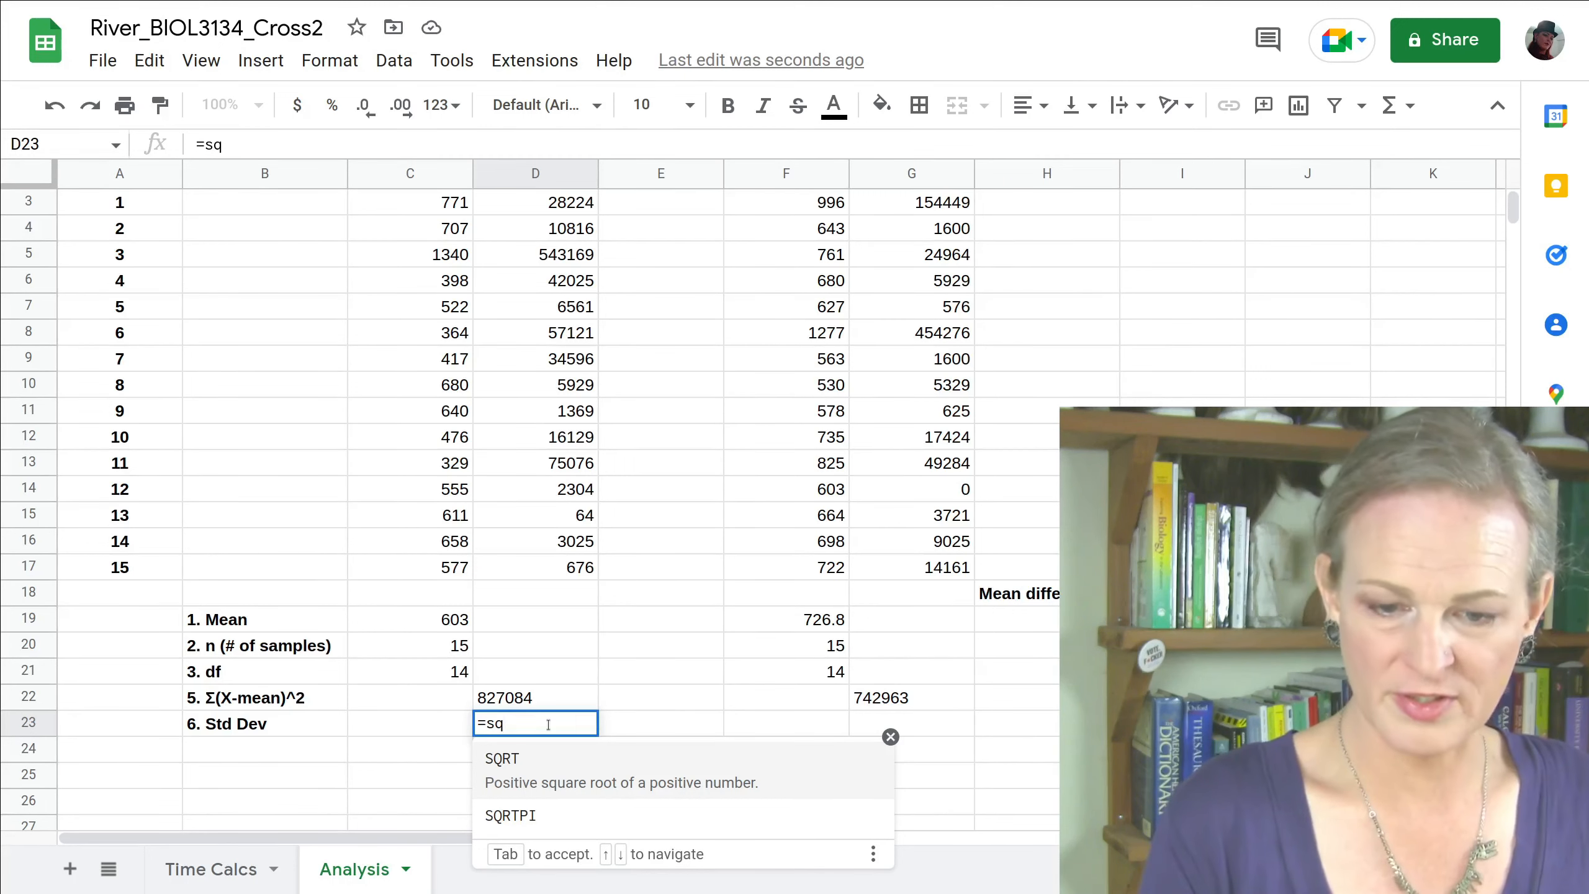
pyautogui.press('Tab')
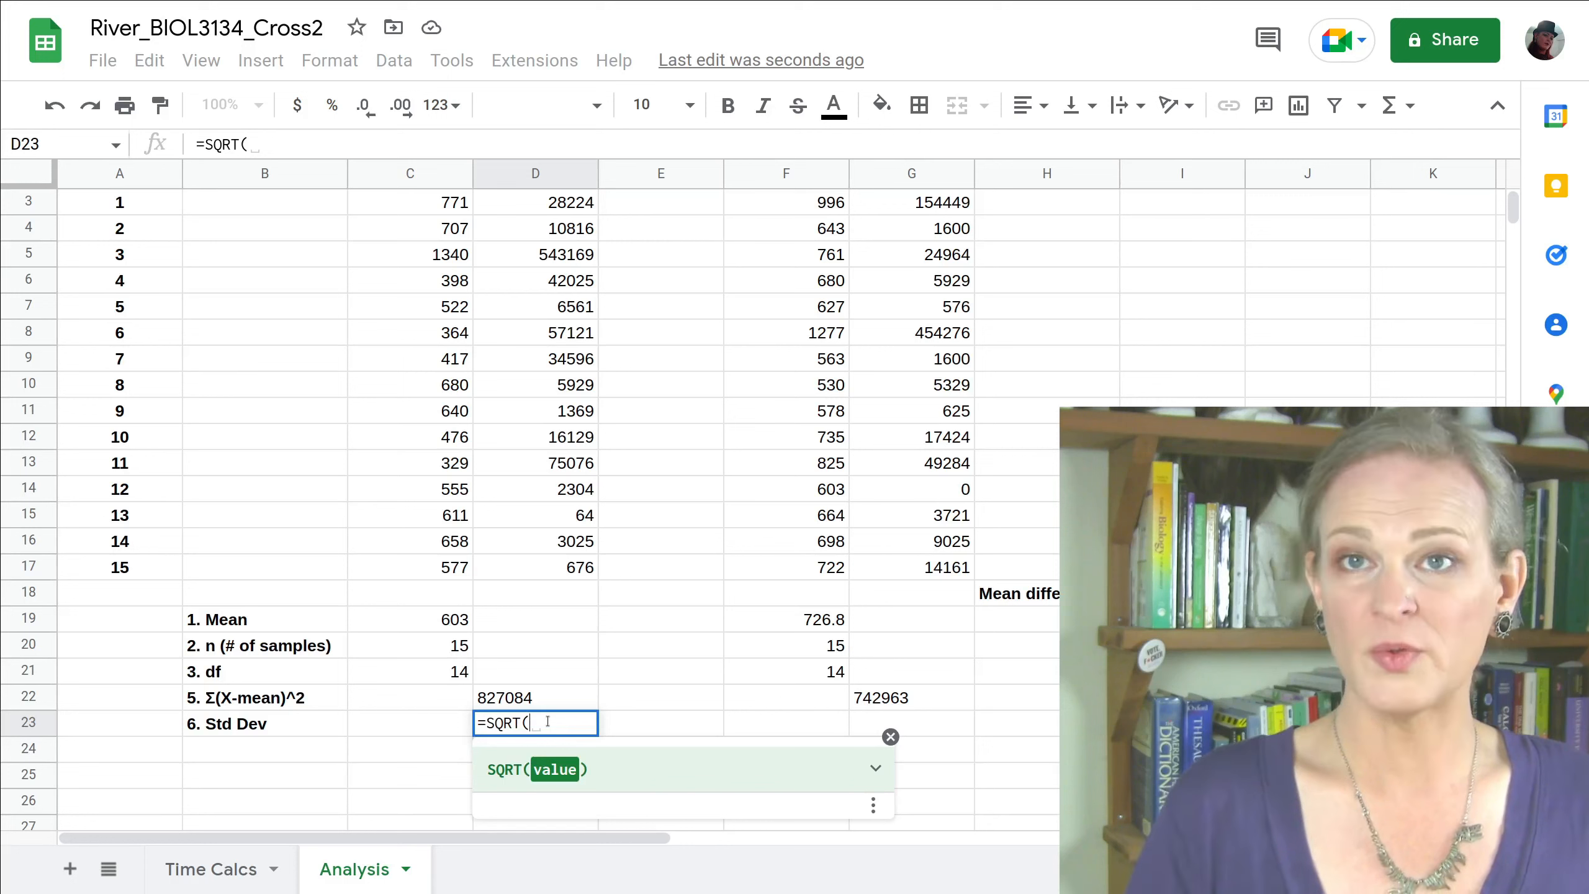
pyautogui.click(511, 703)
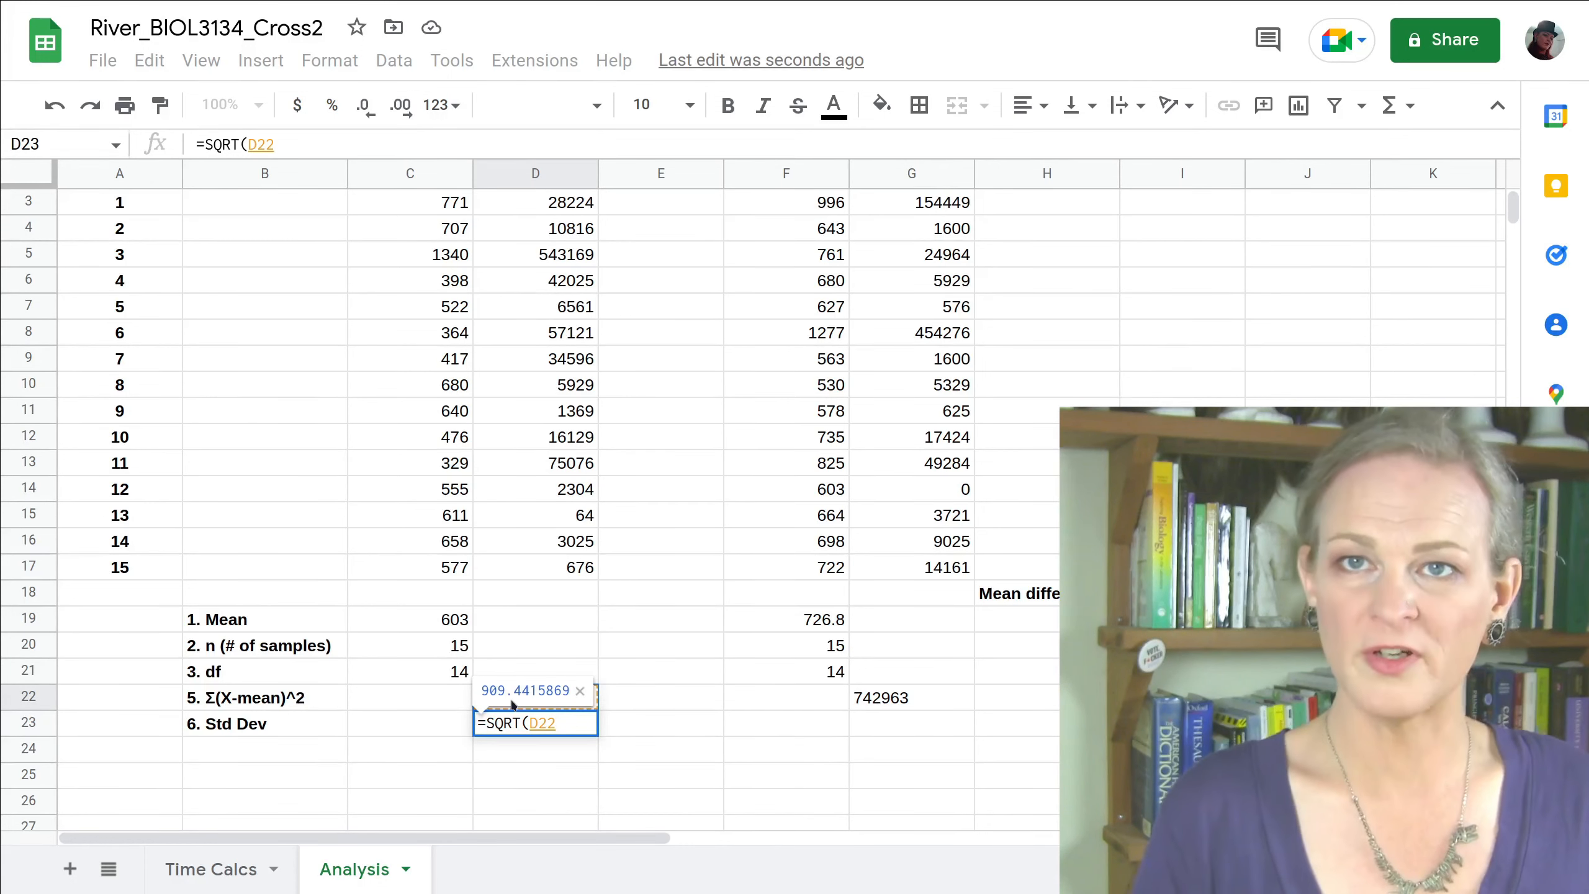
pyautogui.write('/')
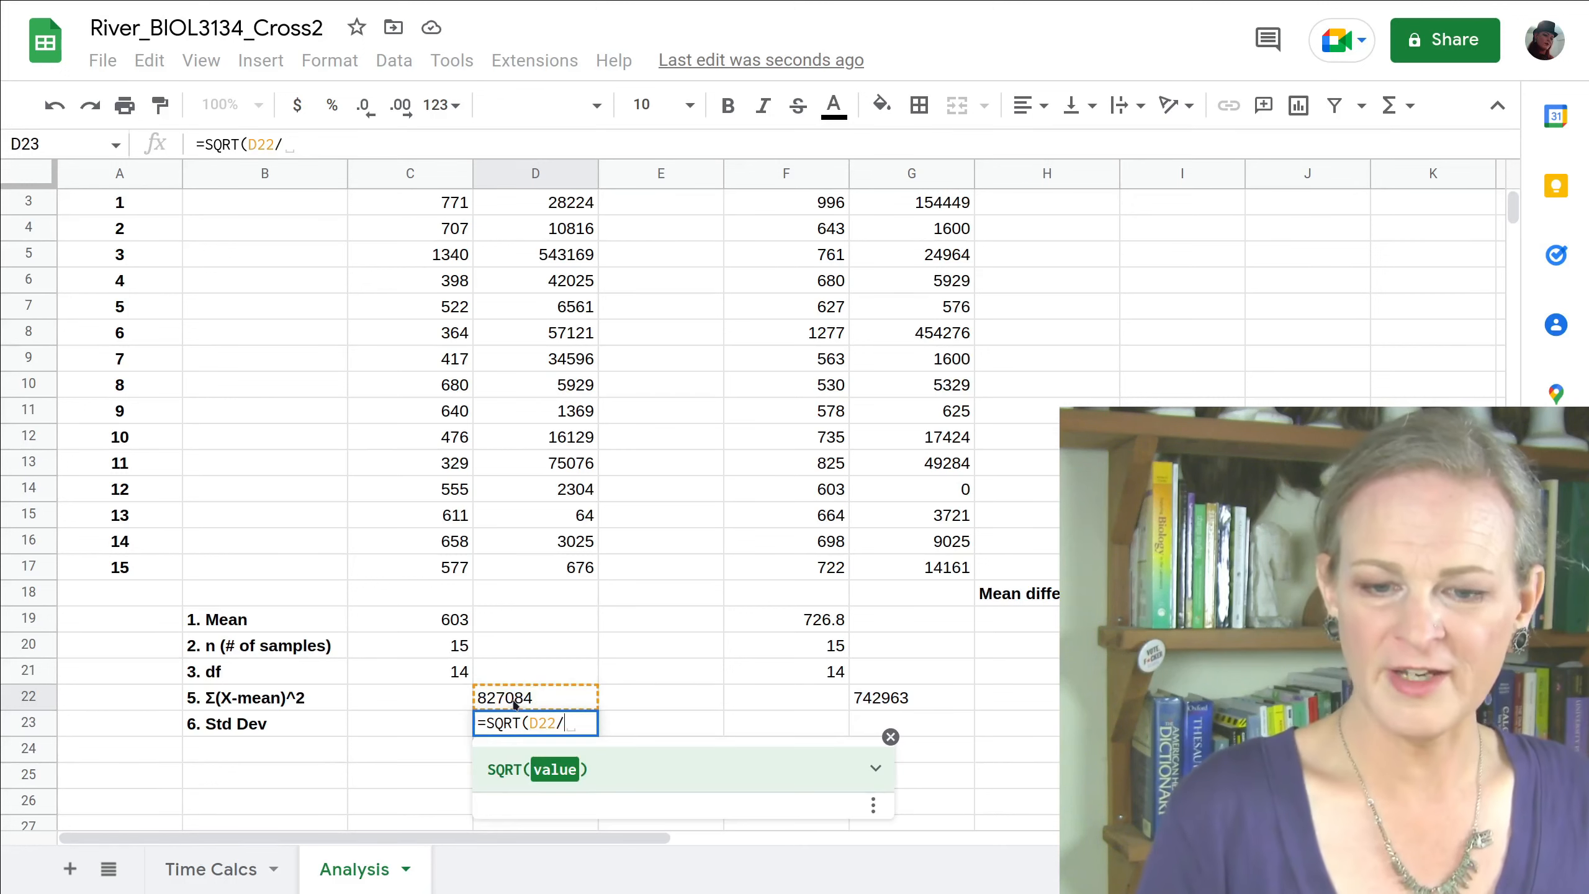
pyautogui.click(432, 674)
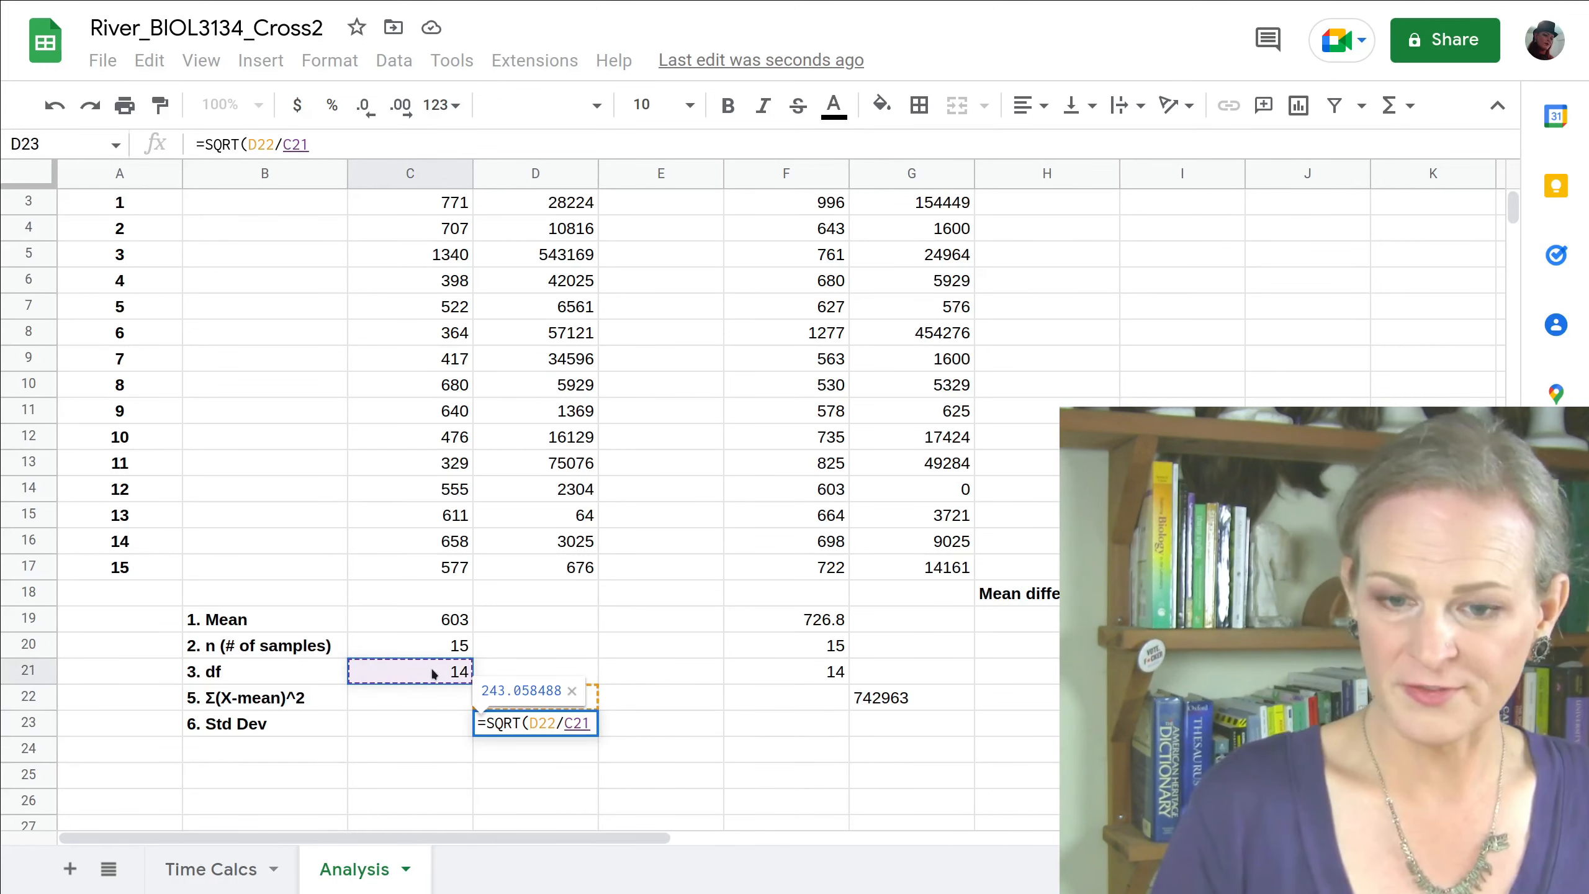
pyautogui.write(')')
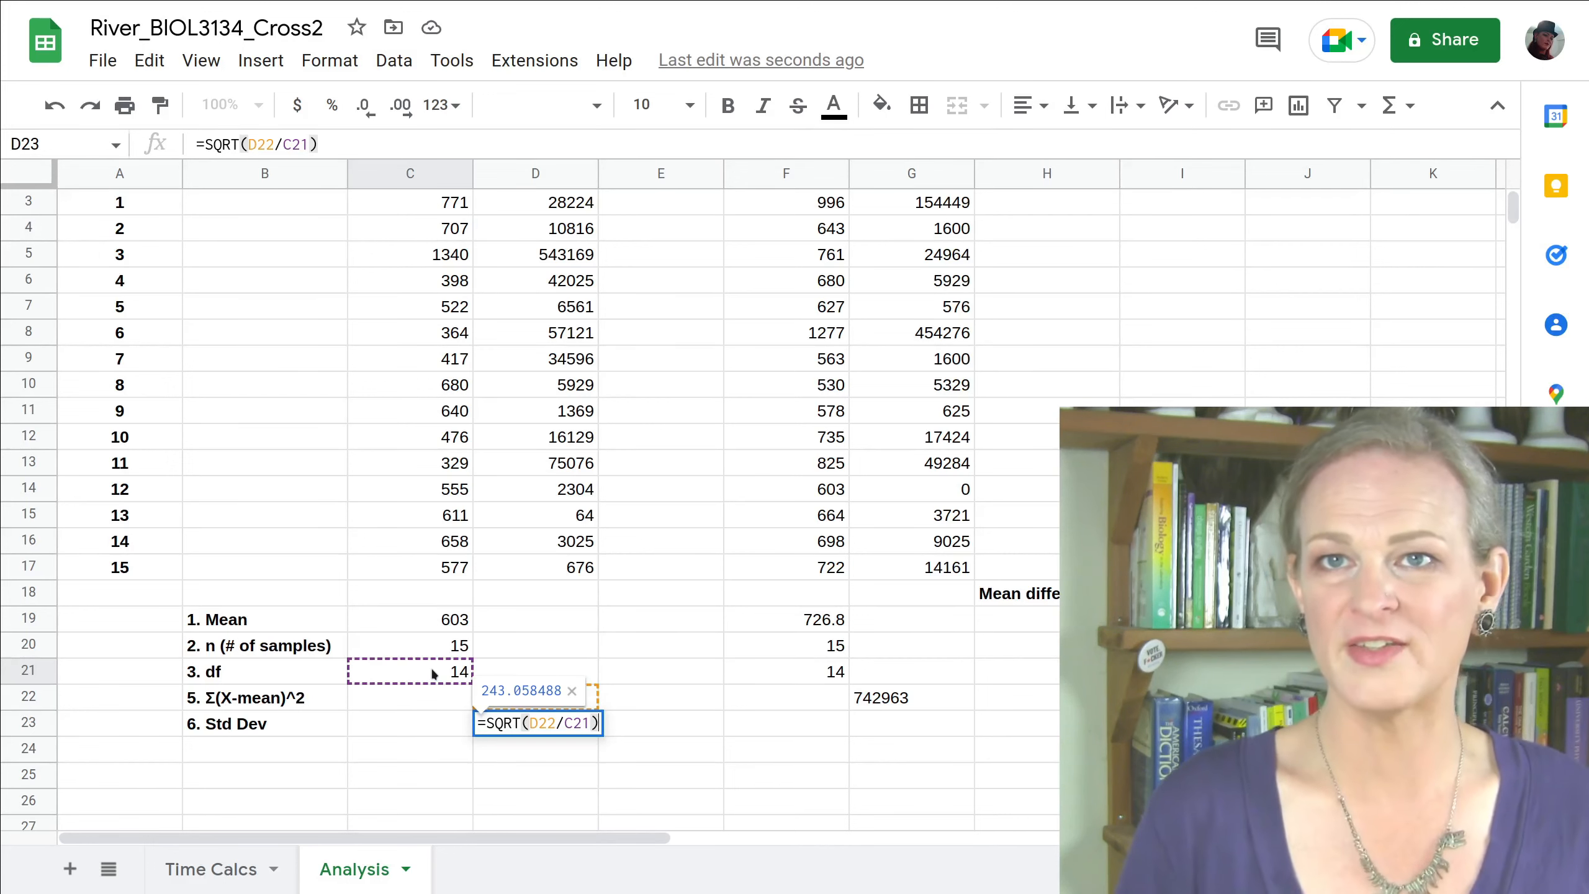
pyautogui.press('Return')
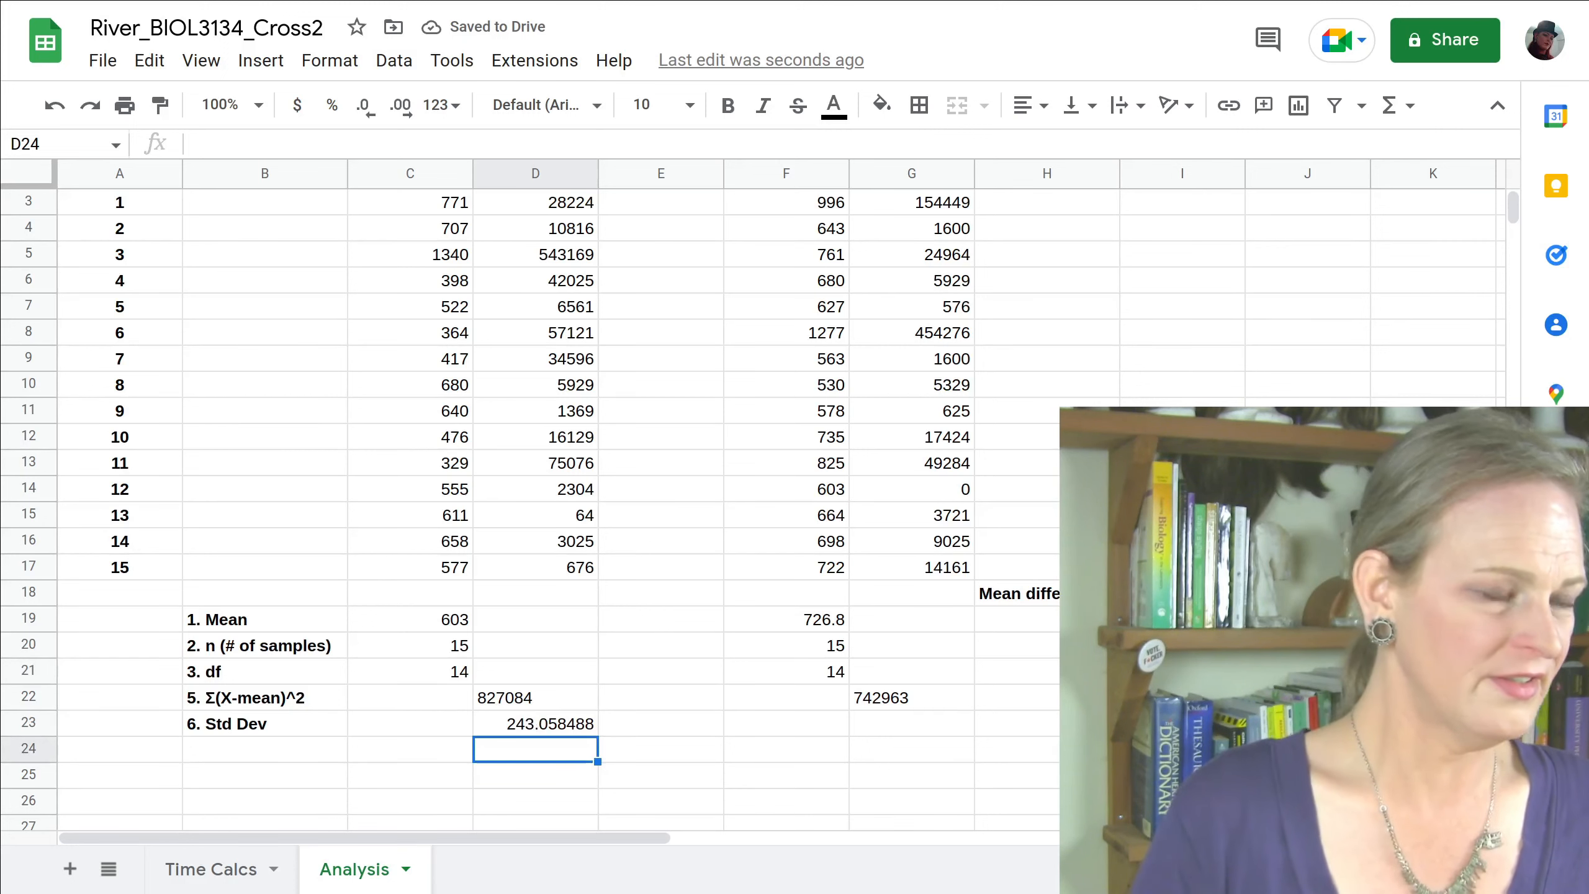
# - Copy the standard deviation formula from D23 to G23 for GPDH F and check its cell references
pyautogui.click(554, 726)
pyautogui.hotkey('ctrl', 'c')
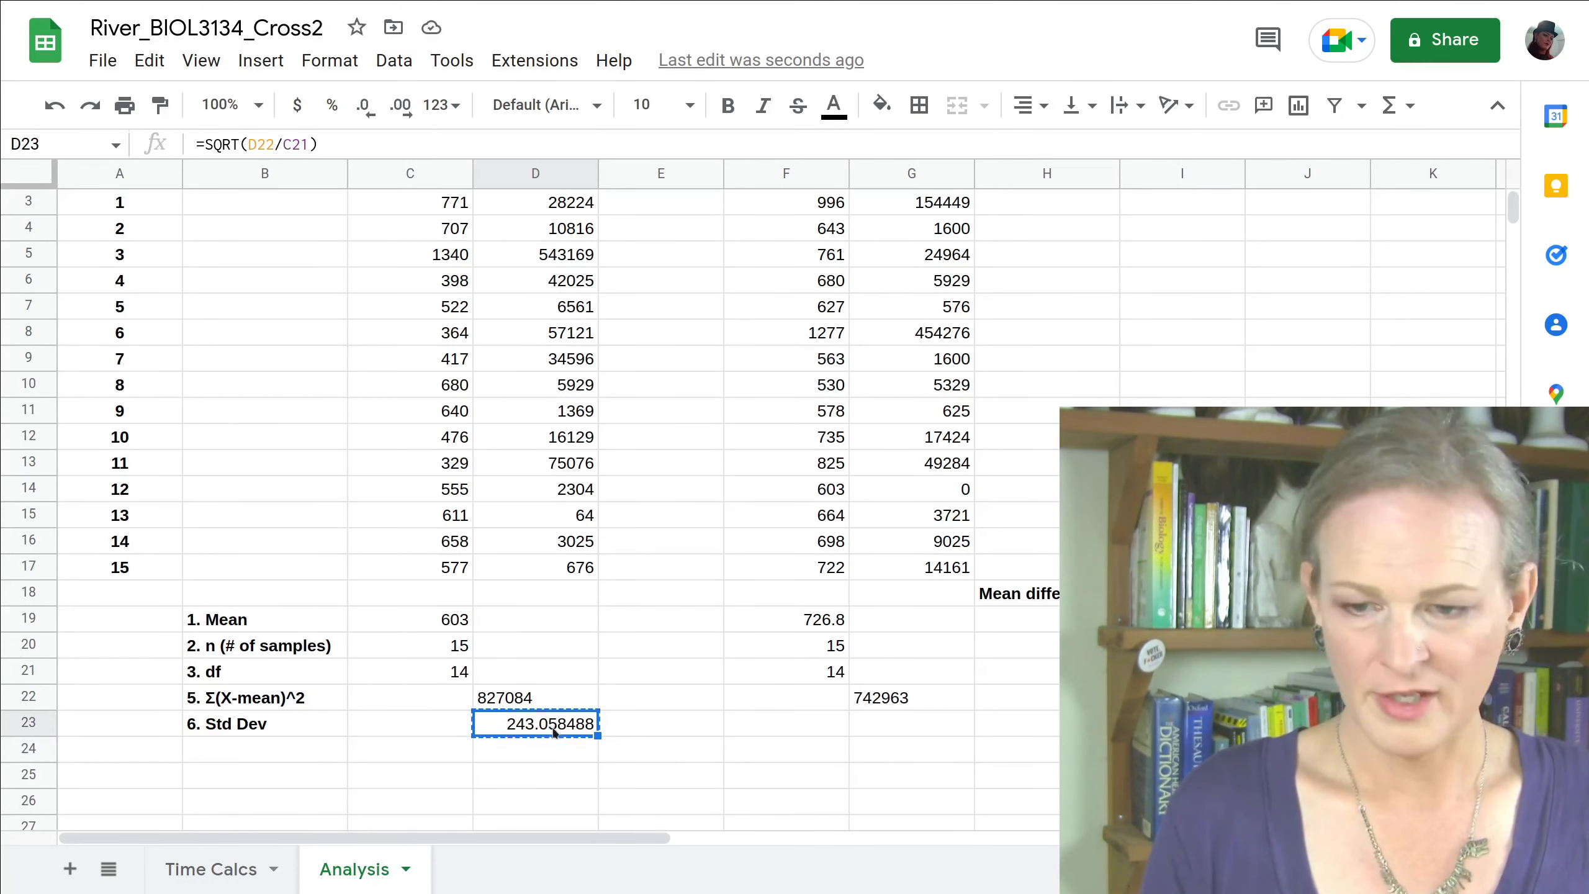
pyautogui.click(919, 727)
pyautogui.hotkey('ctrl', 'v')
pyautogui.click(902, 776)
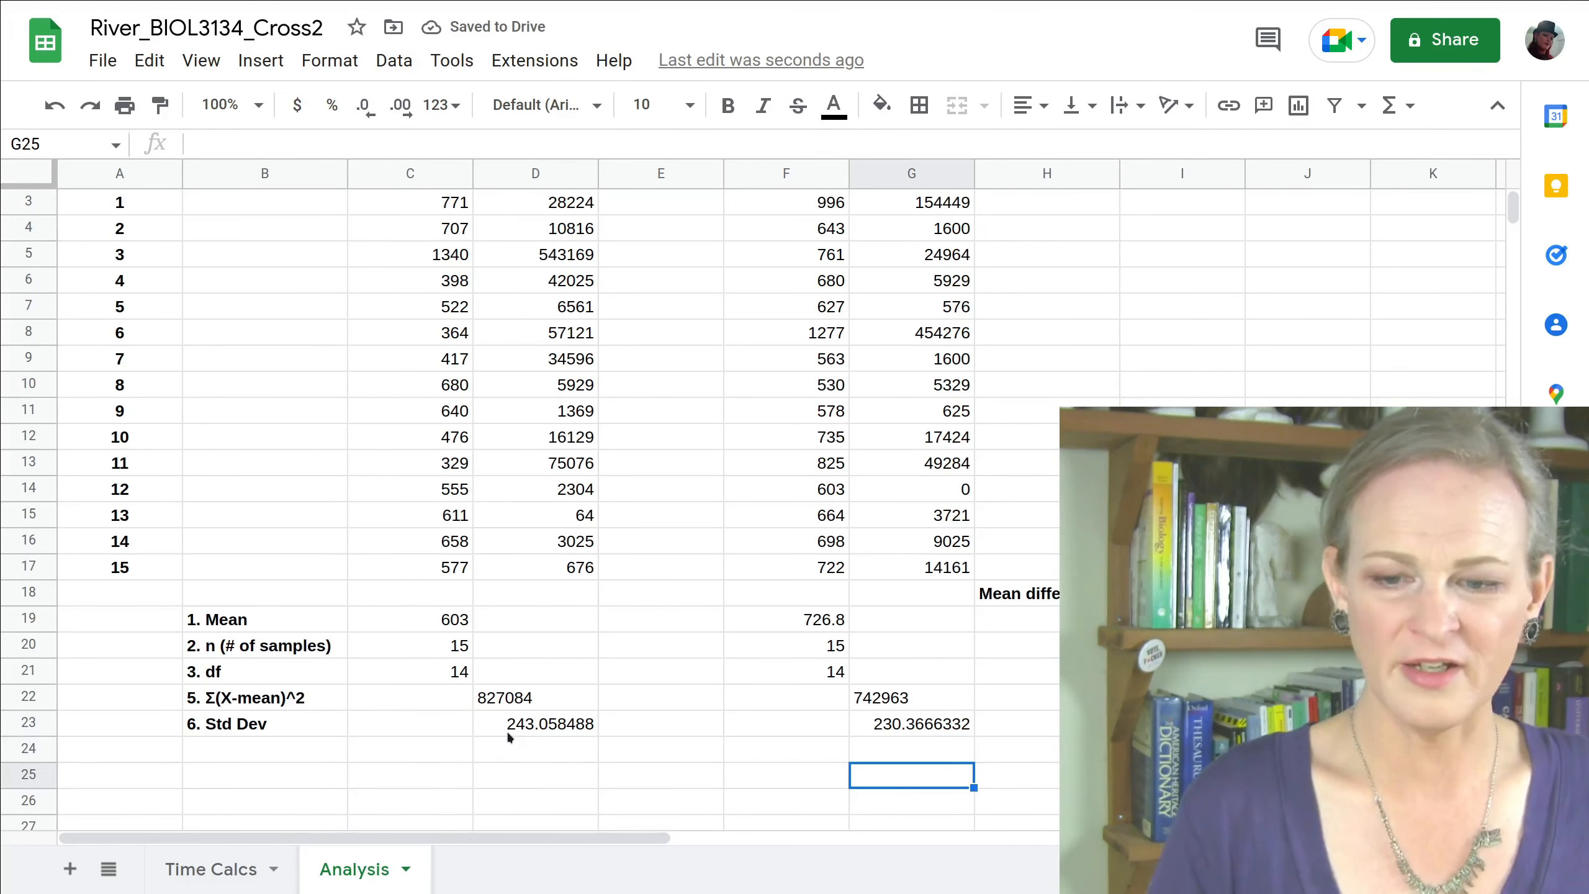
pyautogui.press('Up')
pyautogui.press('Up')
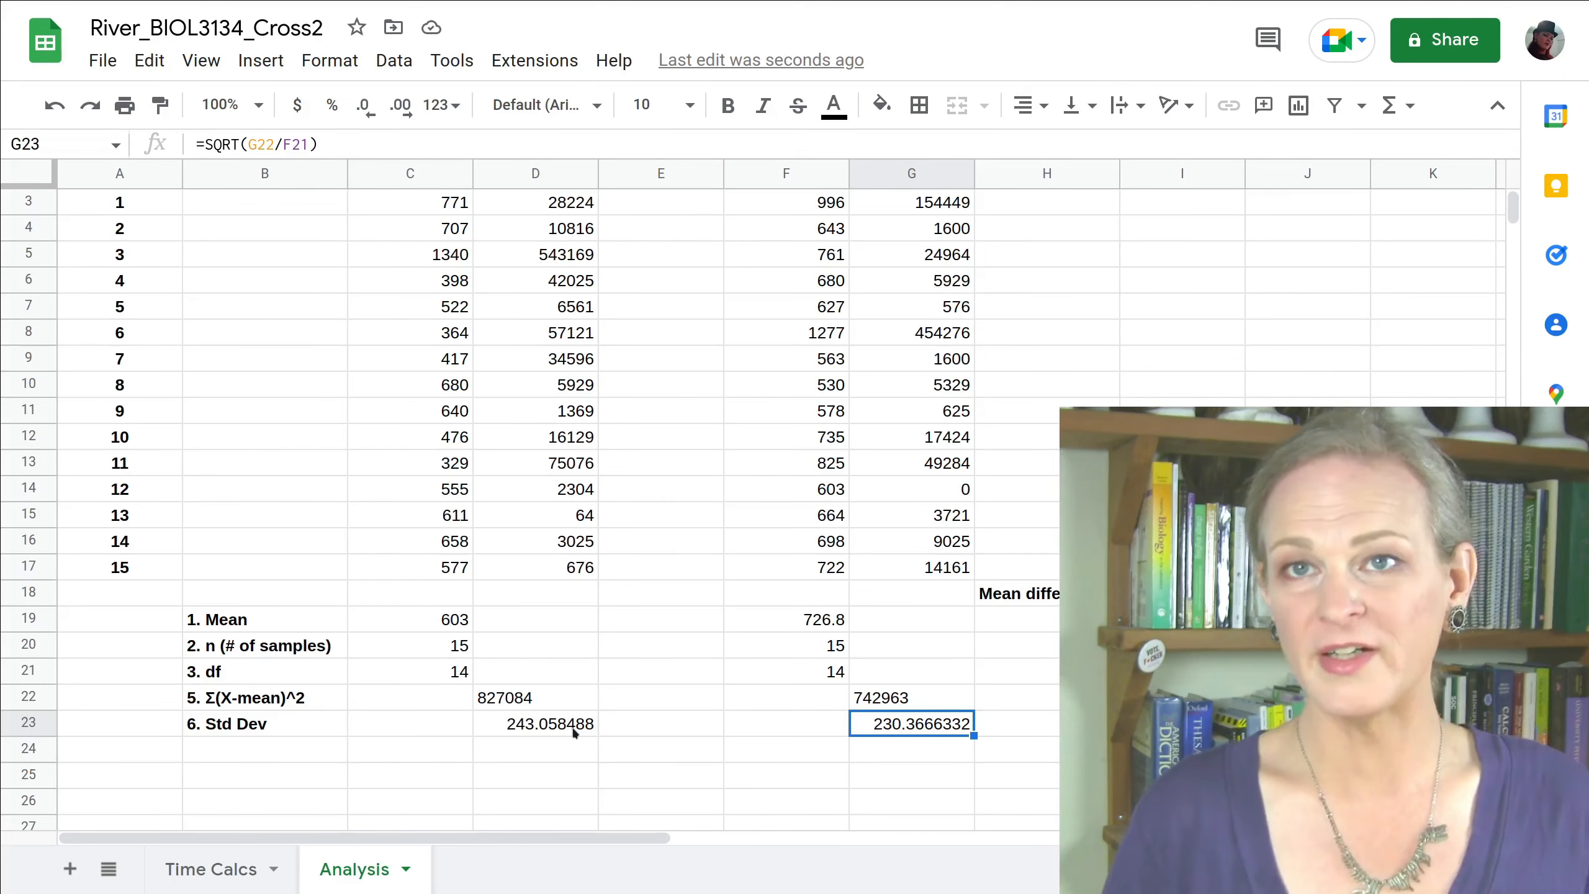
# - Label cell B25 "7. Pooled variance", leaving an empty row below the standard deviation
pyautogui.click(269, 776)
pyautogui.write('7.')
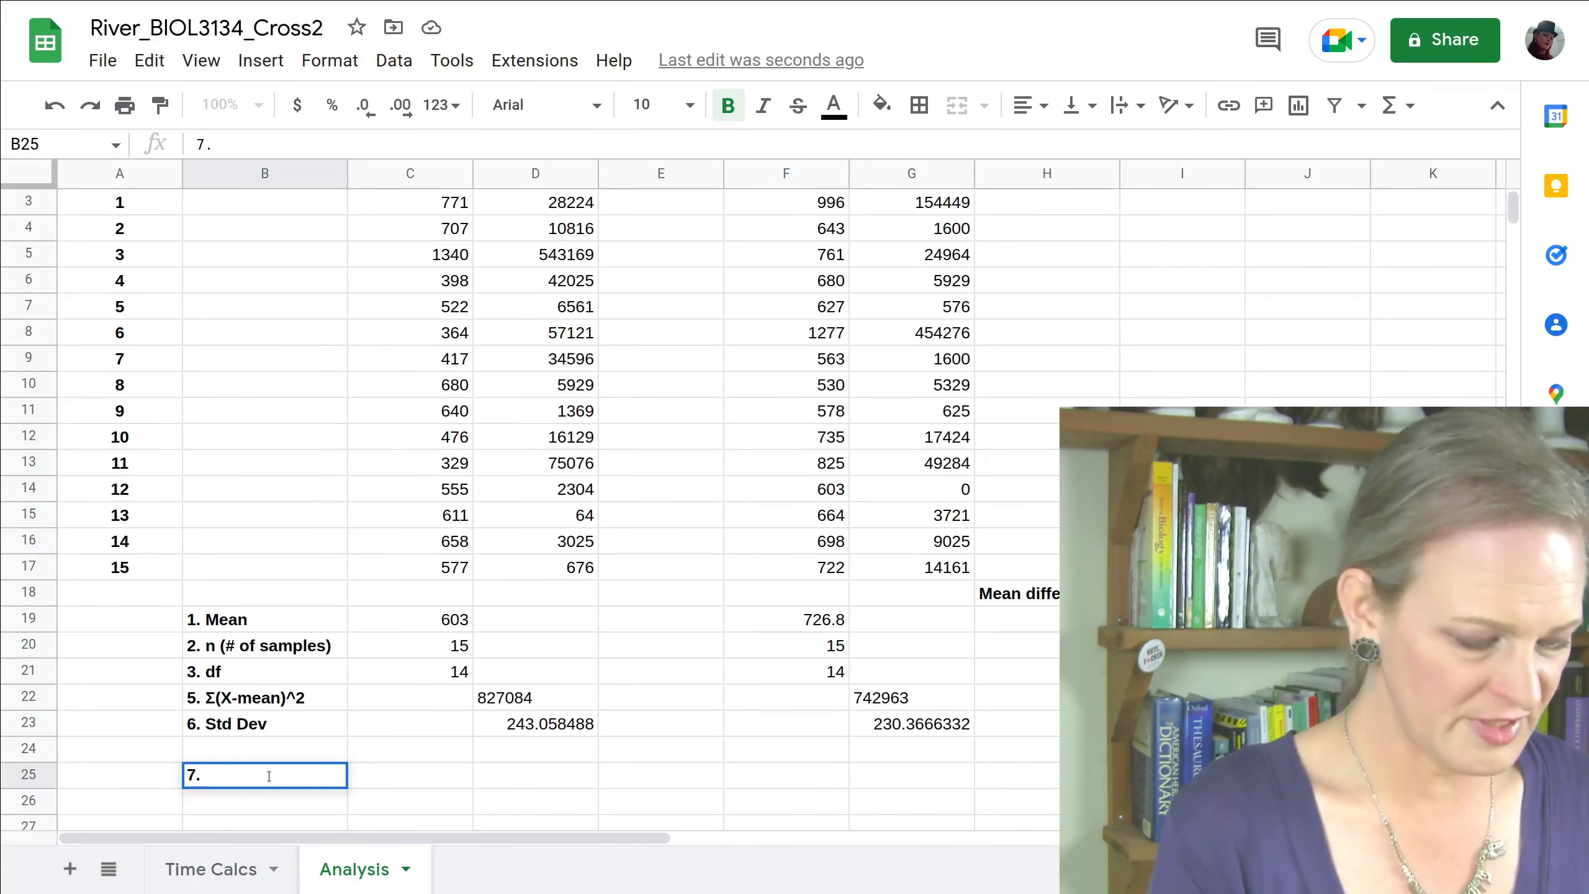
pyautogui.write('Poo')
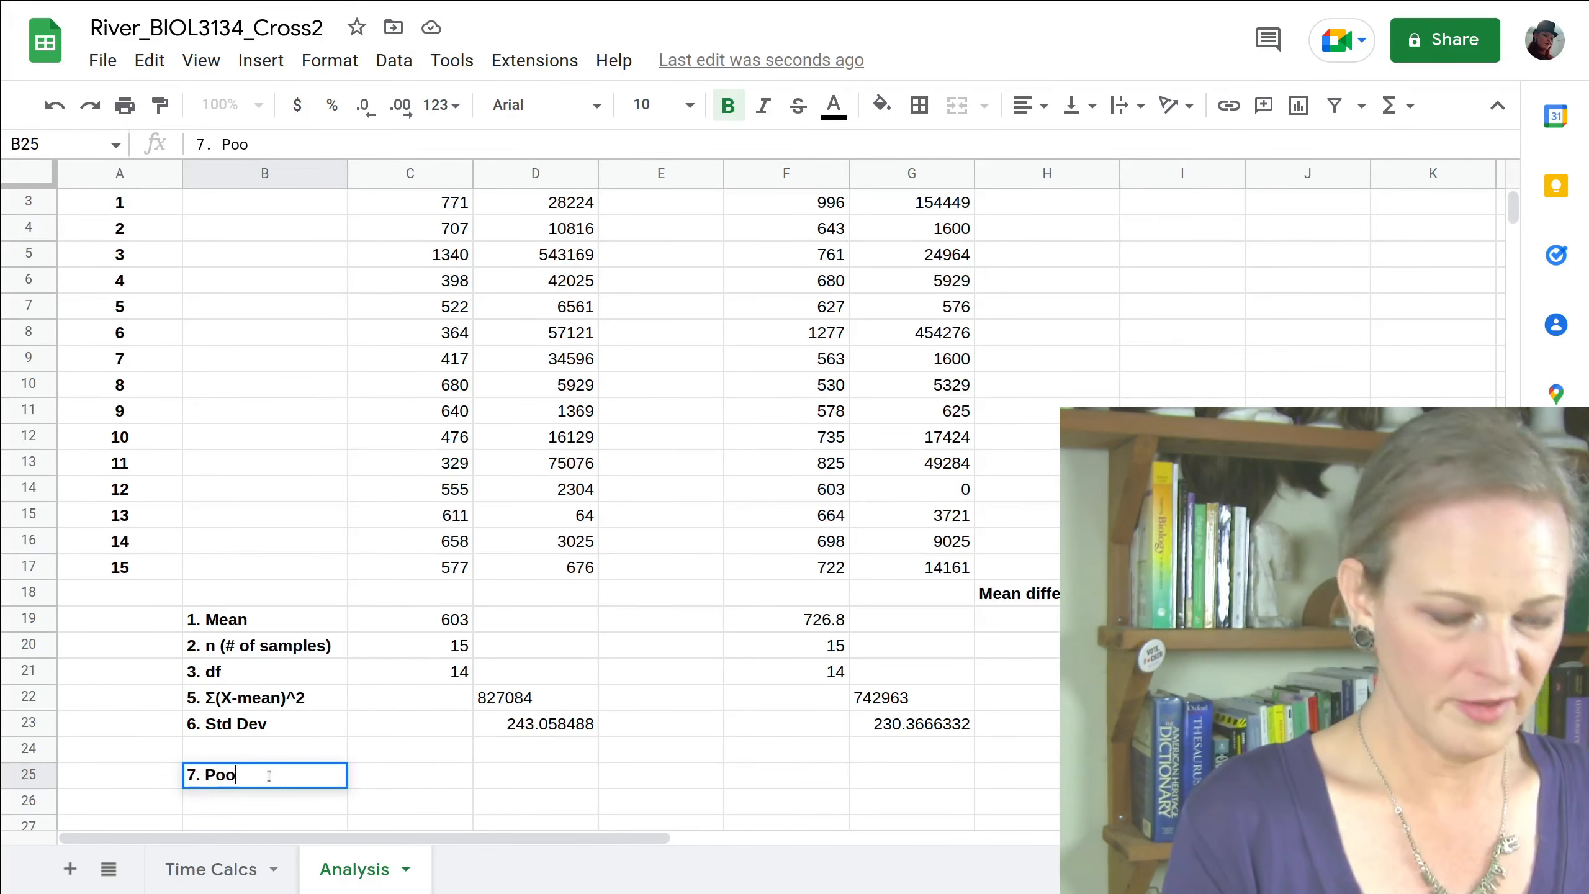
pyautogui.write('led varia')
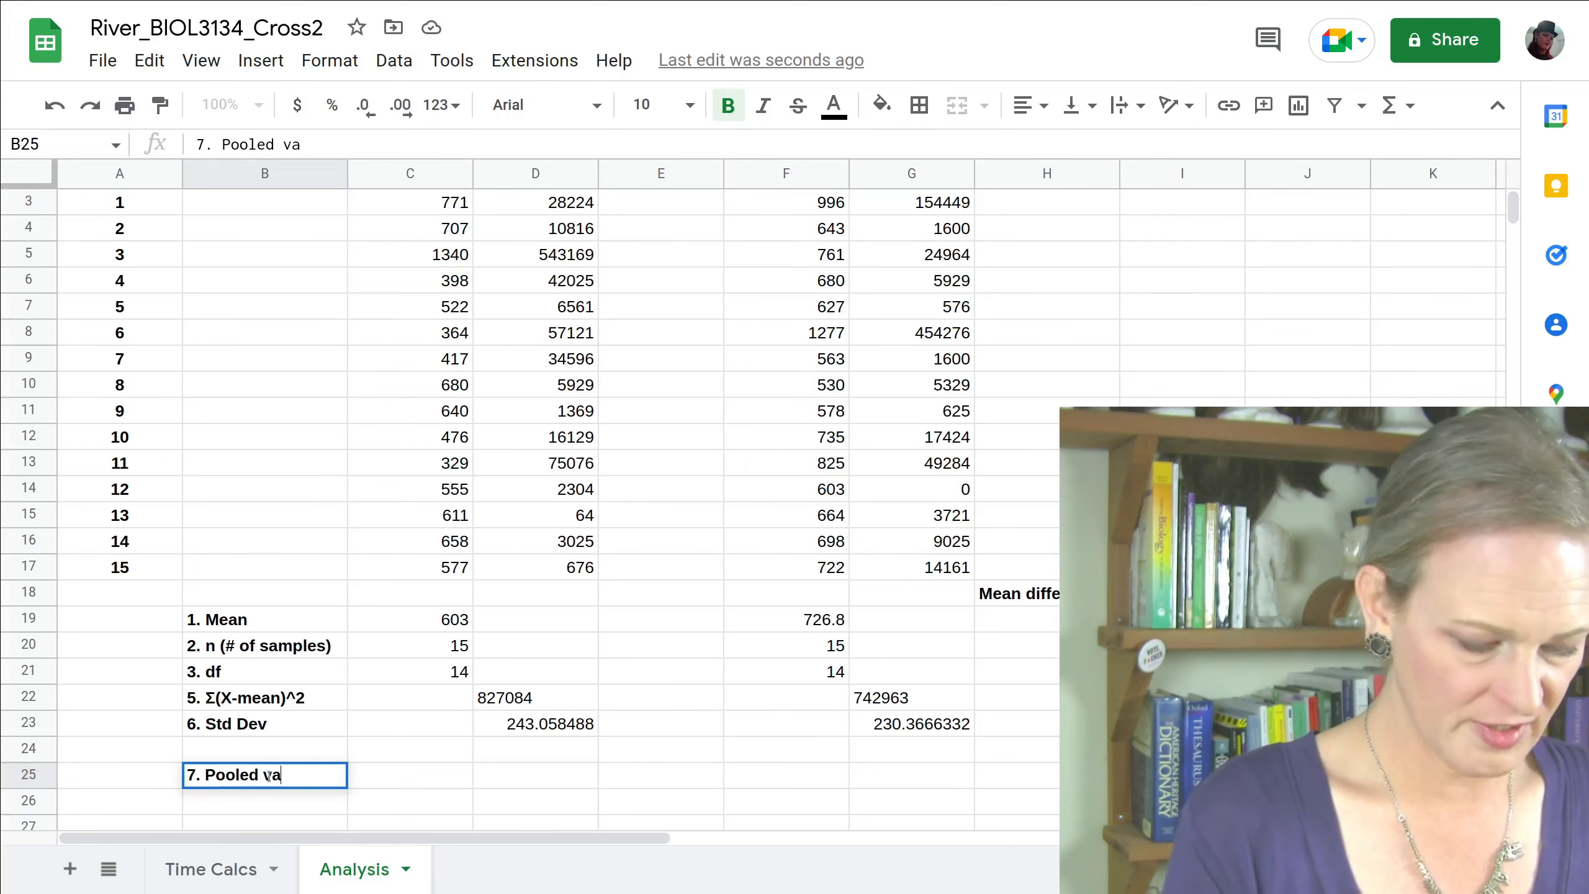
pyautogui.write('nce')
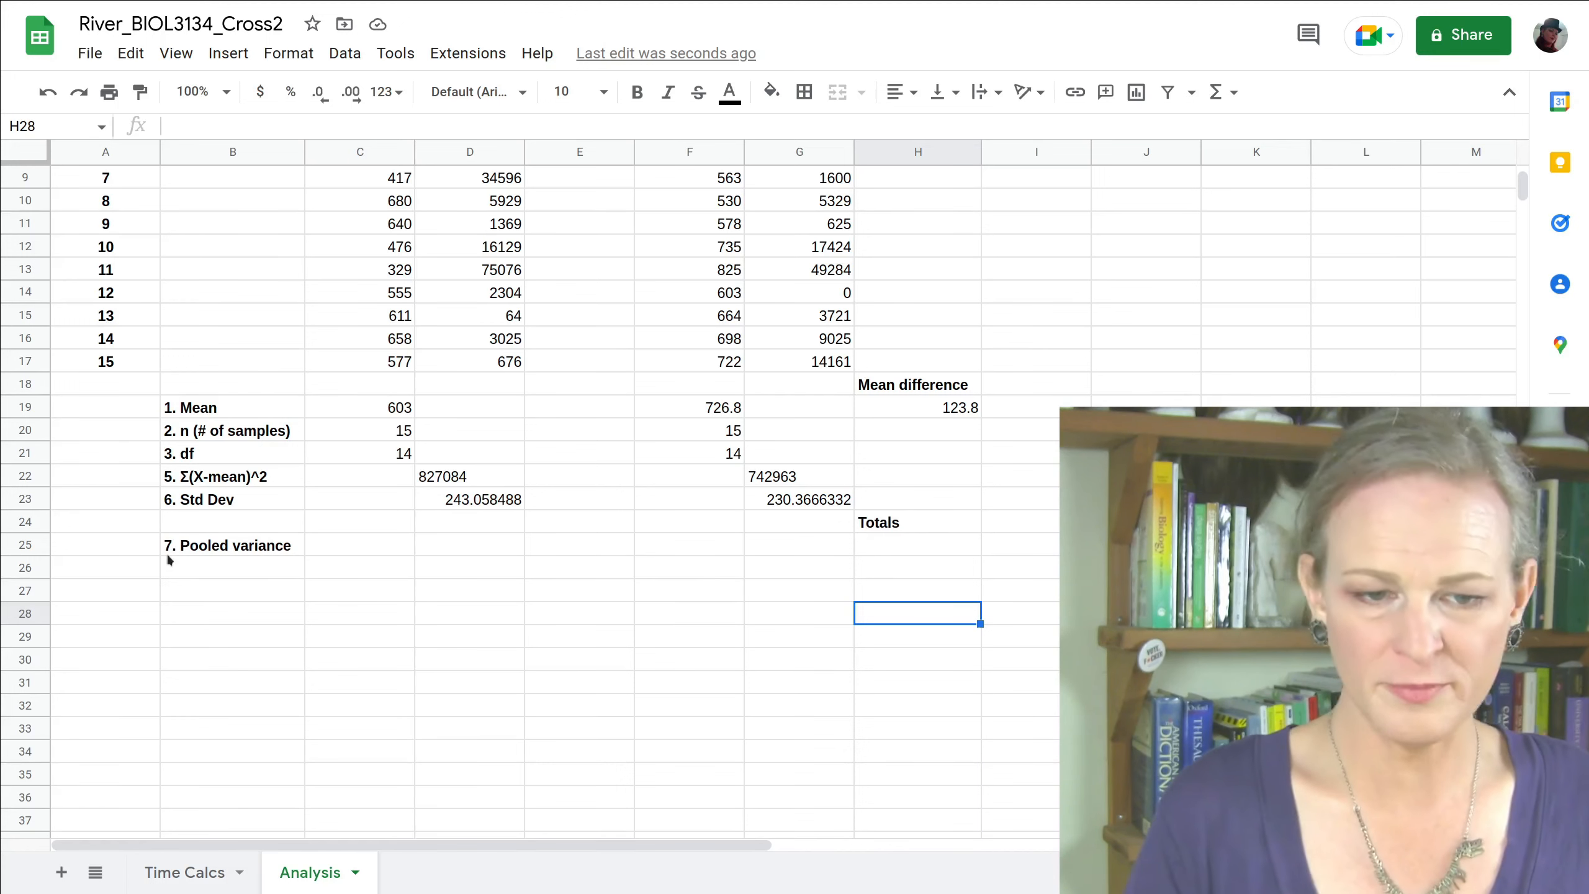
pyautogui.click(277, 553)
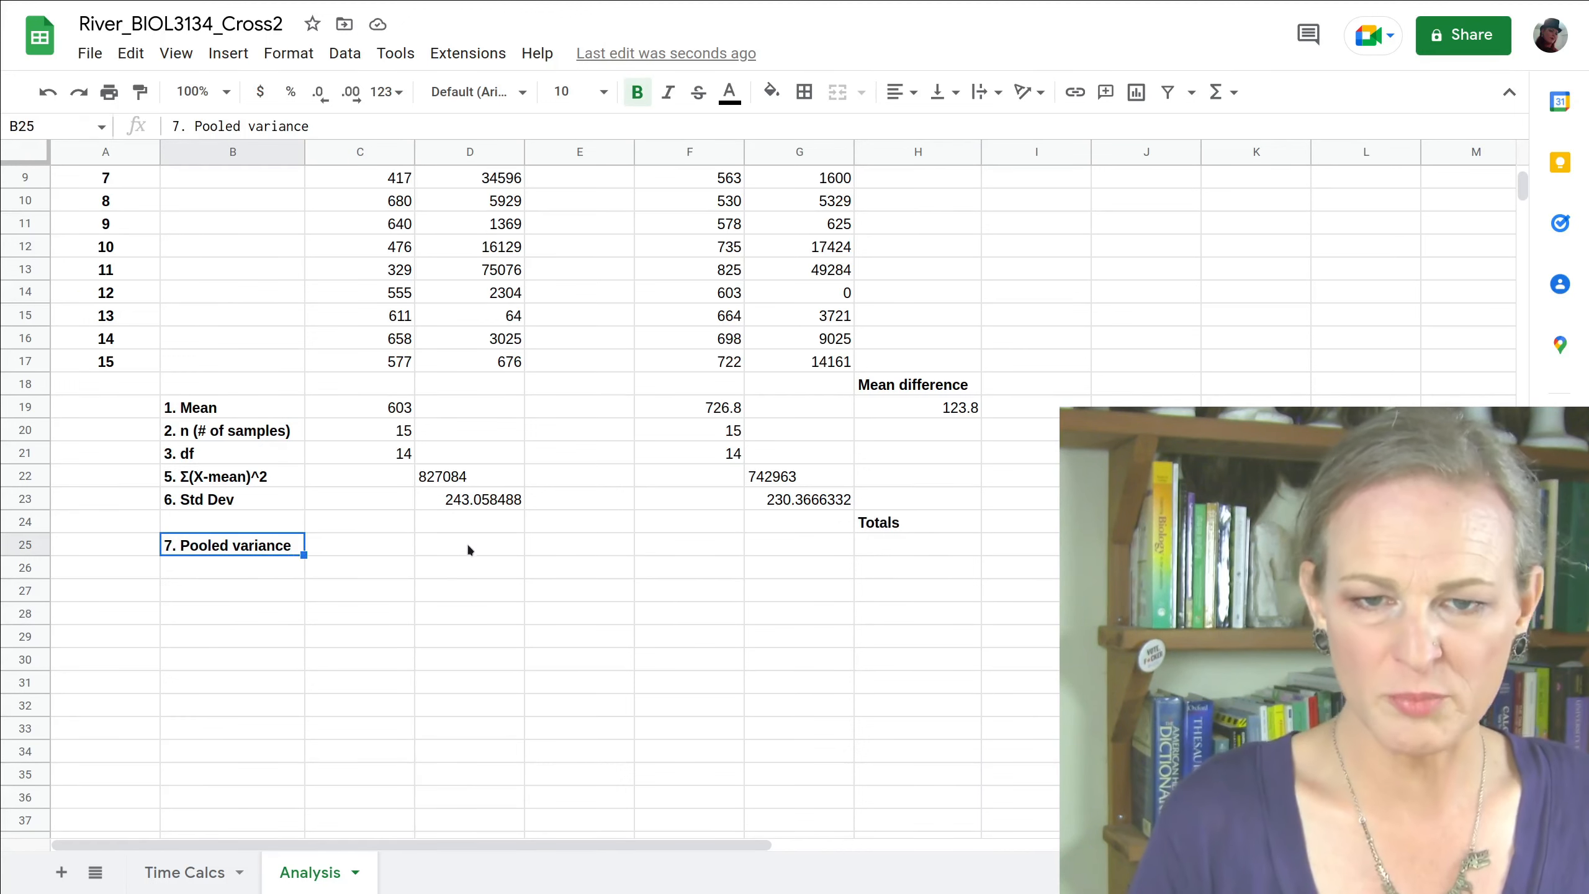
# - Enter =(D22+G22)/(C21+F21) in H25 under Totals to calculate the pooled variance
pyautogui.click(917, 545)
pyautogui.scroll(1, 918, 545)
pyautogui.write('=(')
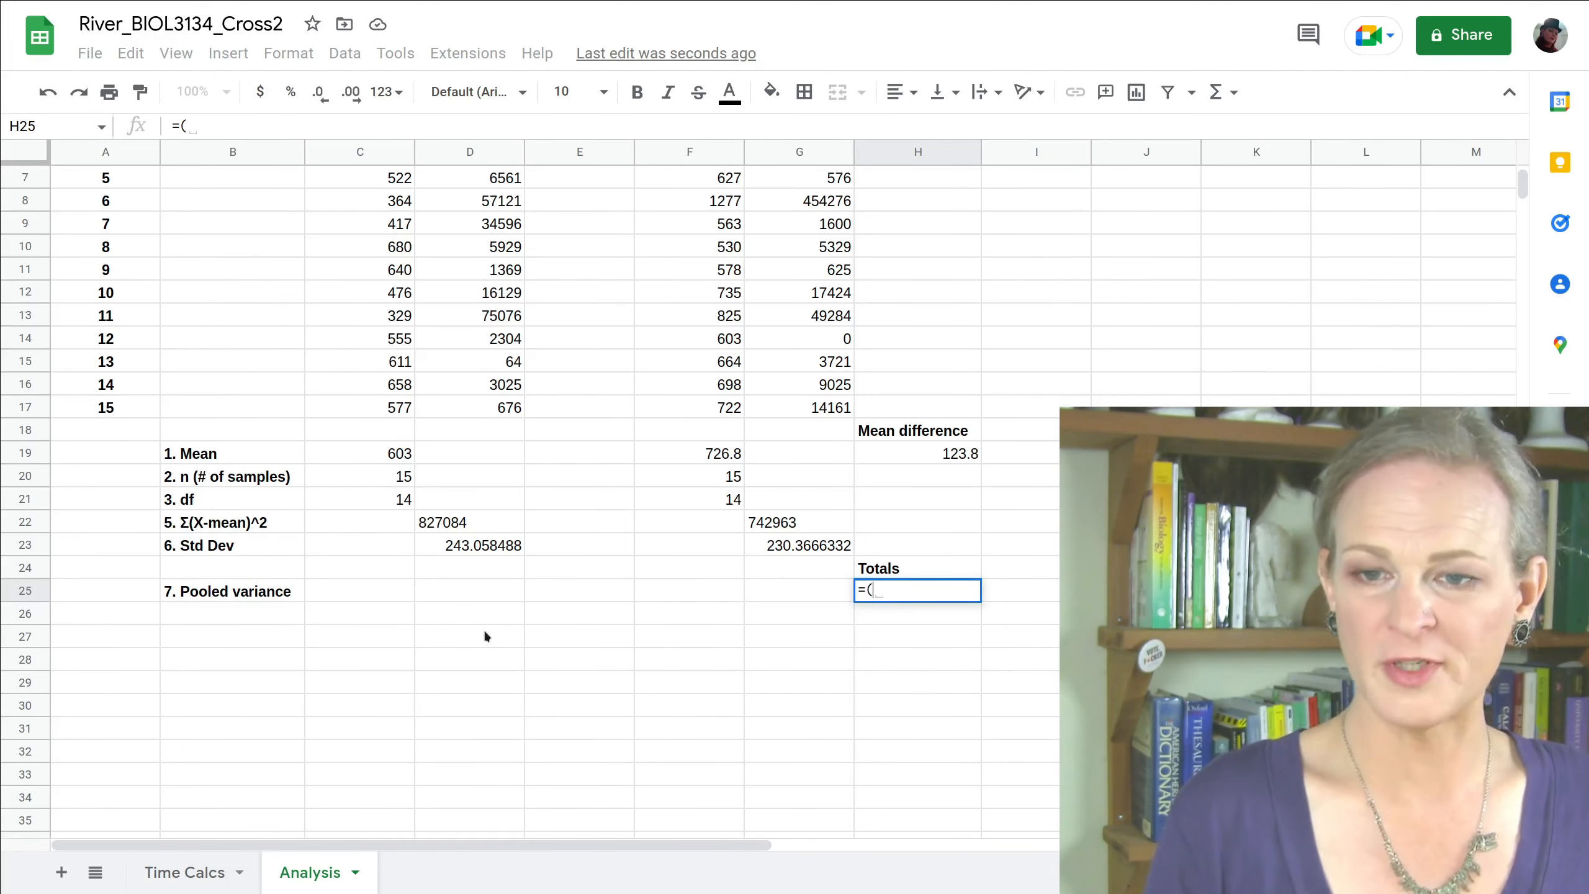
pyautogui.click(469, 525)
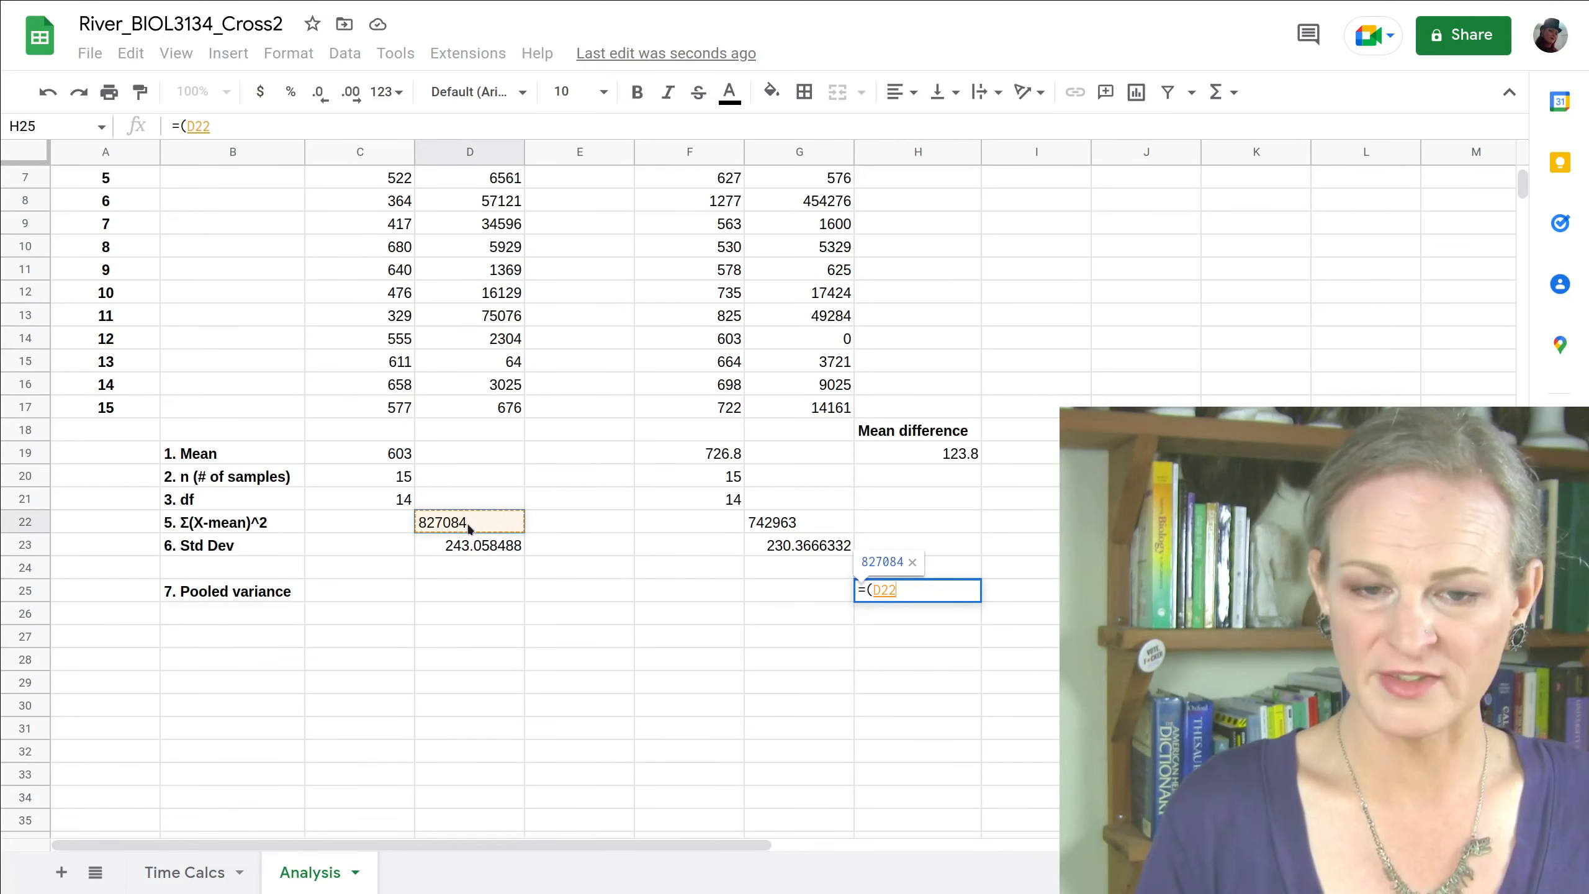
pyautogui.write('+')
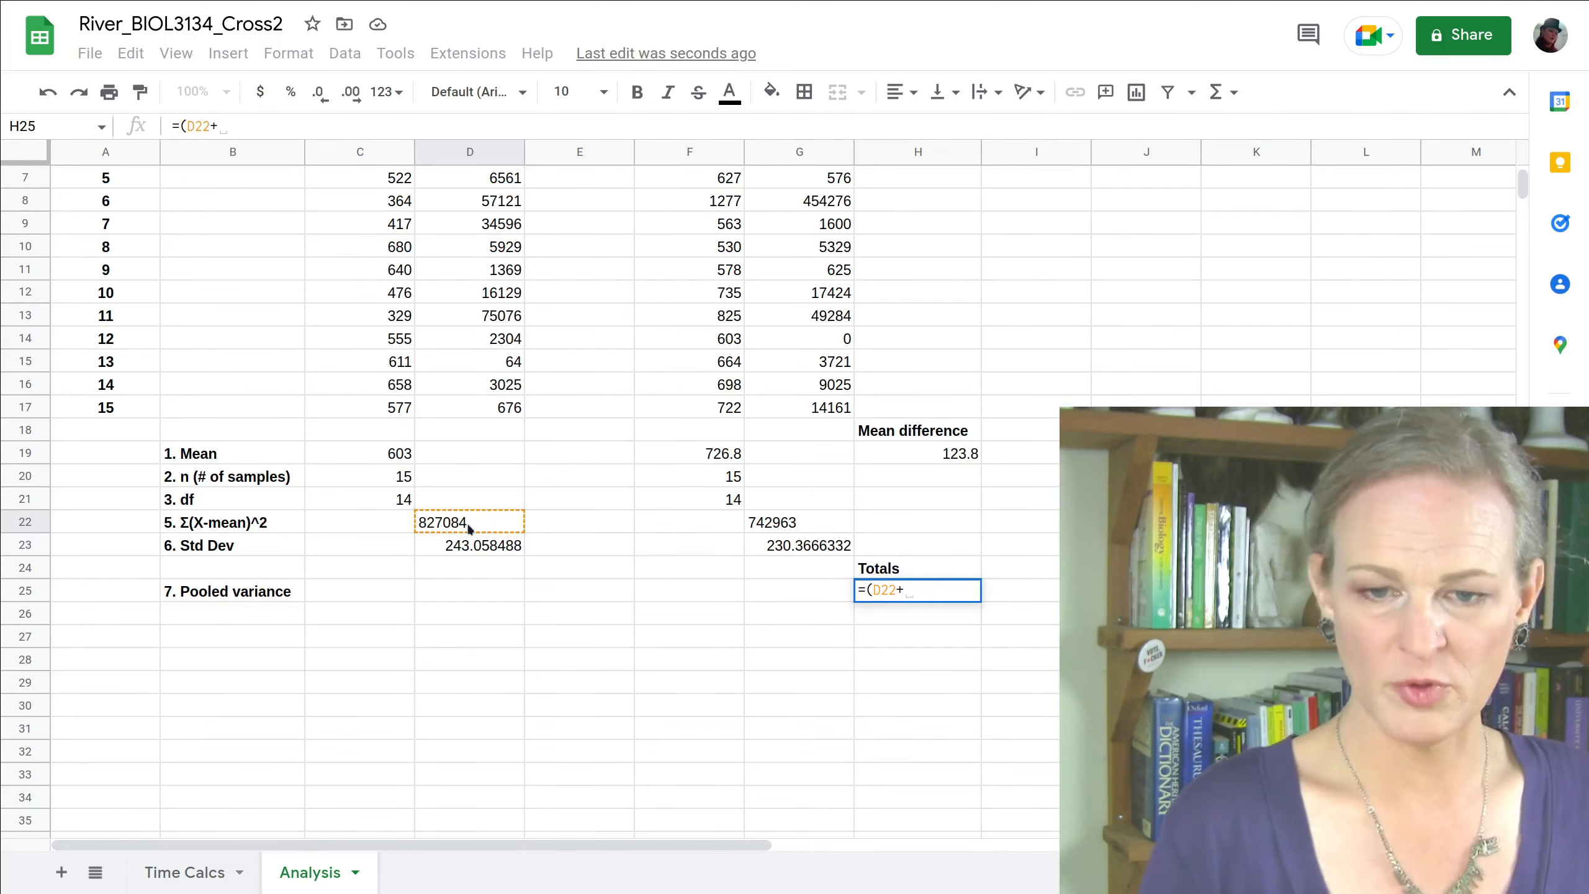
pyautogui.click(767, 528)
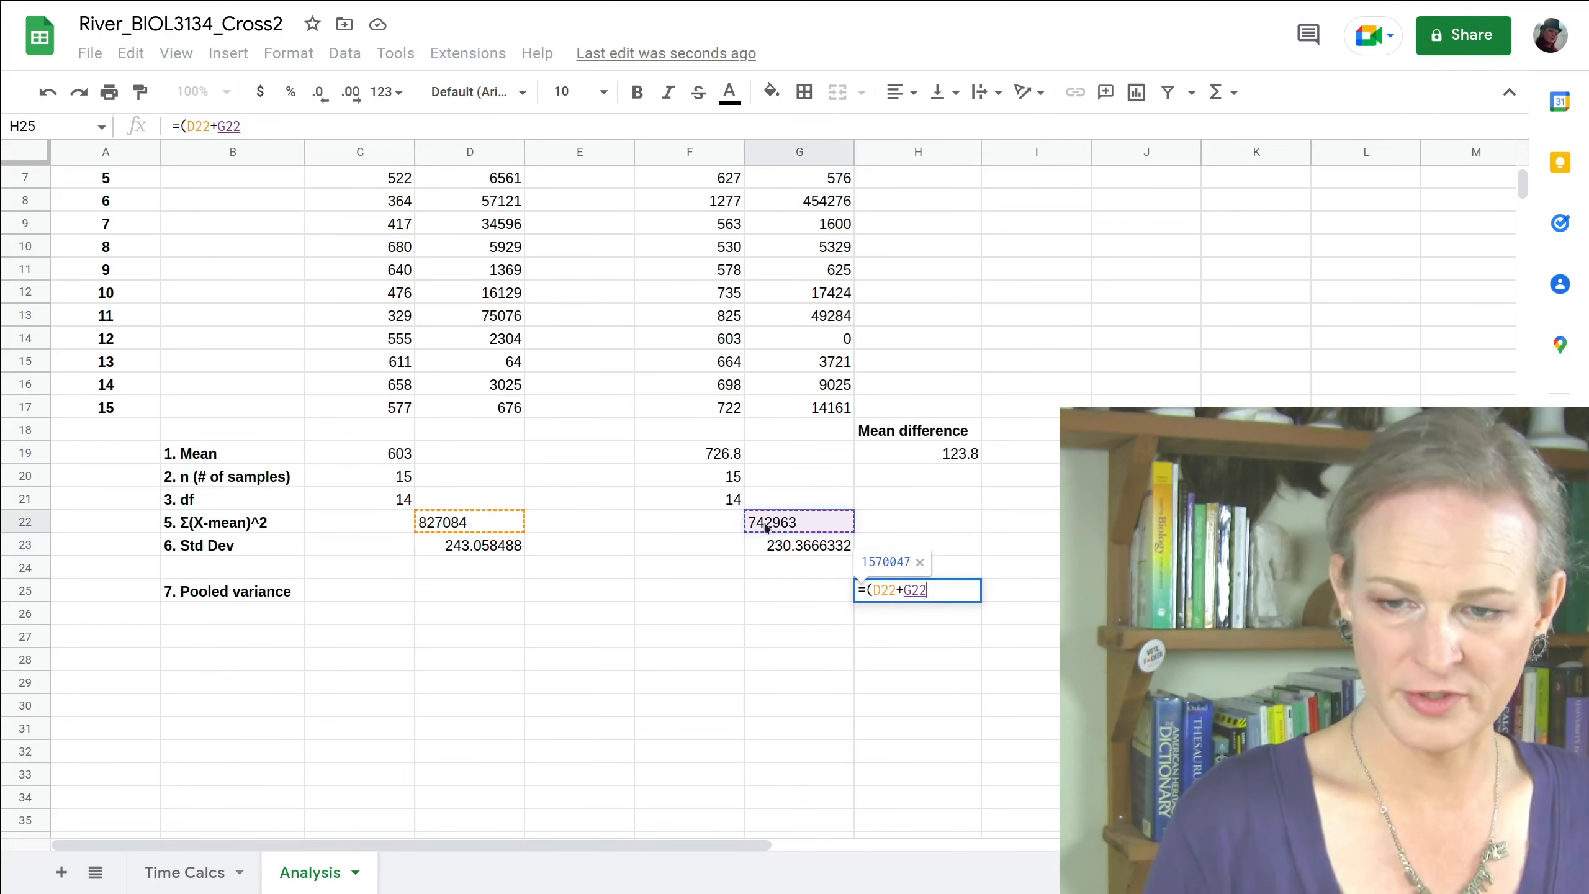
pyautogui.write(')')
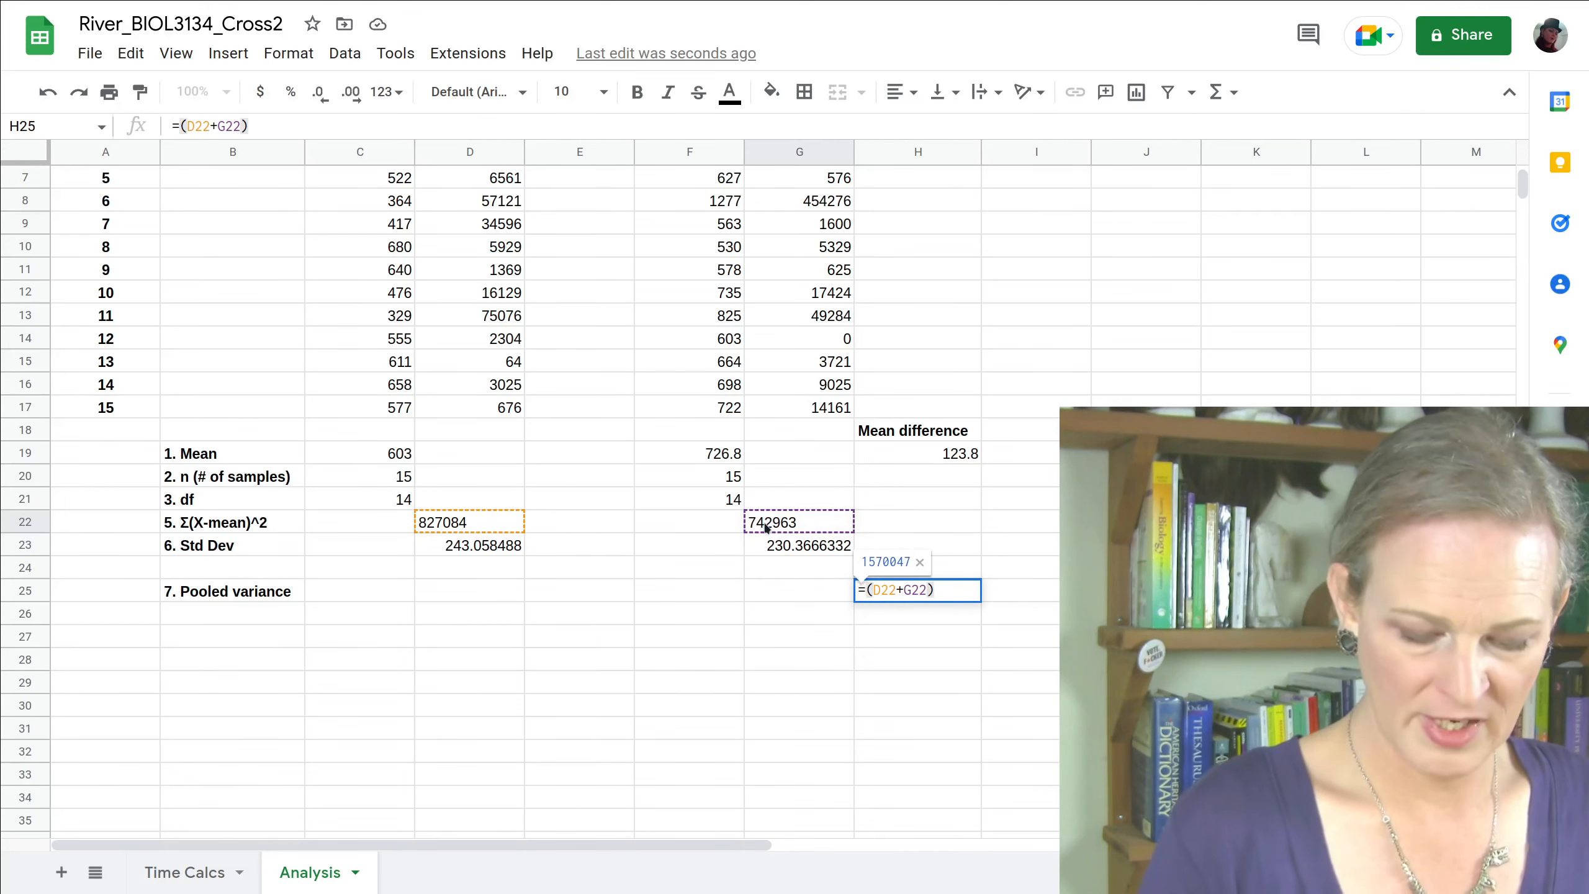
pyautogui.write('/(')
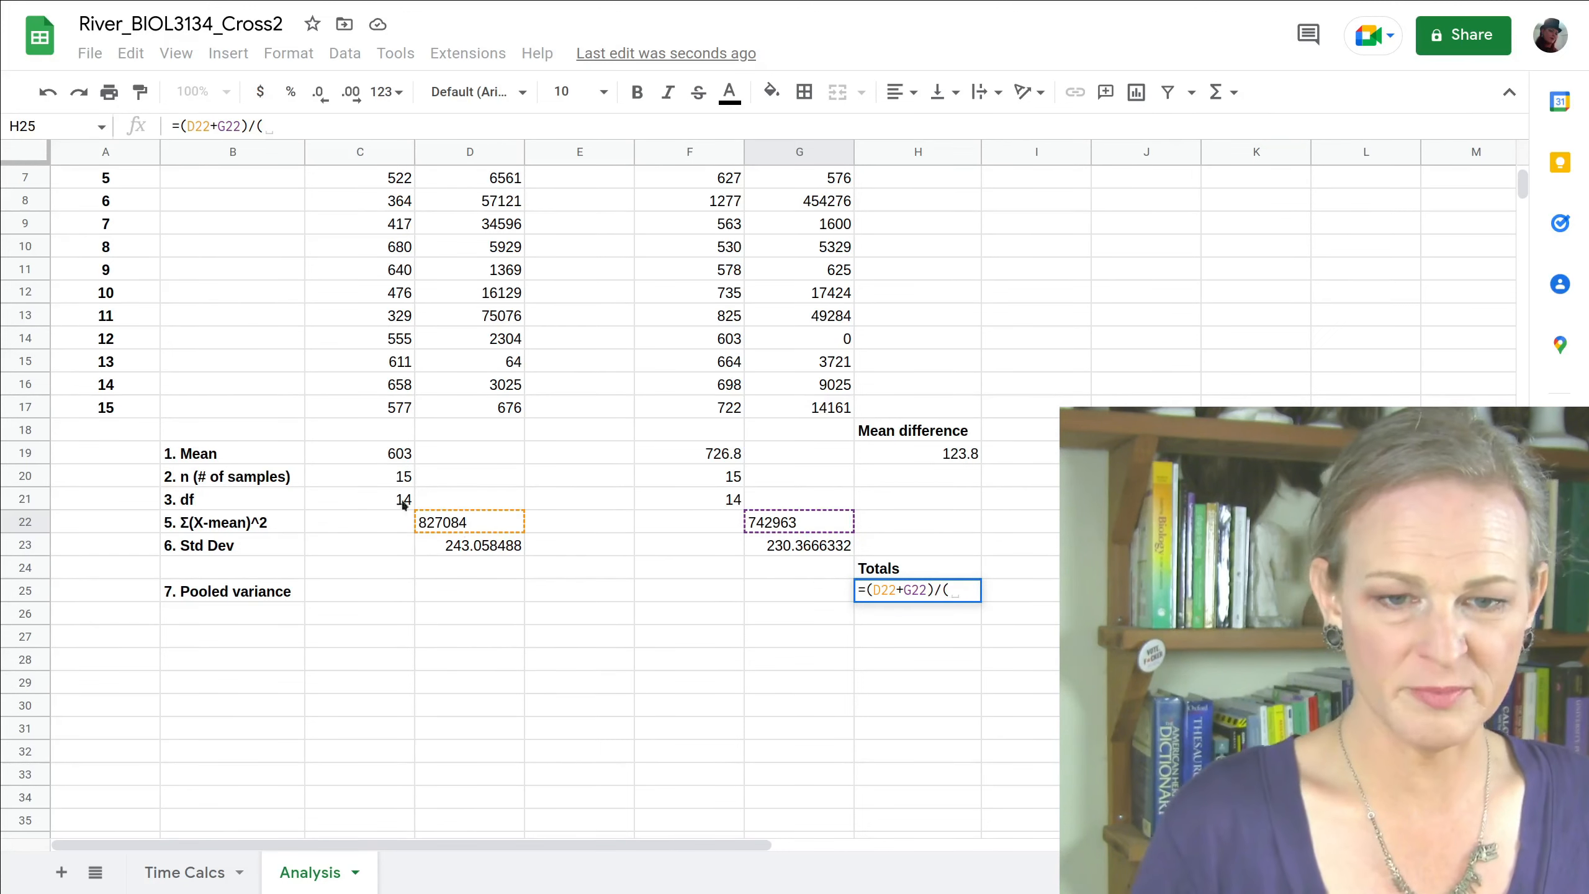
pyautogui.click(376, 505)
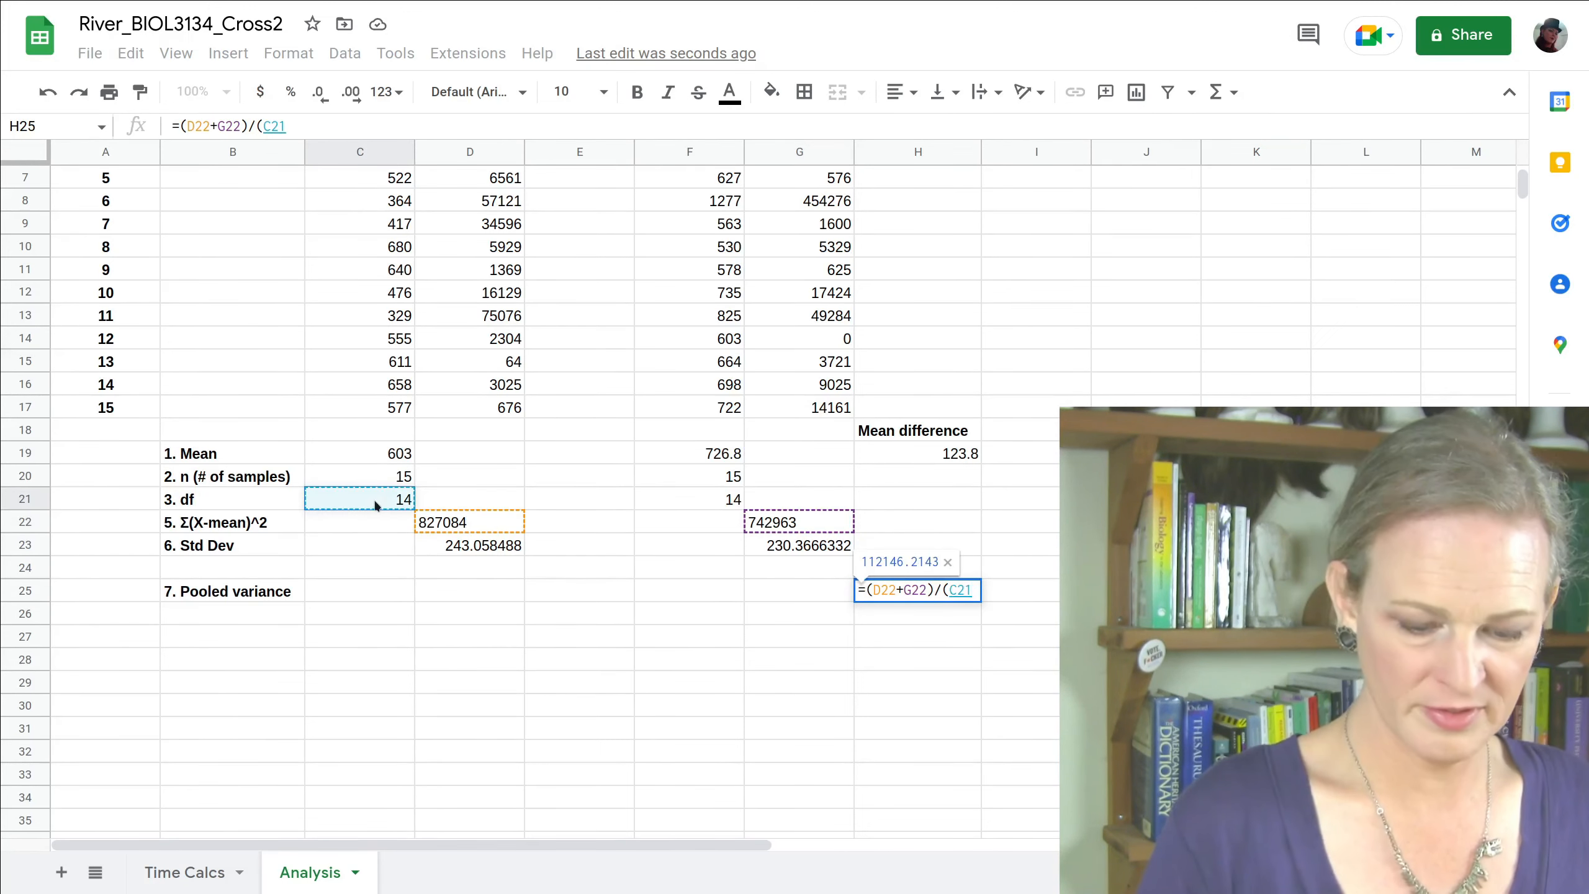
pyautogui.write('+')
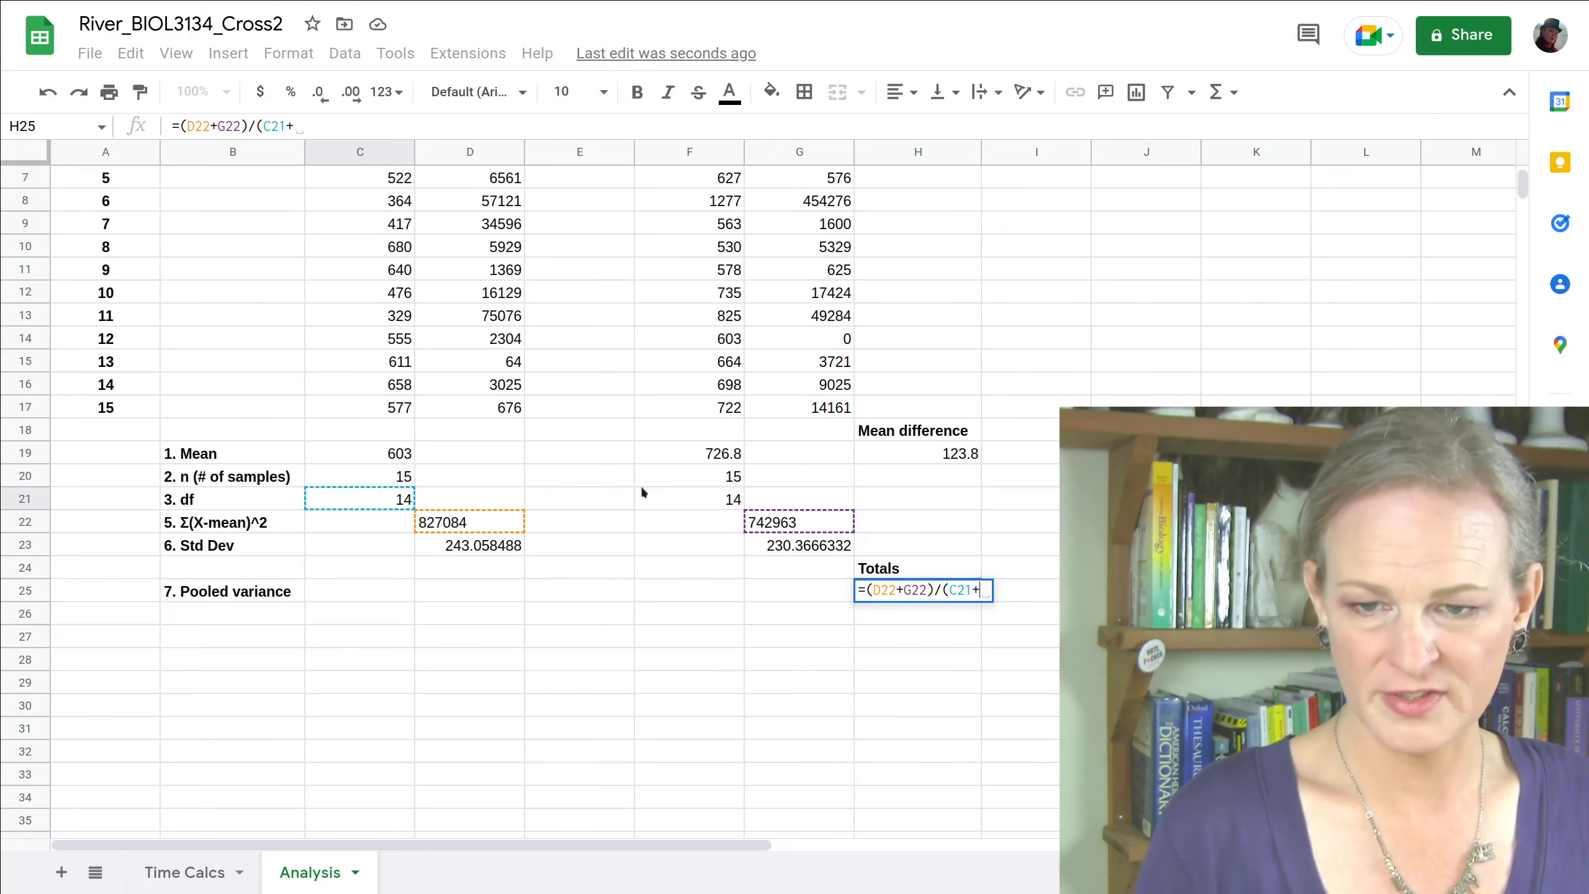
pyautogui.click(679, 501)
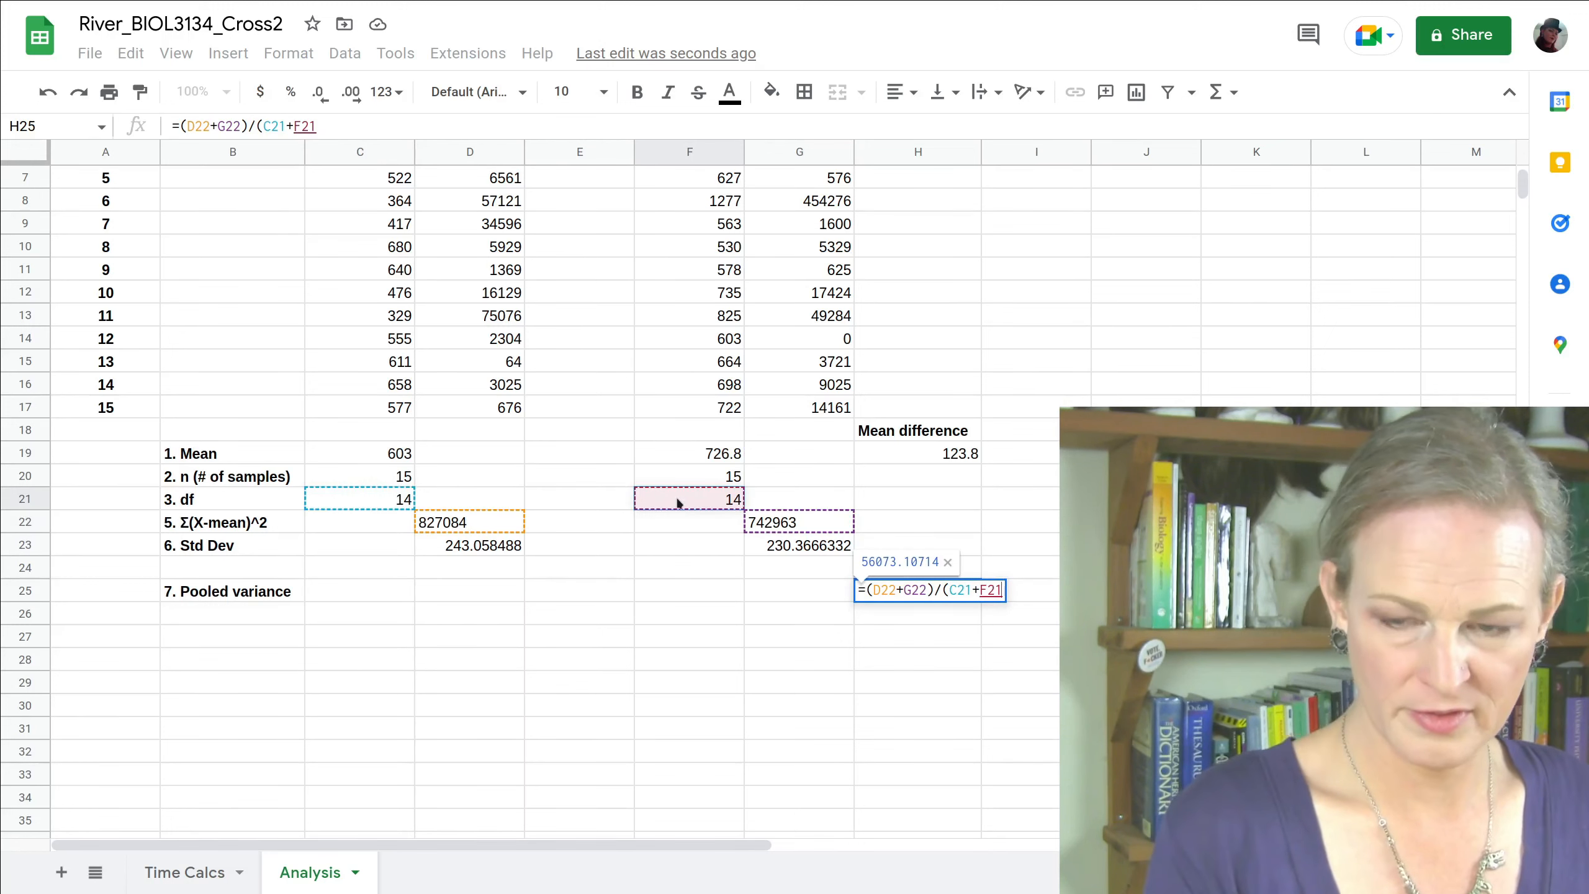
pyautogui.write(')')
pyautogui.press('Return')
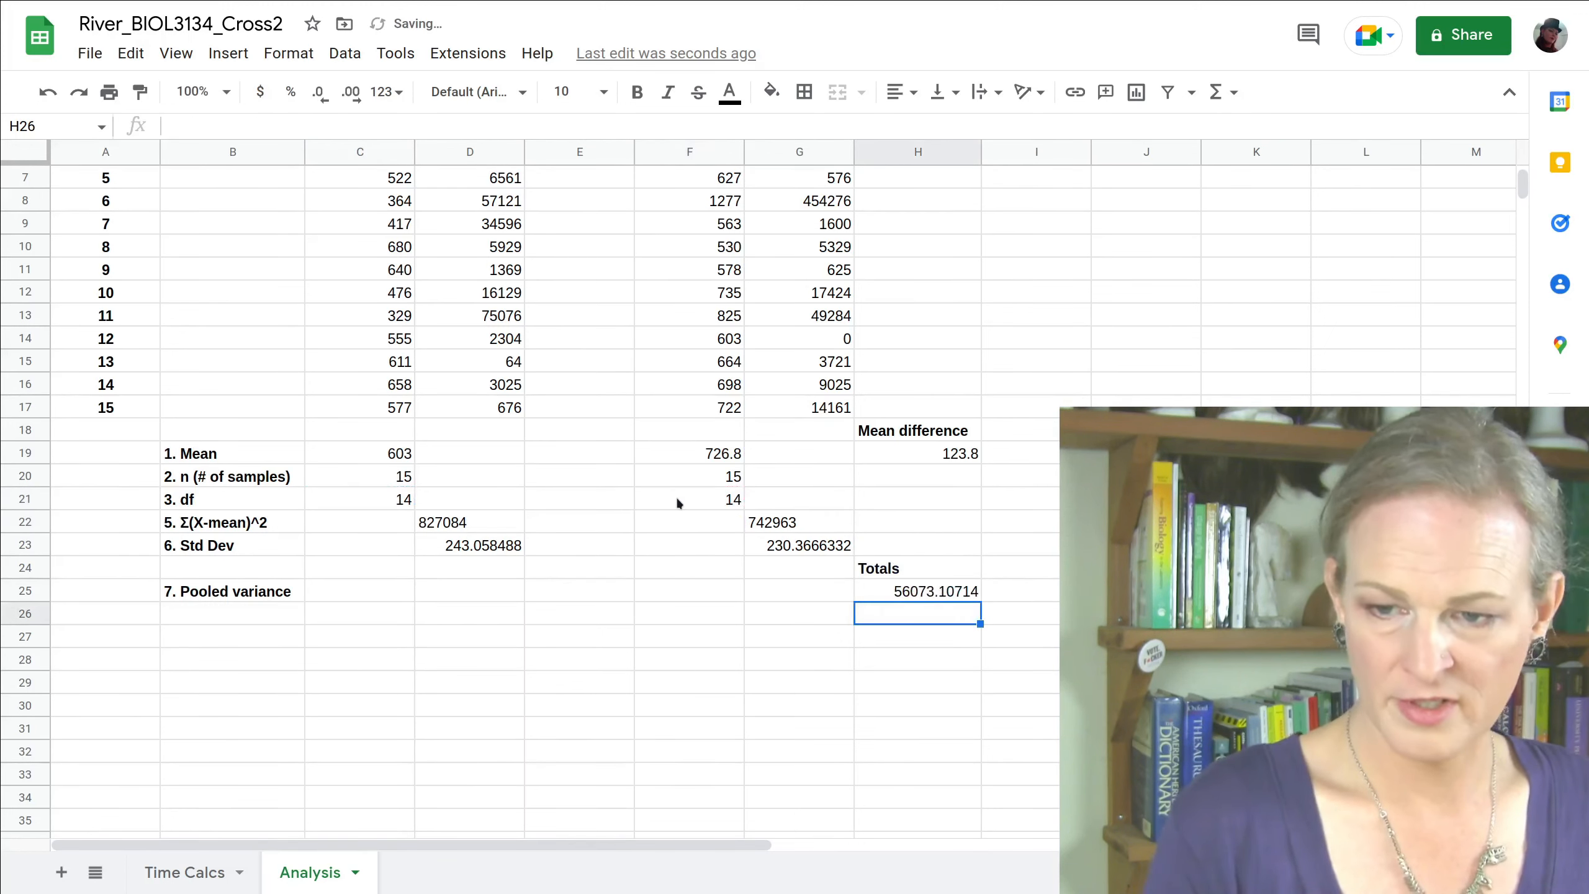
# - Label cell B26 "8. Est. Std. Err" directly below the pooled variance label
pyautogui.click(245, 613)
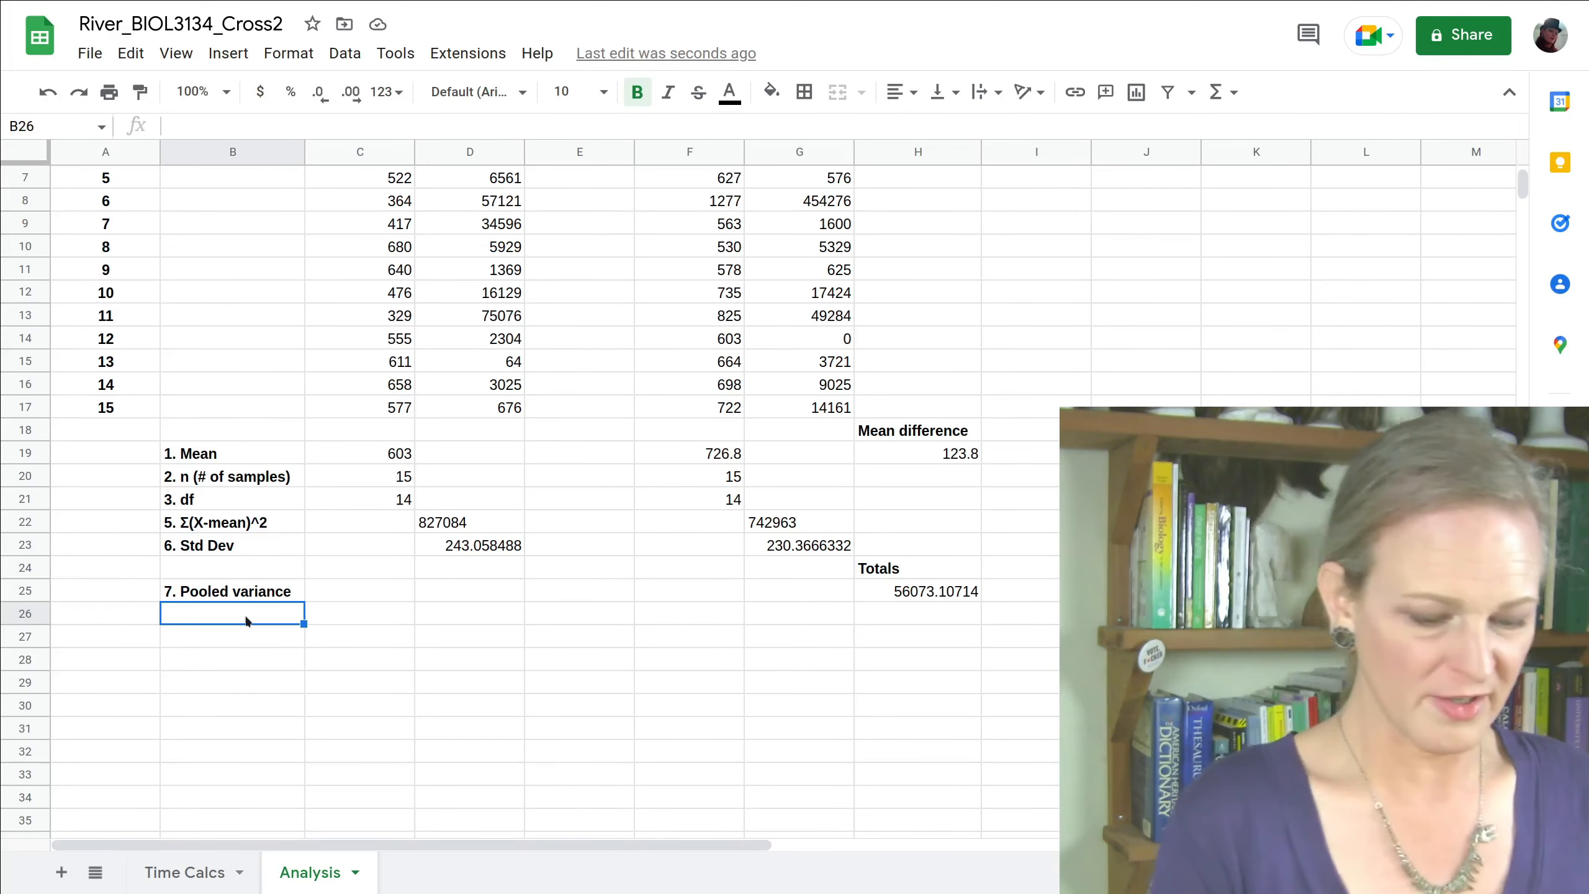
pyautogui.write('8. ')
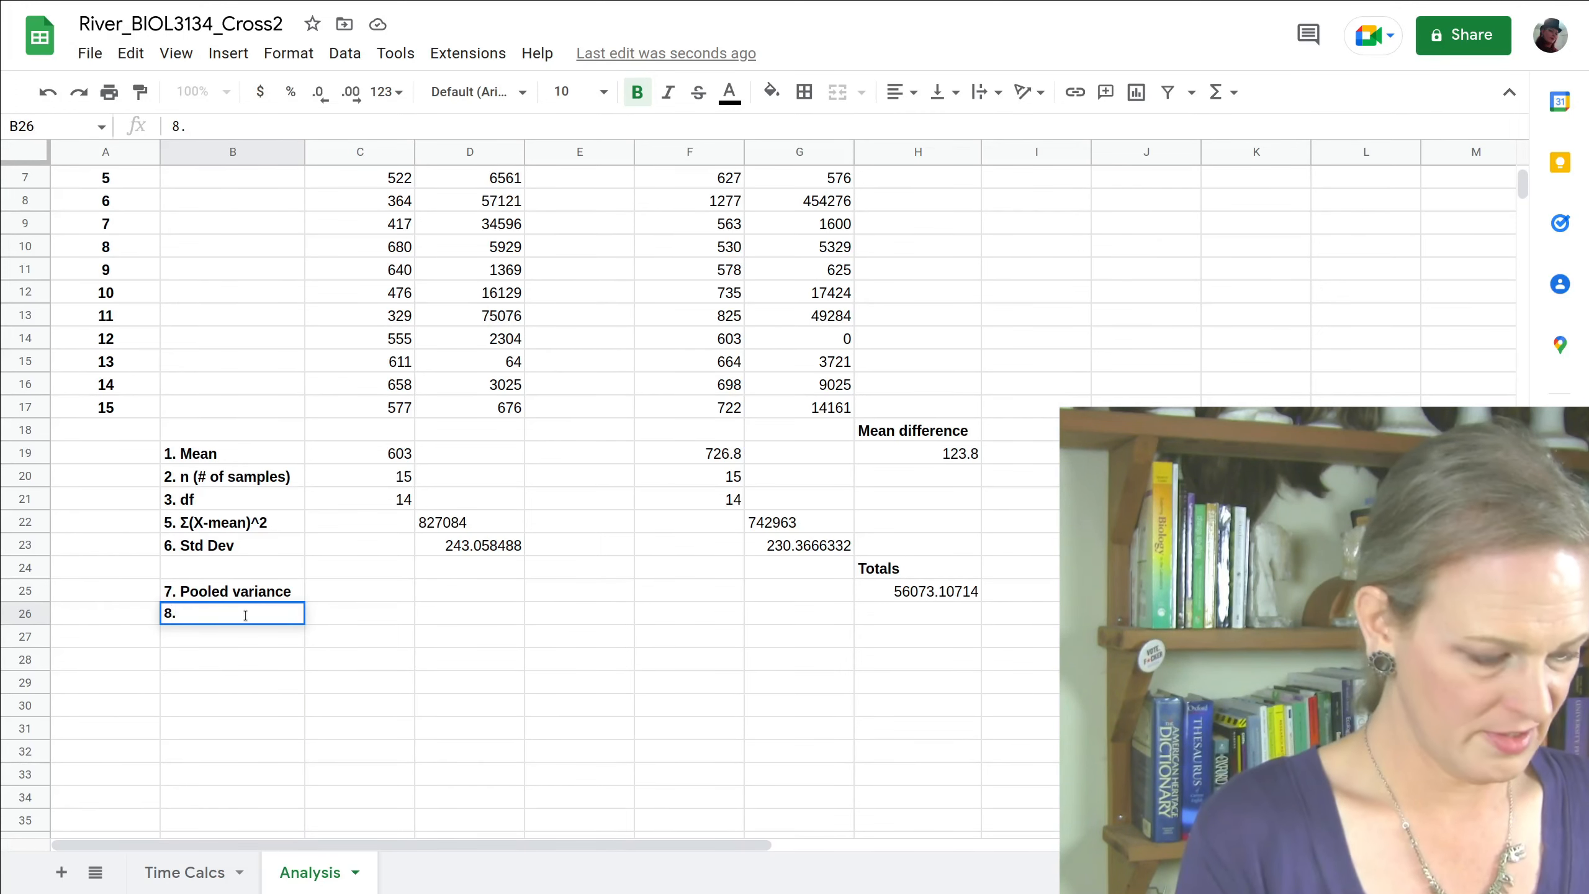
pyautogui.write('Est. ')
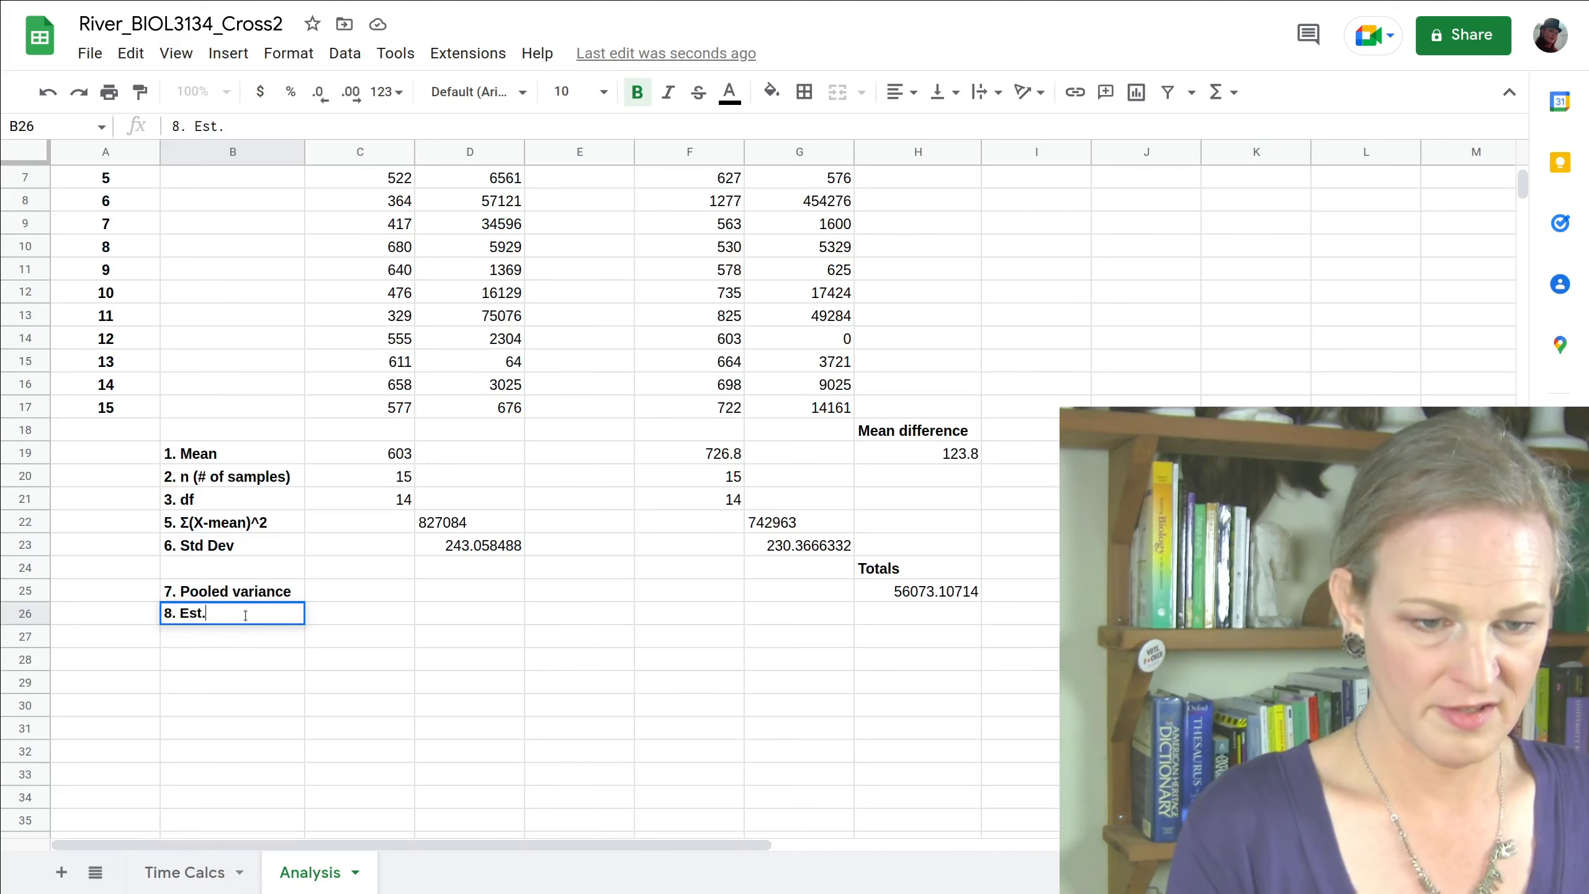
pyautogui.write('Std ')
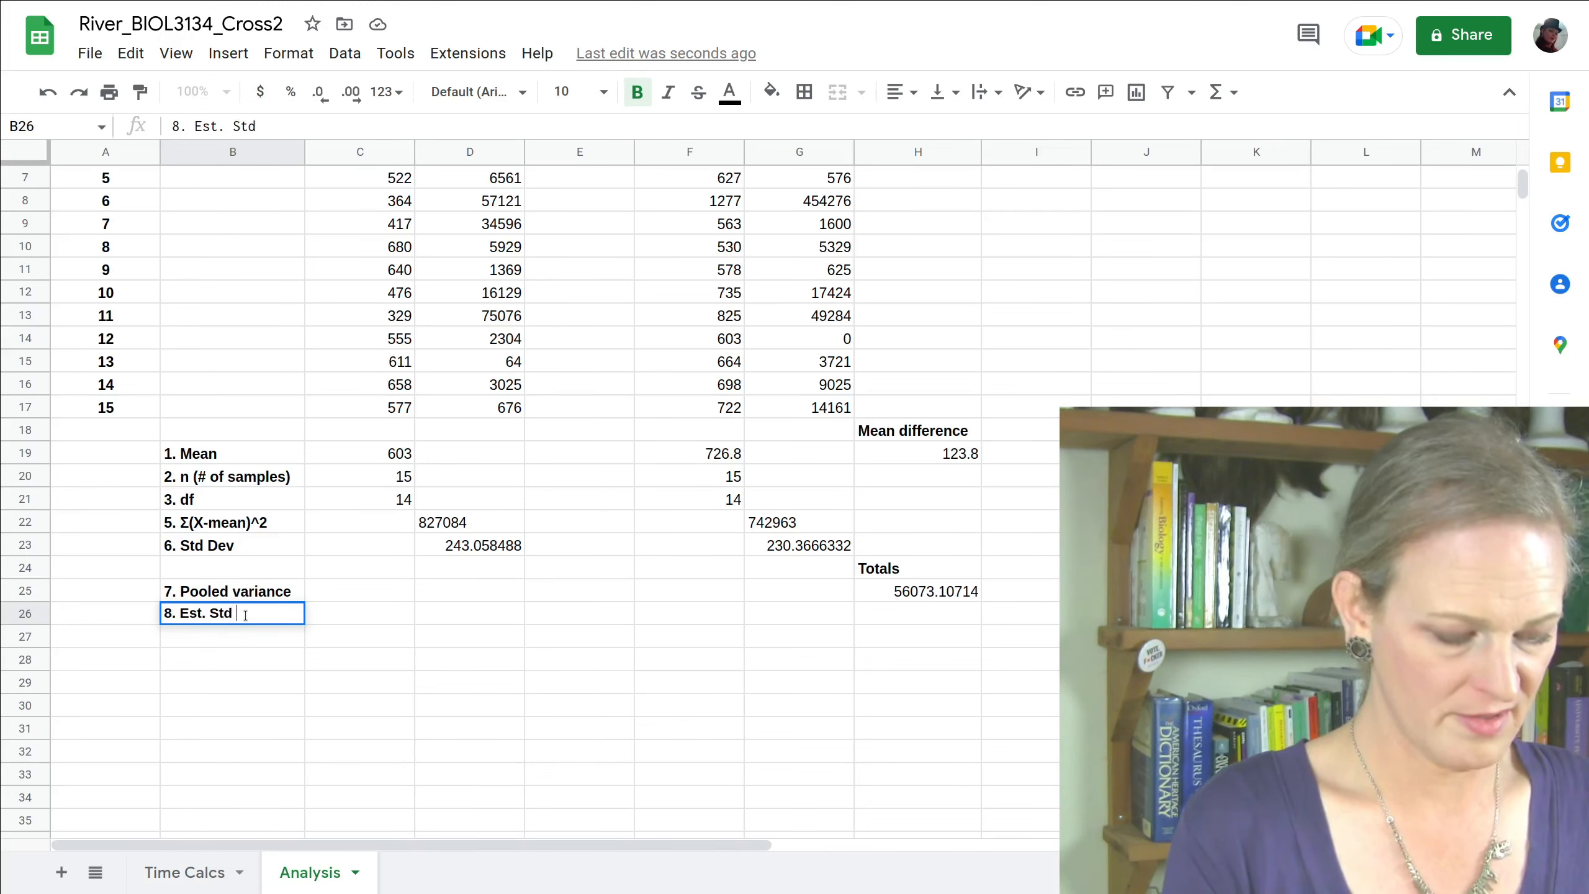
pyautogui.write('.')
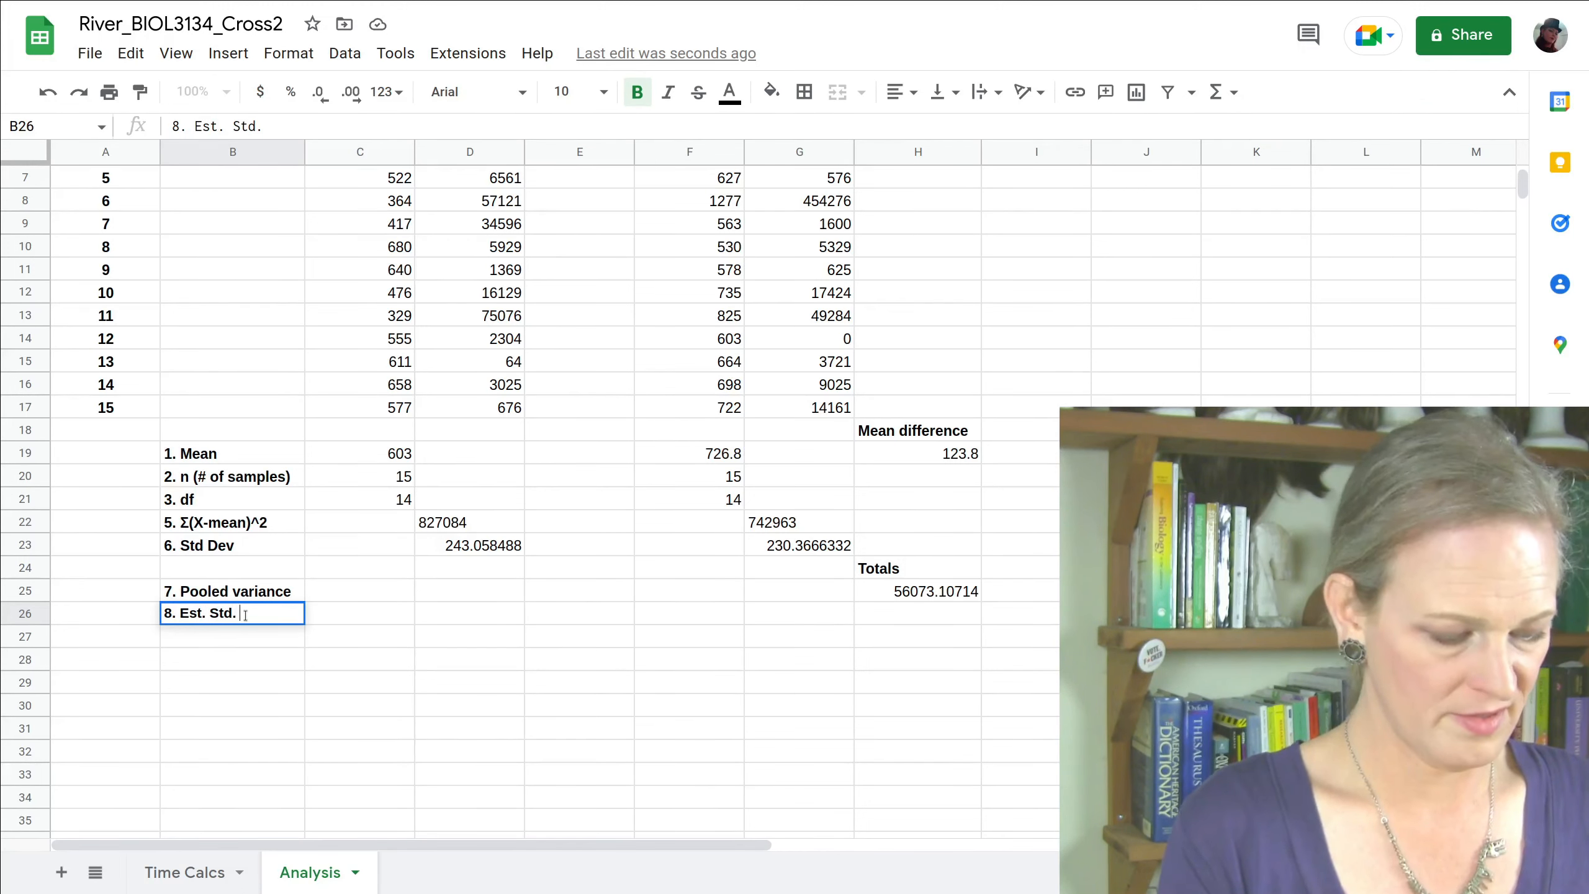
pyautogui.write('Err')
# - Enter =SQRT((H25/C20)+(H25/F20)) in H26 to calculate the estimated standard error
pyautogui.click(885, 616)
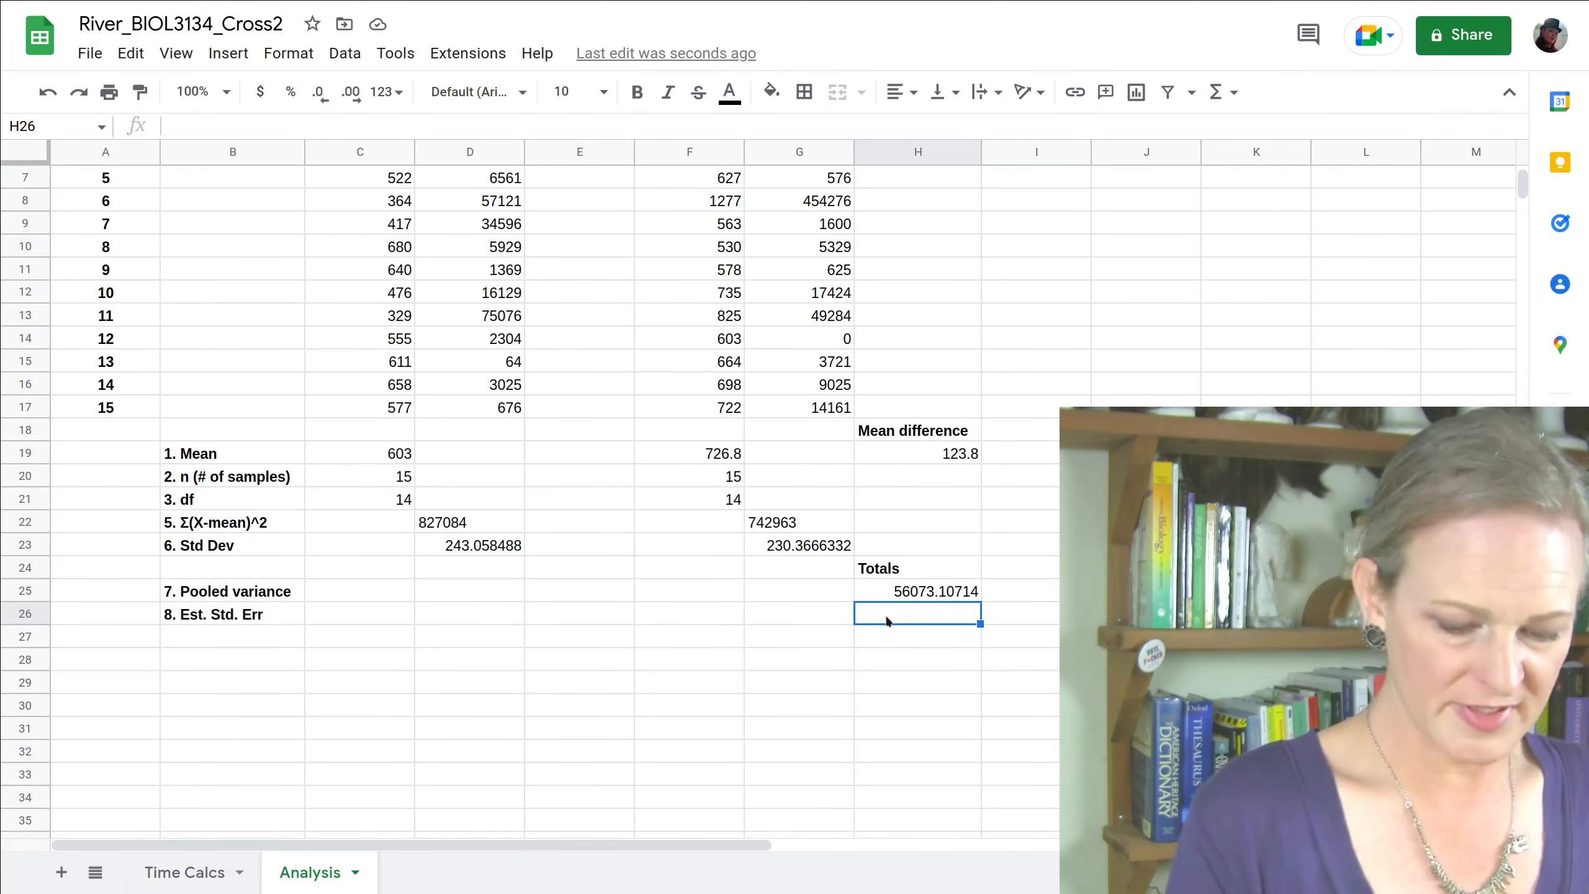
pyautogui.write('=')
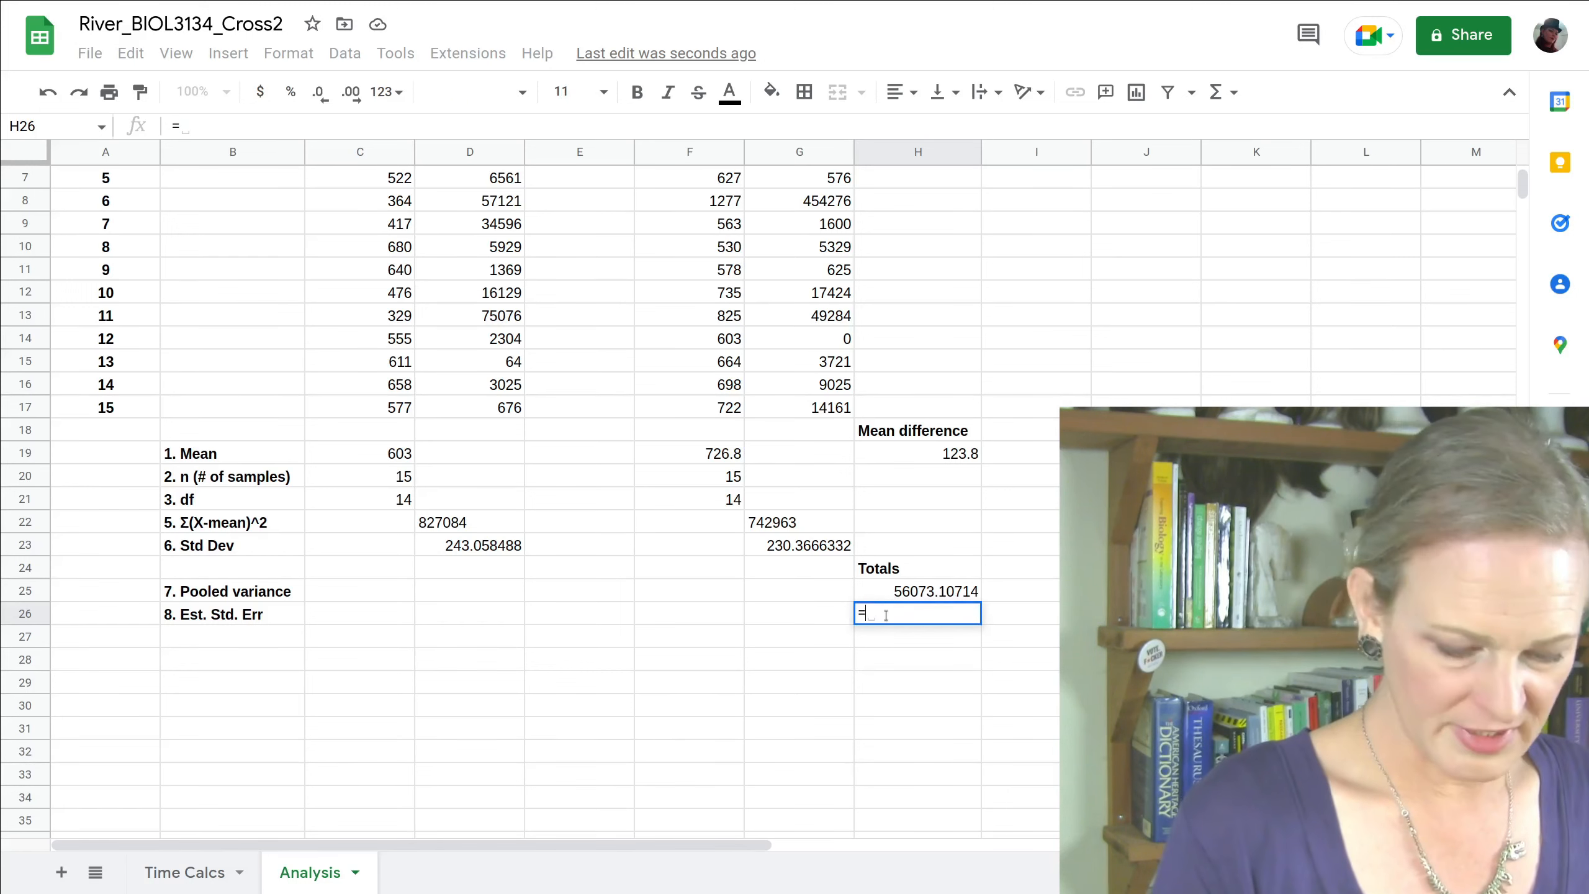
pyautogui.write('sq')
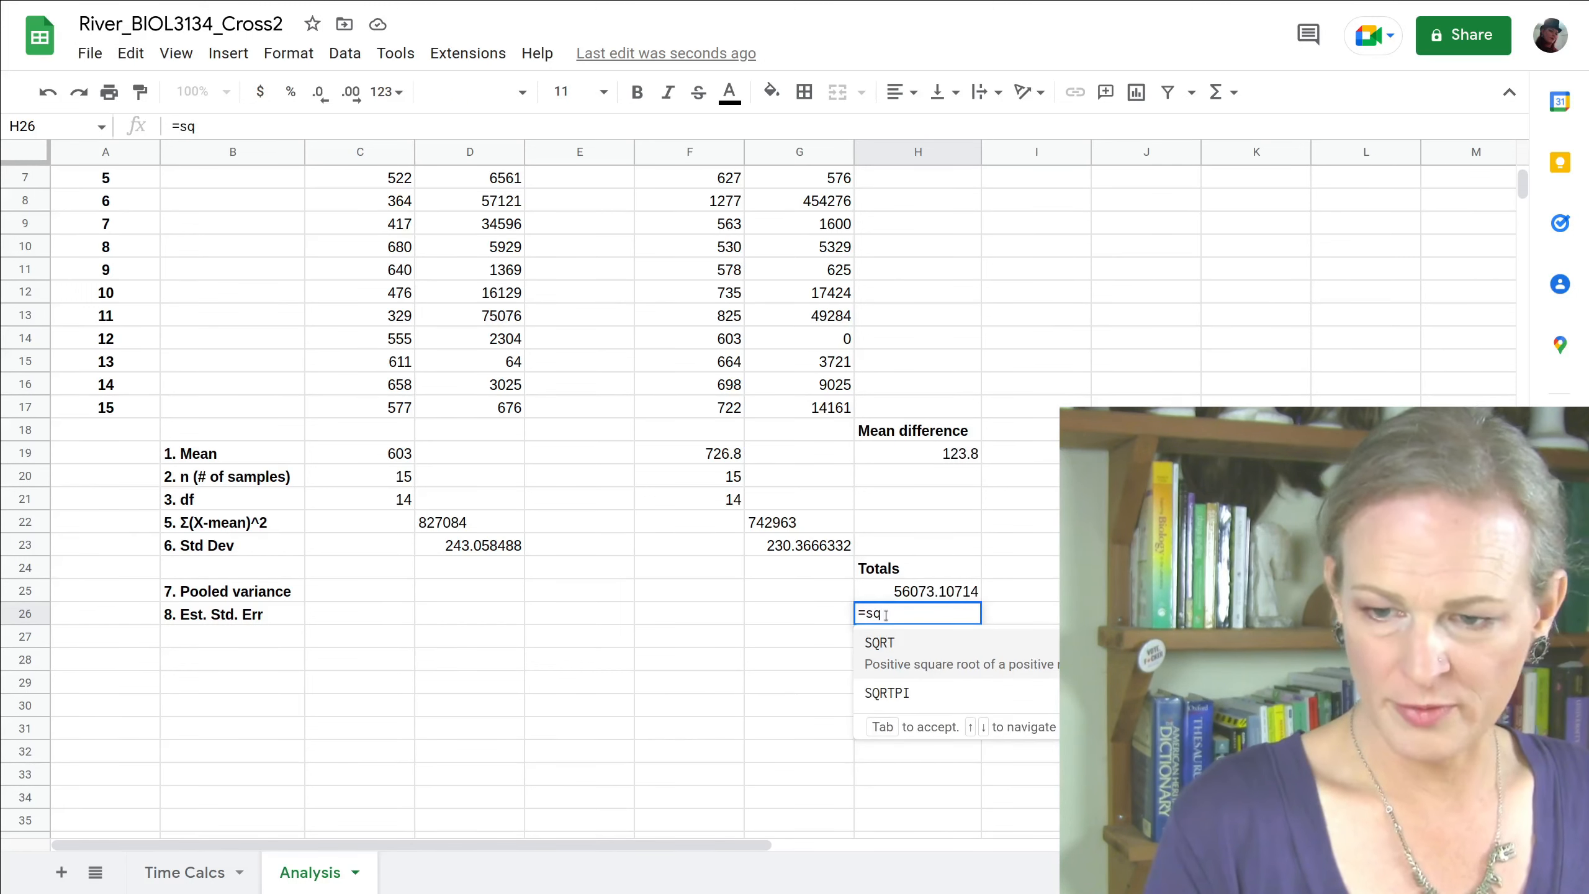
pyautogui.press('Tab')
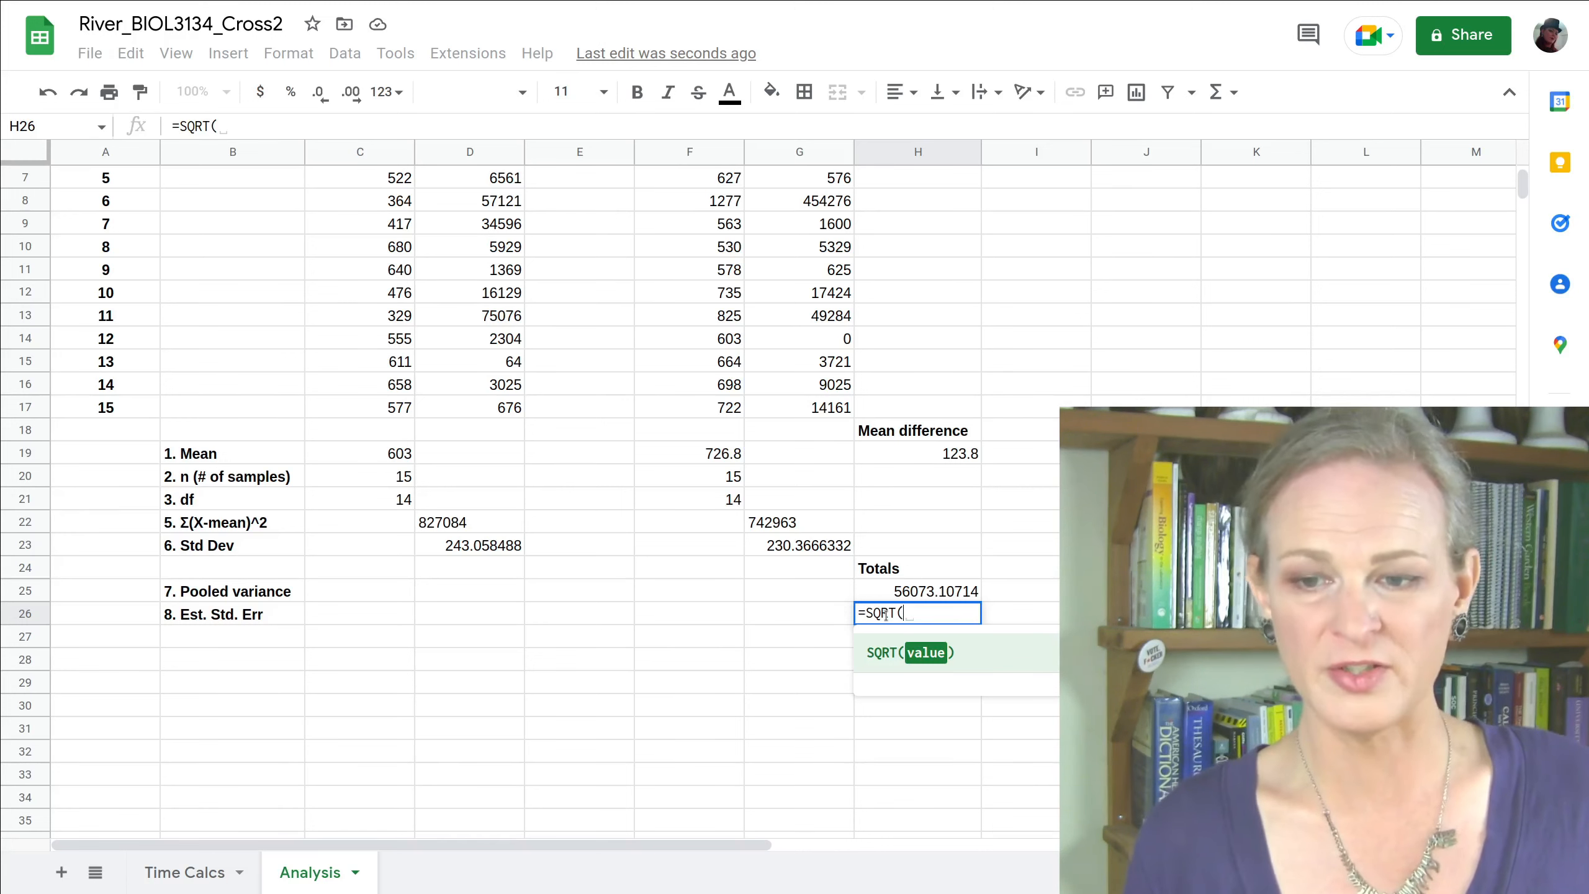
pyautogui.click(928, 595)
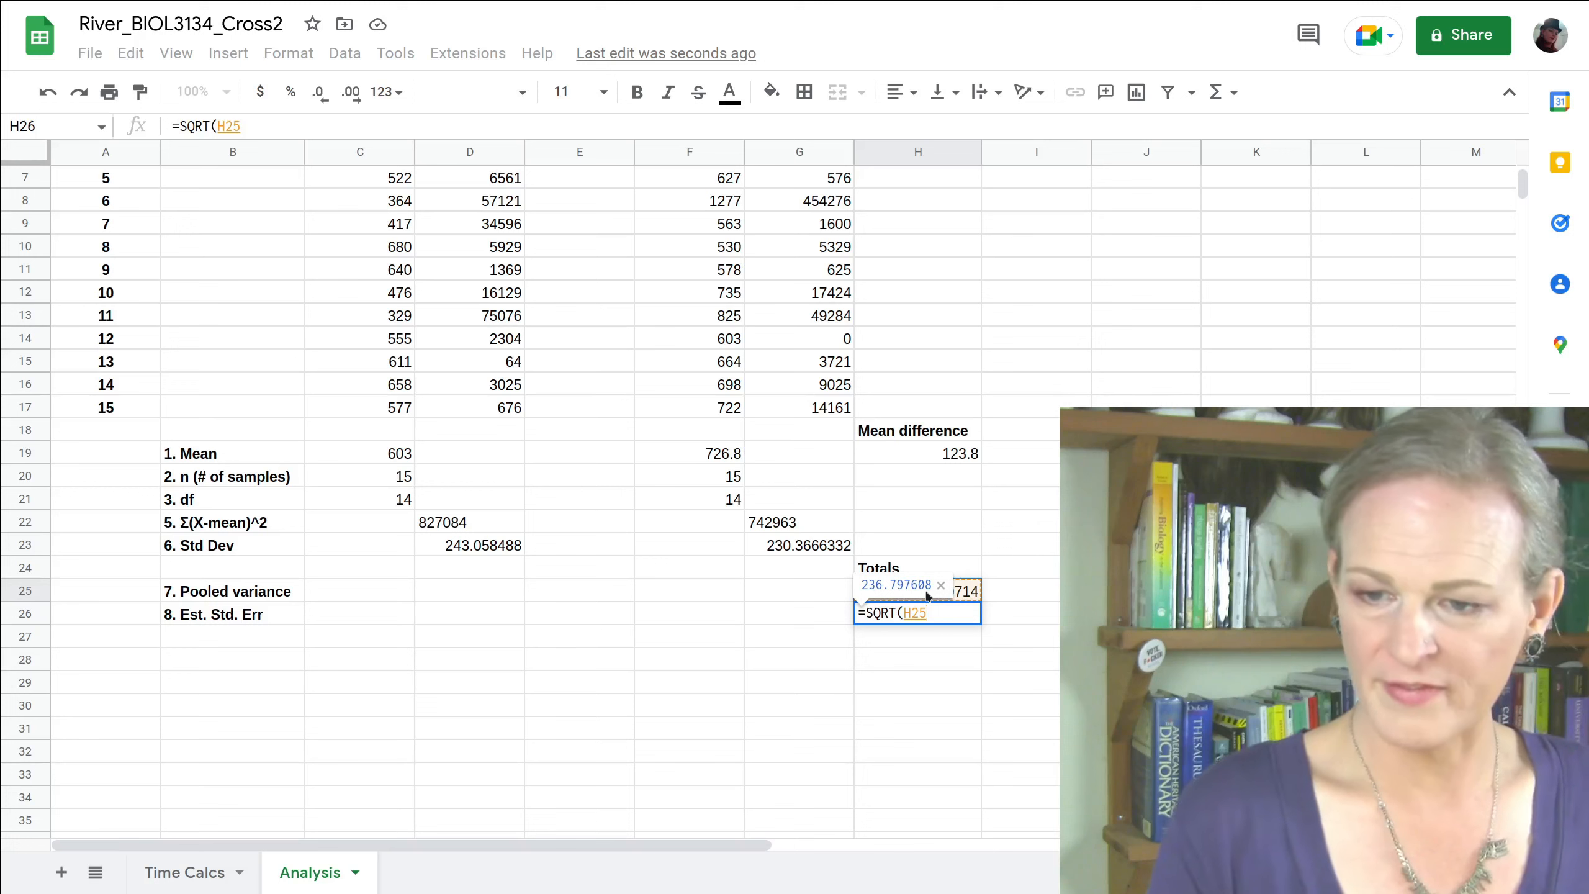
pyautogui.write('/')
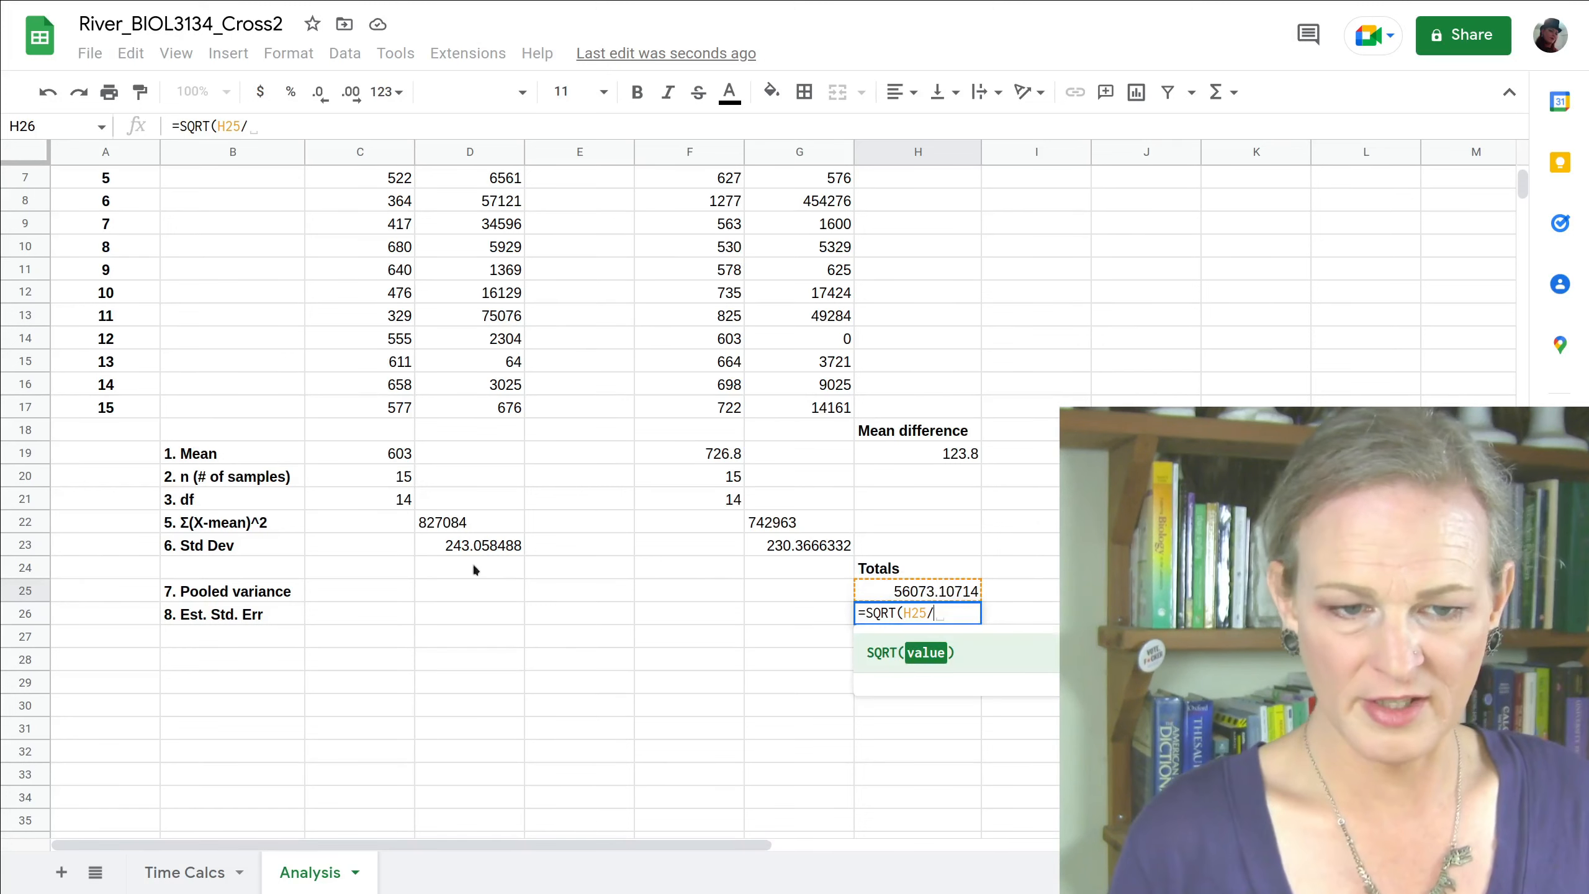
pyautogui.click(354, 475)
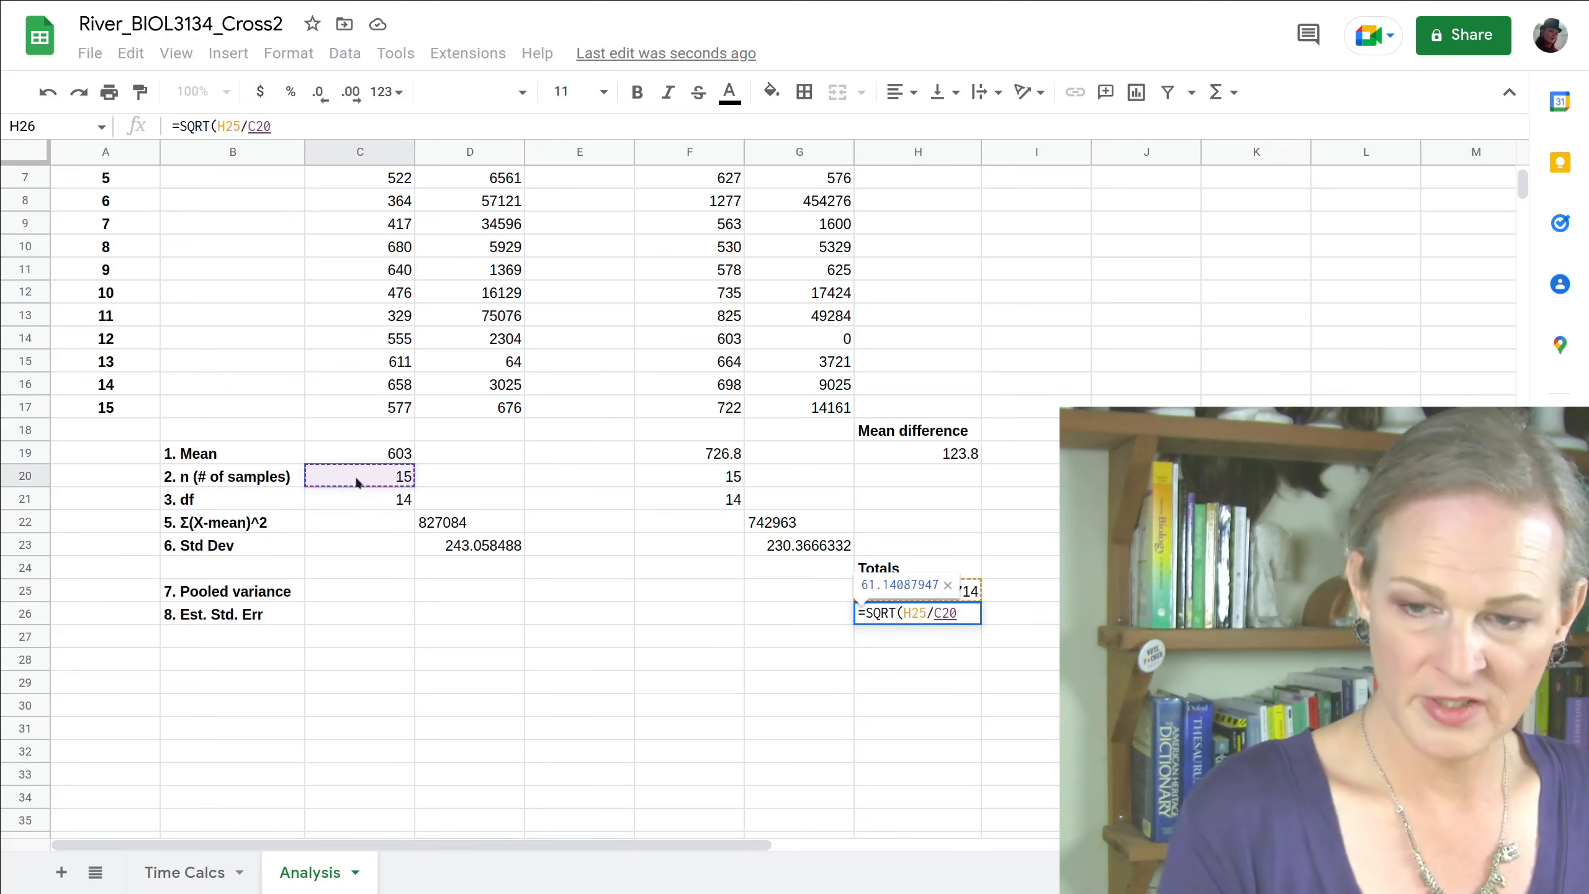
pyautogui.write(')')
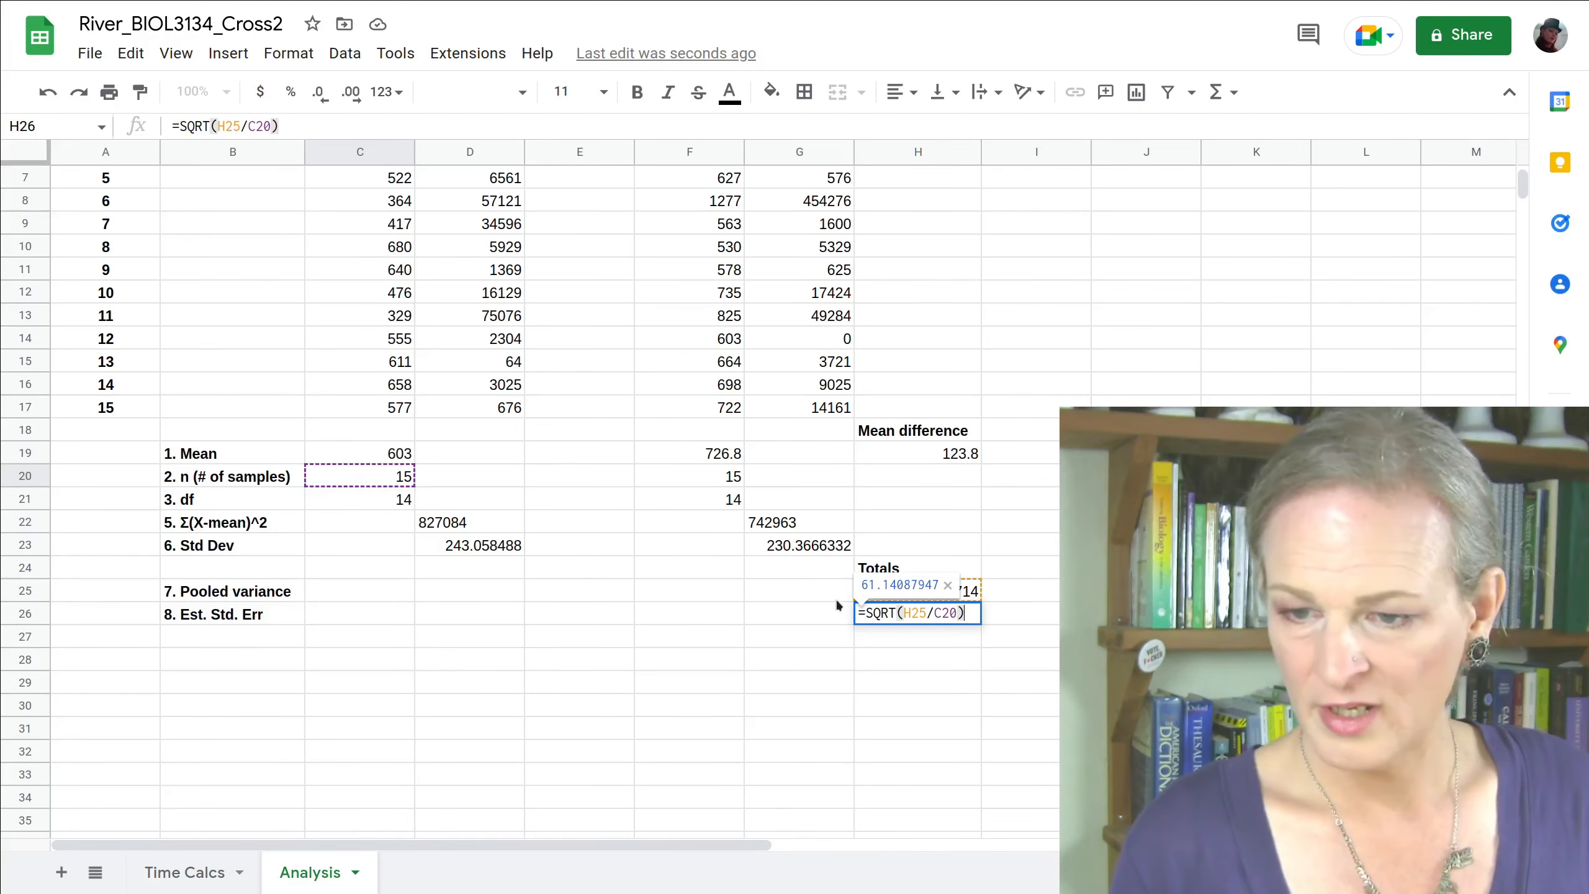
pyautogui.click(903, 612)
pyautogui.write('(')
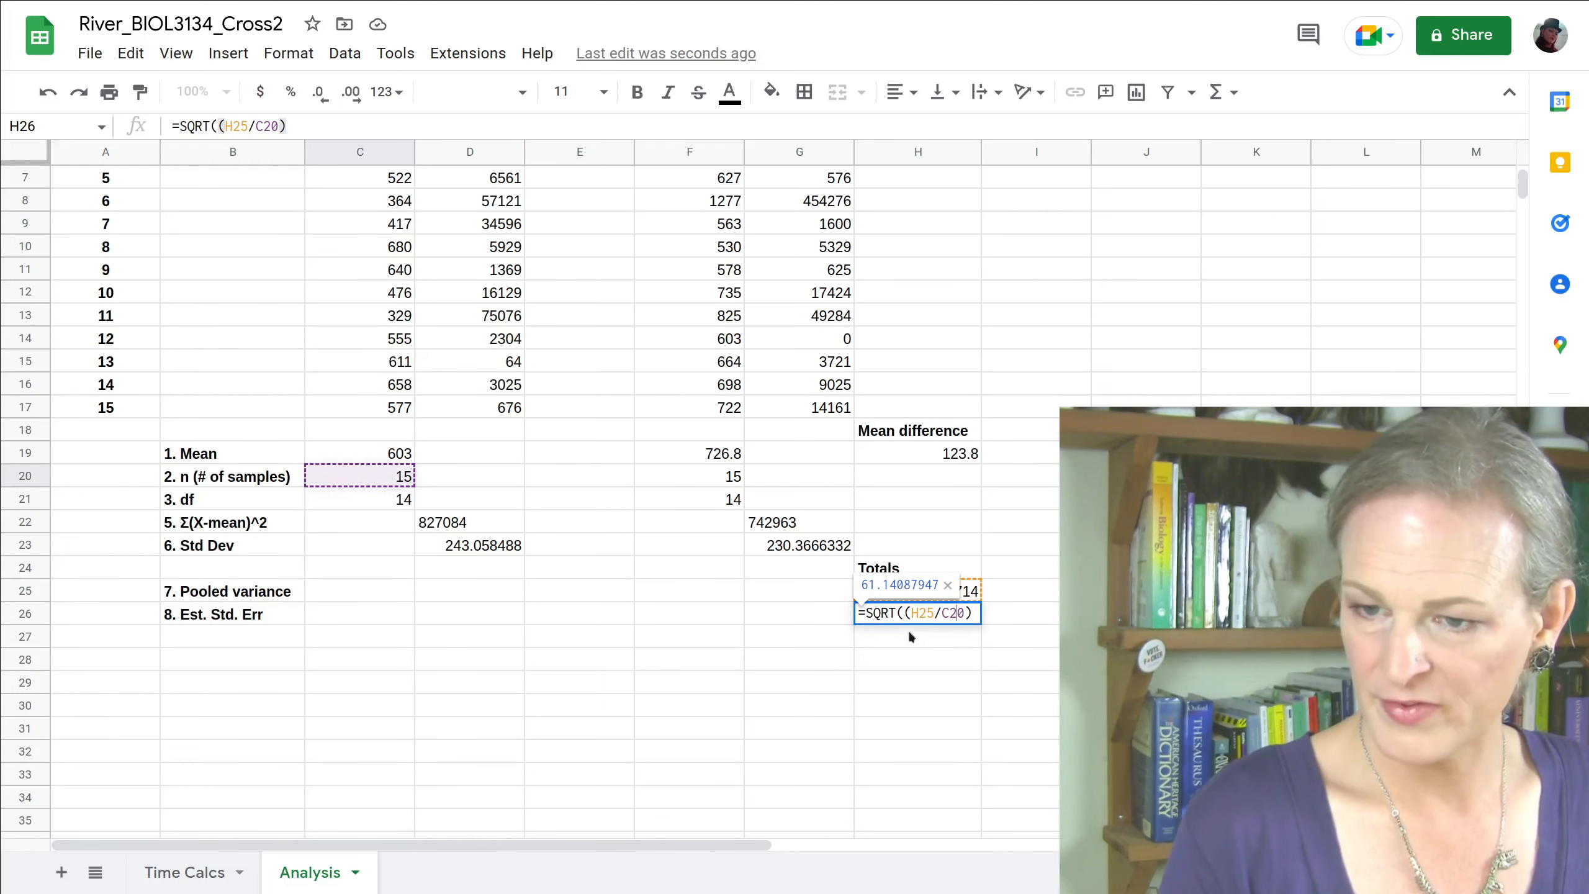
pyautogui.press('End')
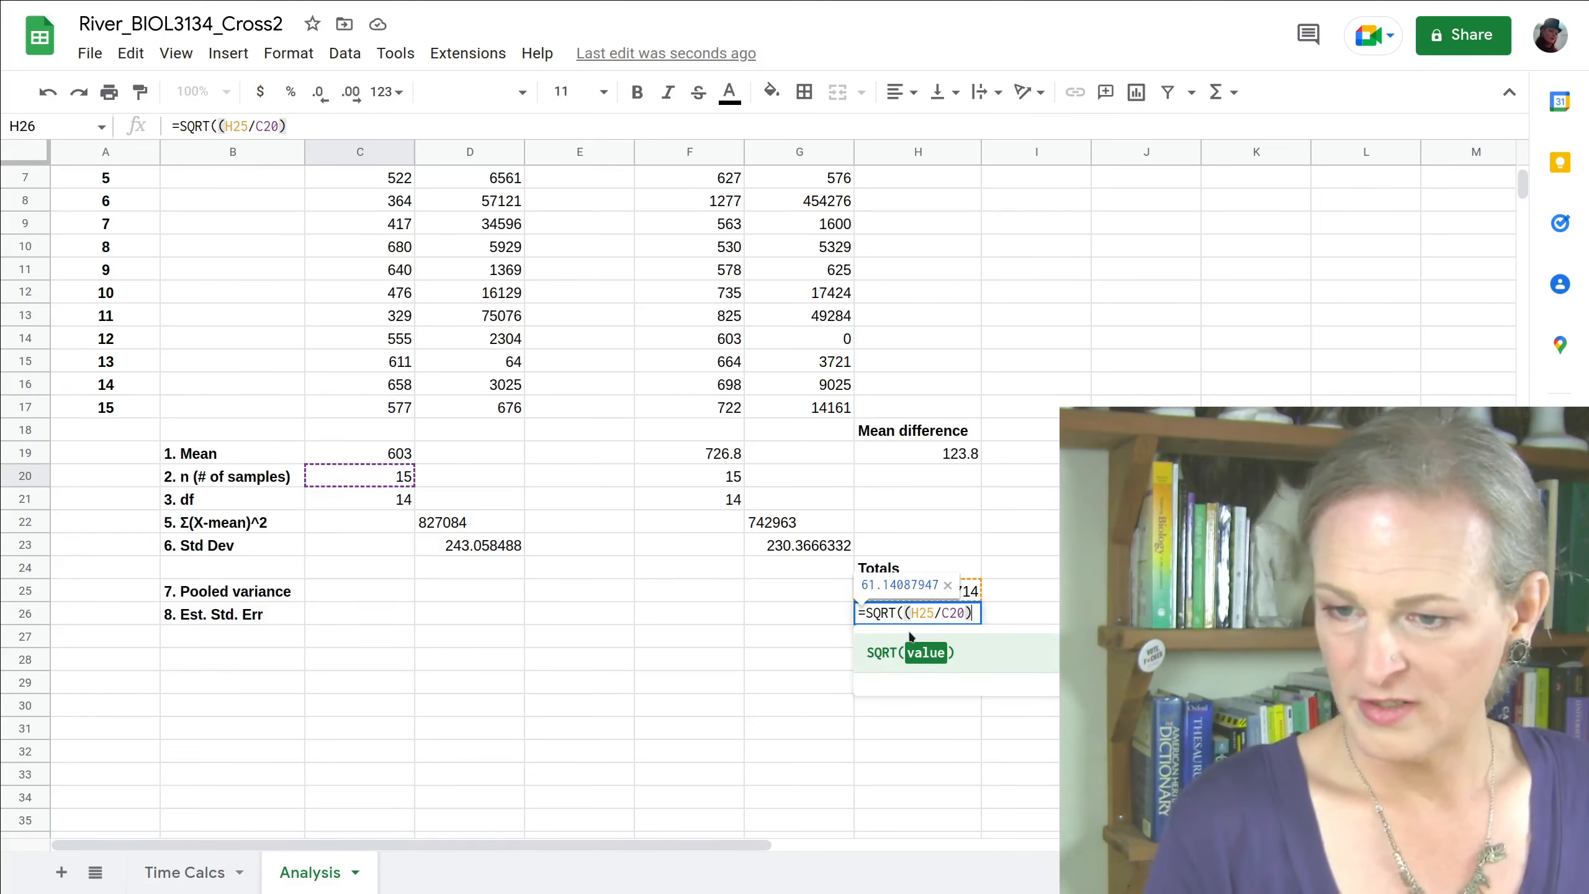
pyautogui.write('+')
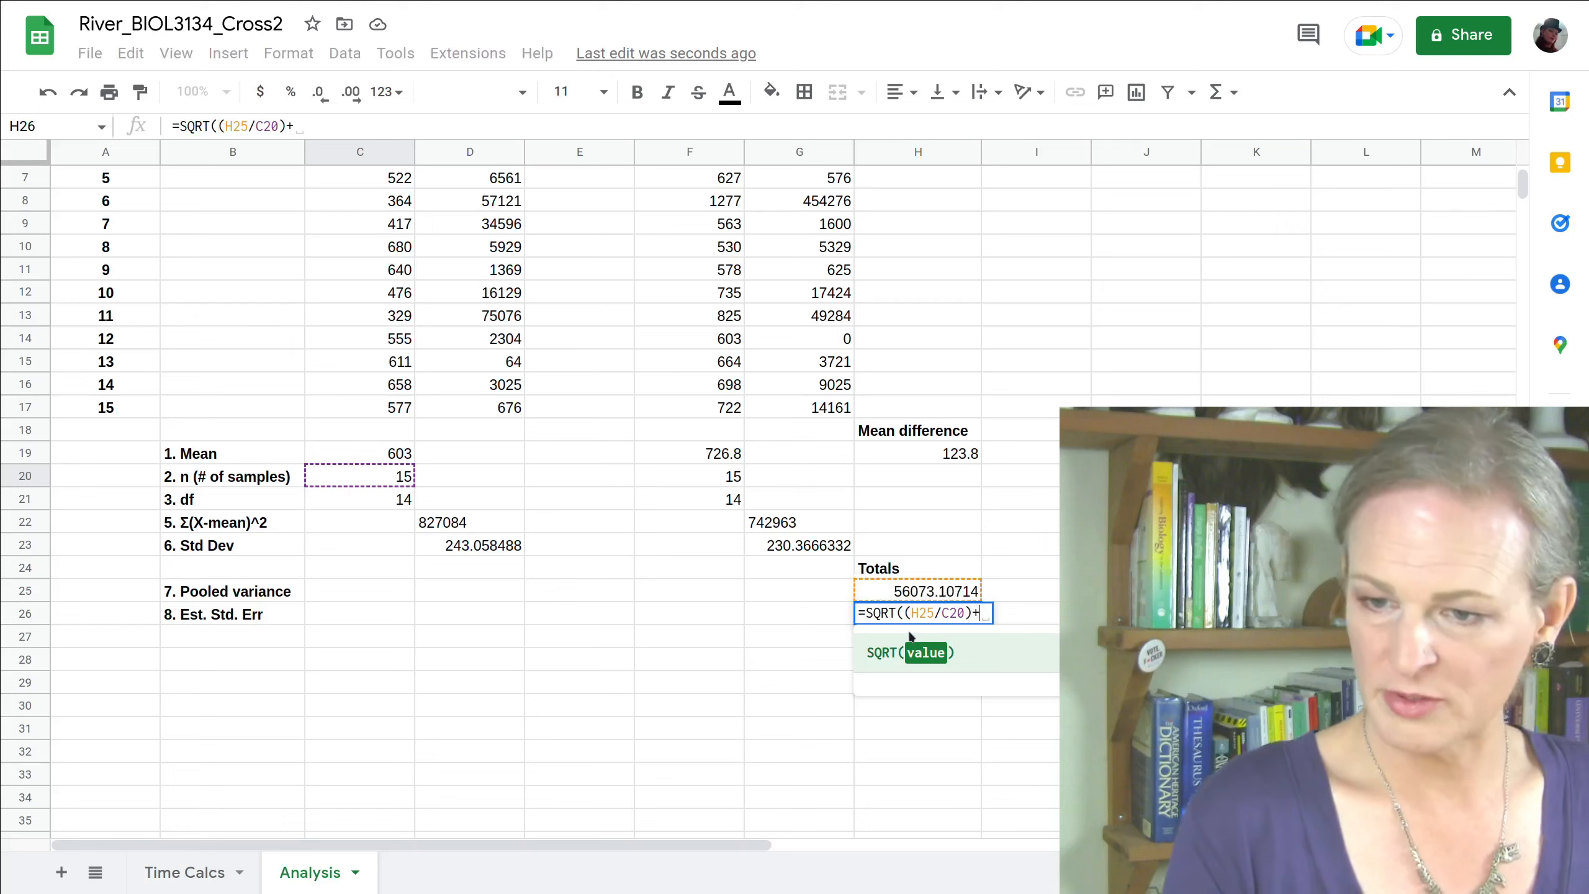
pyautogui.write('(')
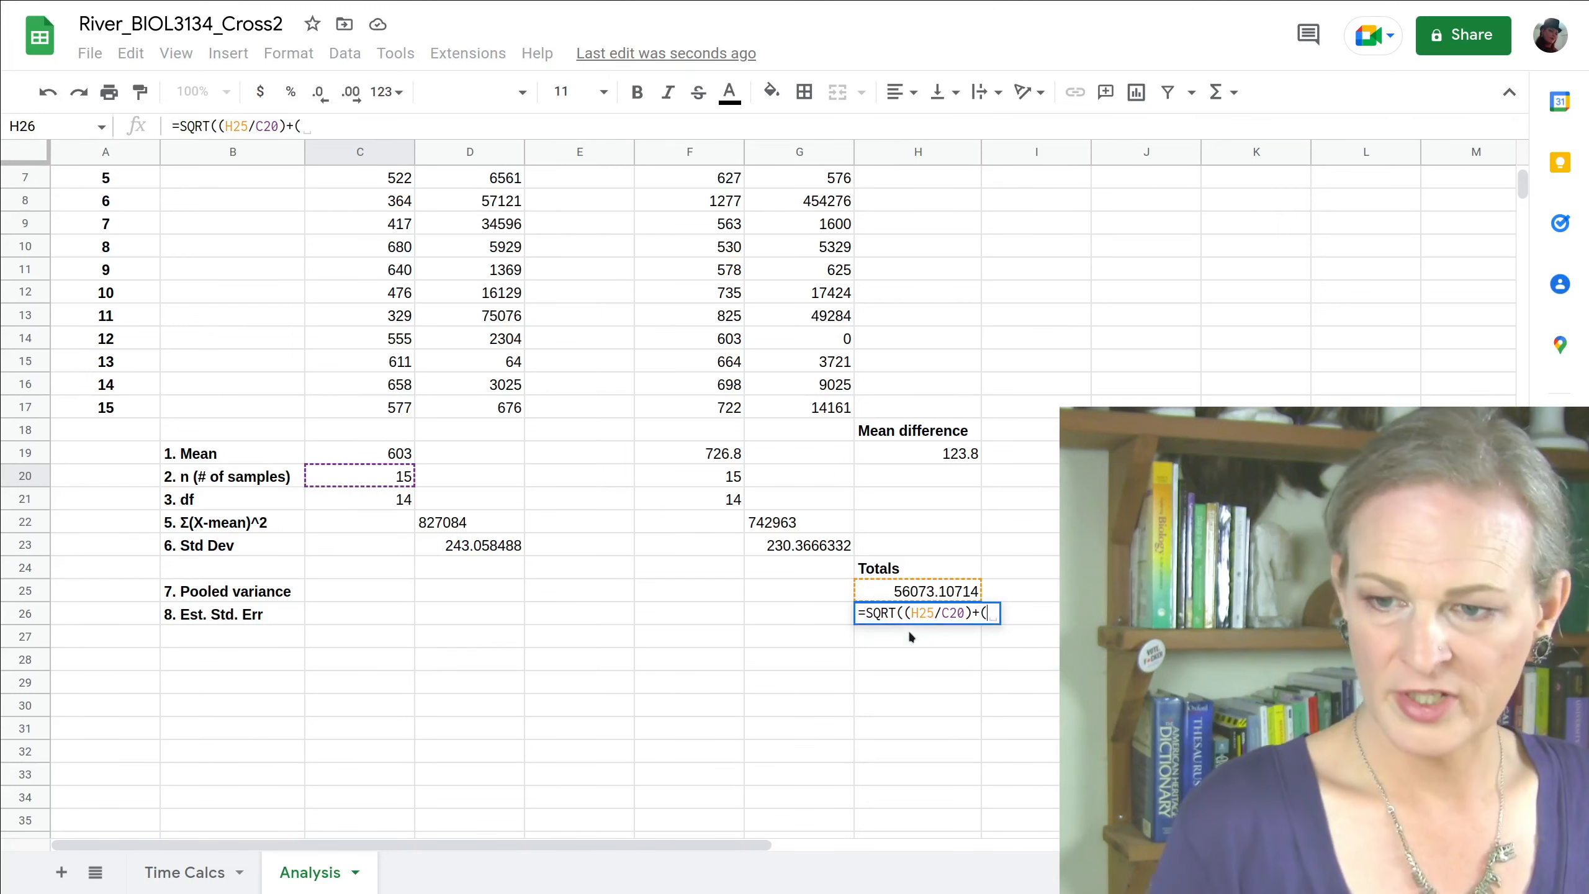
pyautogui.click(912, 595)
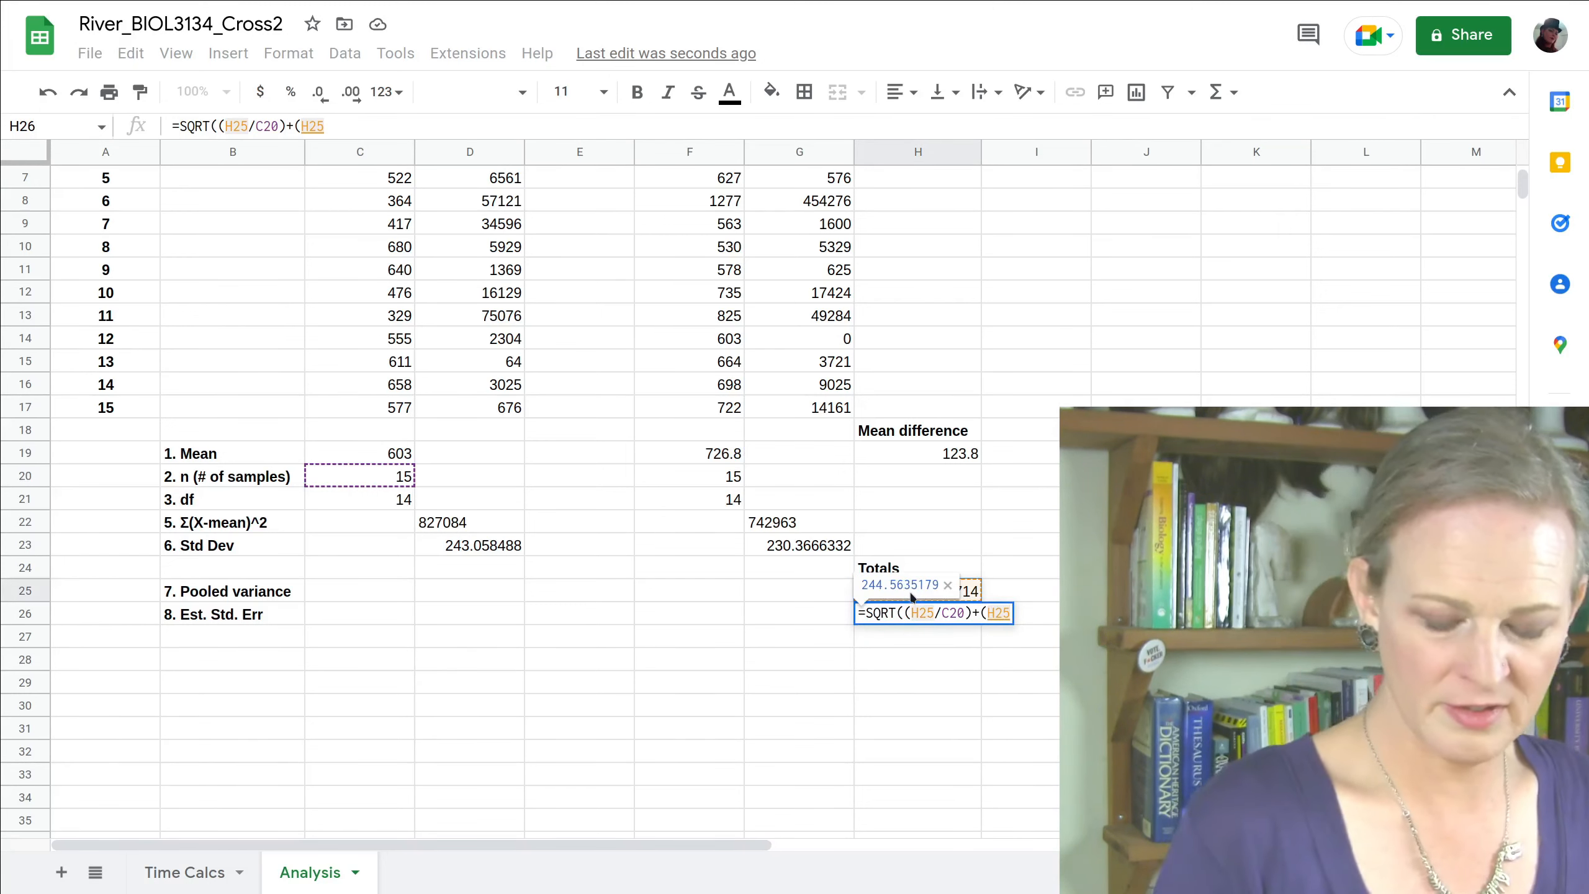
pyautogui.write('/')
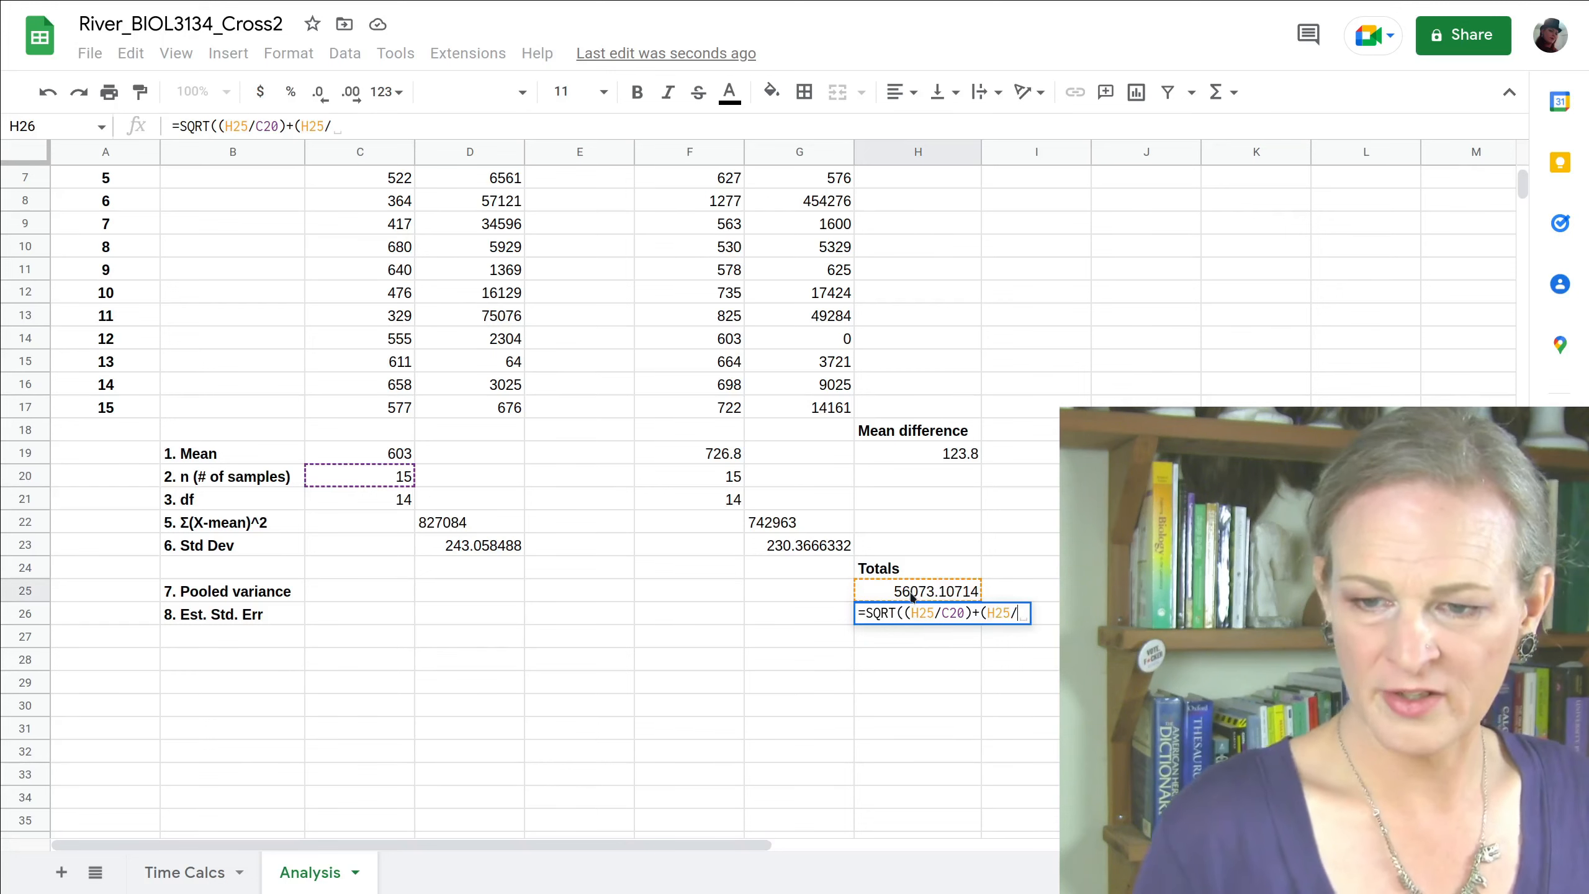
pyautogui.click(705, 474)
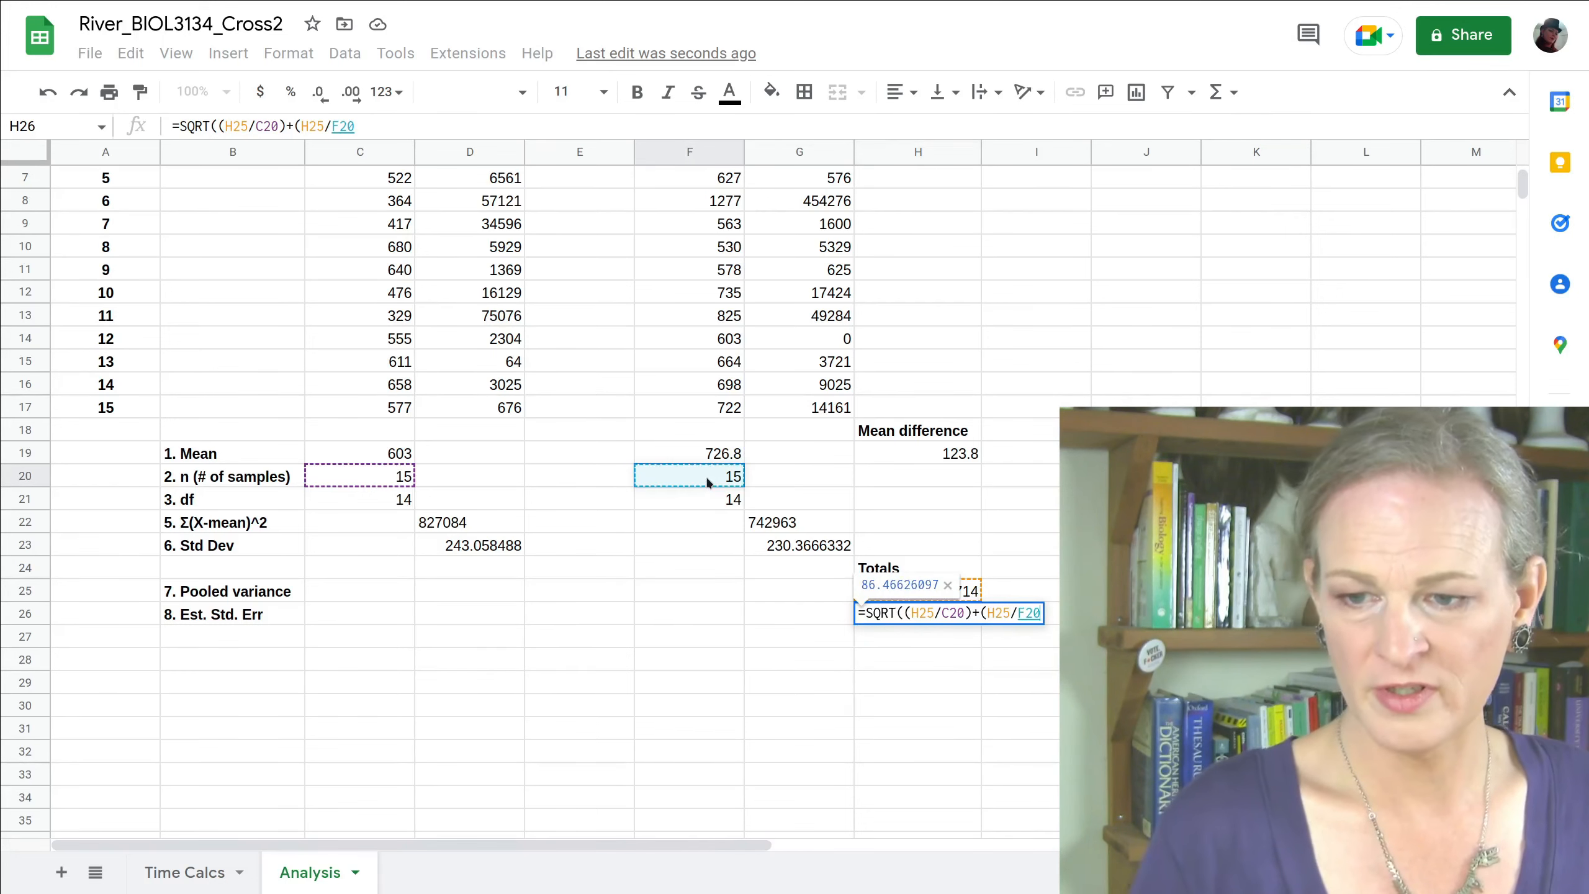
pyautogui.write(')')
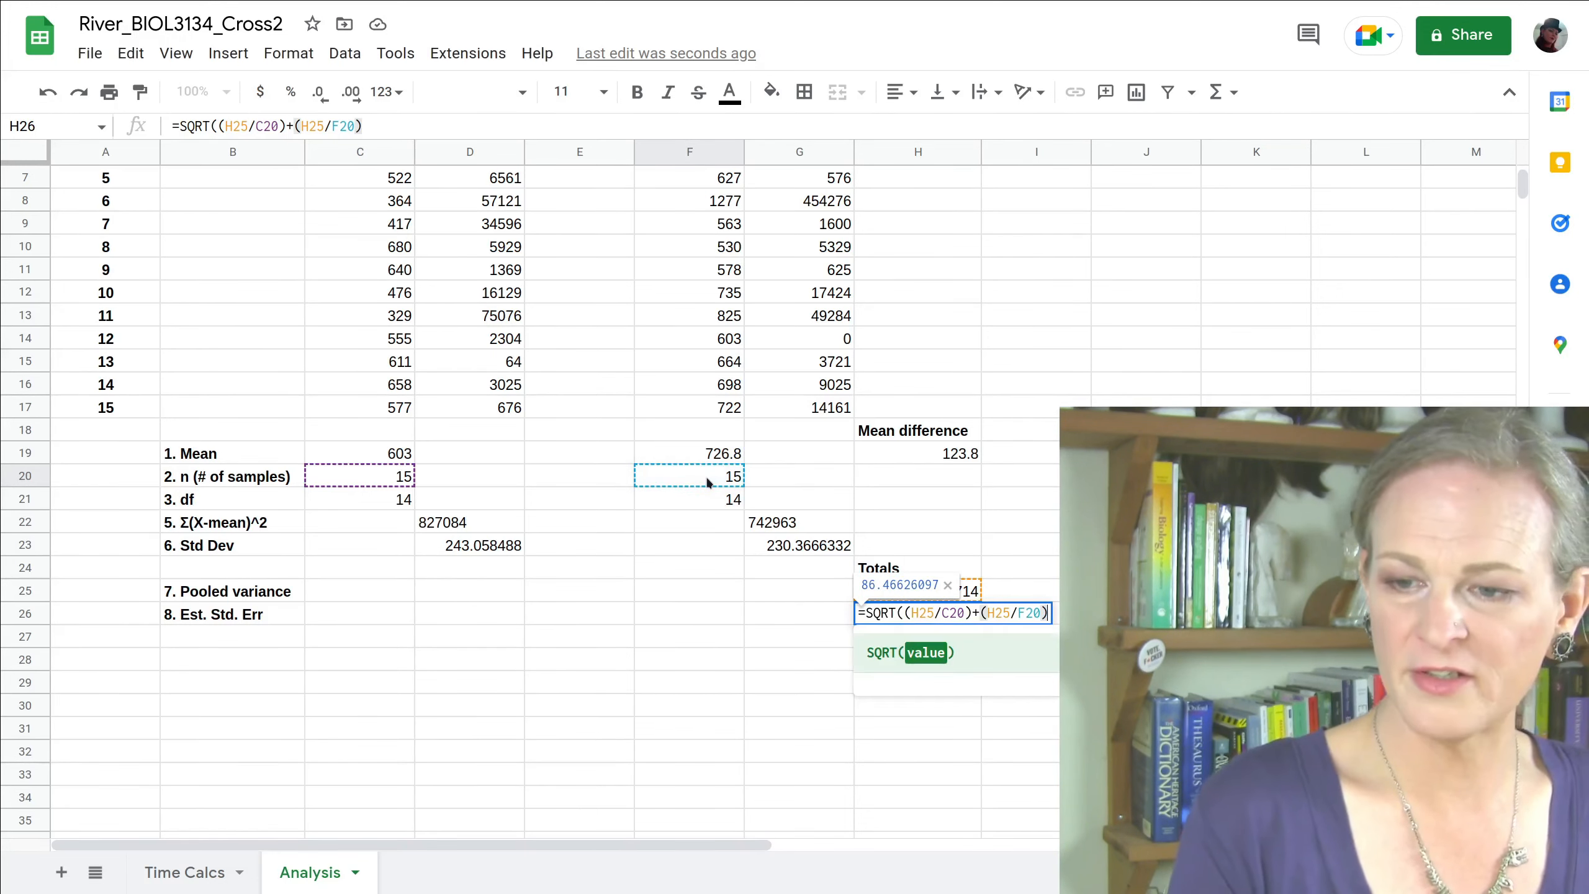
pyautogui.write(')')
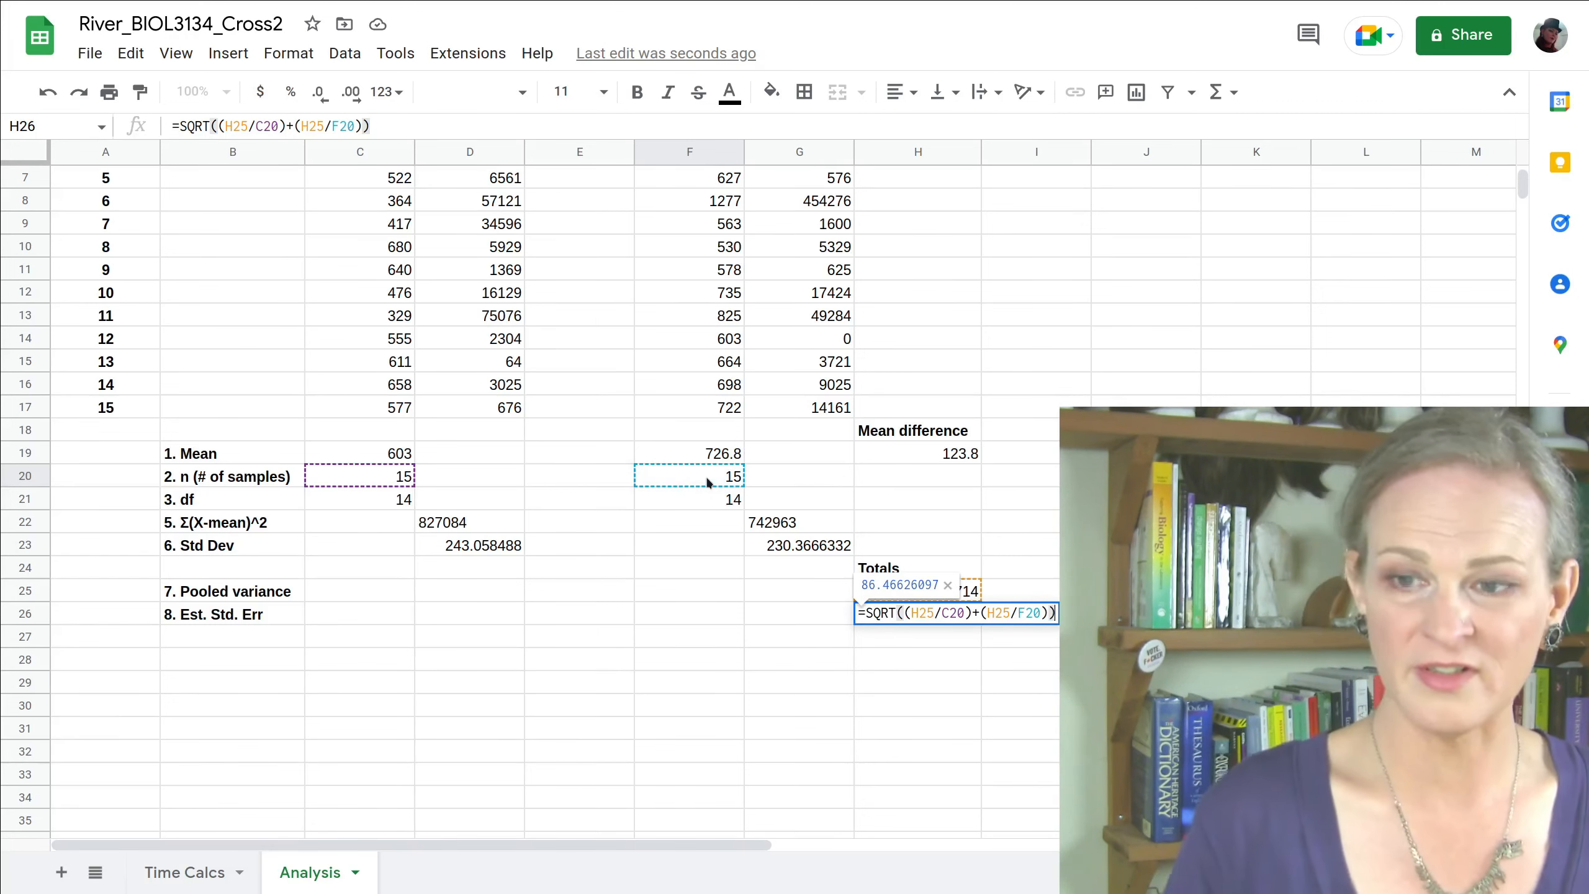
pyautogui.press('Return')
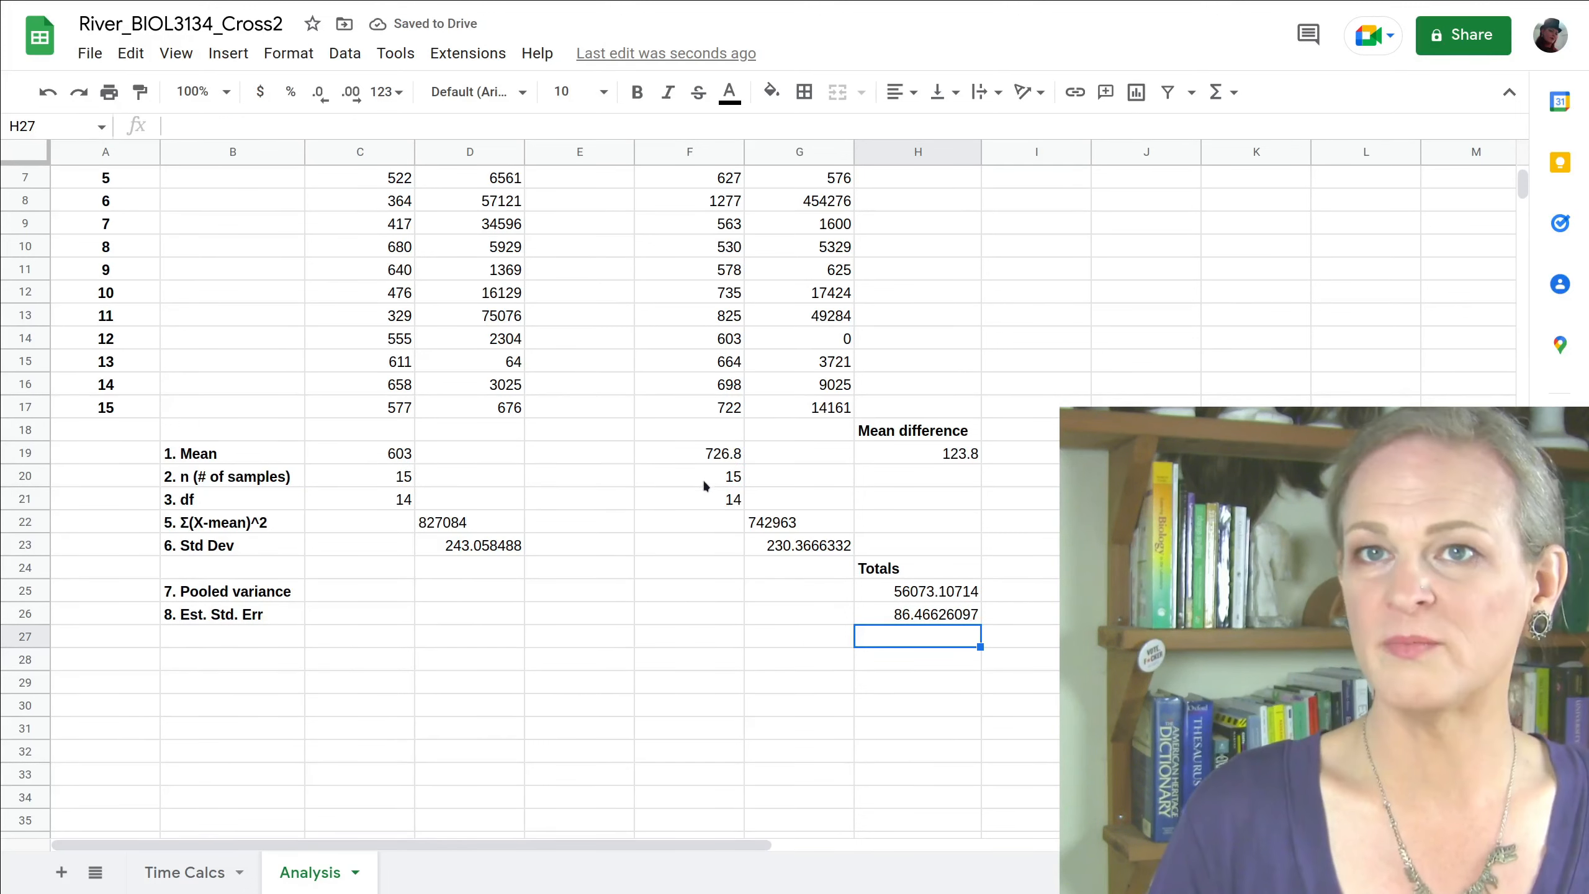
# - Label cell B28 "9. T-statistic", leaving an empty row below the estimated standard error
pyautogui.click(224, 657)
pyautogui.write('9.')
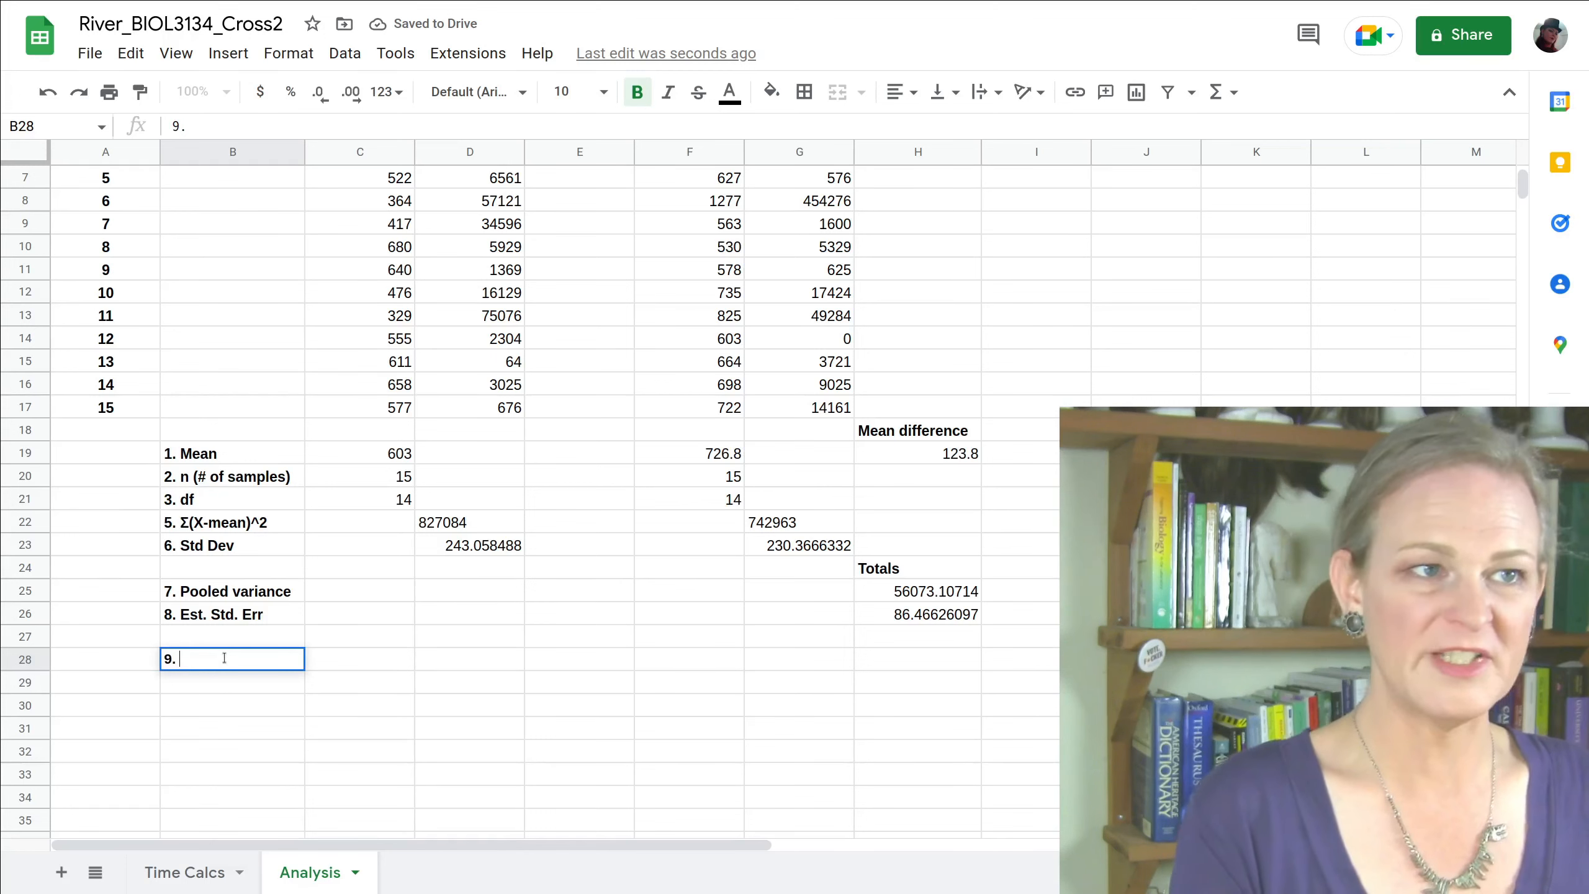
pyautogui.write(' T')
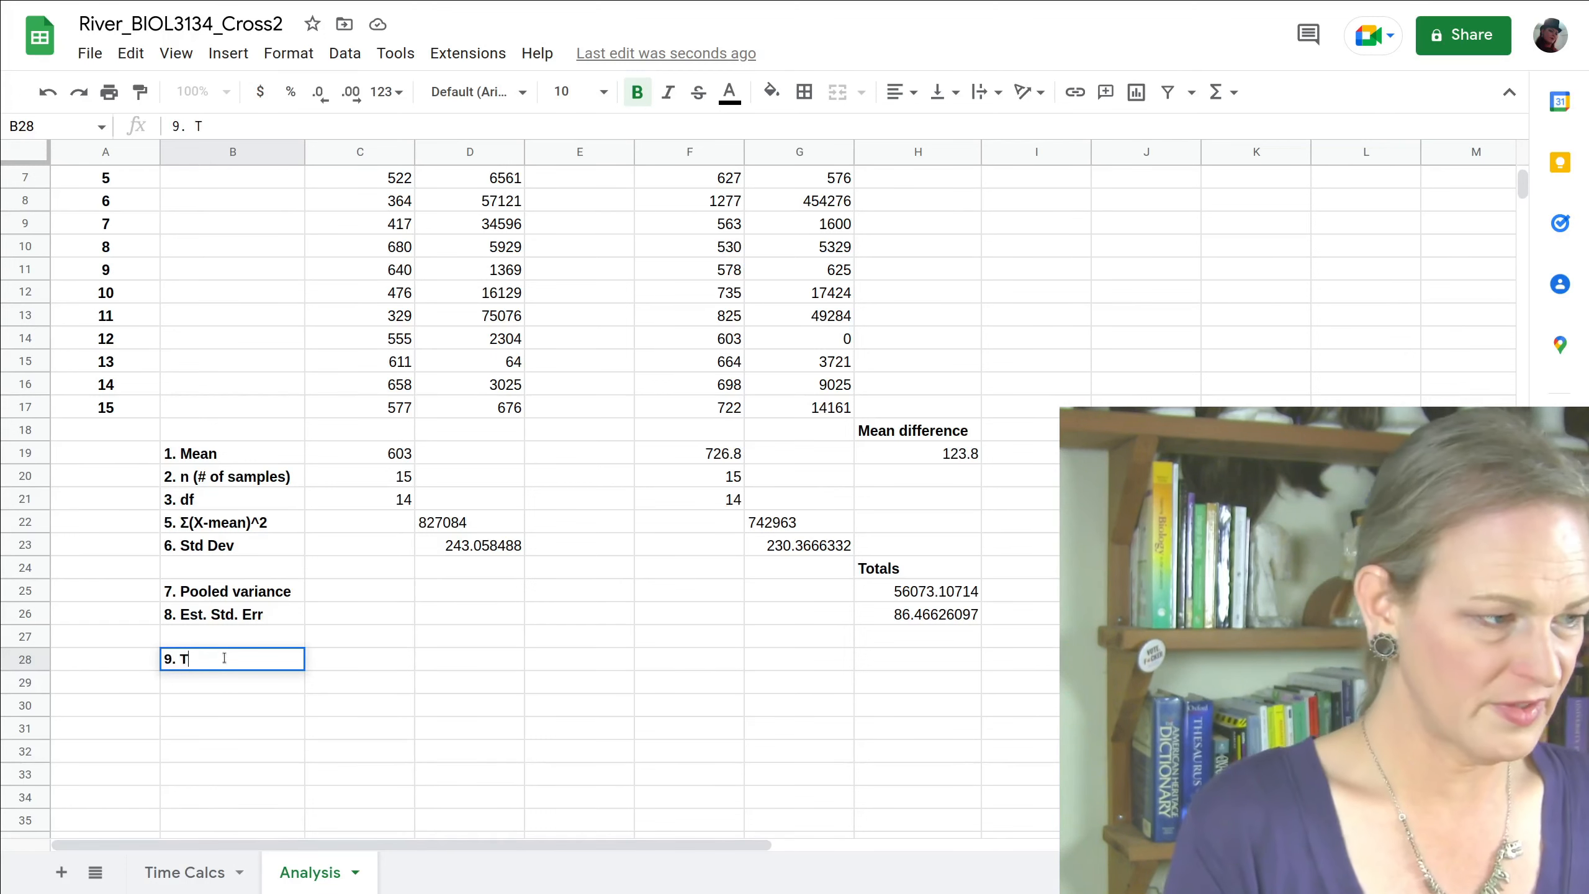
pyautogui.write('-statistic')
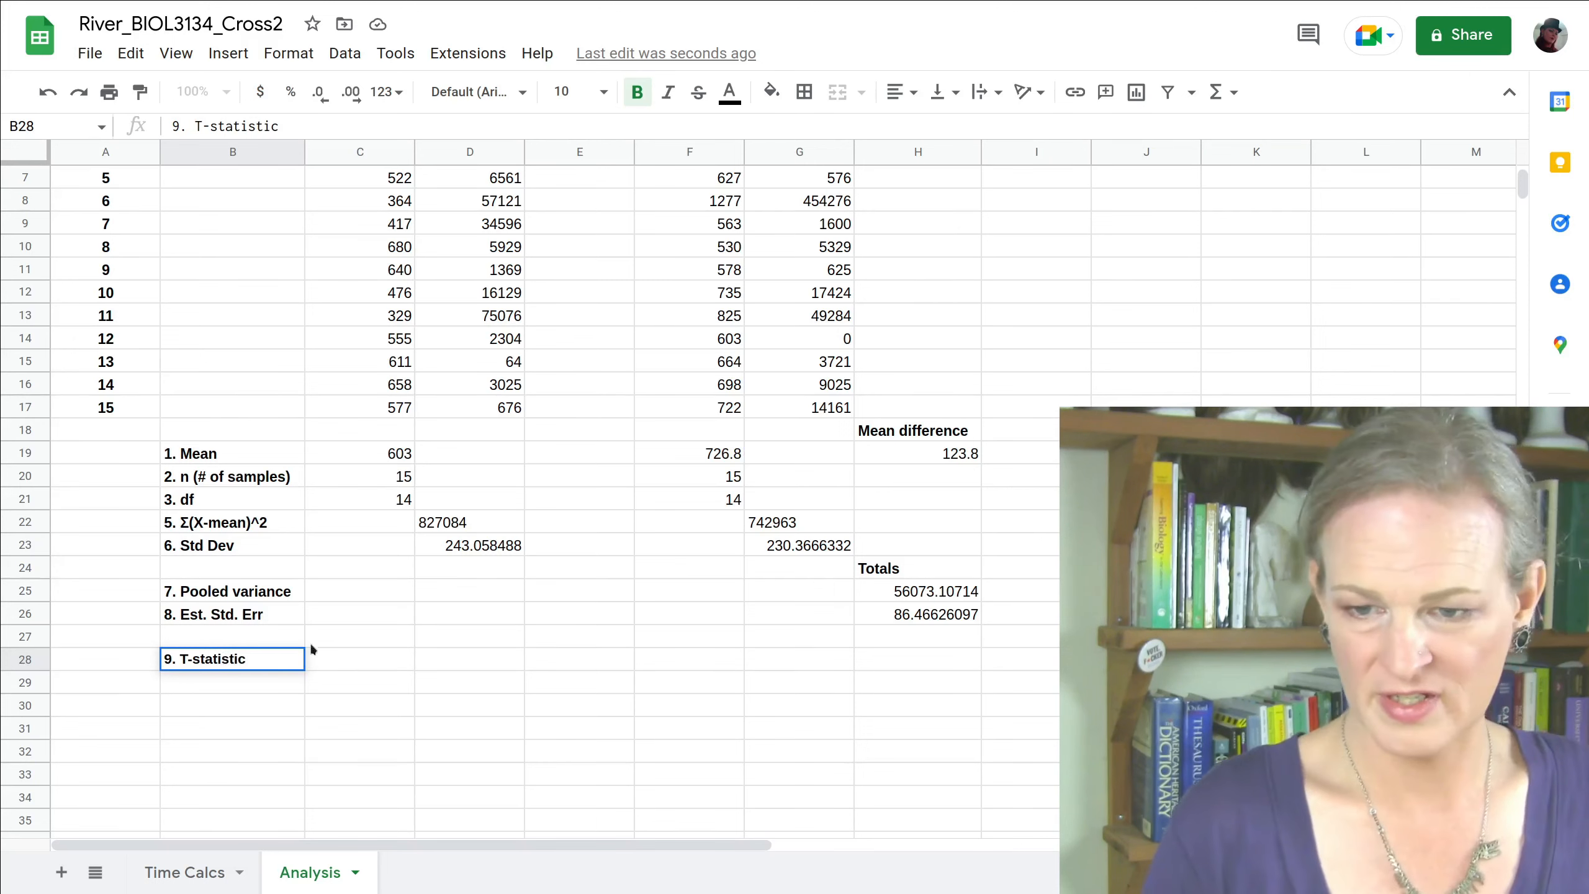
# - Enter =(H19/H26) in H28 to calculate the t-statistic from the mean difference and estimated standard error
pyautogui.click(869, 661)
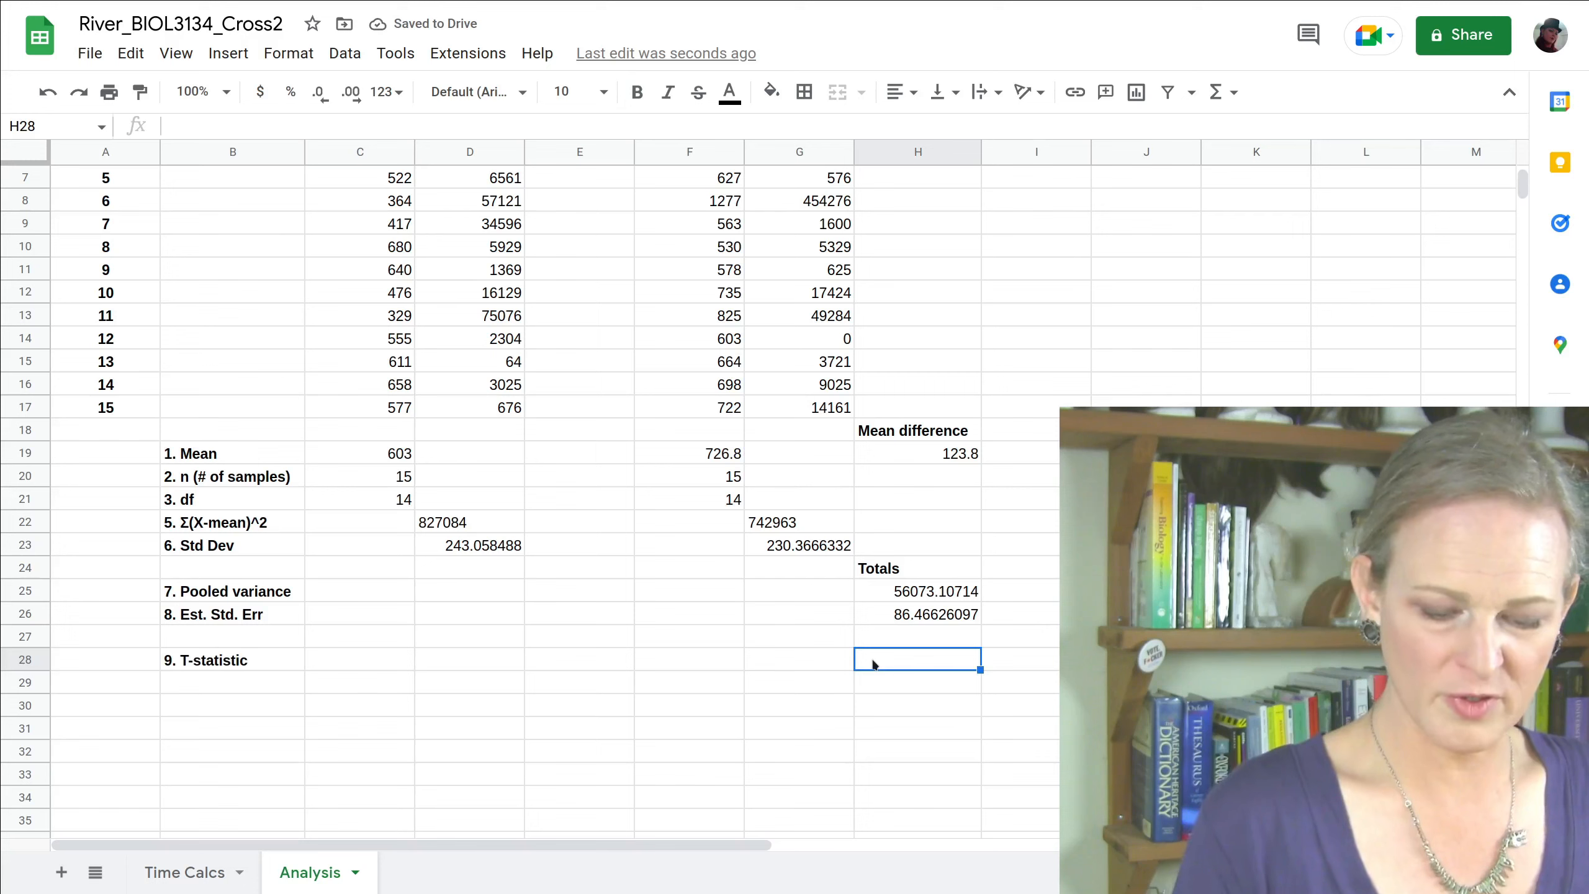
pyautogui.write('=')
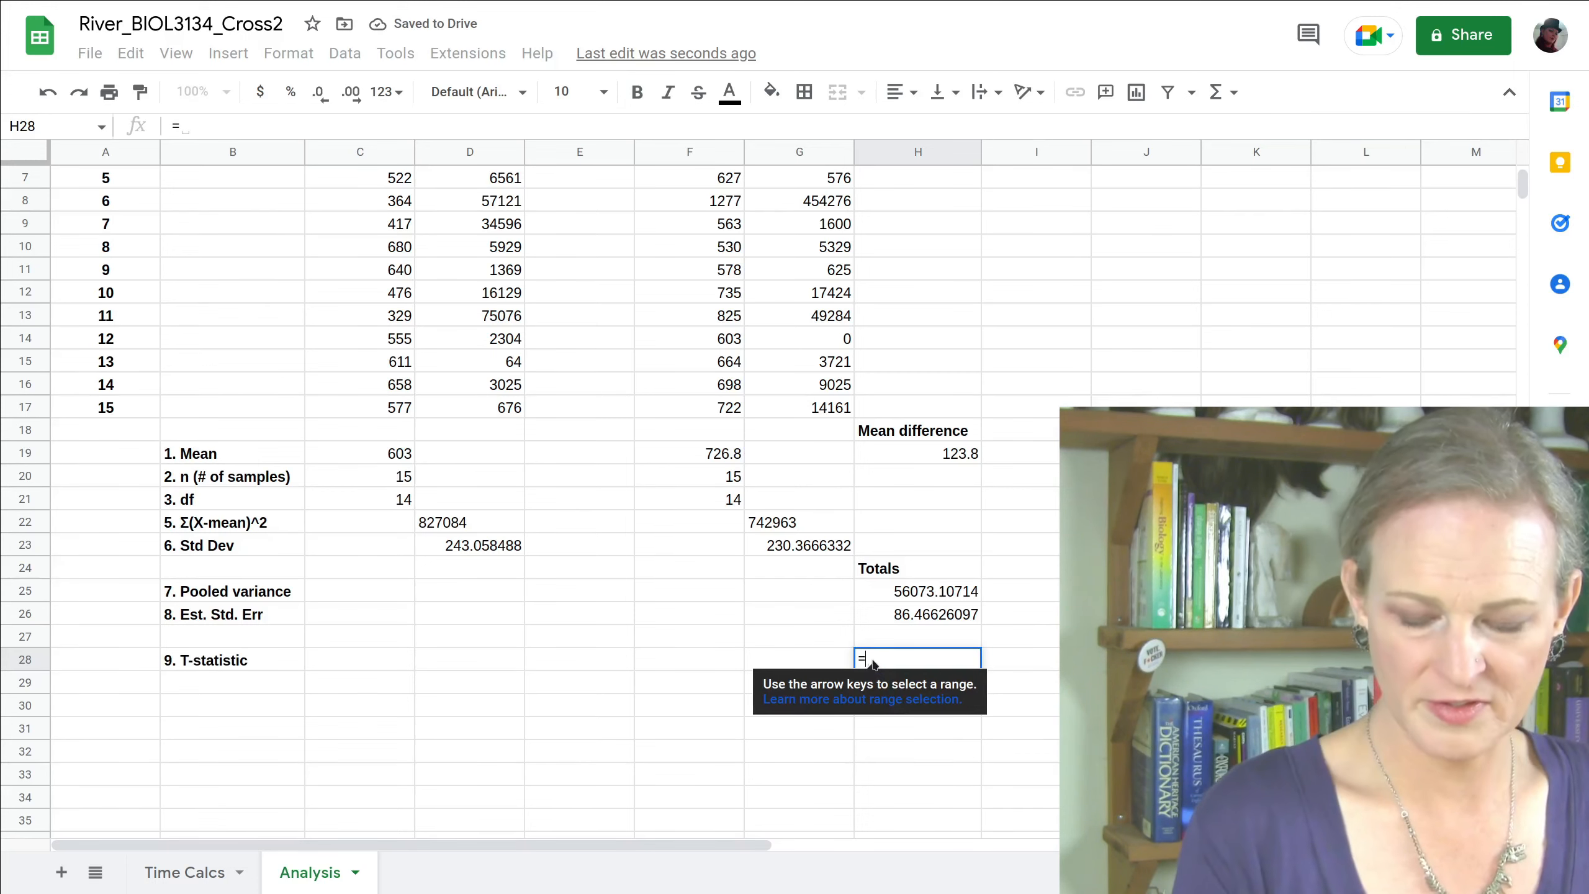
pyautogui.write('(')
pyautogui.click(924, 455)
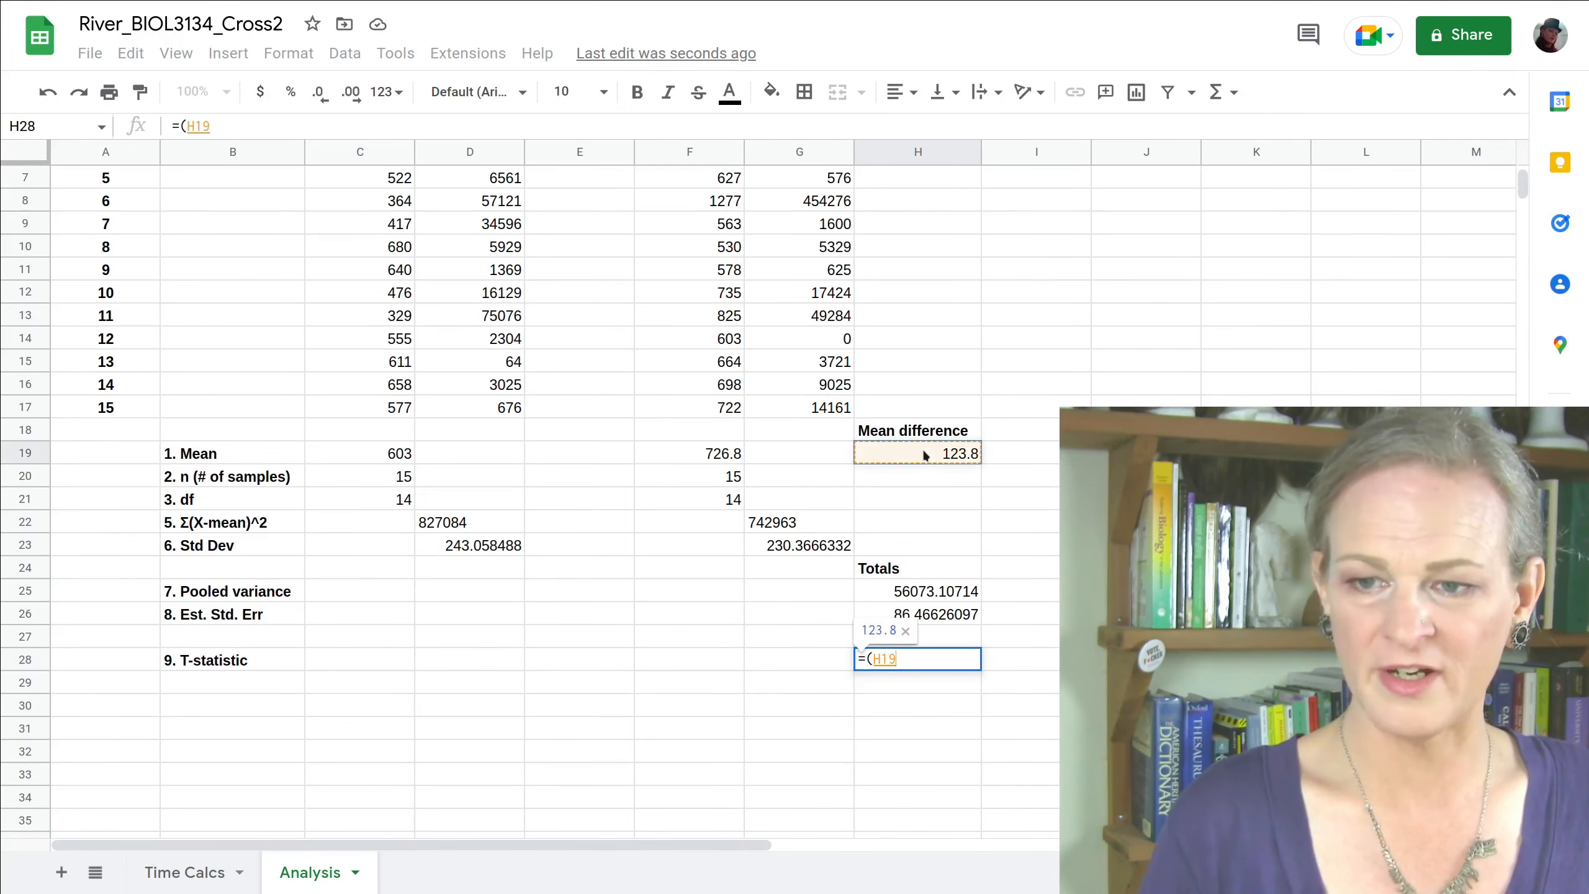
pyautogui.write('/')
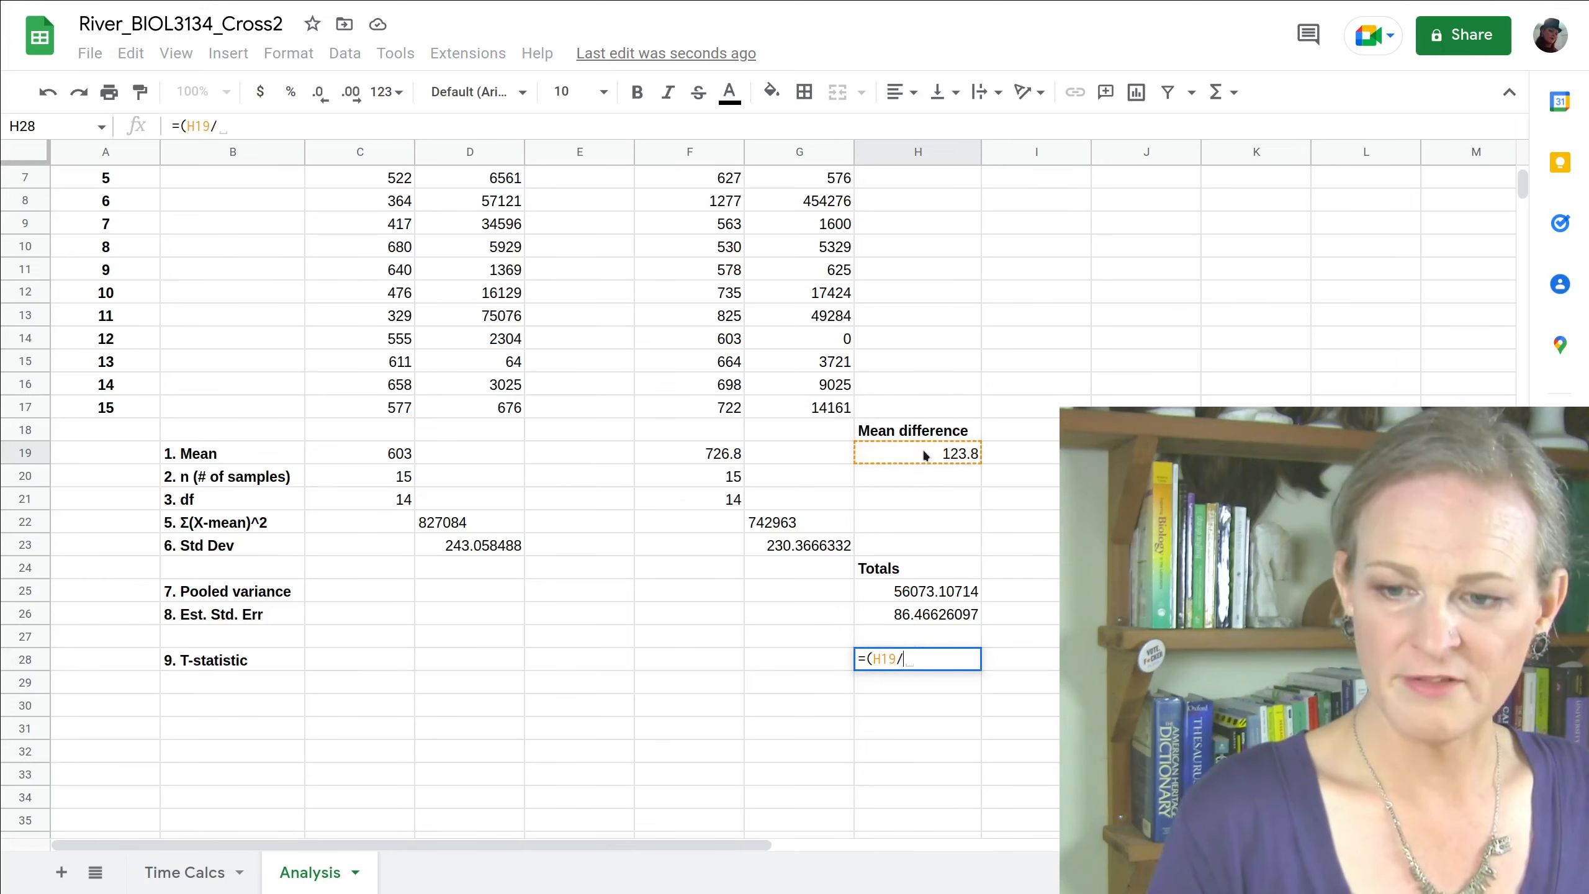
pyautogui.click(919, 616)
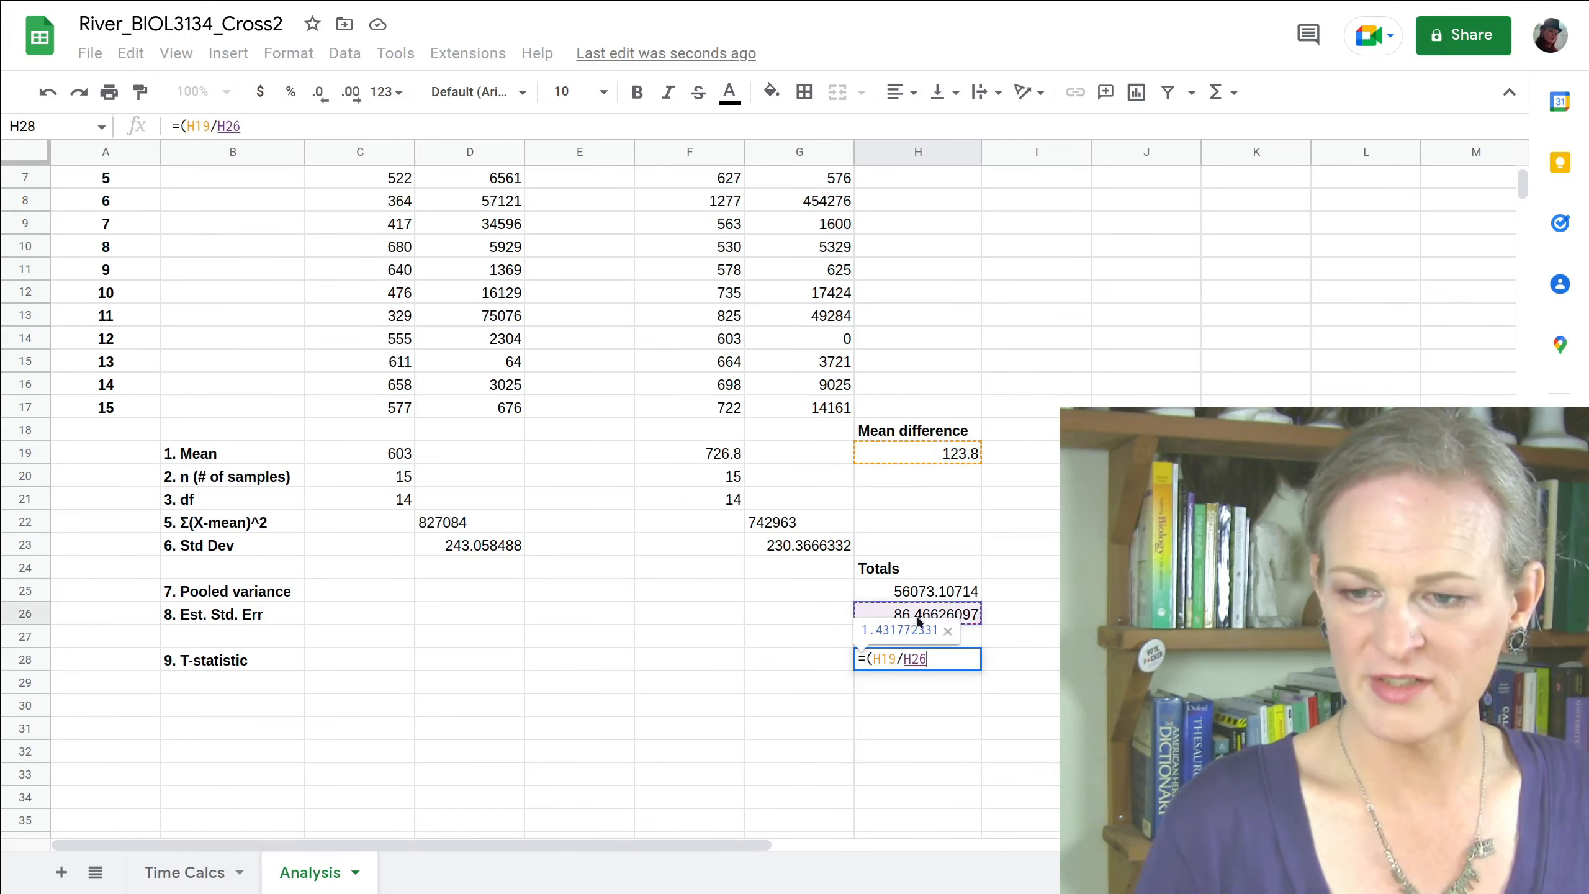
pyautogui.write(')')
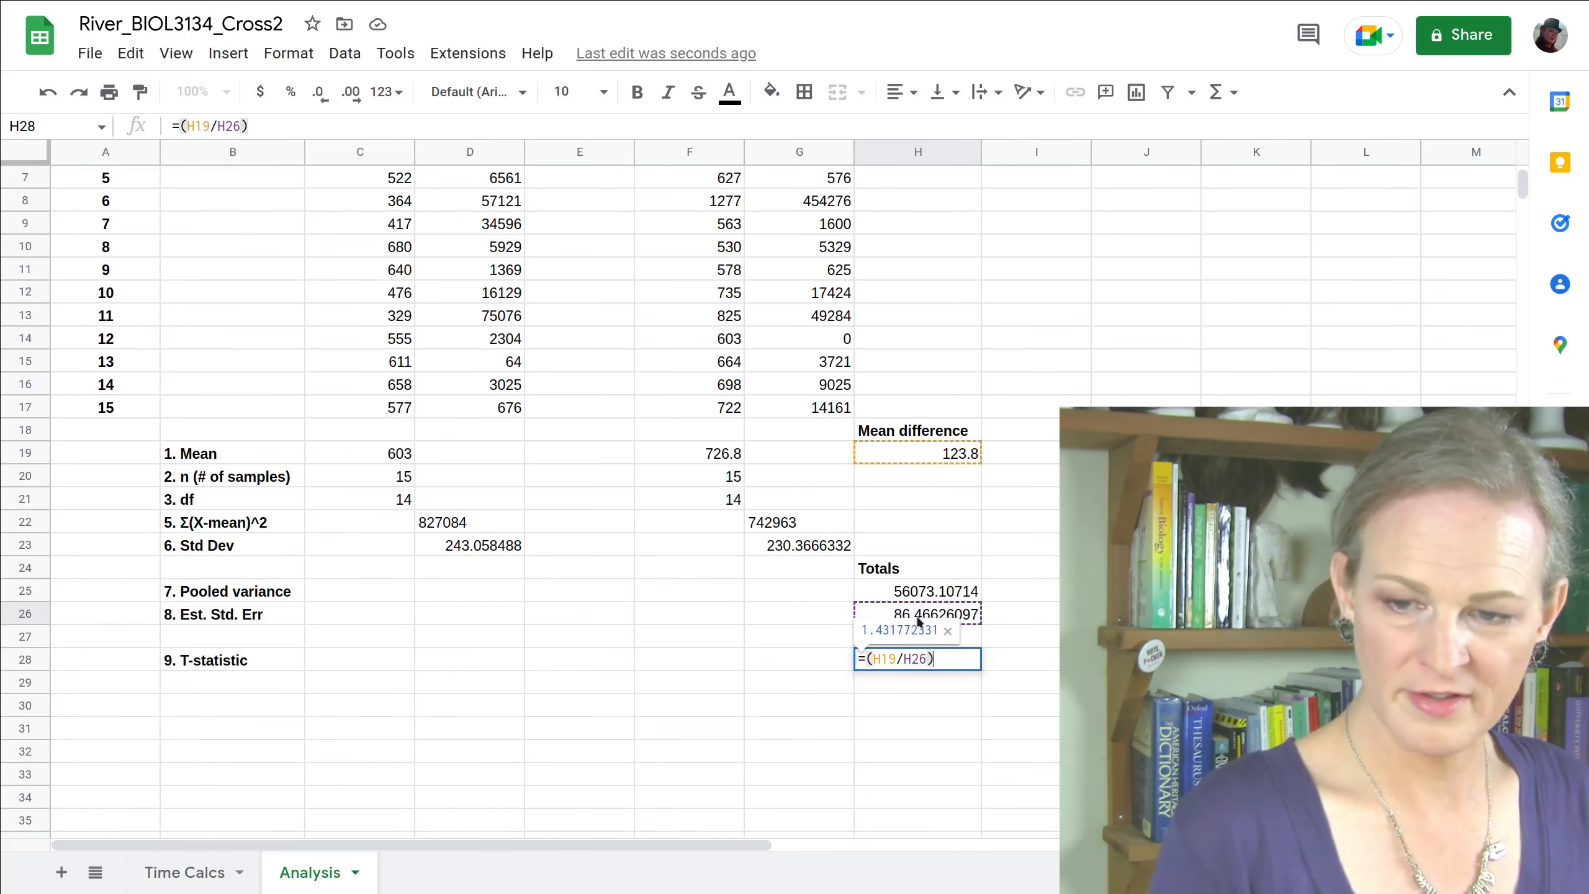
pyautogui.press('Return')
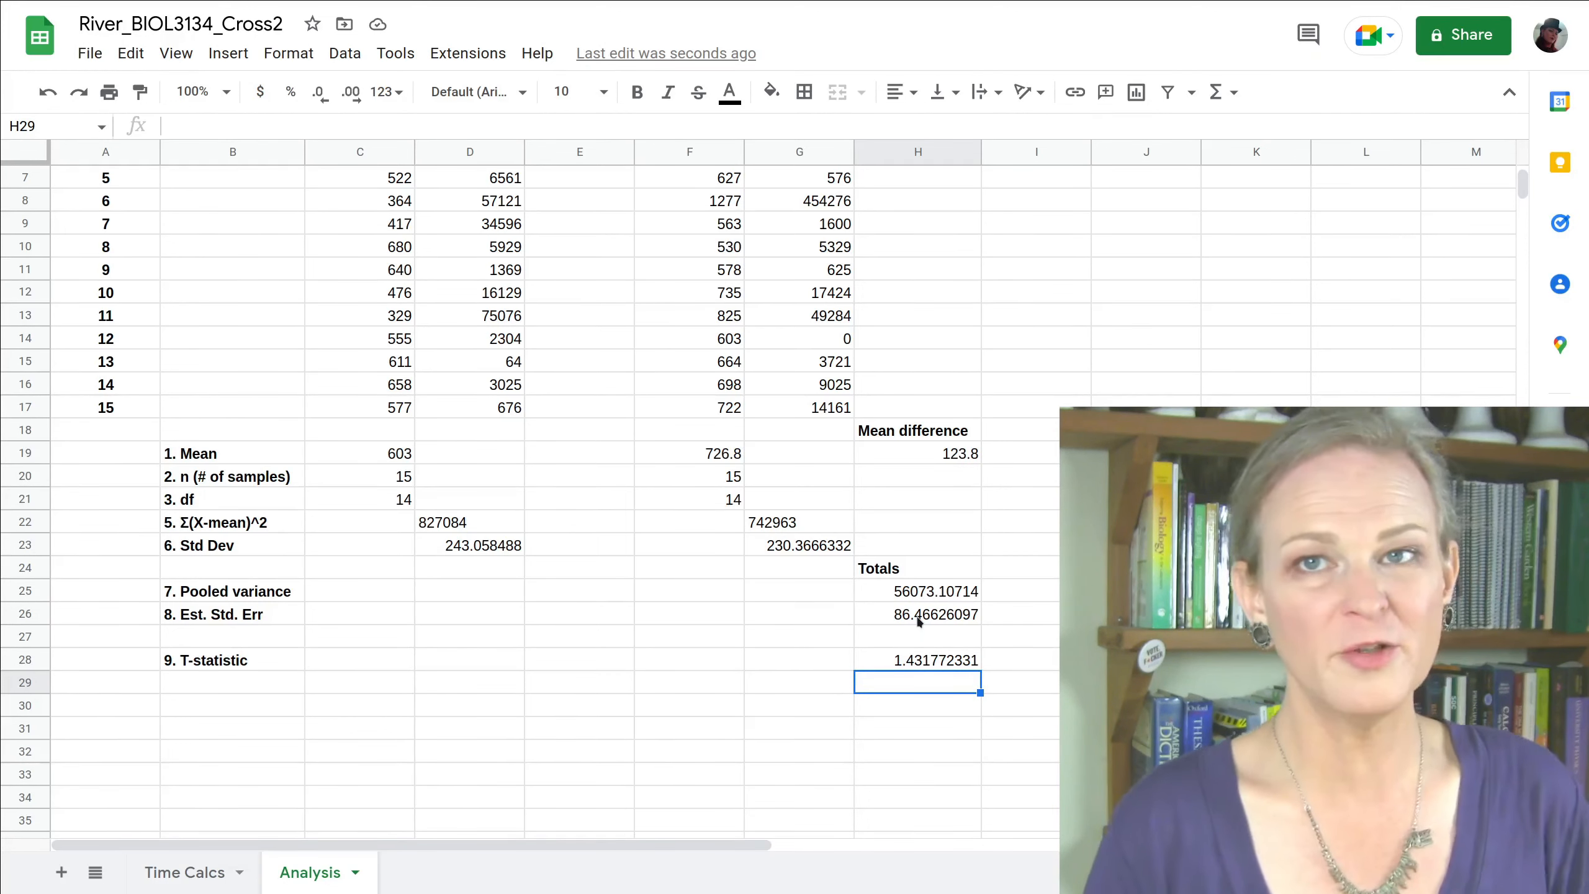
# - Label cell B30 "10. Critical value 0.05", leaving an empty row below the t-statistic label
pyautogui.click(220, 704)
pyautogui.write('10.')
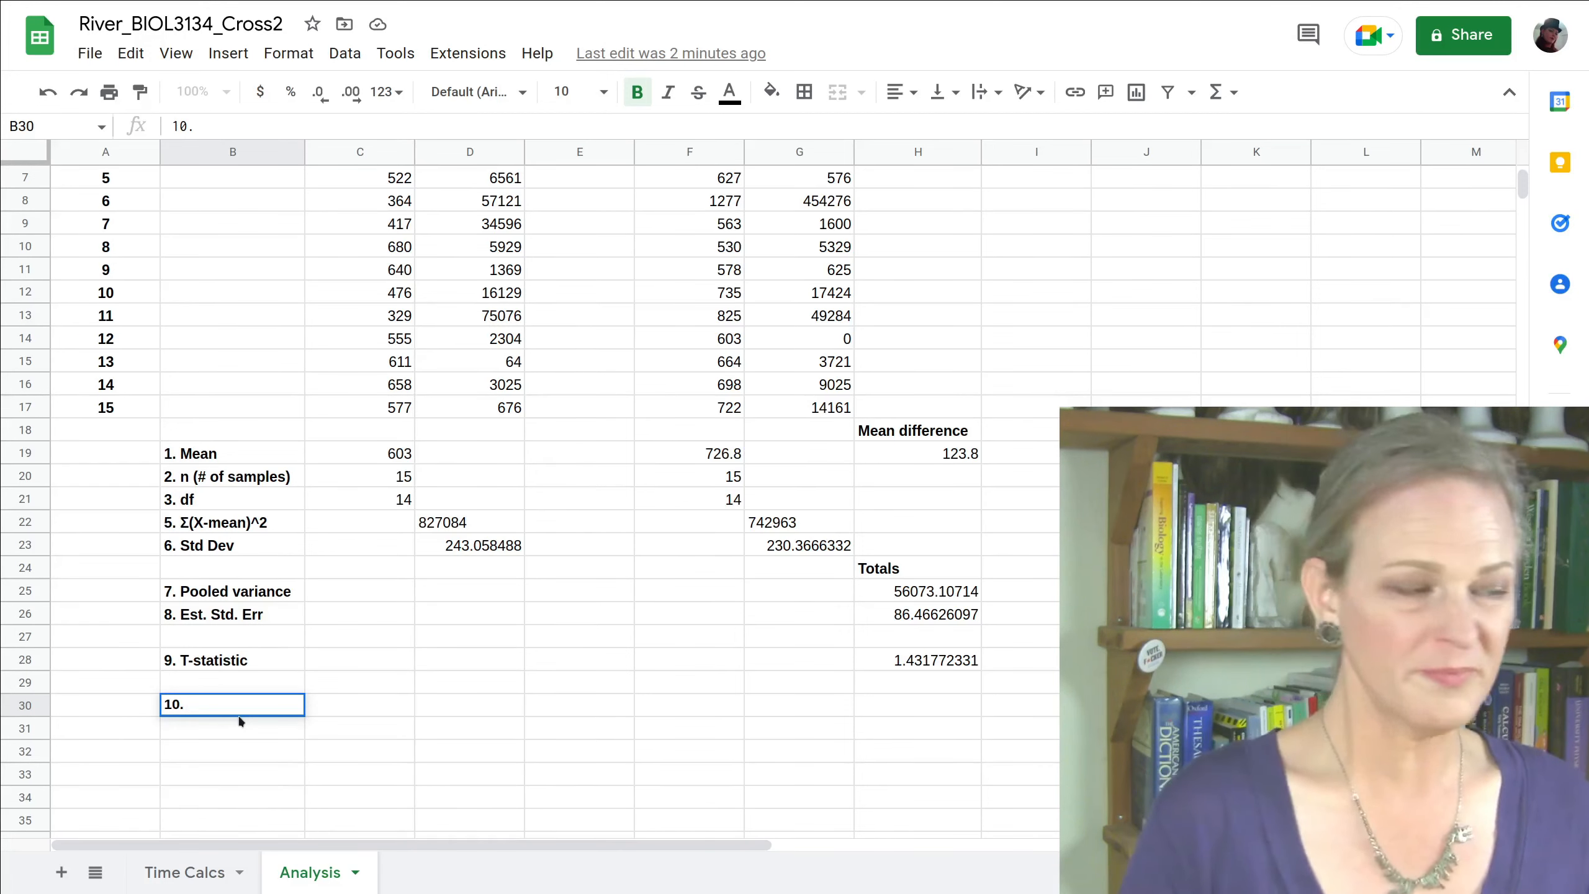
pyautogui.write('Critical value 0.05')
# - Enter =TINV(0.05,(C21+F21)) in D30 to calculate the critical value and compare it with the t-statistic in H28
pyautogui.click(463, 712)
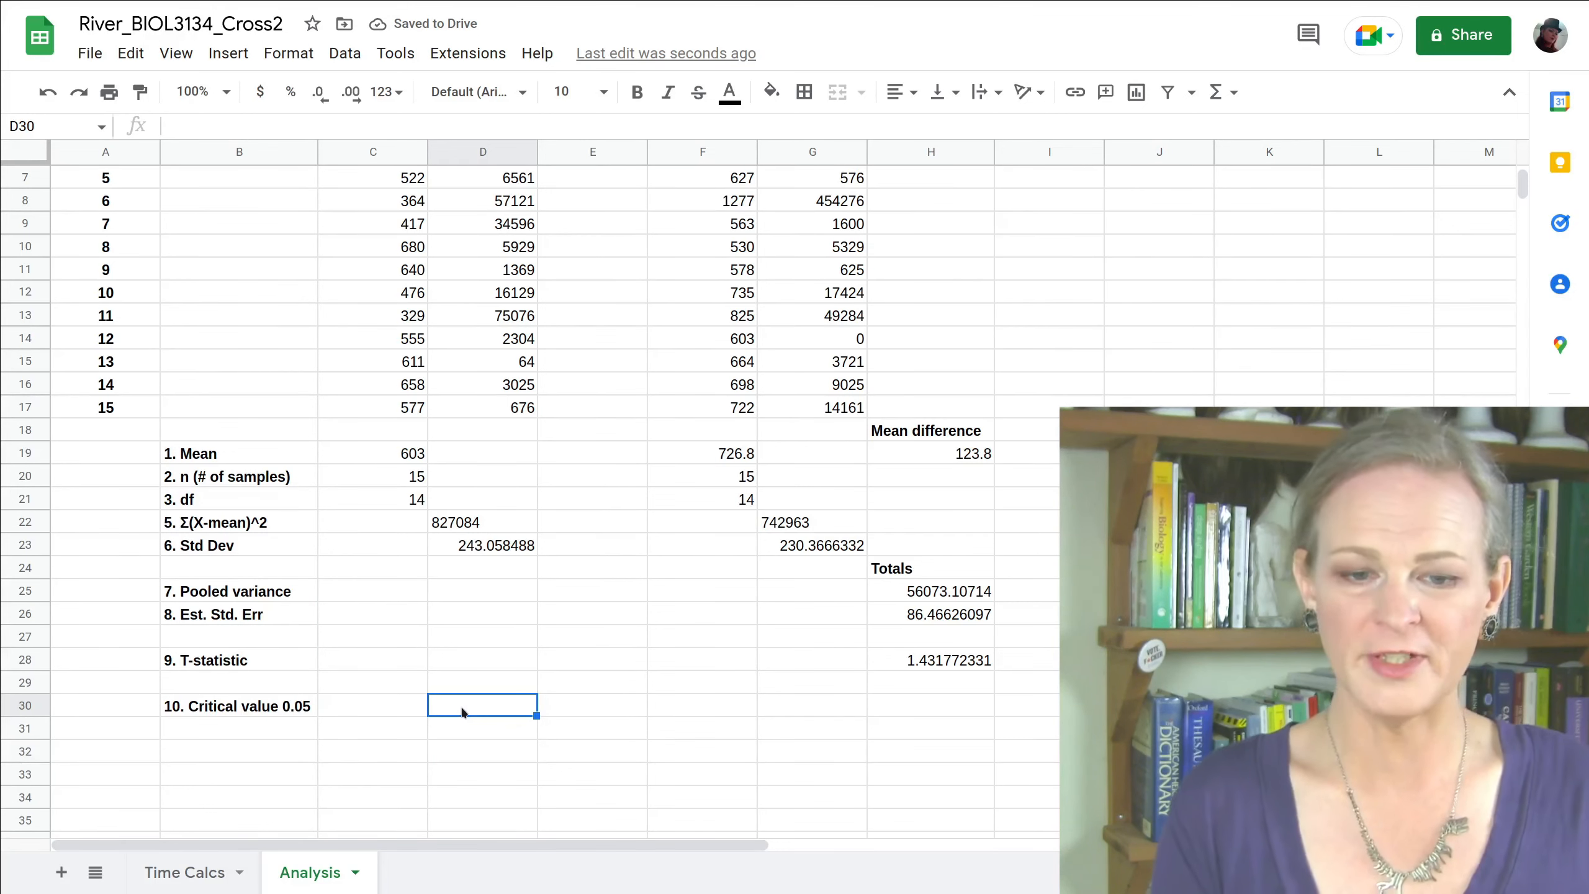
pyautogui.write('=')
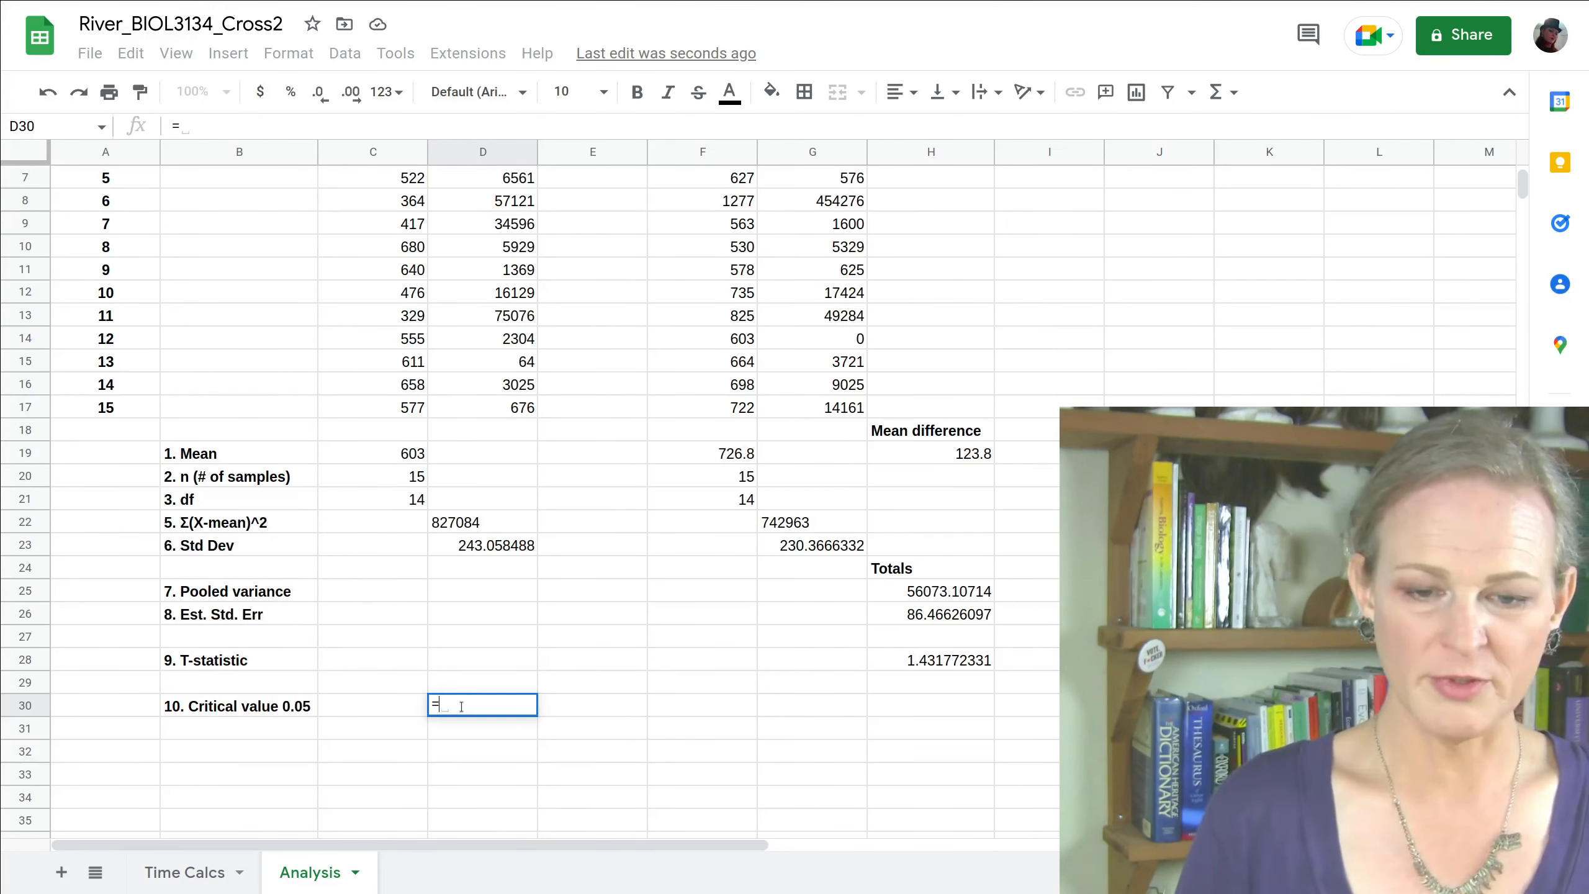
pyautogui.write('tin')
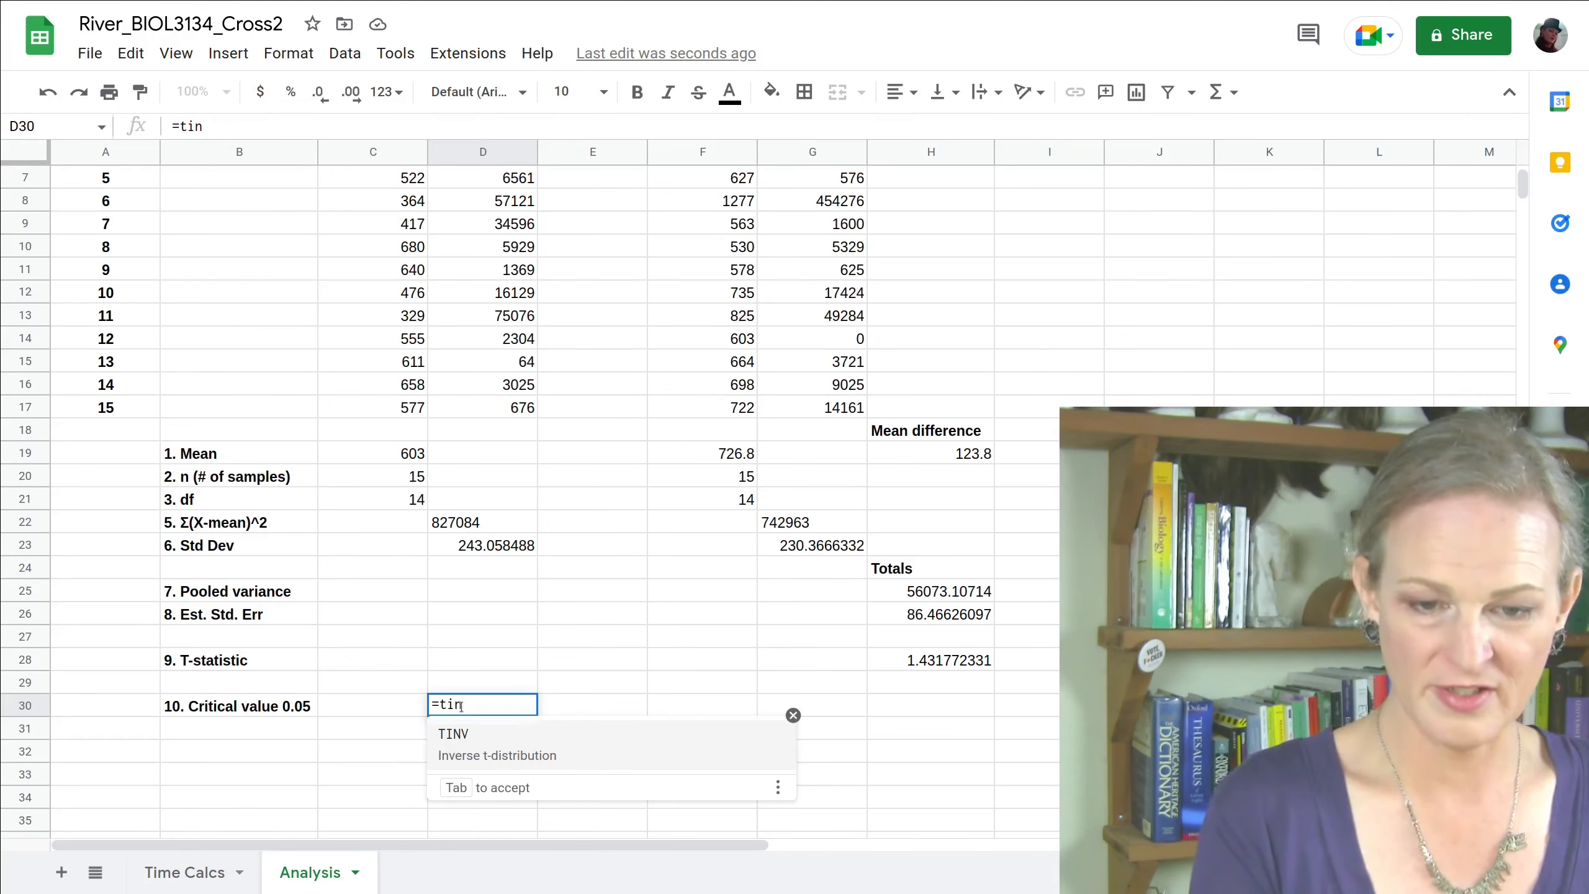
pyautogui.press('Tab')
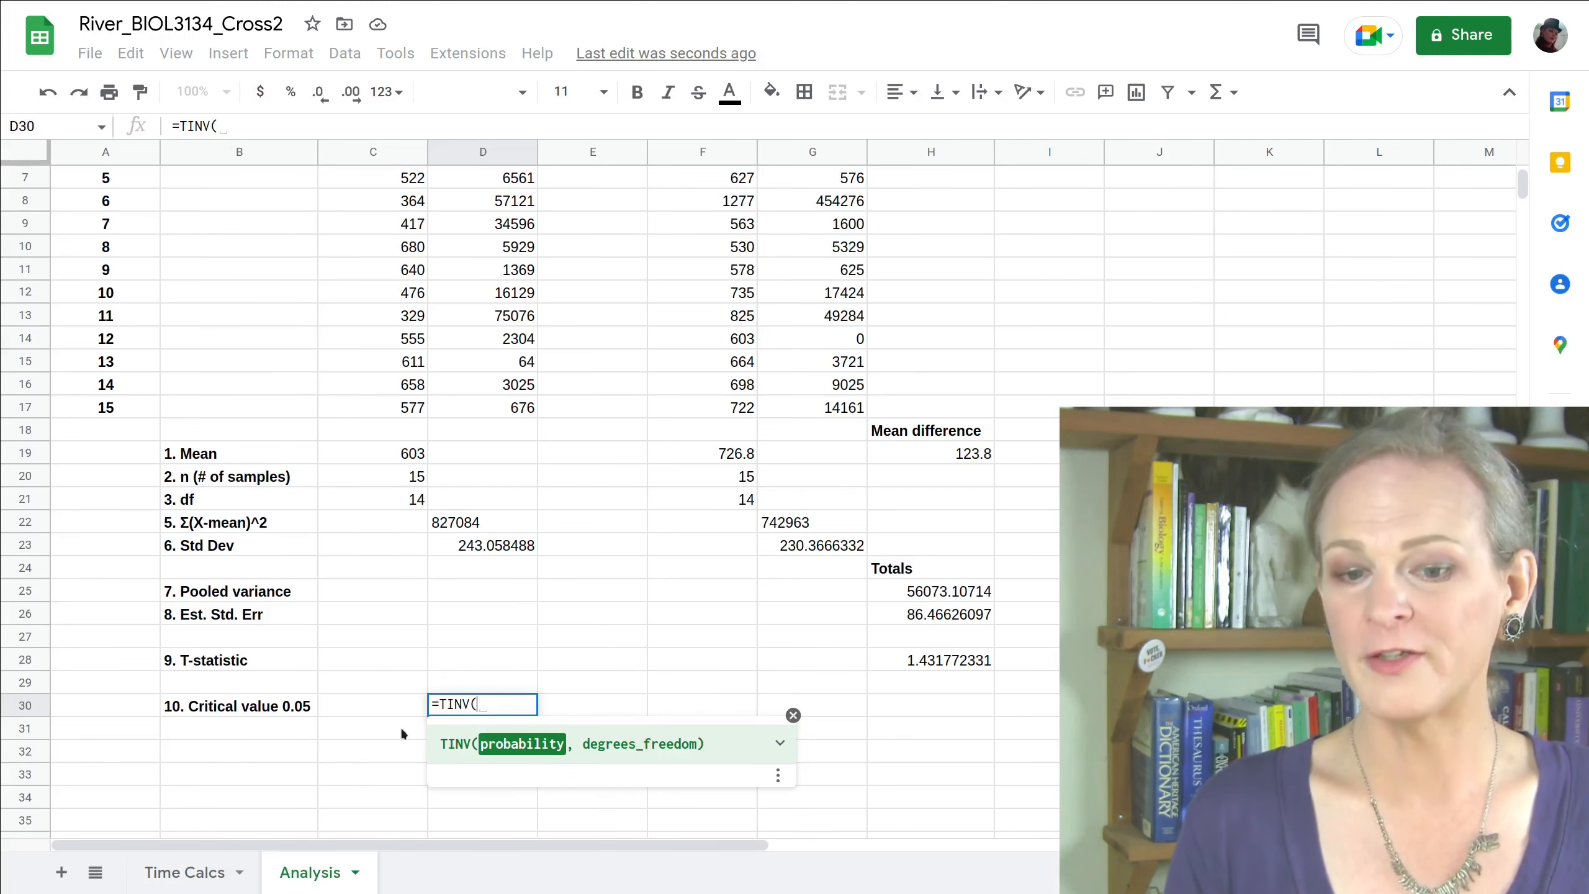
pyautogui.write('0.05')
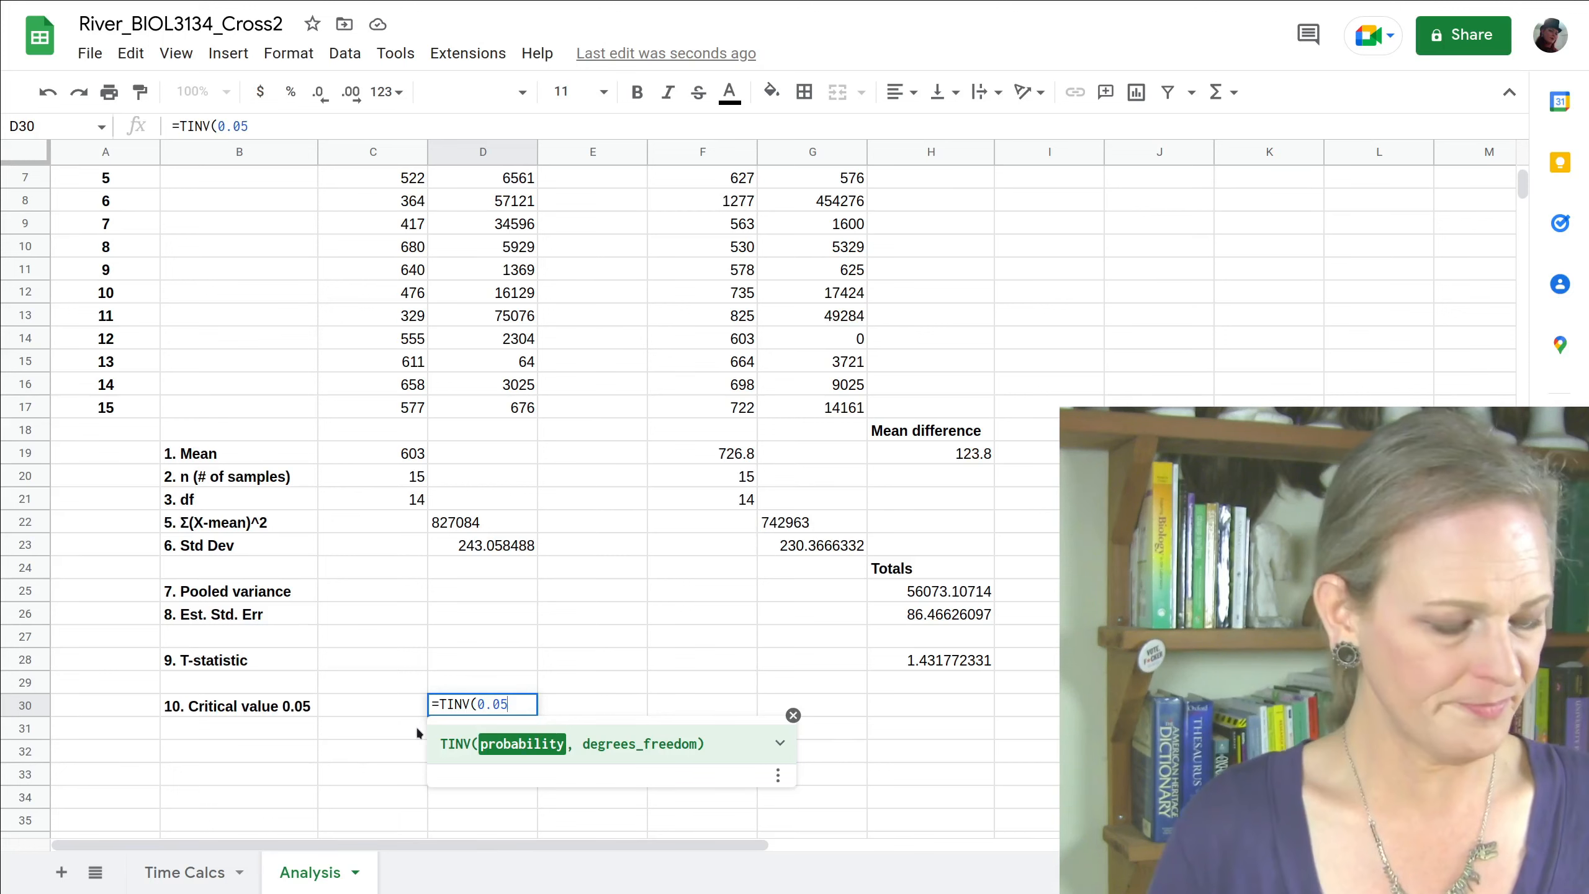
pyautogui.write(',')
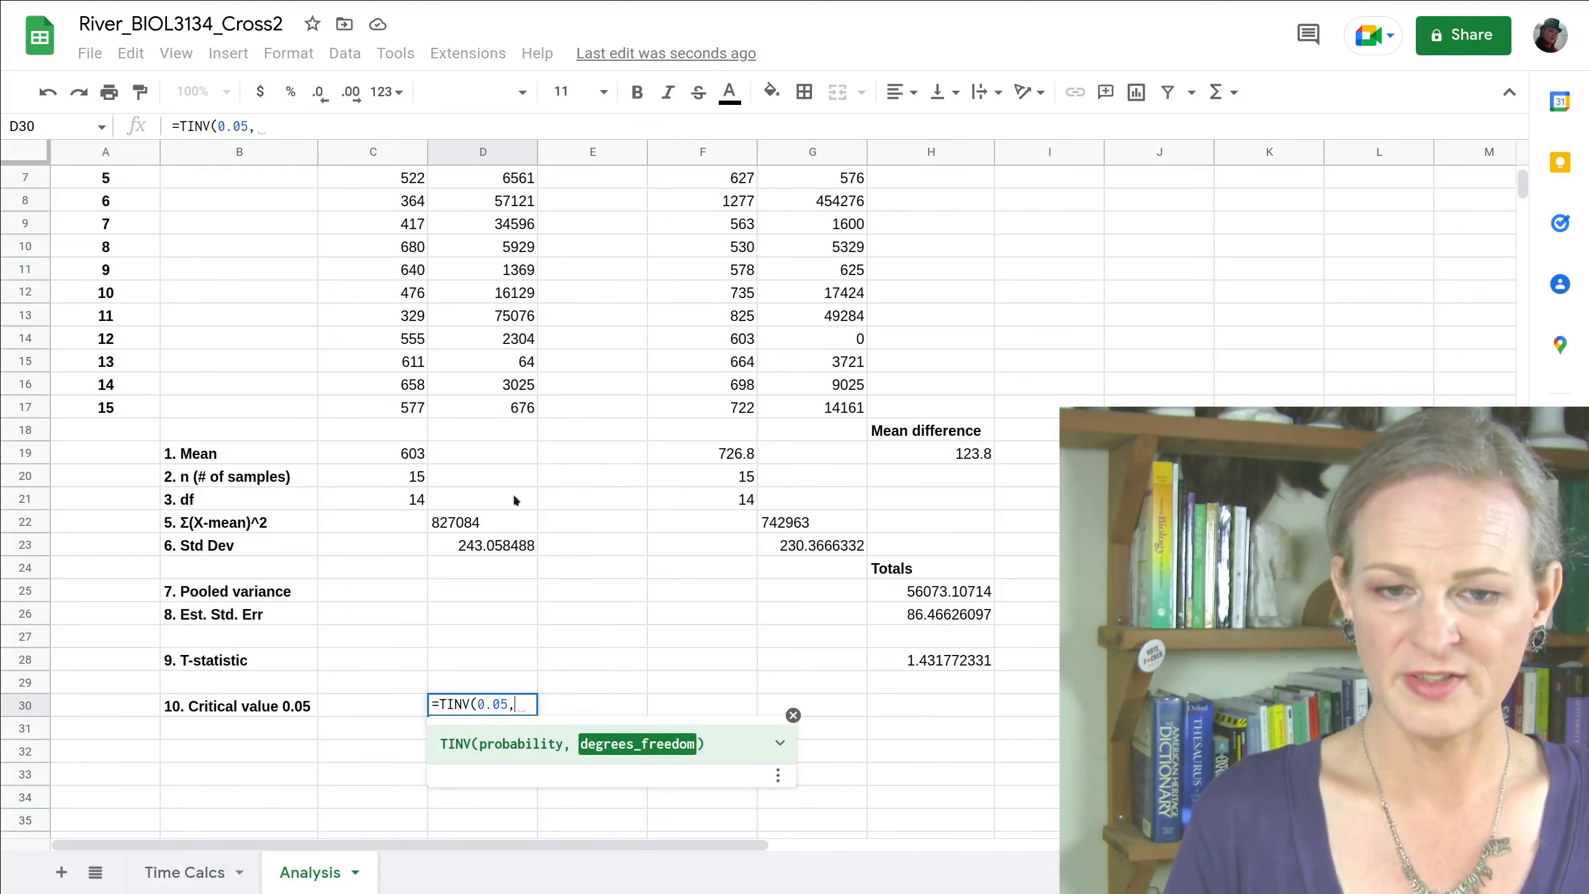
pyautogui.write('(')
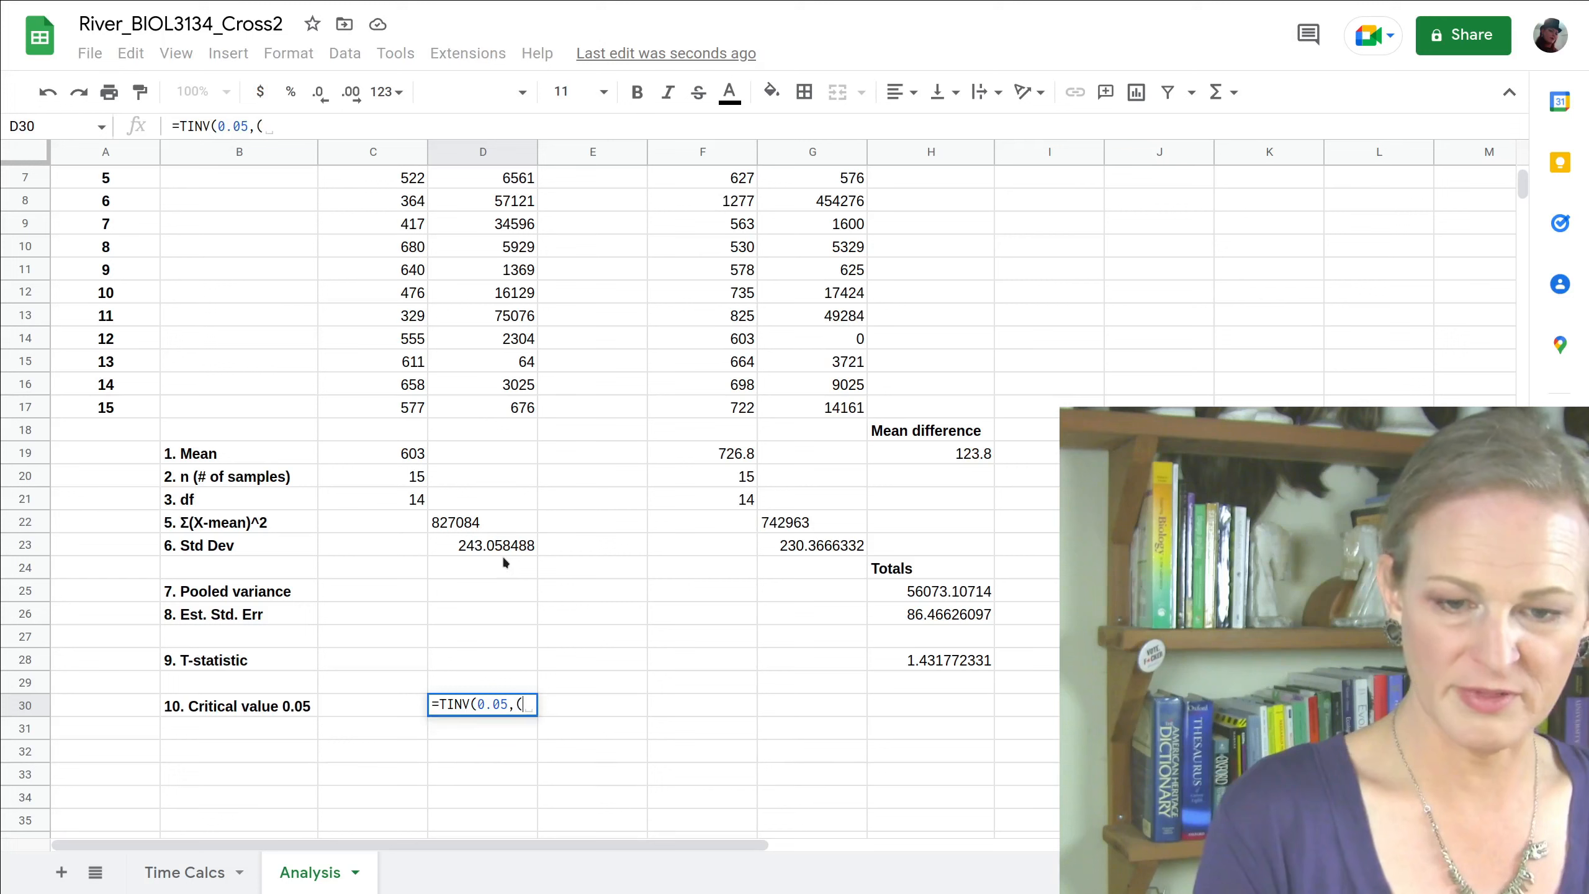
pyautogui.click(398, 497)
pyautogui.write('+')
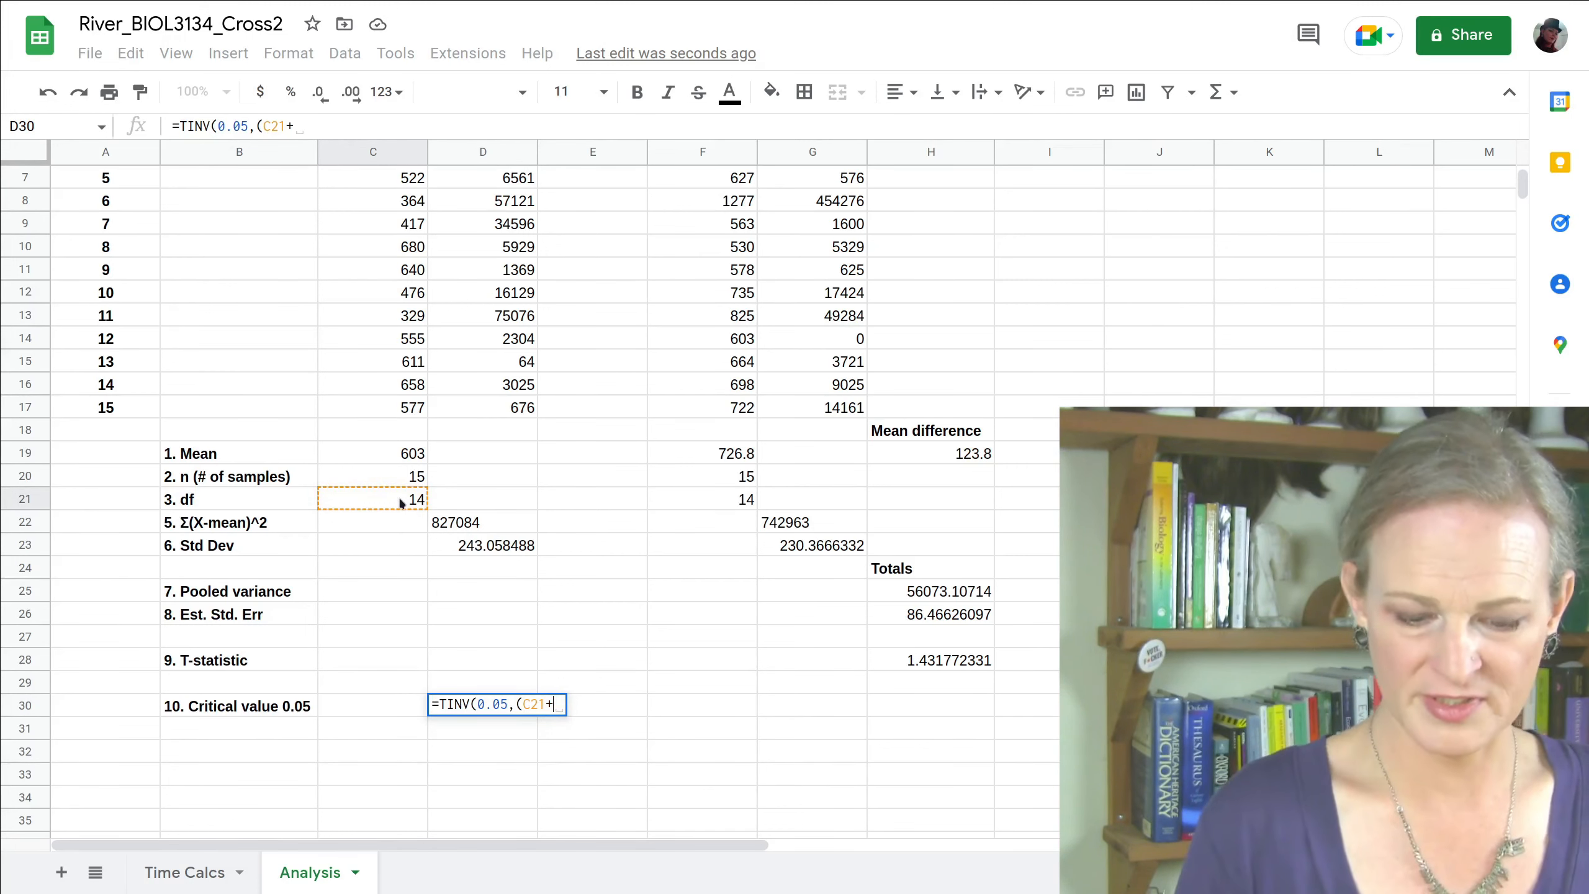
pyautogui.click(737, 499)
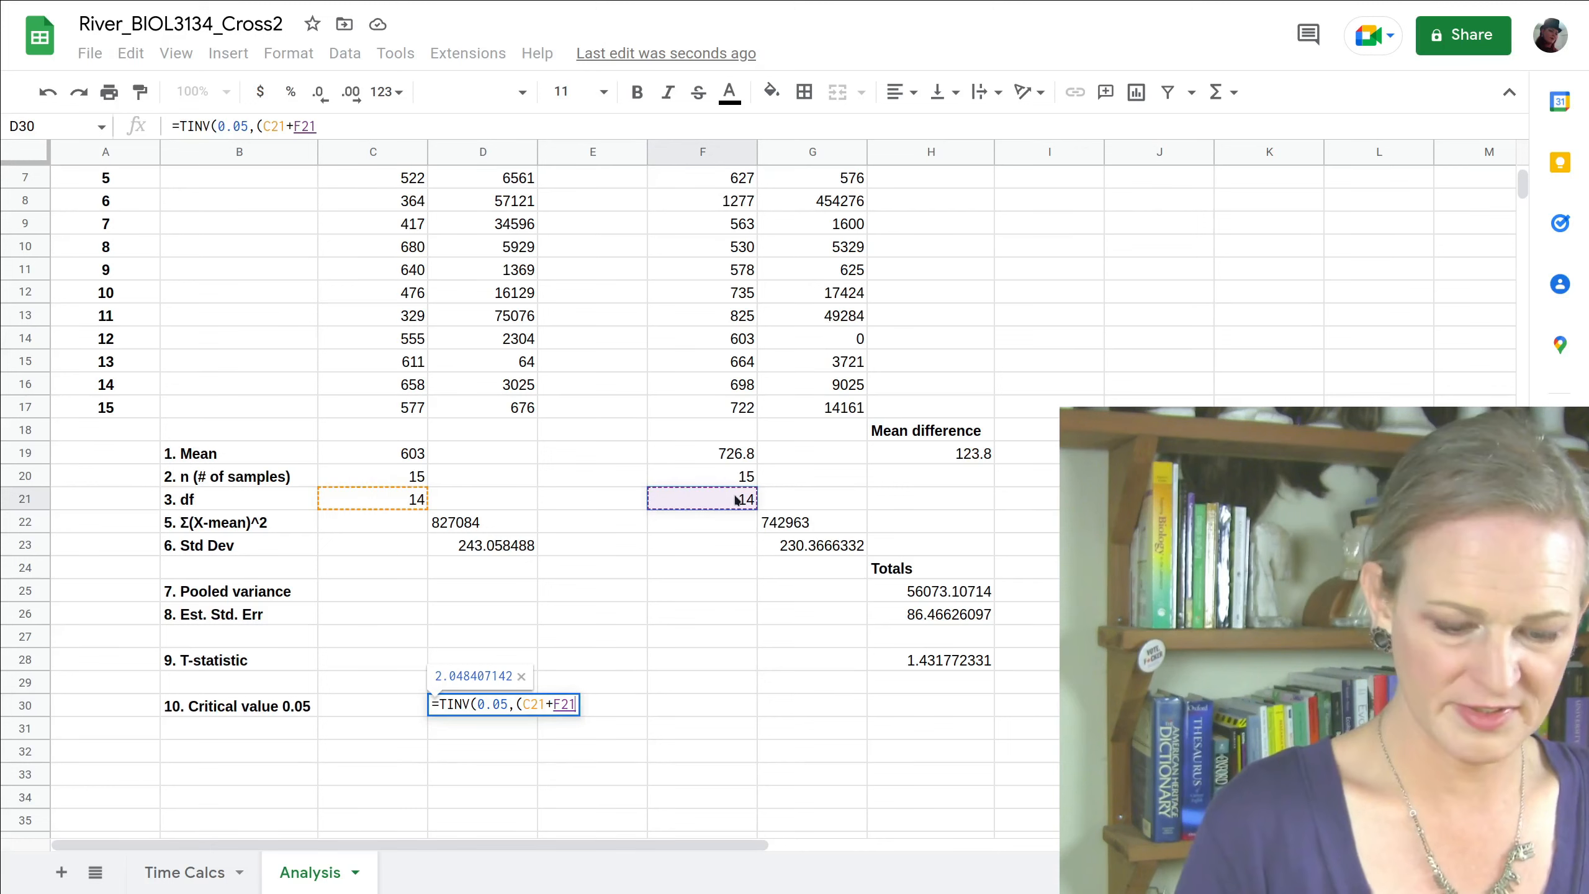
pyautogui.write(')')
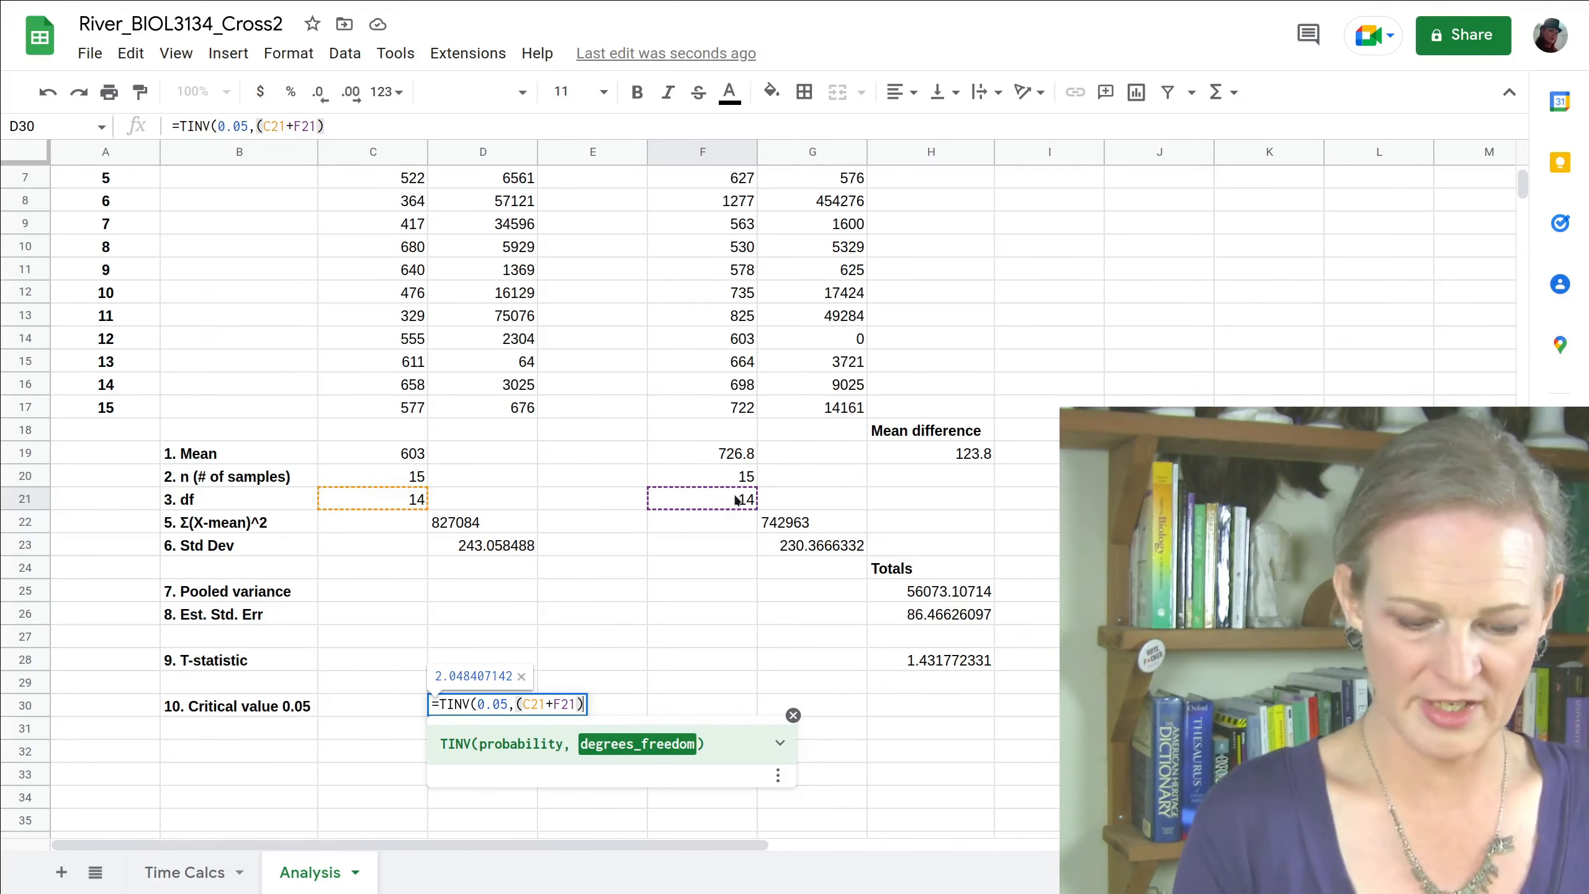
pyautogui.write(')')
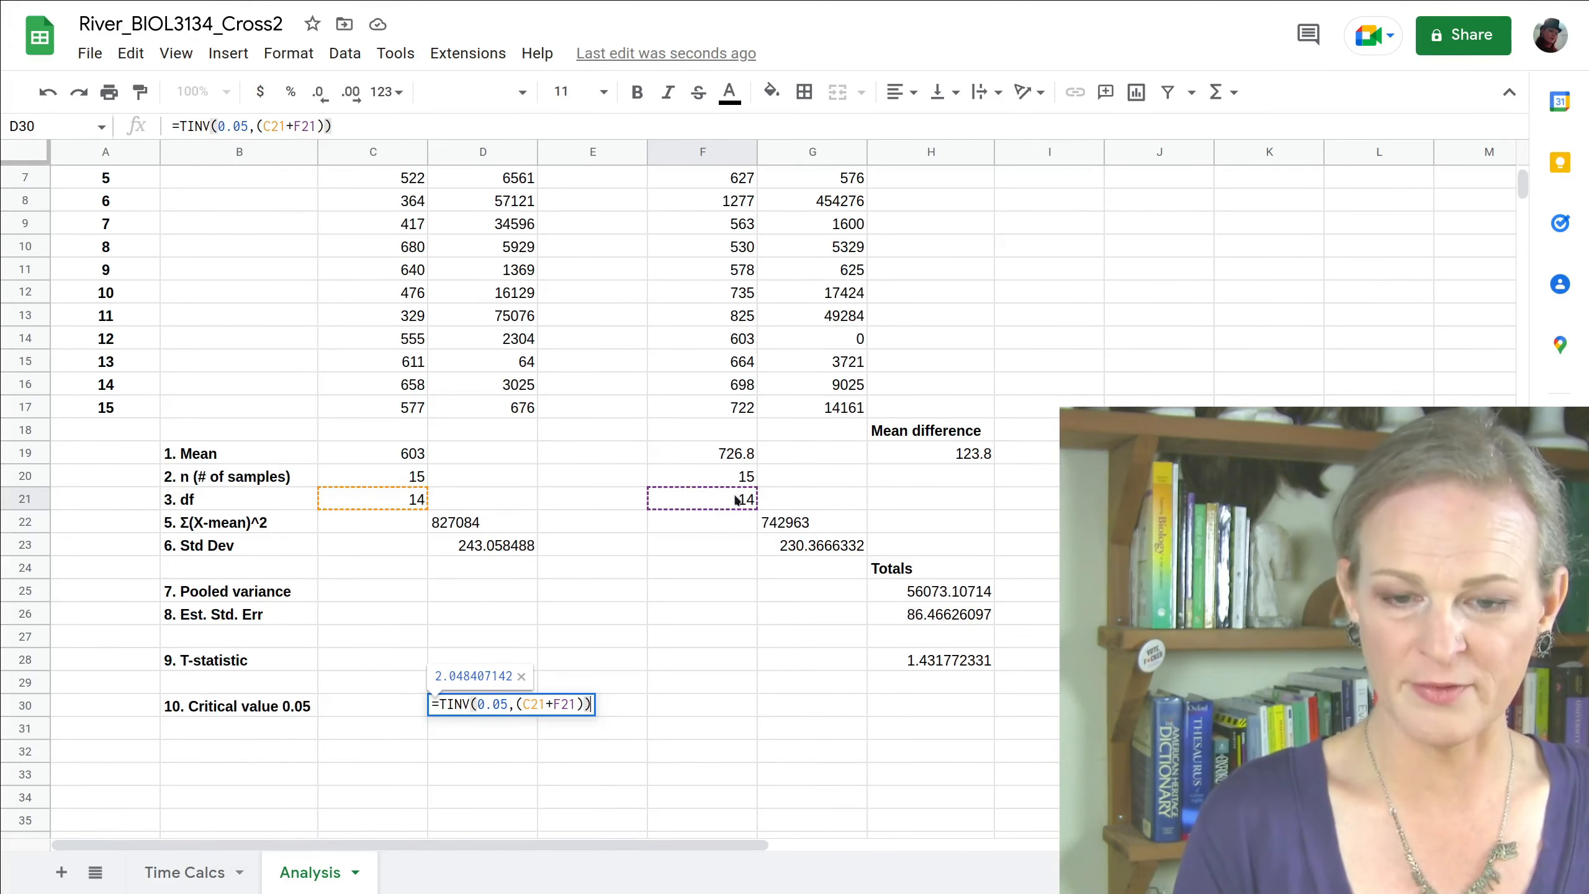
pyautogui.press('Return')
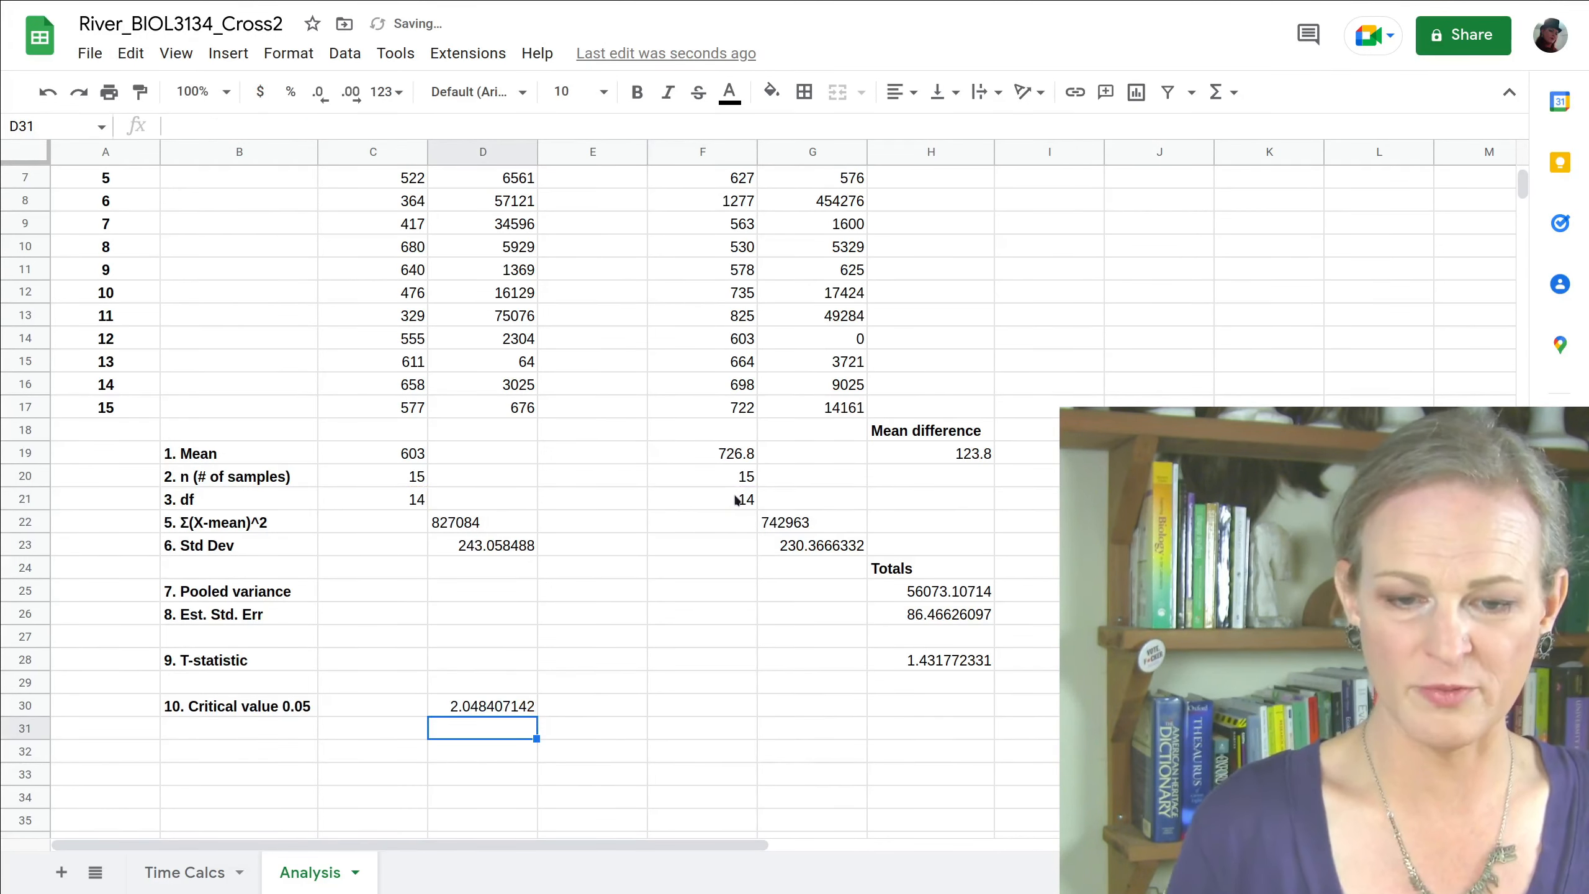
pyautogui.click(489, 712)
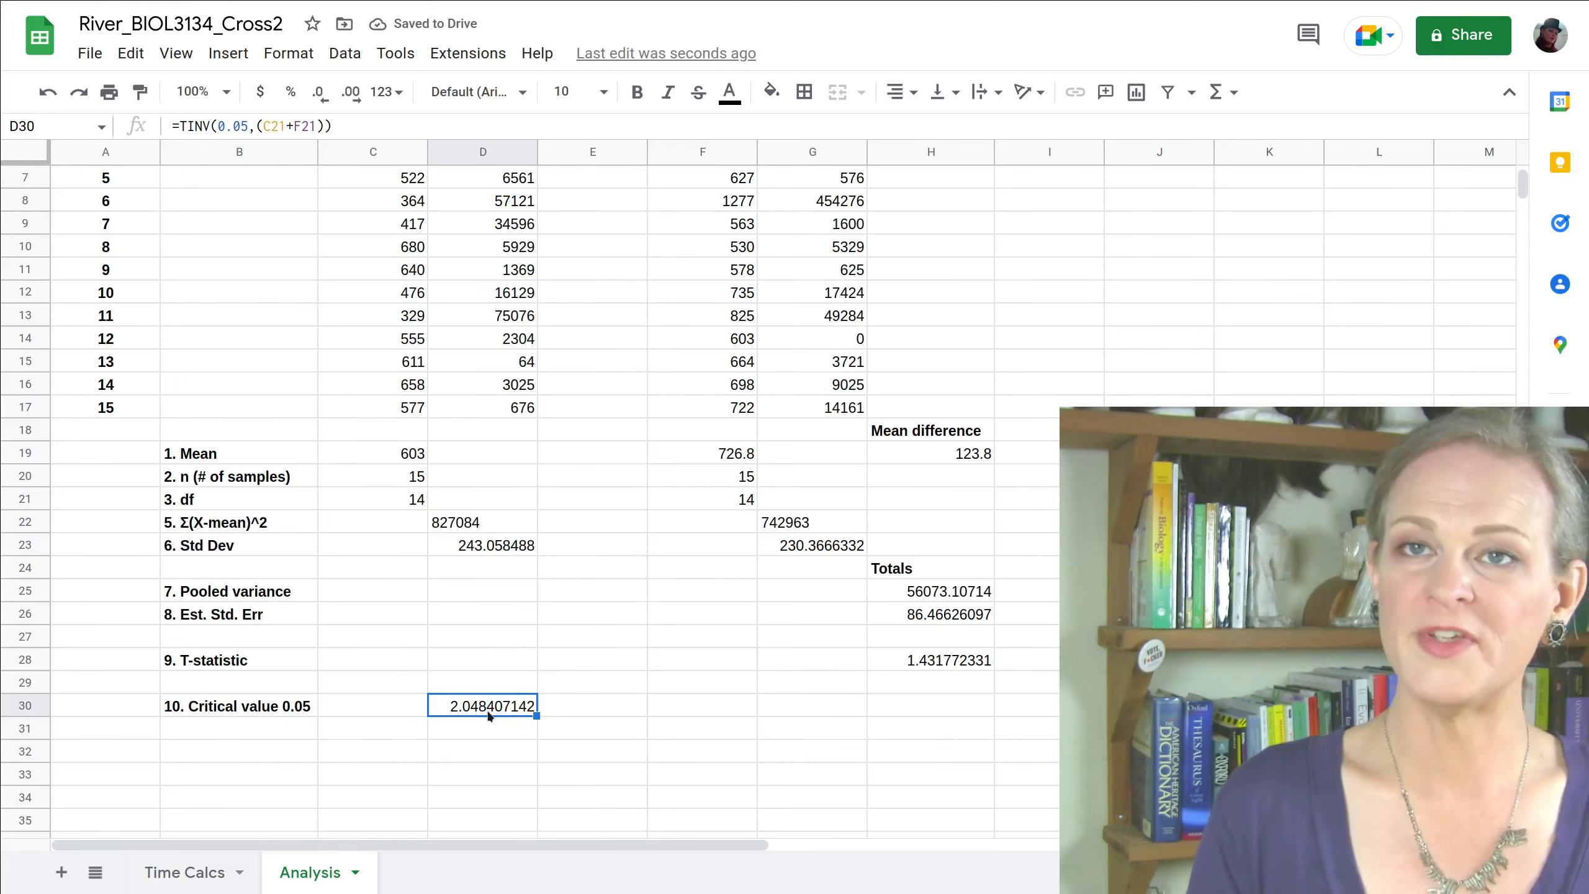
pyautogui.click(931, 665)
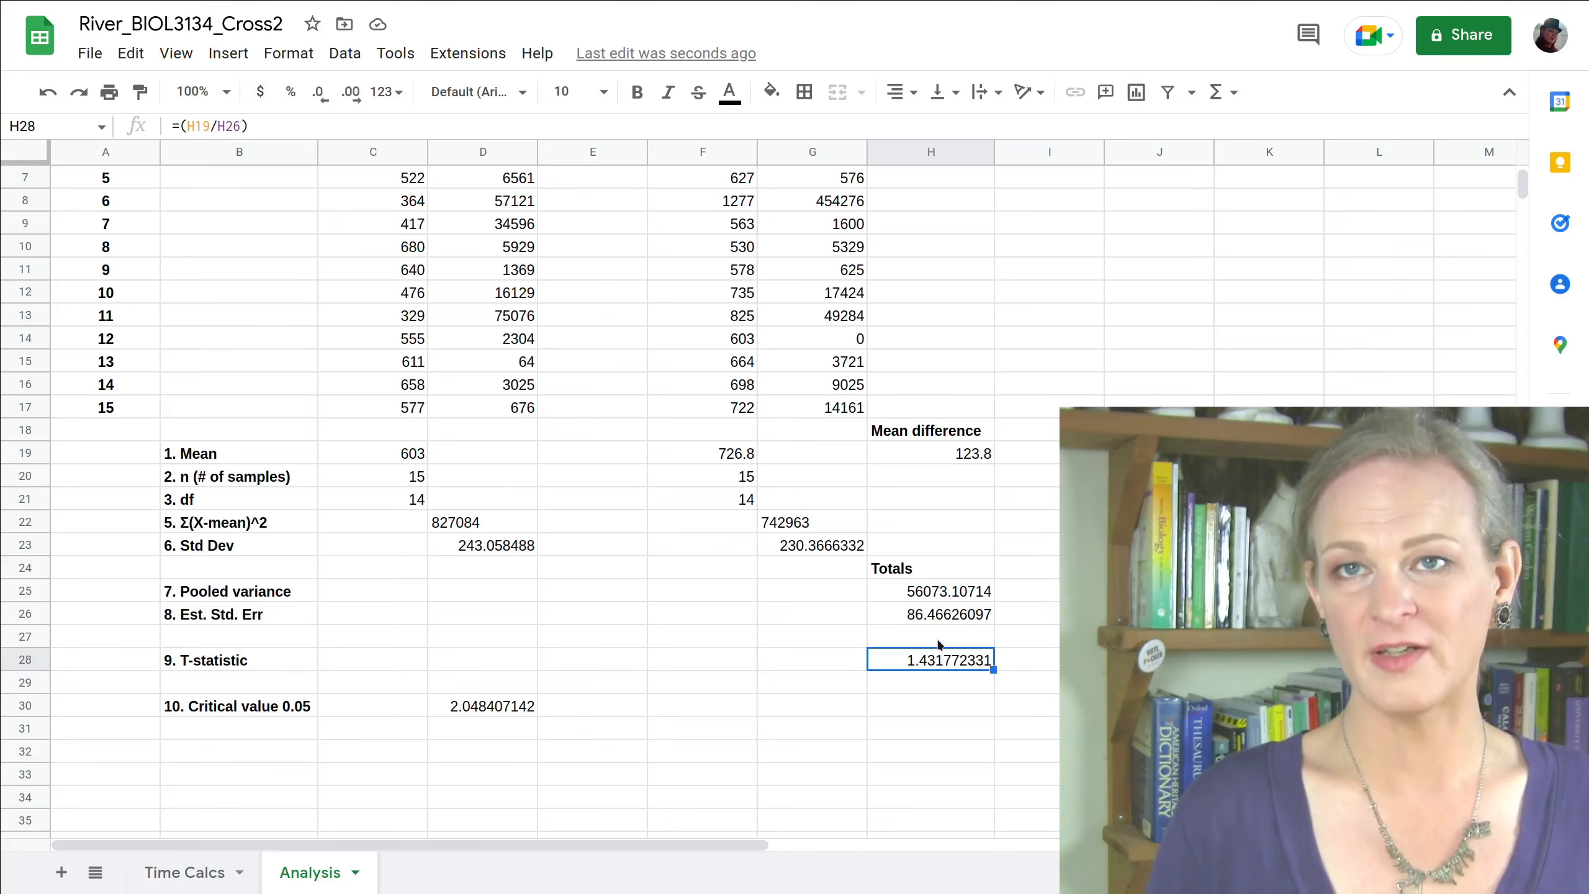
# - Enter =TDIST(H28,(C21+F21),2) in H31 to calculate the two-tailed p-value, and review it against the t-statistic
pyautogui.click(908, 729)
pyautogui.write('=')
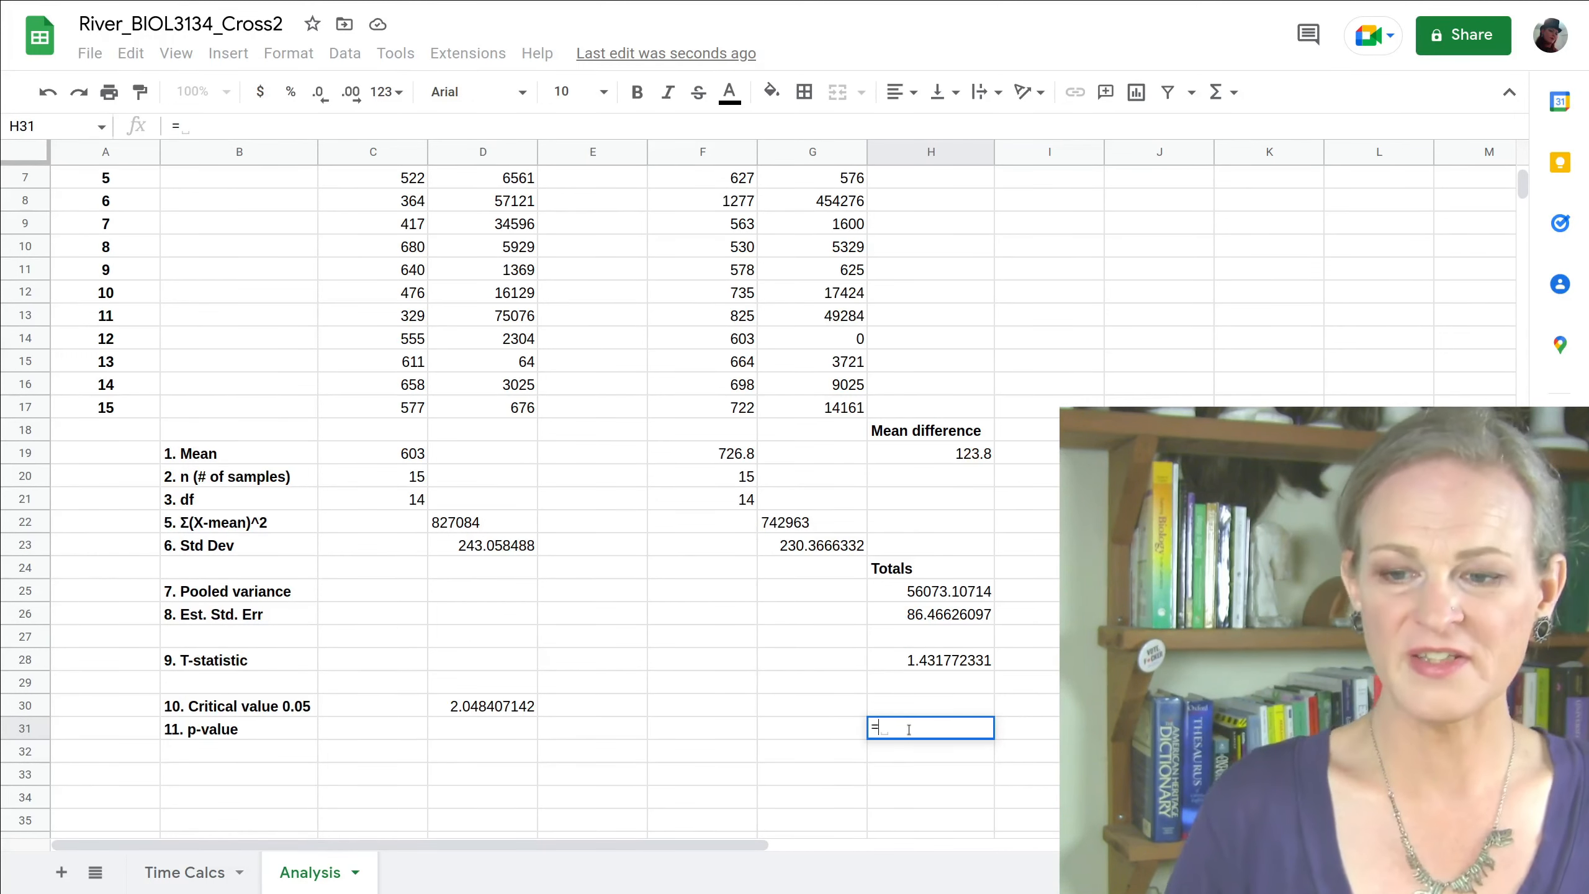
pyautogui.write('tdist')
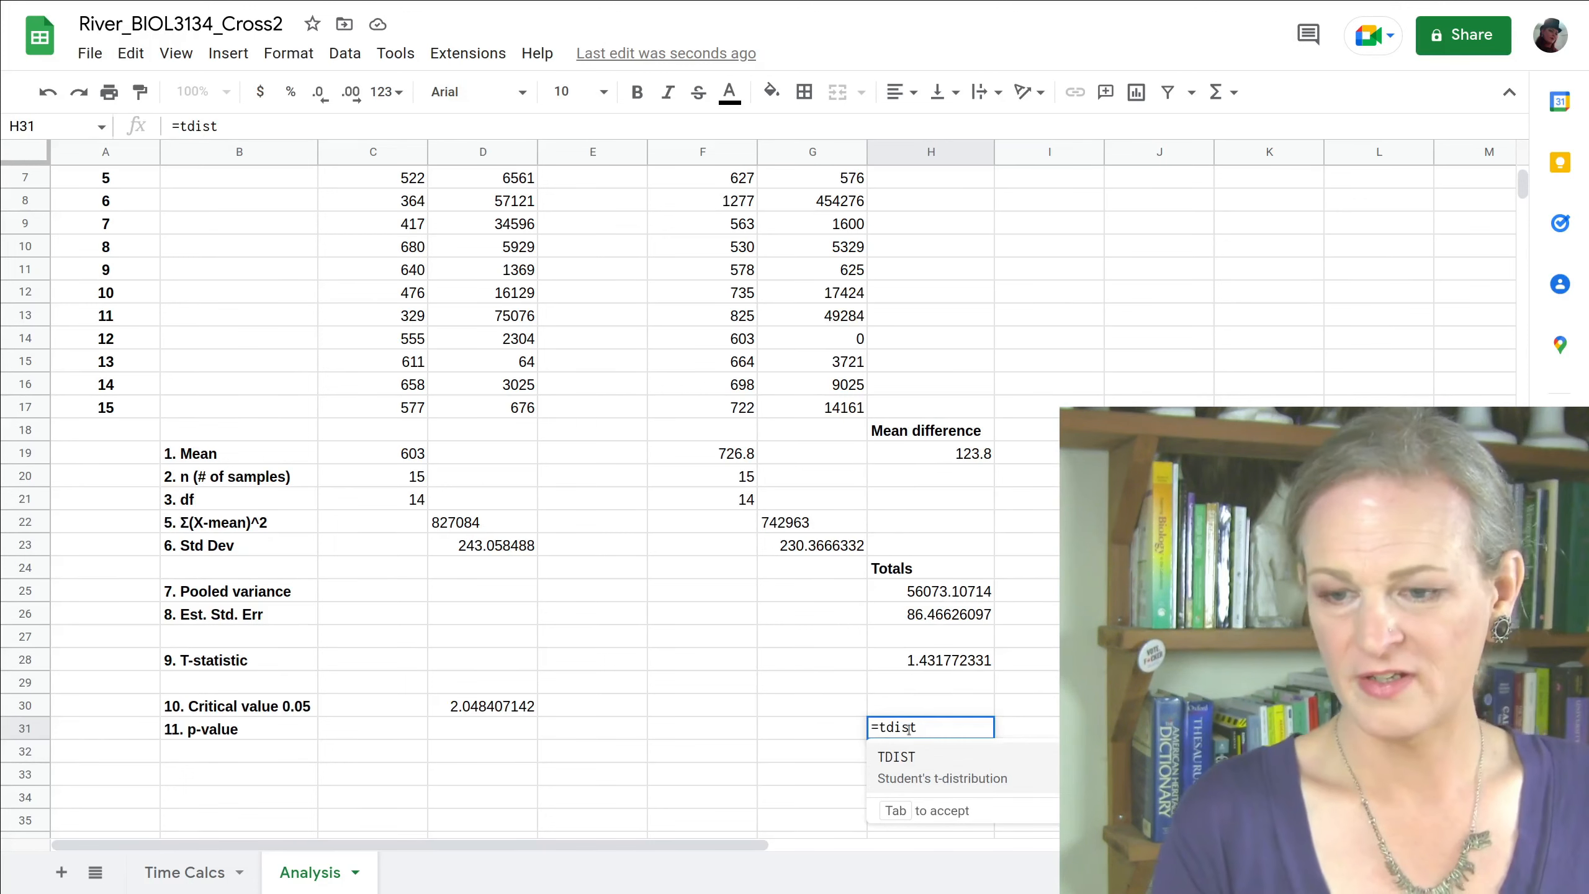
pyautogui.press('Tab')
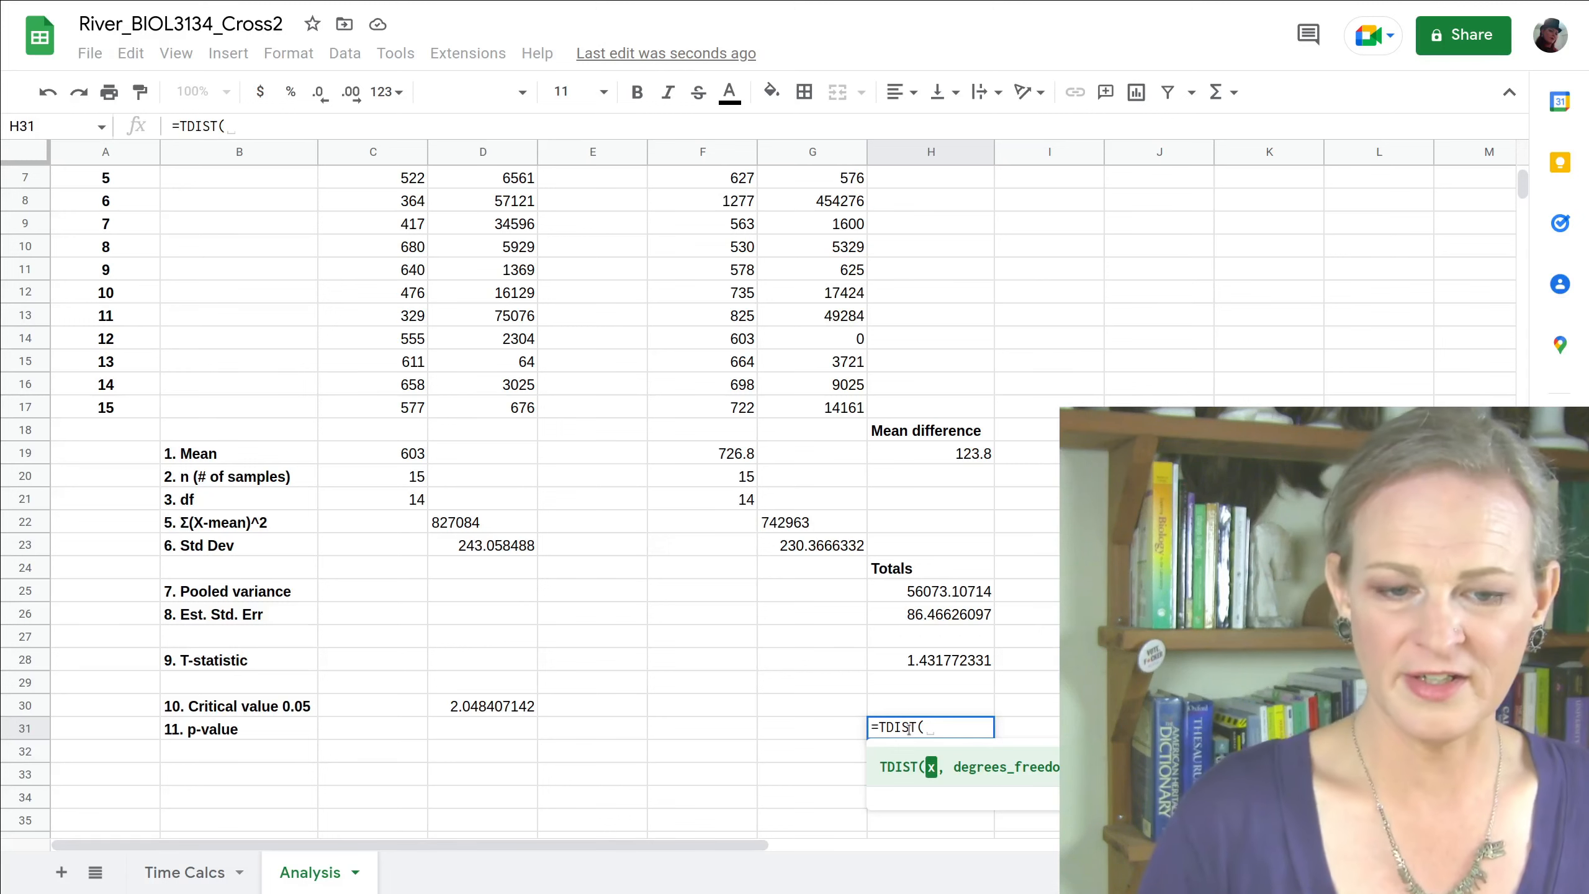
pyautogui.click(909, 665)
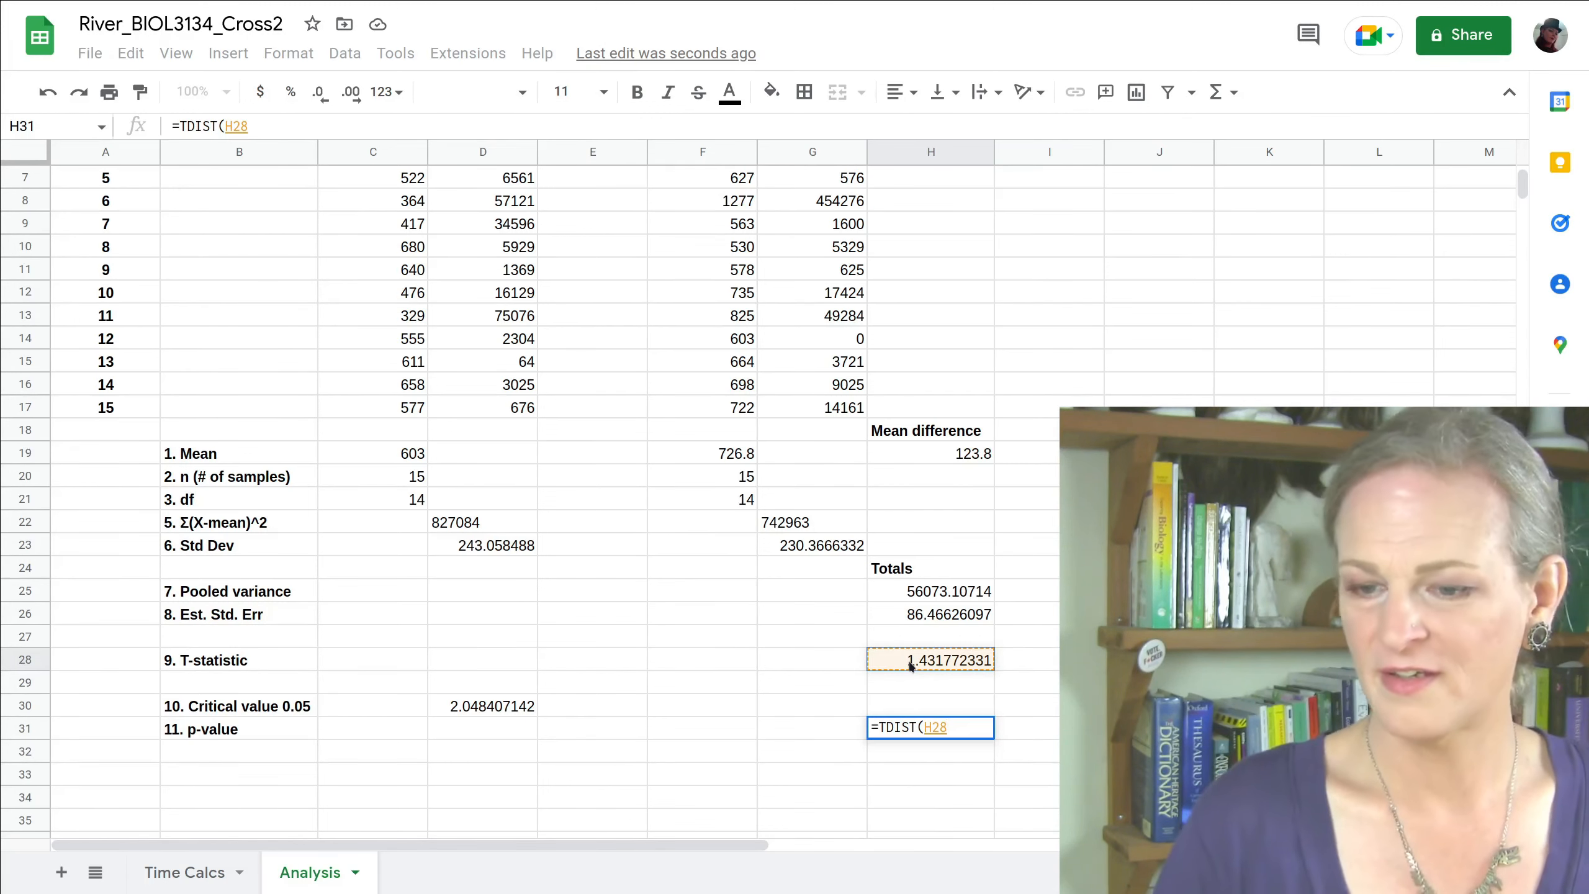
pyautogui.write(',')
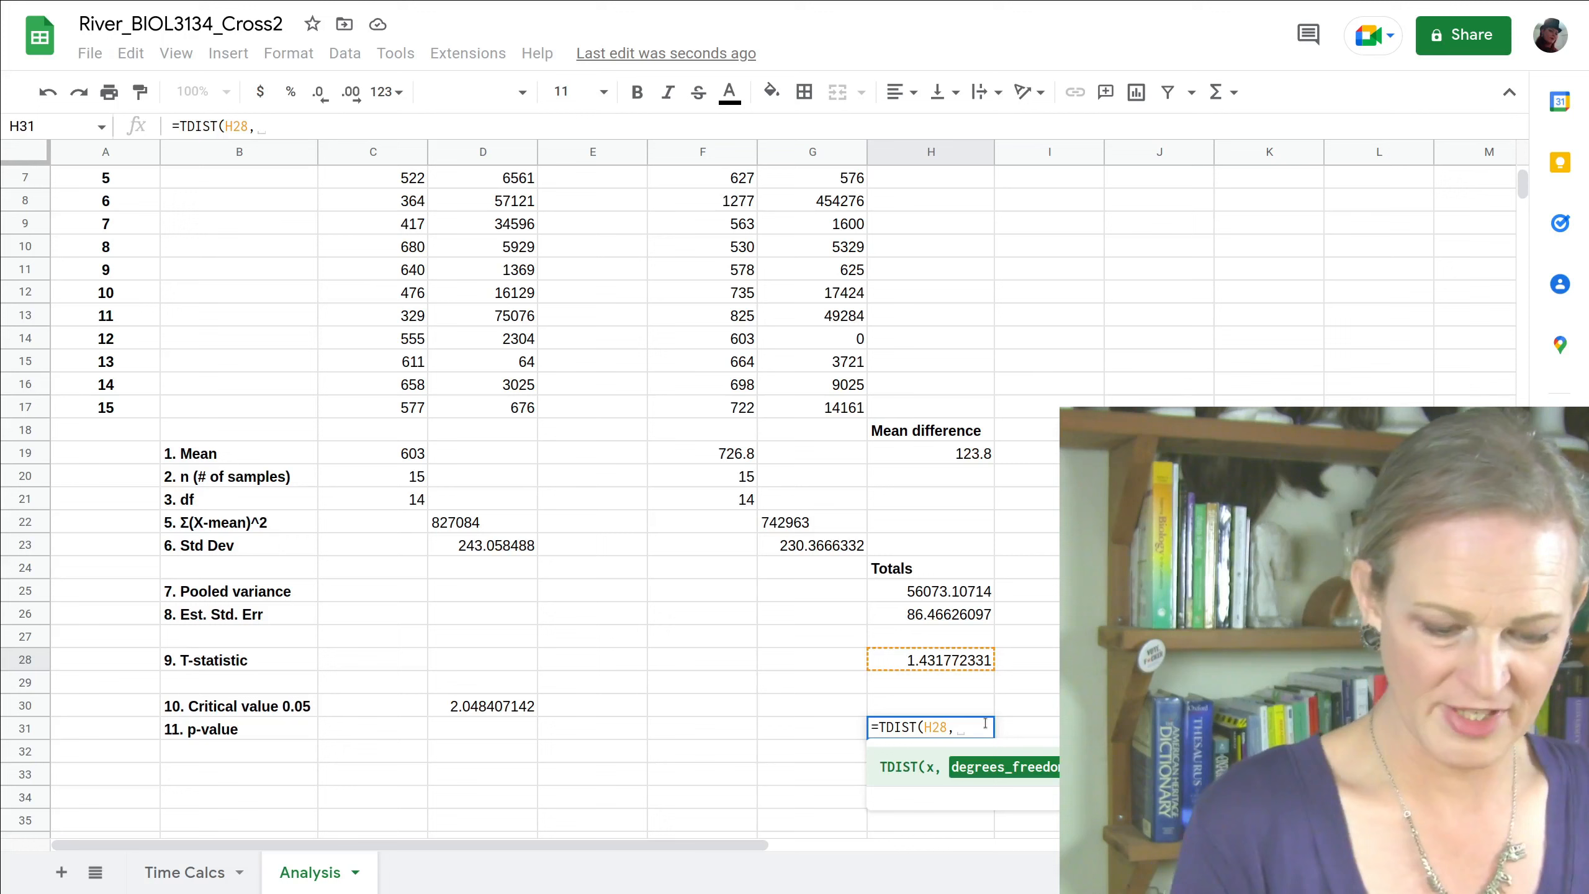
pyautogui.write('(')
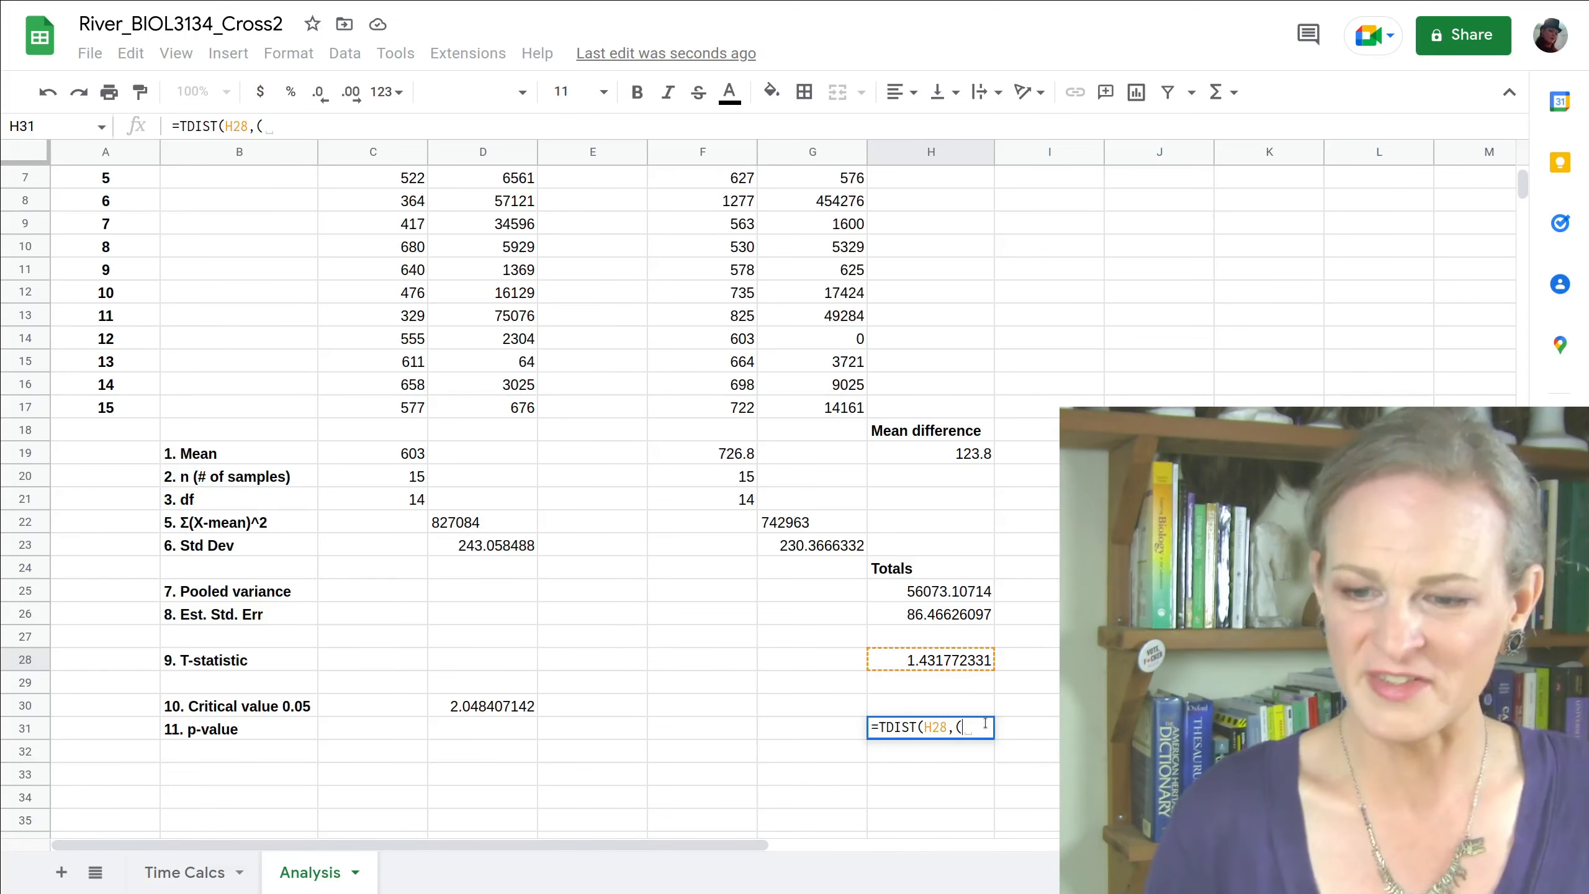
pyautogui.click(407, 501)
pyautogui.write('+')
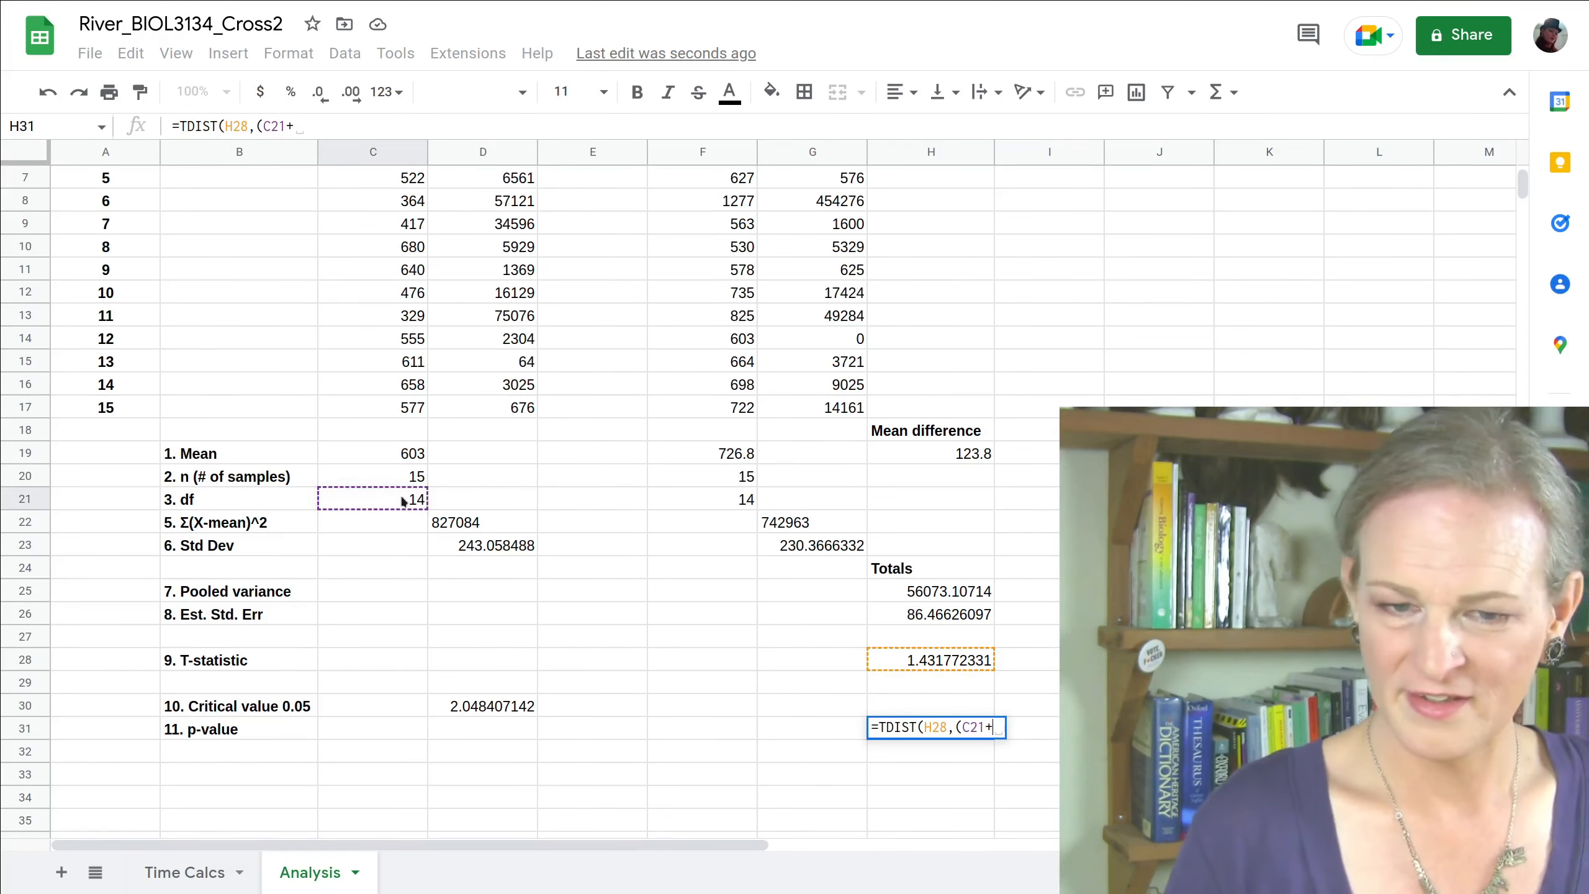
pyautogui.click(681, 499)
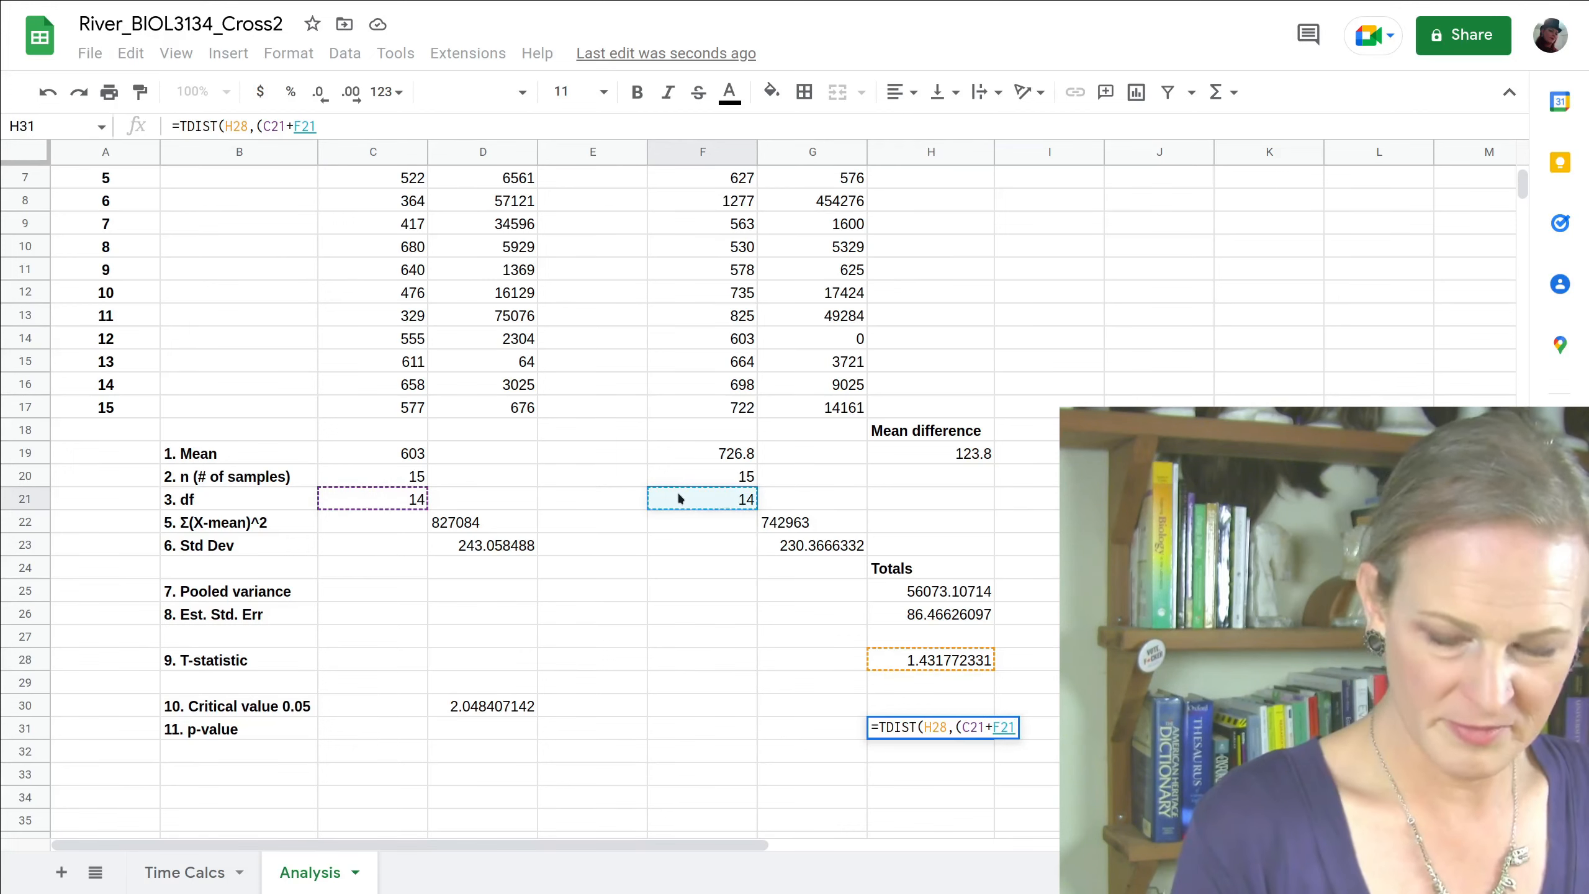
pyautogui.write('),')
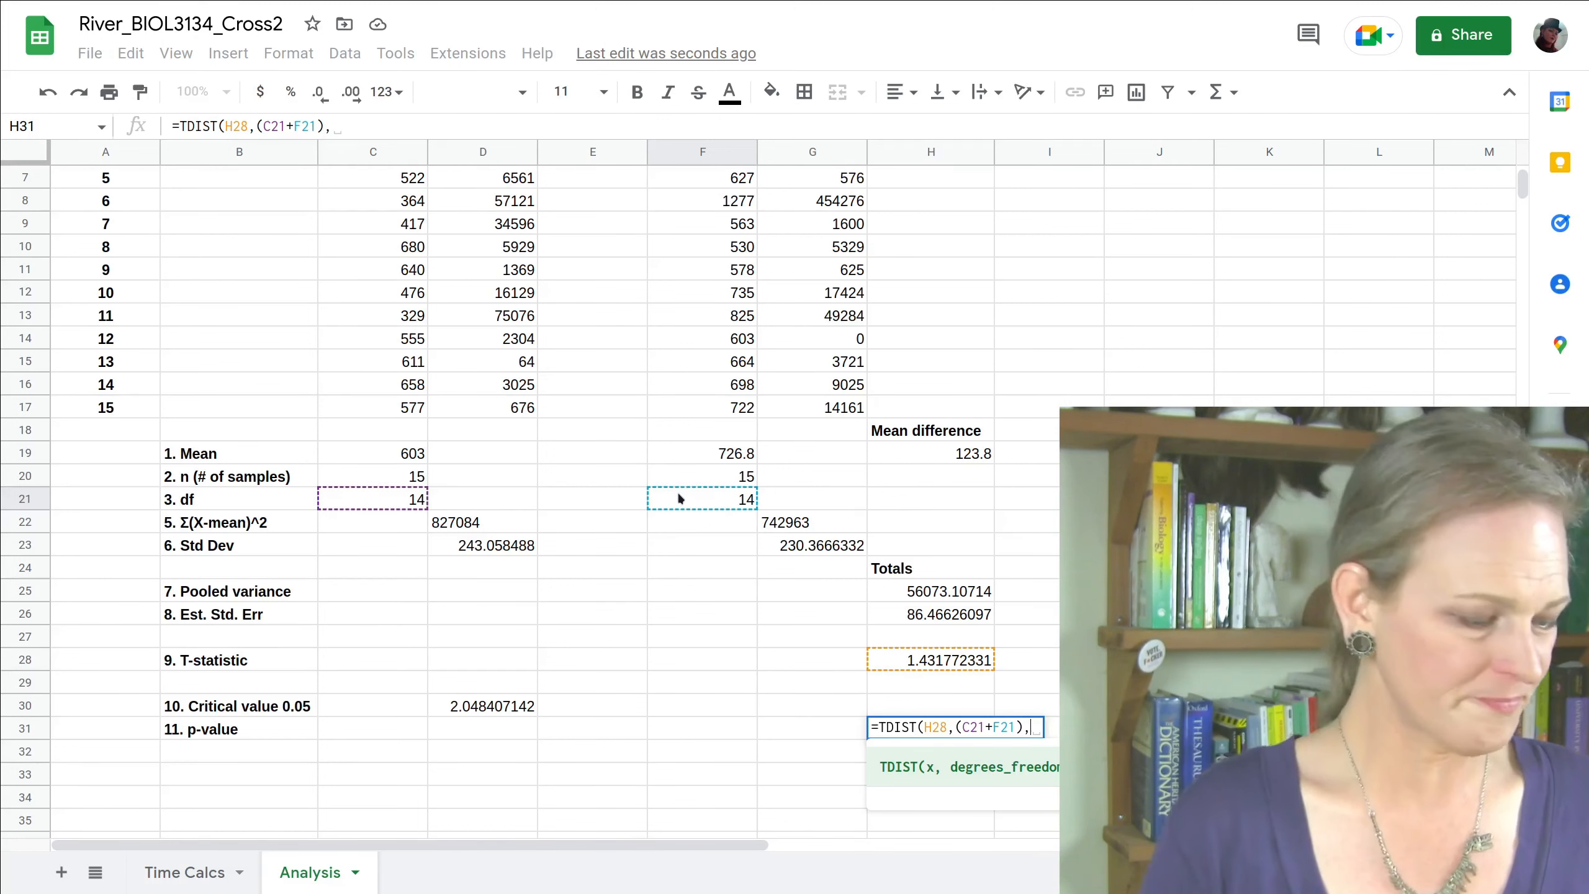
pyautogui.write('2')
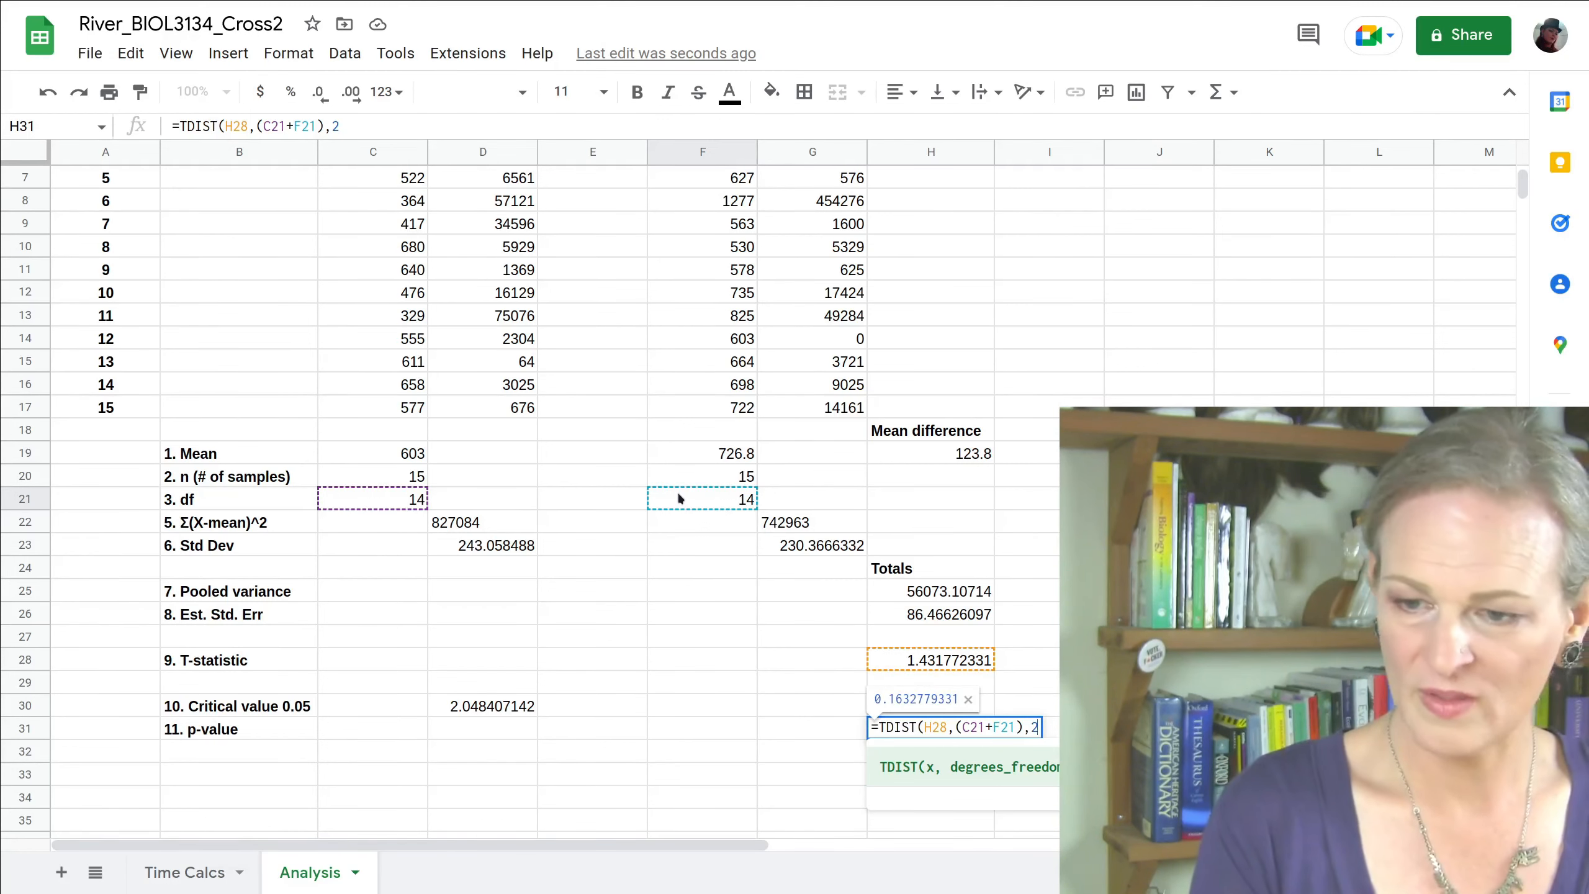
pyautogui.write(')')
pyautogui.press('Return')
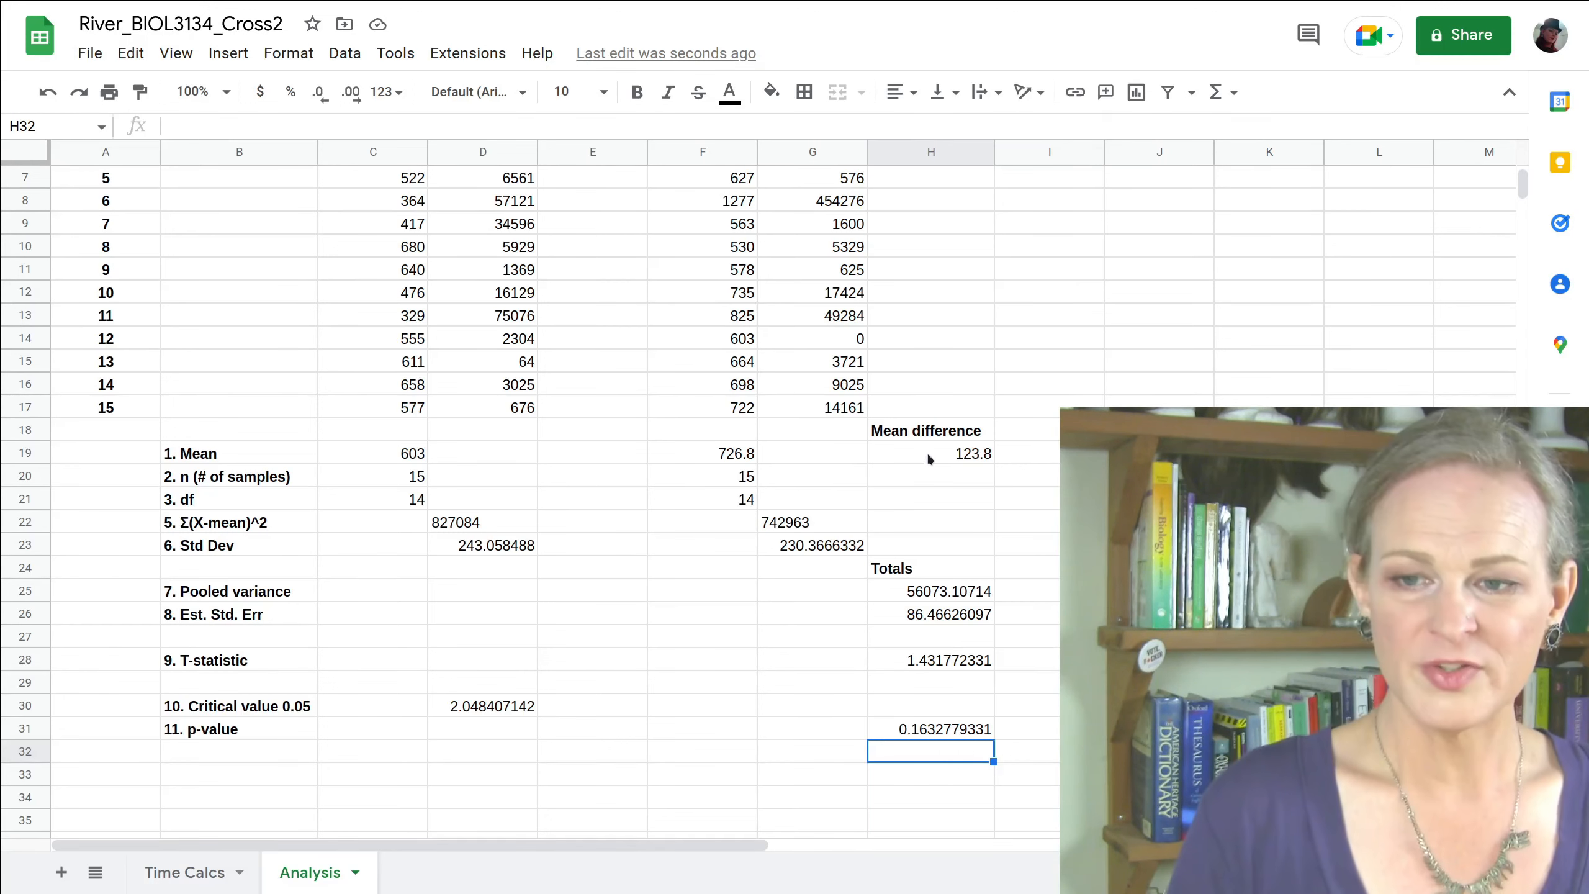
pyautogui.click(924, 665)
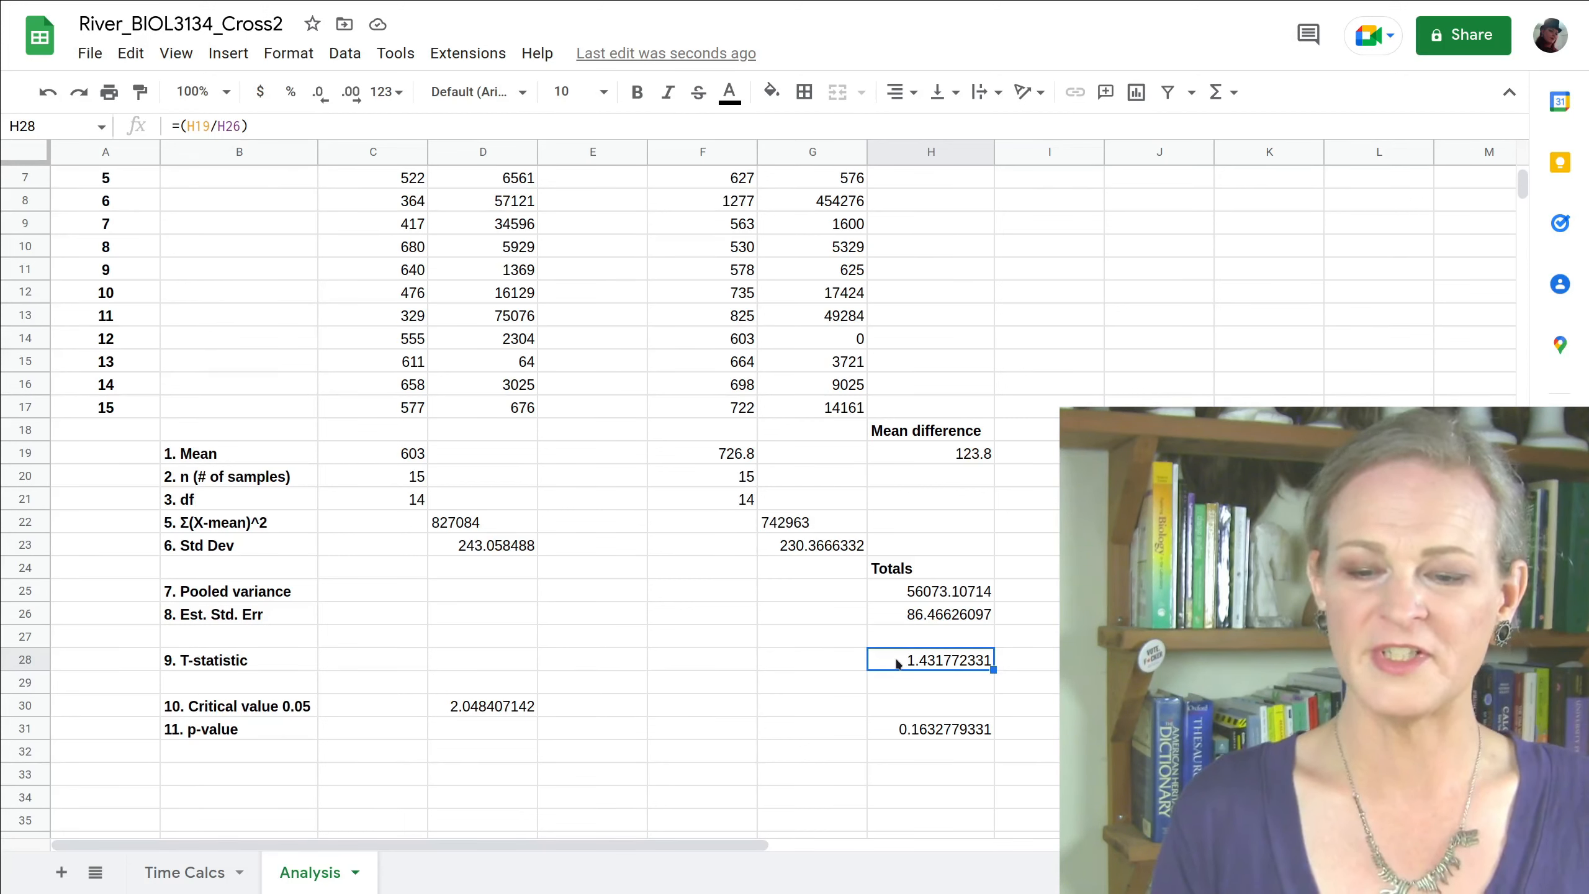
pyautogui.click(930, 729)
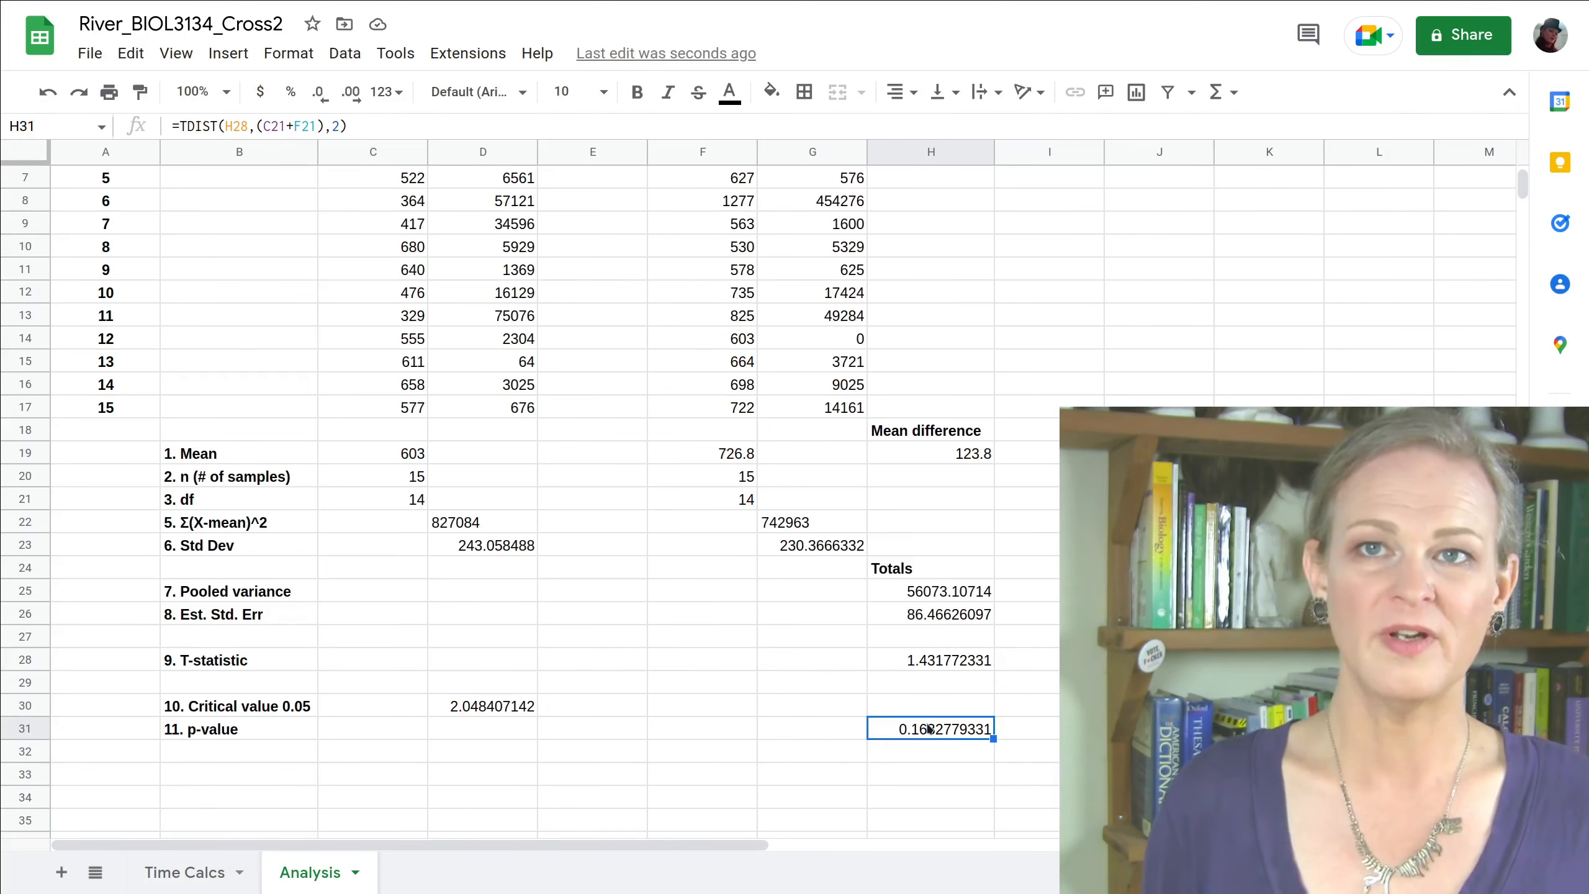